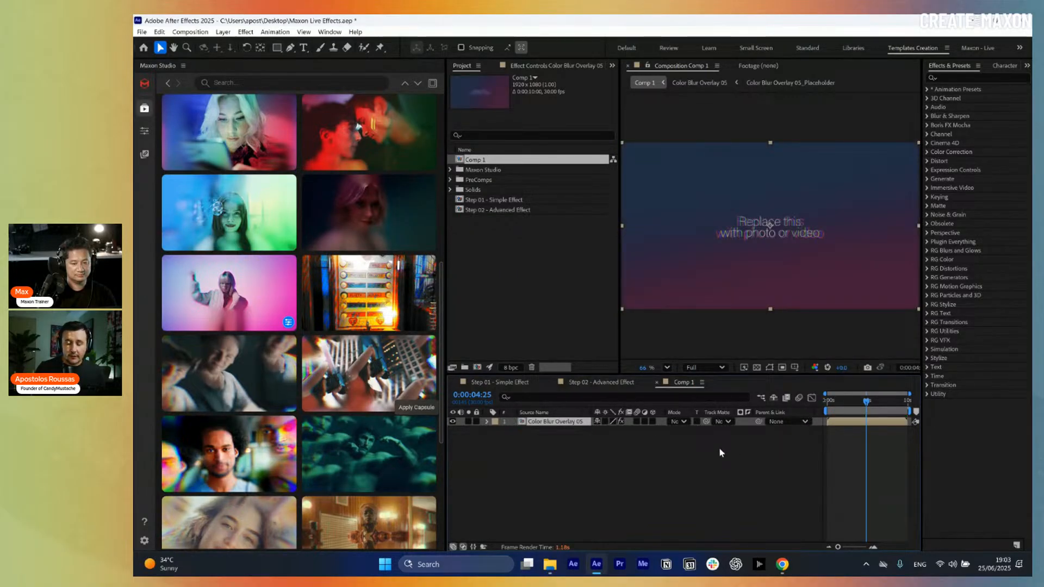
# Open the applied Color Blur Overlay 05 capsule's settings and replace its placeholder footage with Sample 04.mp4 from the Footage folder
pyautogui.moveTo(236, 289)
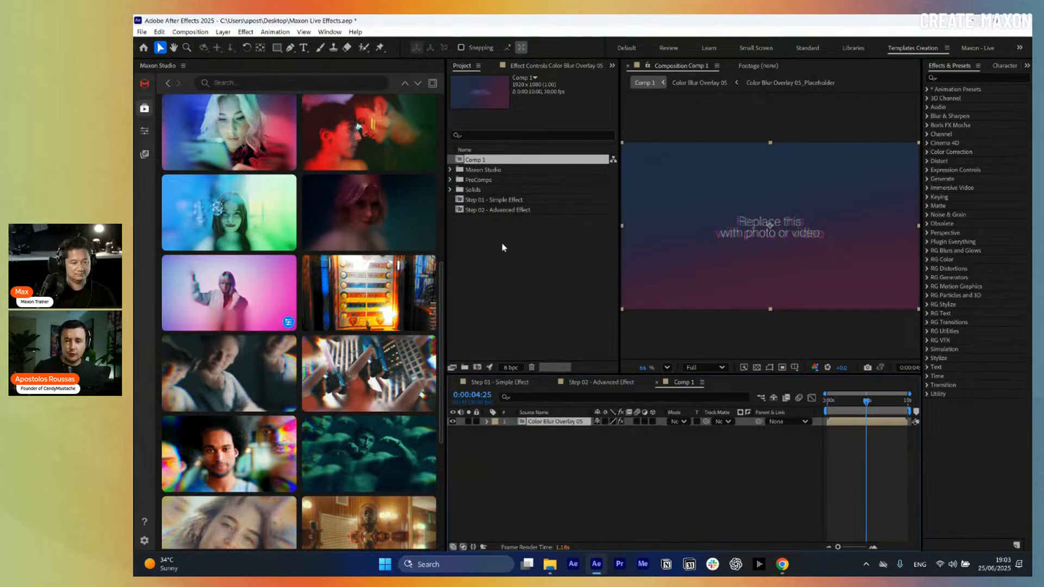
pyautogui.click(143, 132)
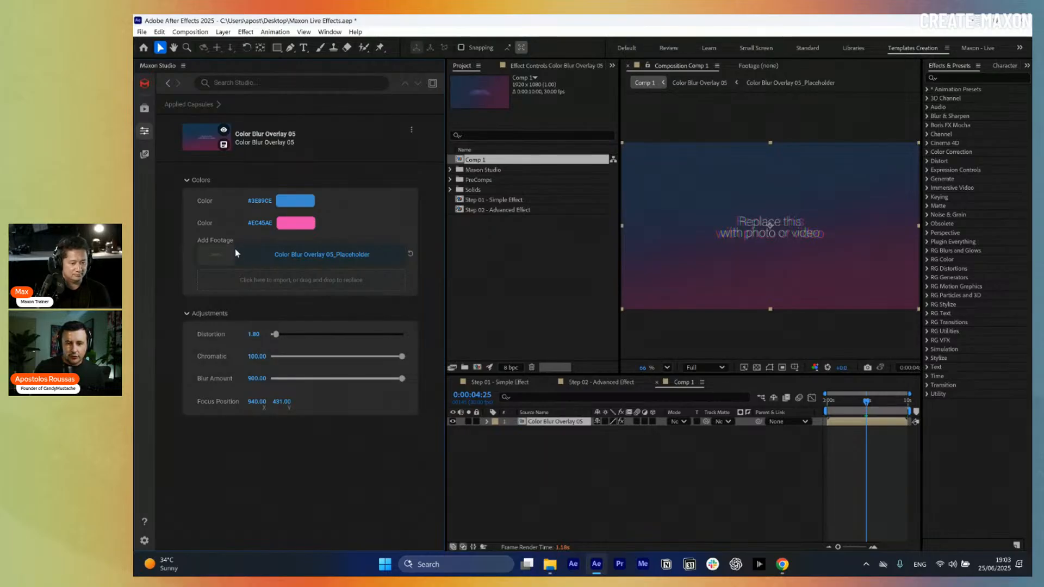
pyautogui.click(550, 562)
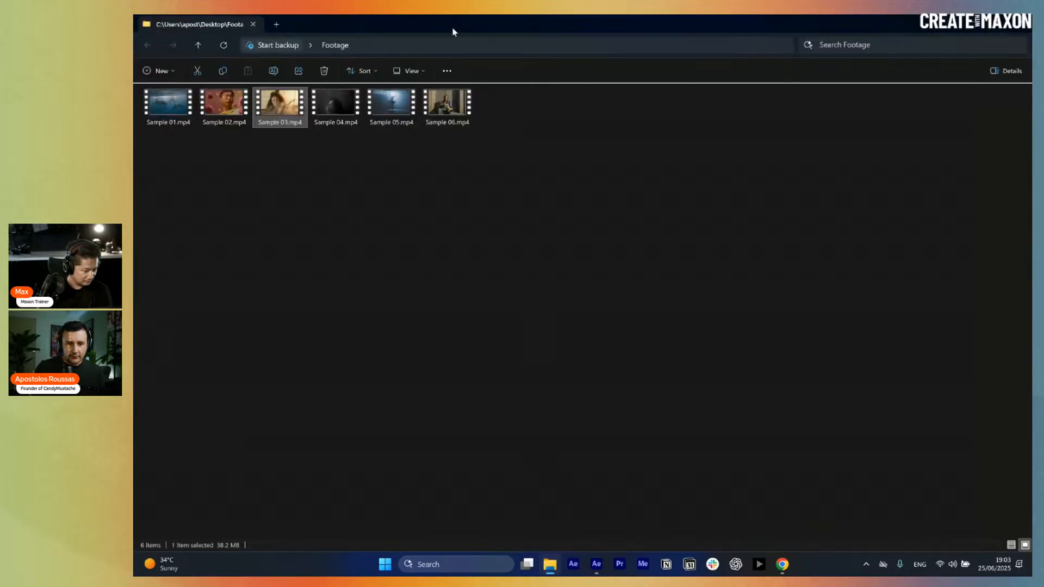
pyautogui.moveTo(456, 30); pyautogui.dragTo(650, 292)
pyautogui.moveTo(565, 365); pyautogui.dragTo(271, 281)
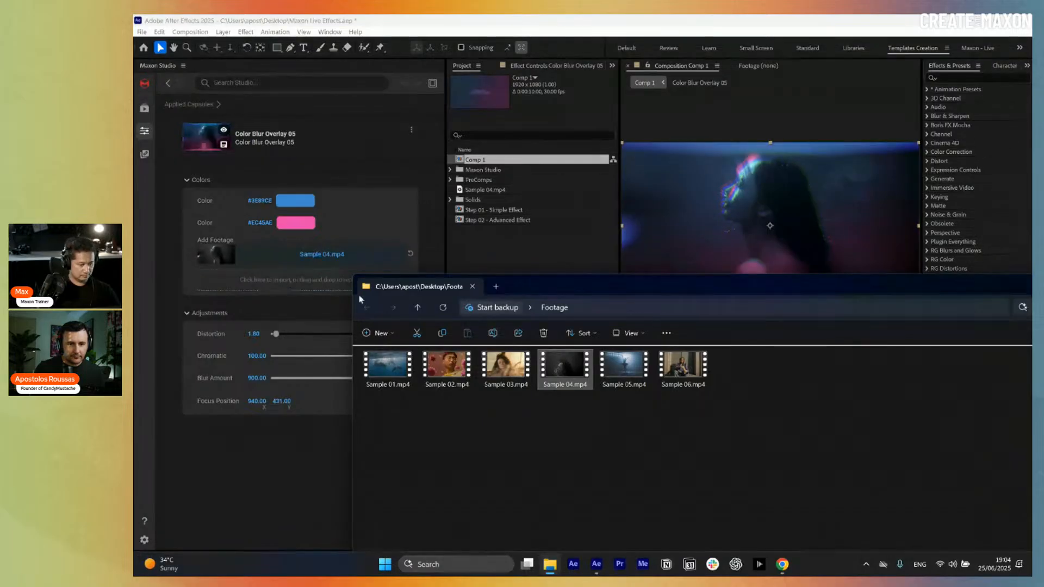
pyautogui.click(530, 262)
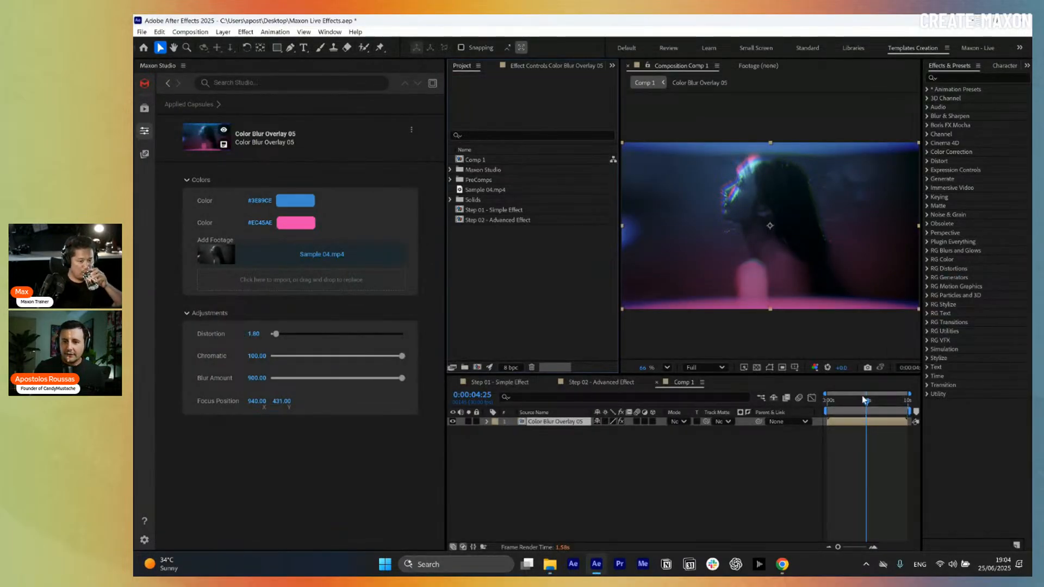
# Preview the Color Blur Overlay 05 effect on the Sample 04 footage at several points of Comp 1
pyautogui.click(845, 401)
pyautogui.click(875, 411)
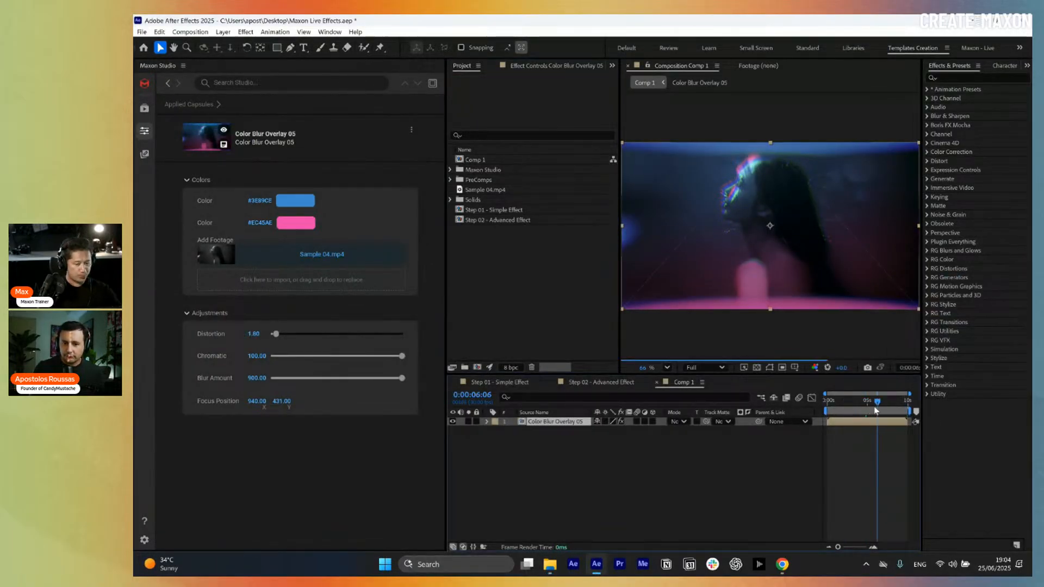
pyautogui.moveTo(870, 410); pyautogui.dragTo(840, 410)
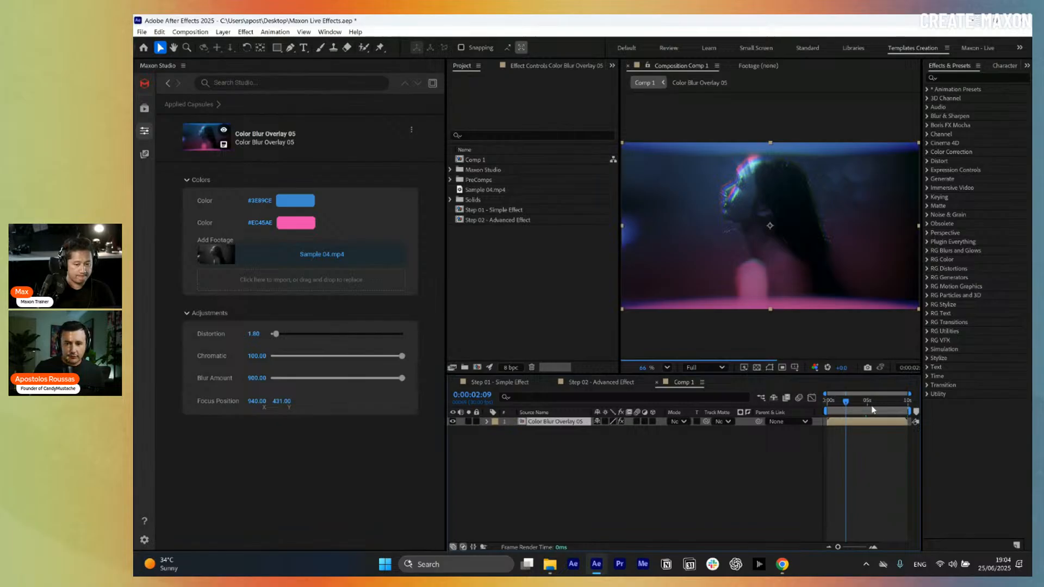
# Import Sample 05.mp4 into the project, use it as the Color Blur Overlay 05 capsule's footage, and preview the result
pyautogui.click(550, 563)
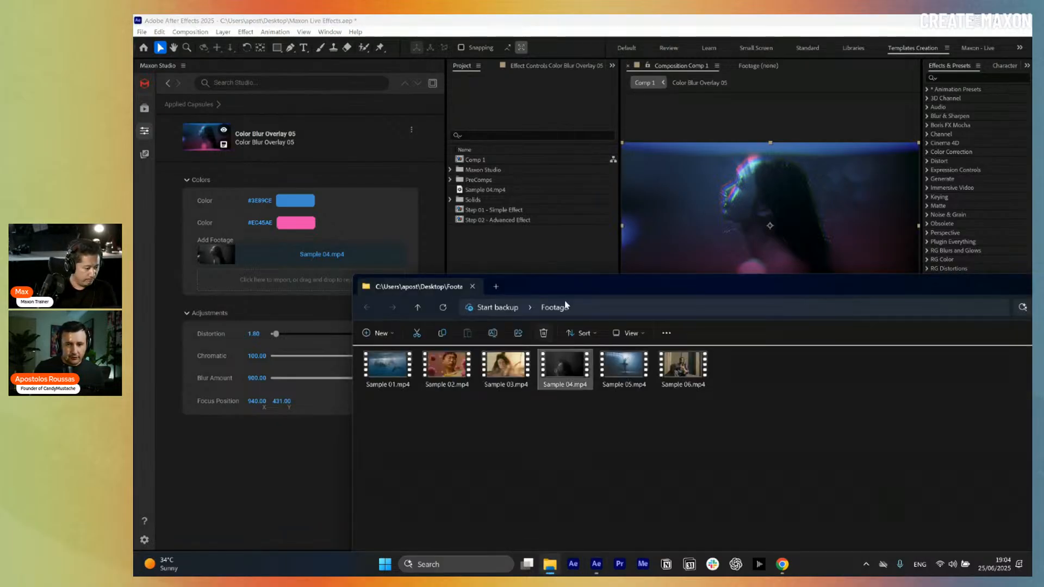
pyautogui.moveTo(634, 380); pyautogui.dragTo(515, 289)
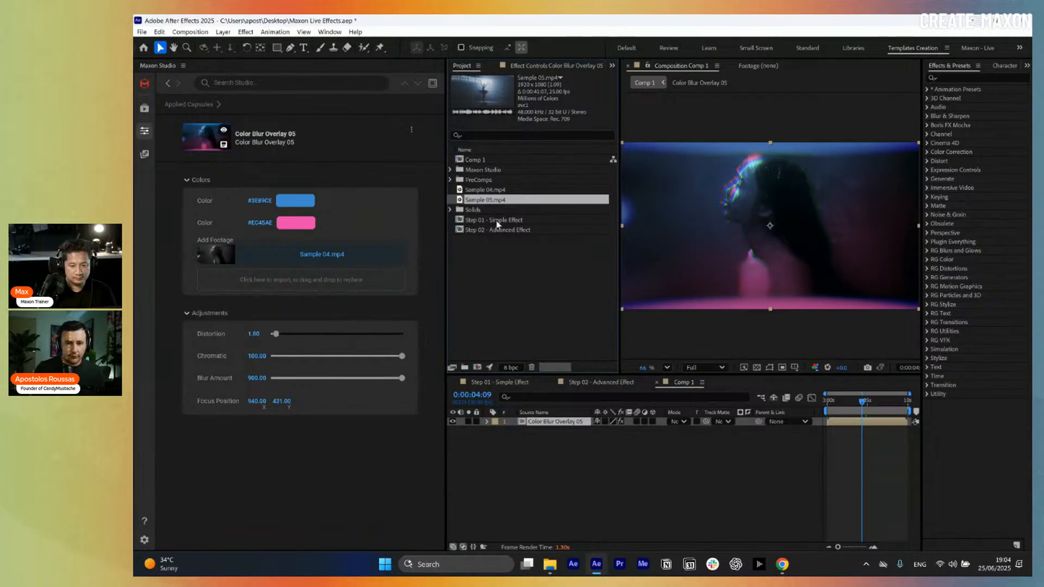
pyautogui.moveTo(472, 200); pyautogui.dragTo(303, 285)
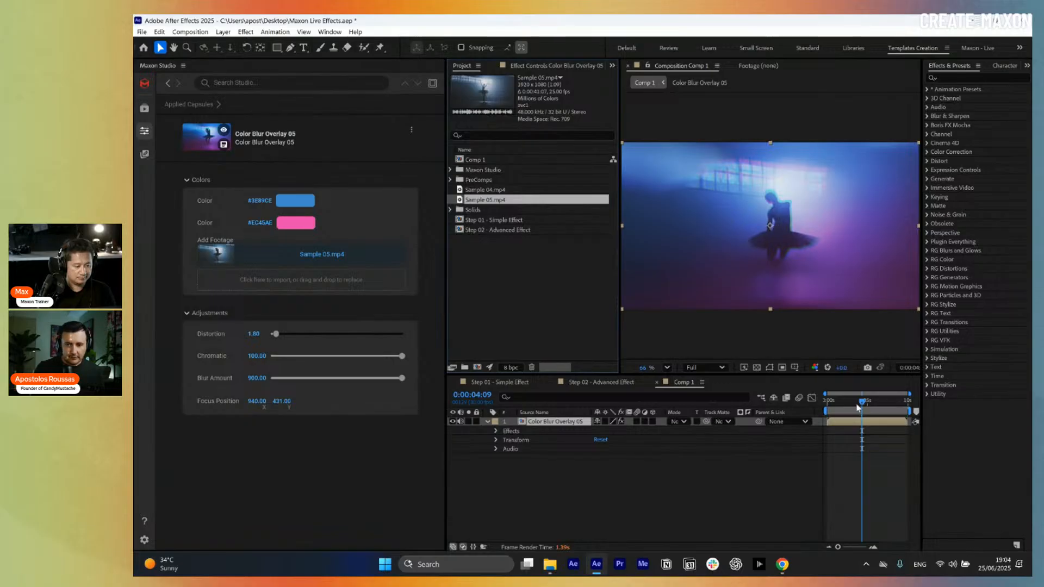
pyautogui.click(840, 406)
pyautogui.press('space')
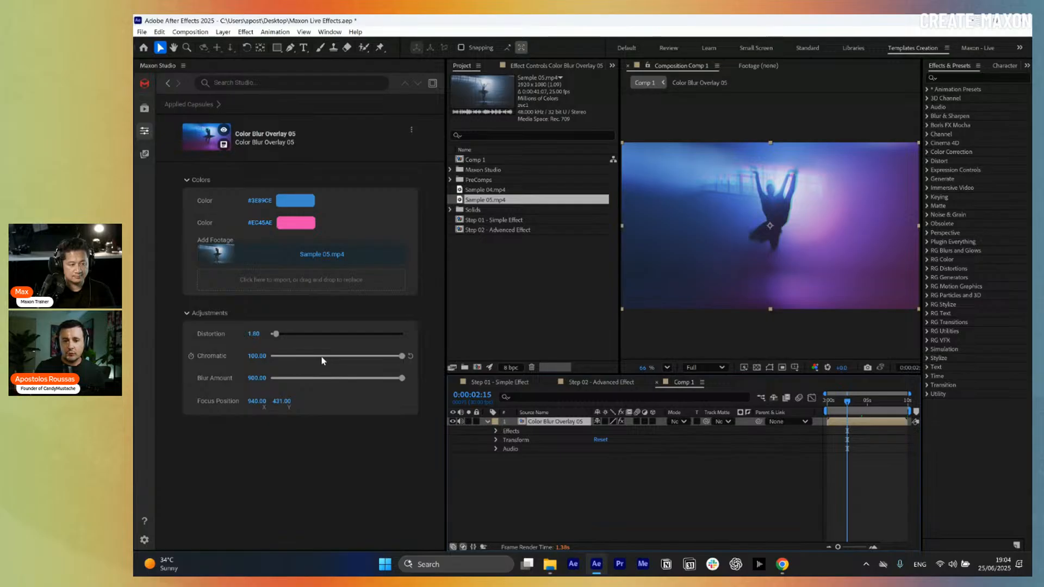
# Delete Comp 1, the Maxon Studio folder, Sample 04.mp4 and Sample 05.mp4 from the project
pyautogui.click(505, 191)
pyautogui.keyDown('ctrl'); pyautogui.click(505, 200); pyautogui.keyUp('ctrl')
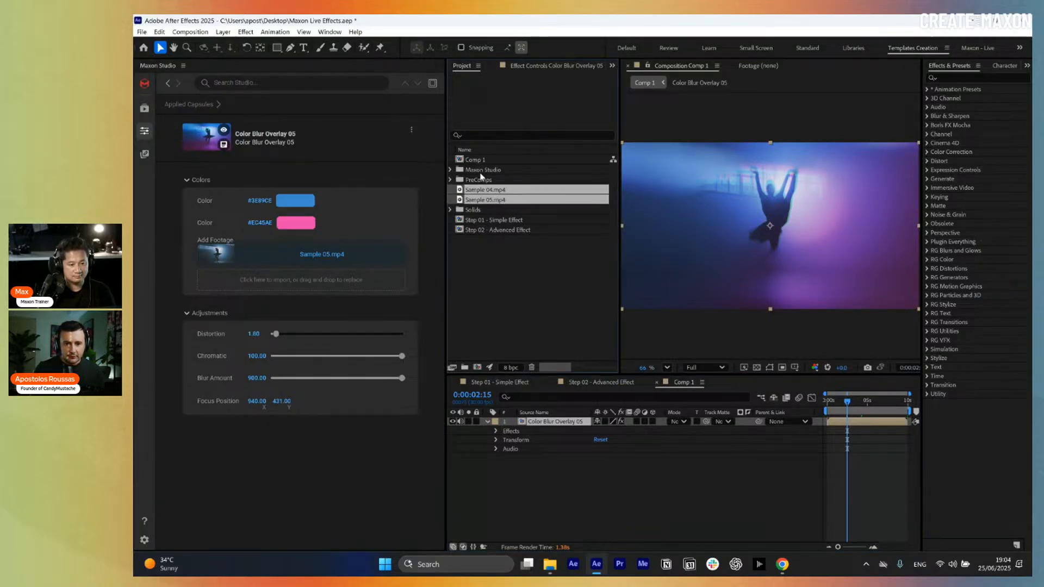
pyautogui.keyDown('ctrl'); pyautogui.click(483, 170); pyautogui.keyUp('ctrl')
pyautogui.keyDown('ctrl'); pyautogui.click(482, 160); pyautogui.keyUp('ctrl')
pyautogui.press('Delete')
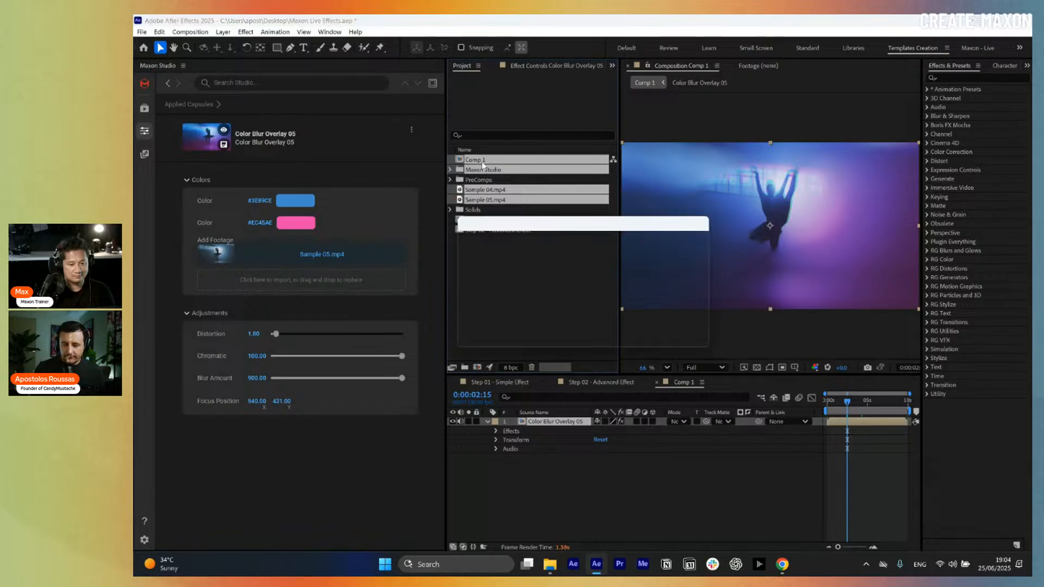
pyautogui.press('Return')
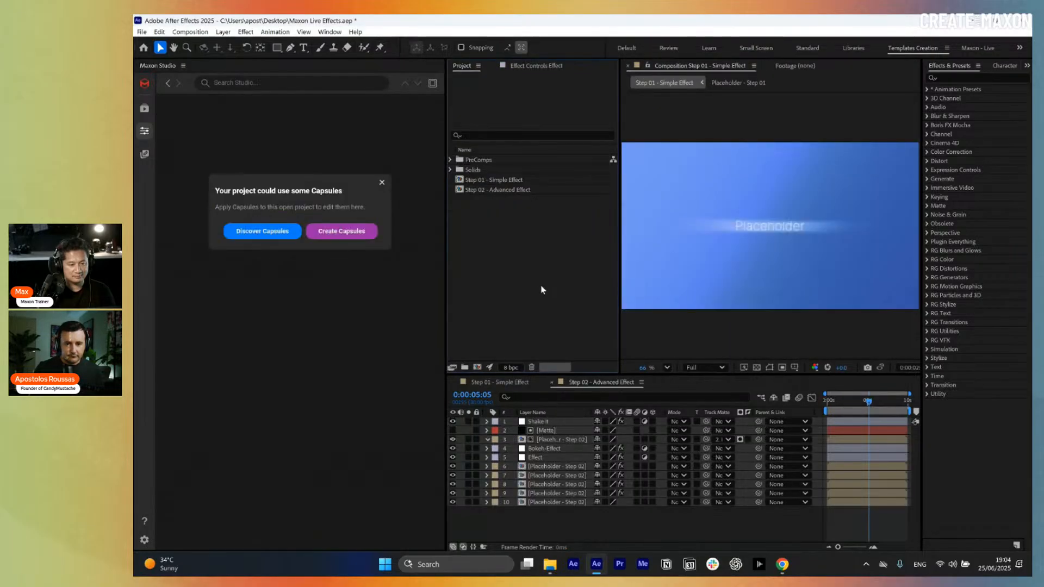
# Browse the Overlays section of the Effect Capsules in Maxon Studio and examine the animated previews of the available effects
pyautogui.click(140, 110)
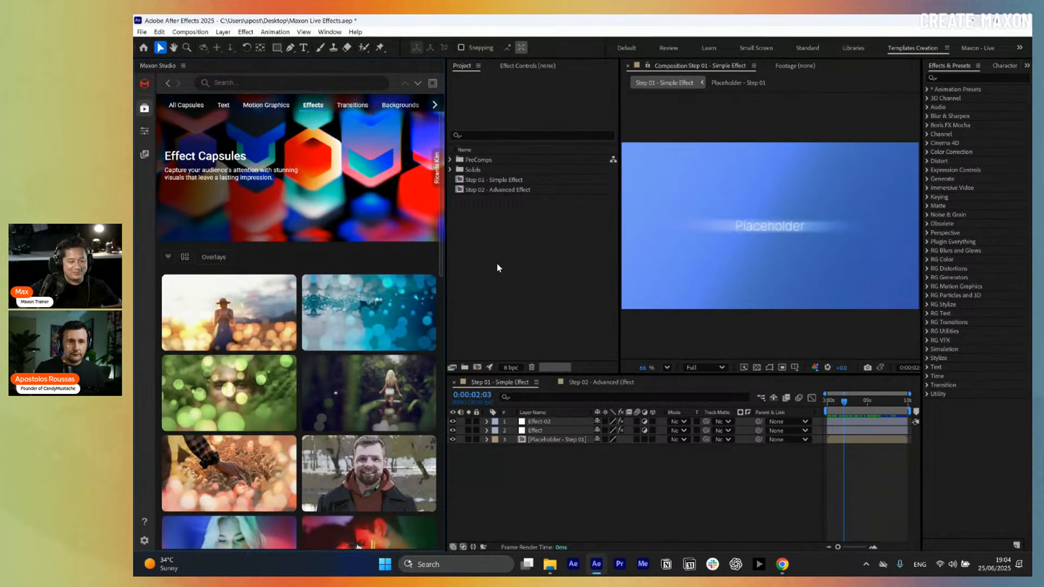
pyautogui.moveTo(372, 345)
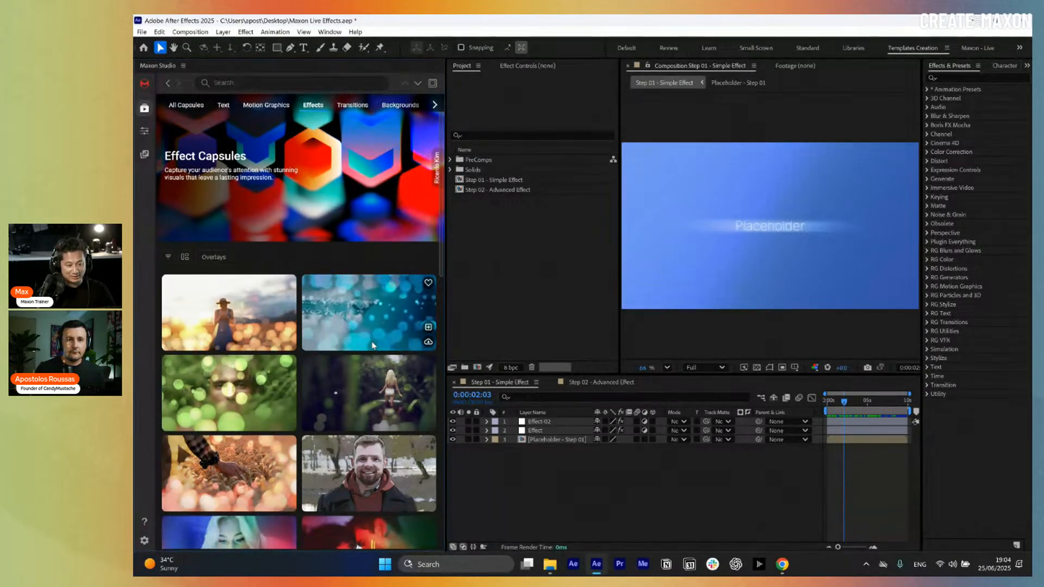
pyautogui.moveTo(242, 341)
pyautogui.moveTo(244, 389)
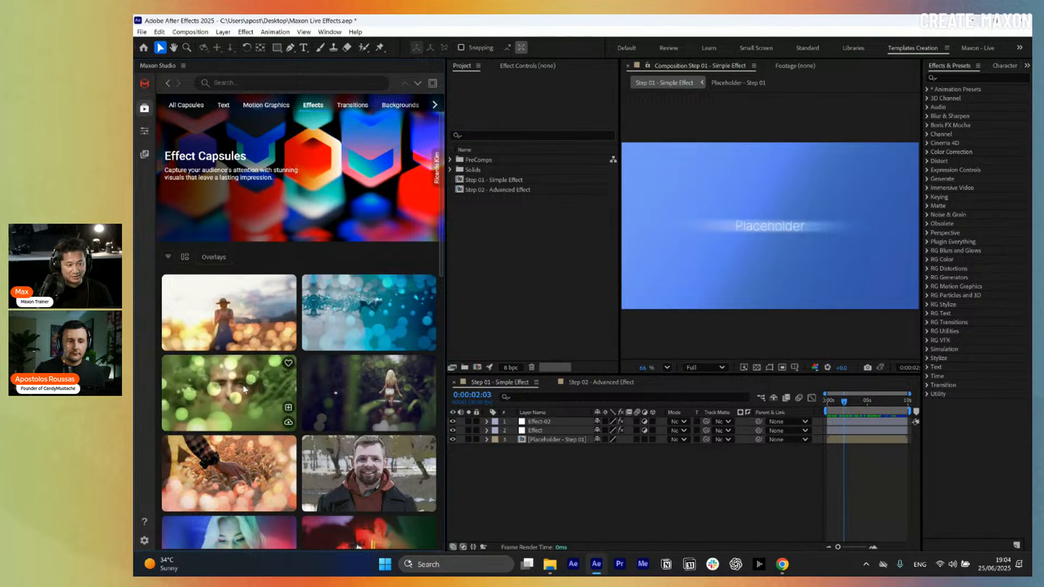
pyautogui.scroll(-3, 244, 389)
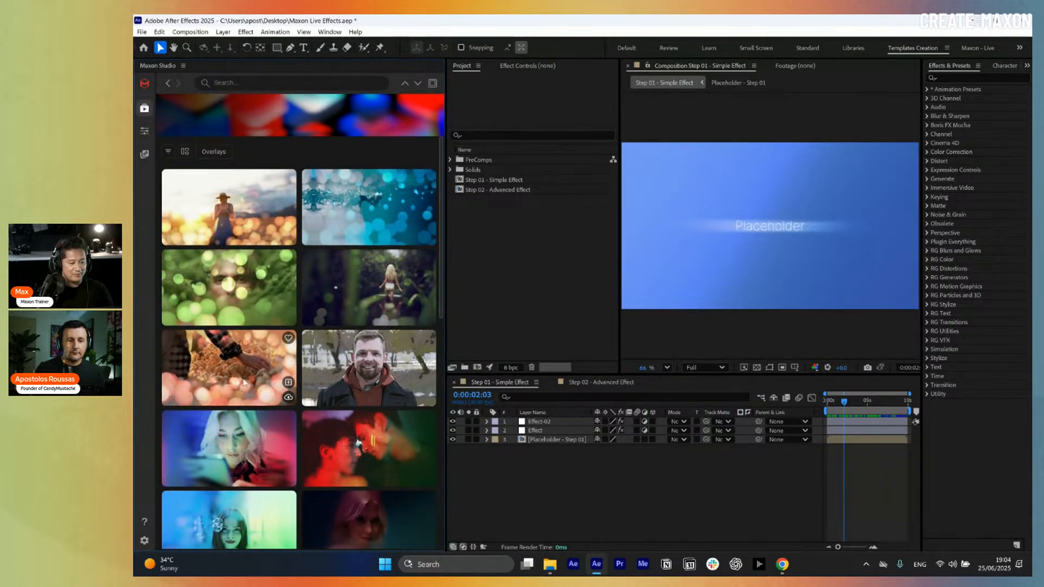
pyautogui.moveTo(238, 435)
pyautogui.scroll(-3, 238, 436)
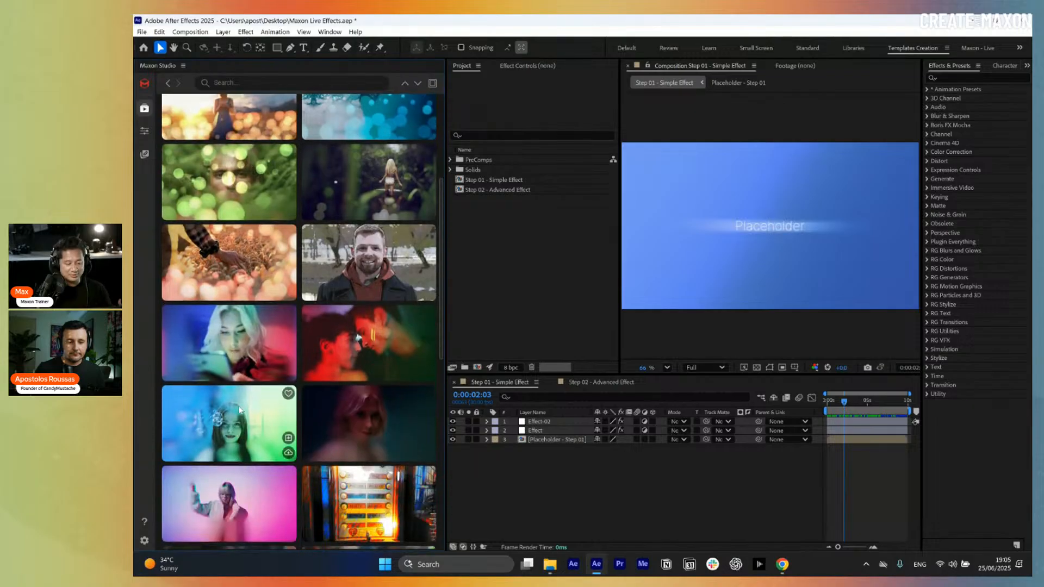
pyautogui.scroll(-3, 238, 406)
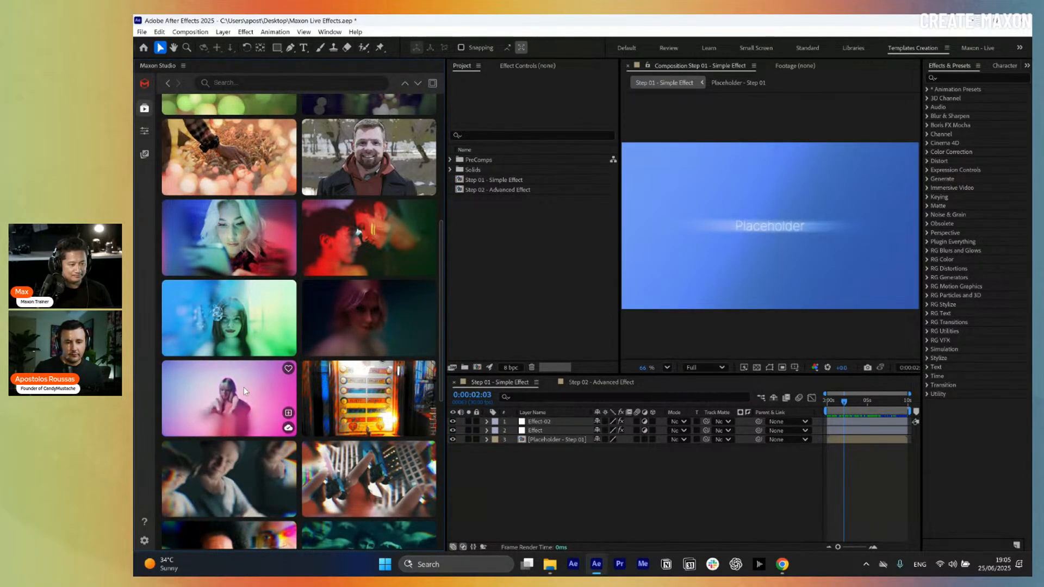
pyautogui.scroll(-1, 243, 387)
pyautogui.scroll(-1, 247, 390)
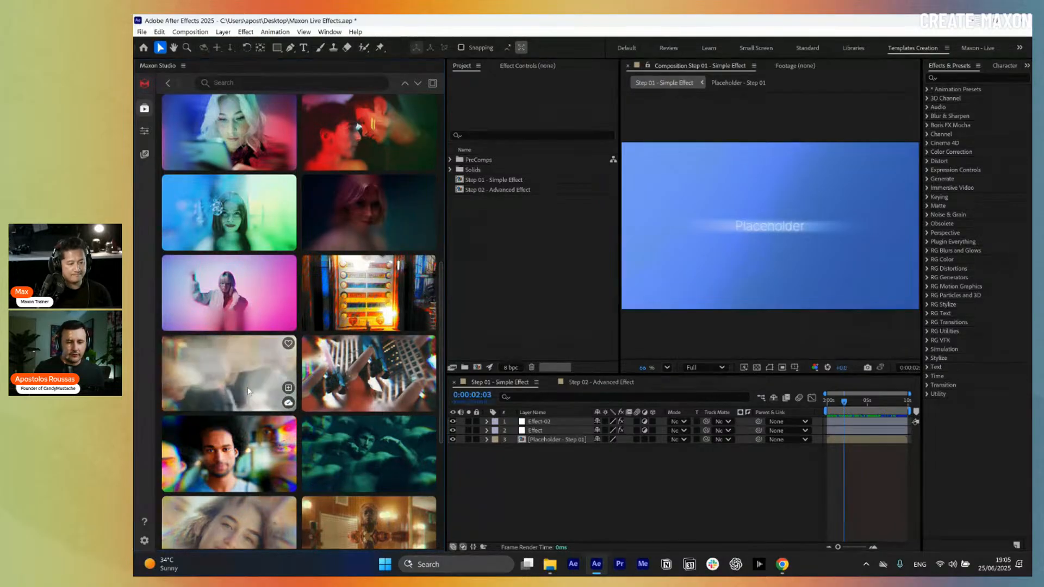
pyautogui.scroll(-3, 247, 391)
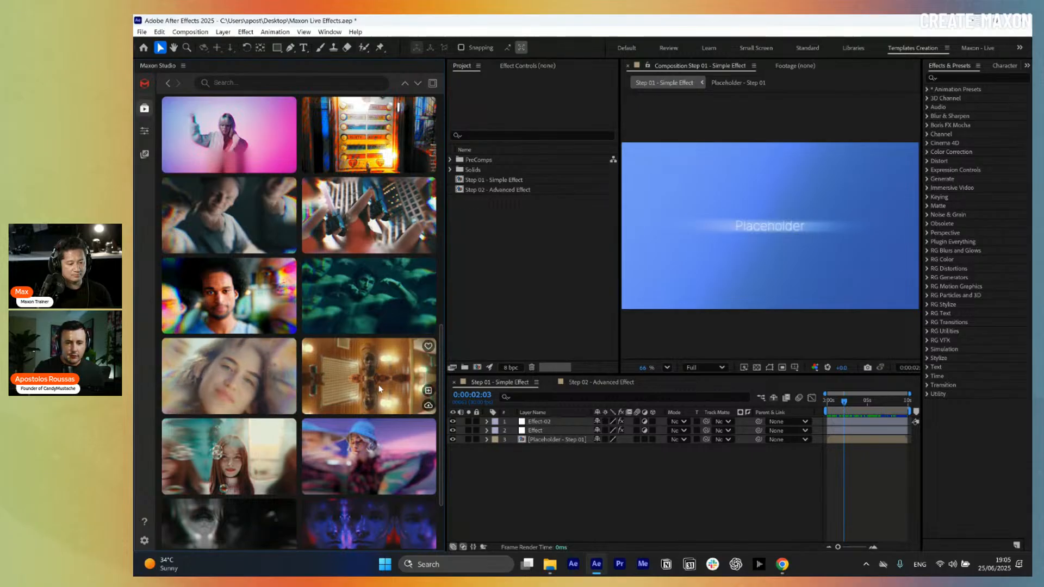
pyautogui.scroll(-2, 245, 458)
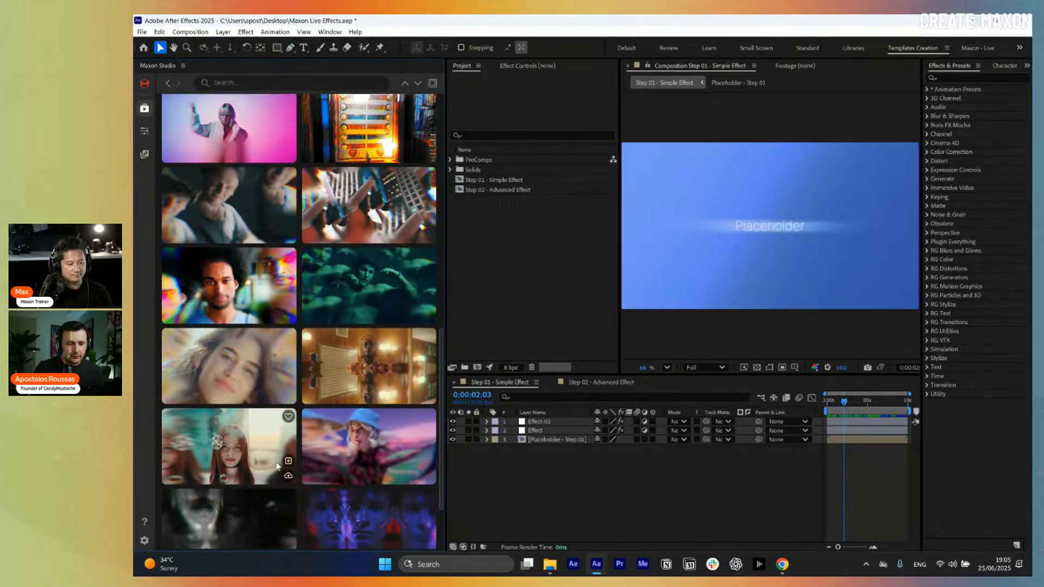
pyautogui.scroll(10, 268, 458)
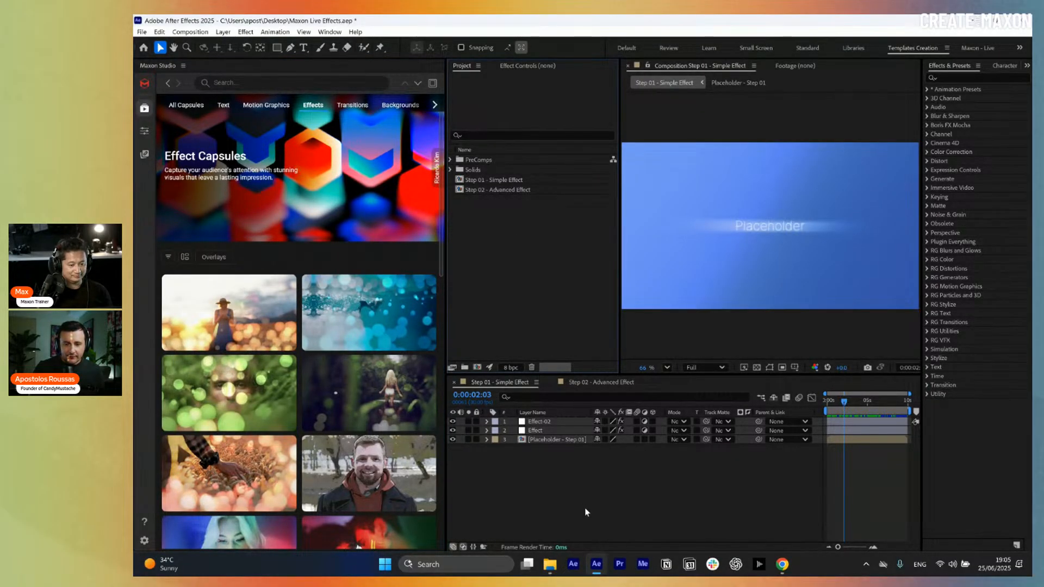
# Examine the Effect and Effect-02 adjustment layers in the Step 01 - Simple Effect composition at another point in time
pyautogui.click(534, 431)
pyautogui.click(542, 422)
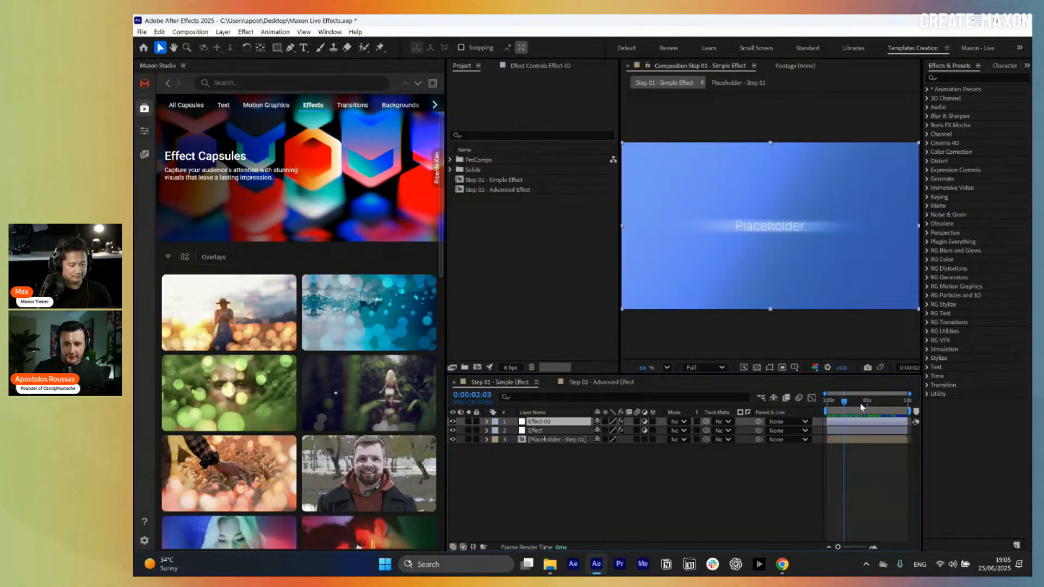
pyautogui.moveTo(855, 402)
pyautogui.mouseDown()
pyautogui.moveTo(870, 403)
pyautogui.moveTo(853, 416)
pyautogui.mouseUp()
pyautogui.click(501, 283)
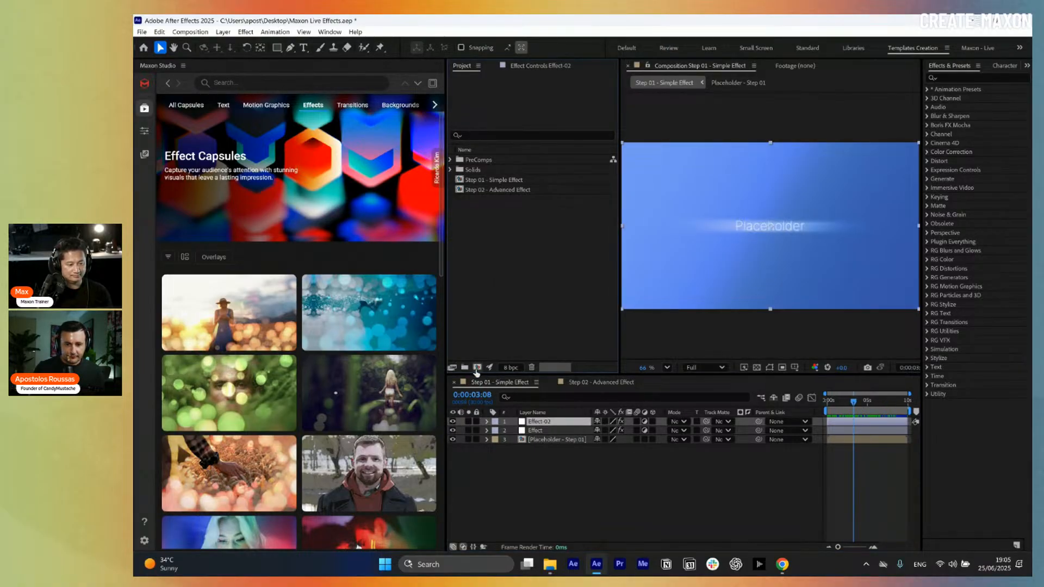
# Create a 1920x1080, 30 fps, 10-second composition named Step 01 - Live
pyautogui.click(477, 367)
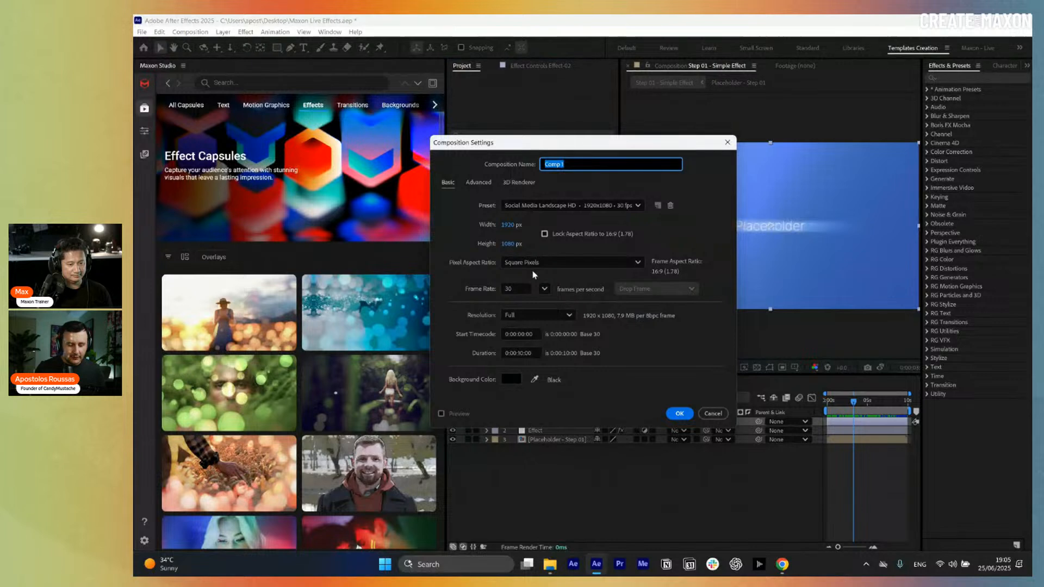
pyautogui.write('Step')
pyautogui.press('Return')
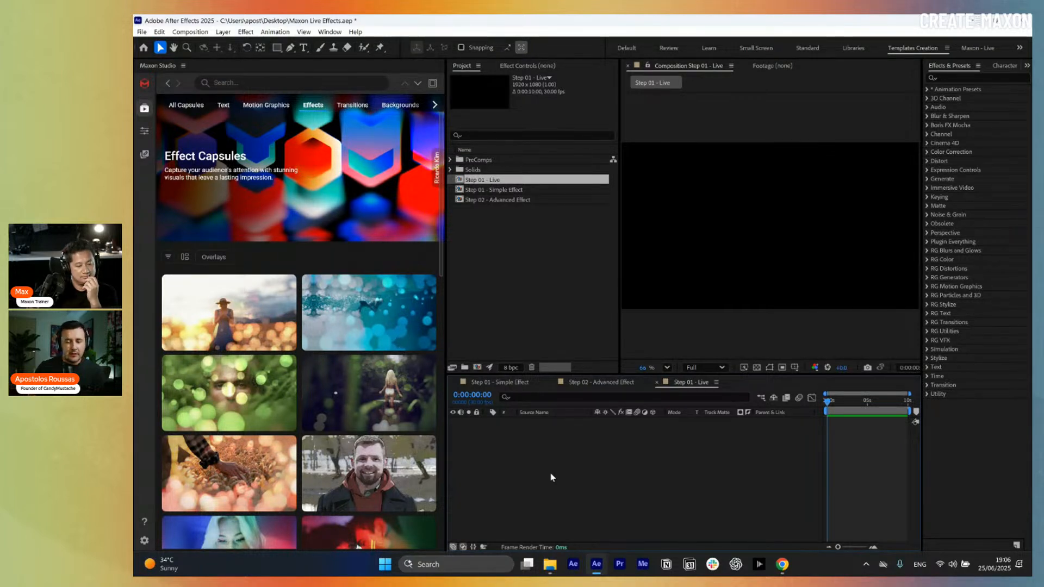
# Add a full-size dark grey solid named BG to the Step 01 - Live composition
pyautogui.hotkey('ctrl', 'y')
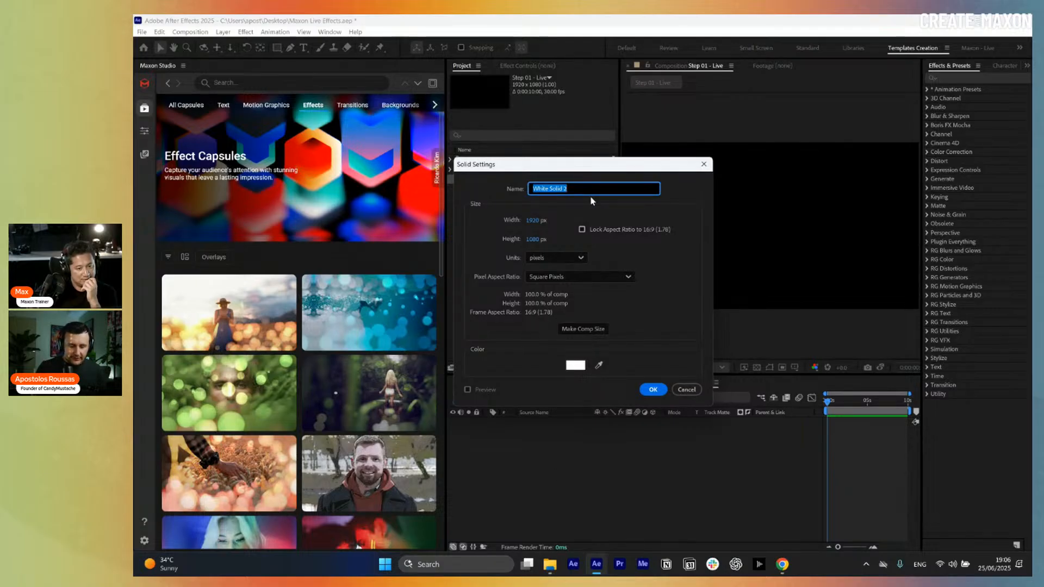
pyautogui.write('BG')
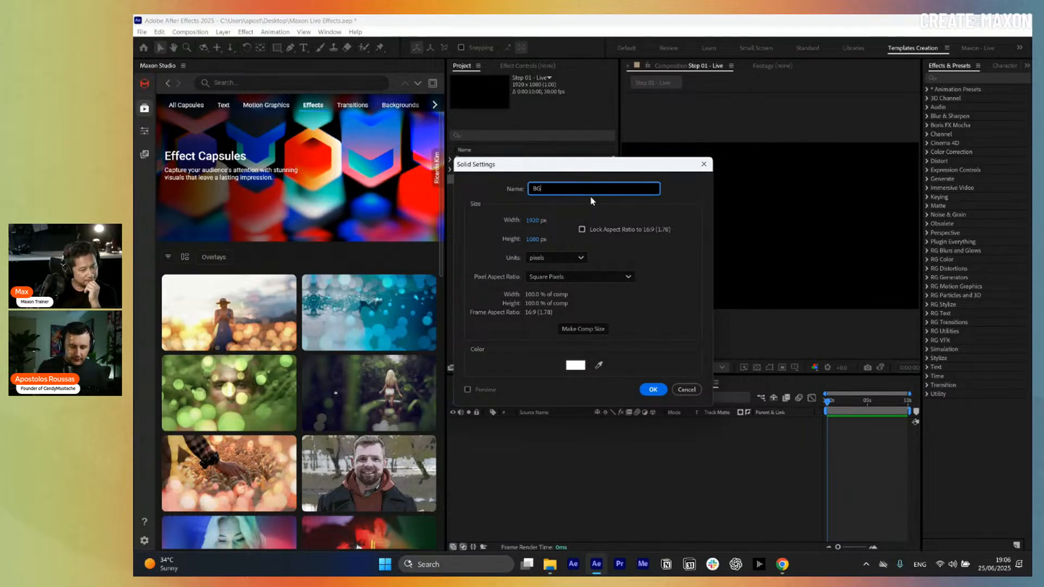
pyautogui.click(578, 371)
pyautogui.moveTo(468, 283); pyautogui.dragTo(418, 319)
pyautogui.press('Return')
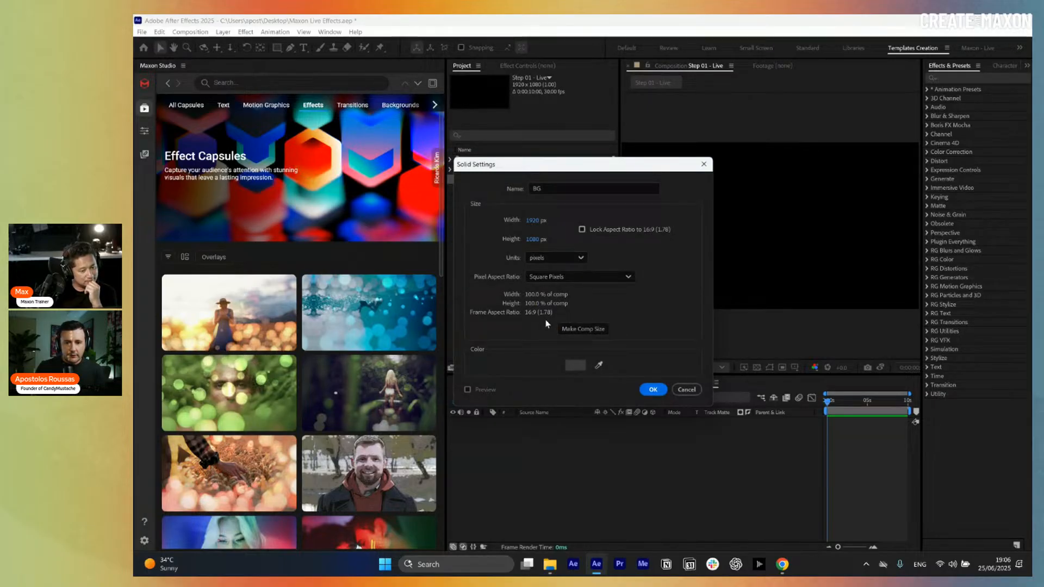
pyautogui.press('Return')
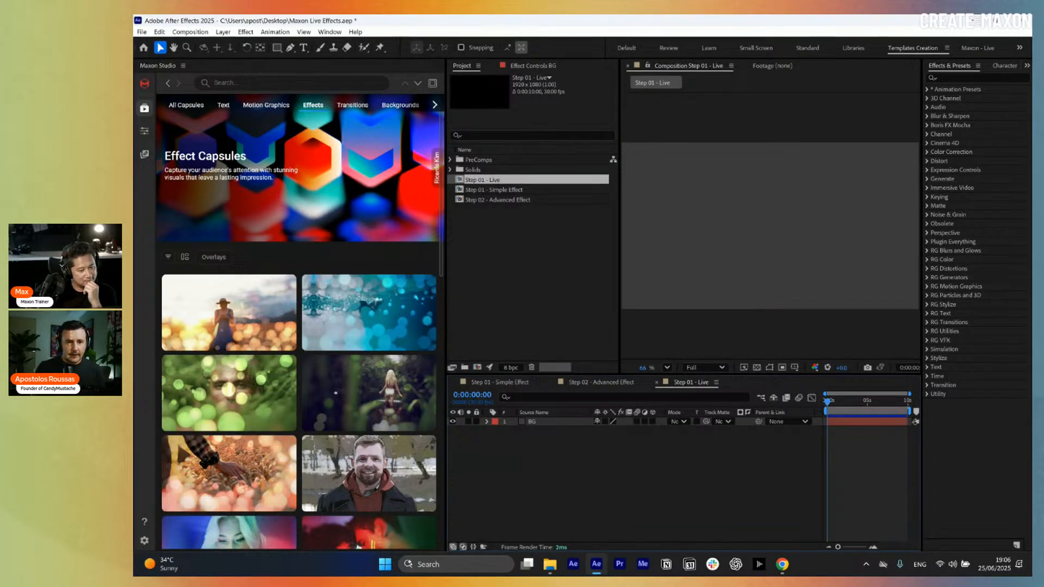
# Add a text layer reading "Placeholder" over the BG solid in the Step 01 - Live composition
pyautogui.click(304, 48)
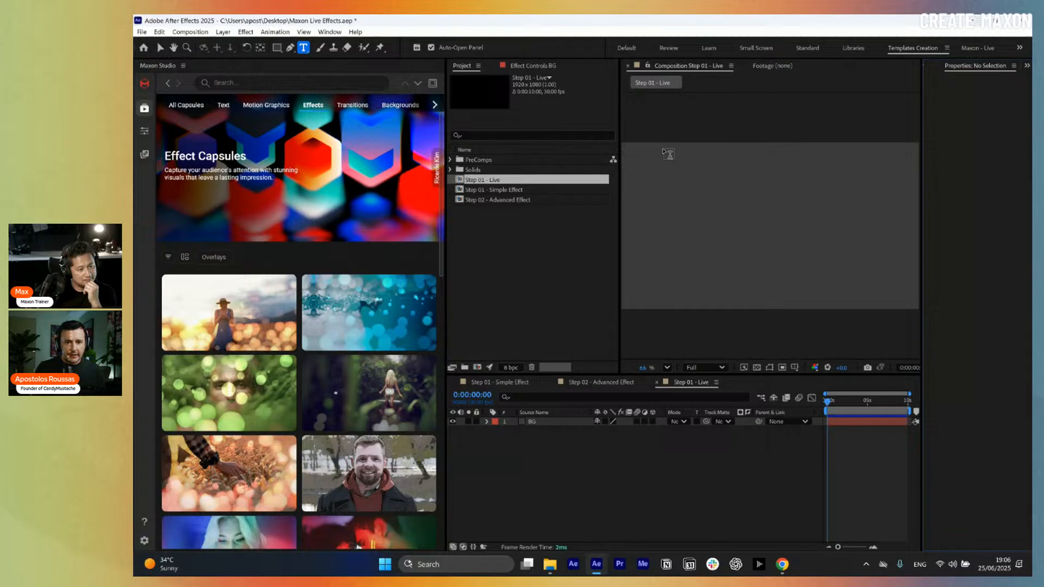
pyautogui.click(720, 229)
pyautogui.write('Pla')
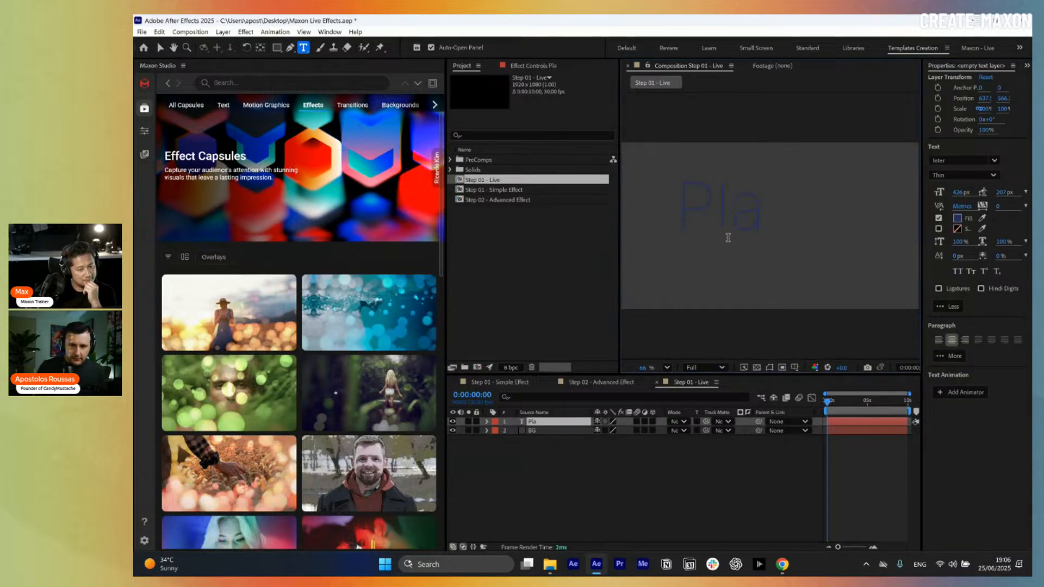
pyautogui.write('ceholder')
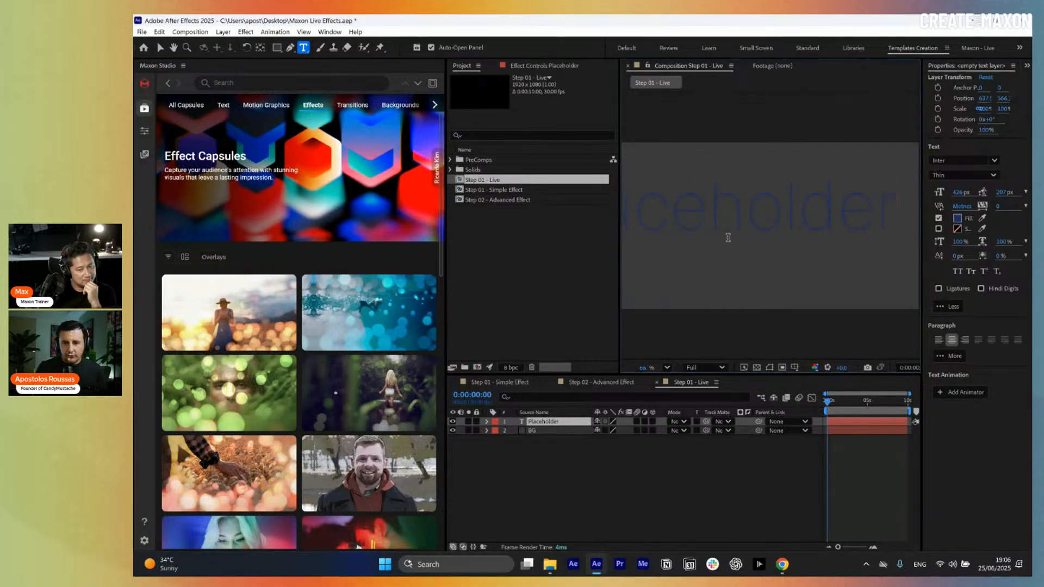
# Set the Placeholder text's font size to 166 px and its fill colour to white (FFFFFF)
pyautogui.hotkey('ctrl', 'a')
pyautogui.moveTo(959, 194); pyautogui.dragTo(828, 214)
pyautogui.click(160, 47)
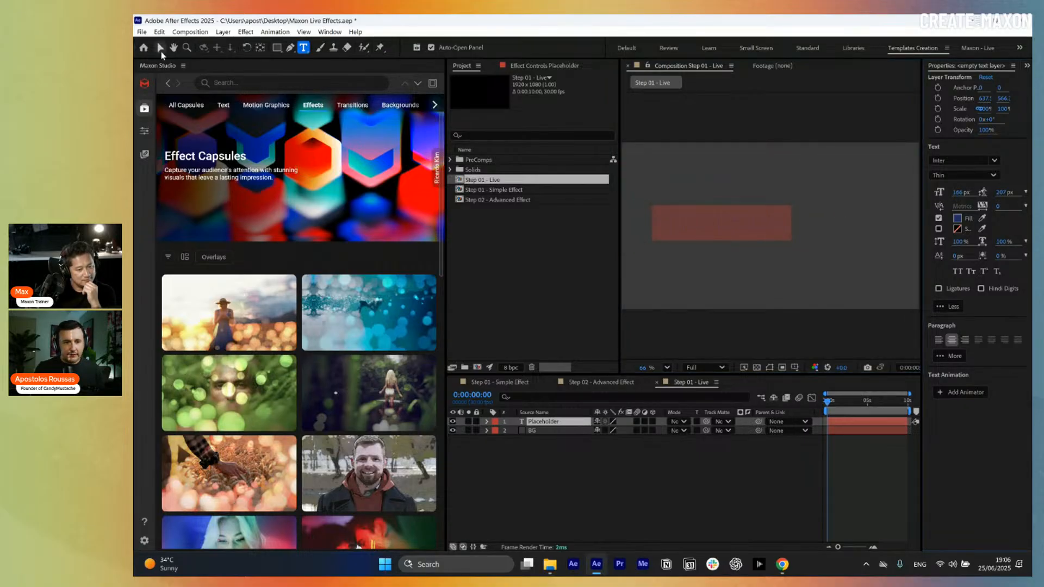
pyautogui.click(956, 219)
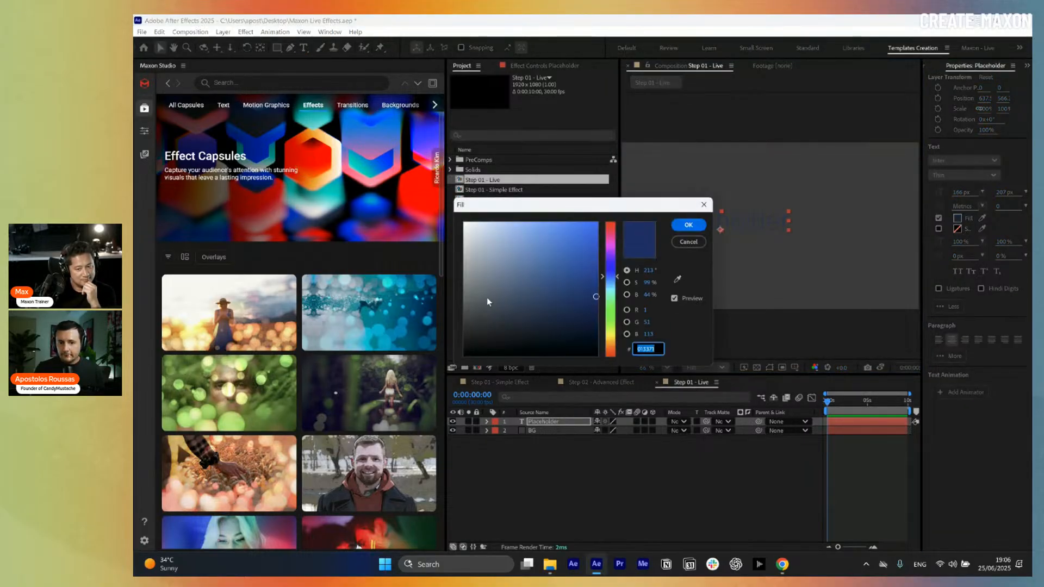
pyautogui.write('FFFFFF')
pyautogui.click(682, 227)
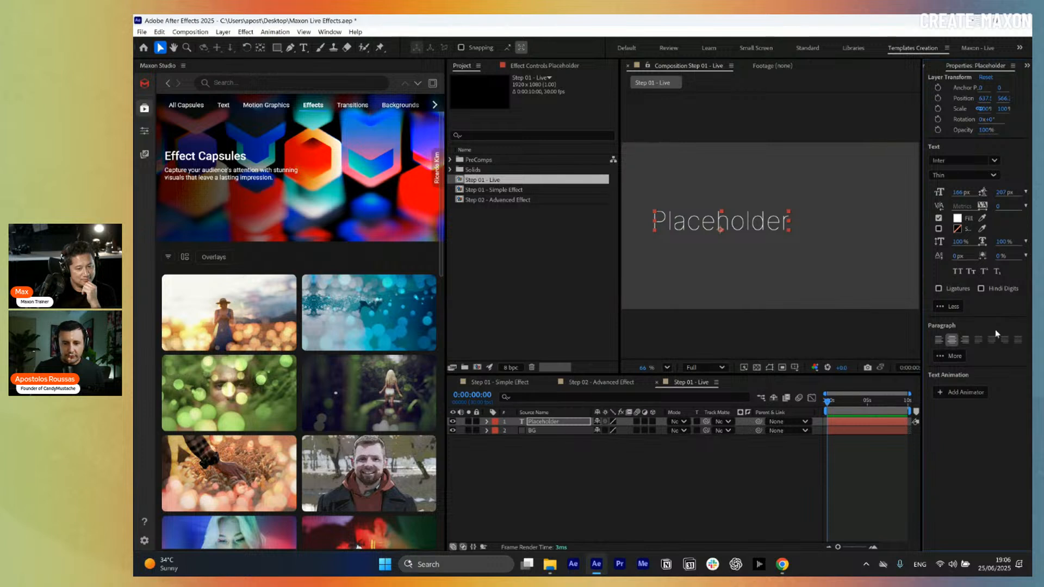
# Move the Placeholder text toward the middle of the frame, undoing any extra adjustment
pyautogui.click(1027, 65)
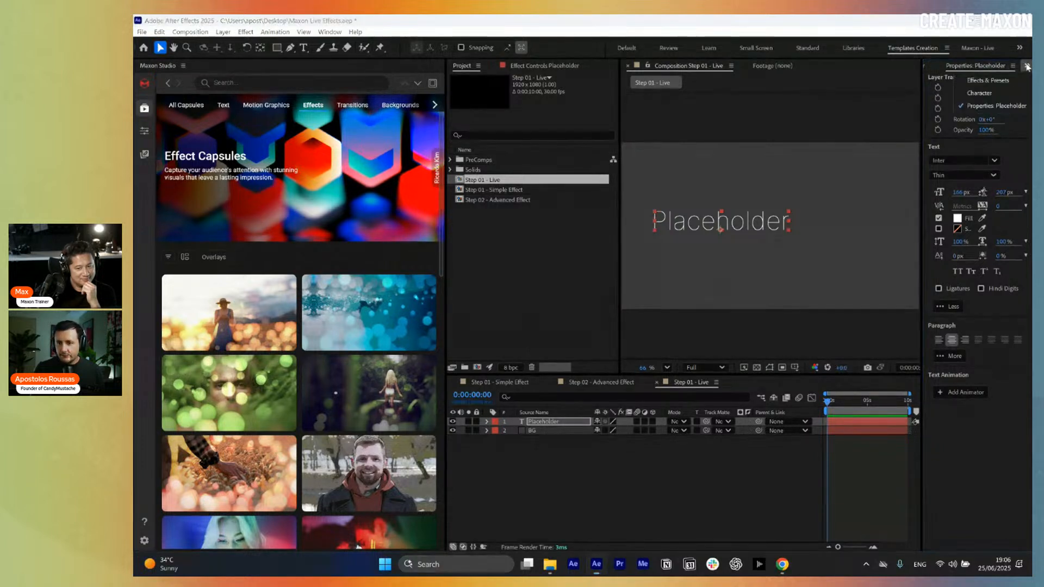
pyautogui.moveTo(734, 226); pyautogui.dragTo(790, 234)
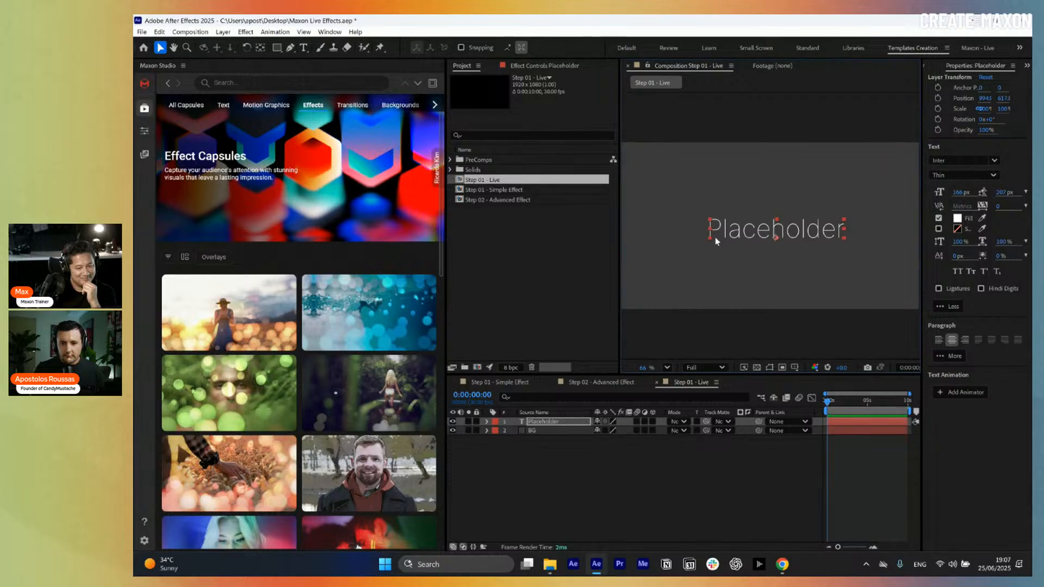
pyautogui.moveTo(710, 238); pyautogui.dragTo(719, 238)
pyautogui.hotkey('ctrl', 'z')
pyautogui.hotkey('ctrl', 'z')
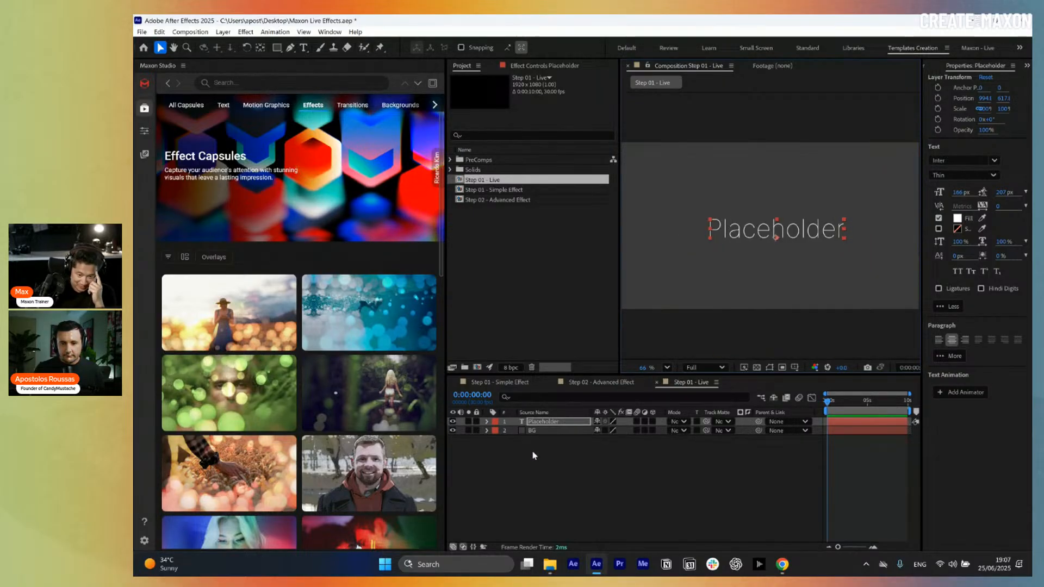
# Scale the Placeholder text layer to 63% and centre it in the frame with the title/action safe guides shown
pyautogui.press('s')
pyautogui.moveTo(610, 431); pyautogui.dragTo(592, 431)
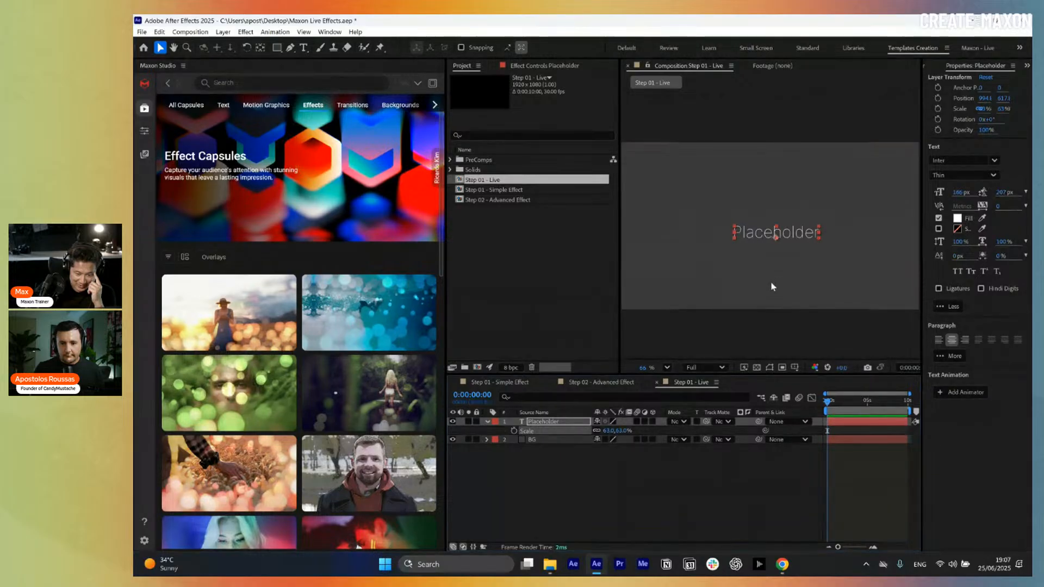
pyautogui.moveTo(789, 235); pyautogui.dragTo(782, 229)
pyautogui.press("'")
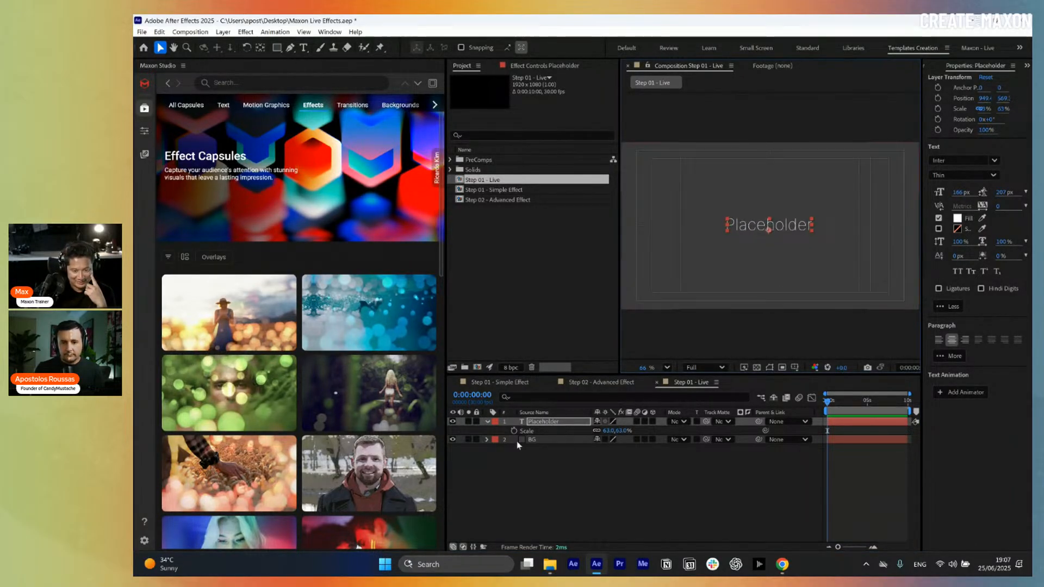
pyautogui.click(487, 423)
pyautogui.click(556, 493)
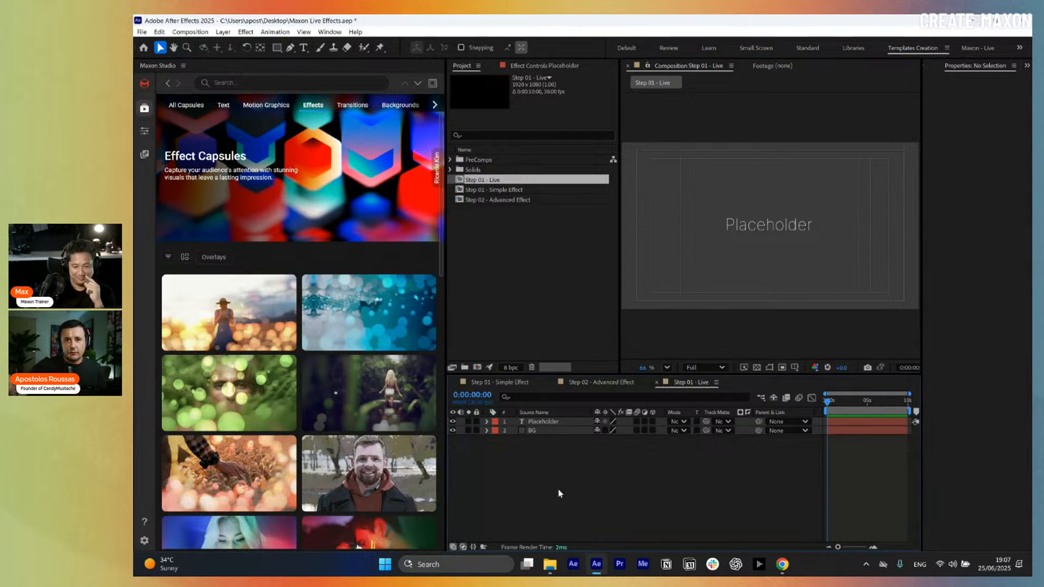
# Replace the placeholder wording with "Add your media file here"
pyautogui.doubleClick(760, 227)
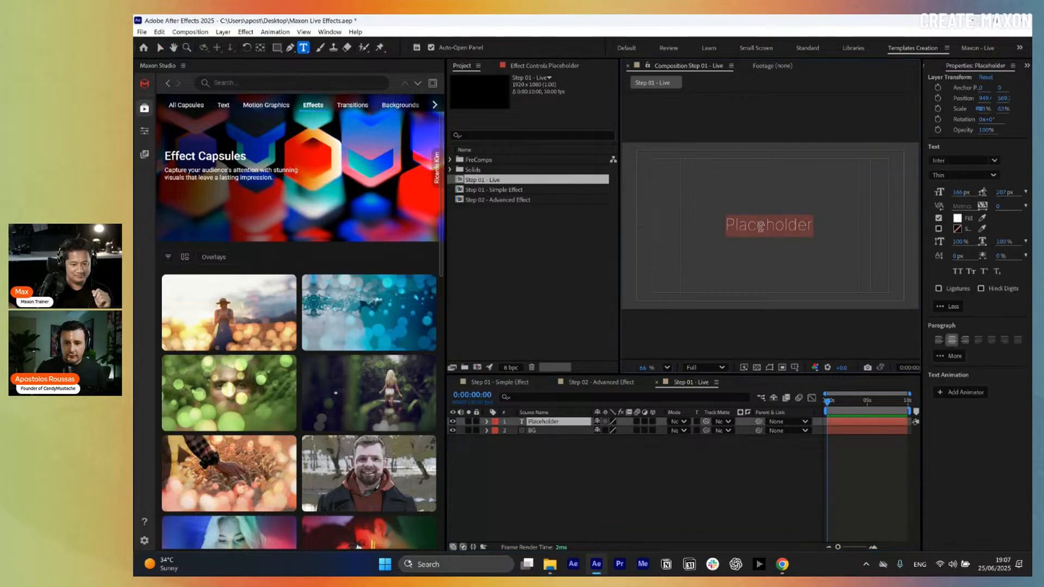
pyautogui.write('Add your m')
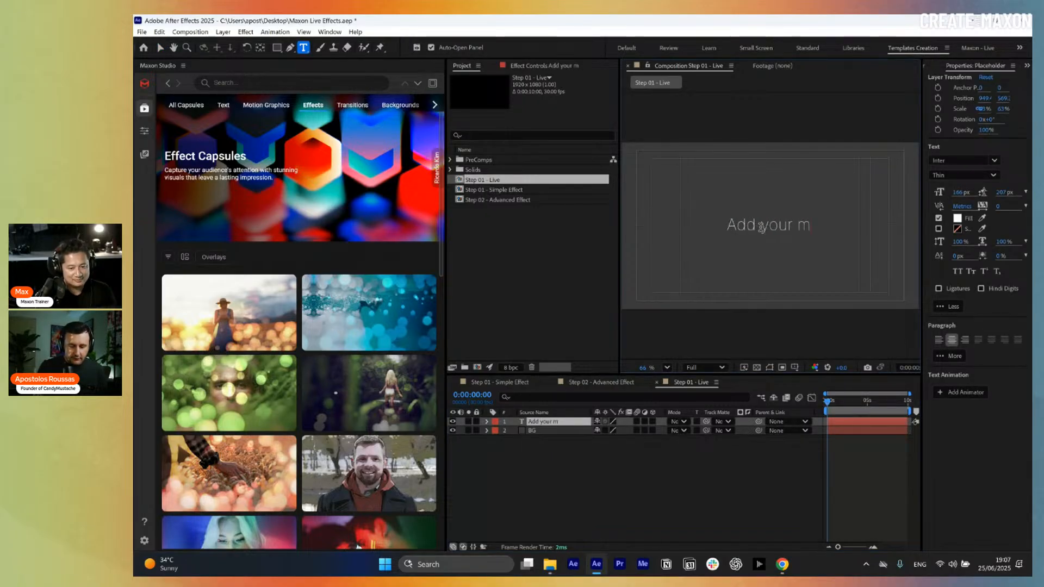
pyautogui.write('edia file')
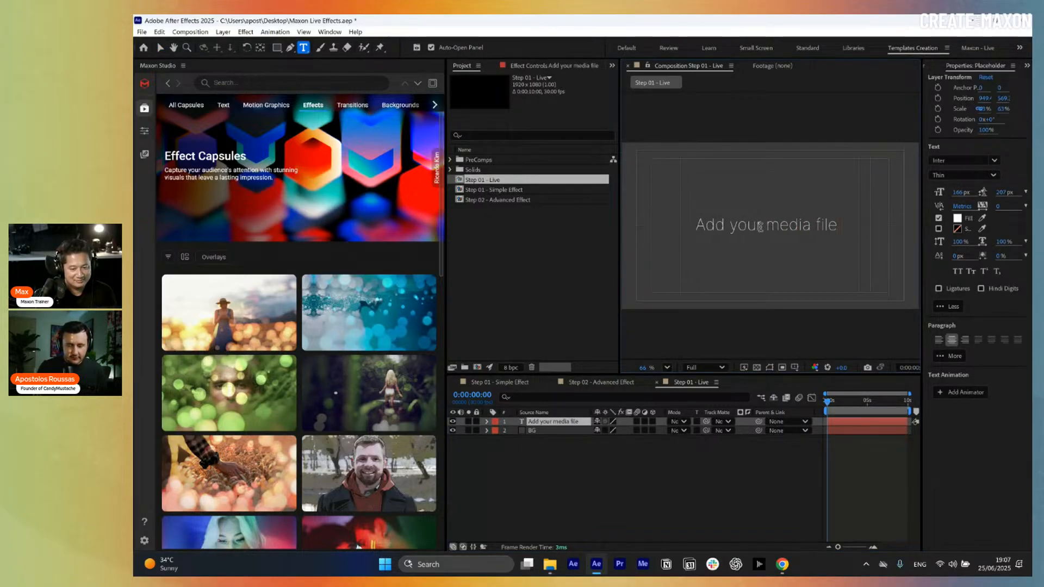
pyautogui.write(' here')
pyautogui.click(670, 488)
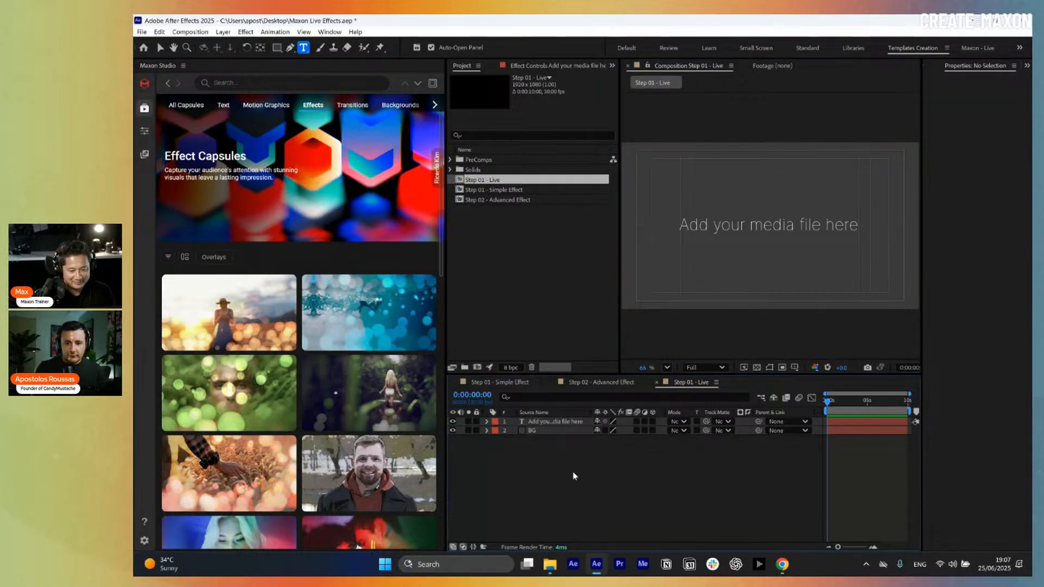
# Pre-compose the text and BG layers together as "Add your media files here (Placeholder)", moving all attributes into the new composition
pyautogui.hotkey('ctrl', 'a')
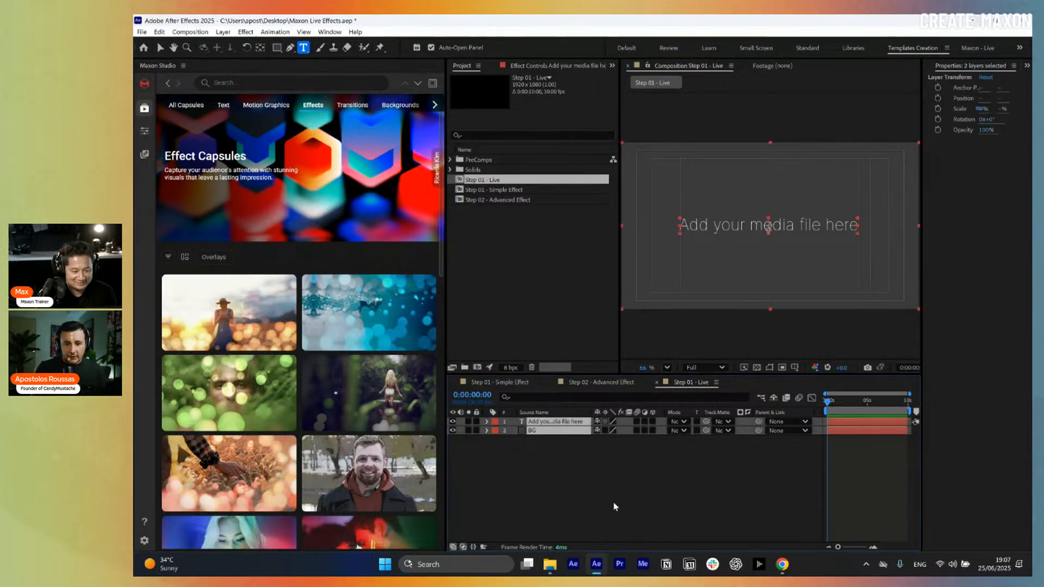
pyautogui.hotkey('ctrl', 'shift', 'c')
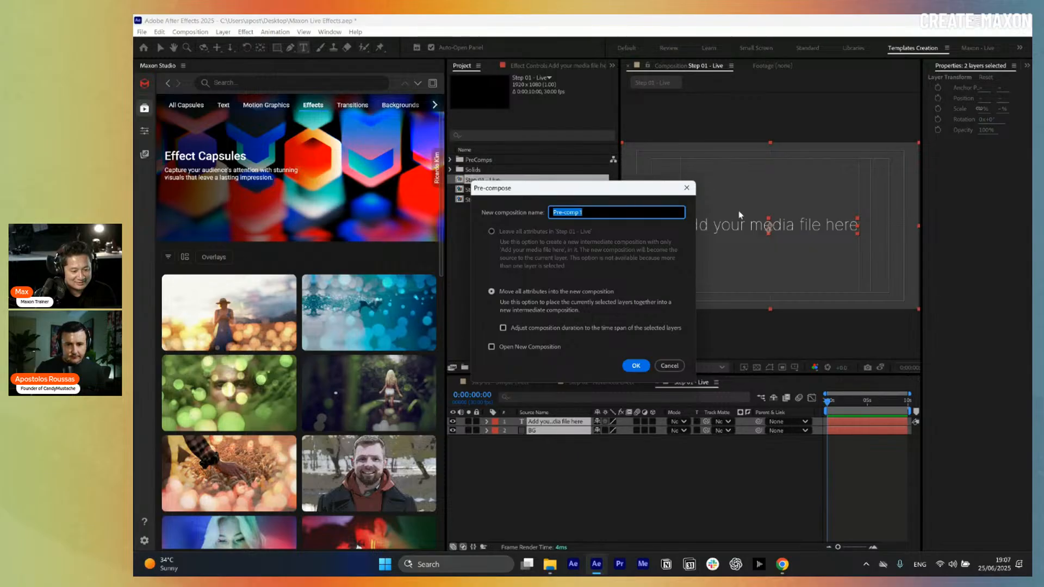
pyautogui.write('Add your media')
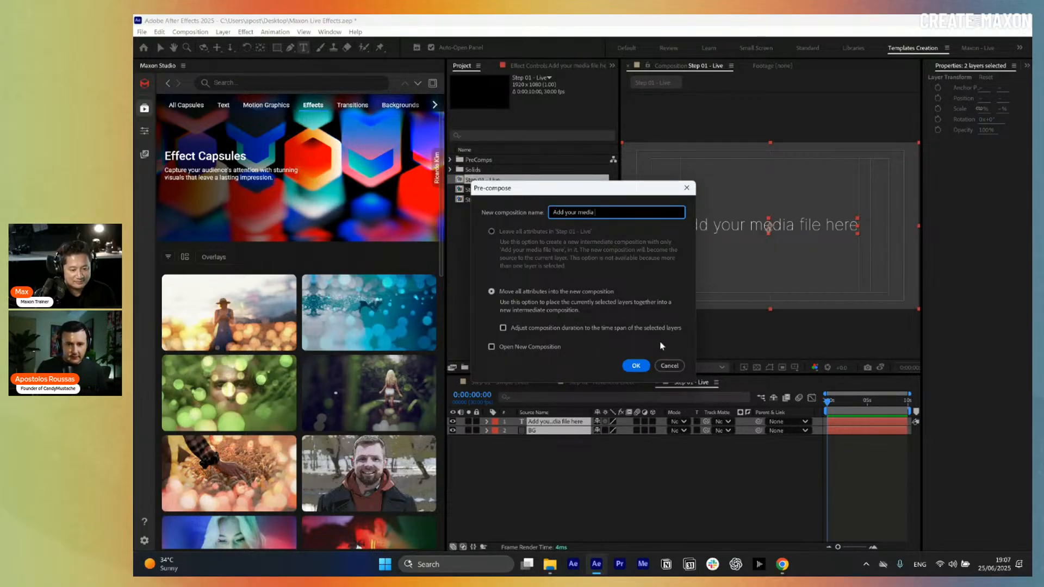
pyautogui.write(' files ')
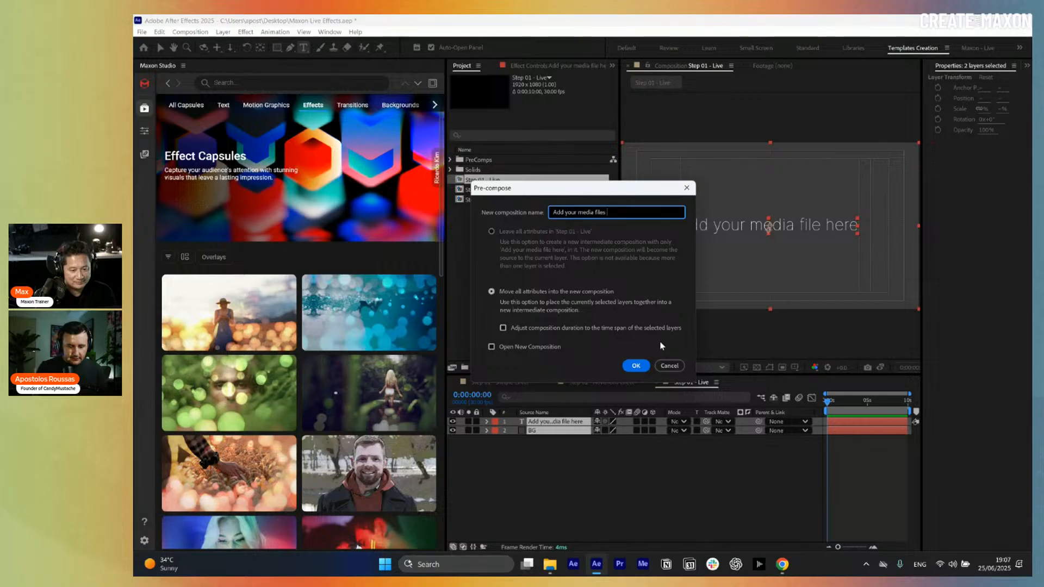
pyautogui.write('here (Pla')
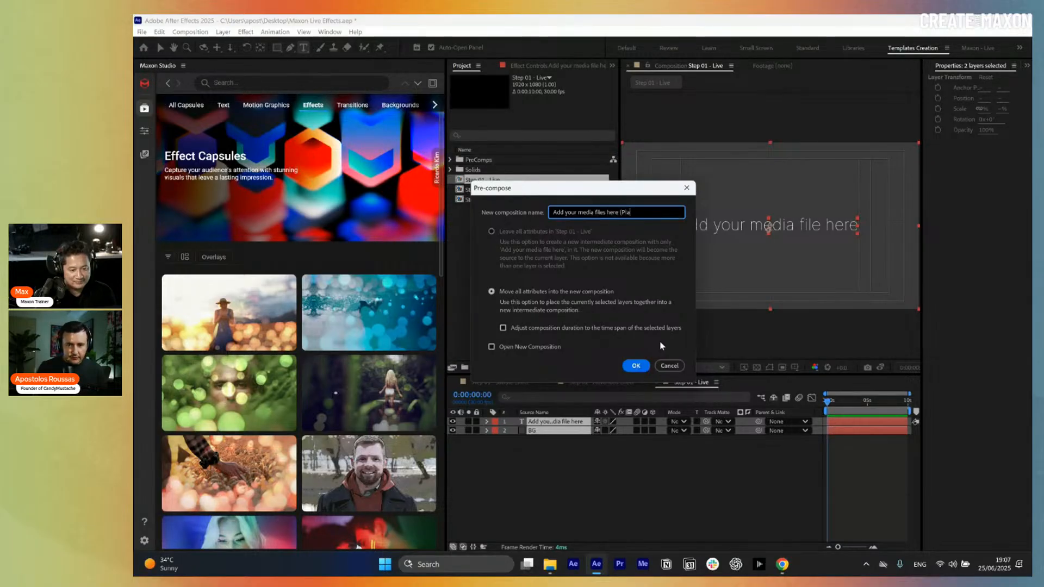
pyautogui.write('ceholder')
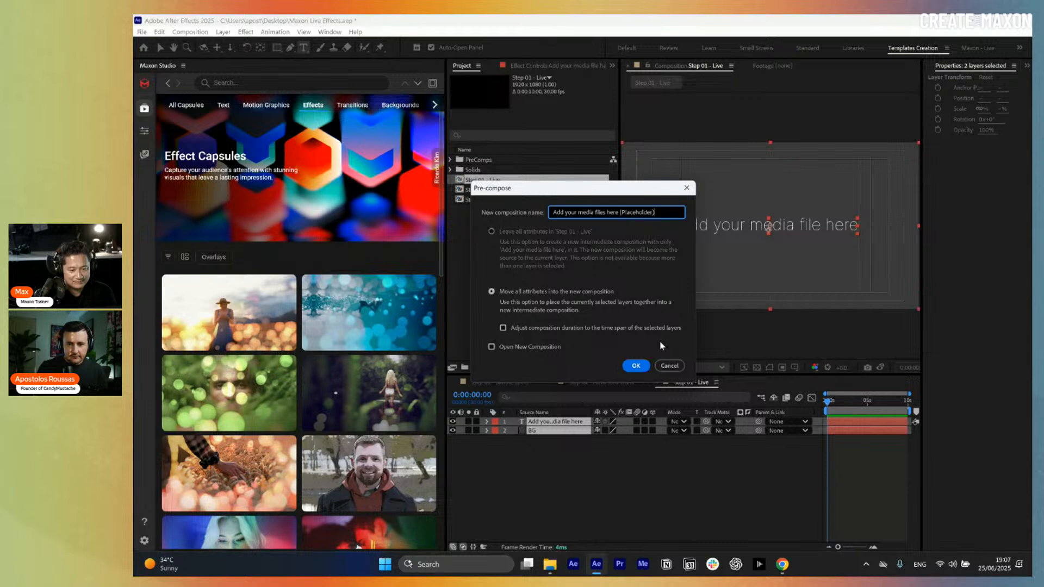
pyautogui.press('Return')
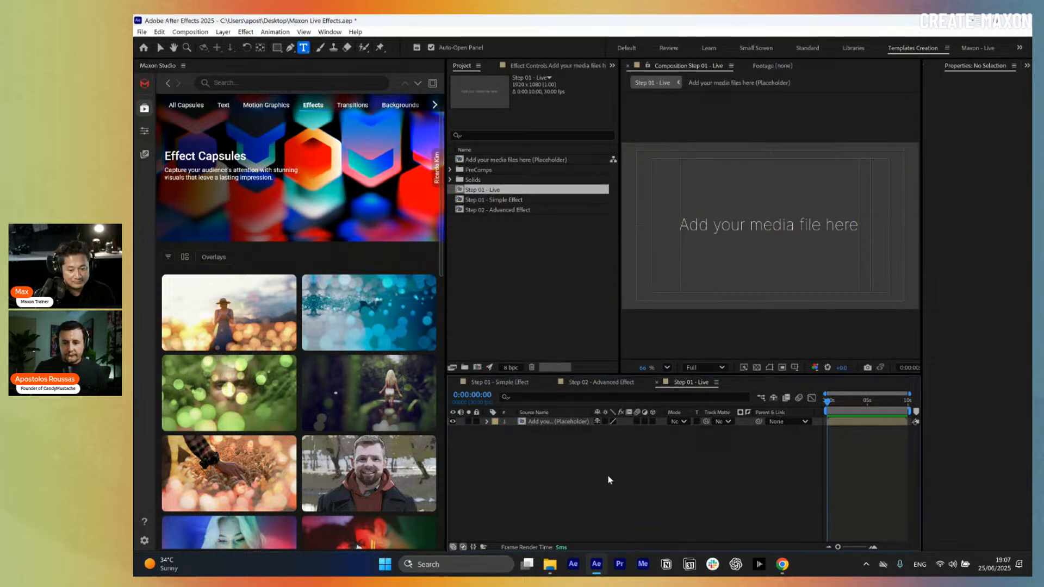
# Add an adjustment layer named Effect 01 above the placeholder precomp in Step 01 - Live
pyautogui.rightClick(561, 466)
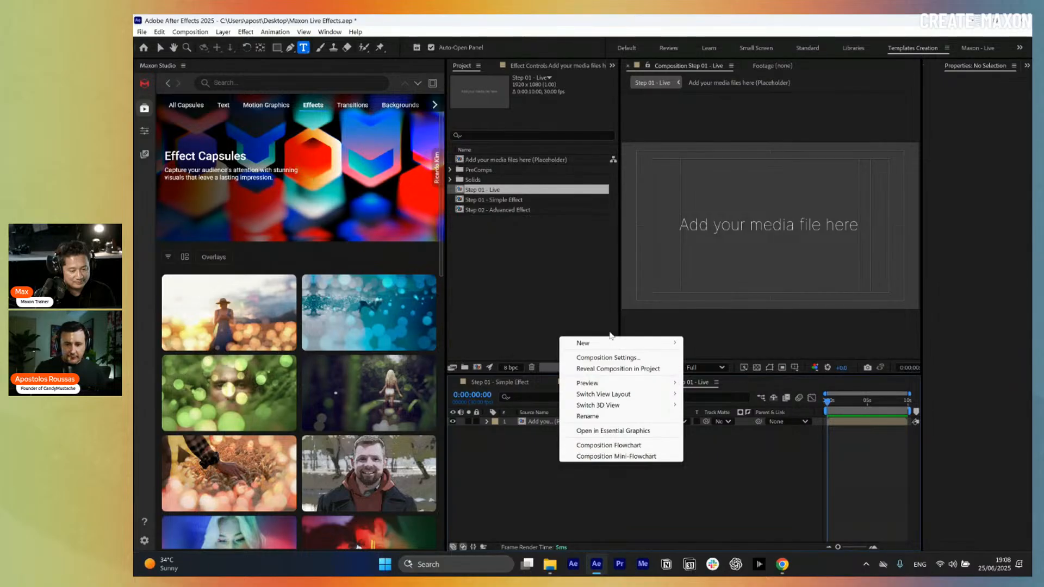
pyautogui.moveTo(613, 343)
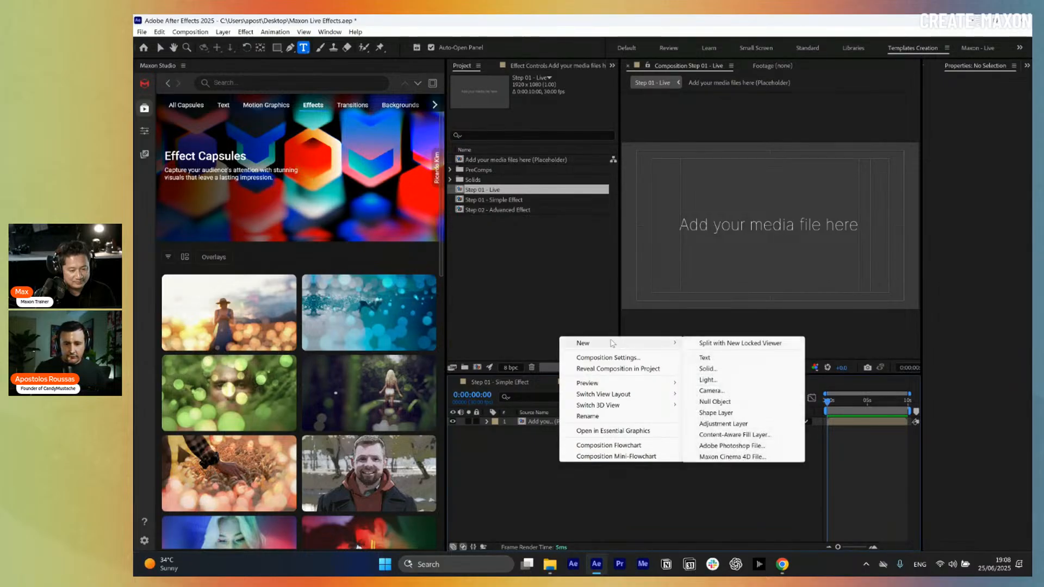
pyautogui.click(722, 423)
pyautogui.press('Return')
pyautogui.write('E')
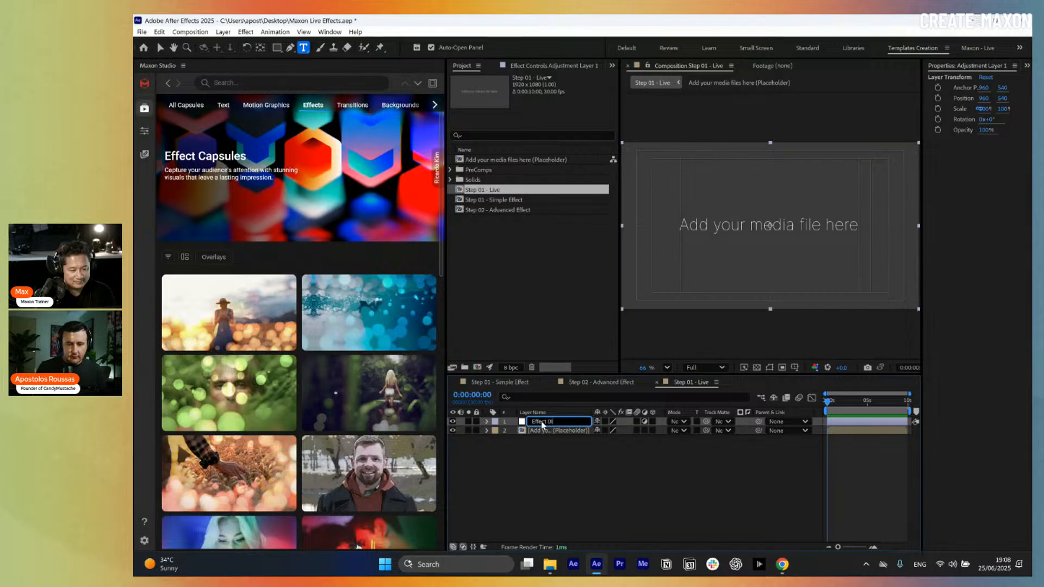
pyautogui.write('ffect 01')
pyautogui.press('Return')
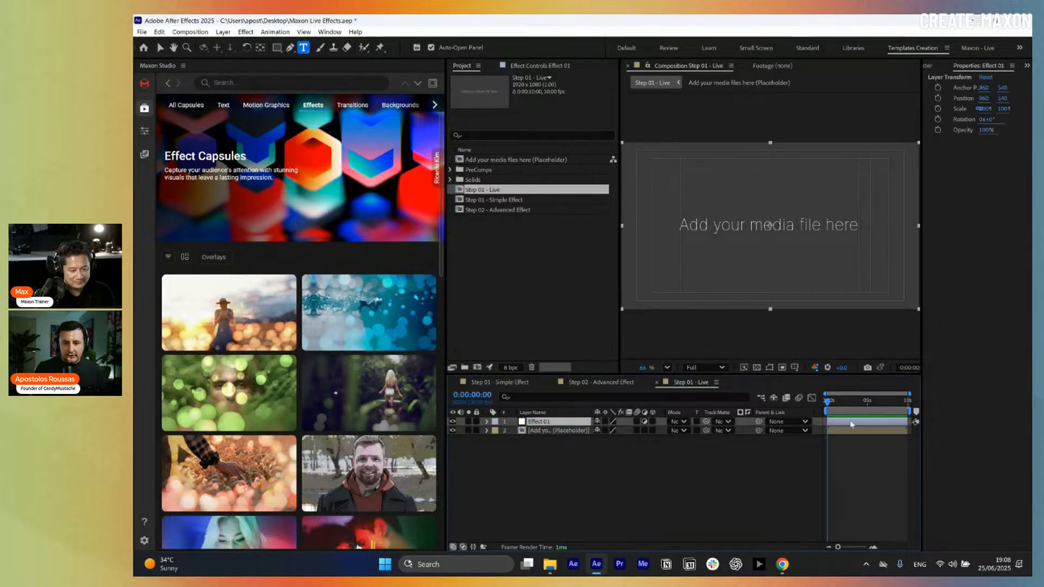
# Move the current time to 0:00:03:28 and search the effects and presets for "Chrom"
pyautogui.click(859, 411)
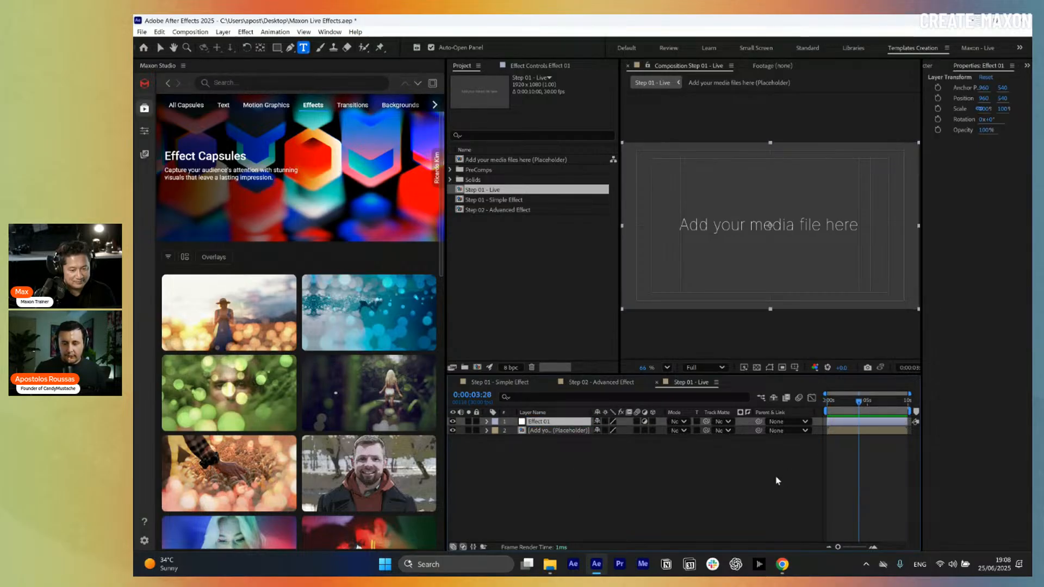
pyautogui.click(934, 67)
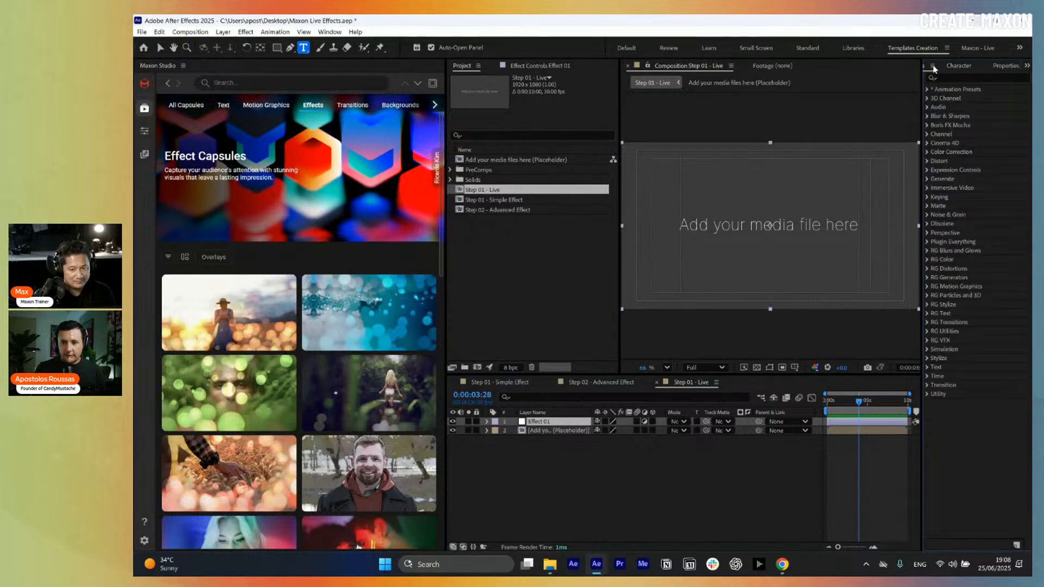
pyautogui.click(956, 79)
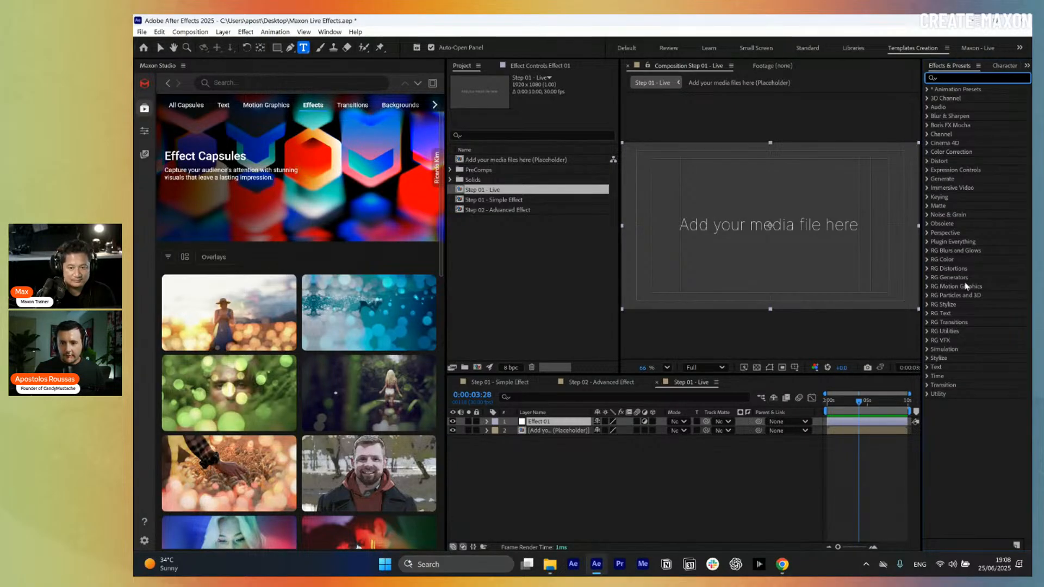
pyautogui.write('C')
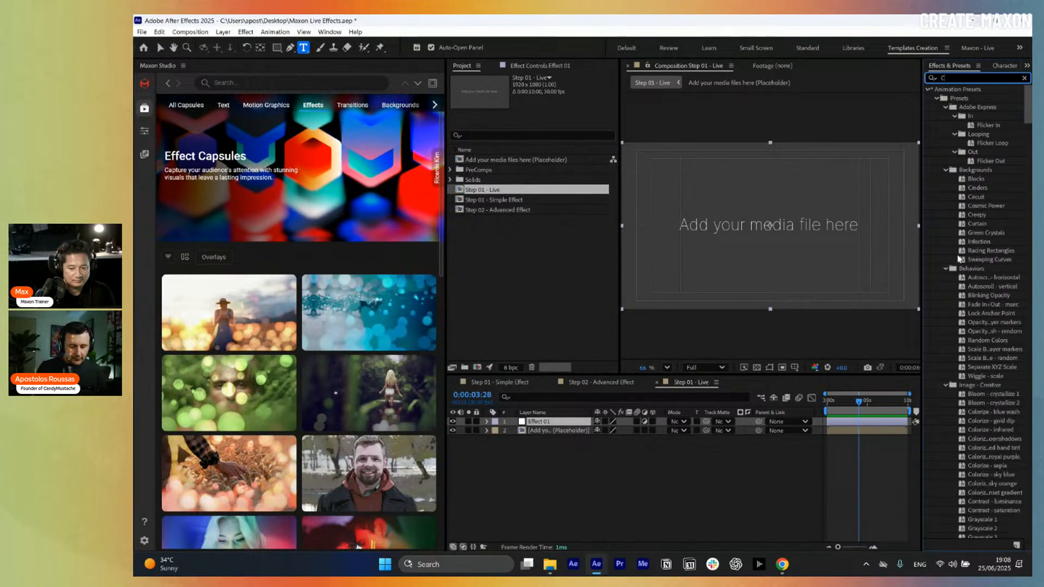
pyautogui.write('hrom')
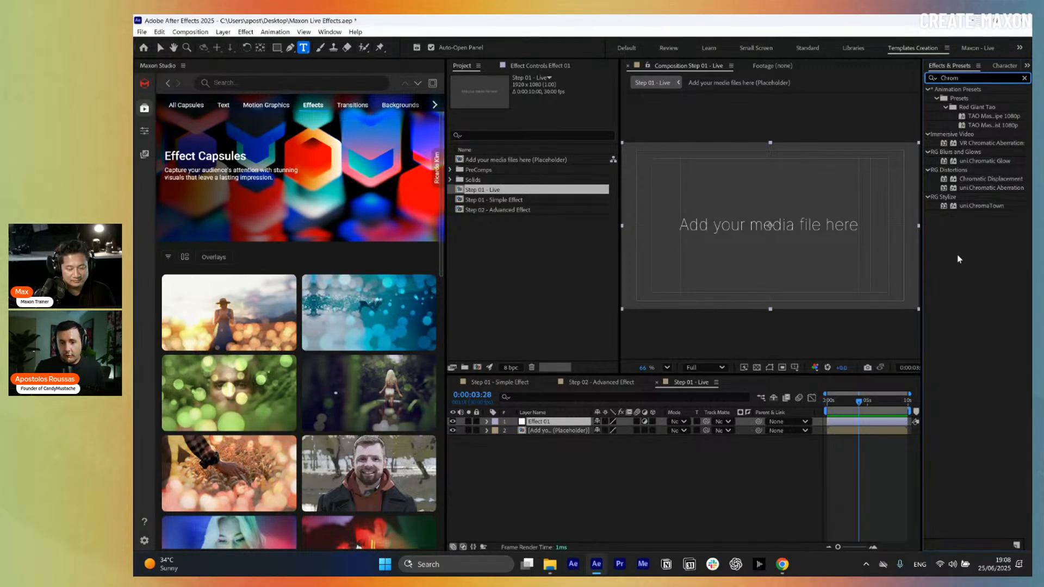
# Import Sample 02.mp4 from the Footage folder and place it above the text layer inside the placeholder composition
pyautogui.doubleClick(536, 430)
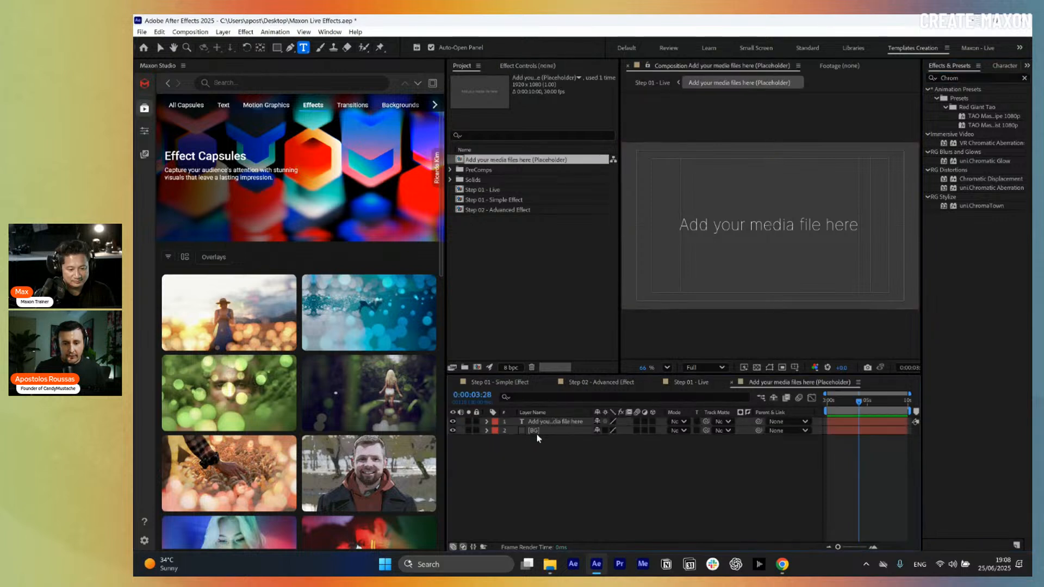
pyautogui.click(536, 331)
pyautogui.click(550, 564)
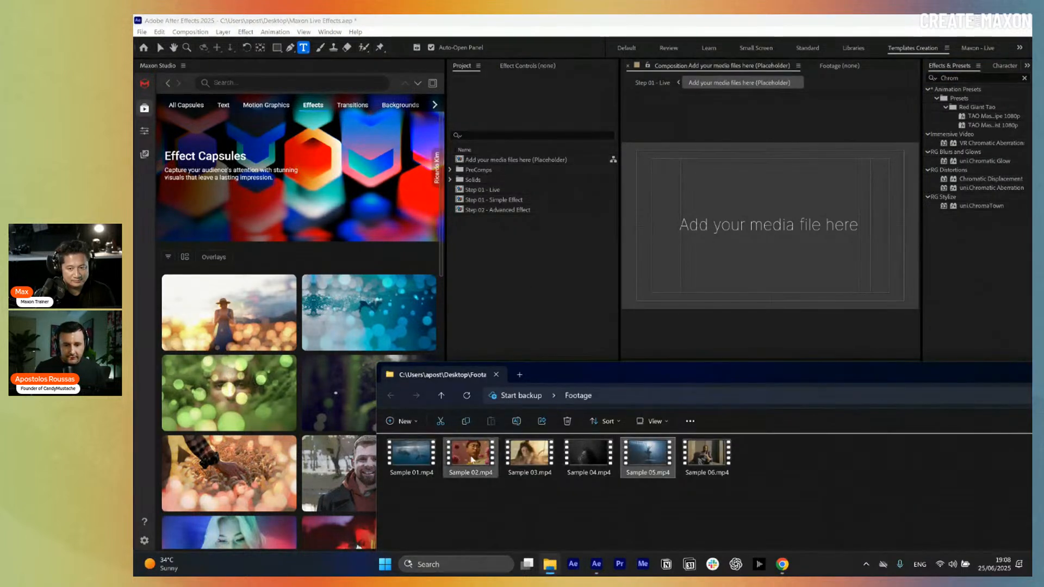
pyautogui.moveTo(470, 459); pyautogui.dragTo(492, 278)
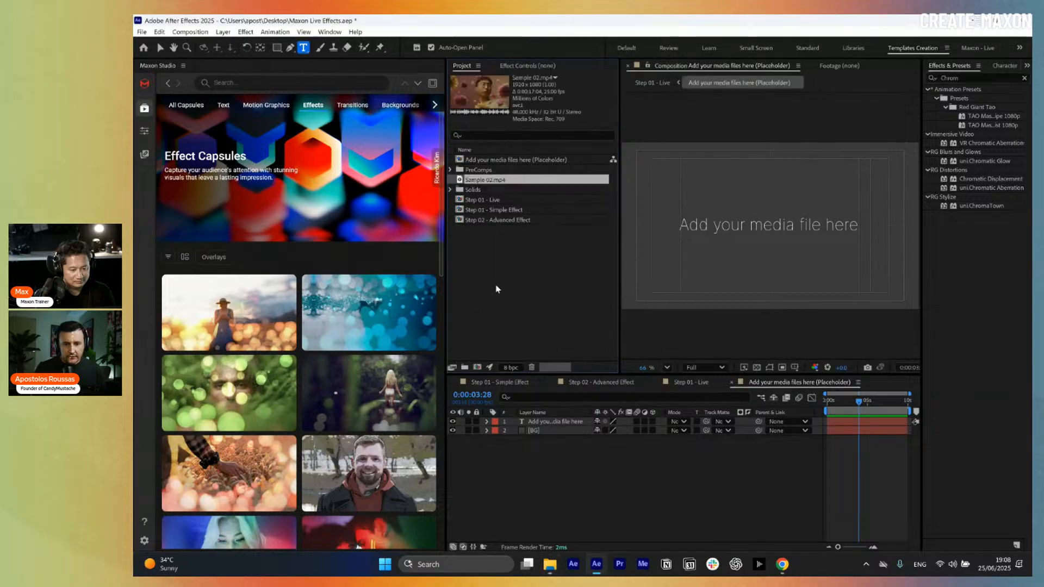
pyautogui.moveTo(484, 180); pyautogui.dragTo(538, 428)
pyautogui.click(632, 500)
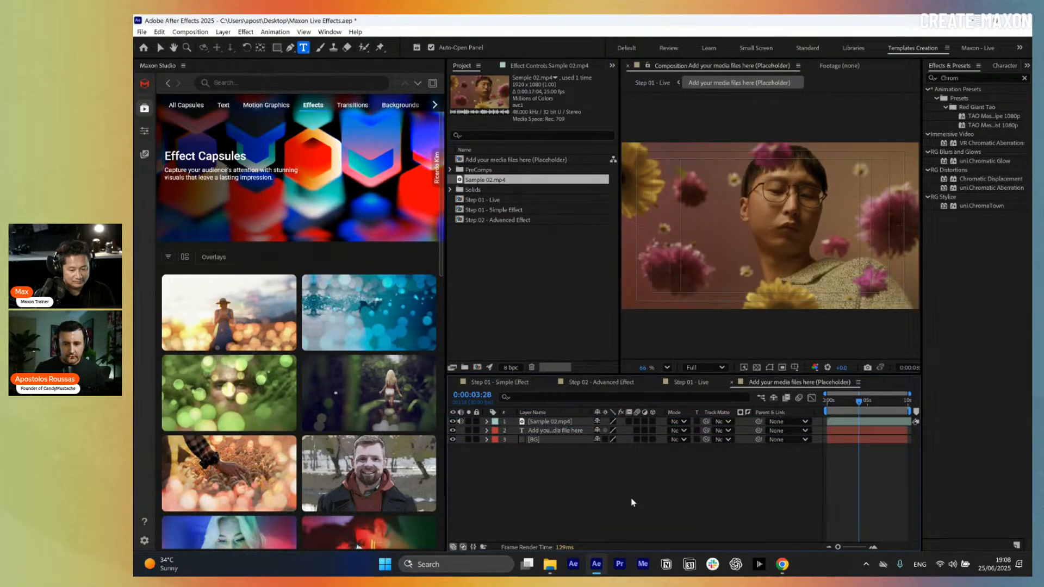
# Return to the Step 01 - Live composition, set the current time to 0:00:03:00 and collapse the placeholder layer's properties
pyautogui.click(690, 382)
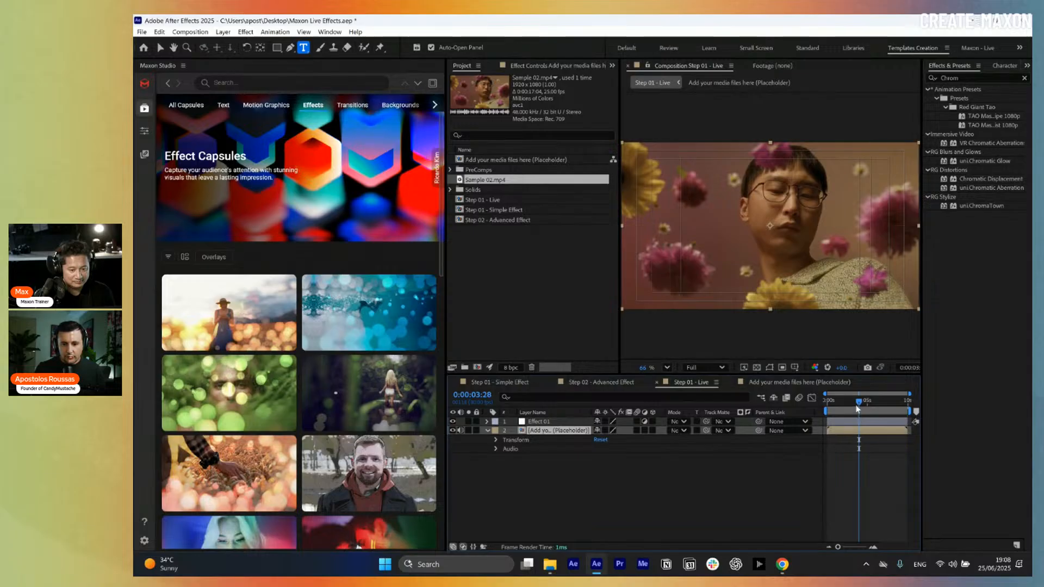
pyautogui.moveTo(857, 403); pyautogui.dragTo(852, 407)
pyautogui.click(503, 458)
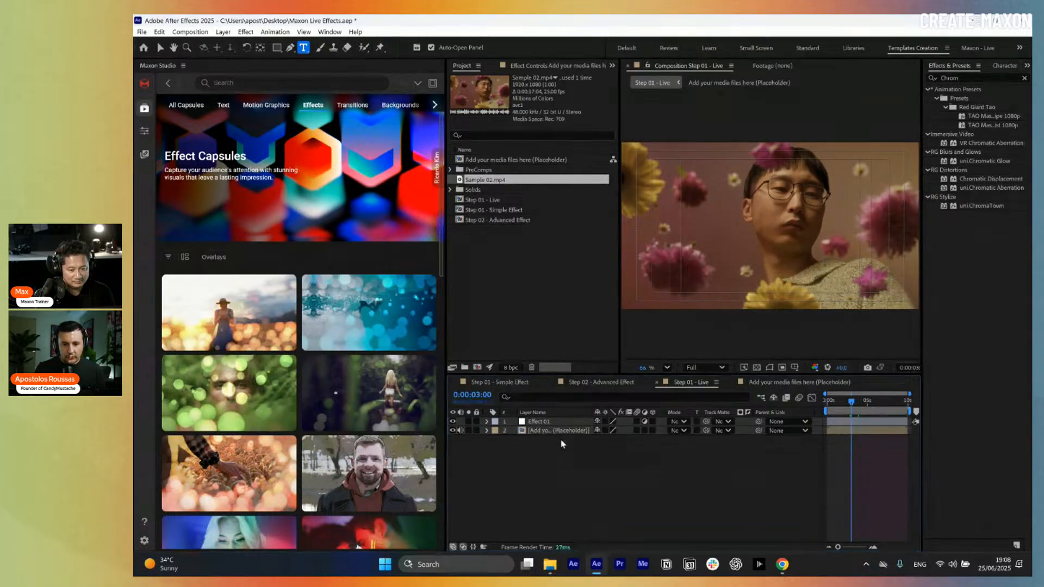
# Apply the uni.Chromatic Aberration effect to the Effect 01 adjustment layer and move the current time to 0:00:03:14
pyautogui.click(555, 422)
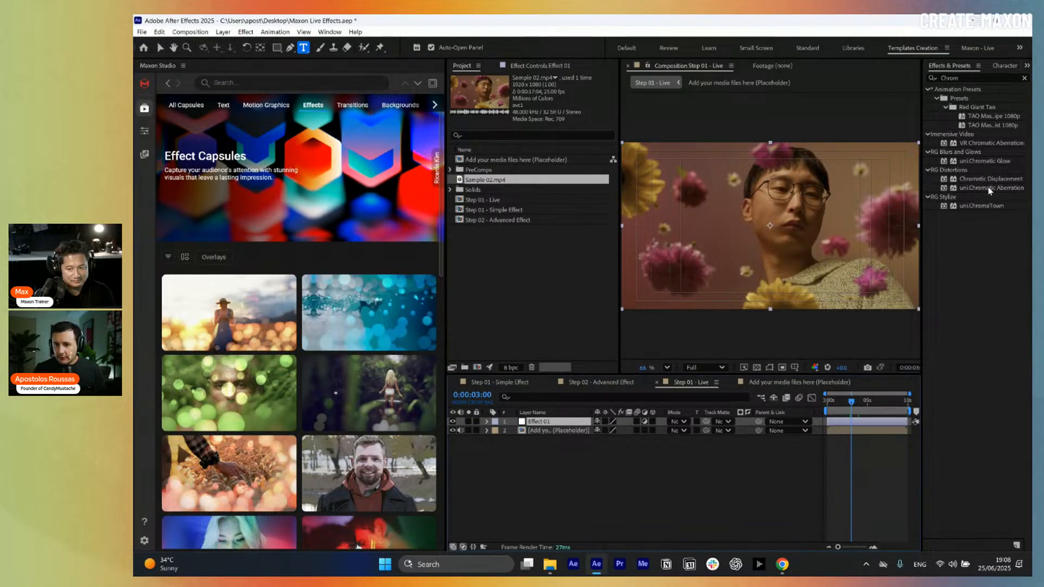
pyautogui.moveTo(990, 187); pyautogui.dragTo(553, 424)
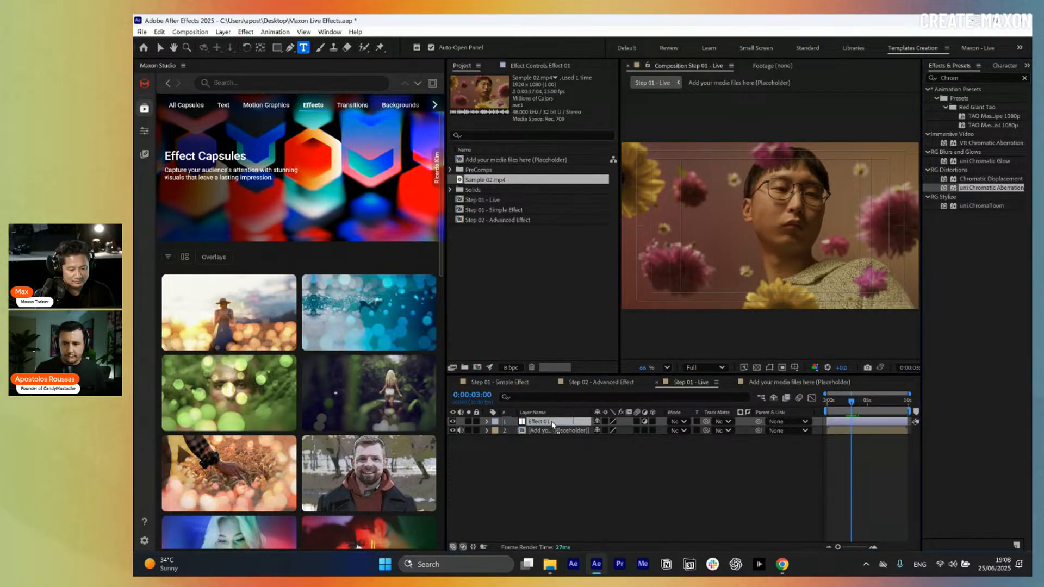
pyautogui.press('v')
pyautogui.click(858, 401)
pyautogui.moveTo(861, 407); pyautogui.dragTo(859, 409)
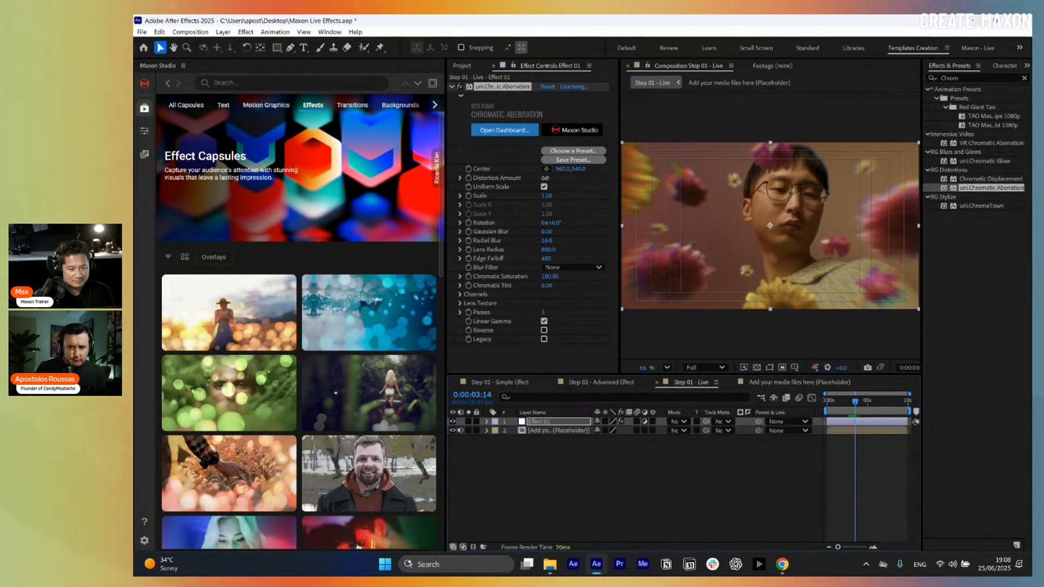
# Set the Chromatic Aberration's Distortion Amount to 0.6 and its Lens Radius to 500 on Effect 01
pyautogui.moveTo(545, 178); pyautogui.dragTo(543, 178)
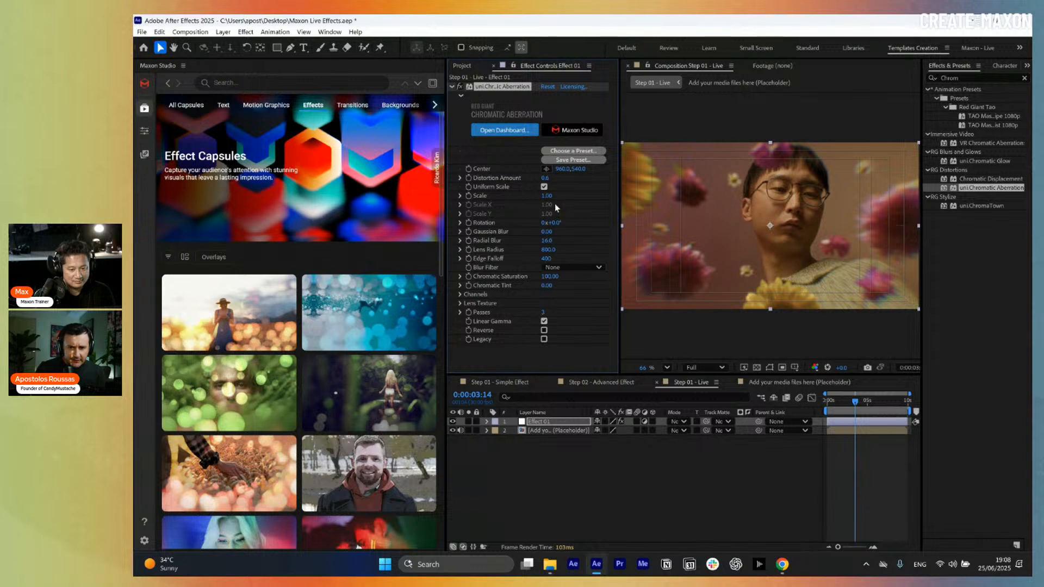
pyautogui.moveTo(550, 251); pyautogui.dragTo(542, 250)
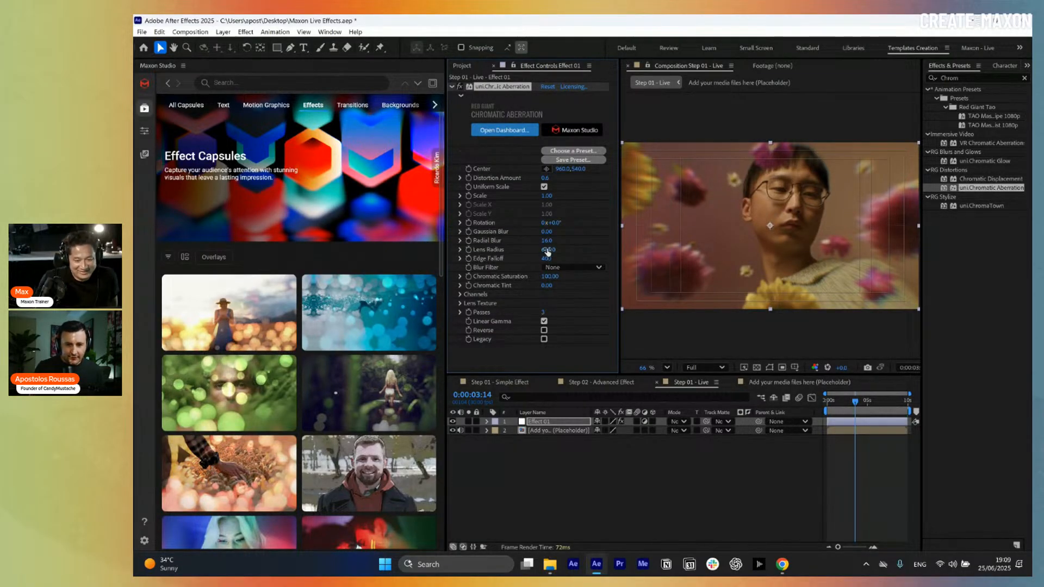
pyautogui.moveTo(540, 251); pyautogui.dragTo(513, 251)
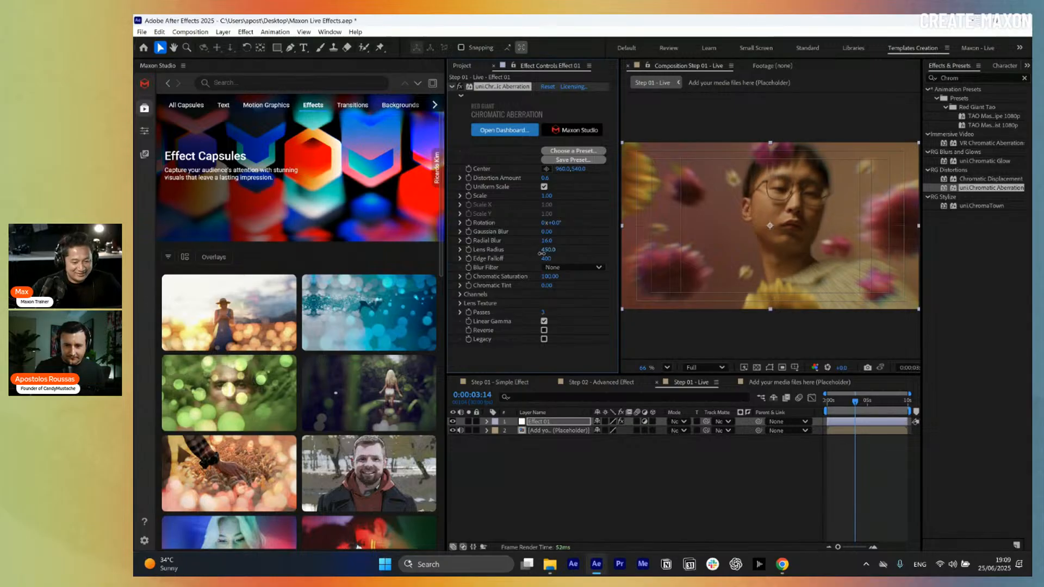
# Set the Chromatic Aberration channels to Red Distortion 20, Green Distortion 18 and Blue Distortion 11
pyautogui.click(459, 294)
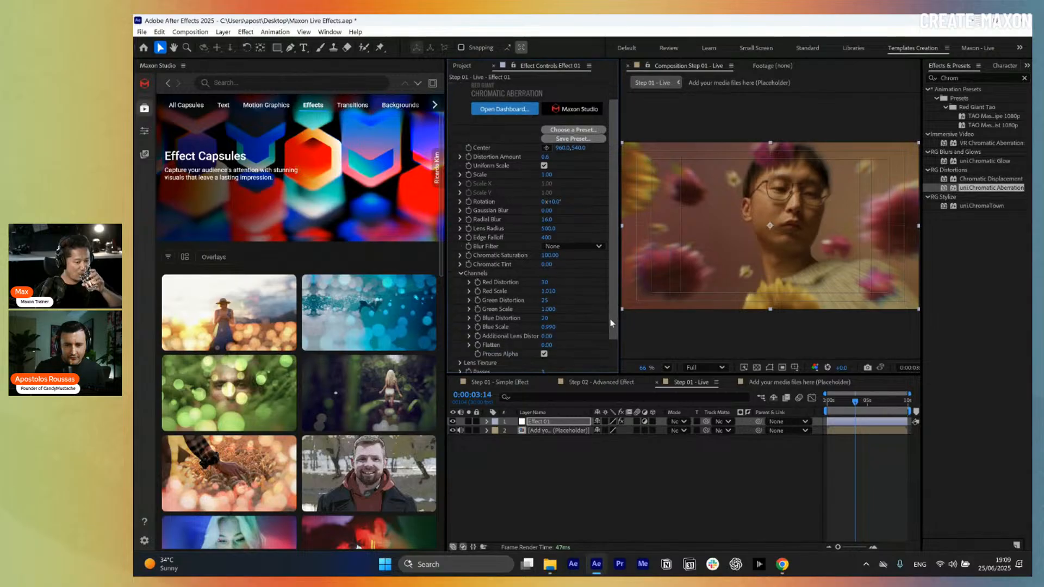
pyautogui.scroll(-2, 549, 305)
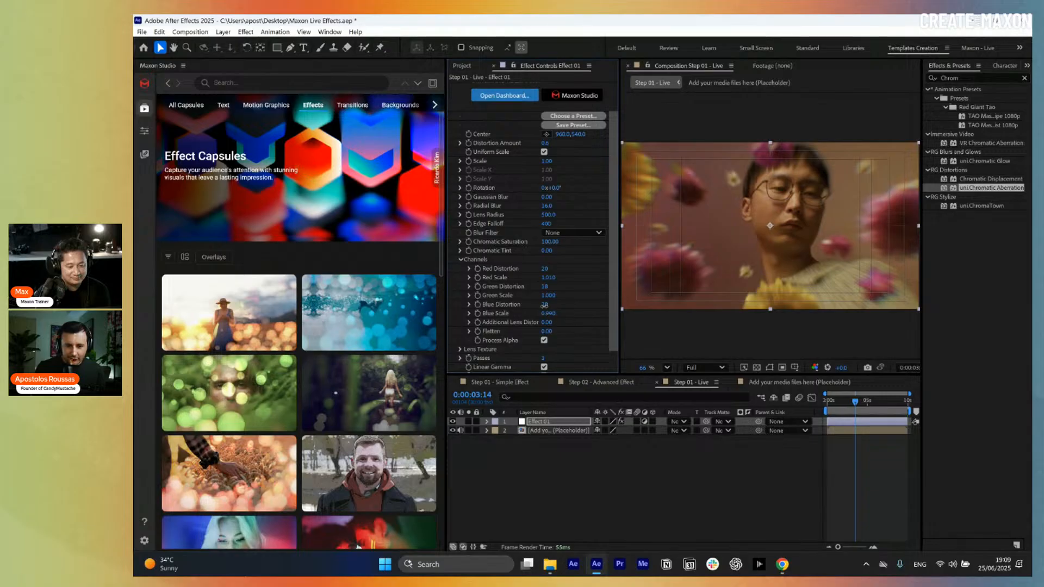
pyautogui.scroll(2, 471, 108)
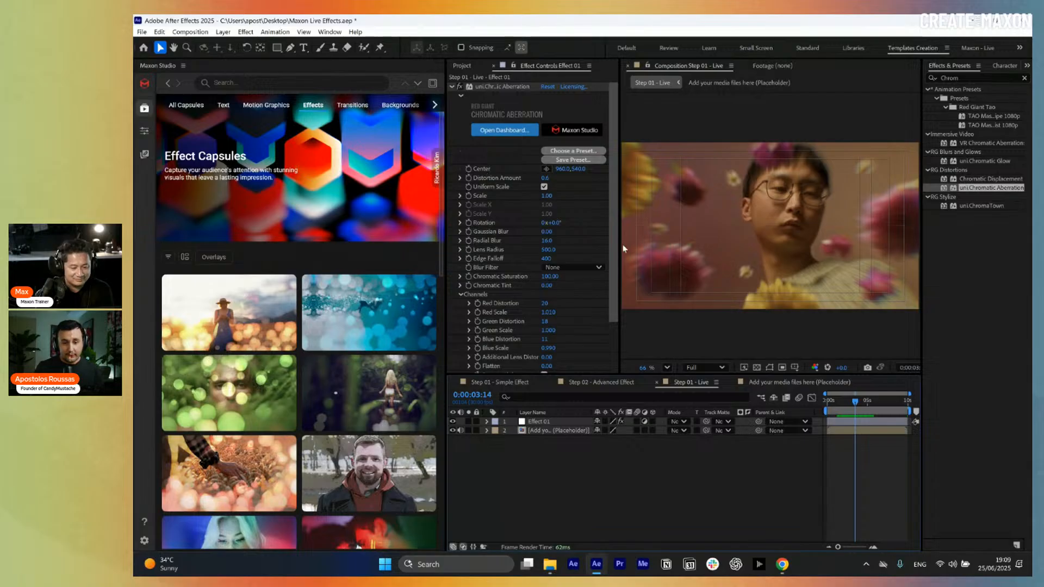
# Add a new adjustment layer above Effect 01 in Step 01 - Live and hide it
pyautogui.rightClick(573, 462)
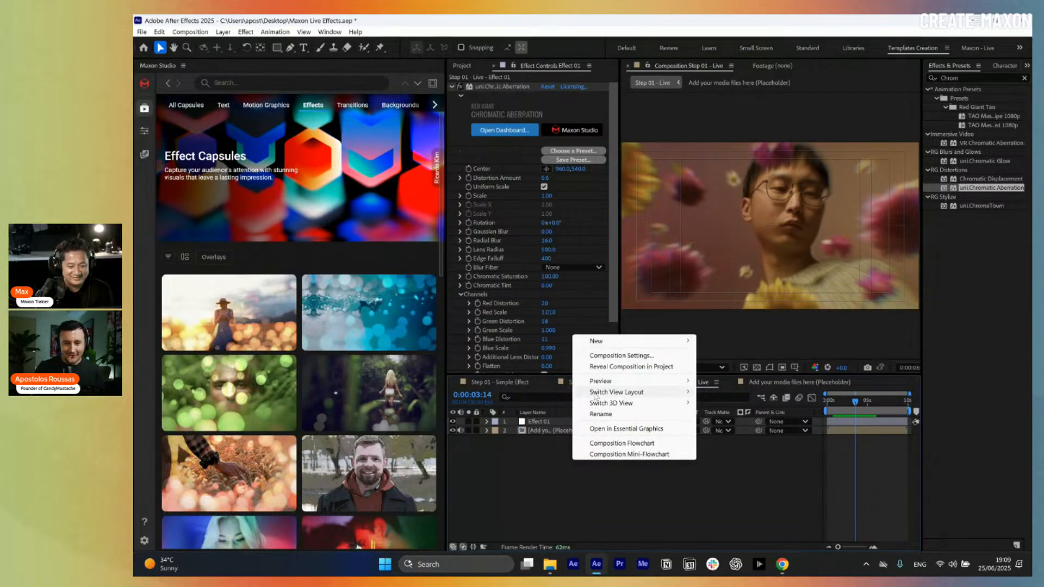
pyautogui.moveTo(595, 396)
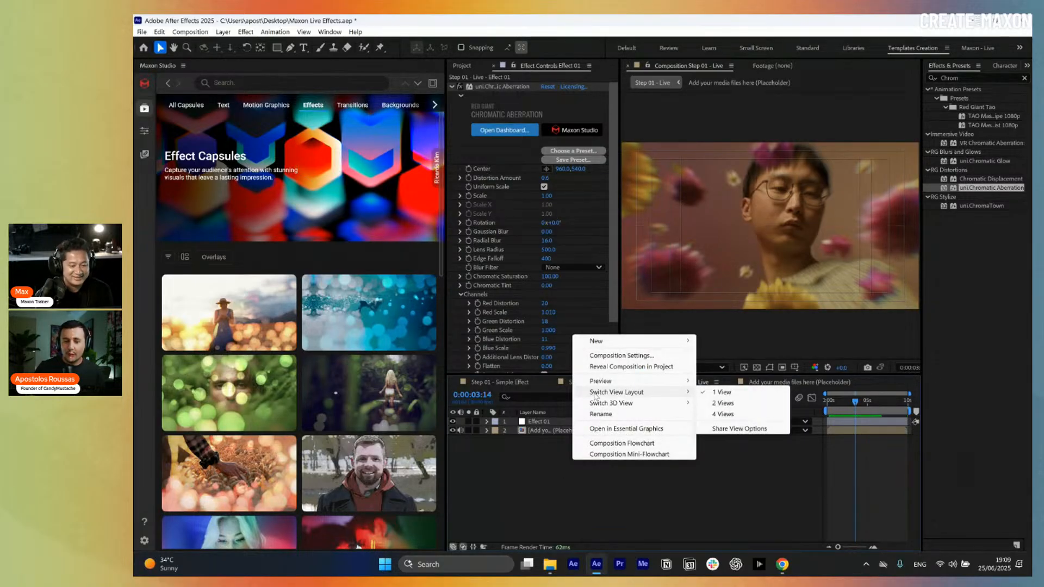
pyautogui.moveTo(608, 346)
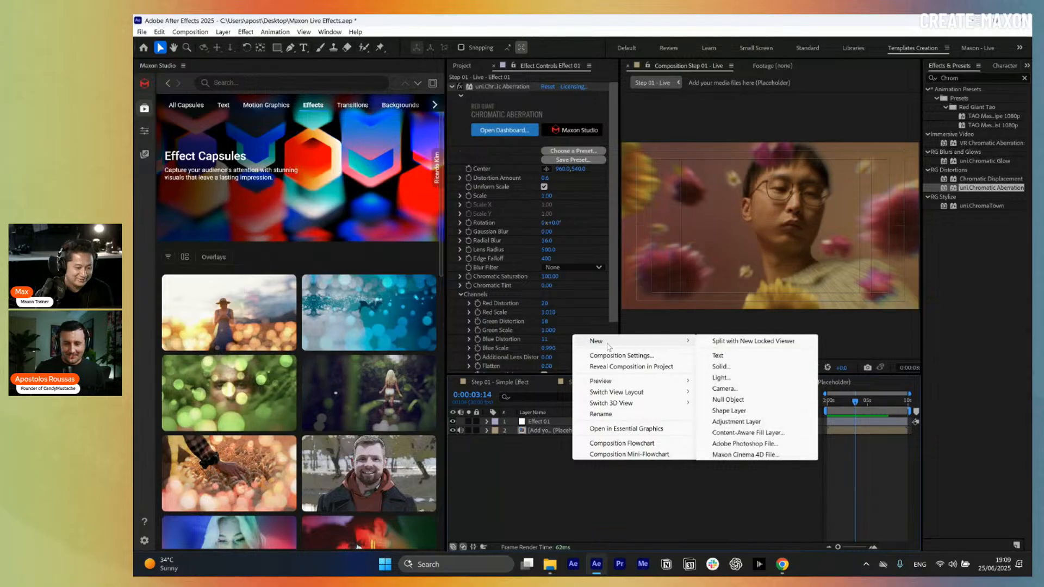
pyautogui.click(765, 422)
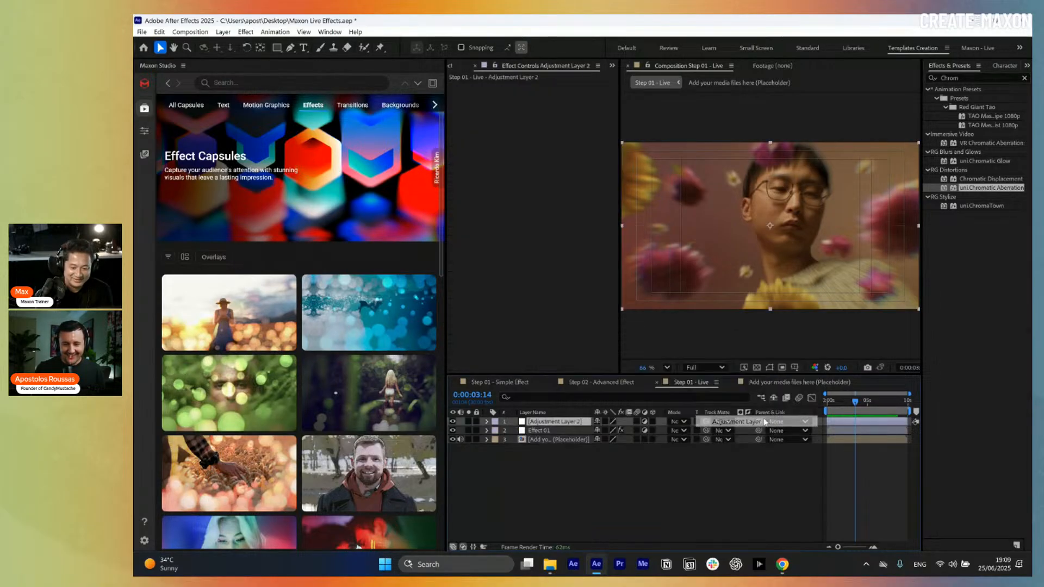
pyautogui.click(452, 421)
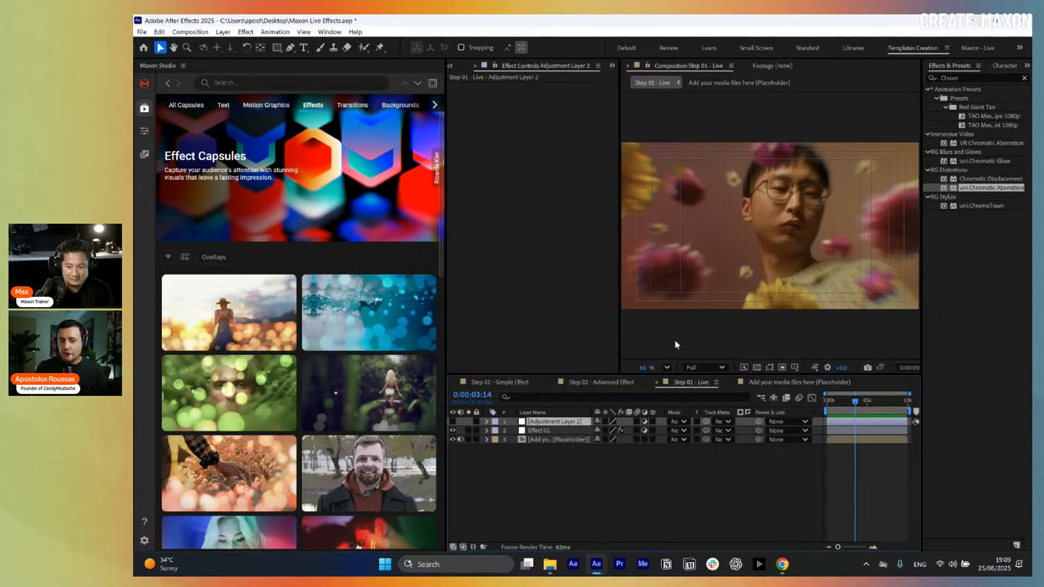
# Search the effects and presets for "Looks" to locate Magic Bullet Looks, and clear the search
pyautogui.moveTo(969, 80); pyautogui.dragTo(917, 79)
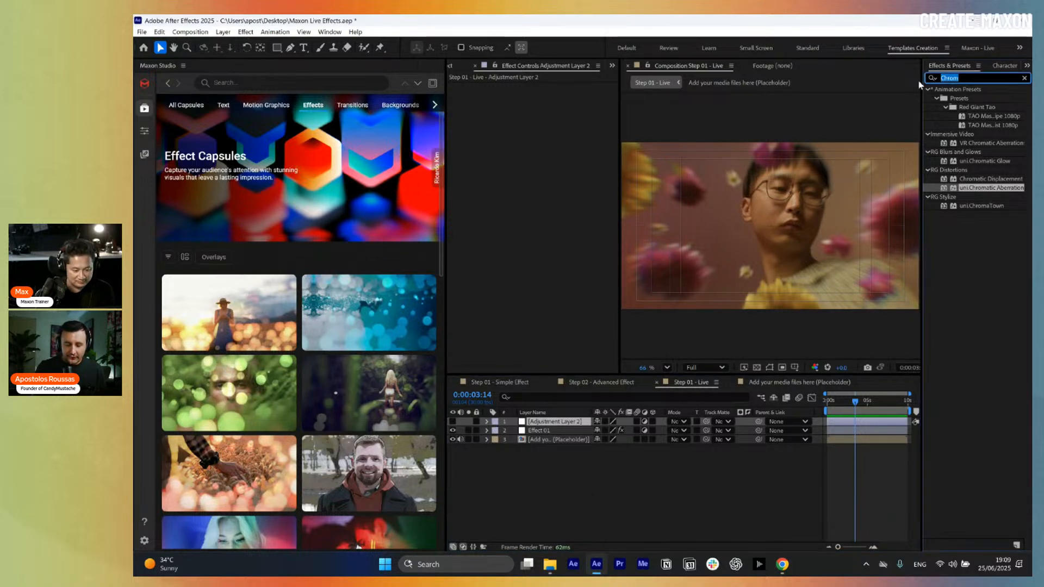
pyautogui.write('Looks')
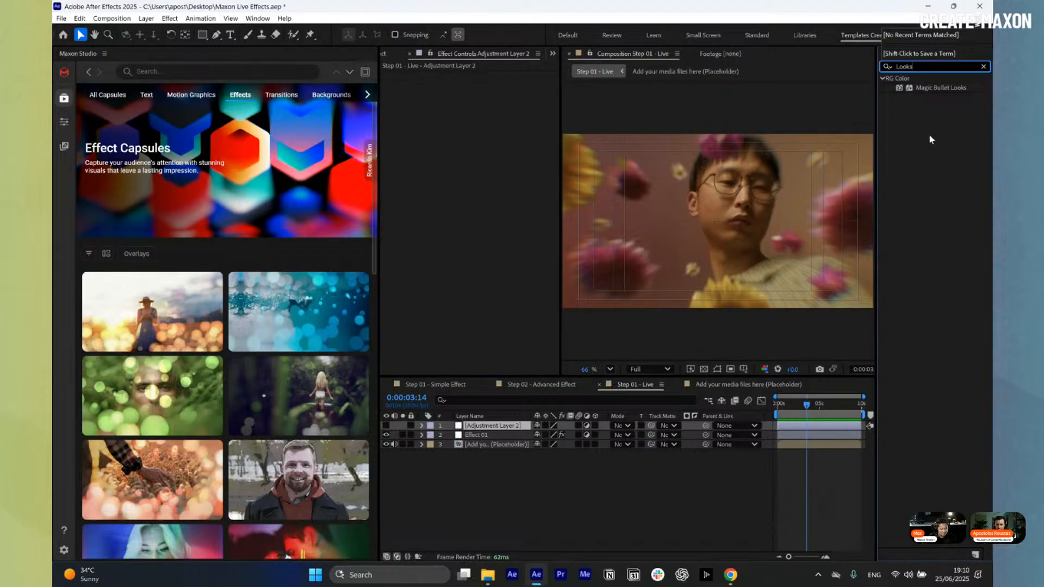
pyautogui.click(931, 142)
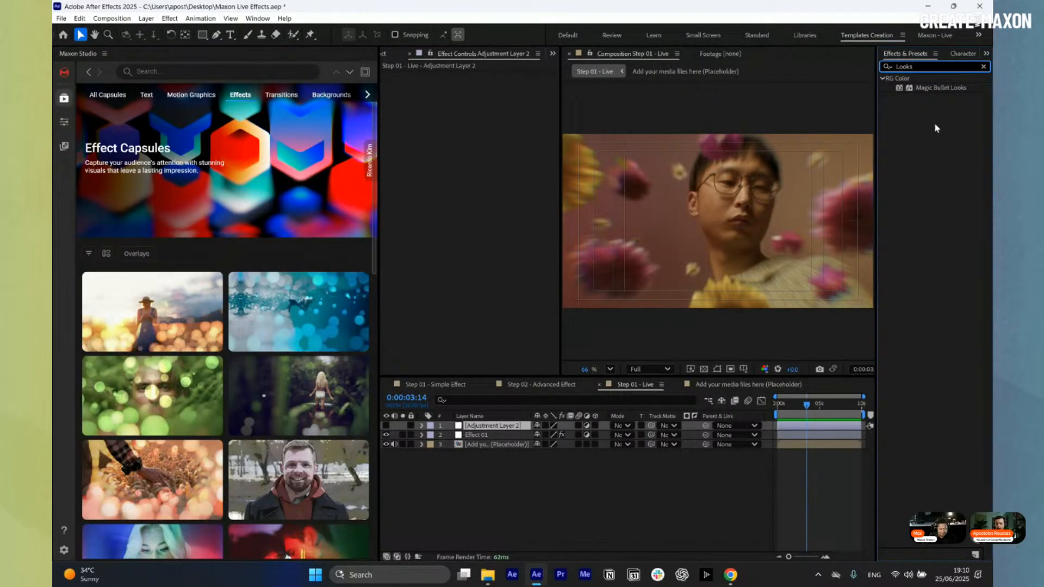
pyautogui.doubleClick(950, 89)
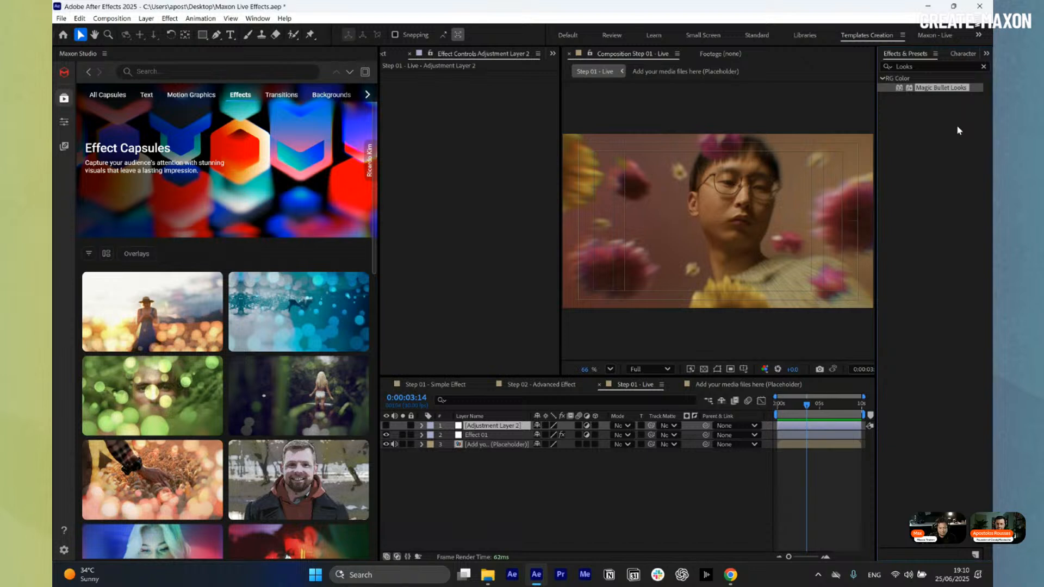
pyautogui.click(983, 66)
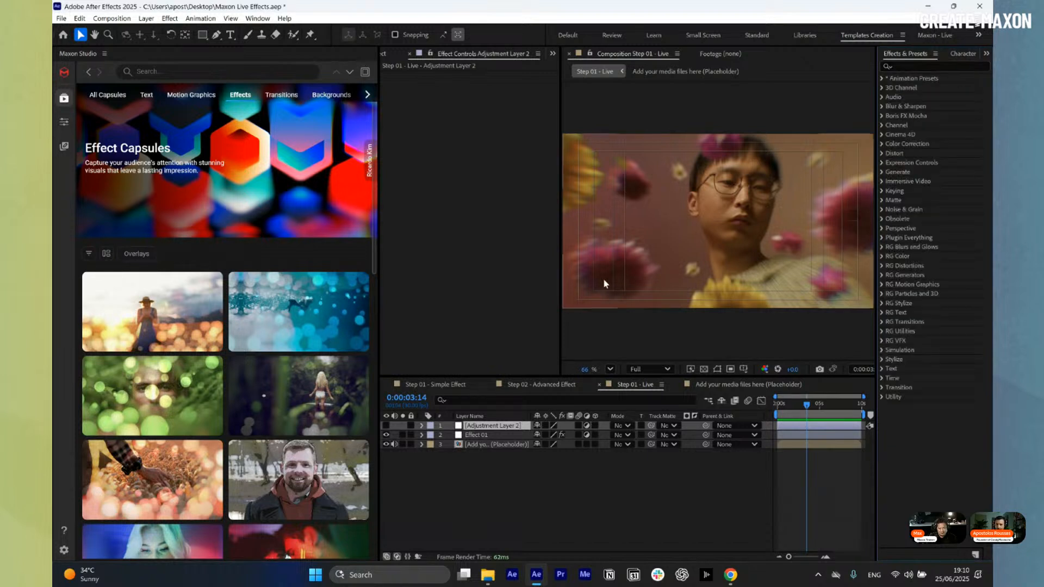
# Make the new adjustment layer visible again and rename it Effect 02
pyautogui.click(386, 425)
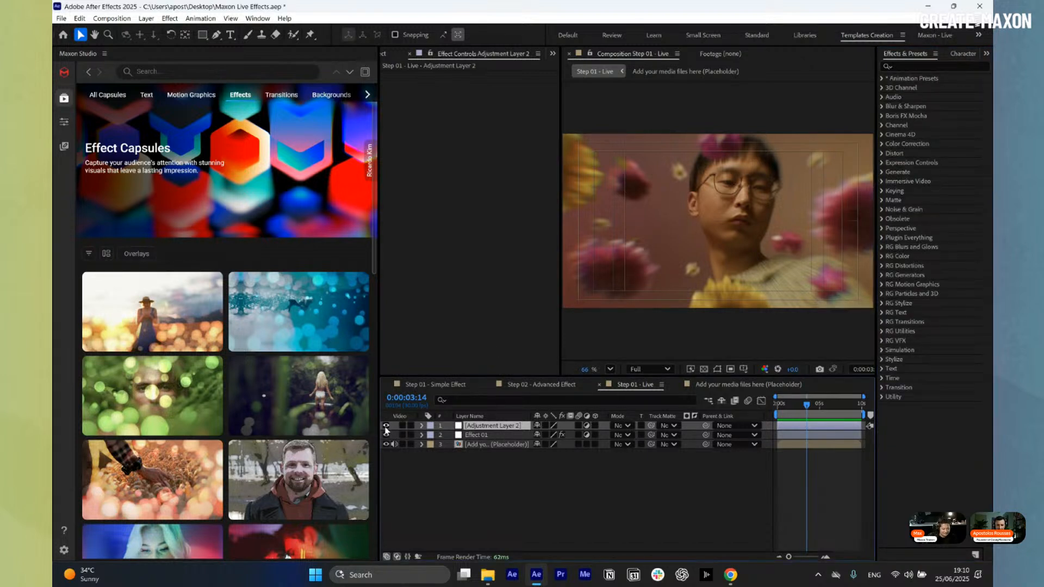
pyautogui.press('Return')
pyautogui.write('Effec')
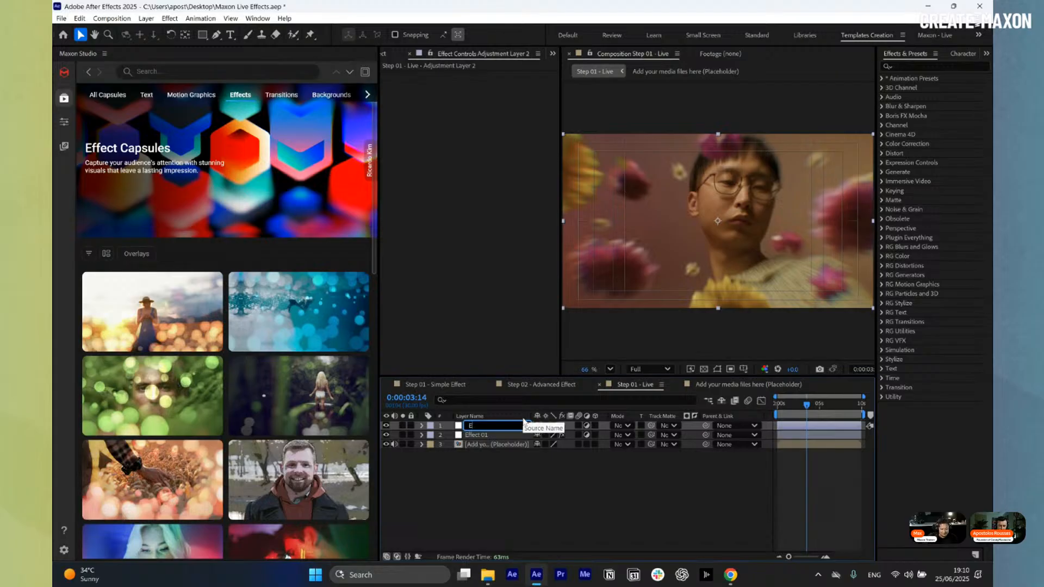
pyautogui.press('BackSpace')
pyautogui.write('ct 02')
pyautogui.press('Return')
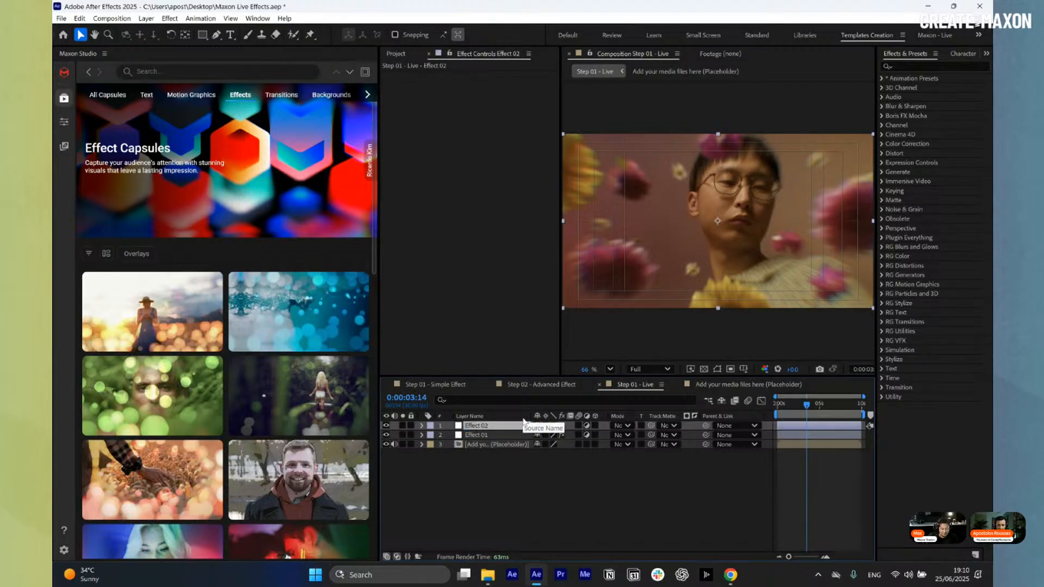
pyautogui.click(561, 453)
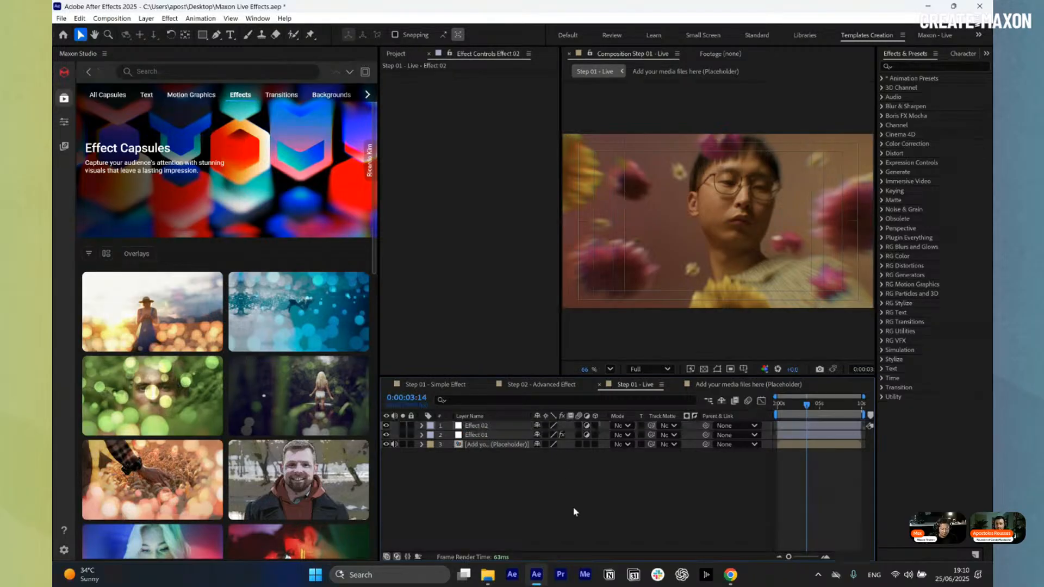
# Search the effects for "bokeh" and apply uni.Bokeh to the Effect 02 adjustment layer
pyautogui.click(905, 67)
pyautogui.write('b')
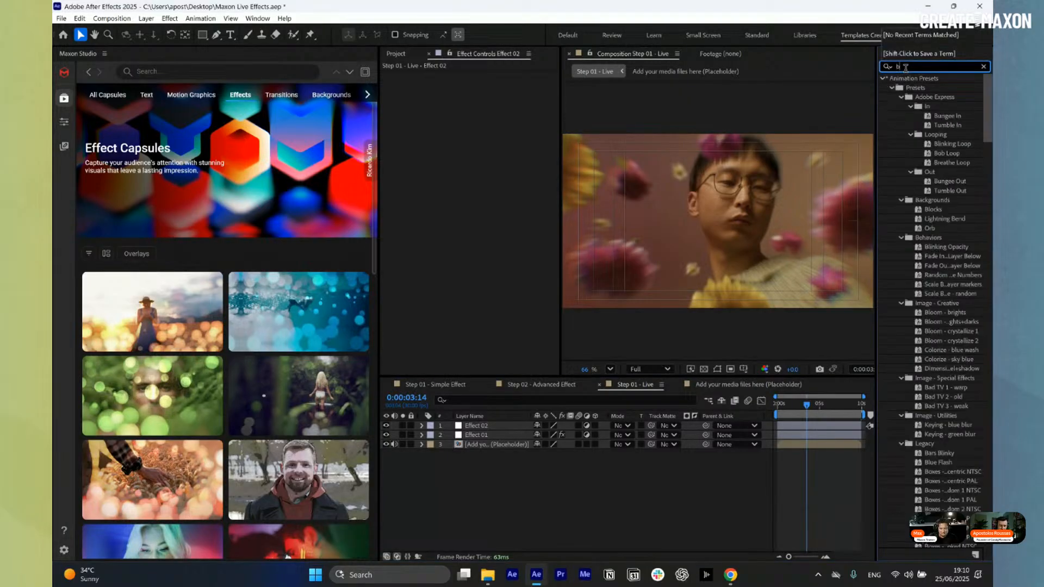
pyautogui.write('okeh')
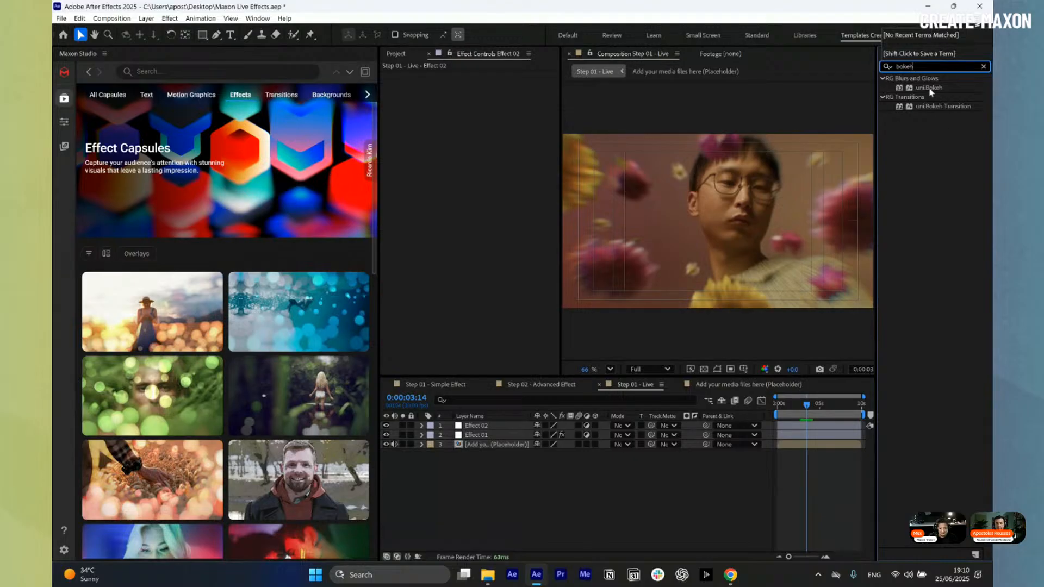
pyautogui.moveTo(930, 87); pyautogui.dragTo(485, 432)
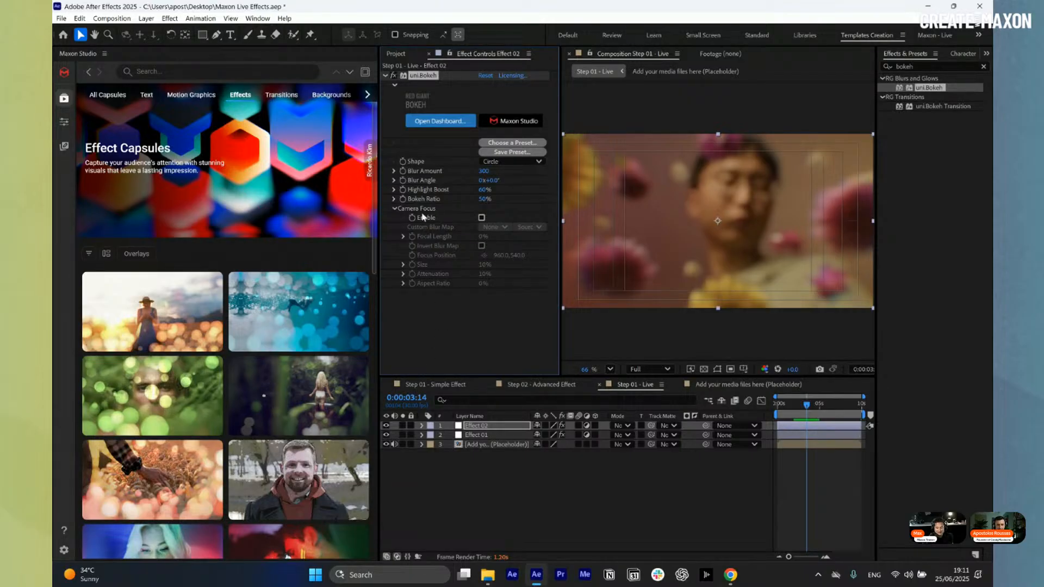
# Enable the Bokeh effect's Camera Focus and place its focus position on the man's face, at about 1070.5, 330.3
pyautogui.click(482, 218)
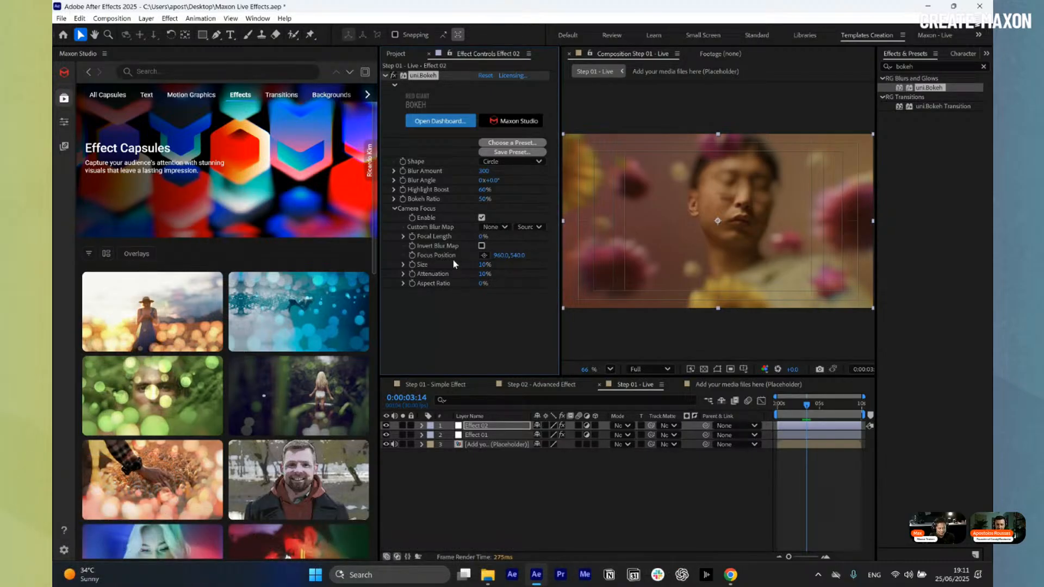
pyautogui.click(484, 255)
pyautogui.click(735, 187)
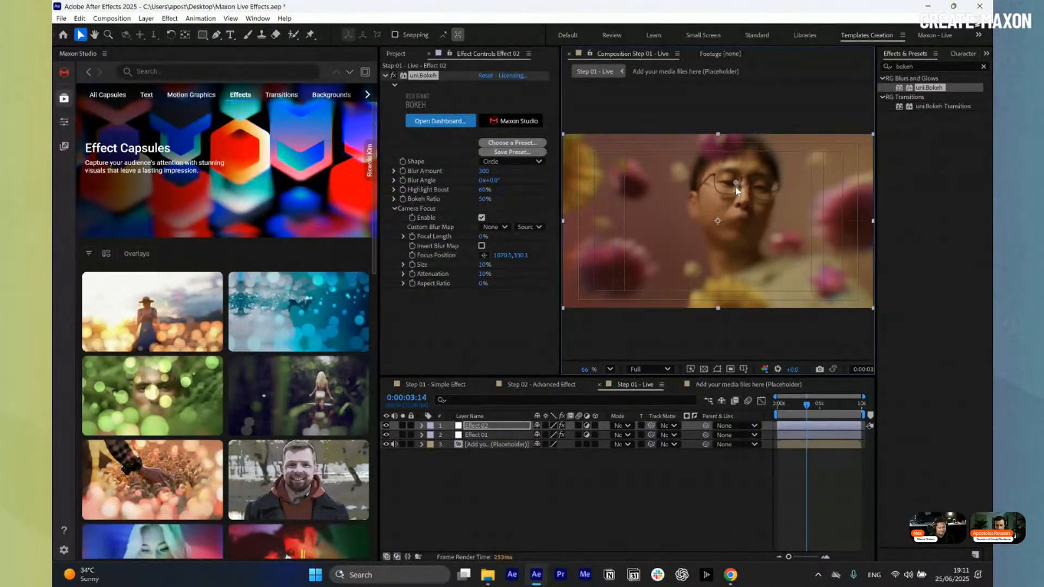
# Set the Bokeh Ratio to 62%, and the camera focus Size to 43% and Attenuation to 45%
pyautogui.moveTo(483, 264); pyautogui.dragTo(502, 275)
pyautogui.moveTo(481, 199); pyautogui.dragTo(489, 199)
pyautogui.moveTo(492, 265)
pyautogui.mouseDown()
pyautogui.moveTo(477, 275)
pyautogui.moveTo(490, 264)
pyautogui.mouseUp()
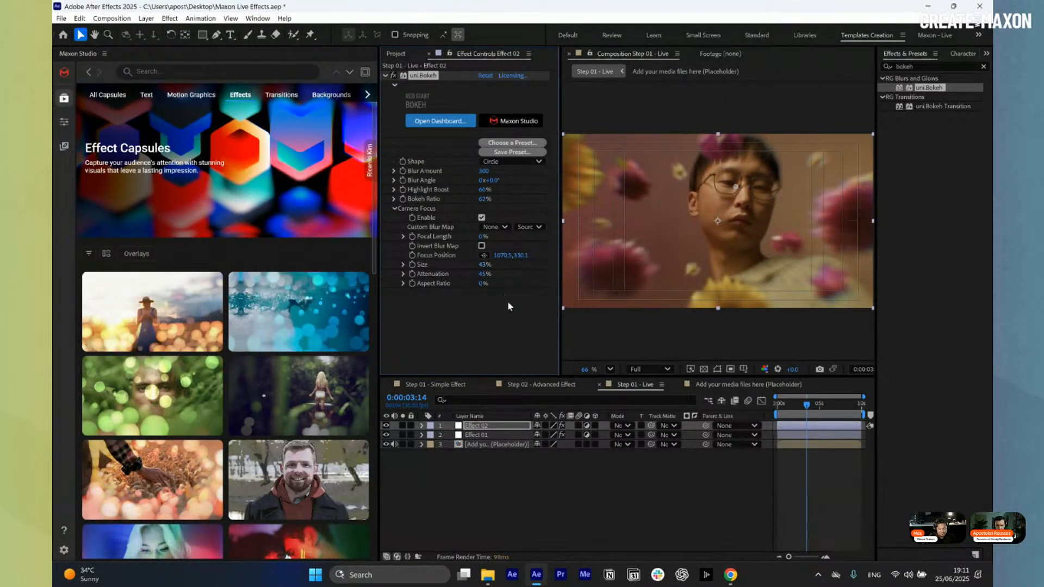
# Try a different Shape option for the Bokeh effect on Effect 02
pyautogui.click(513, 161)
pyautogui.click(507, 184)
pyautogui.click(504, 165)
pyautogui.click(506, 193)
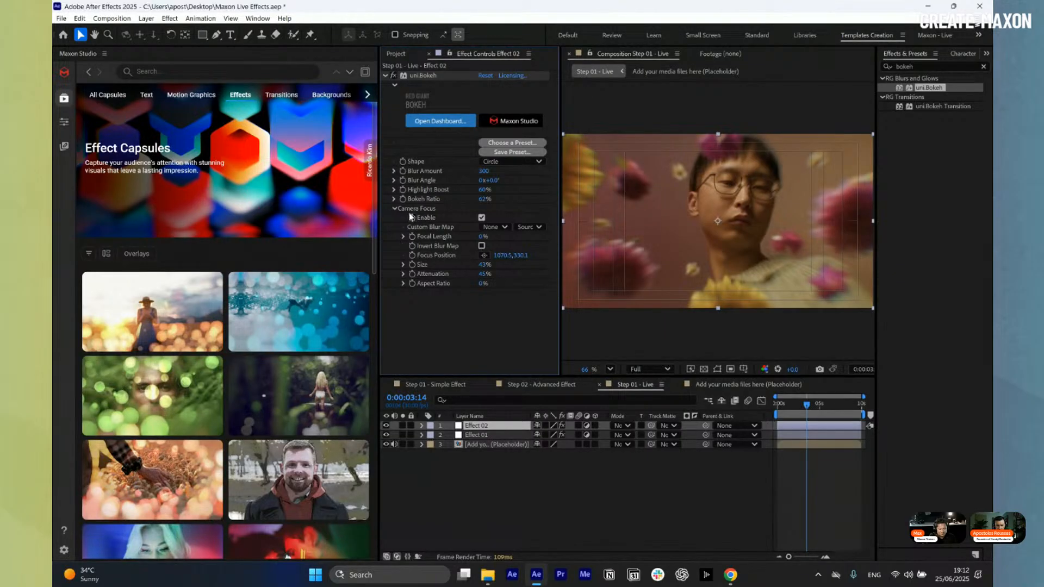
# Preview the composition up to 0:00:03:26 and compare the image with Effect 02 hidden and shown
pyautogui.click(509, 457)
pyautogui.press('space')
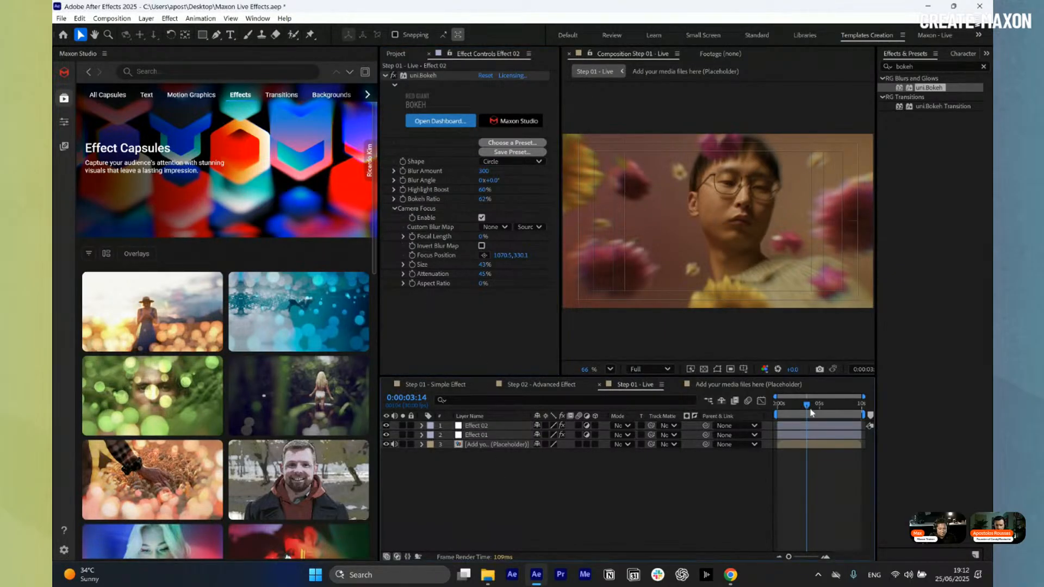
pyautogui.click(386, 425)
pyautogui.click(386, 425)
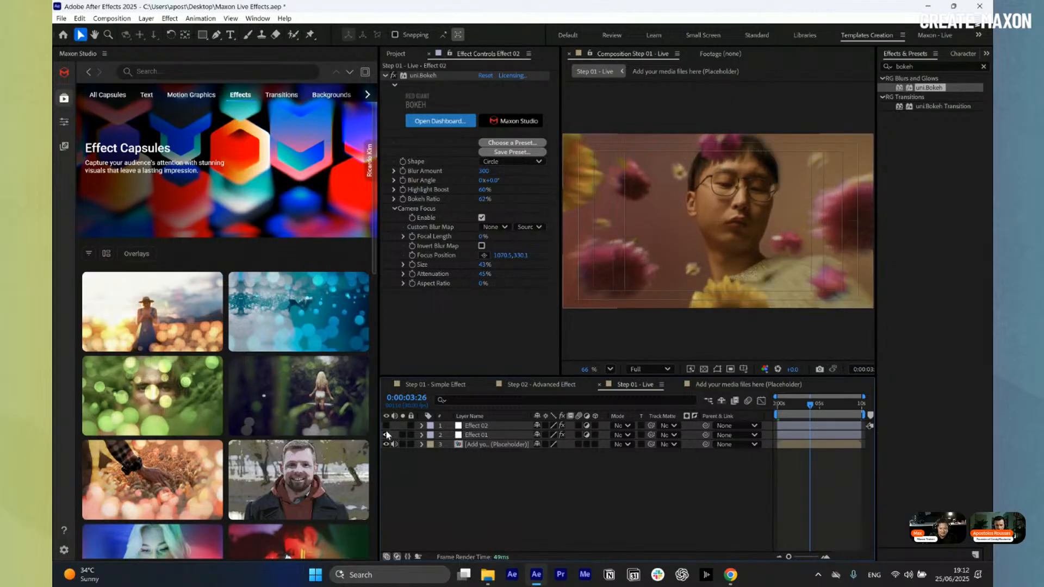
# Set the Chromatic Aberration's Distortion Amount to 1.5 and Gaussian Blur to 0.12 on the Effect 01 layer
pyautogui.click(492, 434)
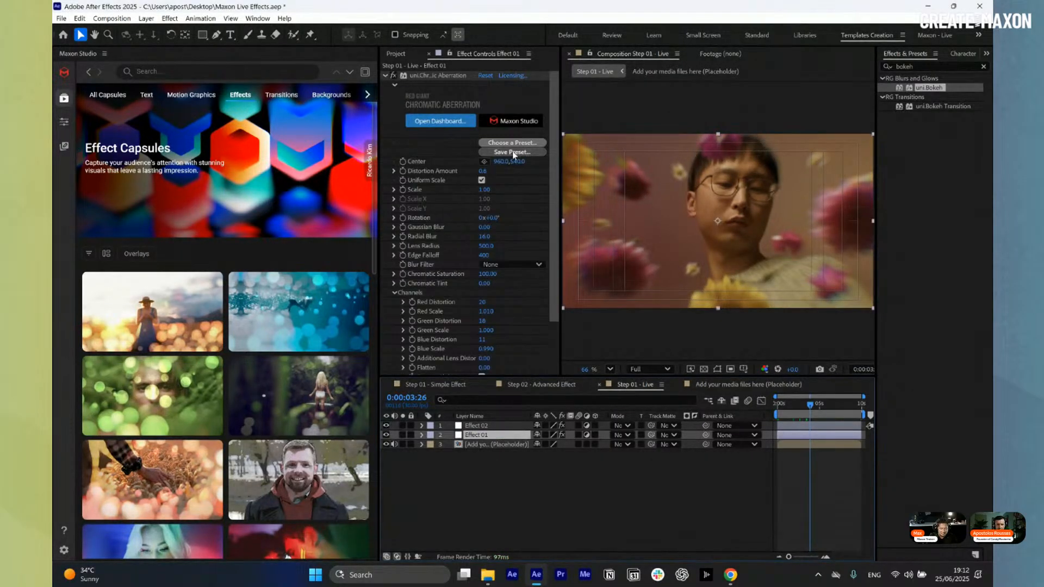
pyautogui.moveTo(481, 172); pyautogui.dragTo(487, 173)
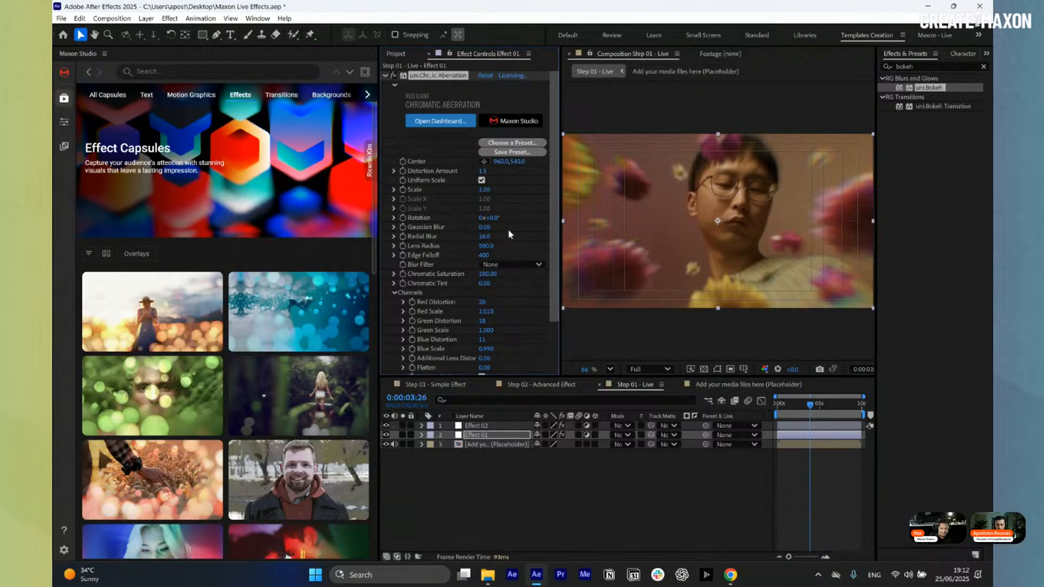
pyautogui.moveTo(487, 229); pyautogui.dragTo(491, 228)
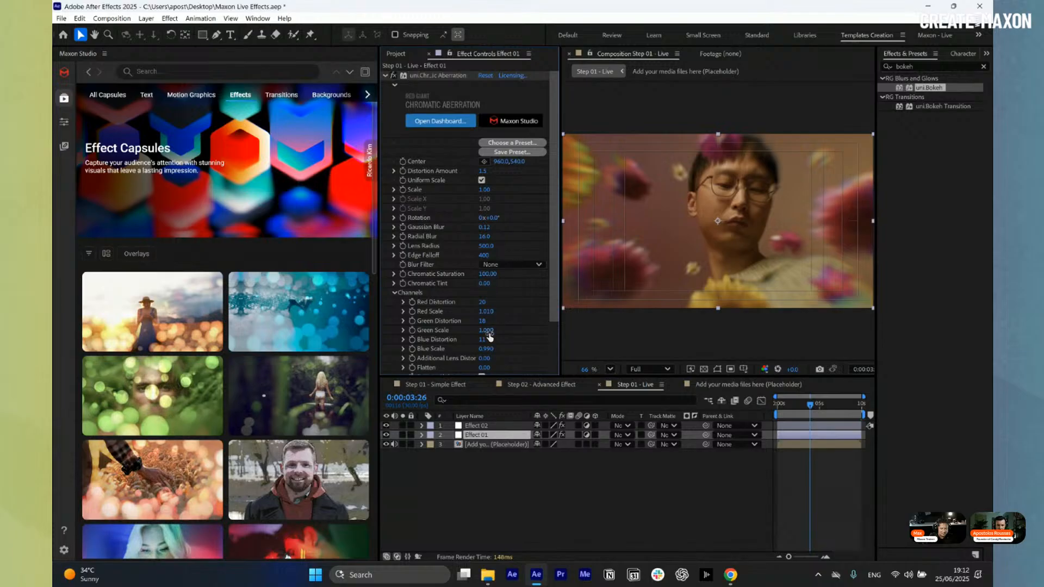
# Set the Chromatic Aberration's Blue Distortion to 19, Blue Scale to 1.070, additional lens distortion to 16 and Flatten to 11 on Effect 01
pyautogui.moveTo(480, 339); pyautogui.dragTo(508, 331)
pyautogui.scroll(-2, 508, 330)
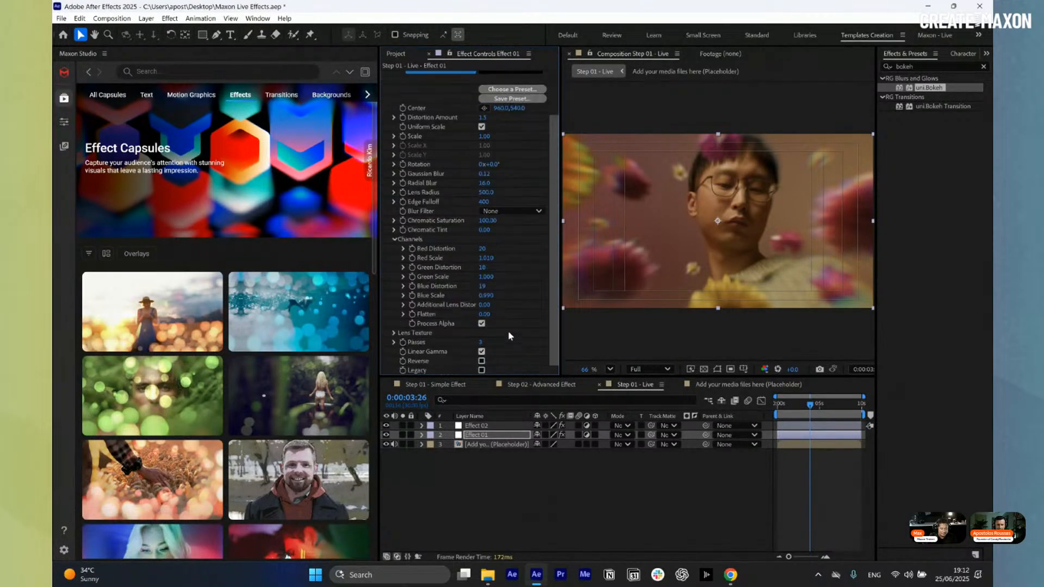
pyautogui.moveTo(487, 296); pyautogui.dragTo(491, 295)
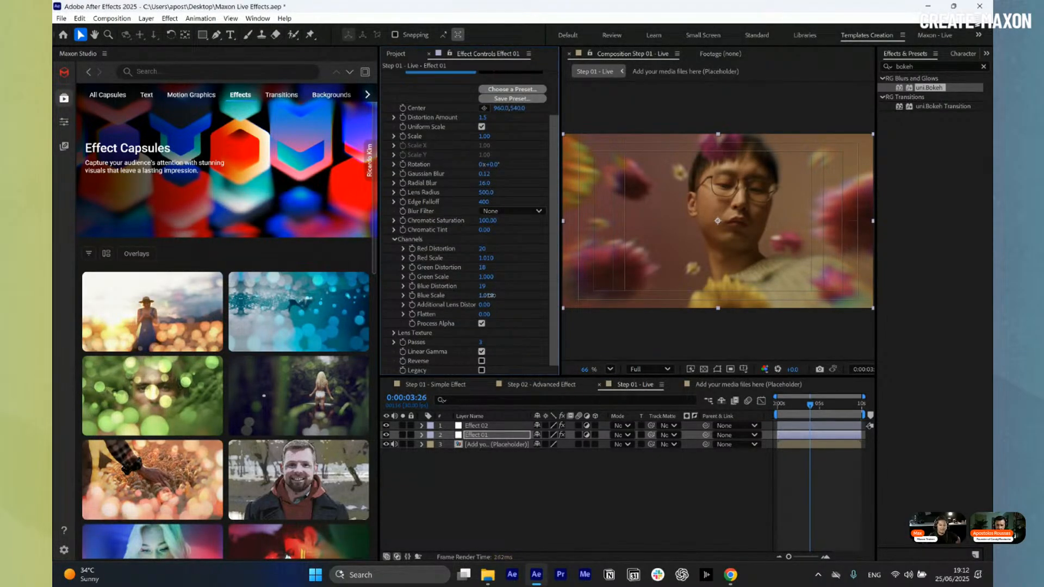
pyautogui.click(491, 500)
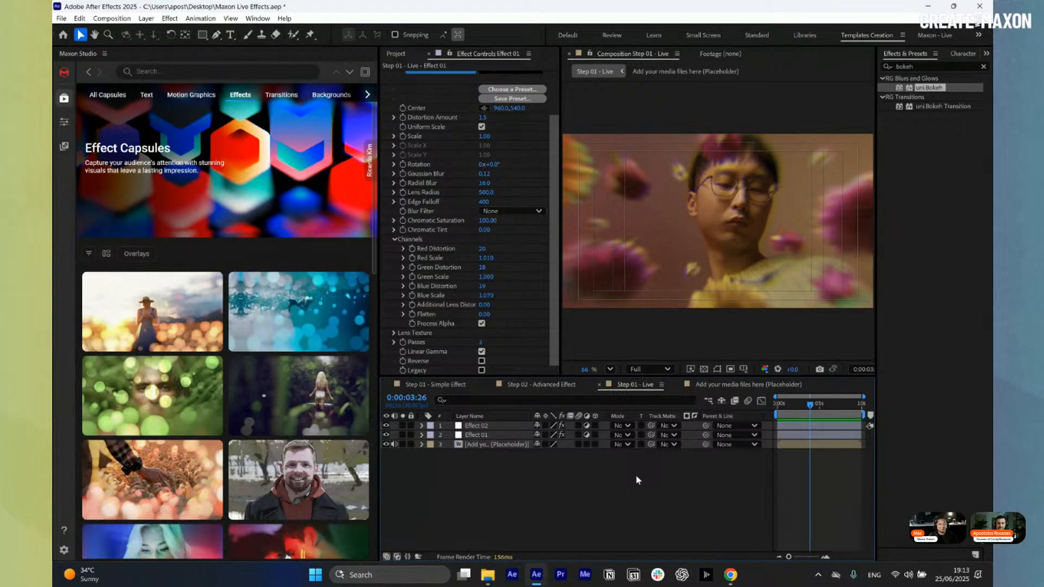
pyautogui.moveTo(483, 305); pyautogui.dragTo(493, 315)
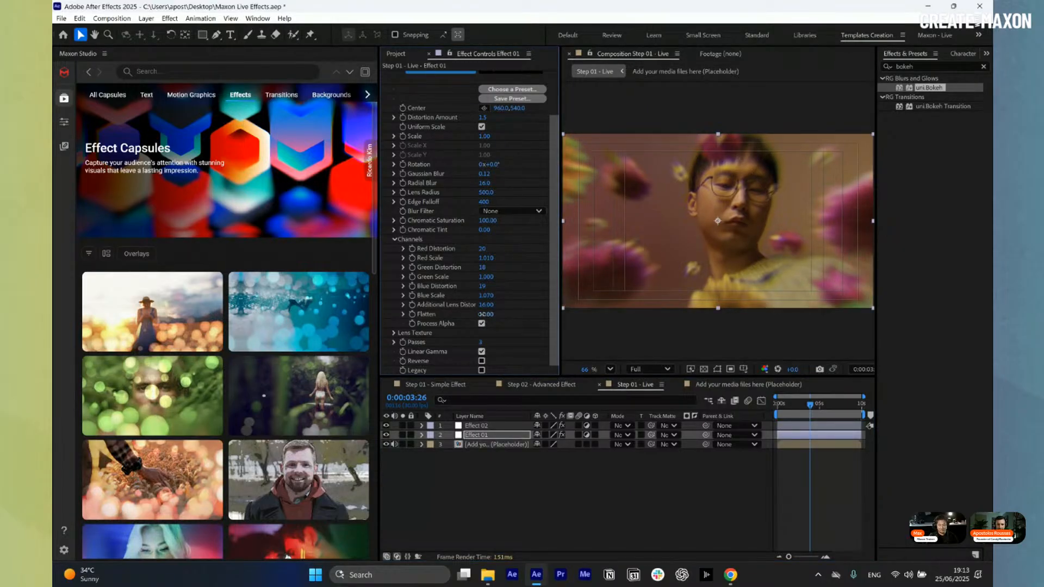
pyautogui.click(545, 485)
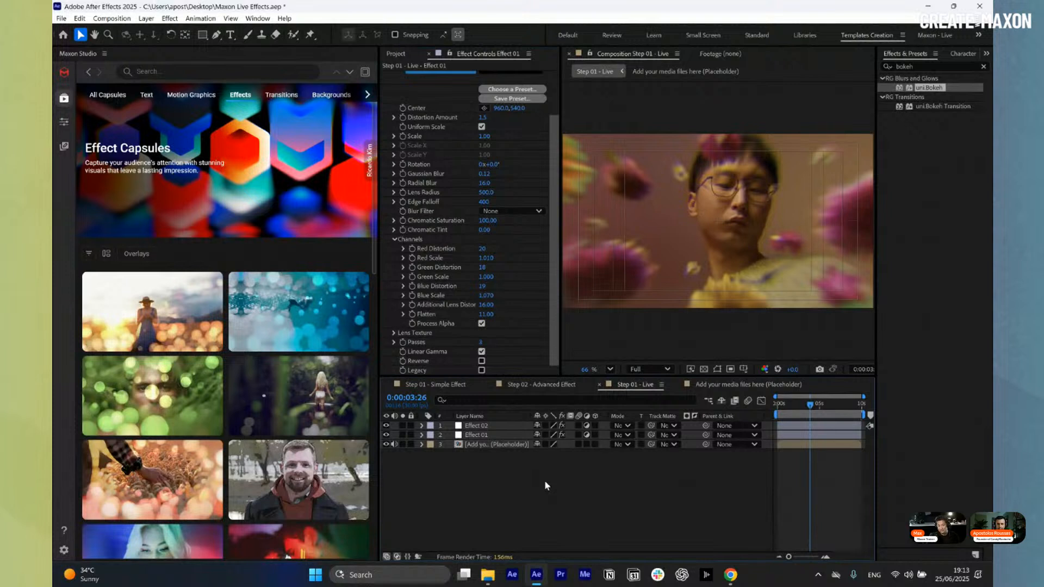
pyautogui.moveTo(920, 65); pyautogui.dragTo(849, 71)
pyautogui.write('c')
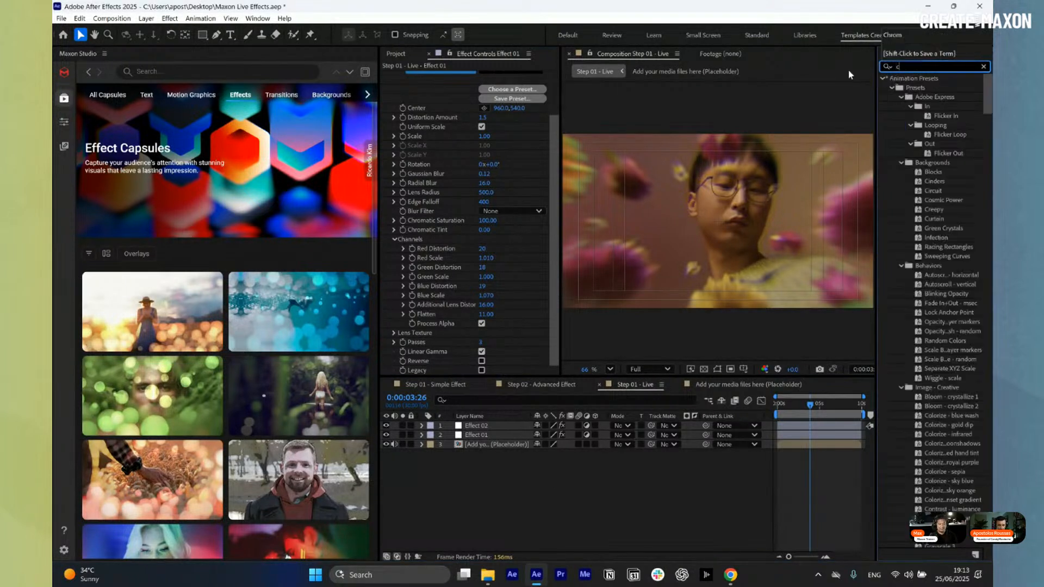
pyautogui.write('oloris')
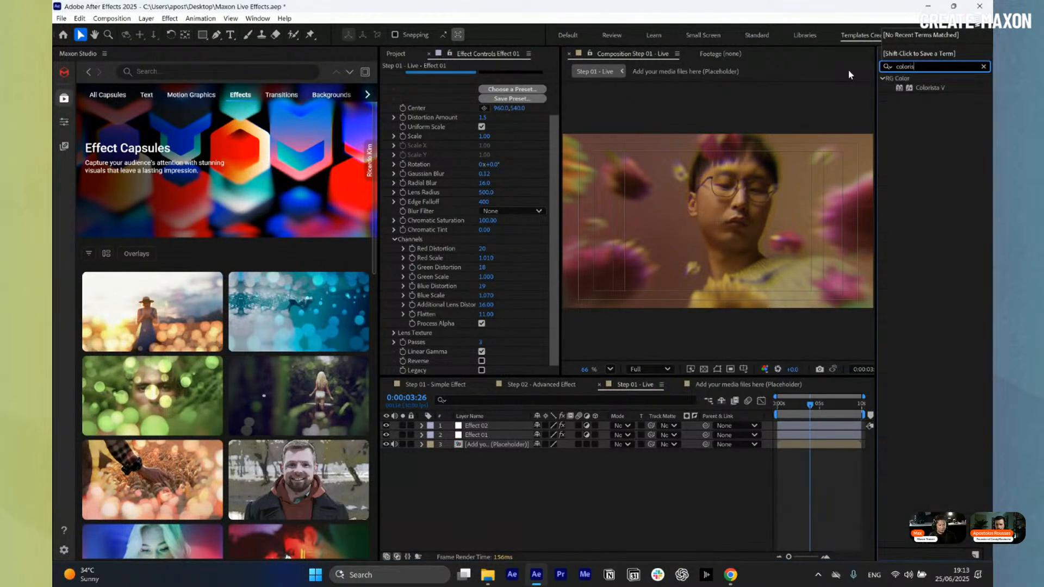
pyautogui.press('BackSpace')
pyautogui.press('BackSpace')
pyautogui.press('BackSpace')
pyautogui.press('BackSpace')
pyautogui.press('BackSpace')
pyautogui.press('BackSpace')
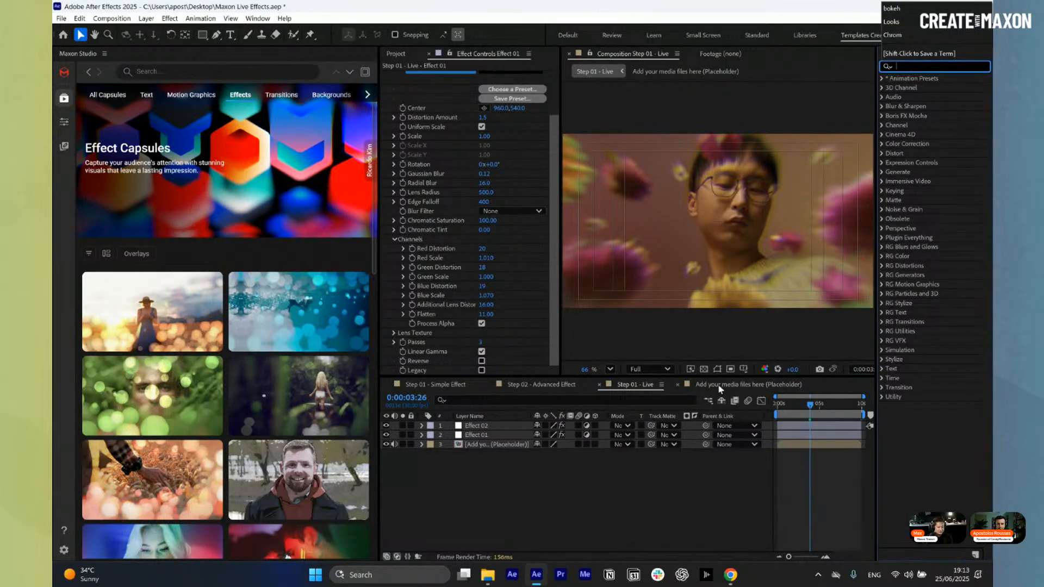
pyautogui.click(680, 385)
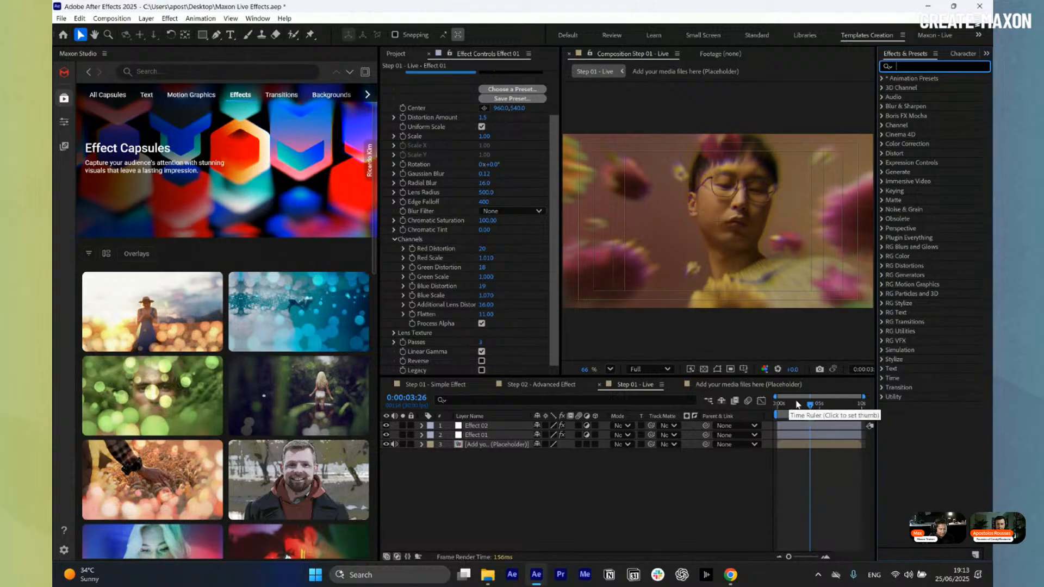
# Scrub through the composition to check the combined look and review the effect settings of Effect 01 and Effect 02
pyautogui.click(800, 408)
pyautogui.moveTo(800, 409); pyautogui.dragTo(816, 410)
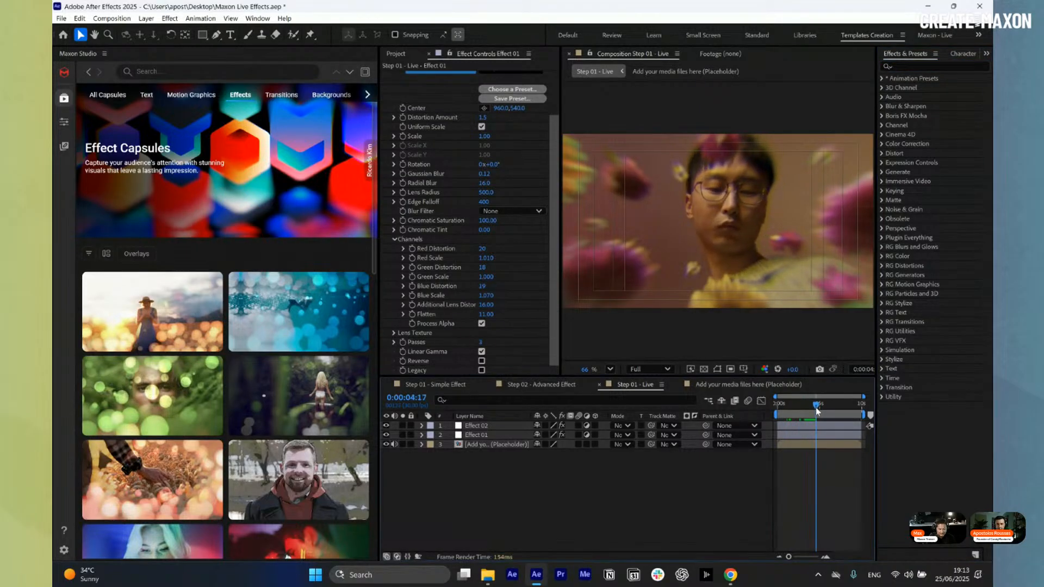
pyautogui.click(476, 435)
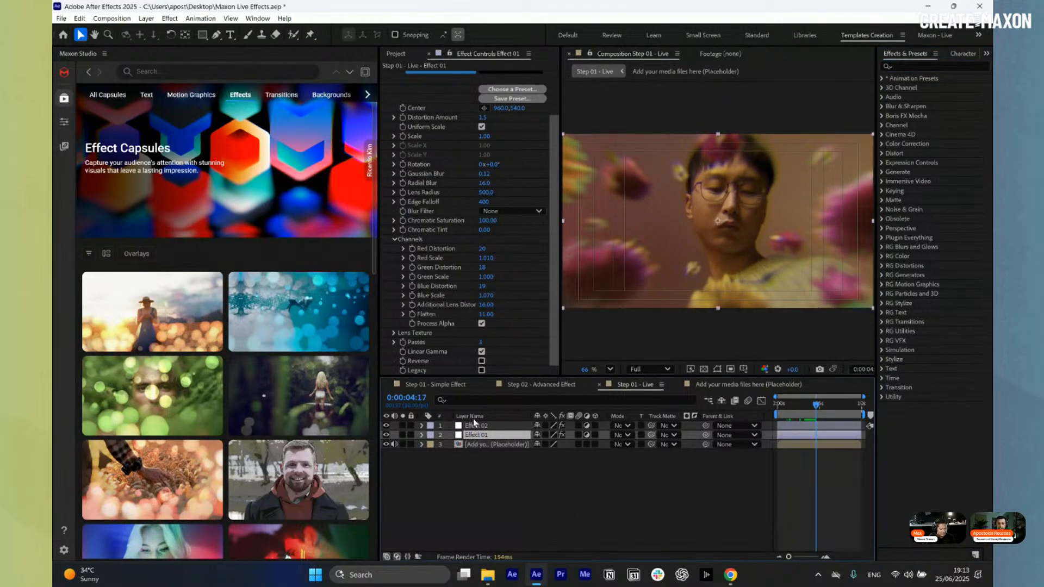
pyautogui.scroll(2, 434, 268)
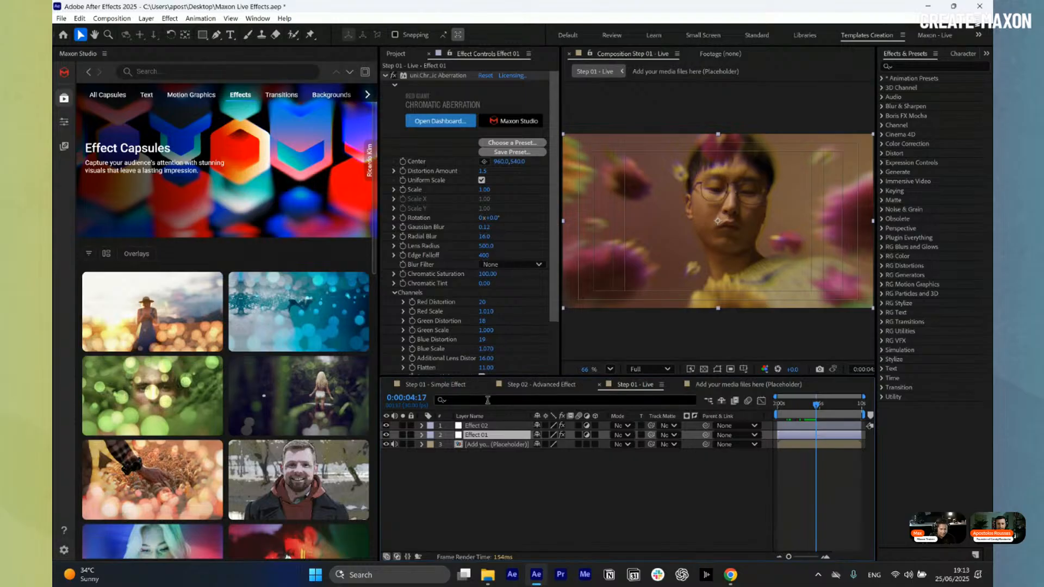
pyautogui.click(488, 425)
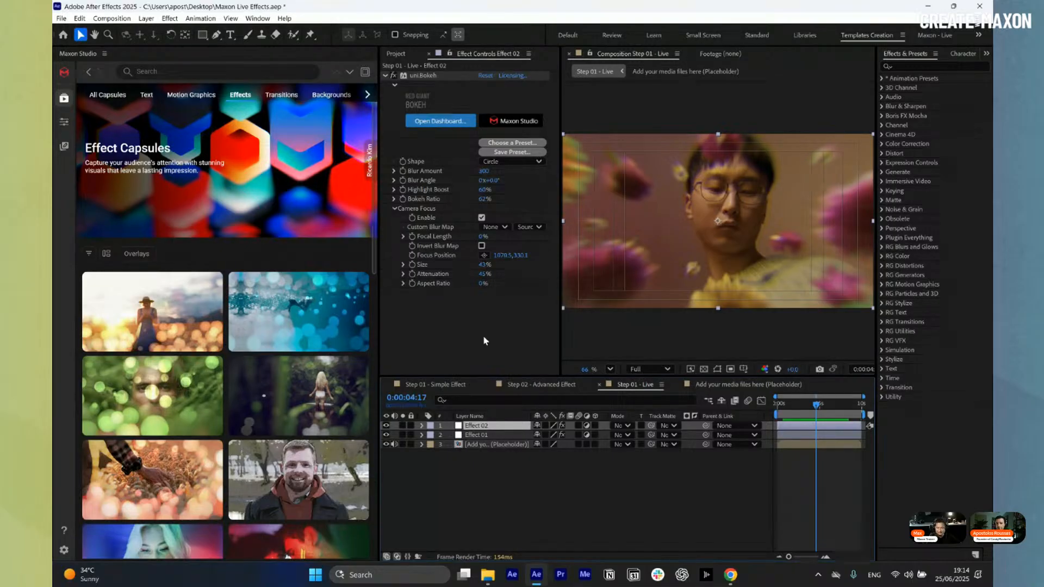
pyautogui.click(419, 456)
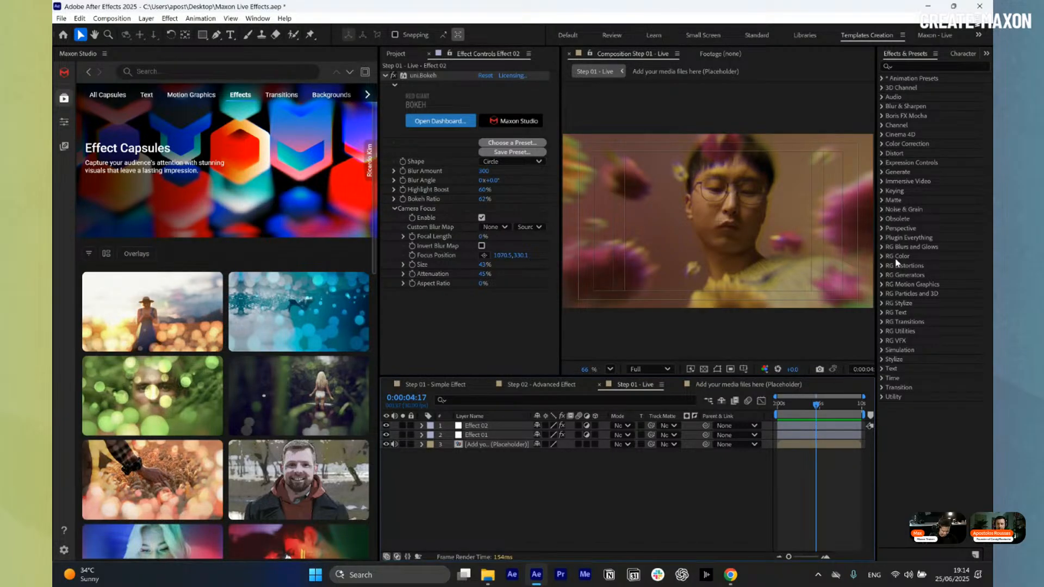
pyautogui.moveTo(816, 405)
pyautogui.mouseDown()
pyautogui.moveTo(808, 411)
pyautogui.moveTo(821, 410)
pyautogui.mouseUp()
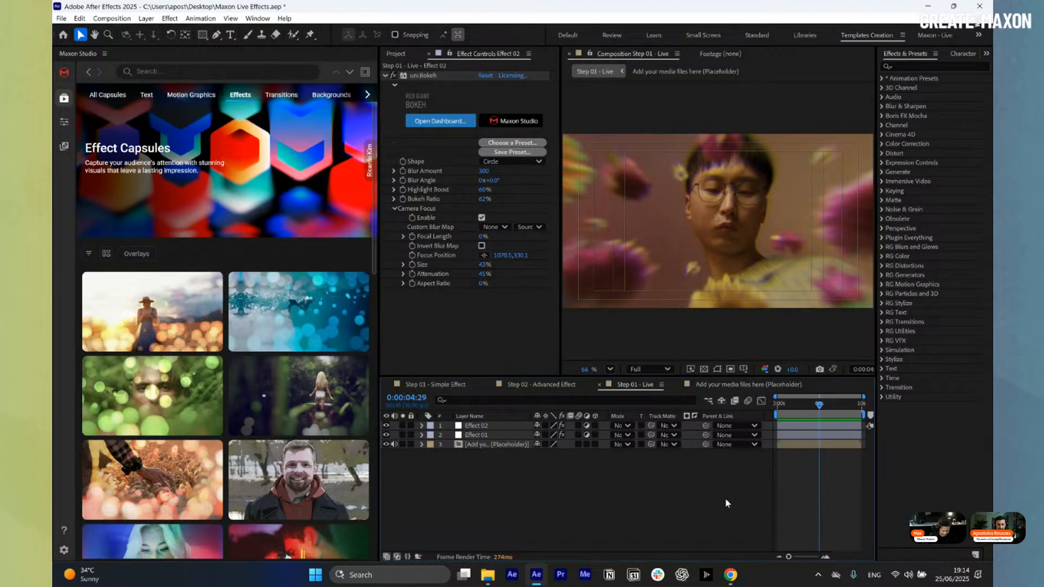
# View the media placeholder composition, close it, and move the current time in Step 01 - Live to 0:00:03:28
pyautogui.click(738, 385)
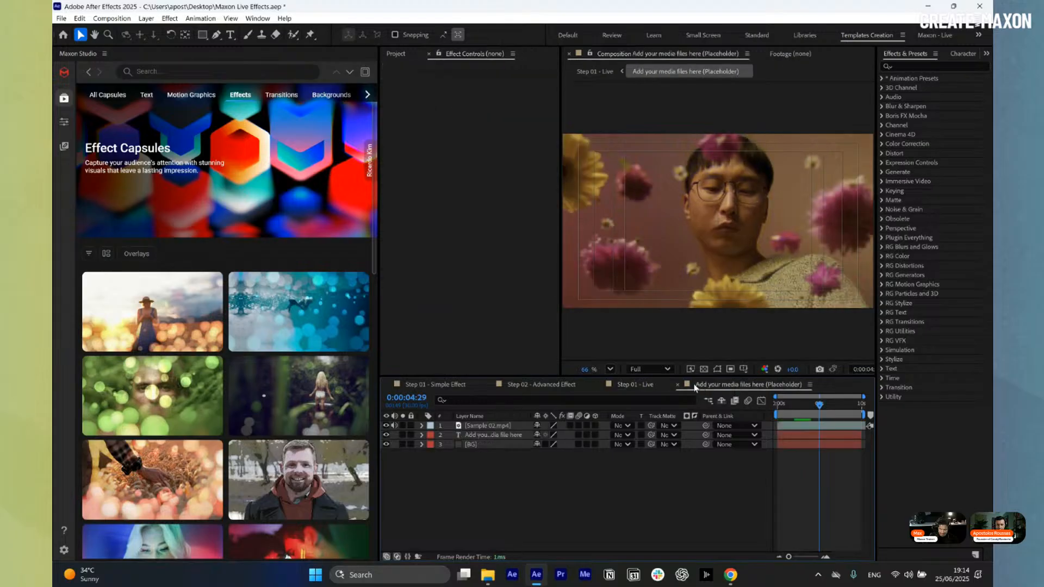
pyautogui.click(677, 384)
pyautogui.click(811, 405)
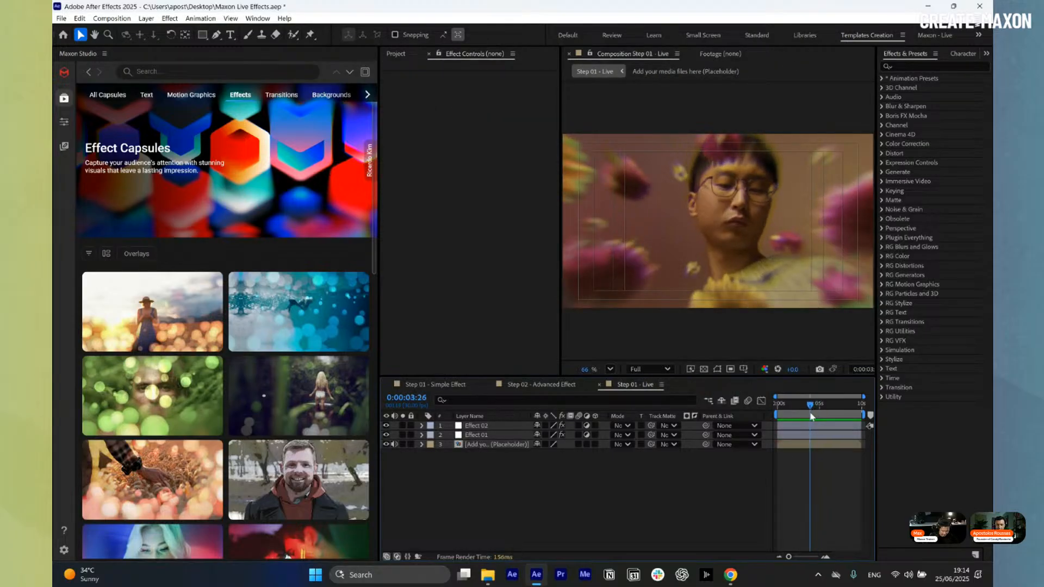
# Pre-compose Effect 02, Effect 01 and the media placeholder layer into a new composition named PreComp - Step 01
pyautogui.moveTo(534, 496); pyautogui.dragTo(483, 422)
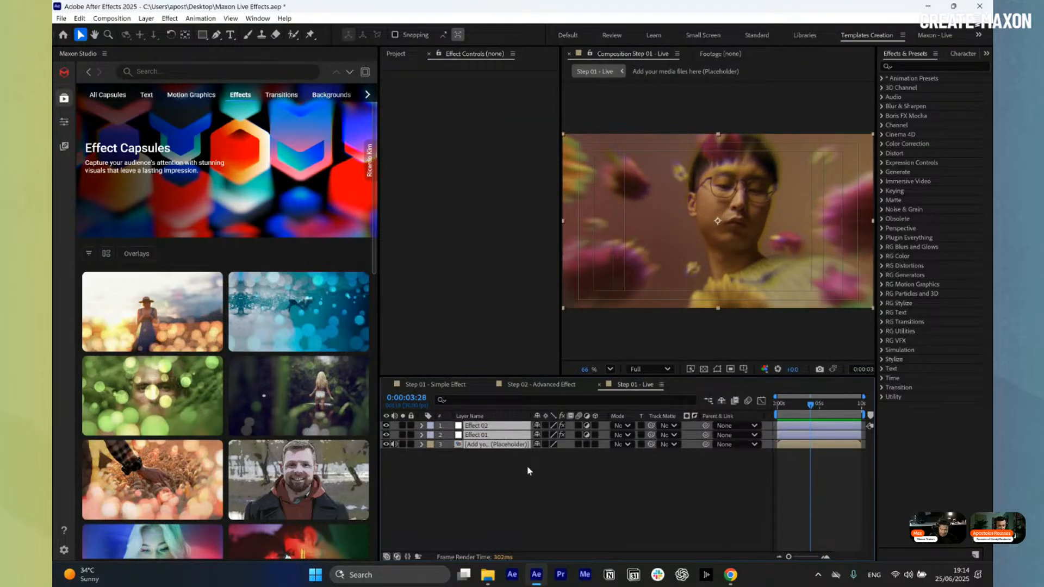
pyautogui.hotkey('ctrl', 'shift', 'c')
pyautogui.write('Step')
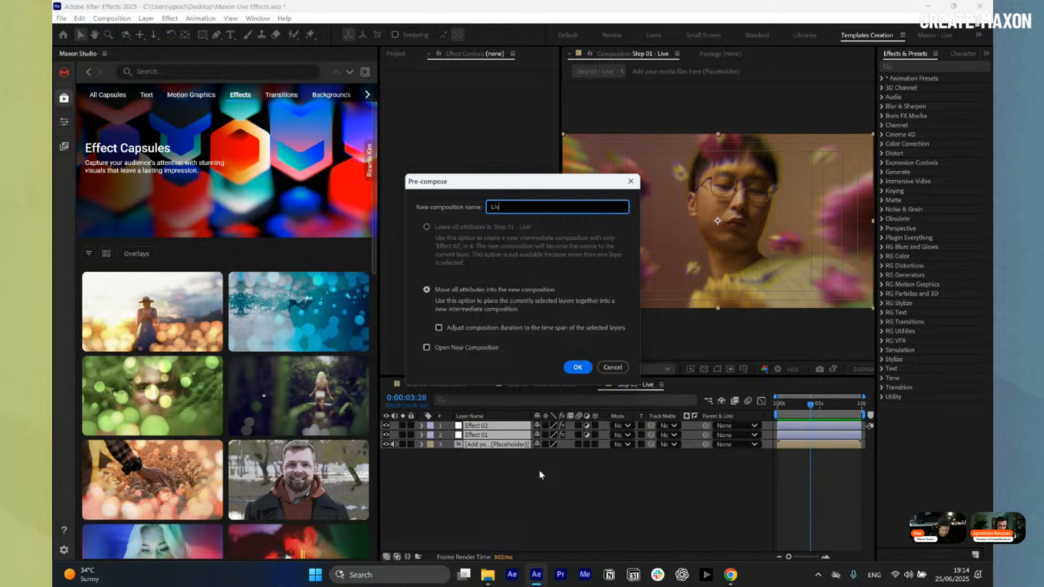
pyautogui.press('BackSpace')
pyautogui.press('BackSpace')
pyautogui.press('BackSpace')
pyautogui.press('BackSpace')
pyautogui.write('Pre')
pyautogui.press('BackSpace')
pyautogui.press('BackSpace')
pyautogui.press('BackSpace')
pyautogui.write('PreComp - Step 01')
pyautogui.press('Return')
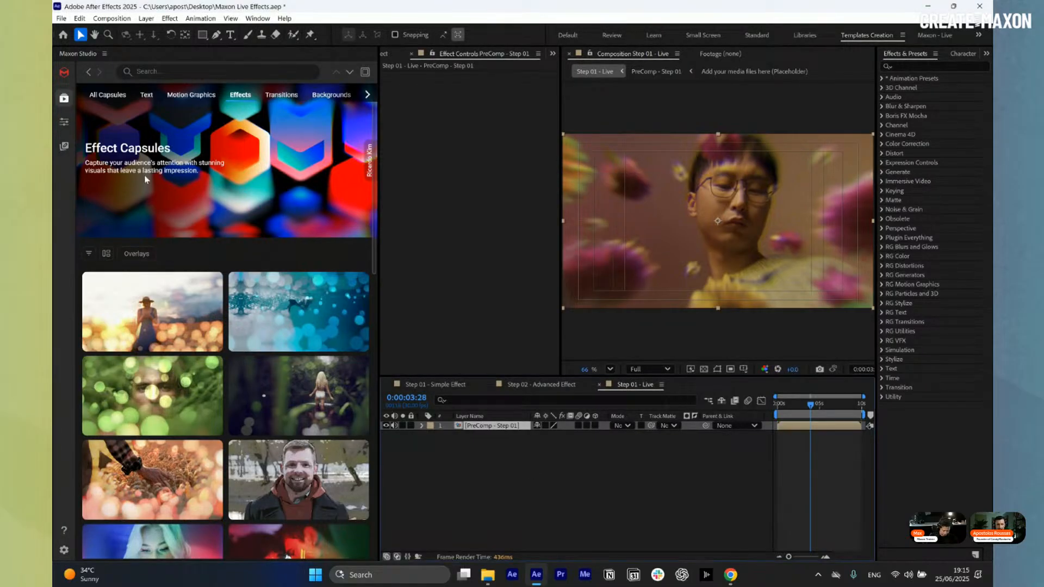
# Start a new custom capsule in Maxon Studio from the Step 01 - Live composition
pyautogui.click(66, 147)
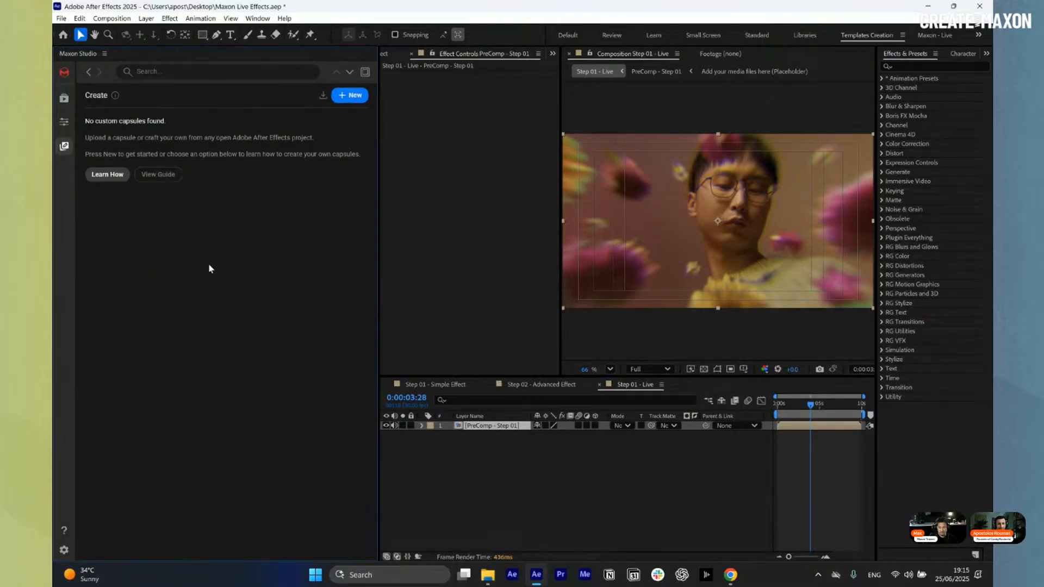
pyautogui.click(545, 481)
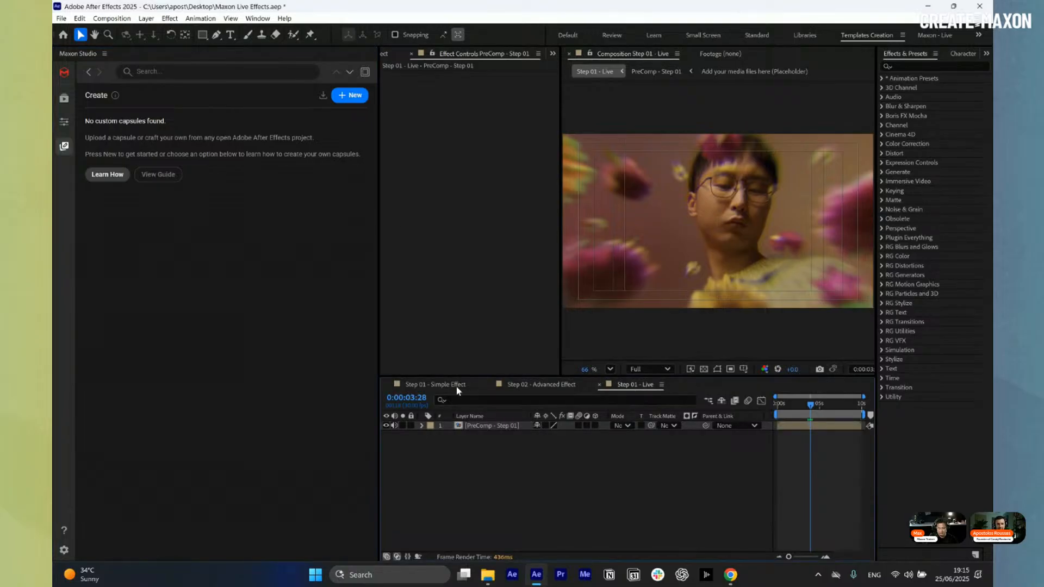
pyautogui.click(357, 98)
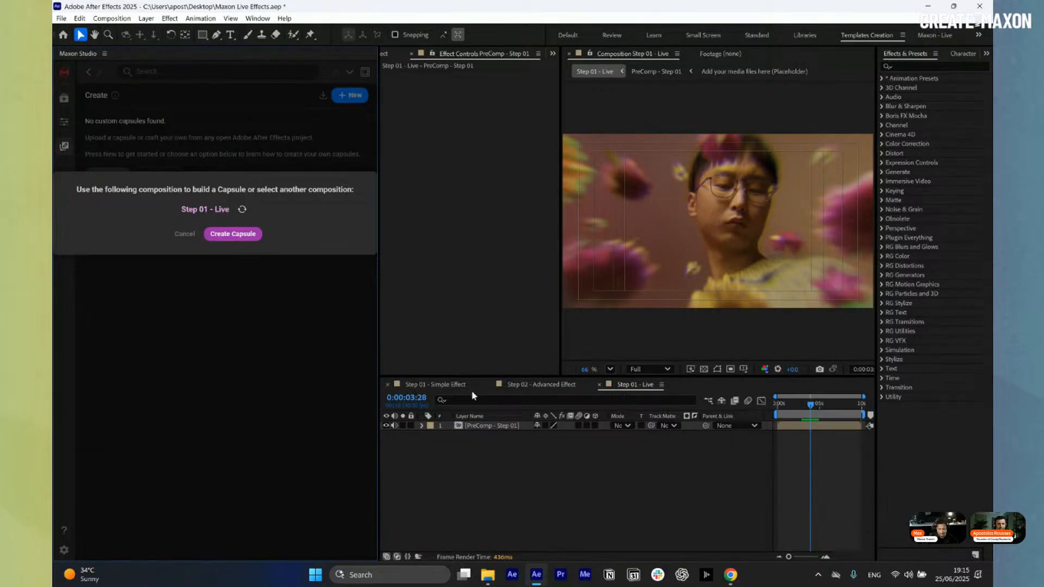
pyautogui.click(502, 427)
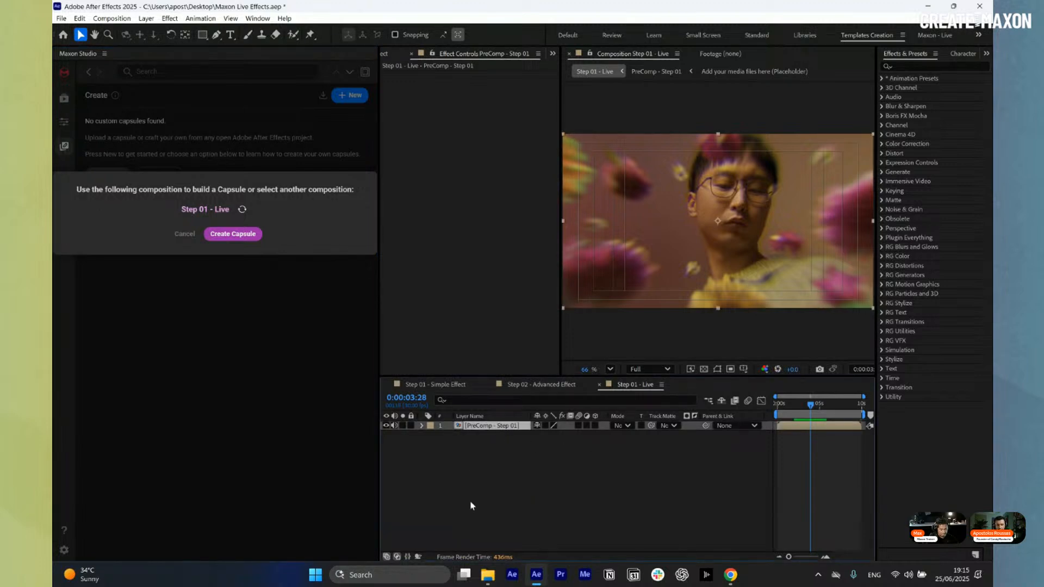
pyautogui.click(524, 493)
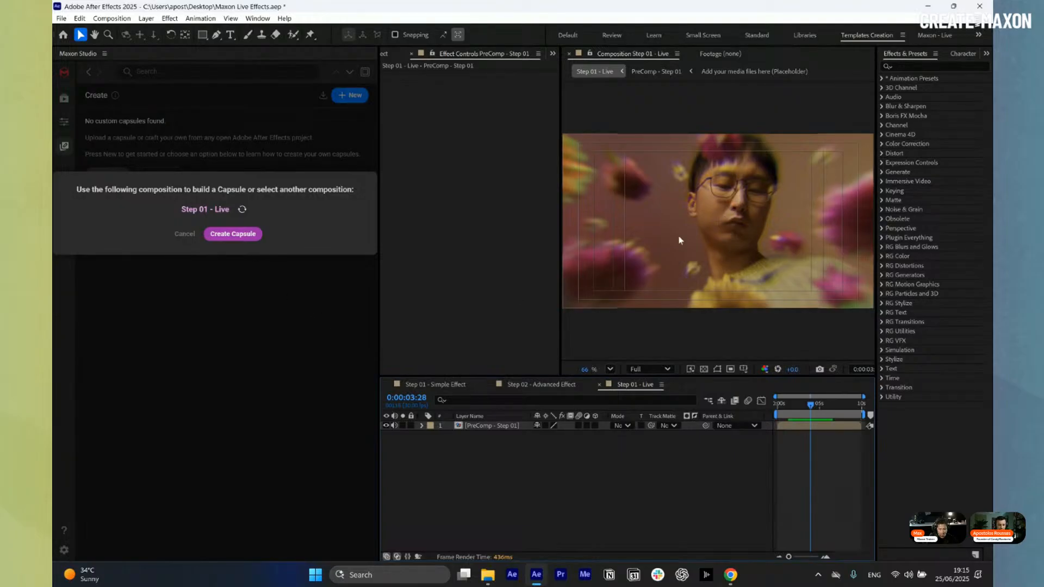
pyautogui.click(246, 240)
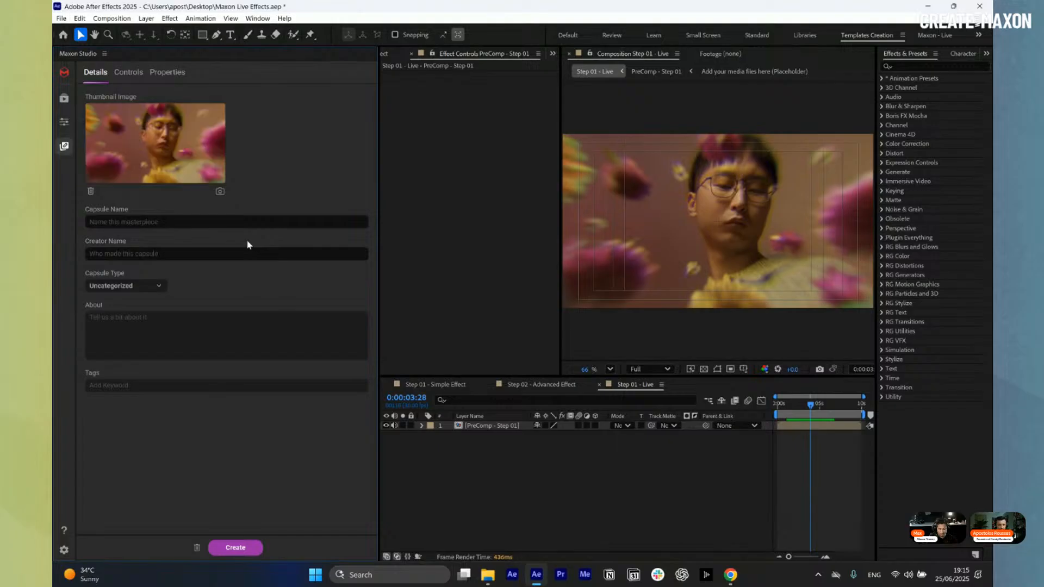
# Name the capsule "Best effect ever", fill in the creator's name, and add that same name in lowercase as a tag
pyautogui.click(134, 222)
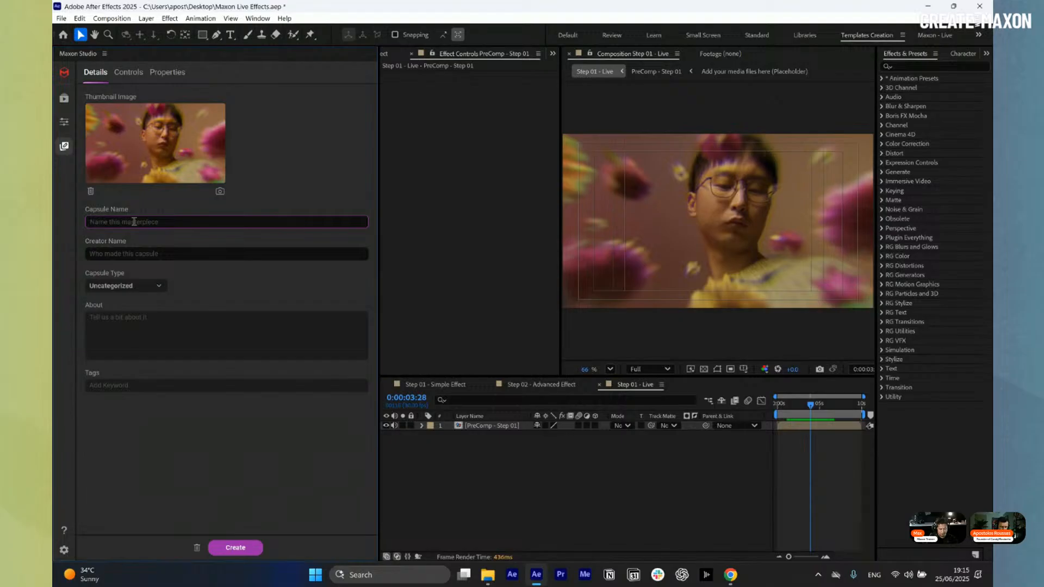
pyautogui.write('Best')
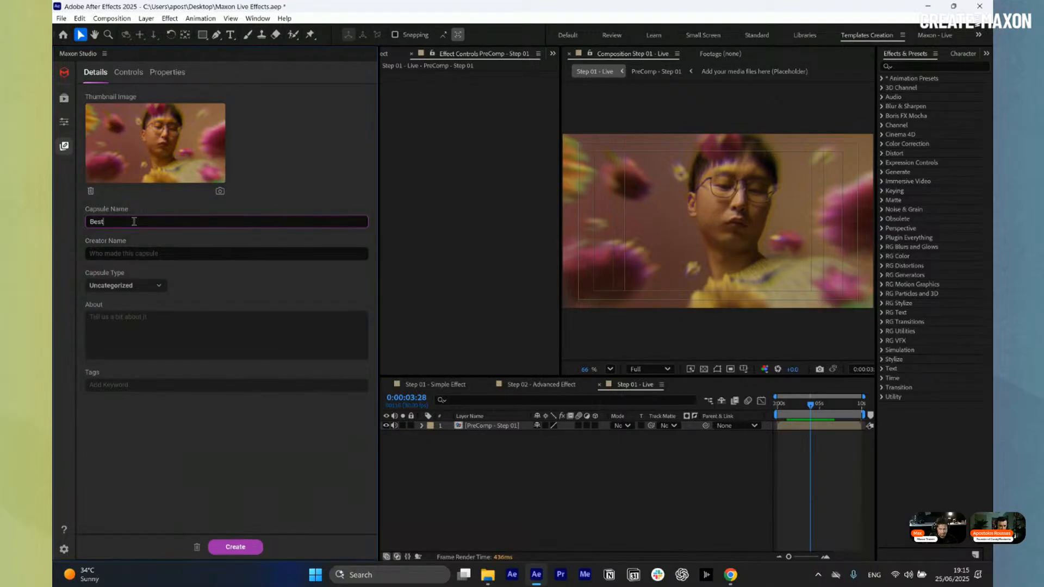
pyautogui.write(' effect ever')
pyautogui.click(130, 255)
pyautogui.write('Max')
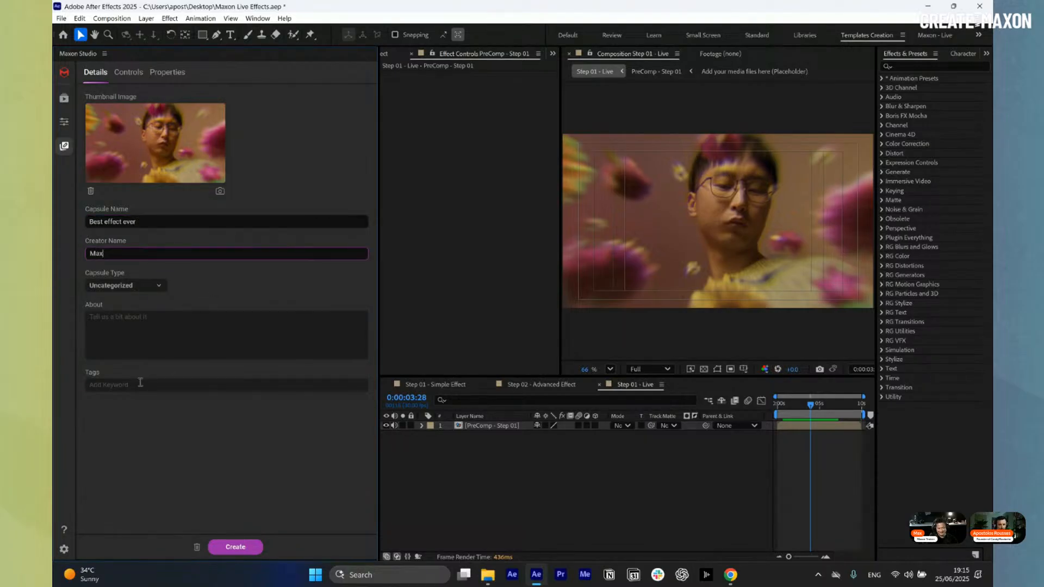
pyautogui.click(170, 385)
pyautogui.write('max')
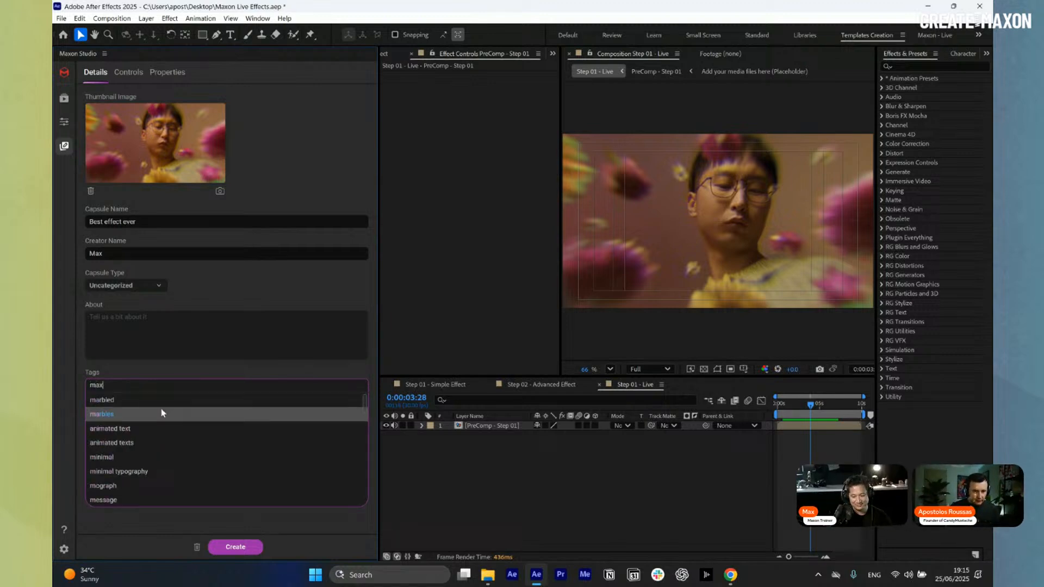
pyautogui.press('Return')
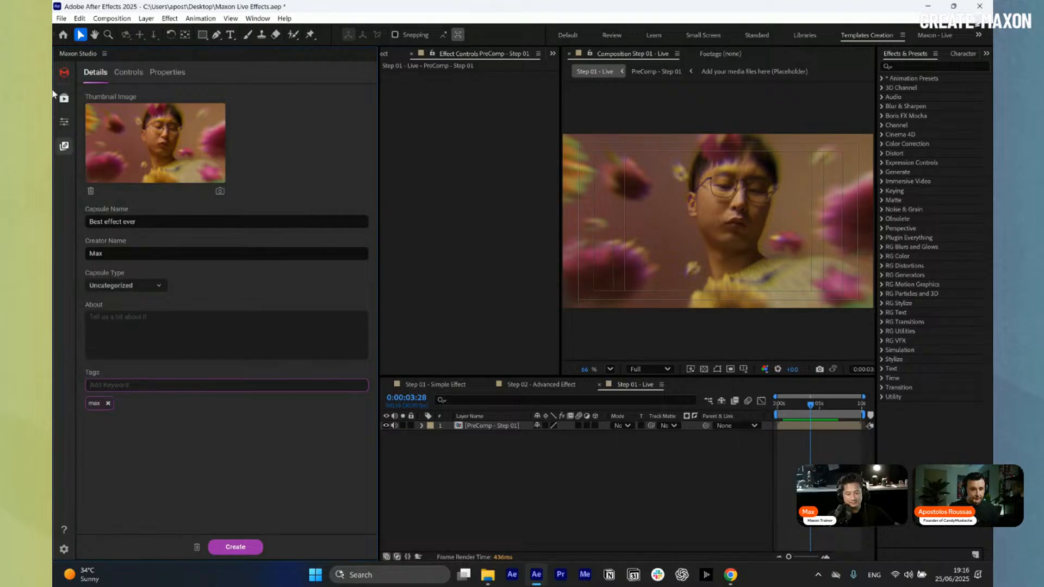
# Show the capsule's controls setup and expand the Chromatic Aberration parameters of Effect 01 inside PreComp - Step 01
pyautogui.click(130, 76)
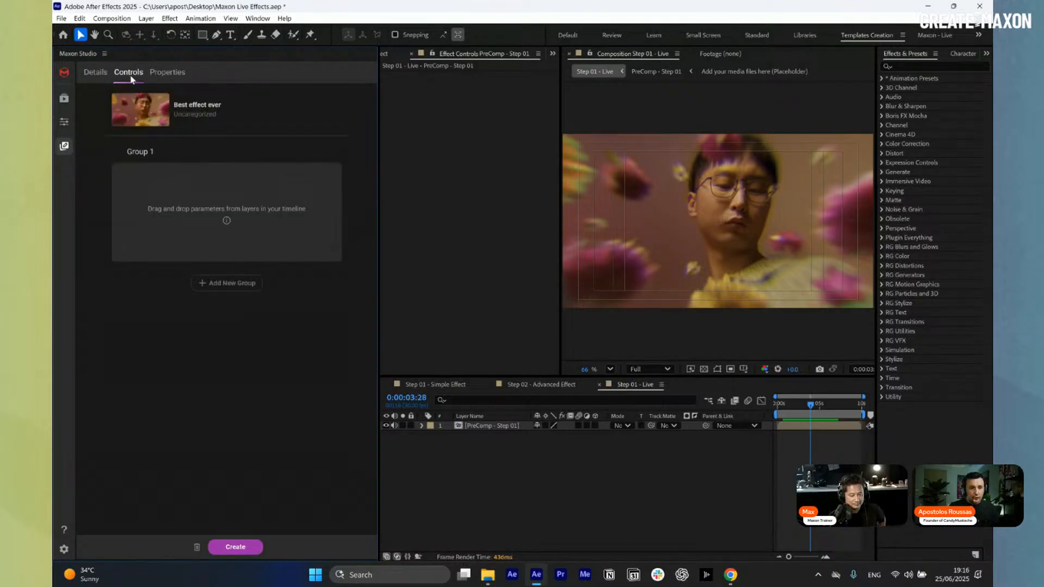
pyautogui.doubleClick(484, 424)
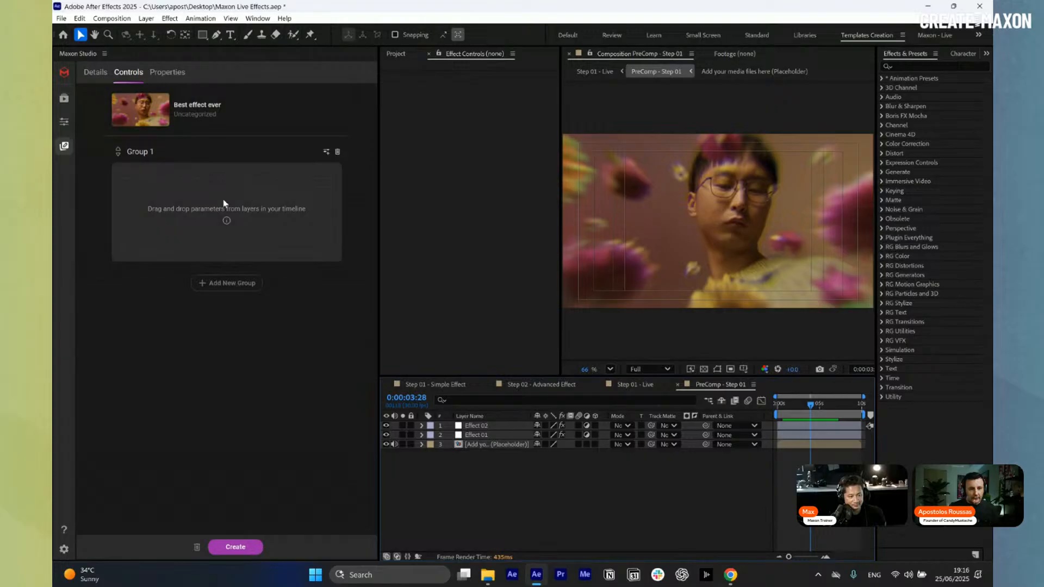
pyautogui.click(421, 434)
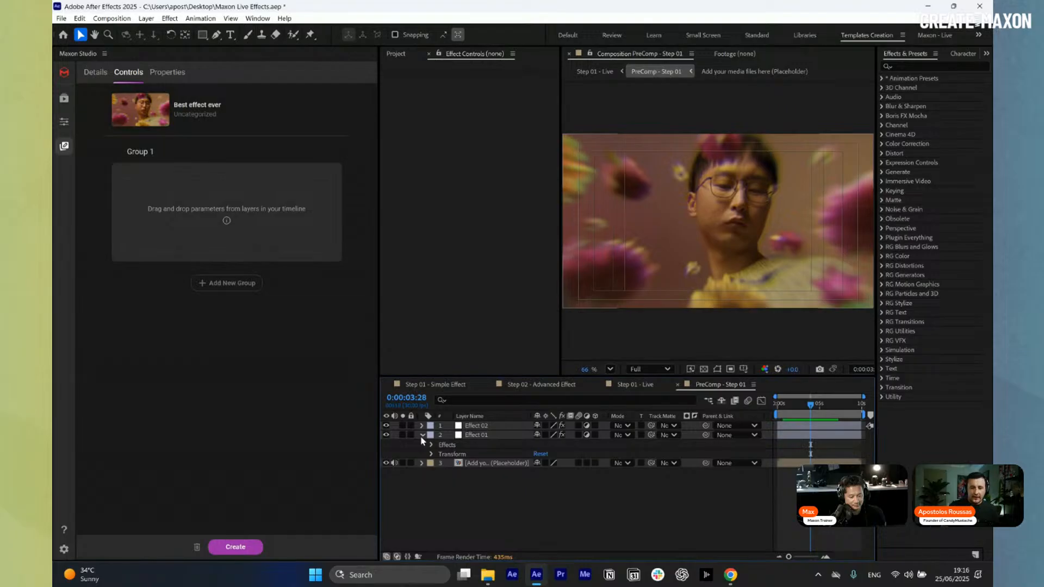
pyautogui.click(433, 444)
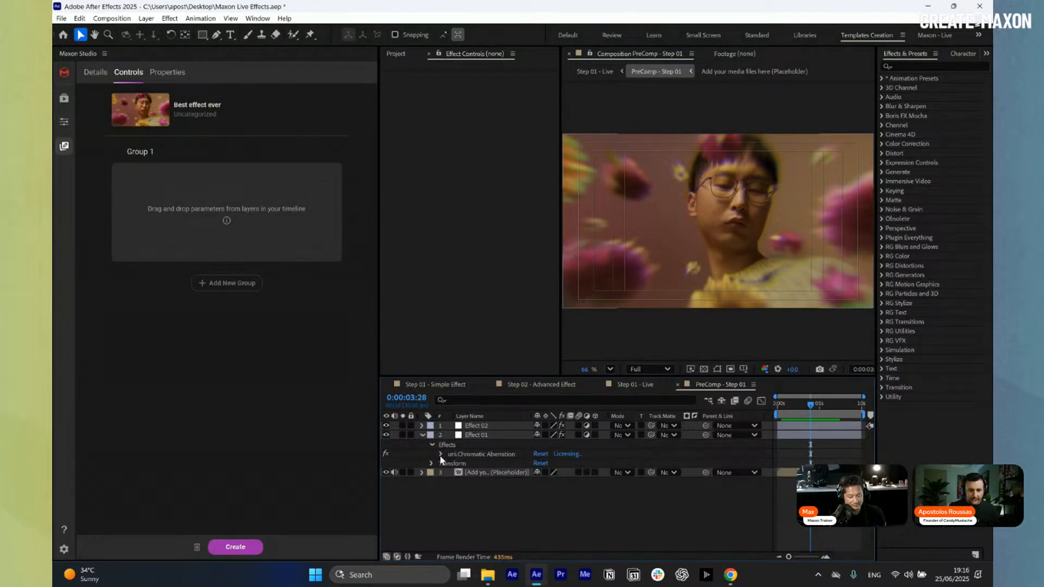
pyautogui.click(440, 463)
pyautogui.scroll(-3, 491, 453)
pyautogui.scroll(2, 491, 448)
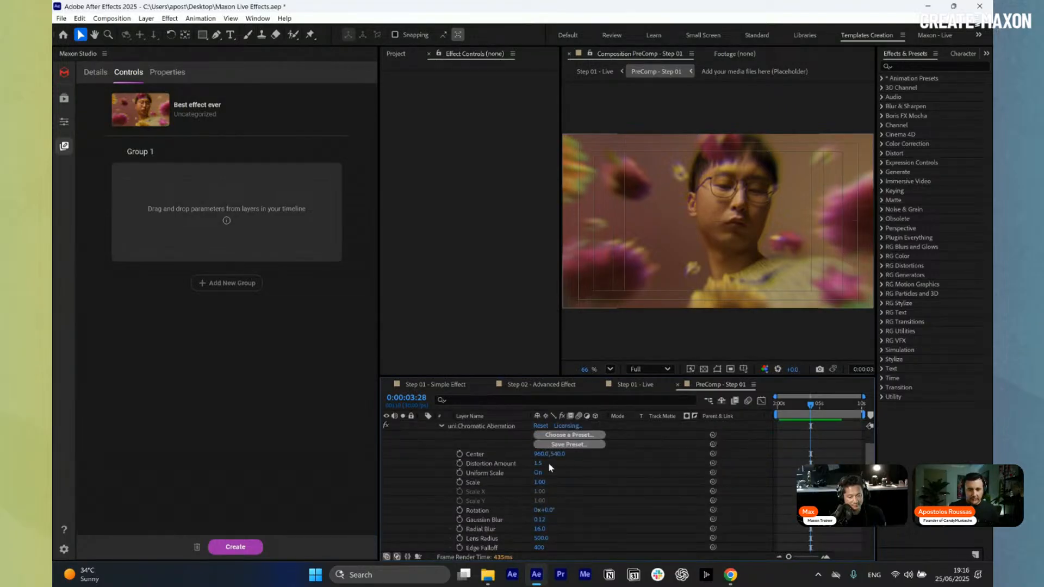
# Rename the capsule's first control group as RGB
pyautogui.moveTo(265, 250)
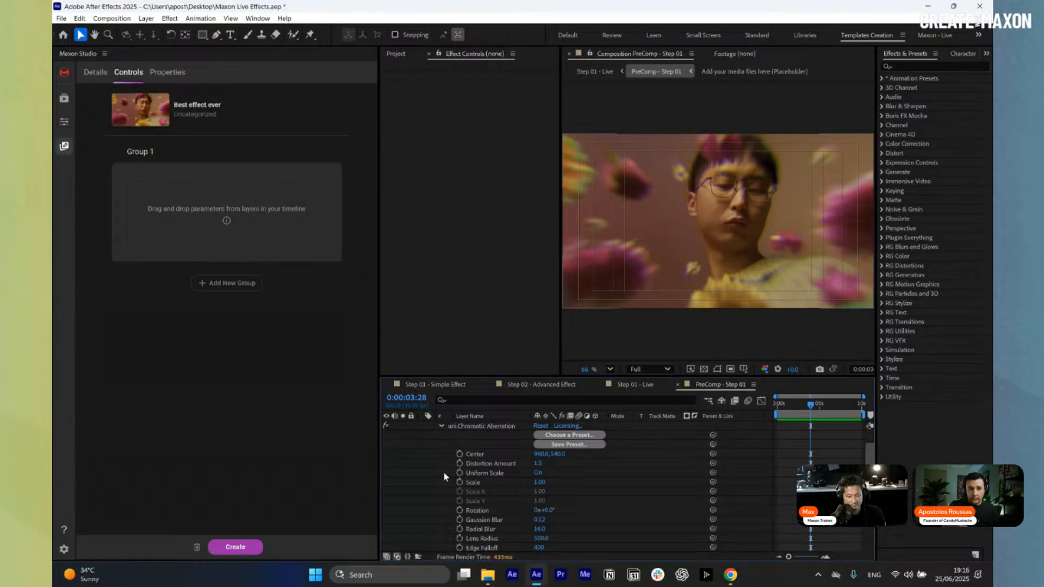
pyautogui.moveTo(261, 160)
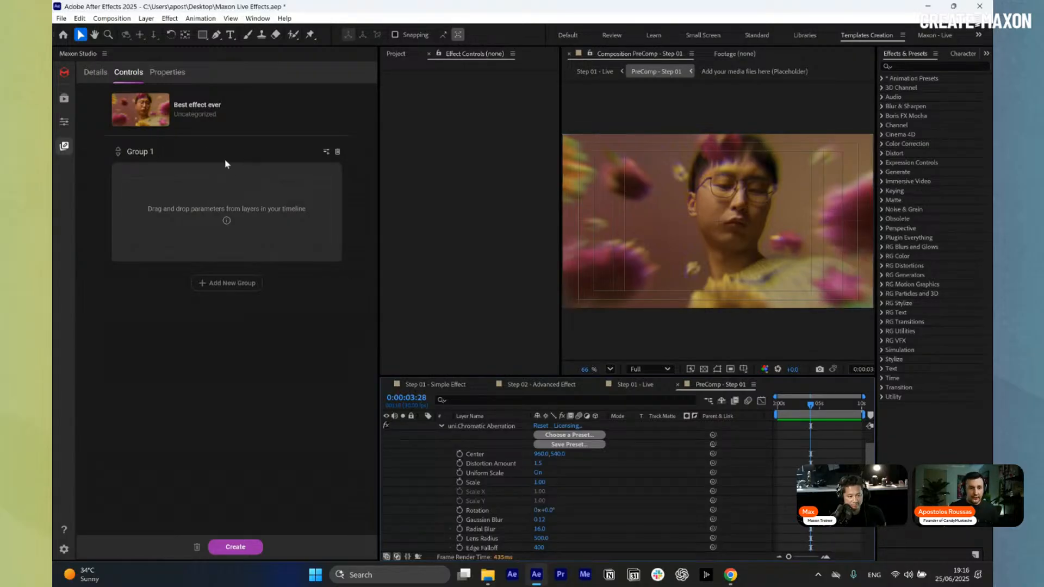
pyautogui.doubleClick(163, 152)
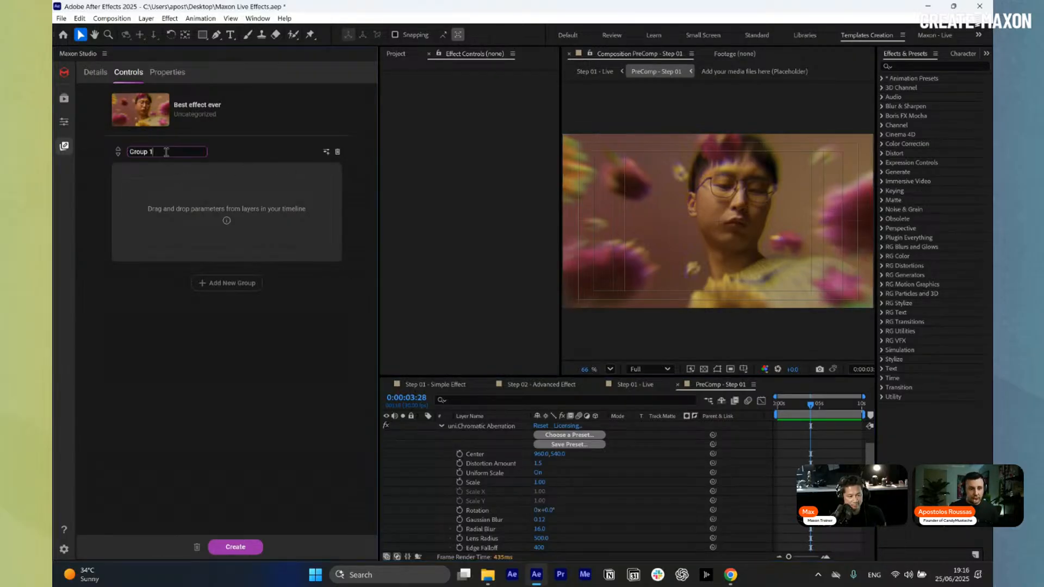
pyautogui.write('RGB')
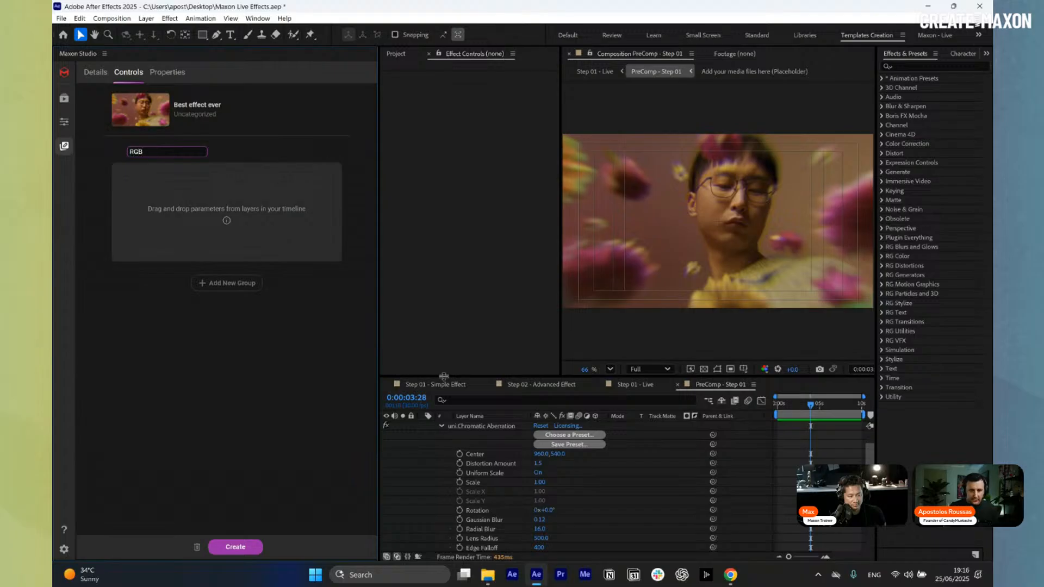
pyautogui.press('Return')
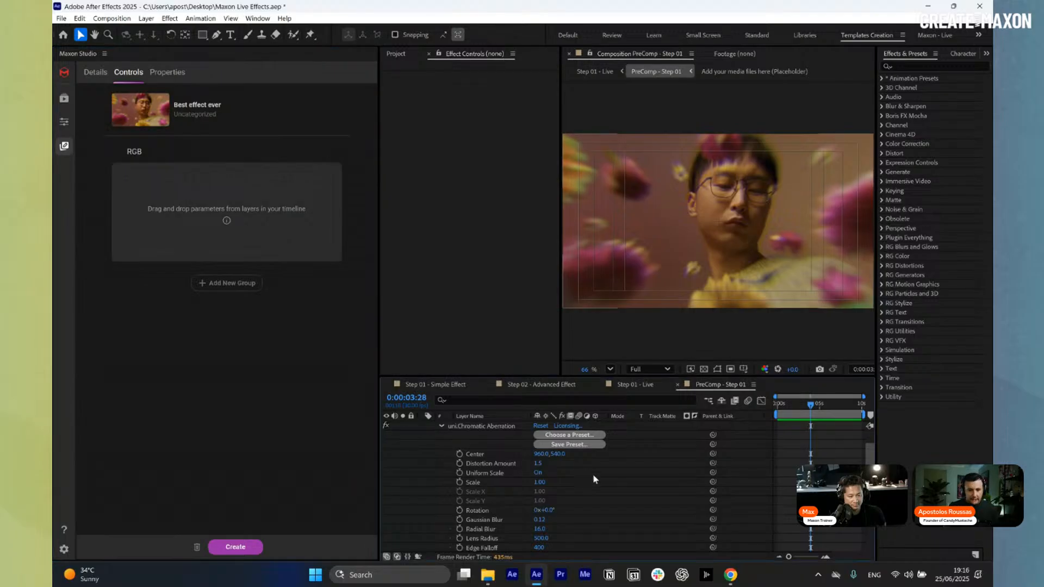
# Add the available Chromatic Aberration parameters from Center through Chromatic Tint to the RGB group, leaving out Scale X and Scale Y
pyautogui.moveTo(607, 378); pyautogui.dragTo(607, 322)
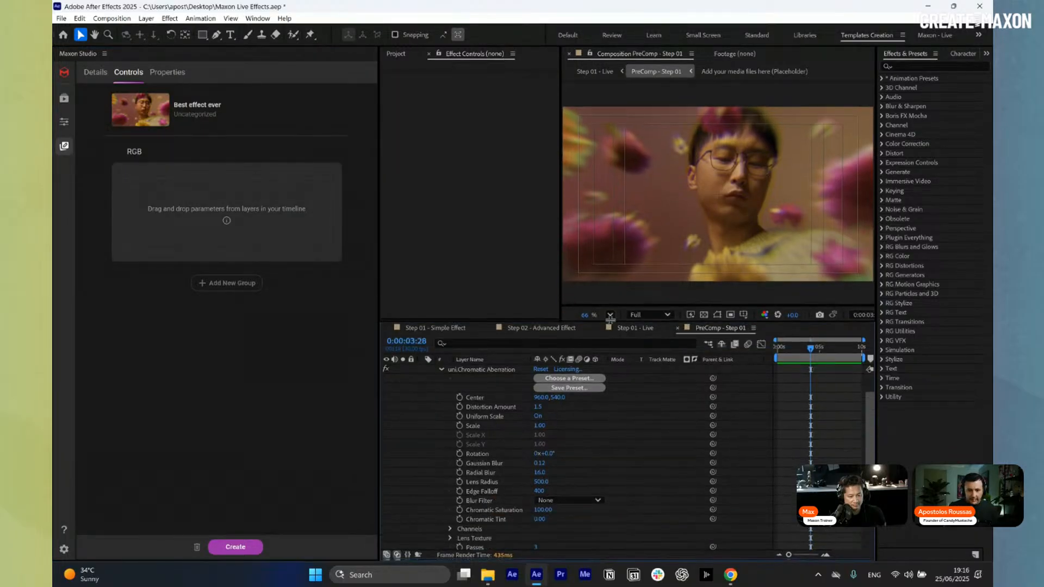
pyautogui.click(481, 398)
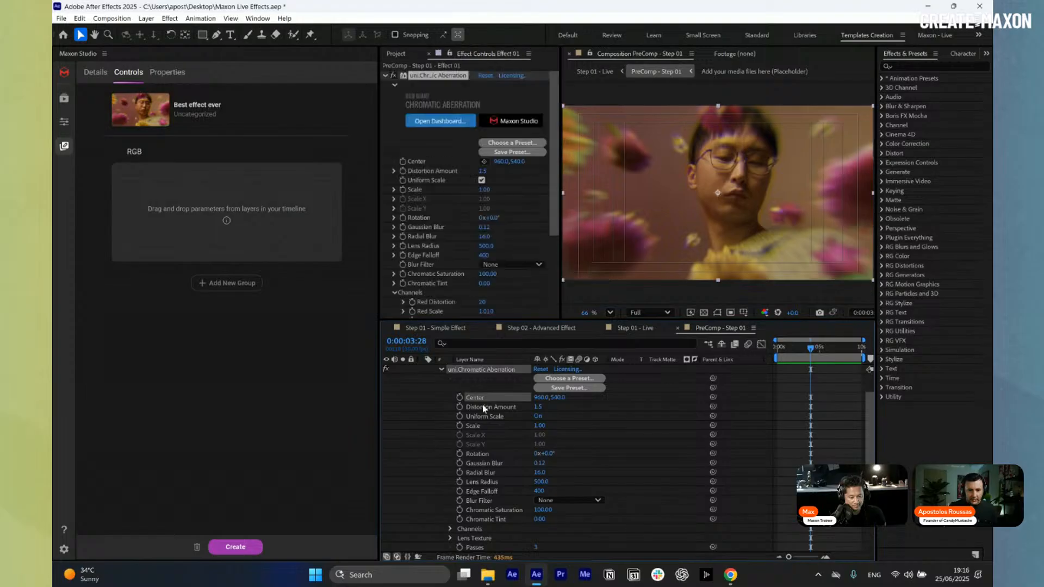
pyautogui.keyDown('ctrl'); pyautogui.click(482, 407); pyautogui.keyUp('ctrl')
pyautogui.keyDown('ctrl'); pyautogui.click(484, 417); pyautogui.keyUp('ctrl')
pyautogui.keyDown('ctrl'); pyautogui.click(485, 455); pyautogui.keyUp('ctrl')
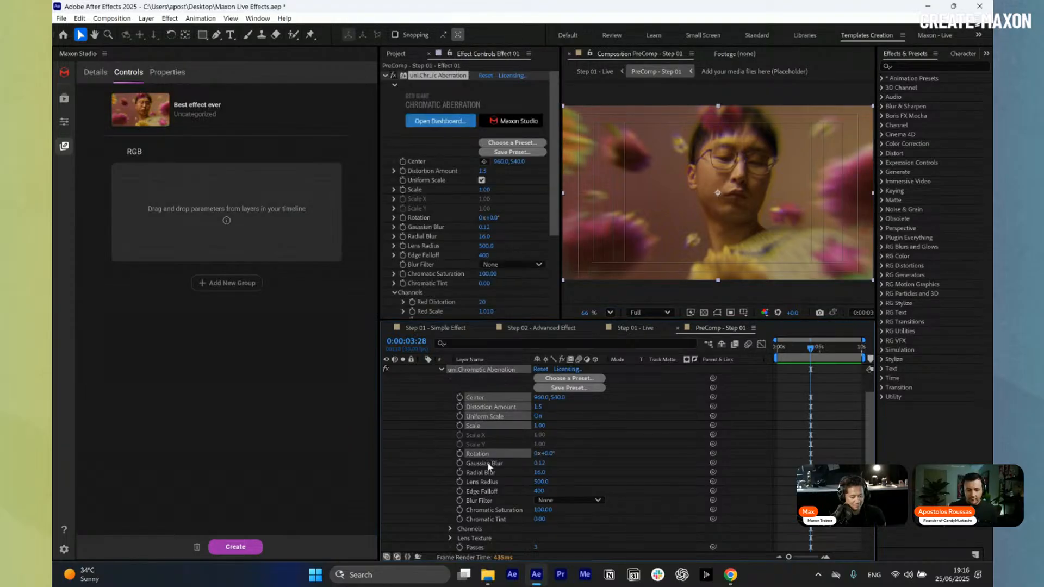
pyautogui.keyDown('ctrl'); pyautogui.click(488, 463); pyautogui.keyUp('ctrl')
pyautogui.keyDown('ctrl'); pyautogui.click(489, 472); pyautogui.keyUp('ctrl')
pyautogui.keyDown('ctrl'); pyautogui.click(490, 481); pyautogui.keyUp('ctrl')
pyautogui.keyDown('ctrl'); pyautogui.click(492, 491); pyautogui.keyUp('ctrl')
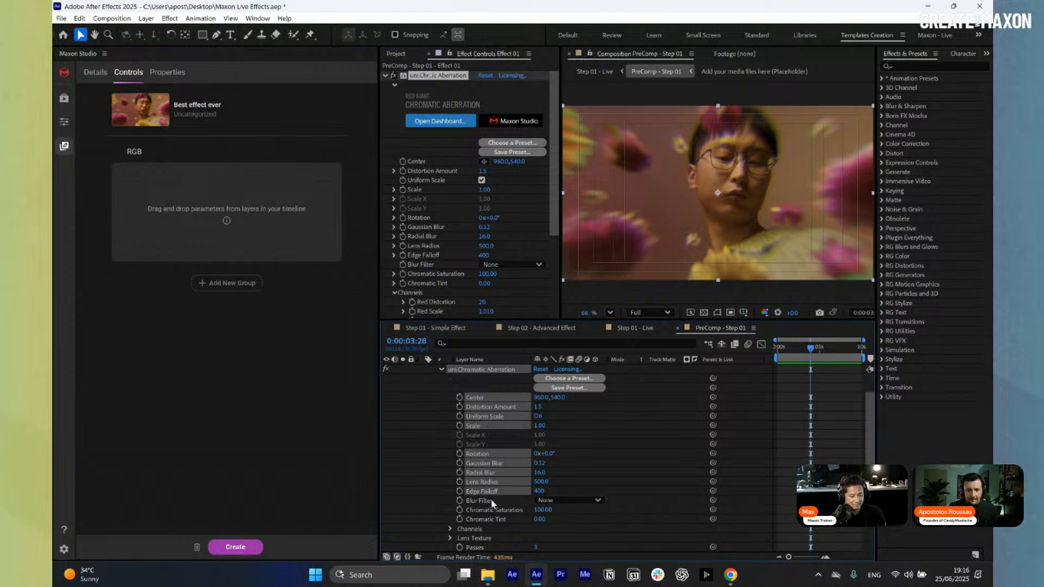
pyautogui.keyDown('ctrl'); pyautogui.click(492, 500); pyautogui.keyUp('ctrl')
pyautogui.keyDown('ctrl'); pyautogui.click(494, 510); pyautogui.keyUp('ctrl')
pyautogui.keyDown('ctrl'); pyautogui.click(495, 519); pyautogui.keyUp('ctrl')
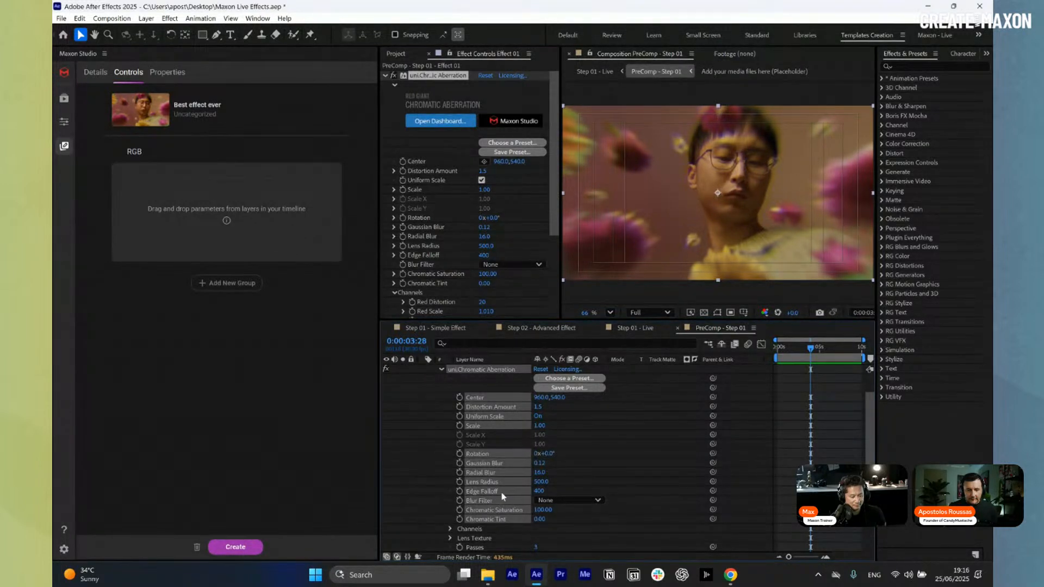
pyautogui.moveTo(491, 474); pyautogui.dragTo(193, 218)
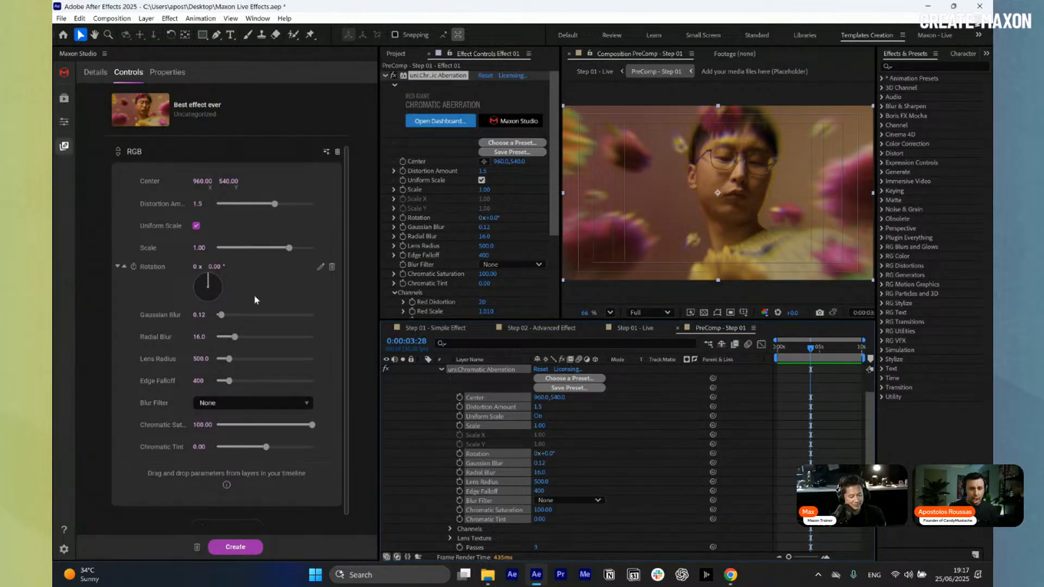
# Test the RGB group's controls by setting Distortion Amount to 1.6
pyautogui.moveTo(275, 204)
pyautogui.mouseDown()
pyautogui.moveTo(262, 208)
pyautogui.moveTo(275, 205)
pyautogui.mouseUp()
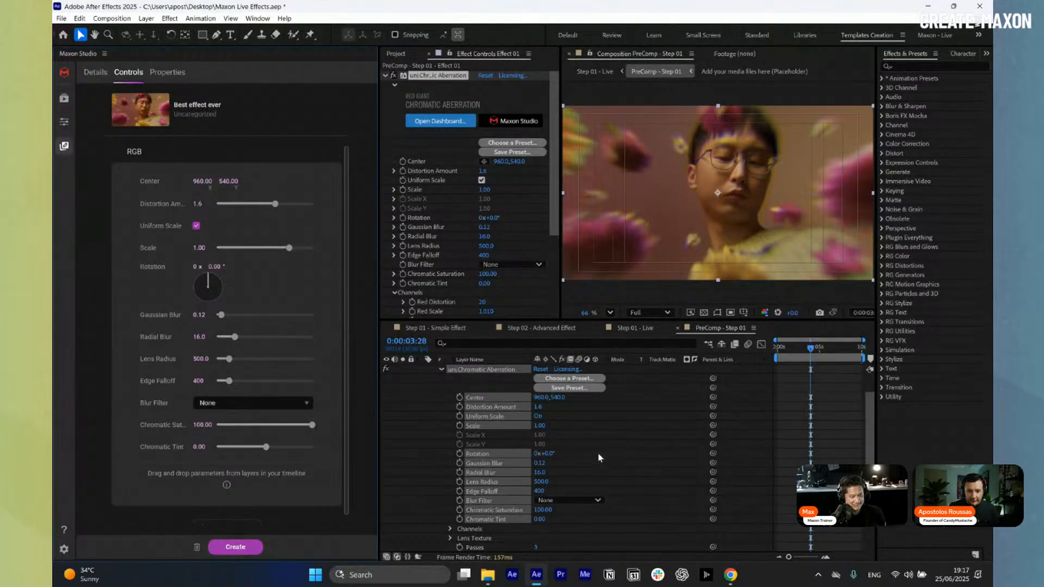
pyautogui.scroll(1, 621, 457)
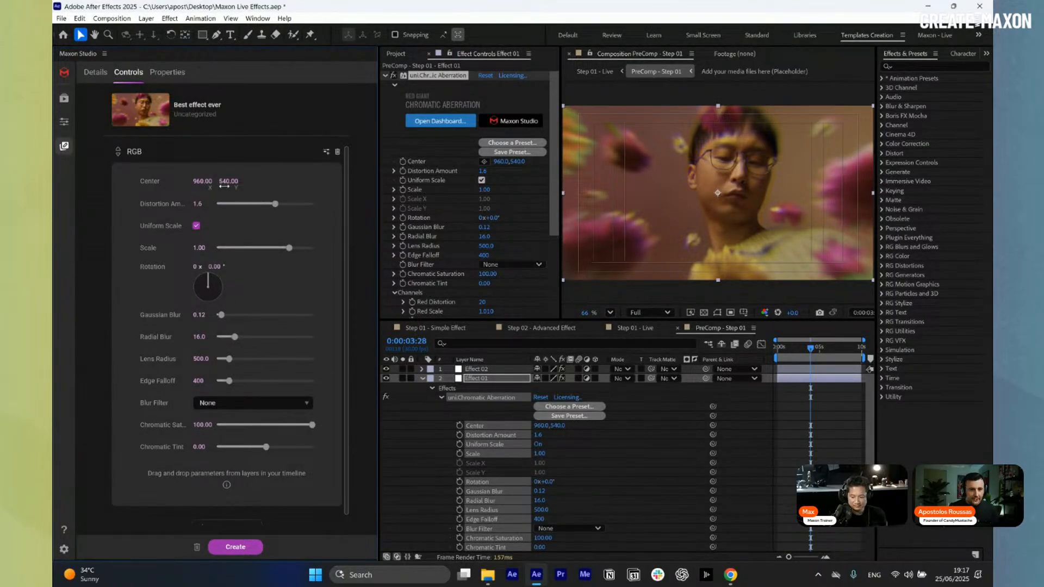
# Add a second control group named Bokeh to the capsule and expand the Bokeh parameters of Effect 02 in the timeline
pyautogui.scroll(-1, 250, 347)
pyautogui.click(229, 511)
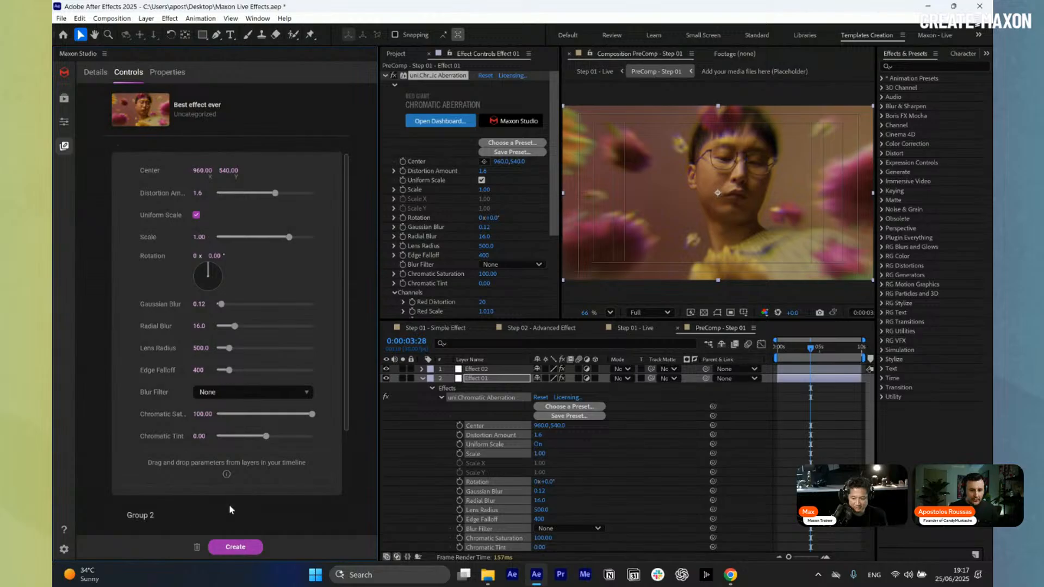
pyautogui.scroll(-3, 207, 512)
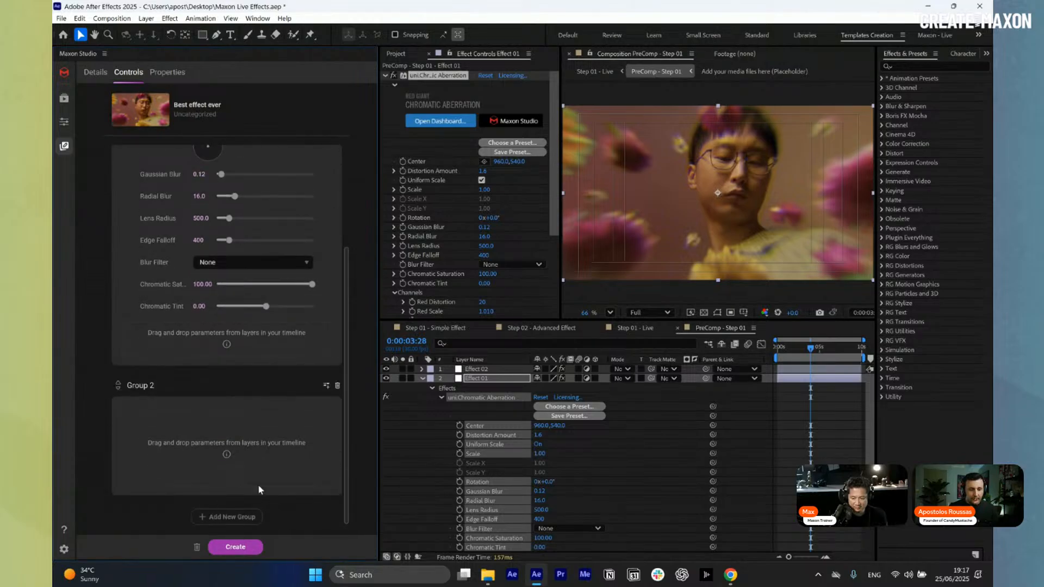
pyautogui.click(422, 379)
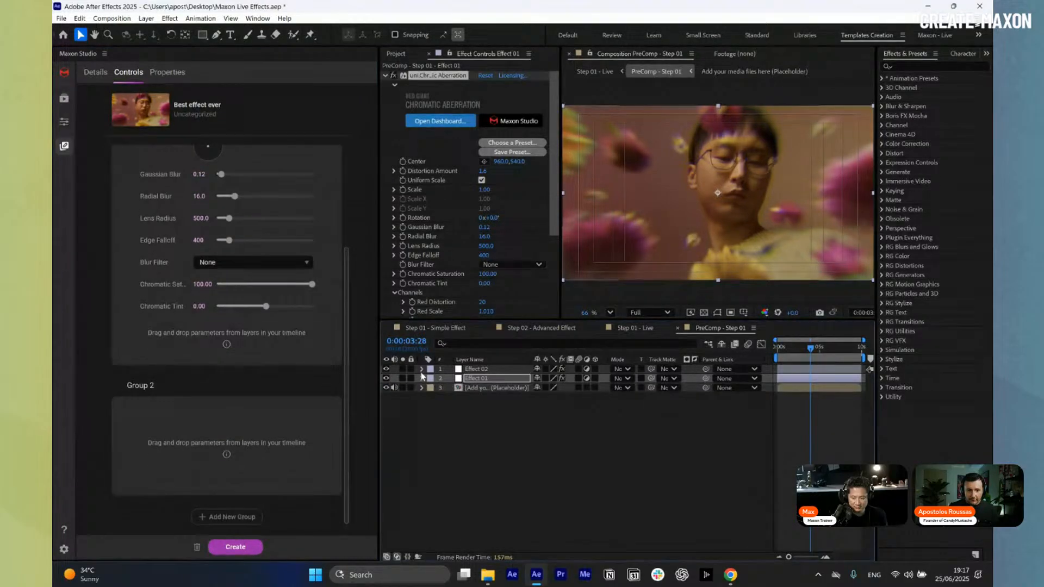
pyautogui.click(479, 369)
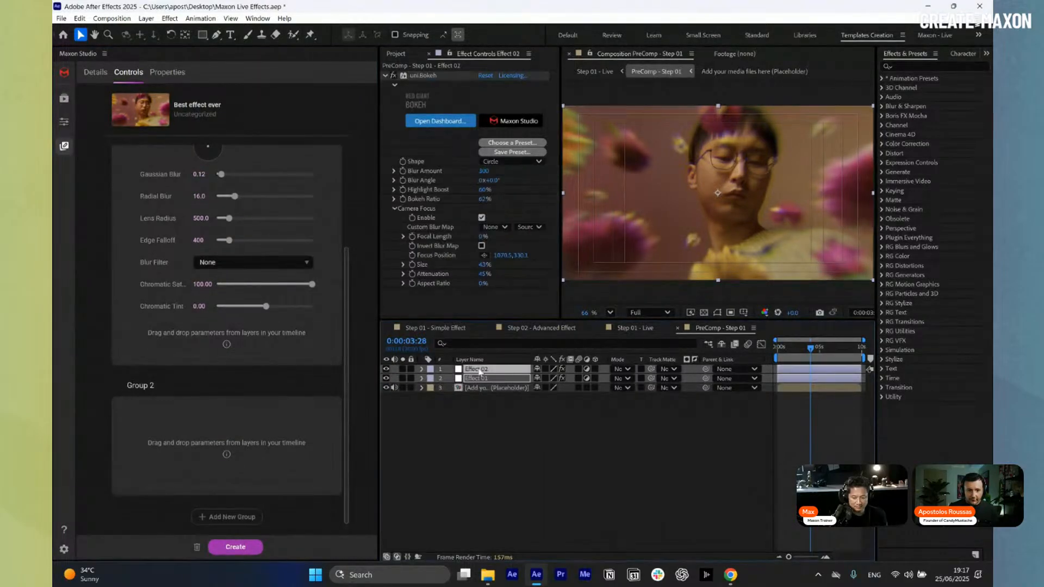
pyautogui.click(422, 370)
pyautogui.click(430, 379)
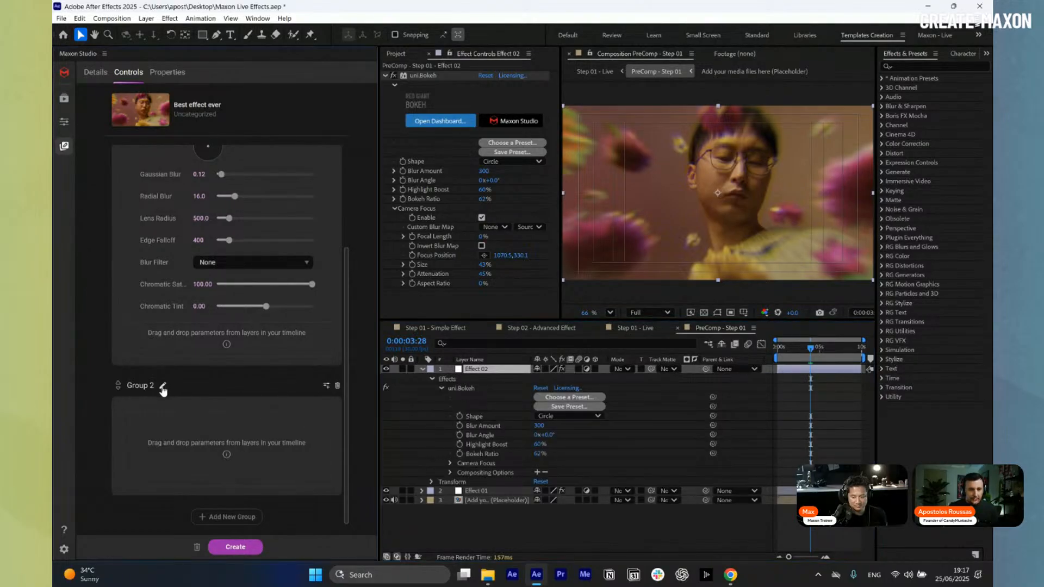
pyautogui.click(162, 386)
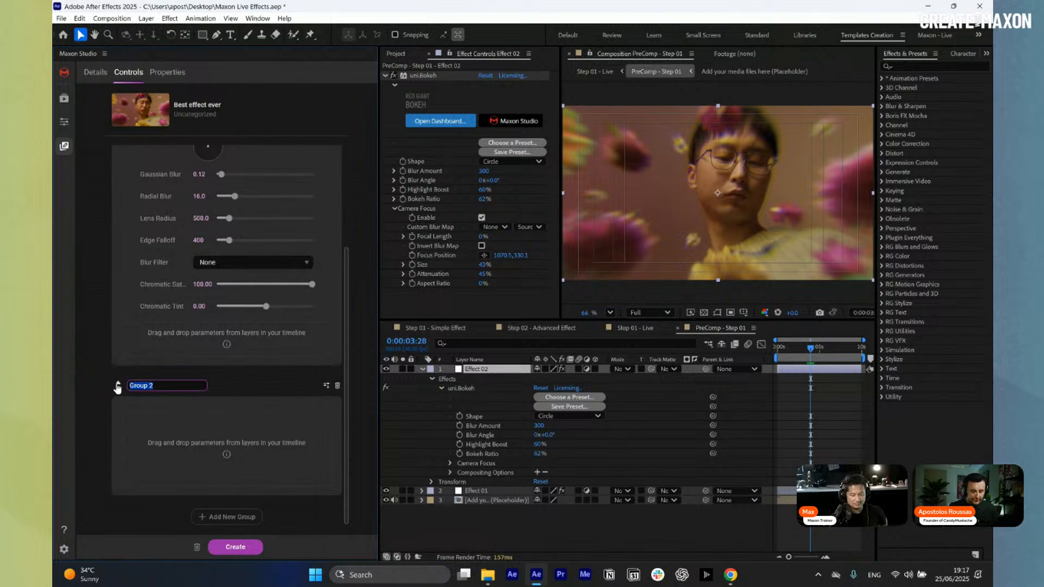
pyautogui.write('Bokeh')
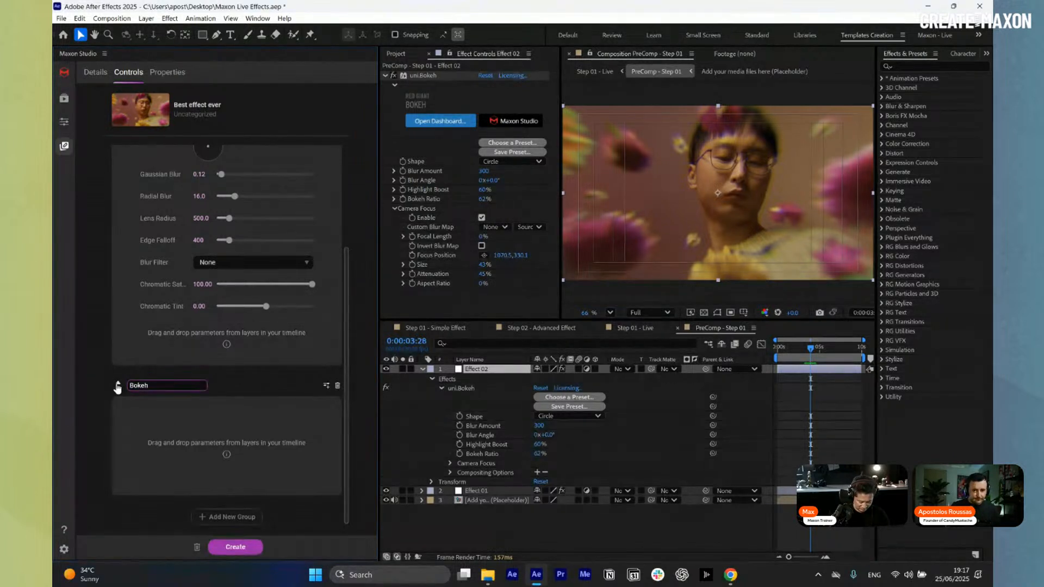
pyautogui.press('Return')
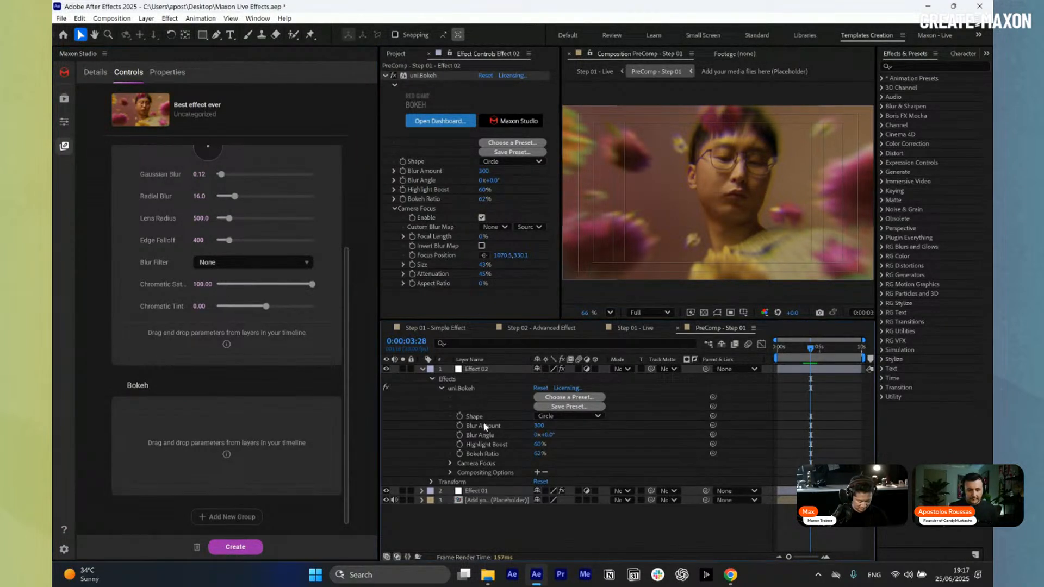
# Add Shape, Blur Amount, Blur Angle, Highlight Boost and Bokeh Ratio from Effect 02 to the Bokeh group
pyautogui.click(484, 420)
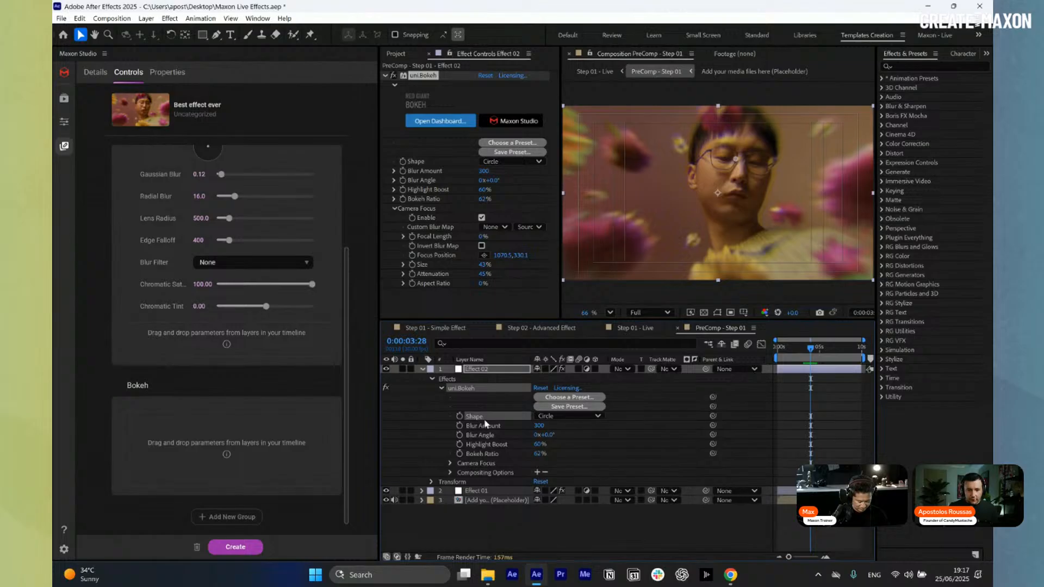
pyautogui.keyDown('ctrl'); pyautogui.click(487, 426); pyautogui.keyUp('ctrl')
pyautogui.keyDown('ctrl'); pyautogui.click(493, 436); pyautogui.keyUp('ctrl')
pyautogui.moveTo(495, 458); pyautogui.dragTo(223, 443)
# Add the Camera Focus parameters Enable, Focus Position, Size and Attenuation to the Bokeh group
pyautogui.click(449, 464)
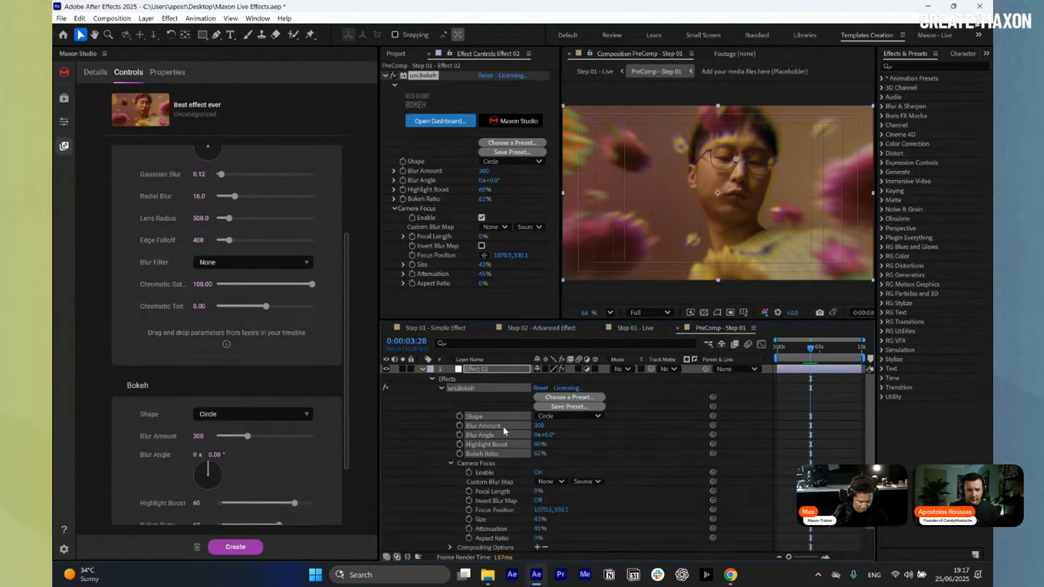
pyautogui.scroll(-1, 485, 447)
pyautogui.click(485, 446)
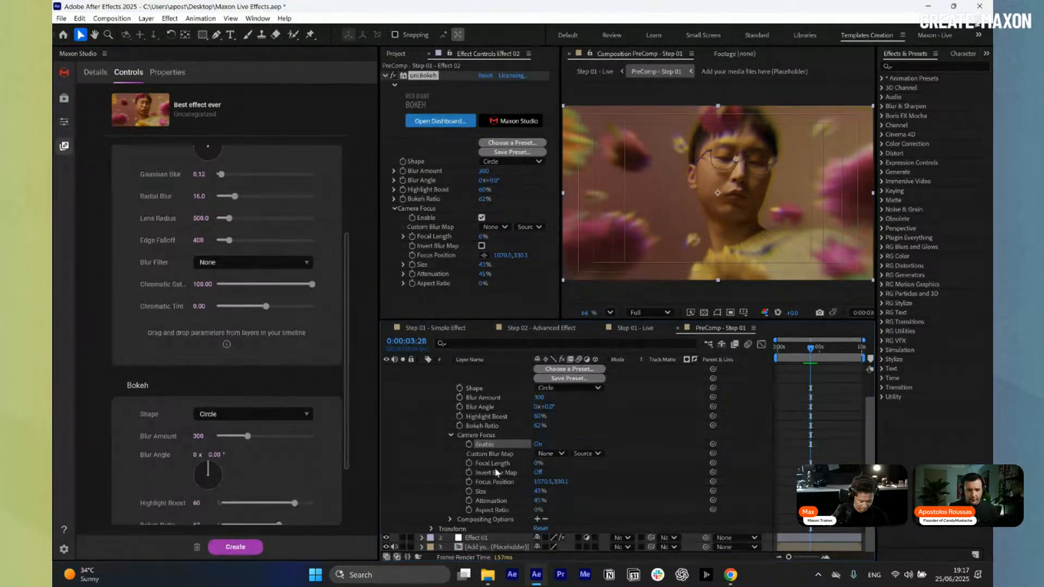
pyautogui.keyDown('ctrl'); pyautogui.click(498, 482); pyautogui.keyUp('ctrl')
pyautogui.keyDown('ctrl'); pyautogui.click(482, 491); pyautogui.keyUp('ctrl')
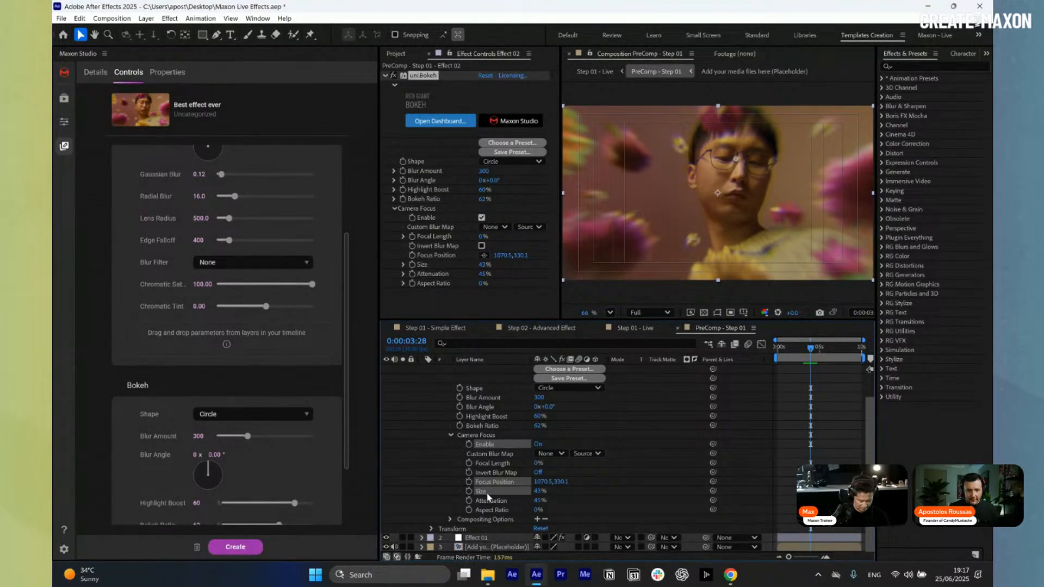
pyautogui.keyDown('ctrl'); pyautogui.click(492, 500); pyautogui.keyUp('ctrl')
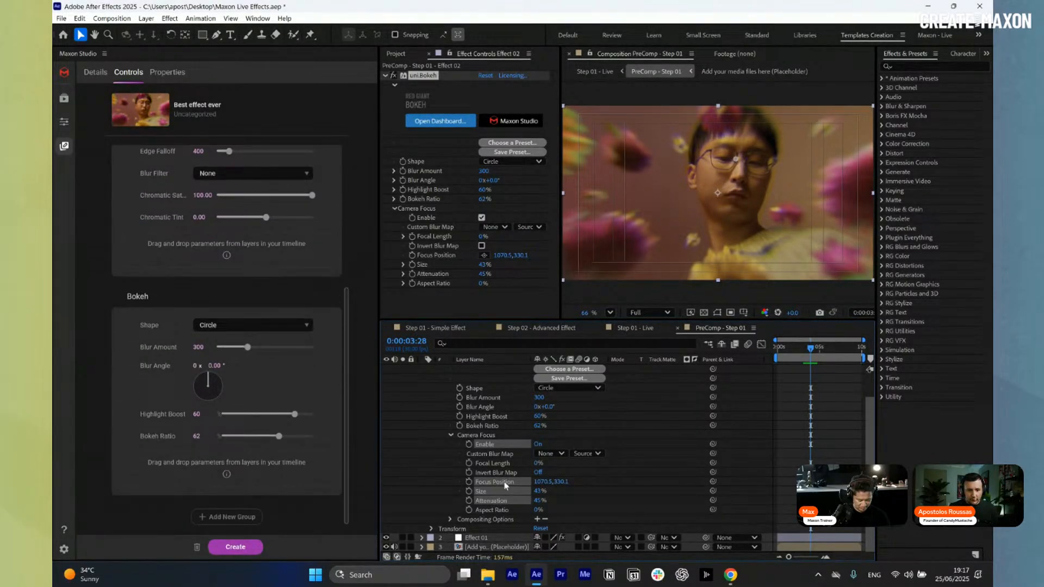
pyautogui.moveTo(505, 485); pyautogui.dragTo(191, 481)
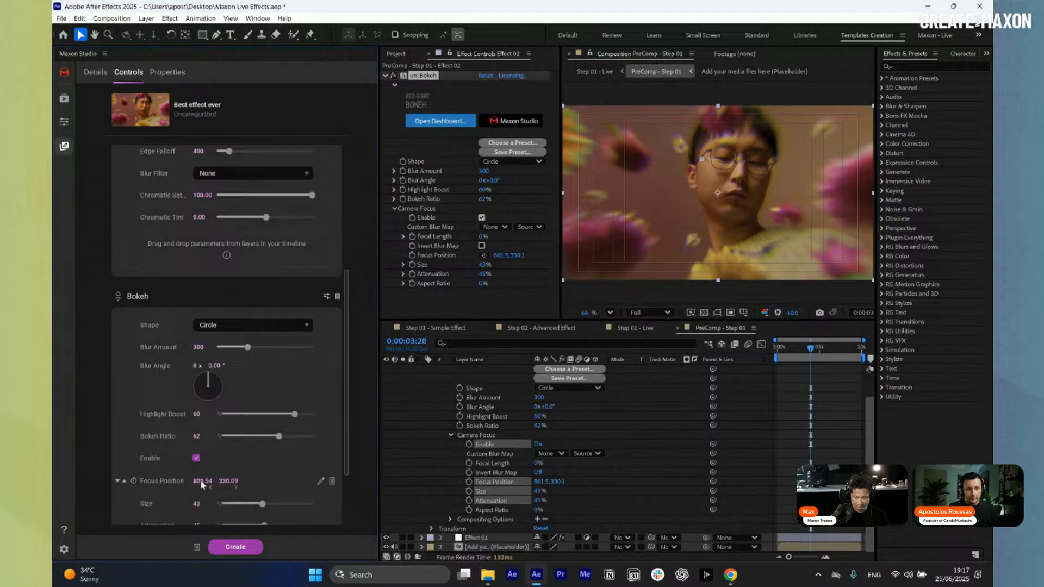
# Set the Bokeh group's Focus Position to about 666.54, 432.09 and look over both control groups
pyautogui.moveTo(202, 483)
pyautogui.mouseDown()
pyautogui.moveTo(181, 492)
pyautogui.moveTo(188, 481)
pyautogui.mouseUp()
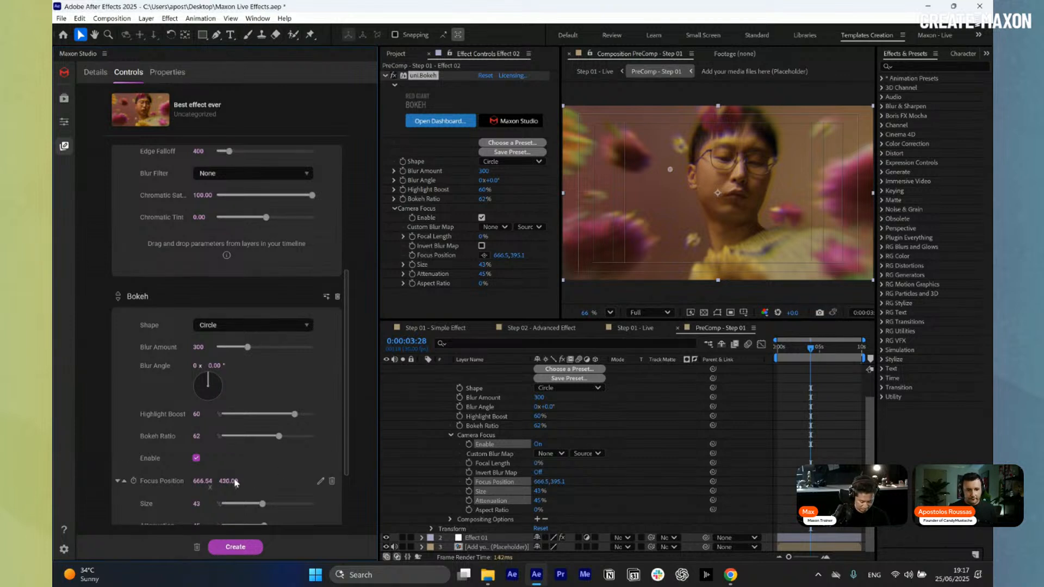
pyautogui.scroll(5, 310, 415)
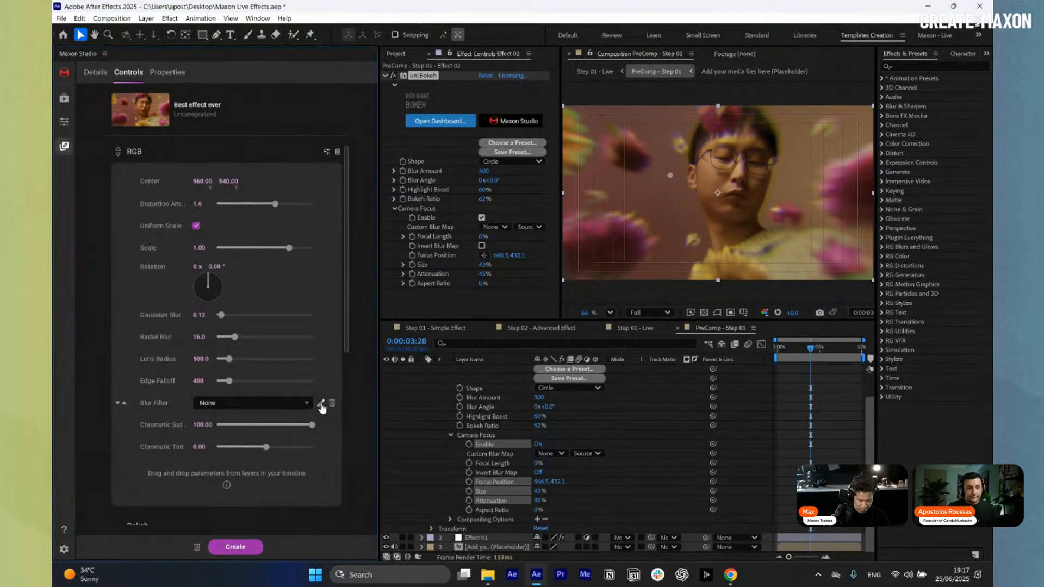
pyautogui.scroll(-5, 321, 408)
pyautogui.scroll(1, 511, 396)
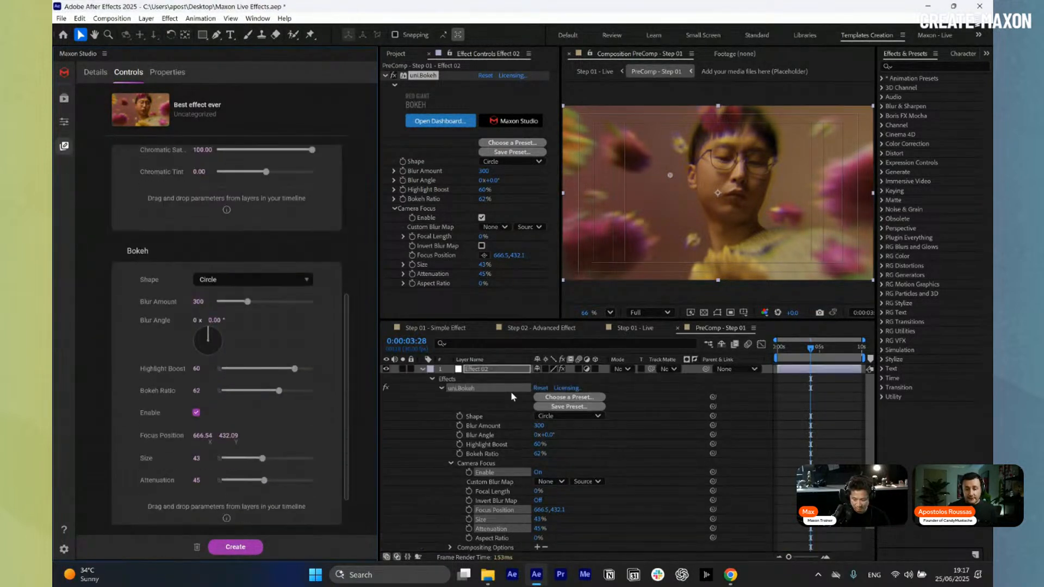
# Add a third control group to the capsule below Bokeh and name it Placeholder
pyautogui.click(423, 369)
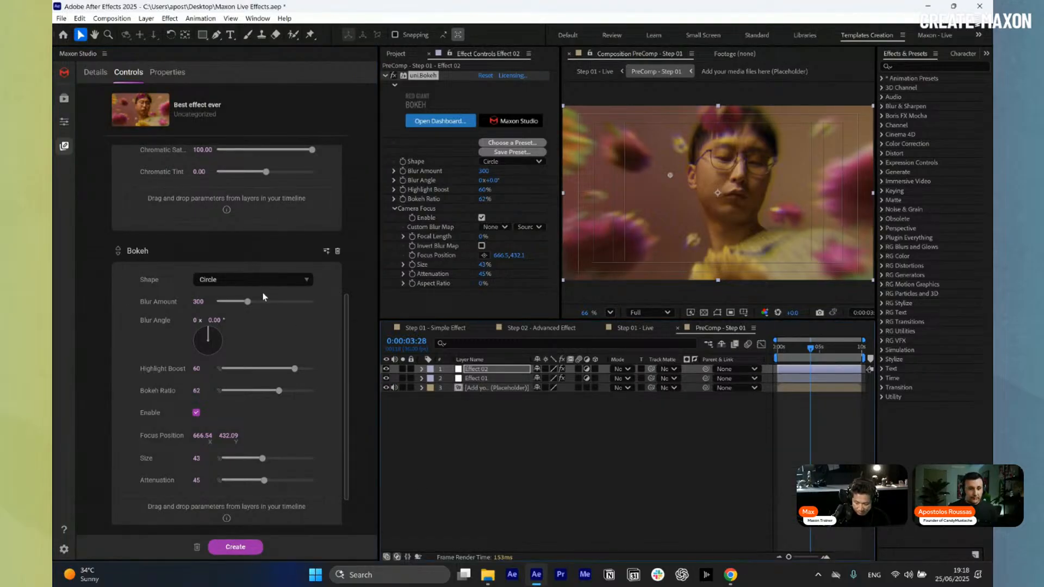
pyautogui.scroll(4, 258, 287)
pyautogui.scroll(-4, 255, 251)
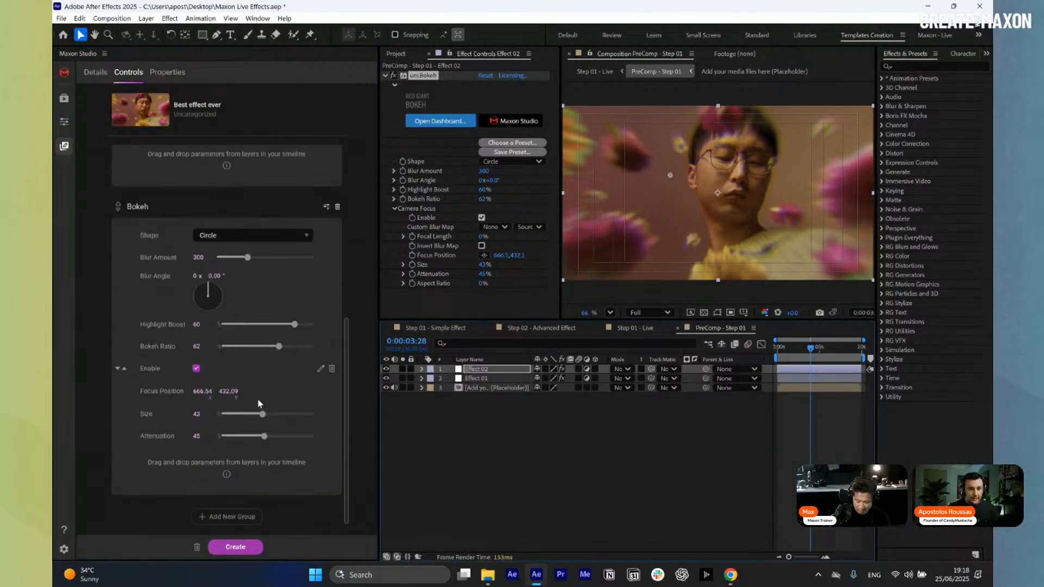
pyautogui.click(249, 522)
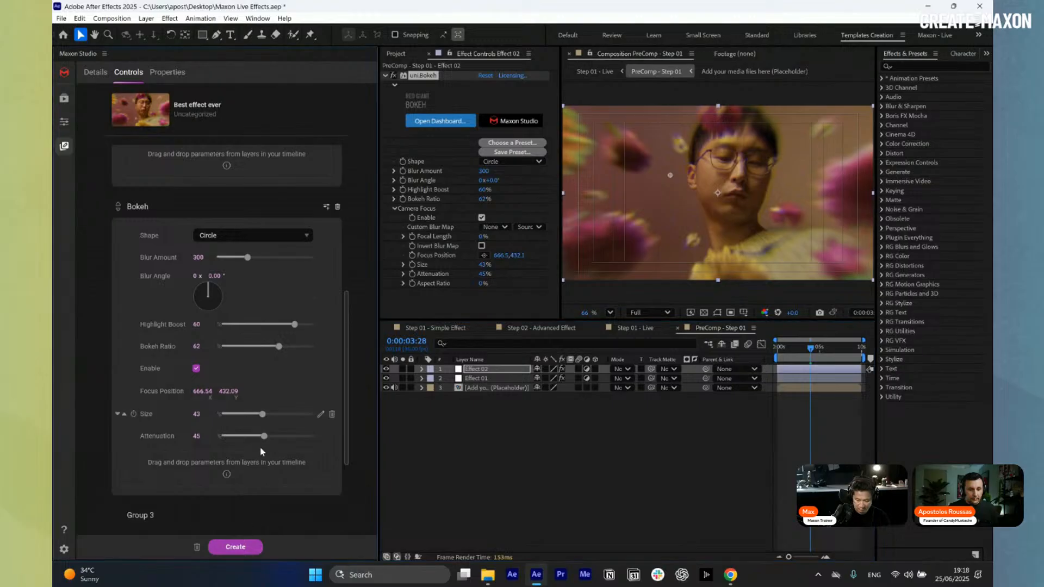
pyautogui.click(163, 387)
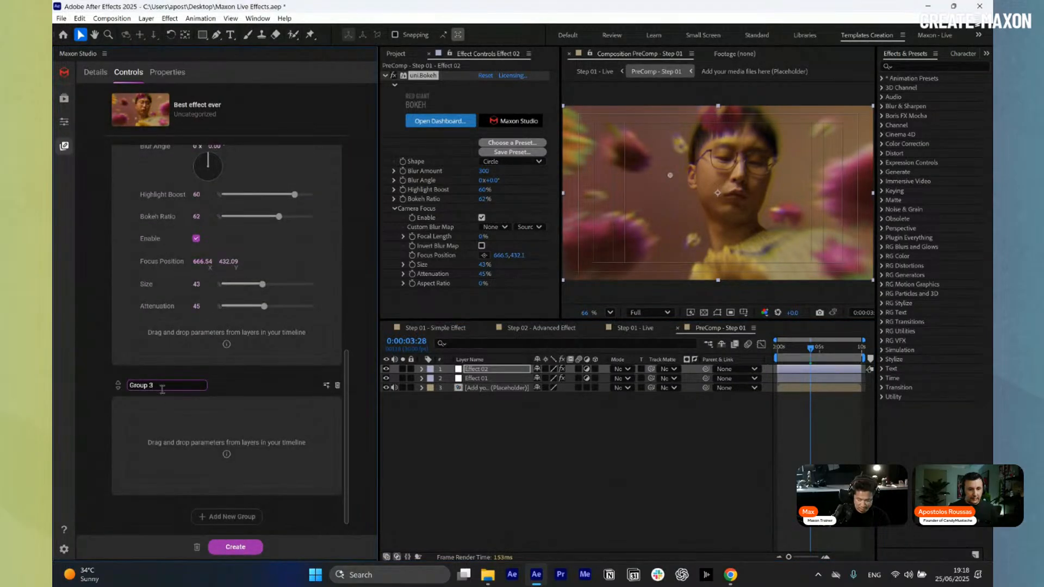
pyautogui.write('Placeholder')
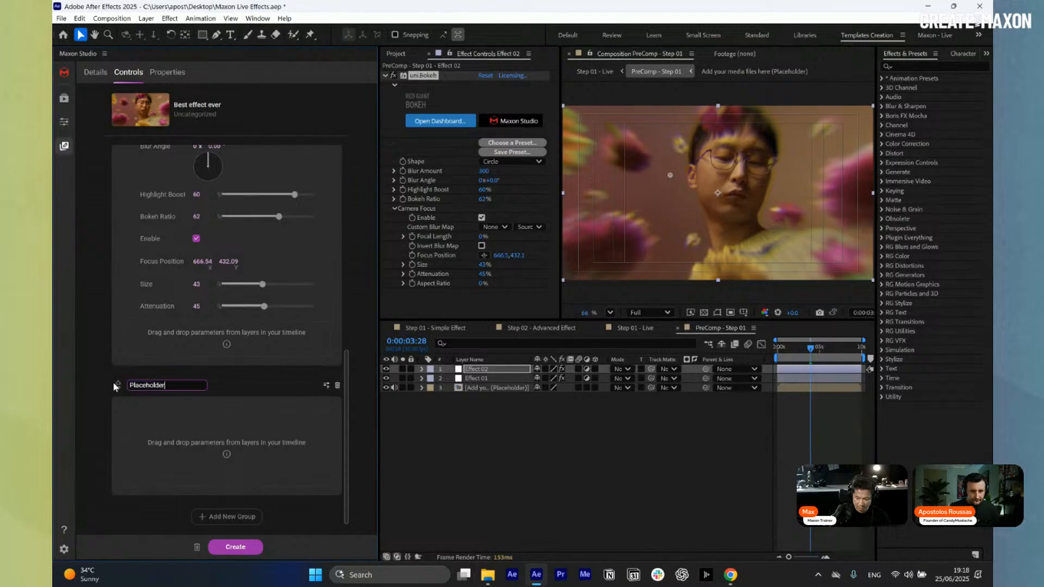
pyautogui.press('Return')
# Move the Placeholder group above the RGB group so it comes first in the capsule controls
pyautogui.click(118, 384)
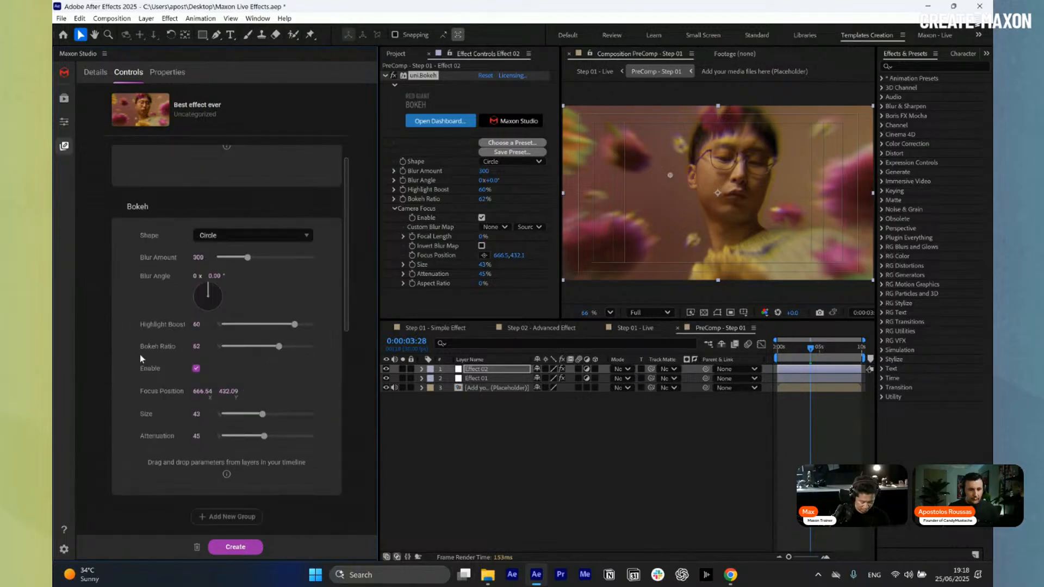
pyautogui.scroll(6, 139, 348)
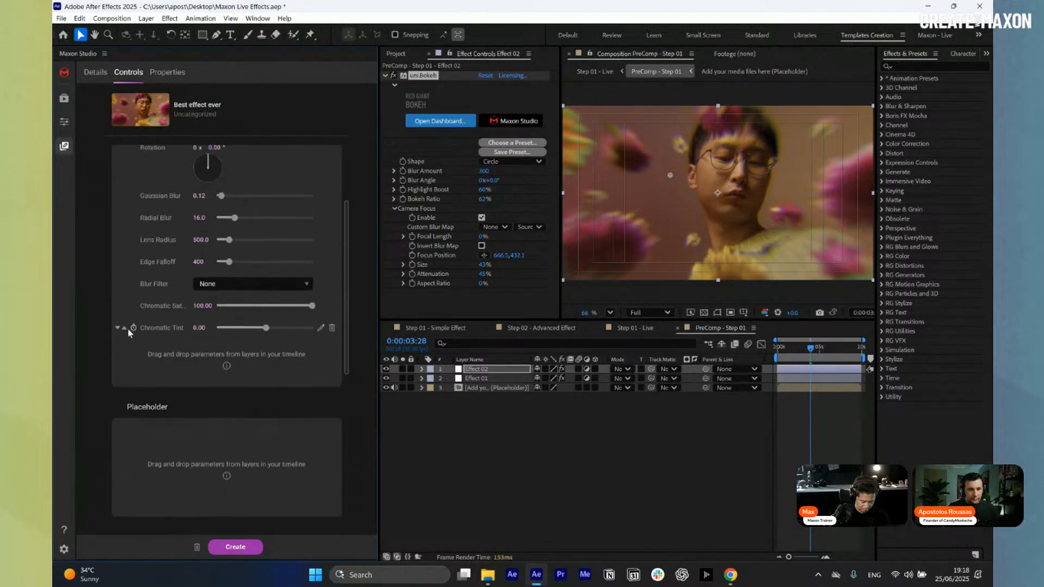
pyautogui.click(117, 405)
pyautogui.scroll(3, 152, 194)
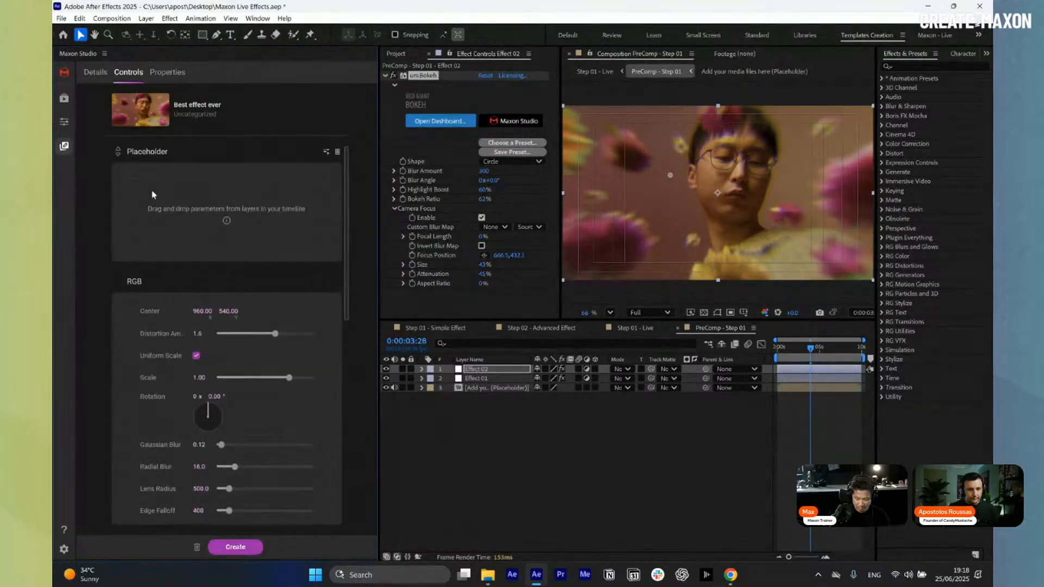
# Add the "Add your media files here (Placeholder)" layer to the Placeholder group as a media control
pyautogui.click(497, 391)
pyautogui.click(496, 389)
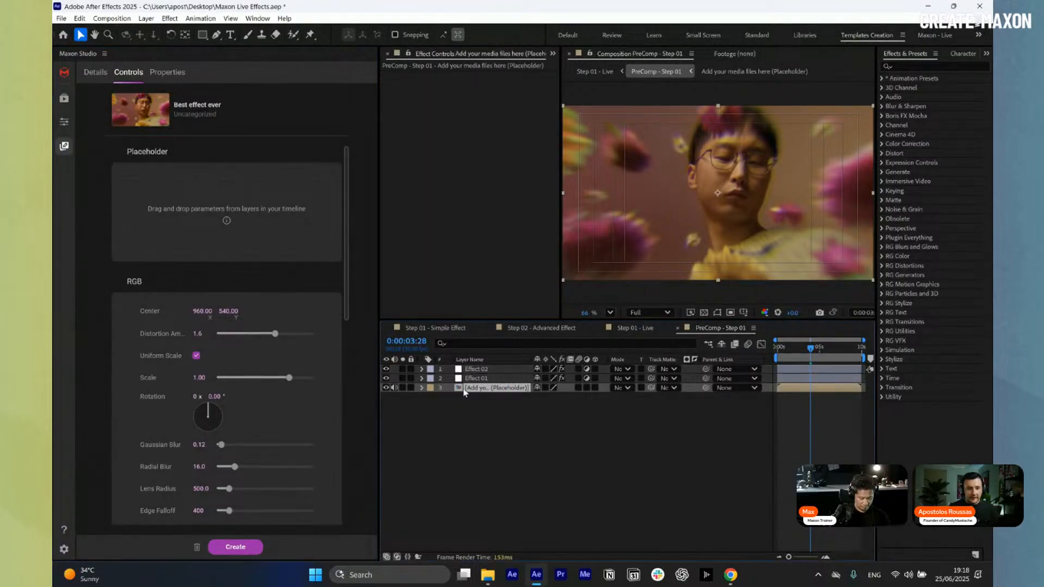
pyautogui.moveTo(495, 393); pyautogui.dragTo(221, 213)
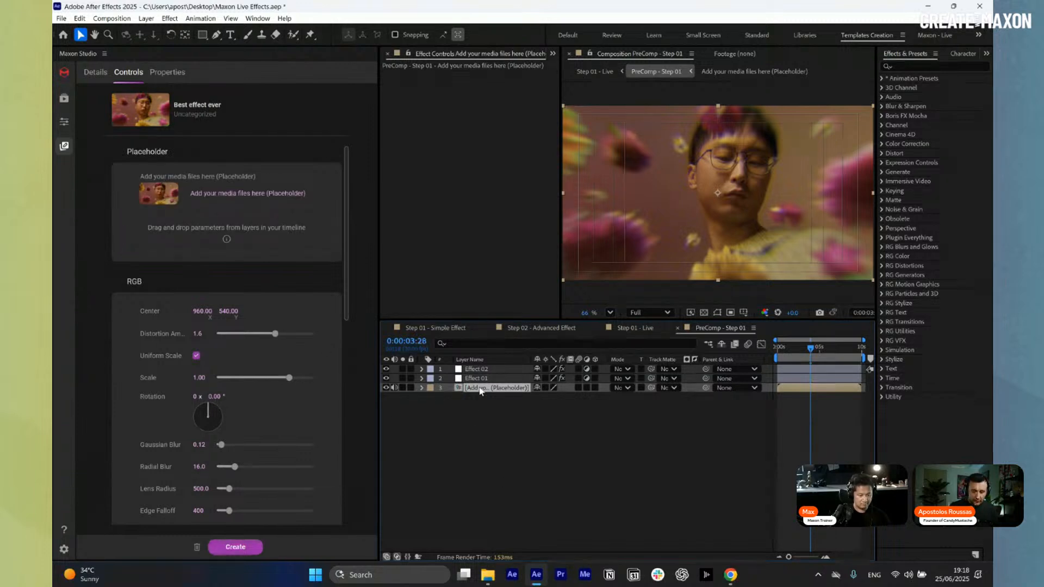
# Reveal the placeholder layer's Position, Scale, Rotation and Opacity and add all four to the Placeholder group
pyautogui.press('p')
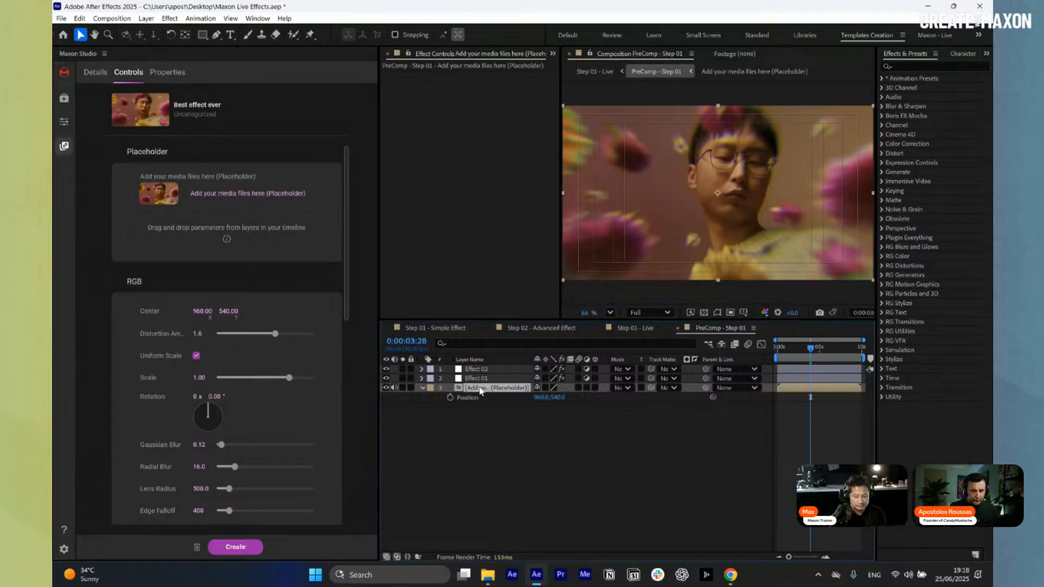
pyautogui.hotkey('shift', 's')
pyautogui.hotkey('shift', 'r')
pyautogui.hotkey('shift', 't')
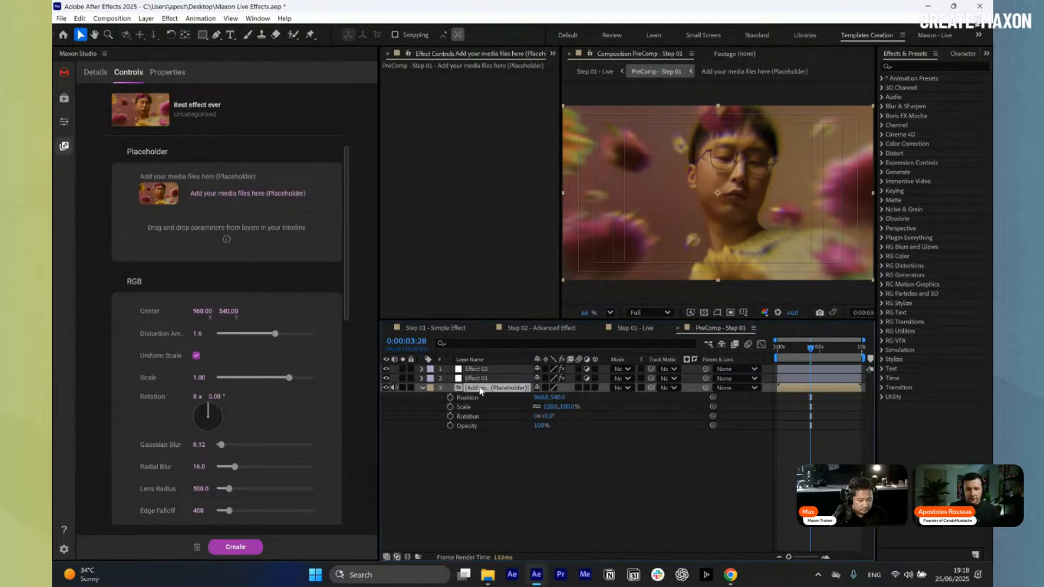
pyautogui.moveTo(503, 471)
pyautogui.mouseDown()
pyautogui.moveTo(467, 399)
pyautogui.moveTo(163, 234)
pyautogui.mouseUp()
pyautogui.click(532, 503)
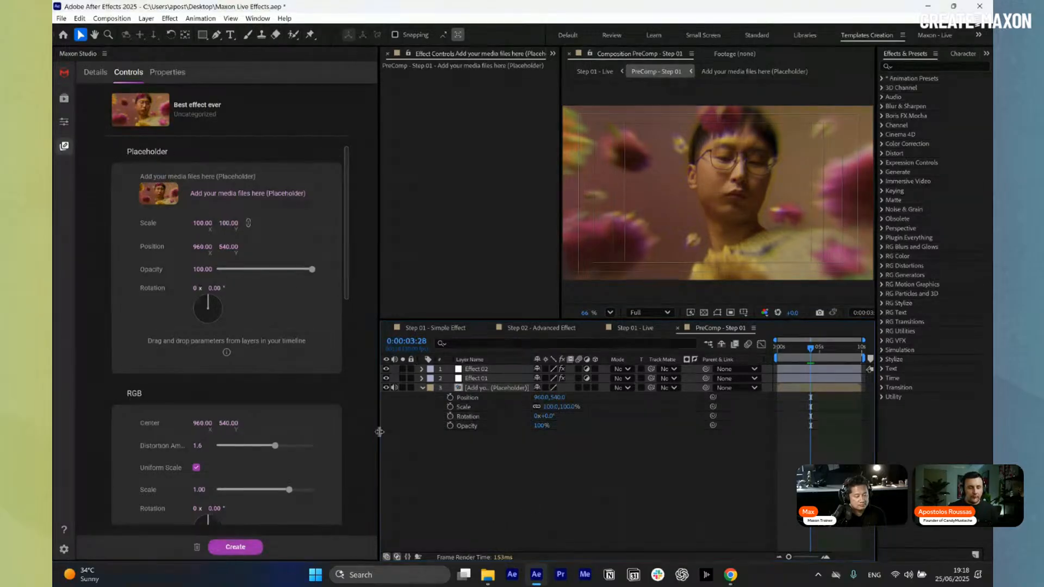
pyautogui.click(422, 388)
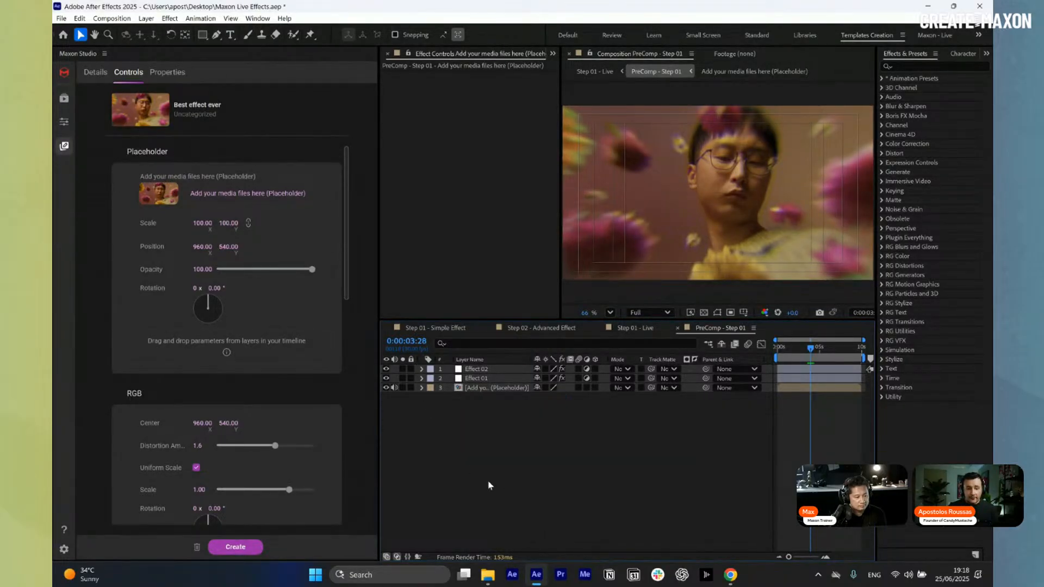
# Delete the Sample 02.mp4 layer inside the placeholder composition and refresh the capsule preview
pyautogui.doubleClick(495, 388)
pyautogui.click(500, 369)
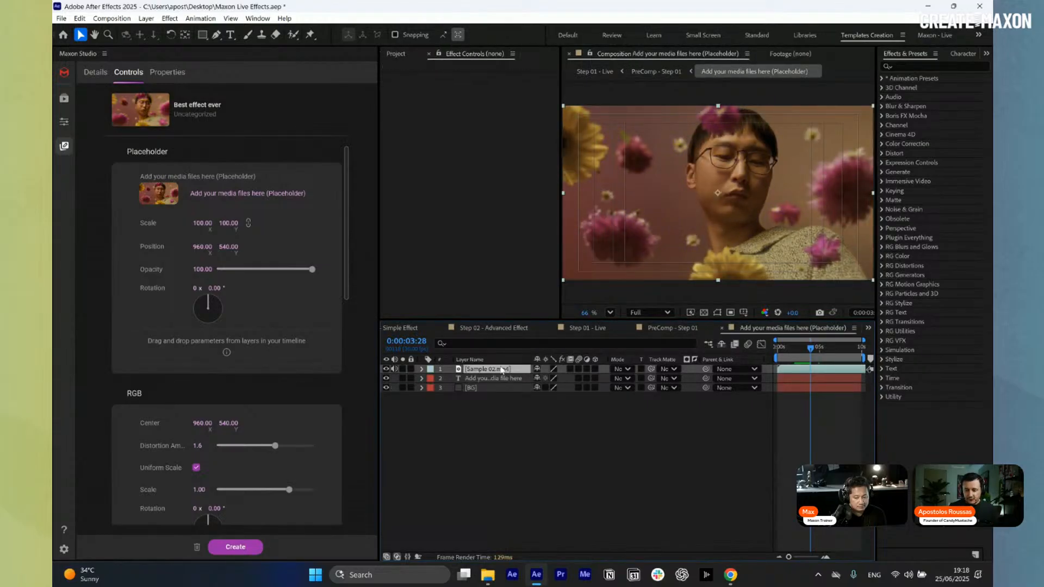
pyautogui.press('Delete')
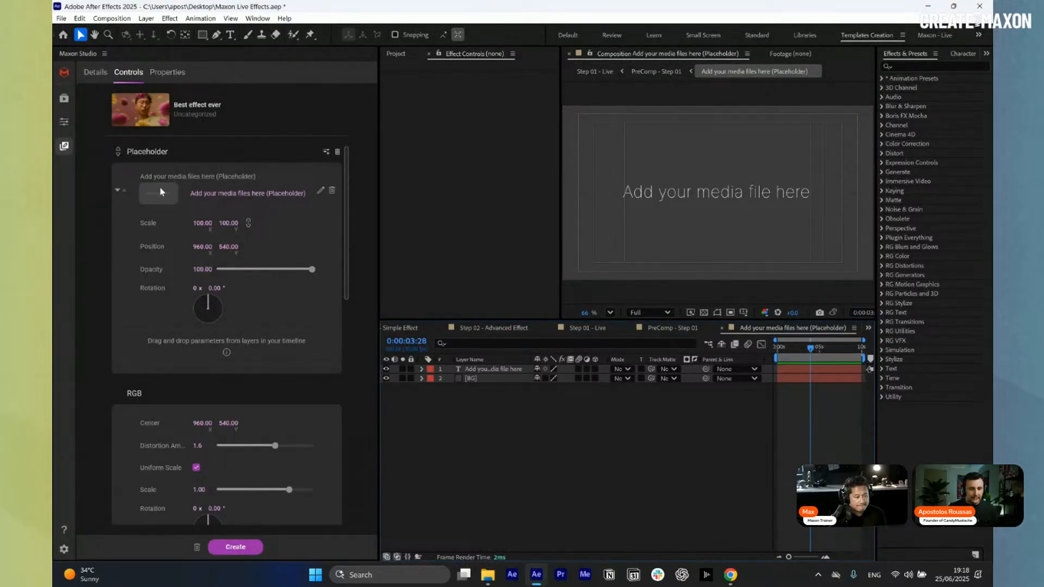
pyautogui.click(97, 77)
pyautogui.click(131, 73)
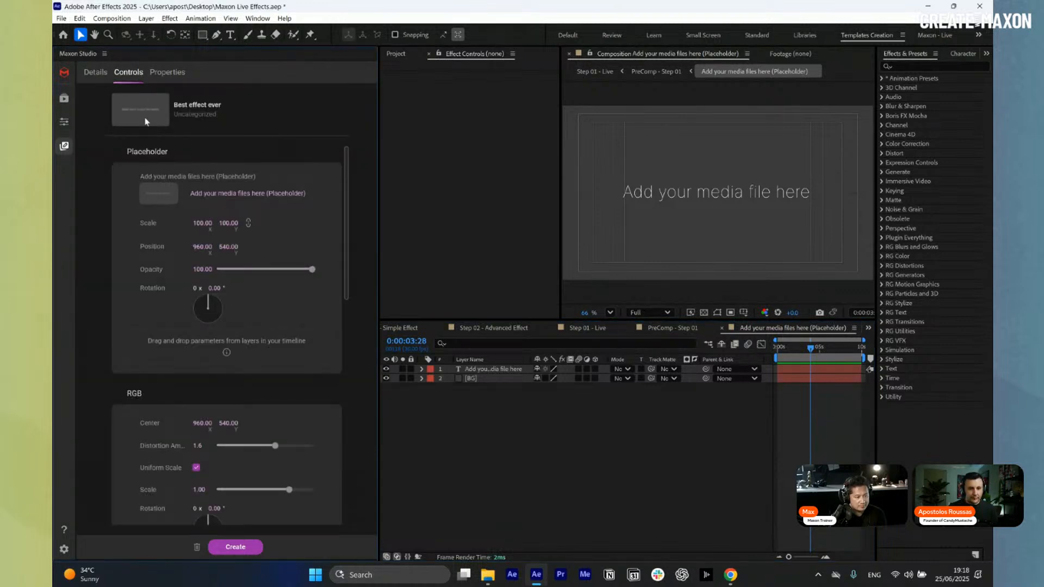
# Return to PreComp - Step 01 and create the capsule as Best effect ever in the Uncategorized category
pyautogui.click(679, 329)
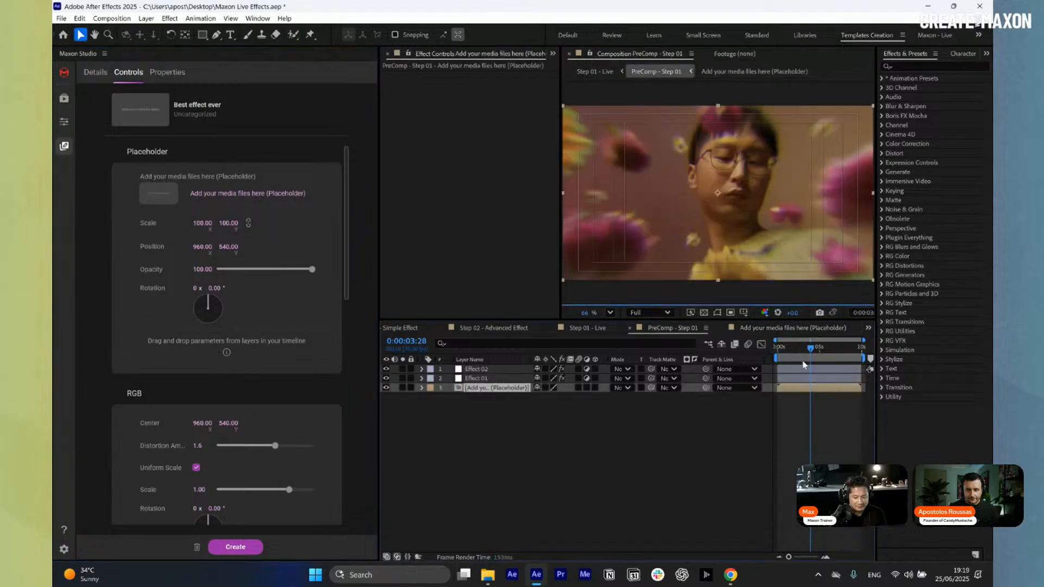
pyautogui.click(242, 548)
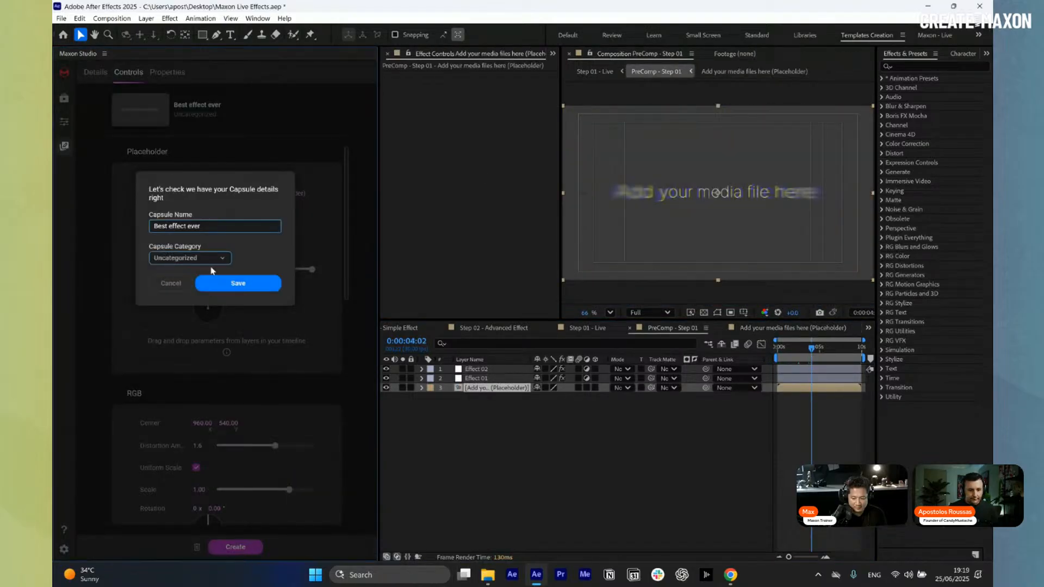
pyautogui.click(232, 283)
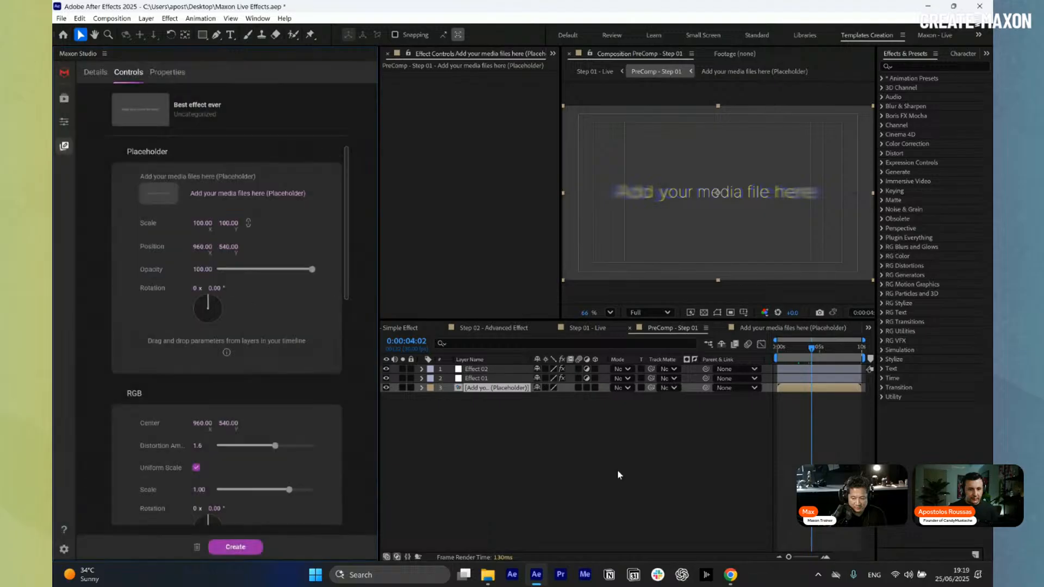
pyautogui.click(215, 257)
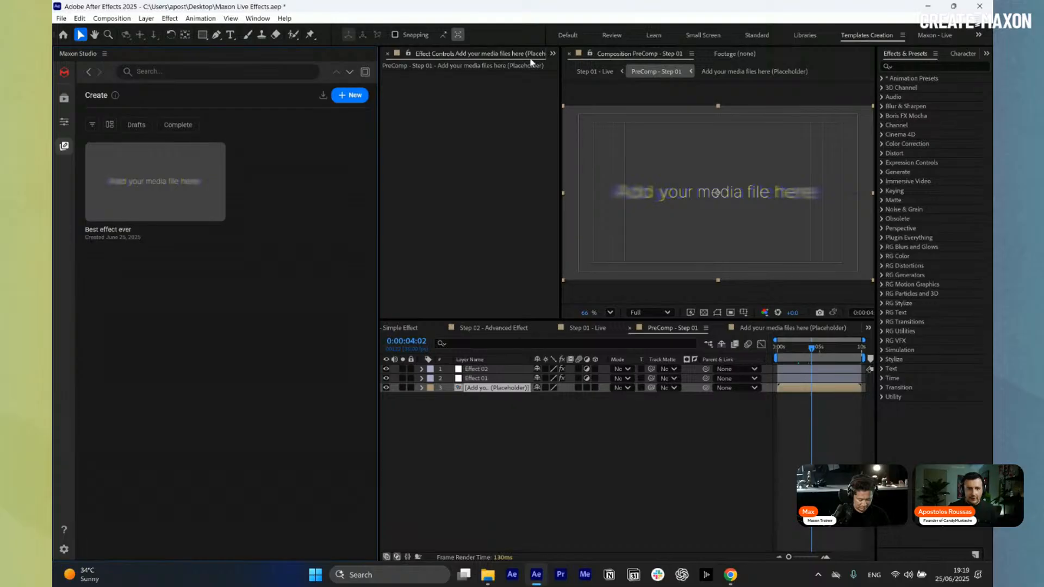
# Create a new 1920 x 1080, 30 fps composition named Test Step 01
pyautogui.click(552, 54)
pyautogui.click(565, 70)
pyautogui.click(410, 299)
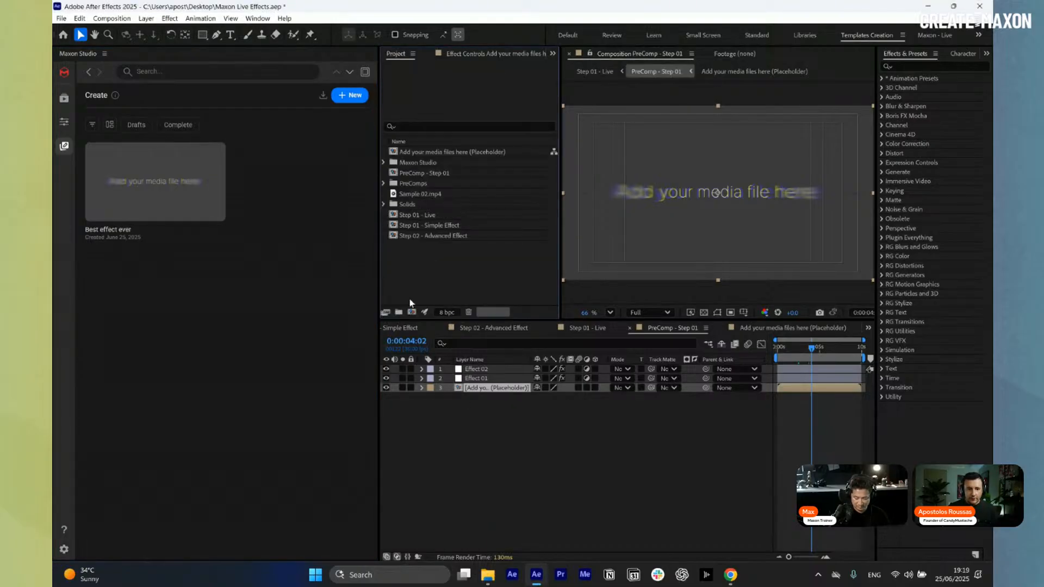
pyautogui.click(412, 312)
pyautogui.write('Test Ste')
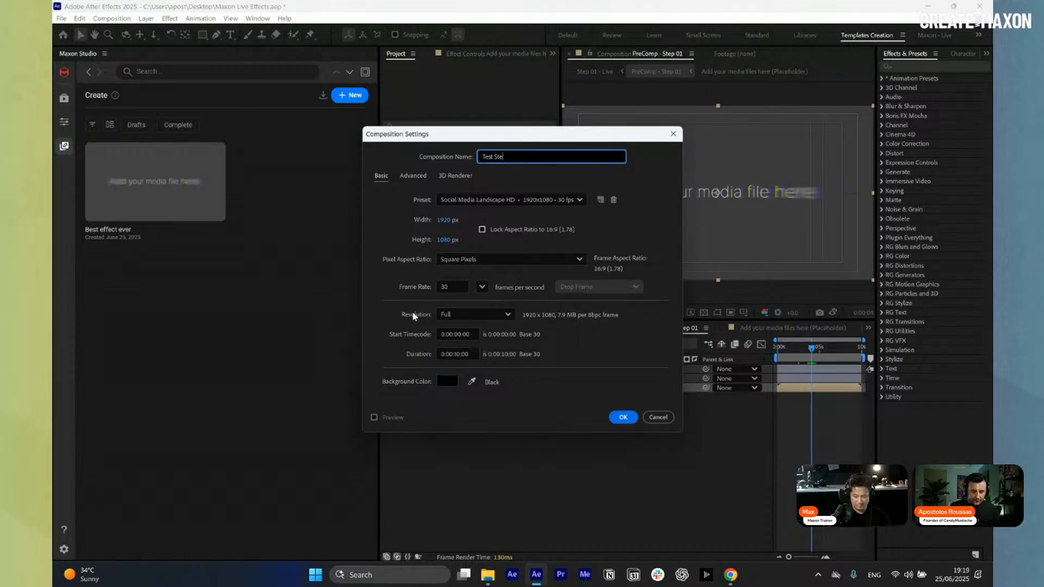
pyautogui.write('p 01')
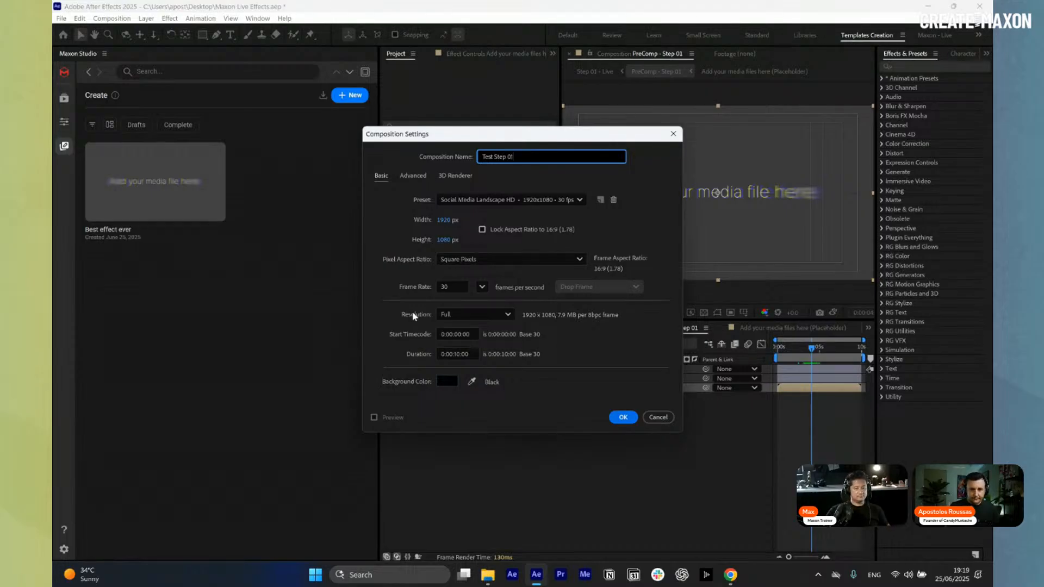
pyautogui.press('Return')
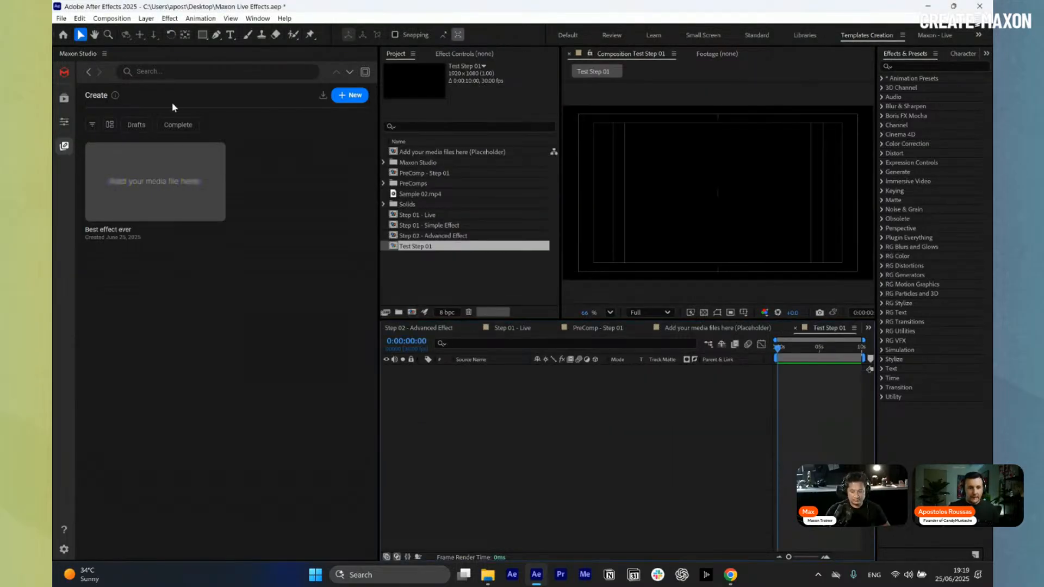
# Filter the capsule library to My Capsules and show it across all capsule categories
pyautogui.click(64, 98)
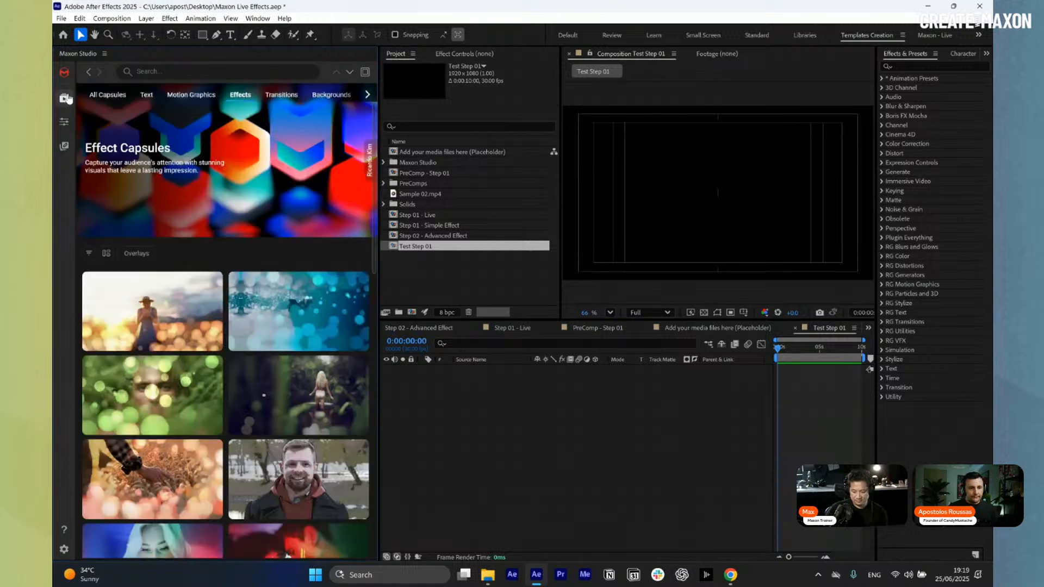
pyautogui.click(65, 144)
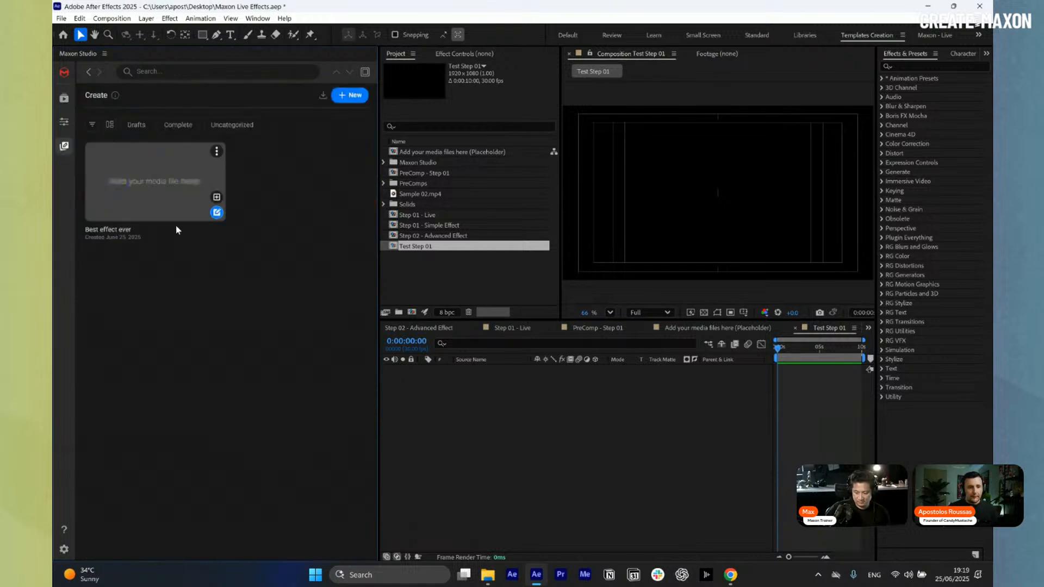
pyautogui.click(64, 100)
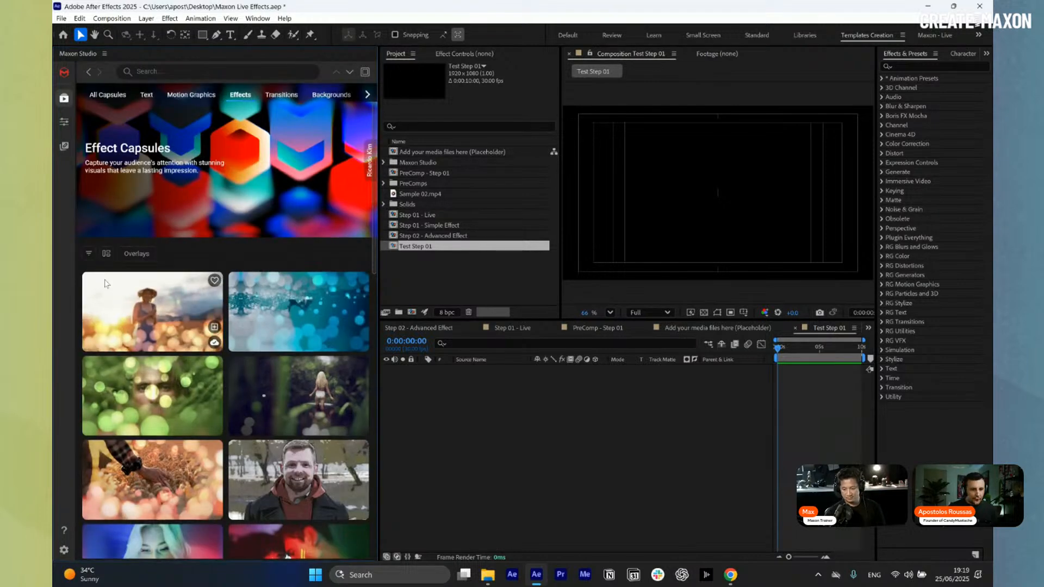
pyautogui.click(89, 256)
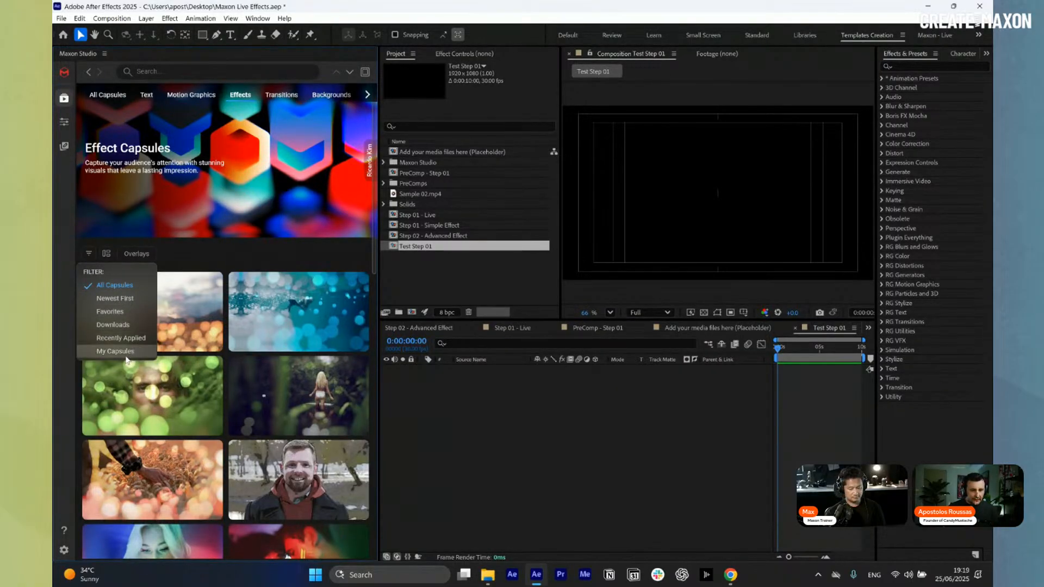
pyautogui.click(125, 354)
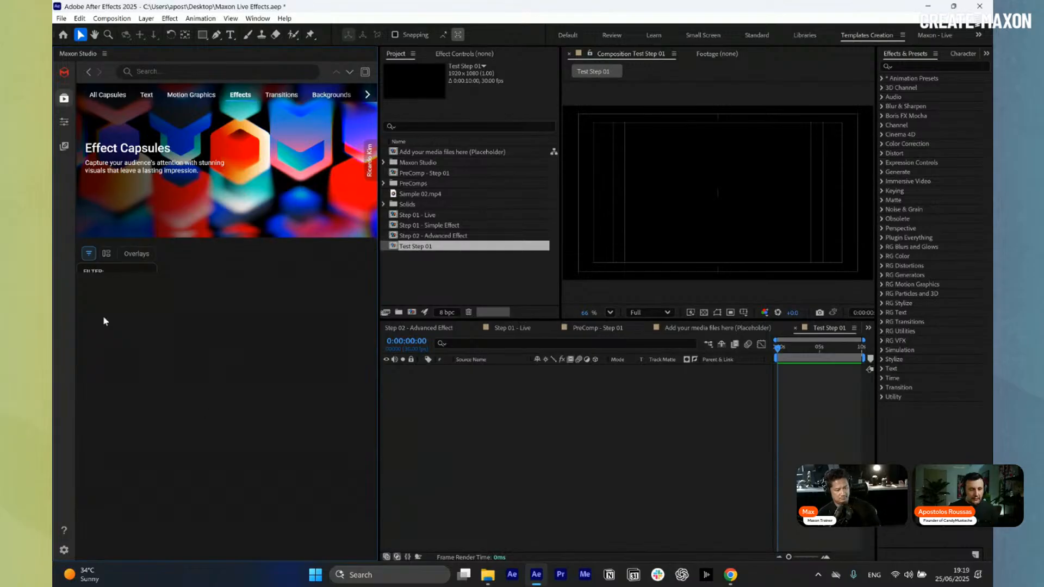
pyautogui.click(89, 254)
pyautogui.click(89, 254)
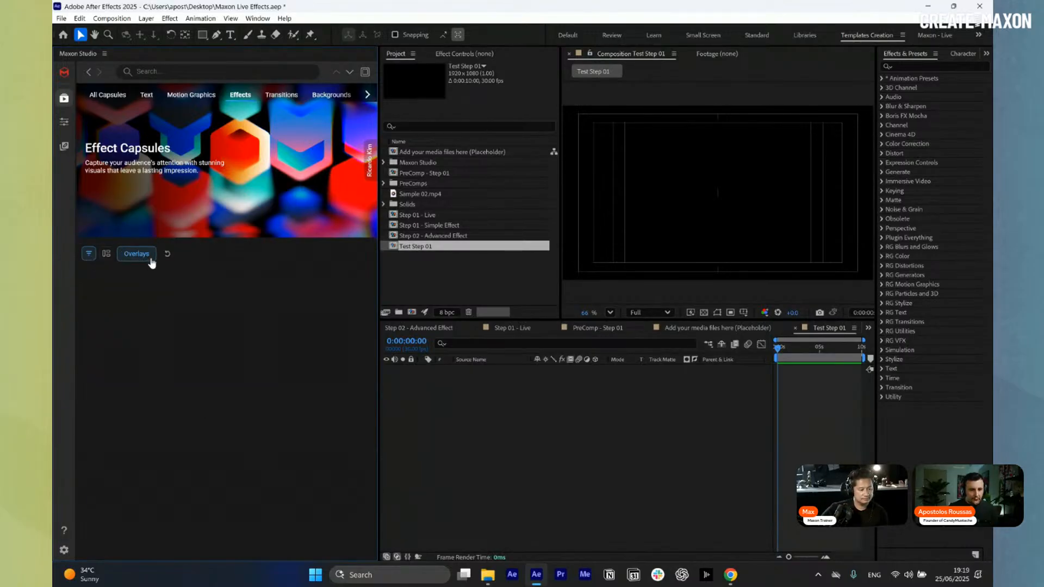
pyautogui.click(106, 96)
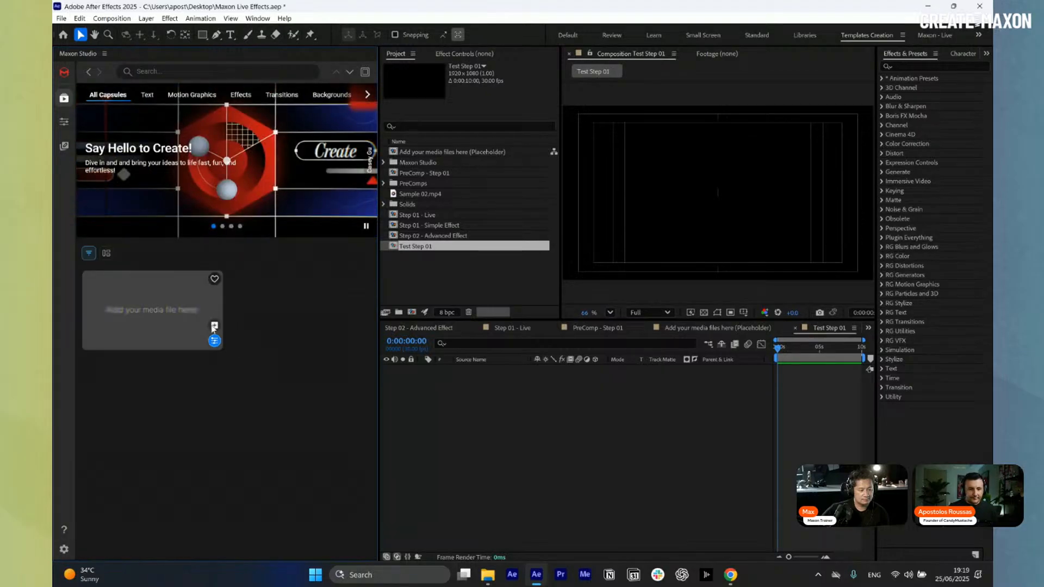
# Apply the Best effect ever capsule to Test Step 01, preview it at 0:00:04:05 and open its applied controls
pyautogui.click(215, 326)
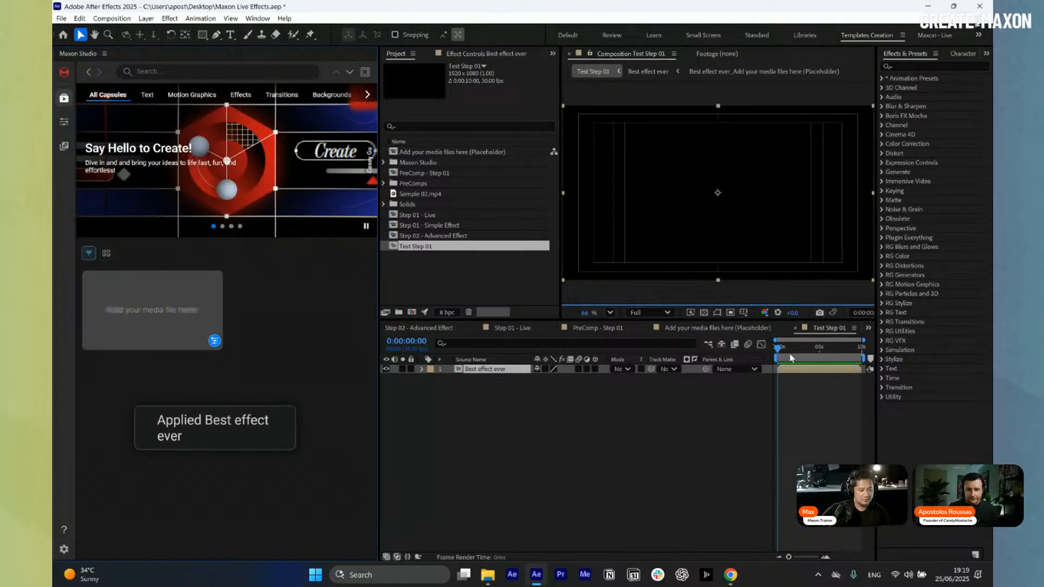
pyautogui.click(812, 351)
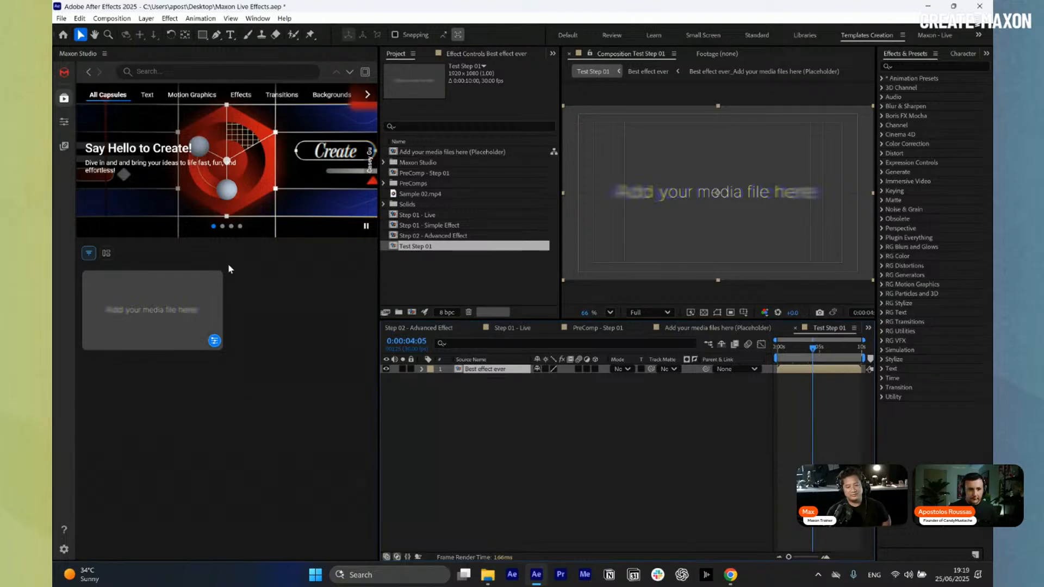
pyautogui.click(69, 127)
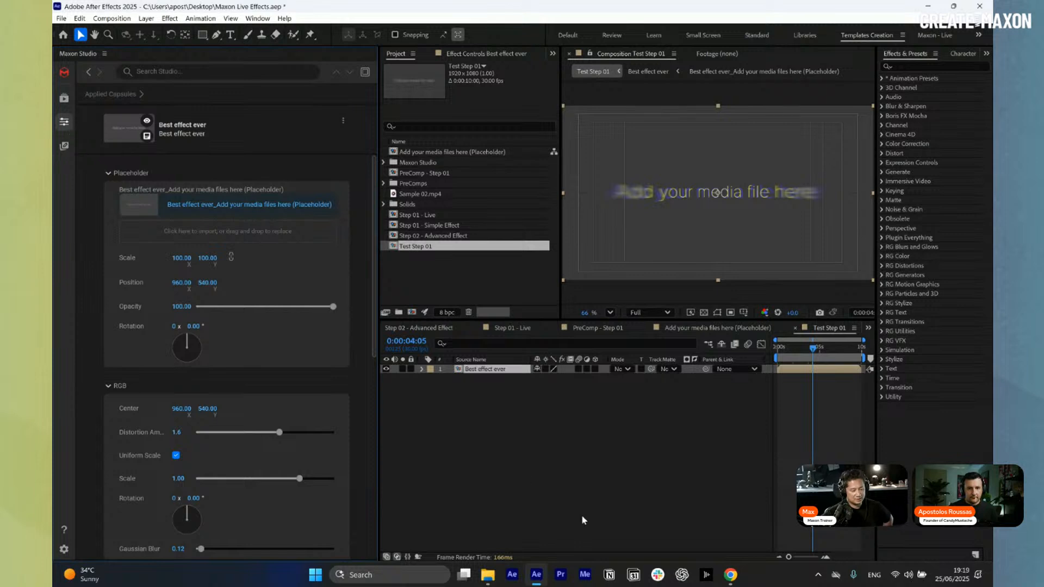
# Import Sample 03.mp4 from the Footage folder as the media of the Best effect ever capsule's placeholder
pyautogui.click(487, 574)
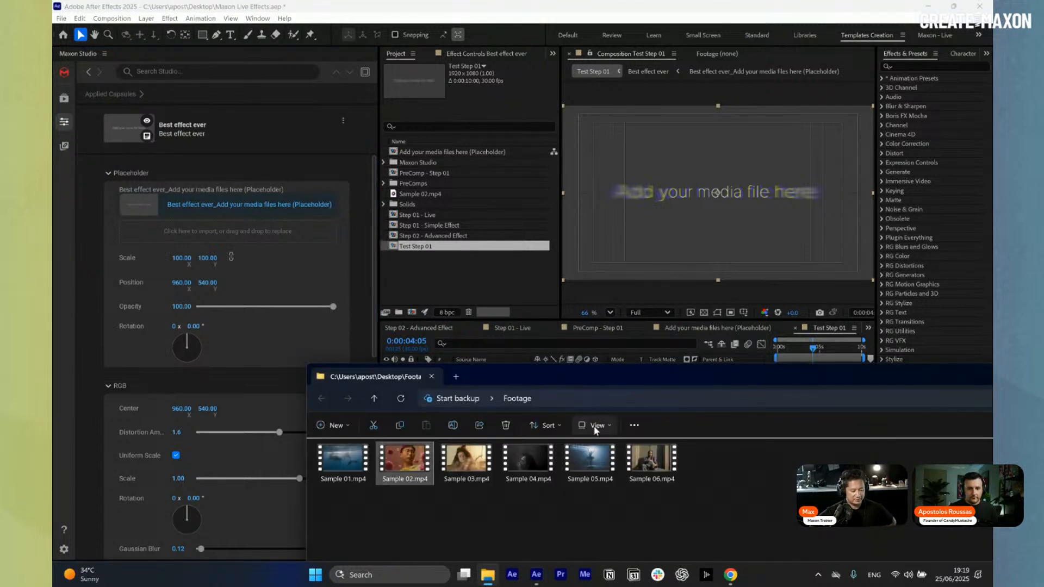
pyautogui.moveTo(602, 375); pyautogui.dragTo(641, 429)
pyautogui.moveTo(513, 511); pyautogui.dragTo(211, 233)
pyautogui.click(569, 394)
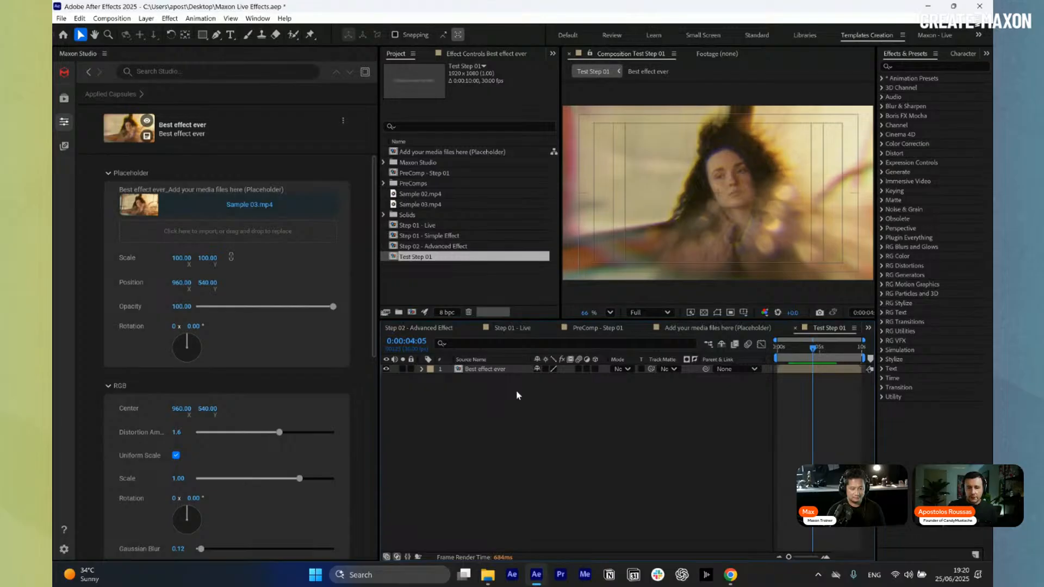
# Open the Best effect ever composition and set the Chromatic Aberration Distortion Amount on its Effect 01 layer to 1.0
pyautogui.doubleClick(505, 370)
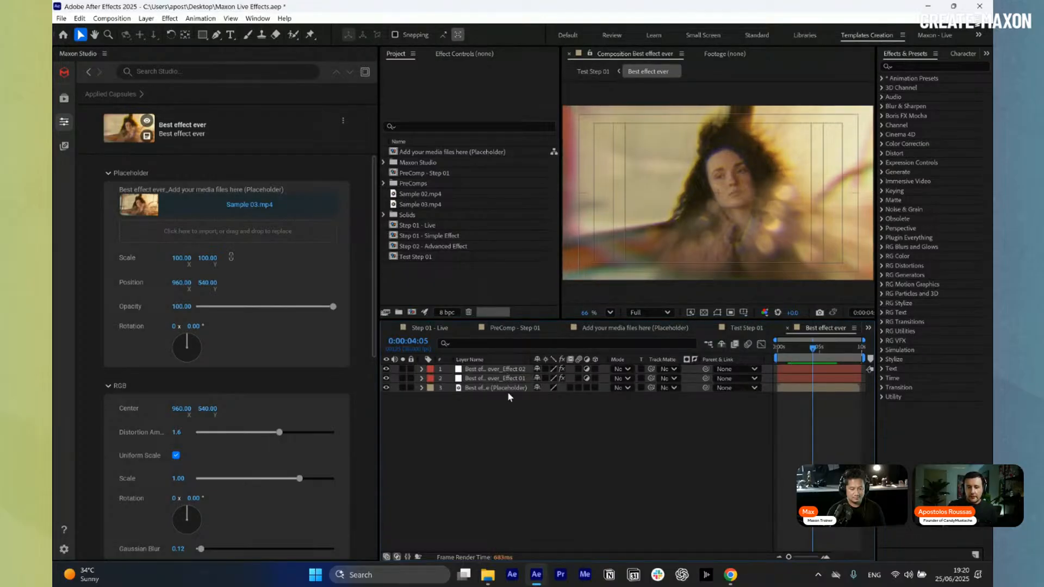
pyautogui.click(499, 379)
pyautogui.click(474, 53)
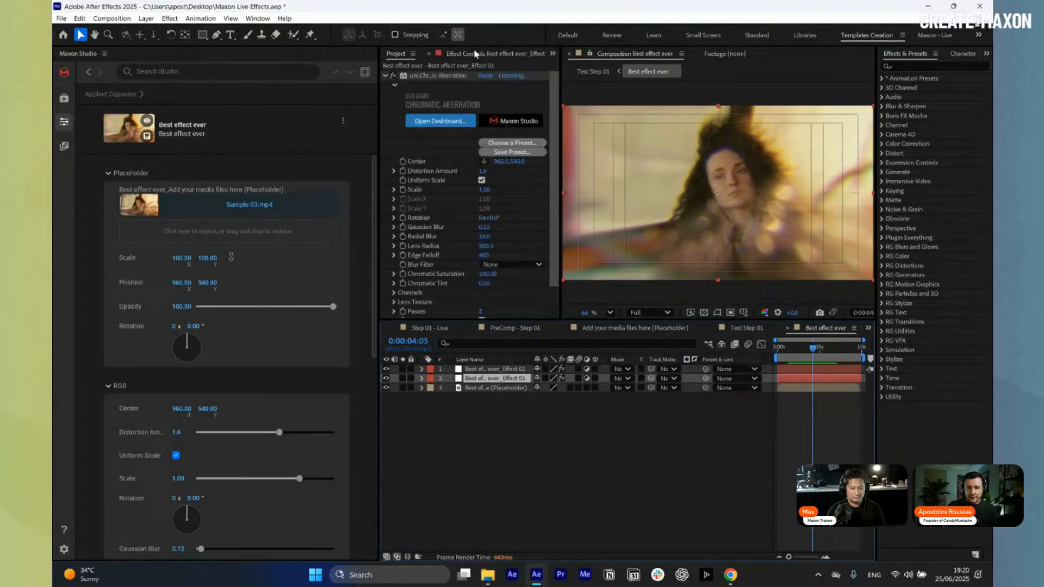
pyautogui.click(483, 171)
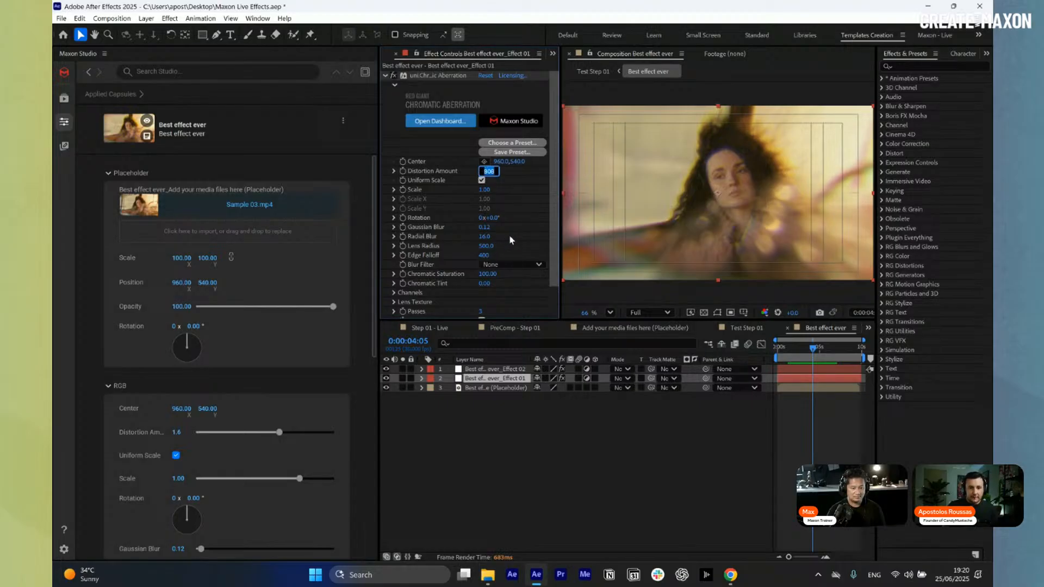
pyautogui.write('1')
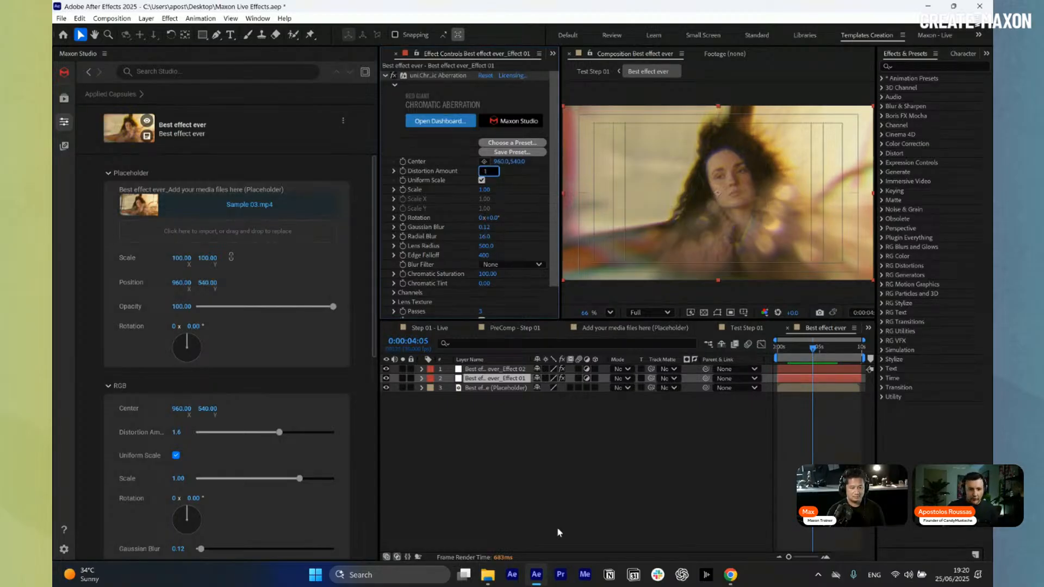
pyautogui.press('Return')
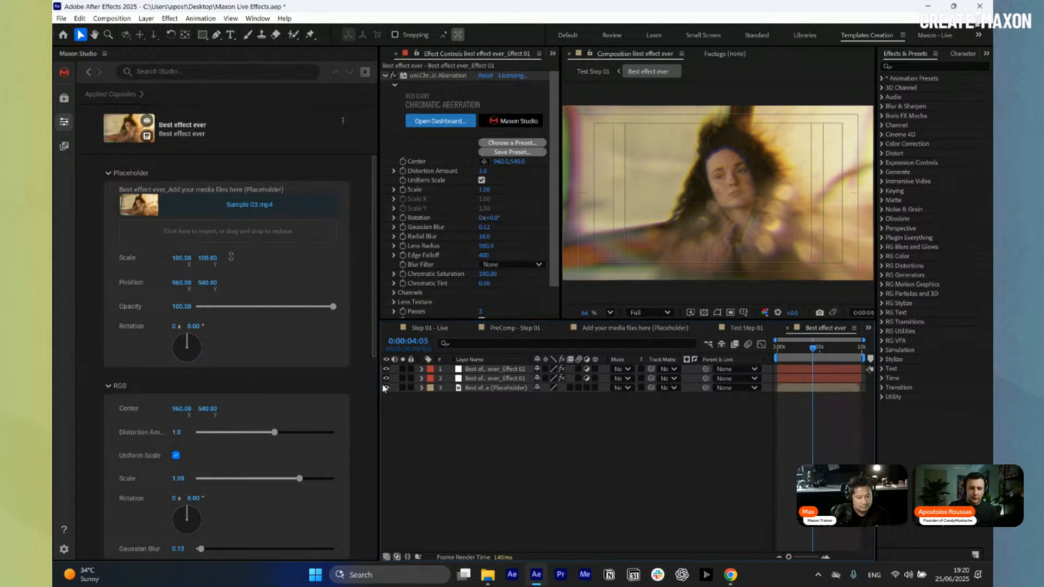
# Compare the image with the effect layers hidden and shown, and review the capsule's controls at 0:00:03:12
pyautogui.moveTo(386, 369); pyautogui.dragTo(385, 370)
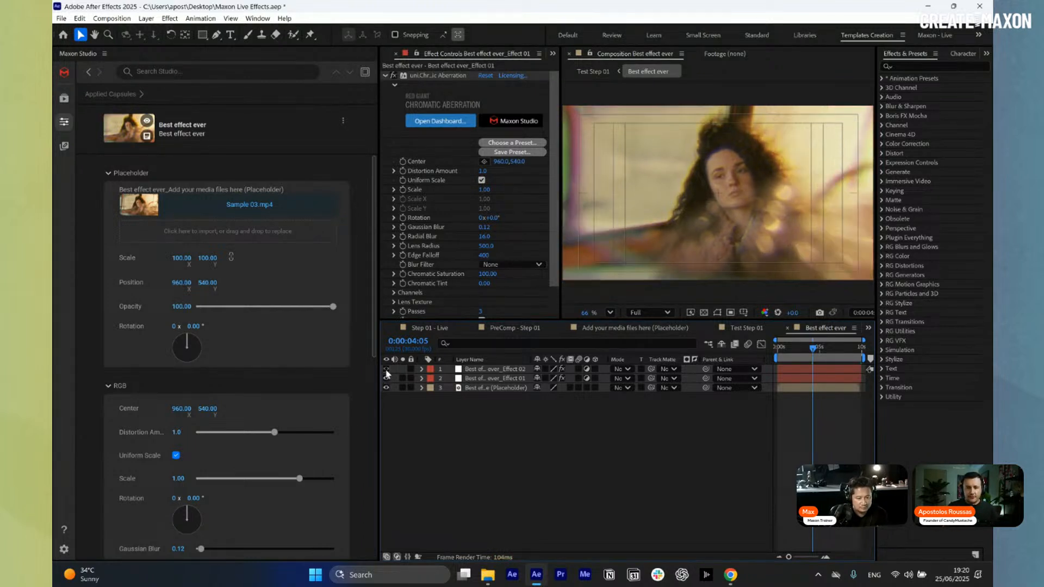
pyautogui.click(806, 349)
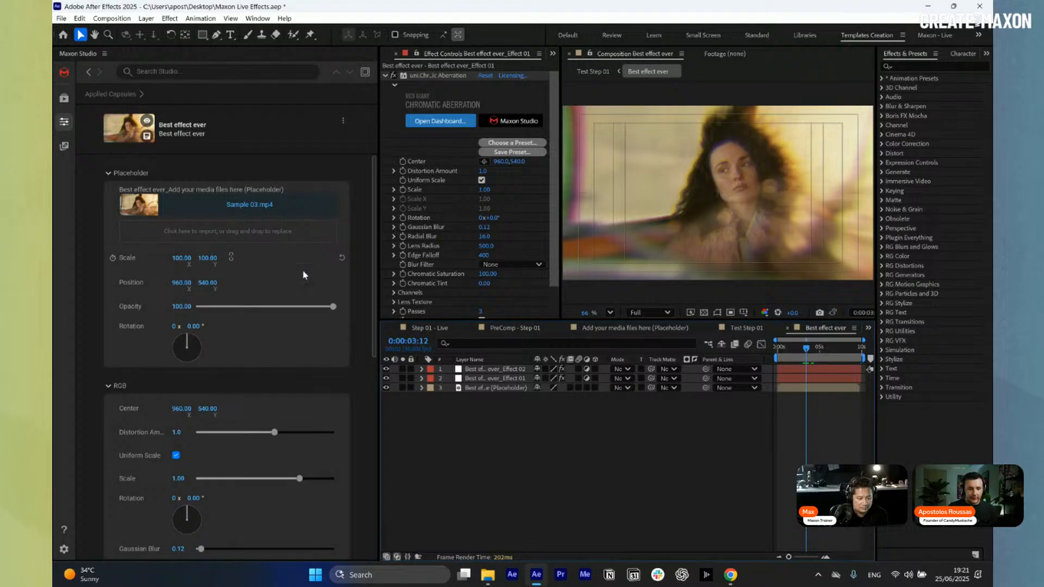
pyautogui.scroll(-5, 293, 306)
pyautogui.moveTo(372, 416); pyautogui.dragTo(377, 255)
pyautogui.click(545, 449)
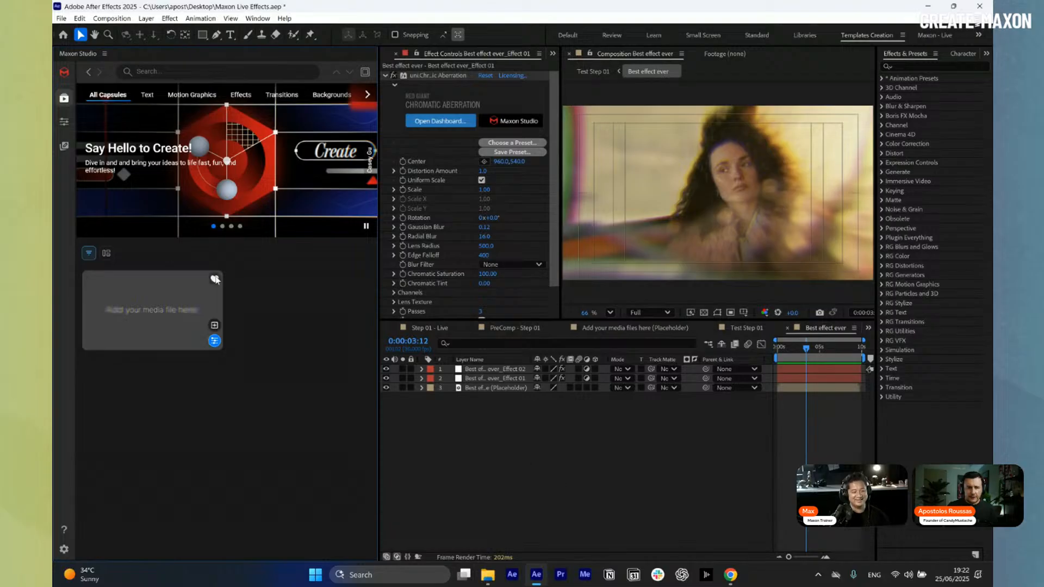
# Reset the capsule library filter to All Capsules and reopen the applied controls of Best effect ever
pyautogui.click(89, 254)
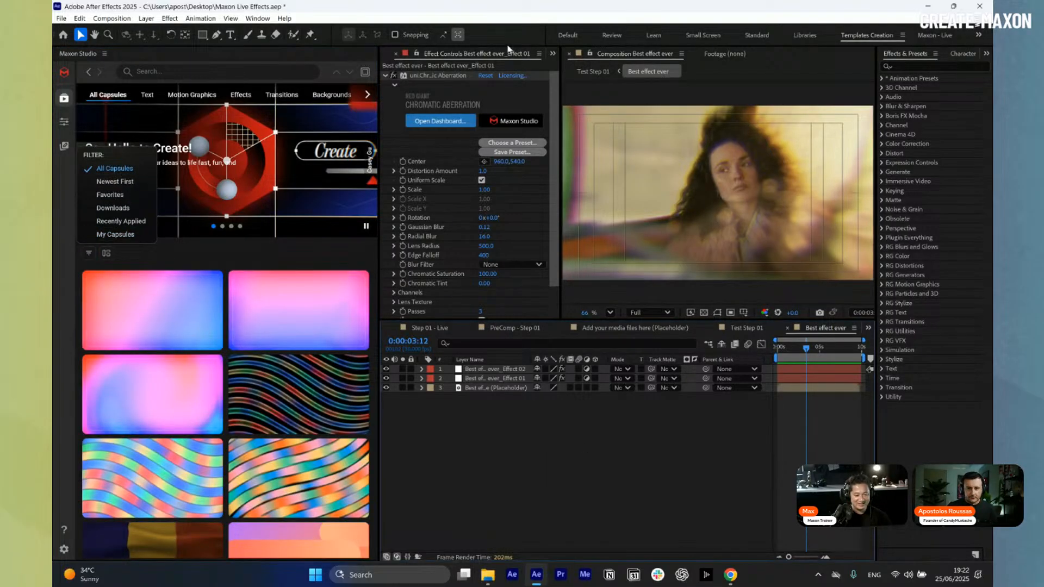
pyautogui.click(552, 53)
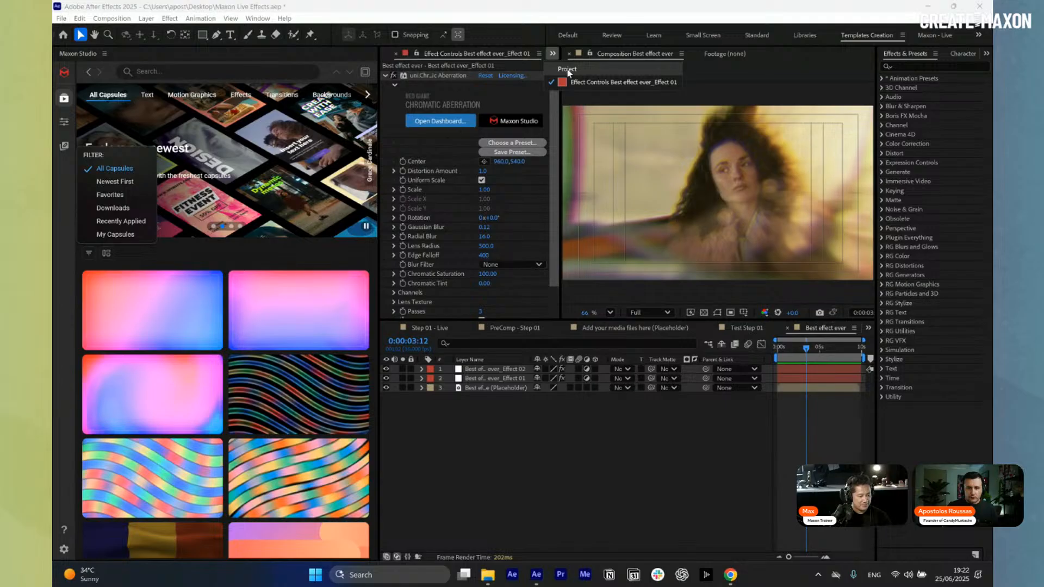
pyautogui.click(572, 525)
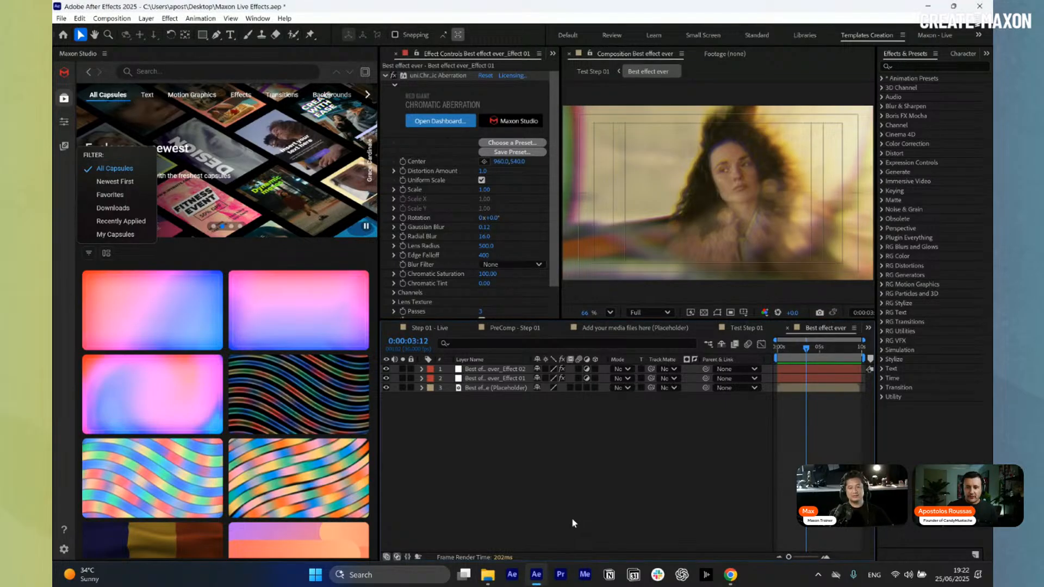
pyautogui.click(63, 126)
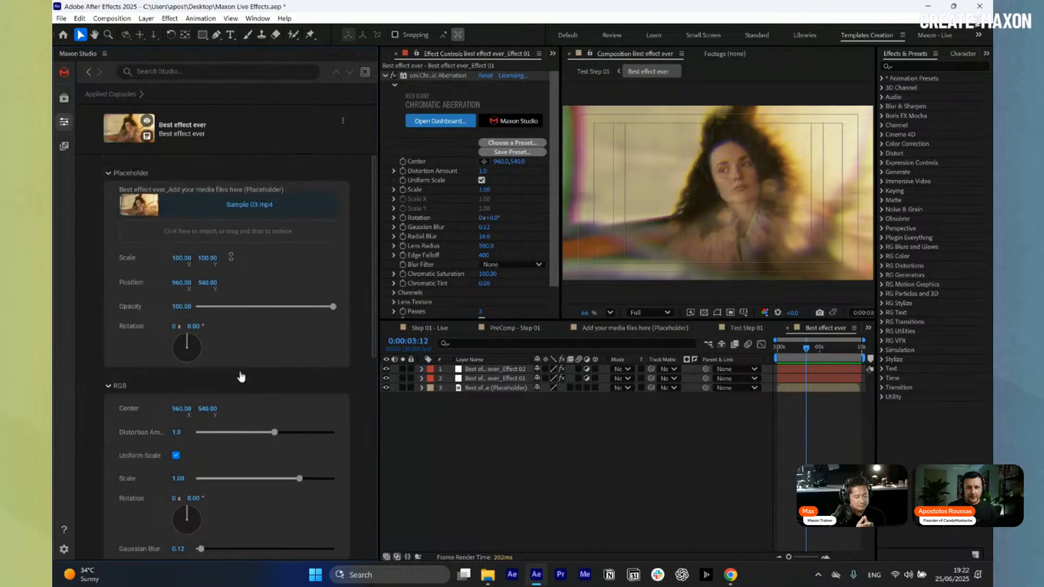
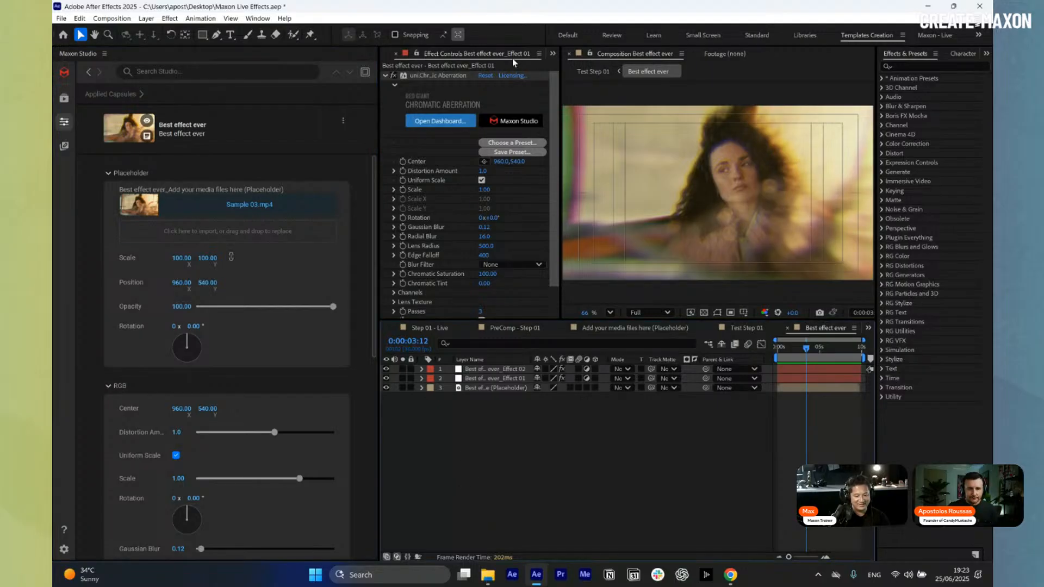
# Create a new 1920 x 1080, 30 fps, 10-second composition named We need to find a job job
pyautogui.click(553, 54)
pyautogui.click(571, 64)
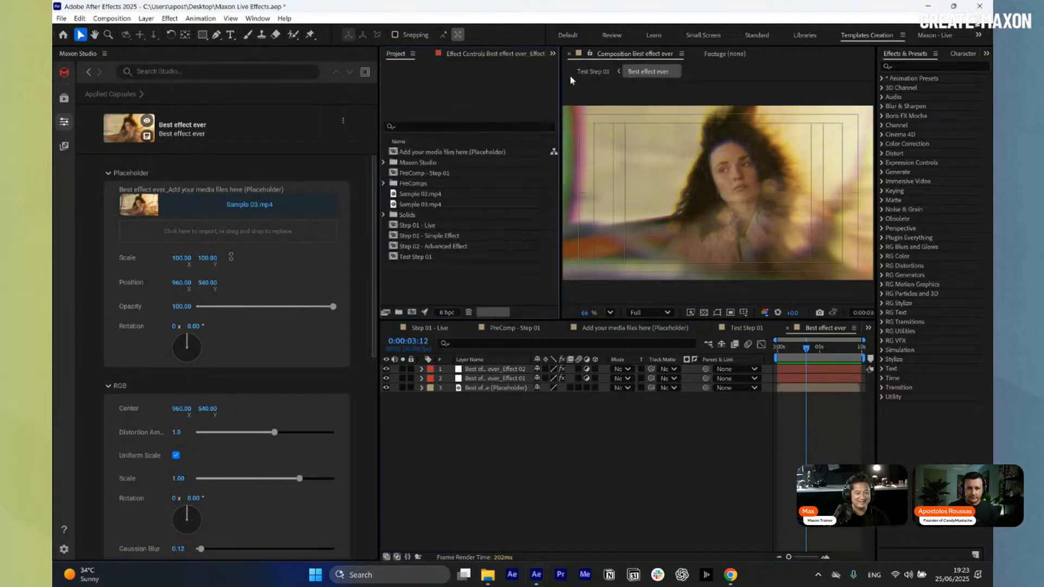
pyautogui.click(412, 312)
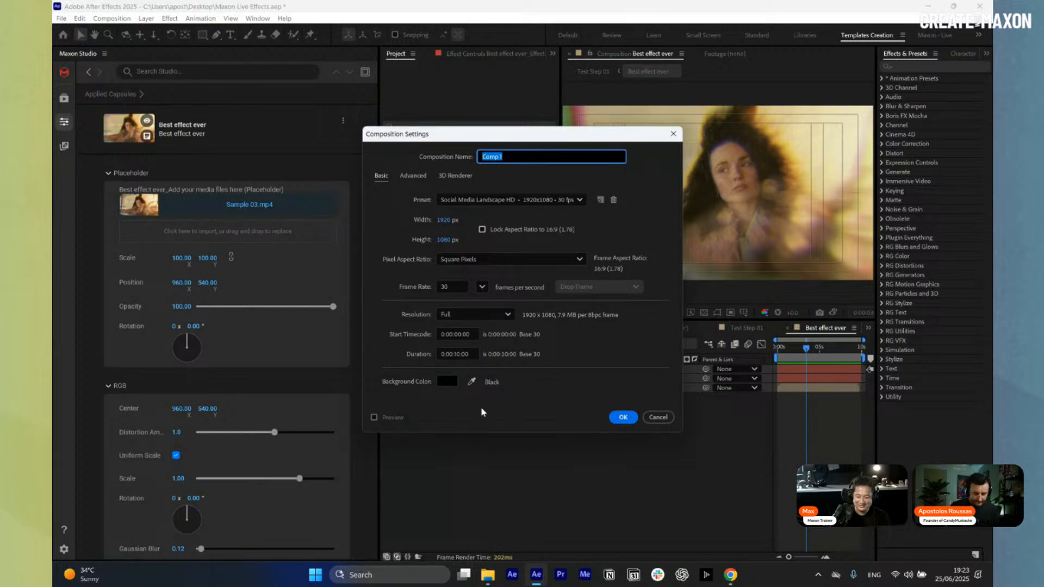
pyautogui.write('We gonna')
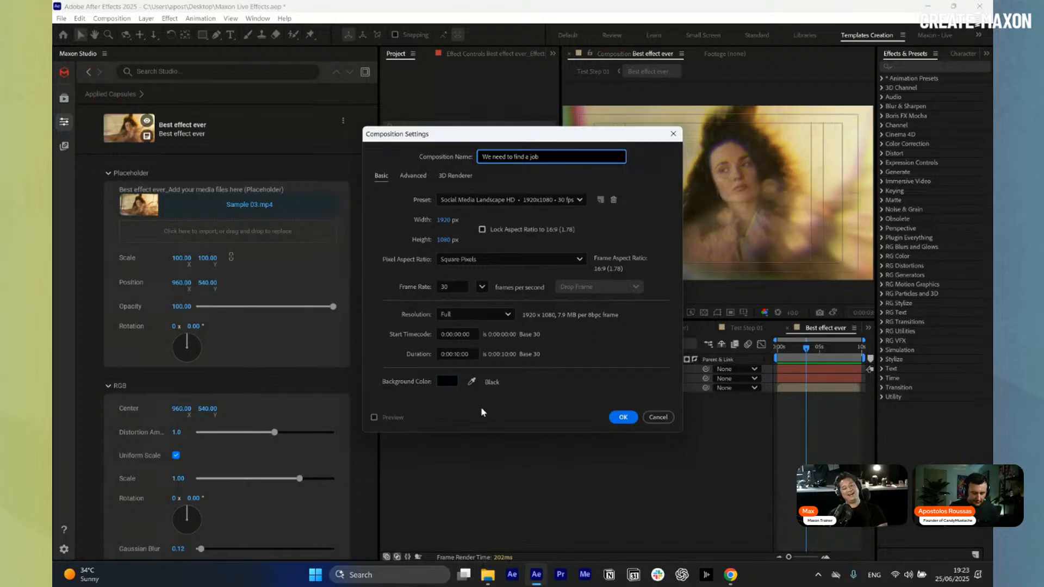
pyautogui.write('ob')
pyautogui.press('Return')
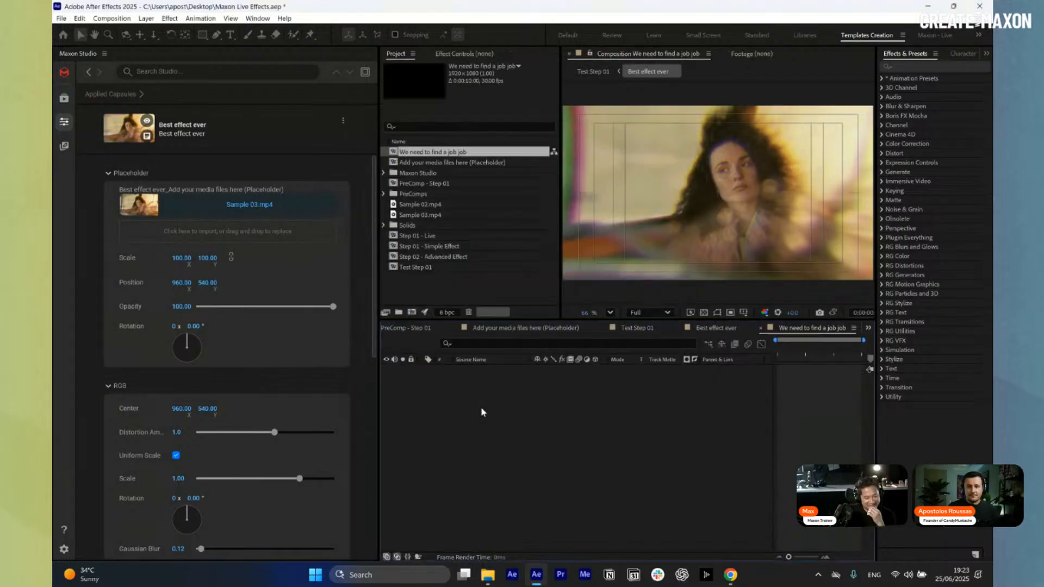
# Rename the new composition as We need to find a job
pyautogui.hotkey('ctrl', 'k')
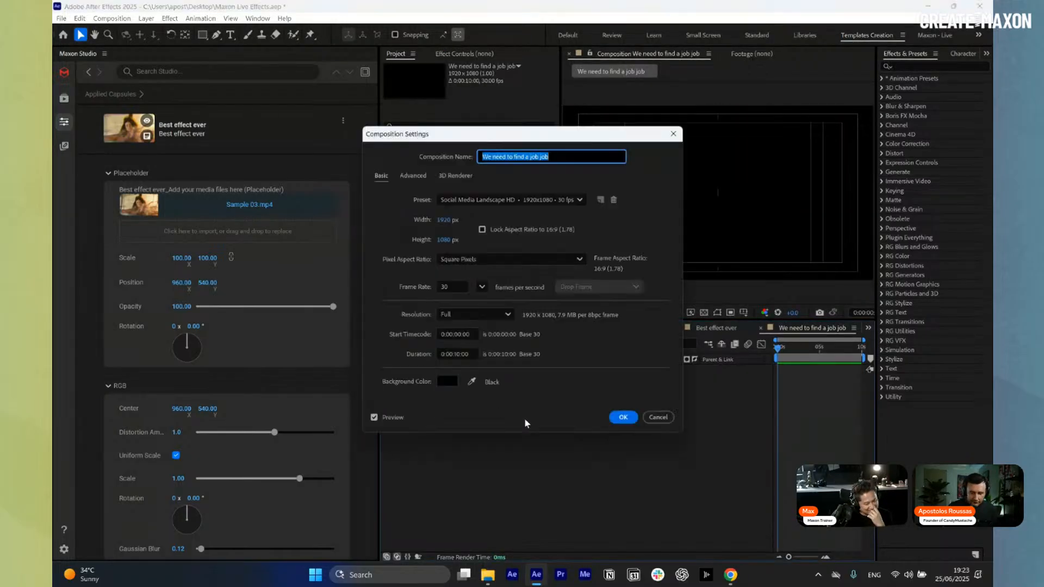
pyautogui.press('End')
pyautogui.press('BackSpace')
pyautogui.press('BackSpace')
pyautogui.press('BackSpace')
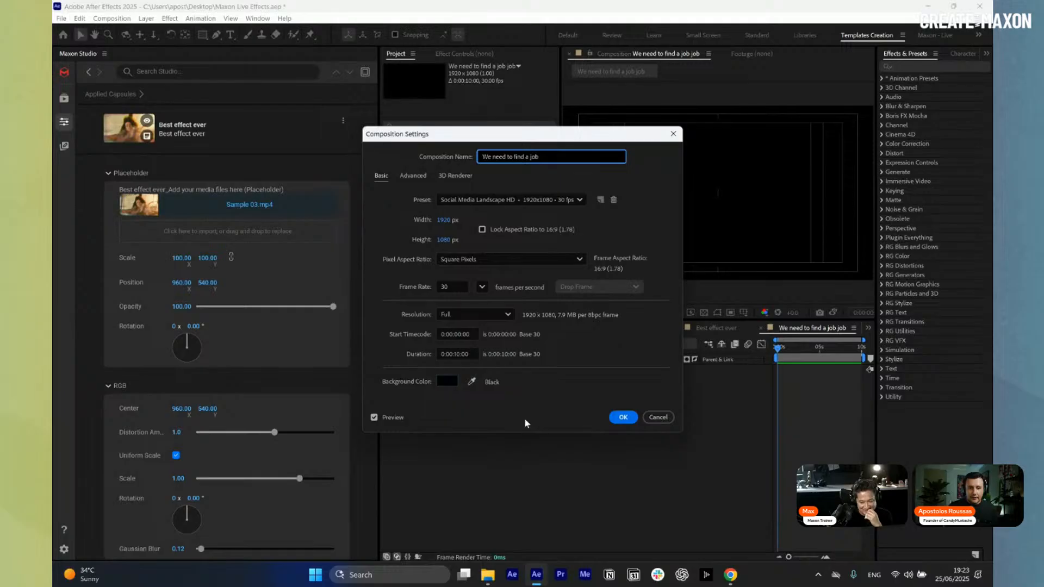
pyautogui.press('Return')
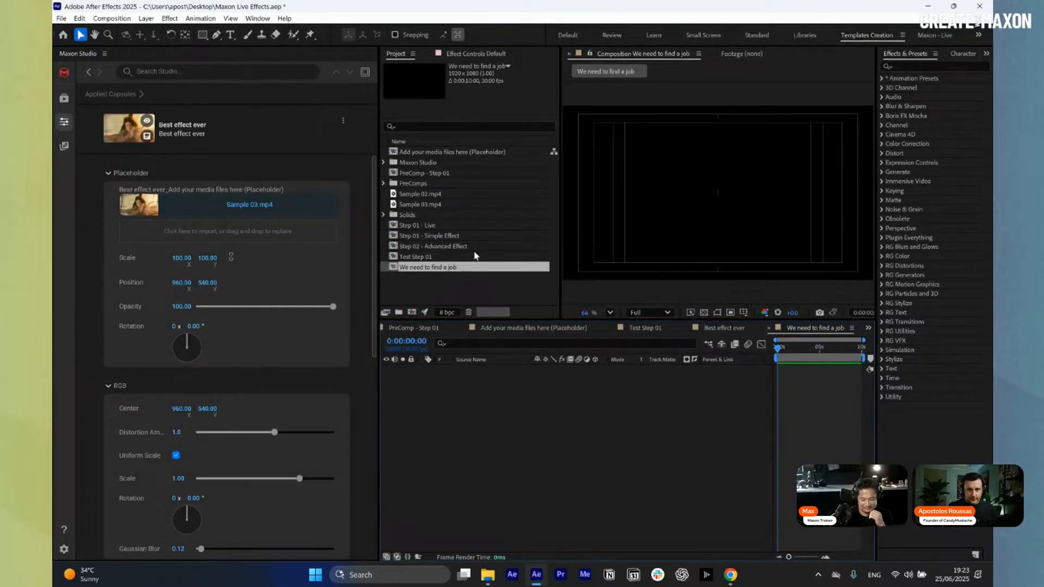
# Add the Add your media files here (Placeholder) composition as a layer in We need to find a job
pyautogui.click(436, 174)
pyautogui.click(423, 153)
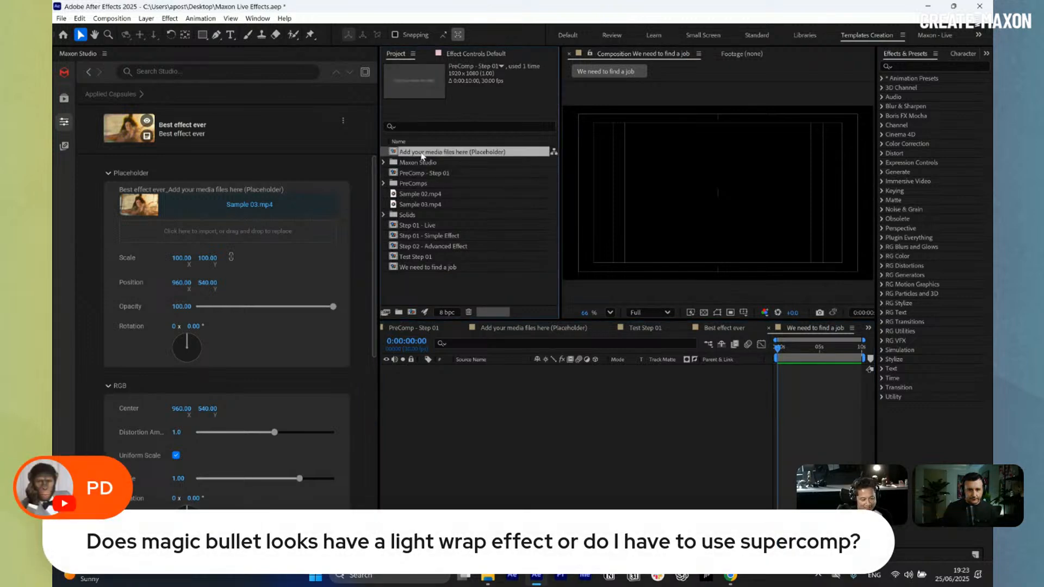
pyautogui.moveTo(502, 429); pyautogui.dragTo(501, 435)
pyautogui.click(491, 493)
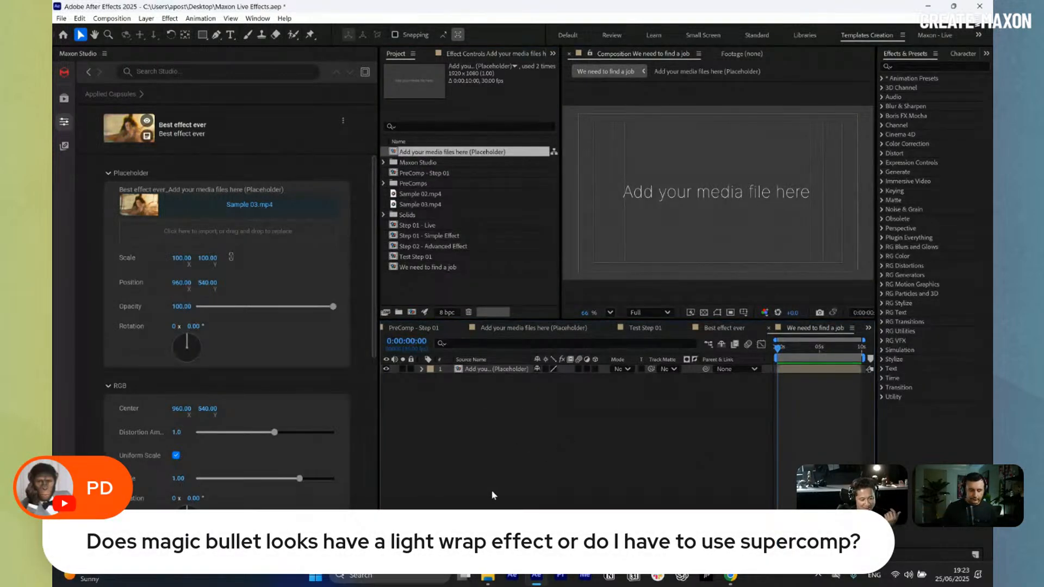
# Add an adjustment layer above the placeholder layer and rename it as Looks
pyautogui.hotkey('ctrl', 'alt', 'y')
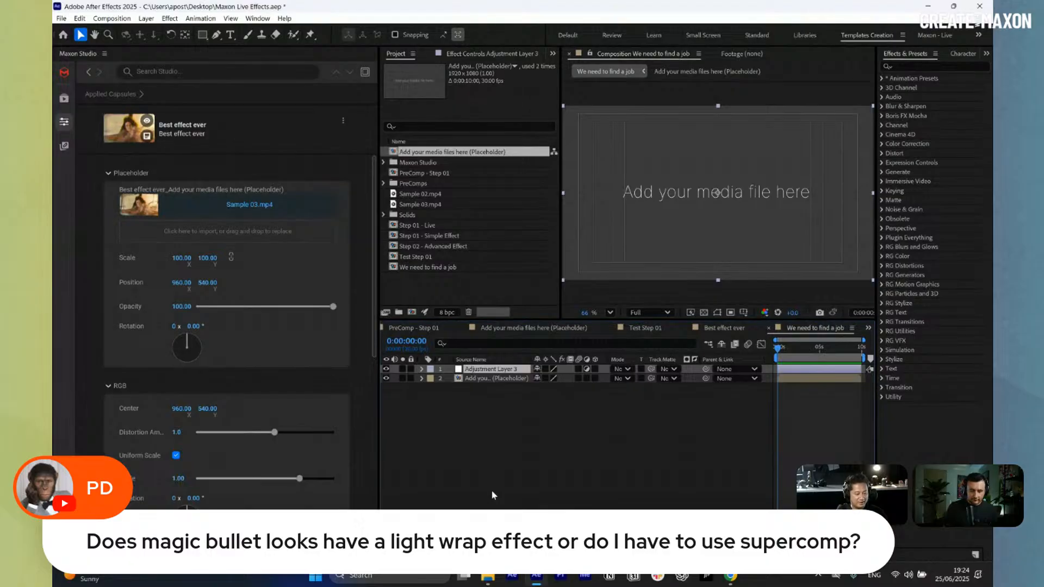
pyautogui.press('Return')
pyautogui.write('Lo')
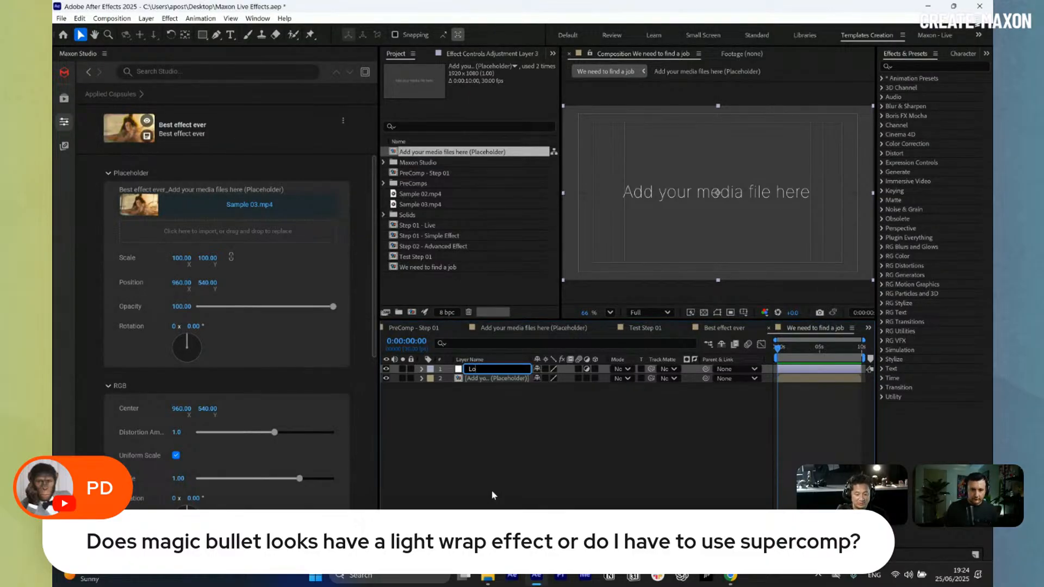
pyautogui.write('oks')
pyautogui.press('Return')
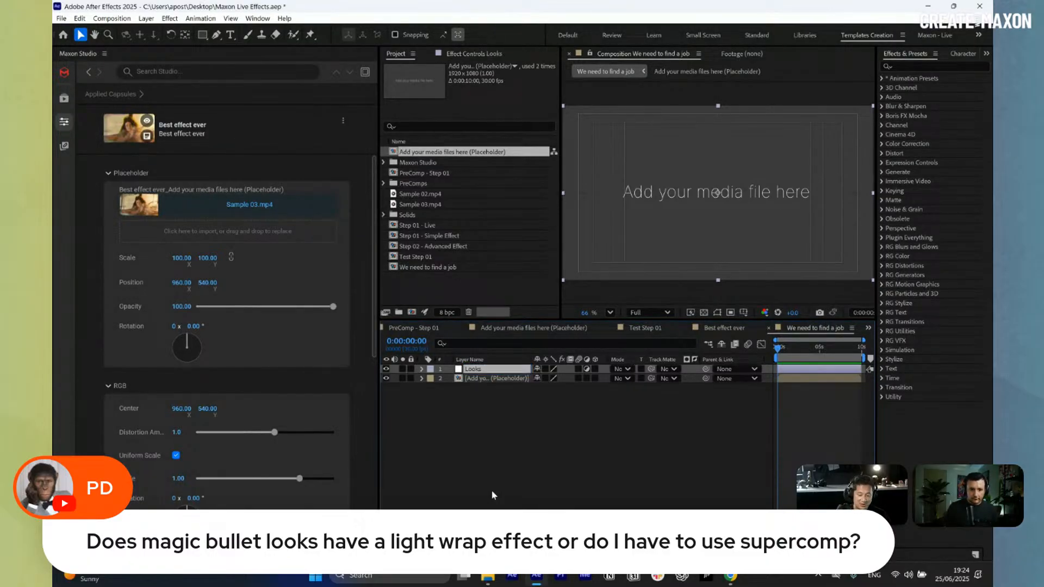
# Place Sample 02.mp4 above the text layer inside the placeholder composition and return to We need to find a job
pyautogui.doubleClick(492, 378)
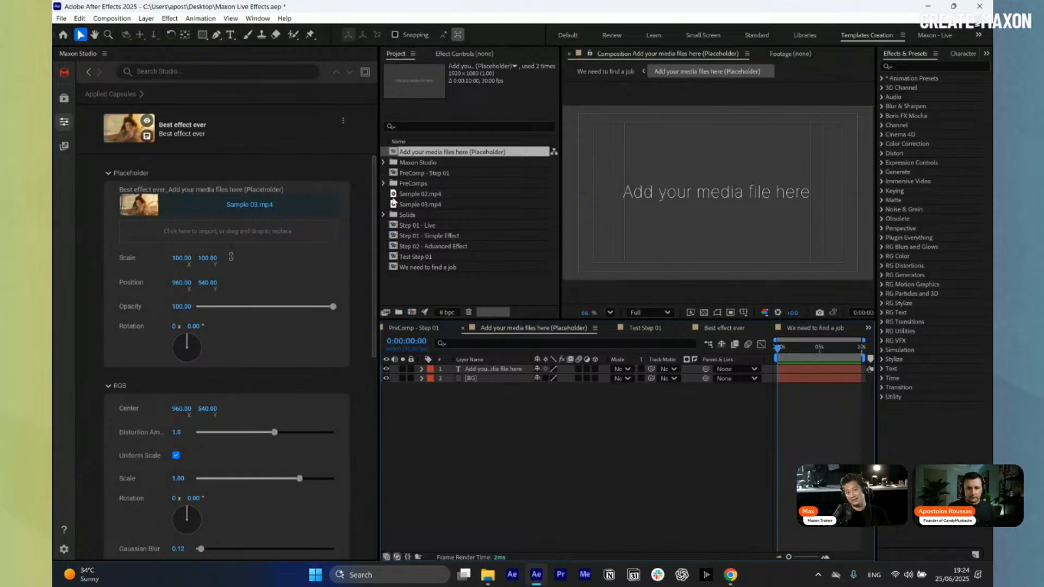
pyautogui.click(426, 196)
pyautogui.moveTo(426, 201); pyautogui.dragTo(497, 371)
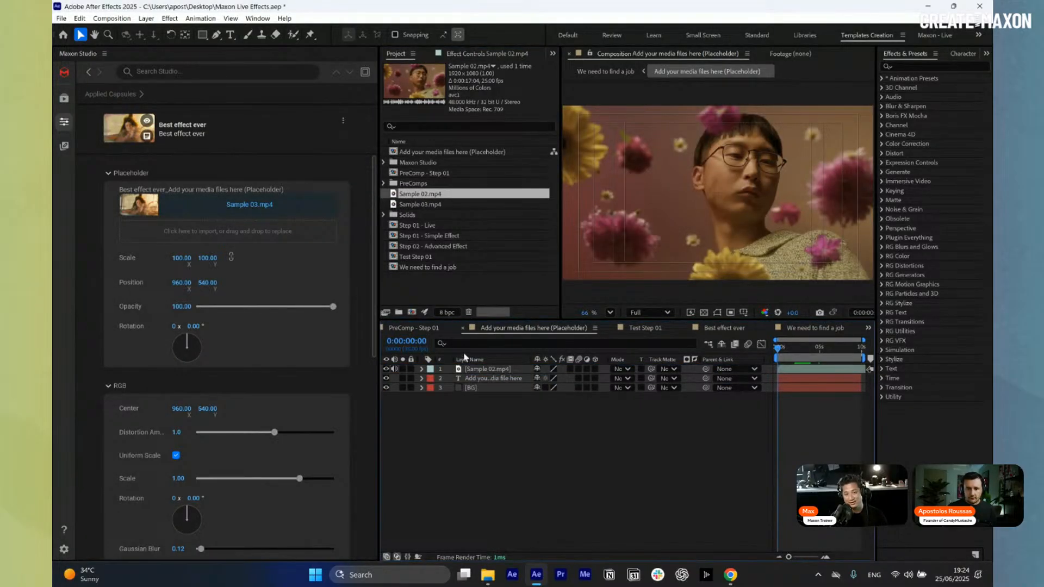
pyautogui.click(707, 344)
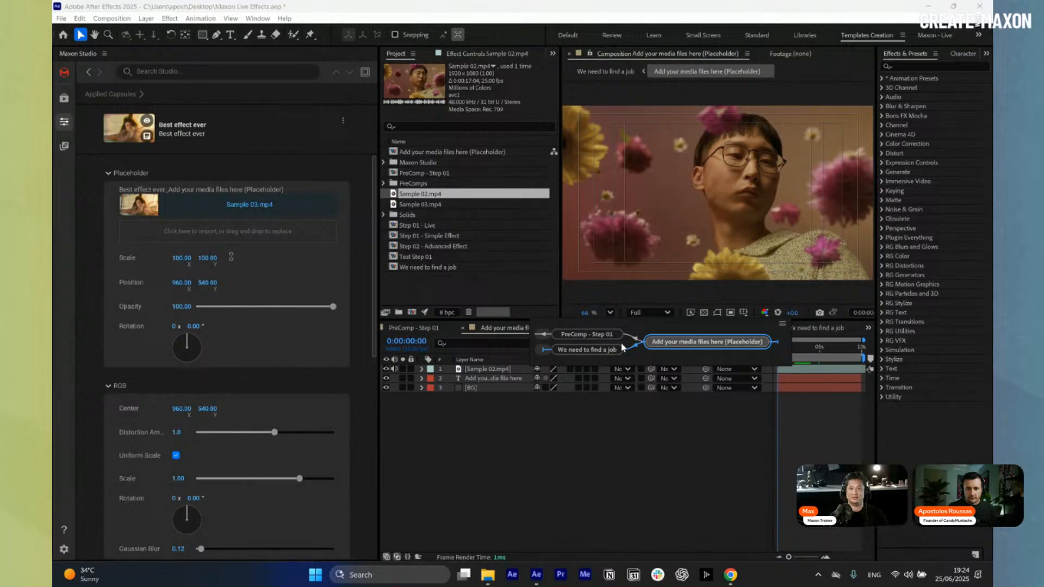
pyautogui.click(587, 349)
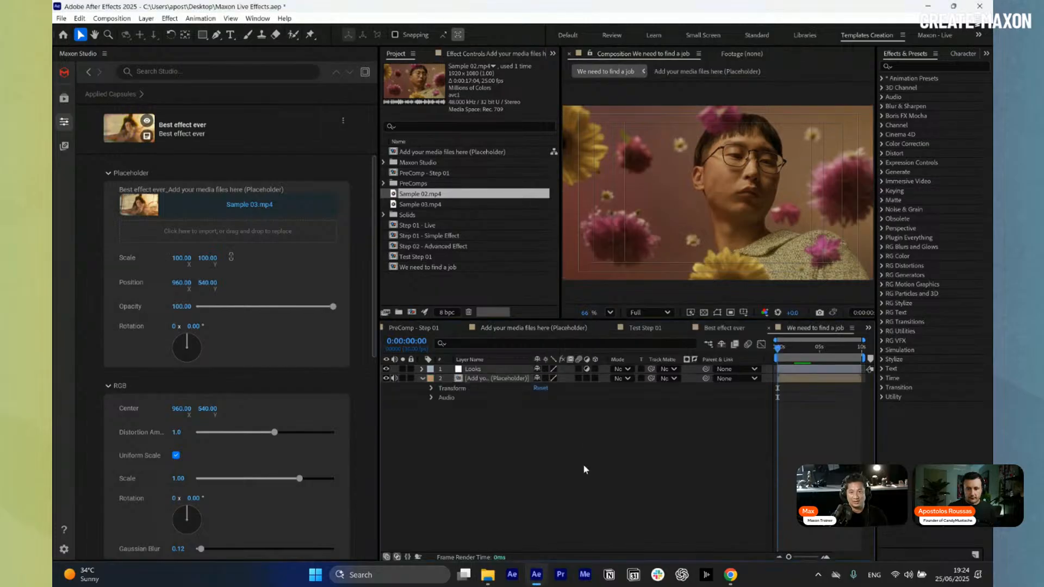
pyautogui.click(422, 379)
# Apply the Magic Bullet Looks effect to the Looks adjustment layer and open its look editor on a mid-timeline frame
pyautogui.click(473, 369)
pyautogui.click(902, 65)
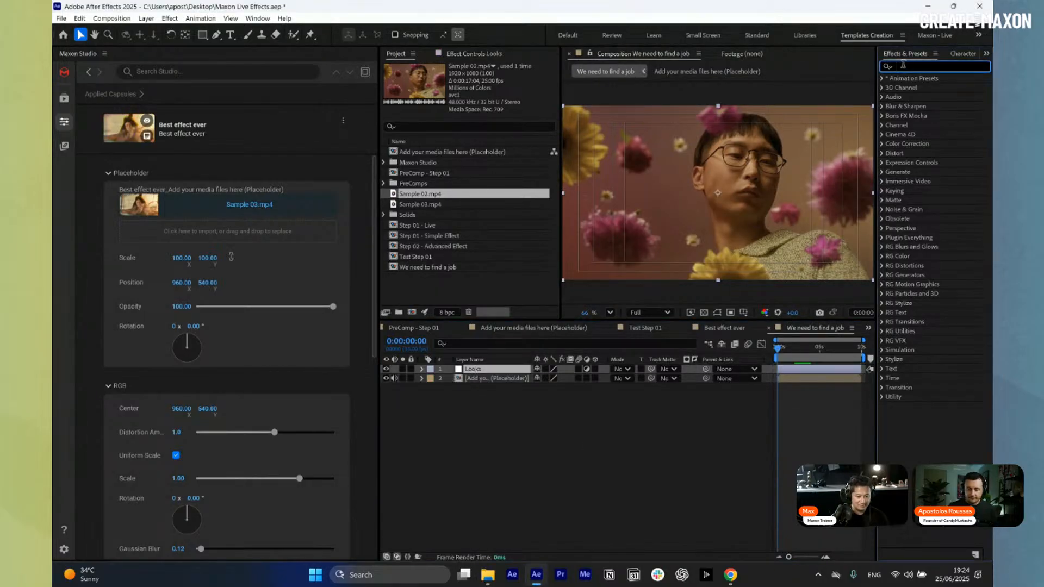
pyautogui.write('looks')
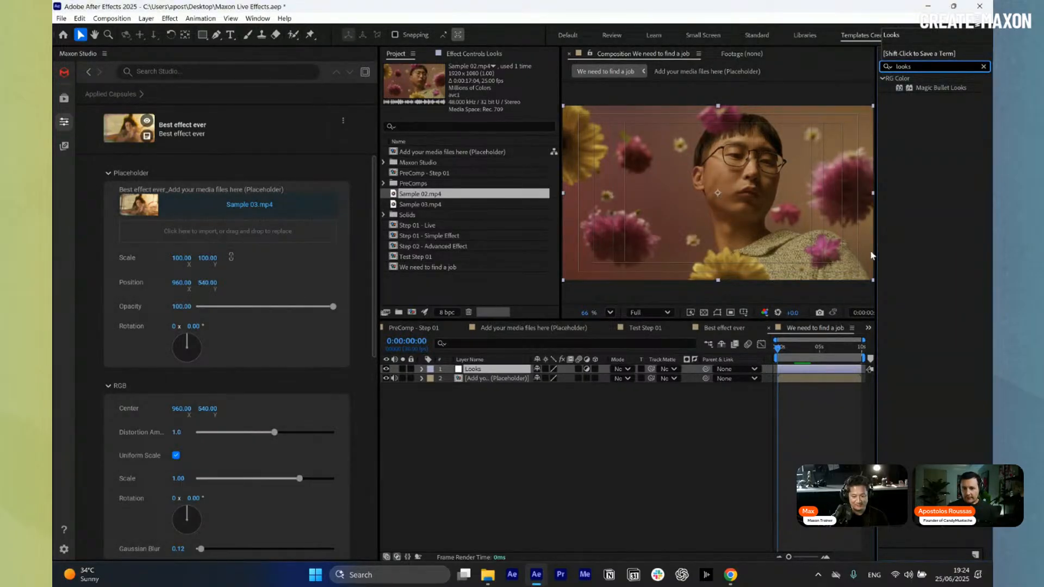
pyautogui.moveTo(940, 88); pyautogui.dragTo(482, 375)
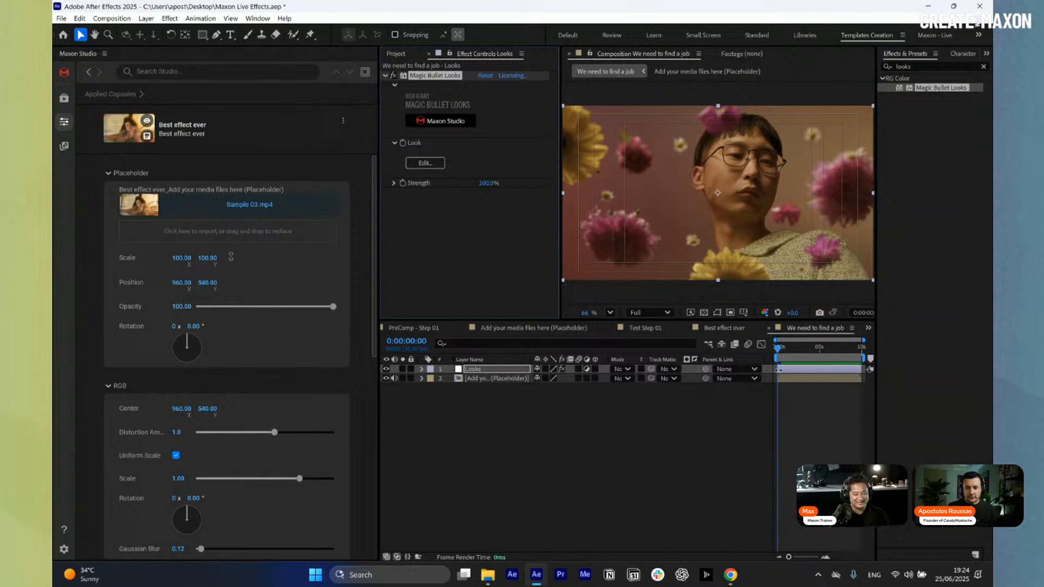
pyautogui.click(814, 359)
pyautogui.click(413, 164)
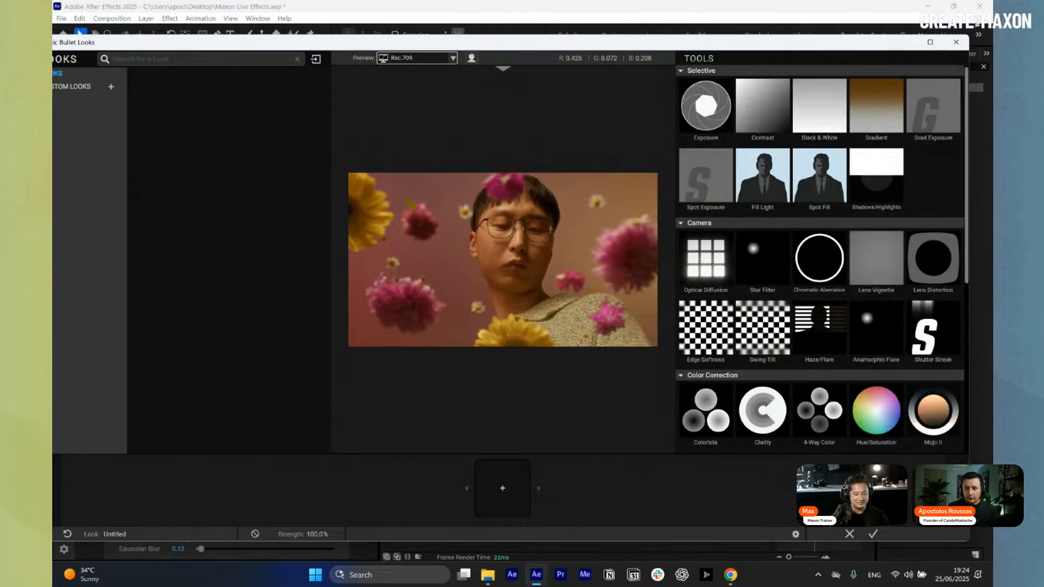
# Add Chromatic Aberration to the look with Red/Cyan 0.240, Green/Magenta 1.110 and Blue/Yellow -7.020
pyautogui.moveTo(819, 258); pyautogui.dragTo(501, 486)
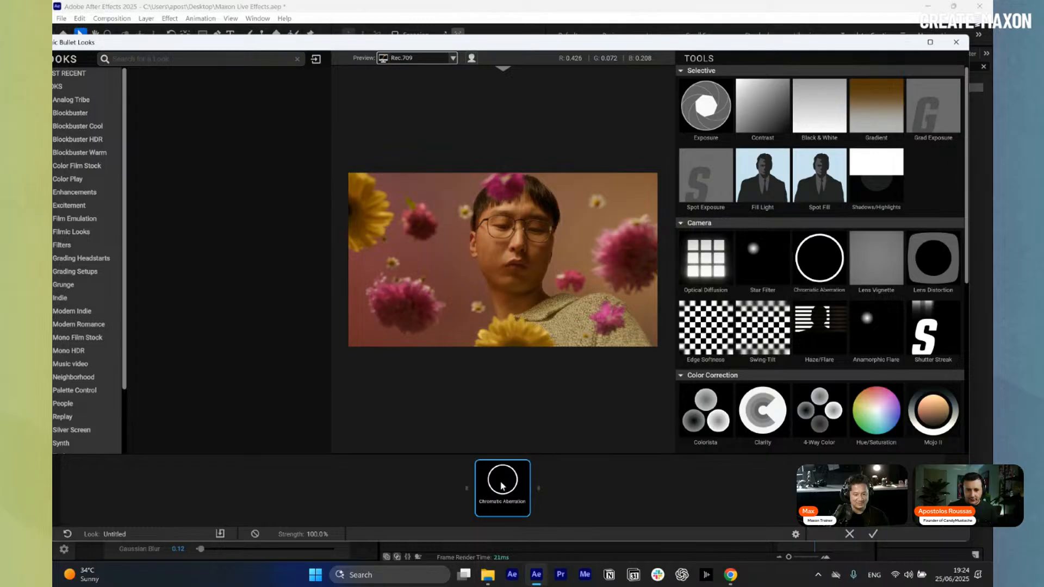
pyautogui.moveTo(878, 114); pyautogui.dragTo(50, 189)
pyautogui.moveTo(959, 108)
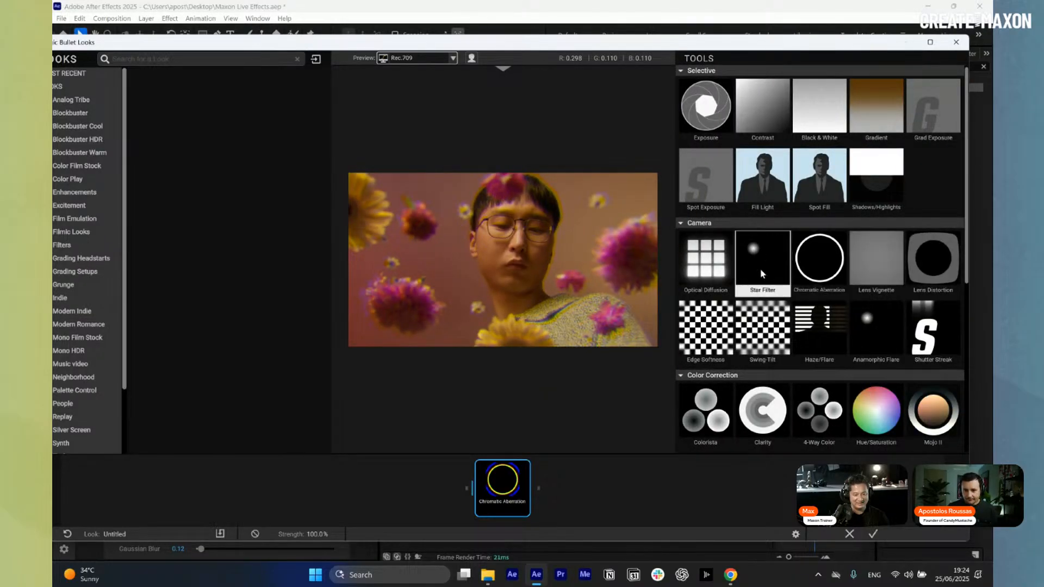
# Add Lens Distortion to the look after Chromatic Aberration and lower its Distortion to about -8%
pyautogui.click(932, 259)
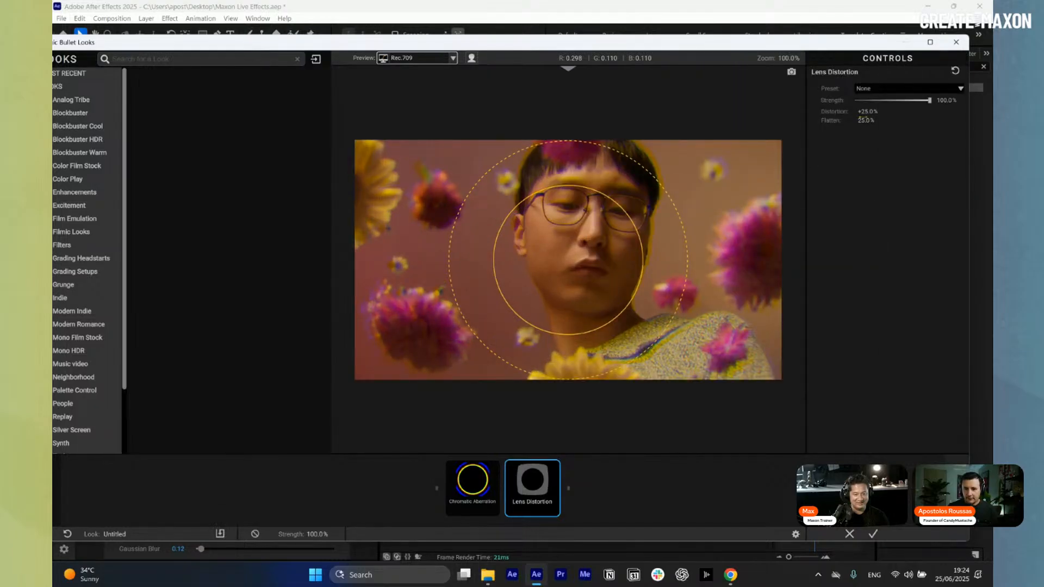
pyautogui.moveTo(861, 116); pyautogui.dragTo(446, 170)
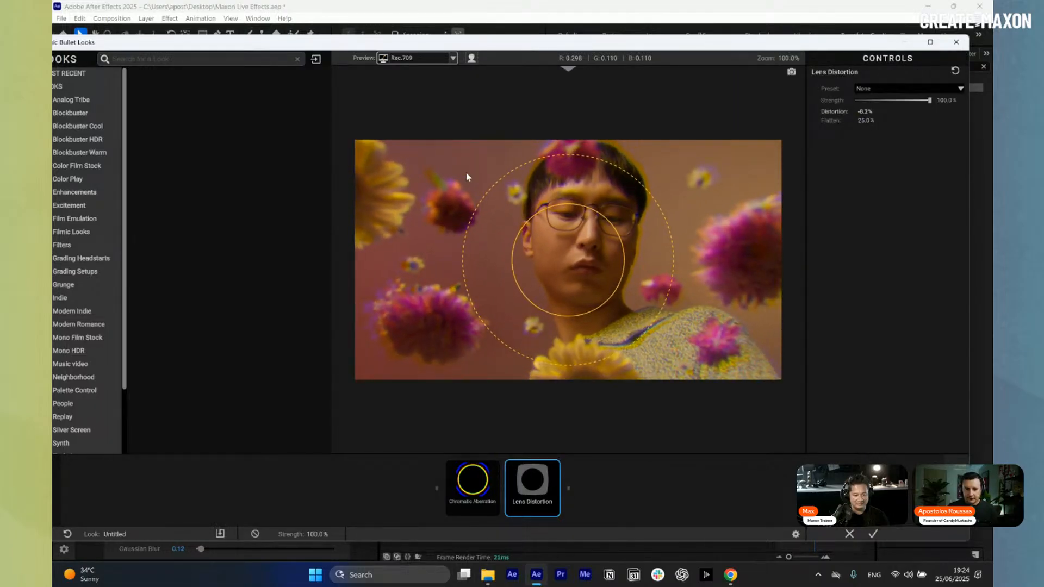
# Set the Chromatic Aberration's Blue/Yellow shift to -3.800 and apply the look to the Looks layer
pyautogui.click(473, 481)
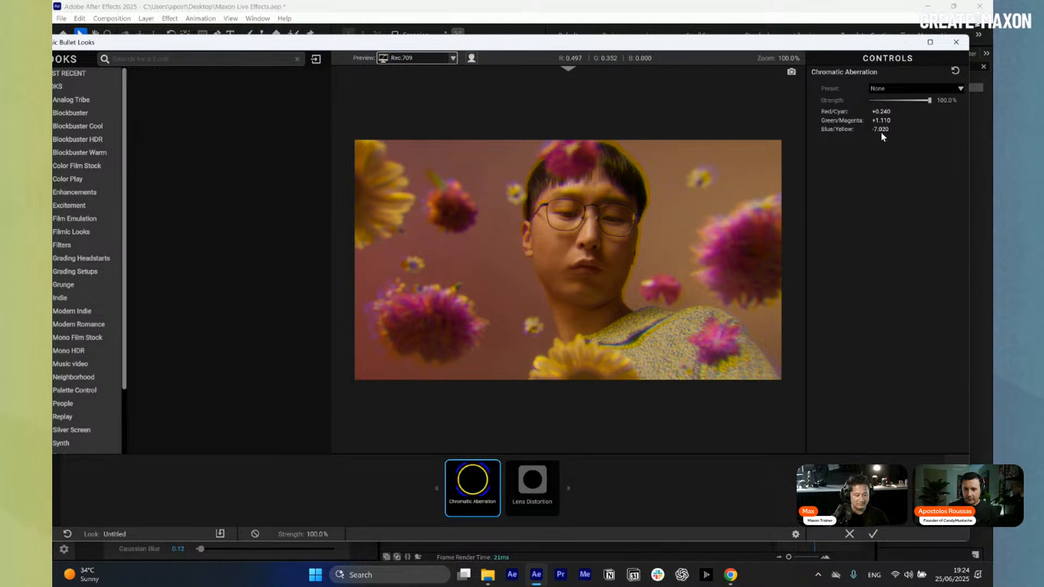
pyautogui.moveTo(880, 129); pyautogui.dragTo(570, 155)
pyautogui.moveTo(880, 130); pyautogui.dragTo(872, 131)
pyautogui.moveTo(883, 129); pyautogui.dragTo(872, 218)
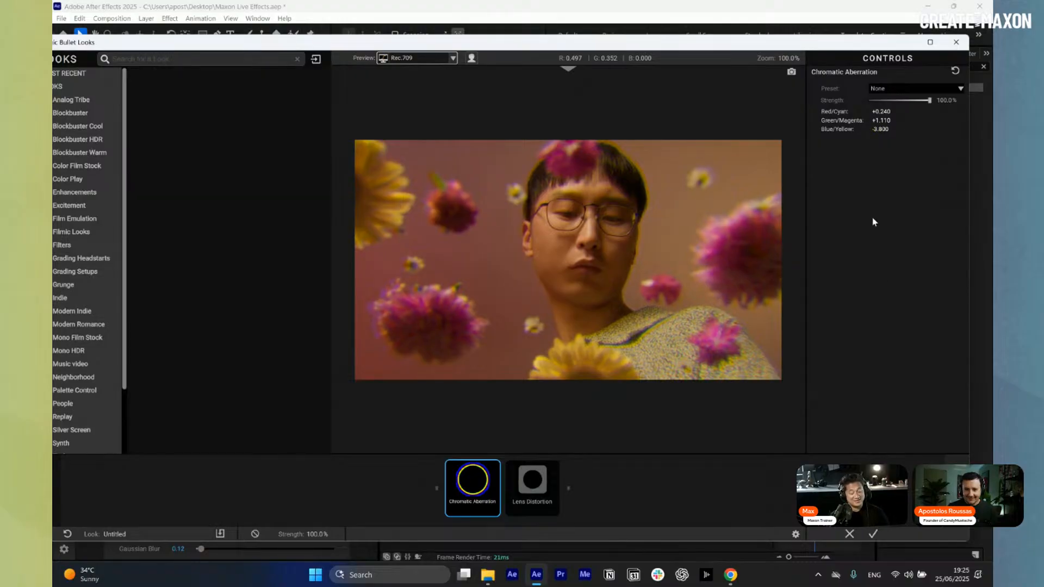
pyautogui.click(872, 533)
# Pre-compose the Looks and placeholder layers together as Pre-comp Test, moving all attributes into the new composition
pyautogui.moveTo(538, 456); pyautogui.dragTo(385, 313)
pyautogui.click(394, 378)
pyautogui.moveTo(553, 447); pyautogui.dragTo(411, 347)
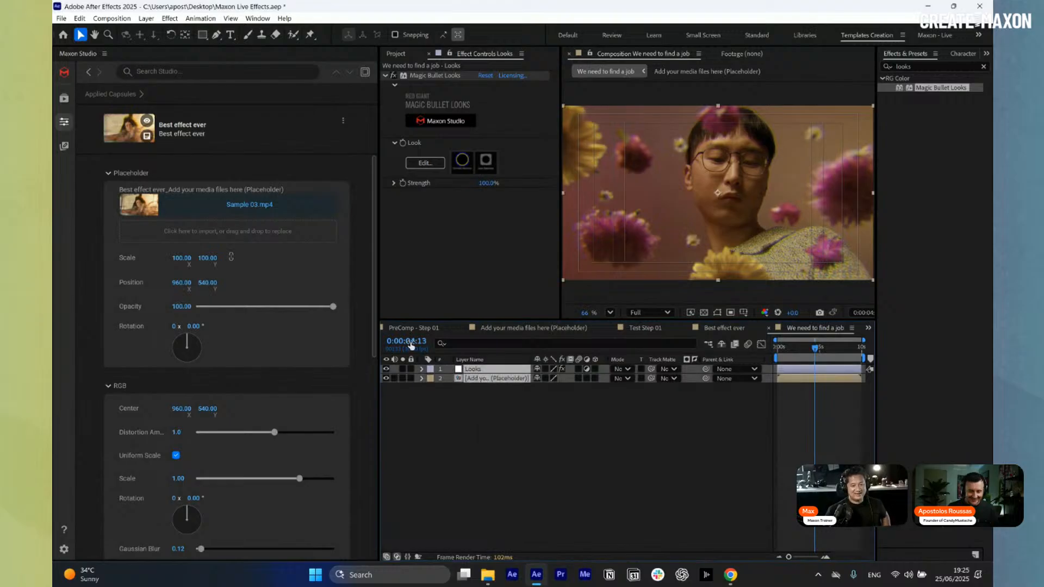
pyautogui.hotkey('ctrl', 'shift', 'c')
pyautogui.press('Right')
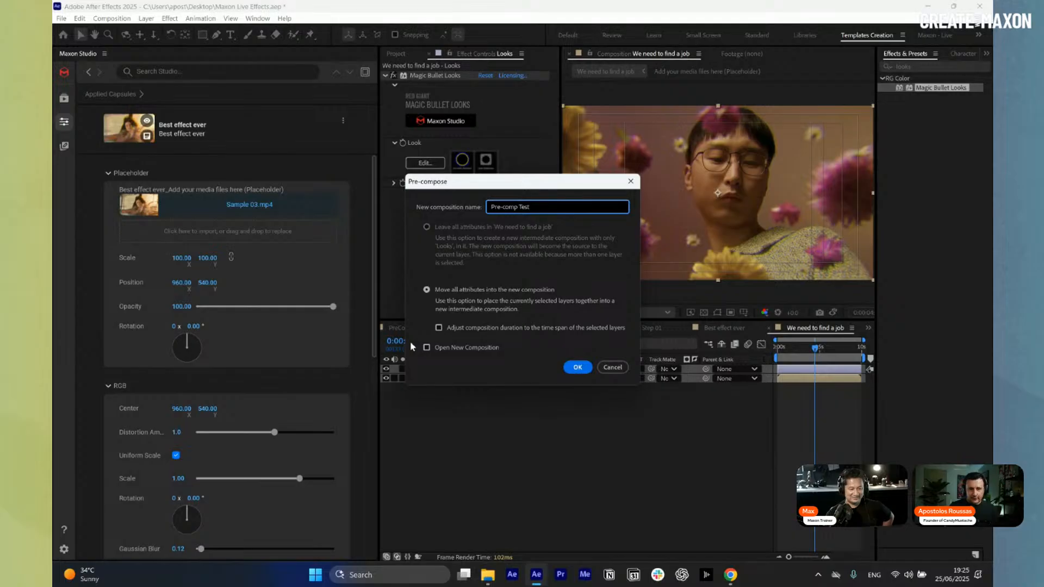
pyautogui.press('Return')
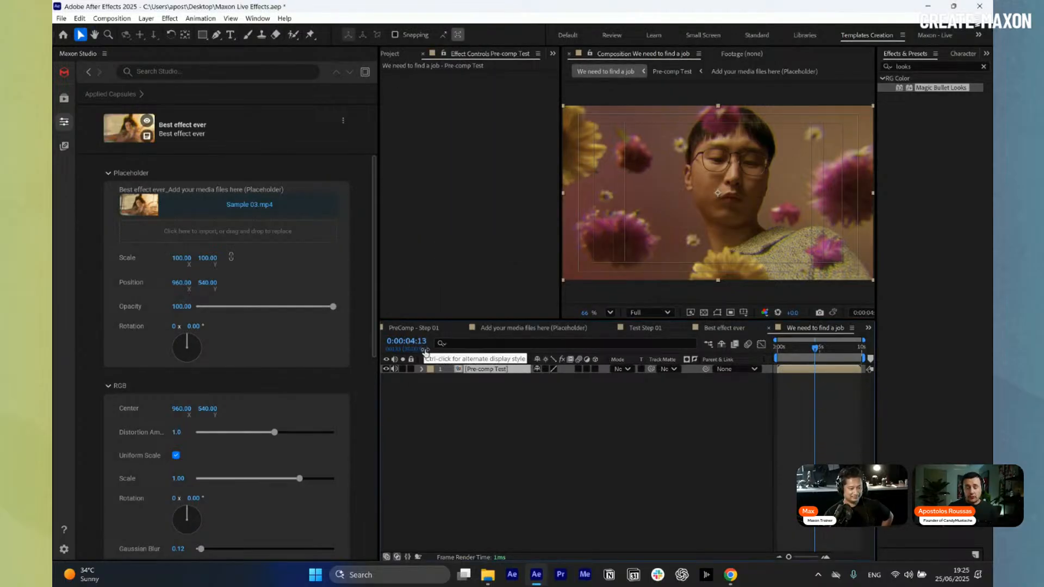
# Open Pre-comp Test and switch the Looks adjustment layer off and on to compare the image
pyautogui.doubleClick(484, 368)
pyautogui.click(484, 369)
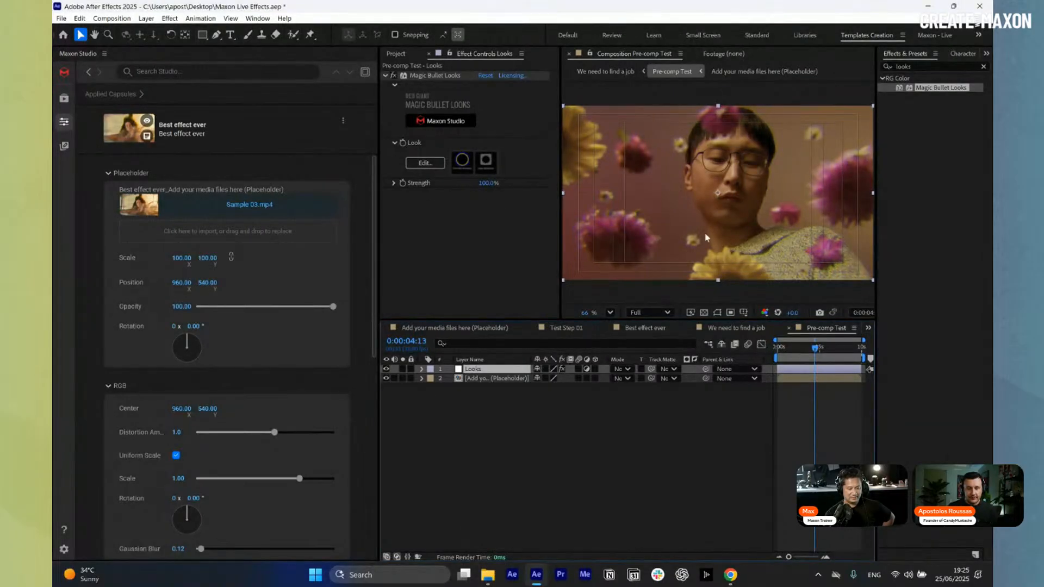
pyautogui.click(386, 370)
pyautogui.click(386, 370)
pyautogui.click(387, 370)
pyautogui.click(386, 370)
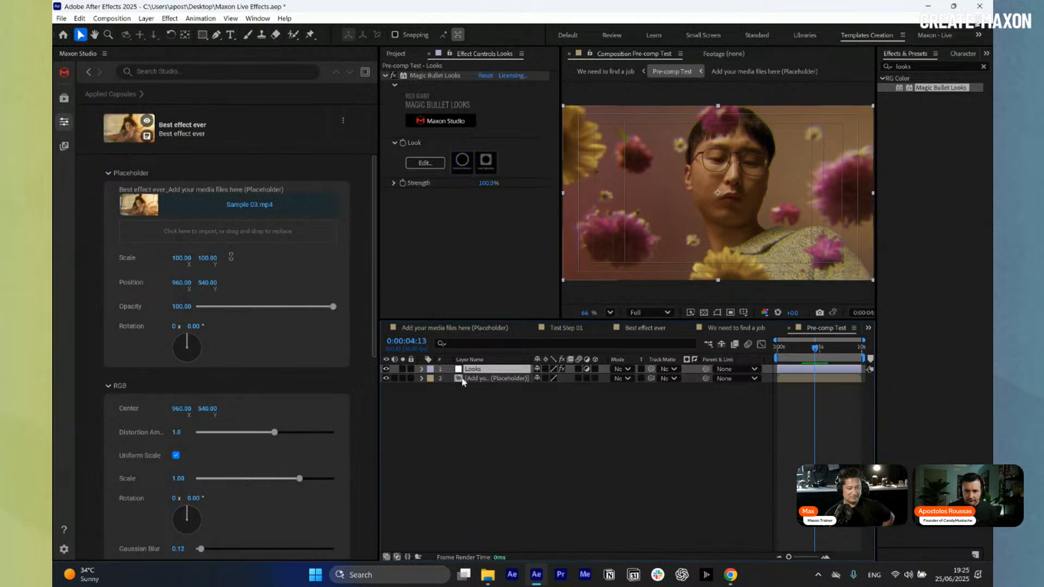
# Edit the look on the Looks layer, setting the Chromatic Aberration's Red/Cyan shift to 5.380, and apply it
pyautogui.click(426, 164)
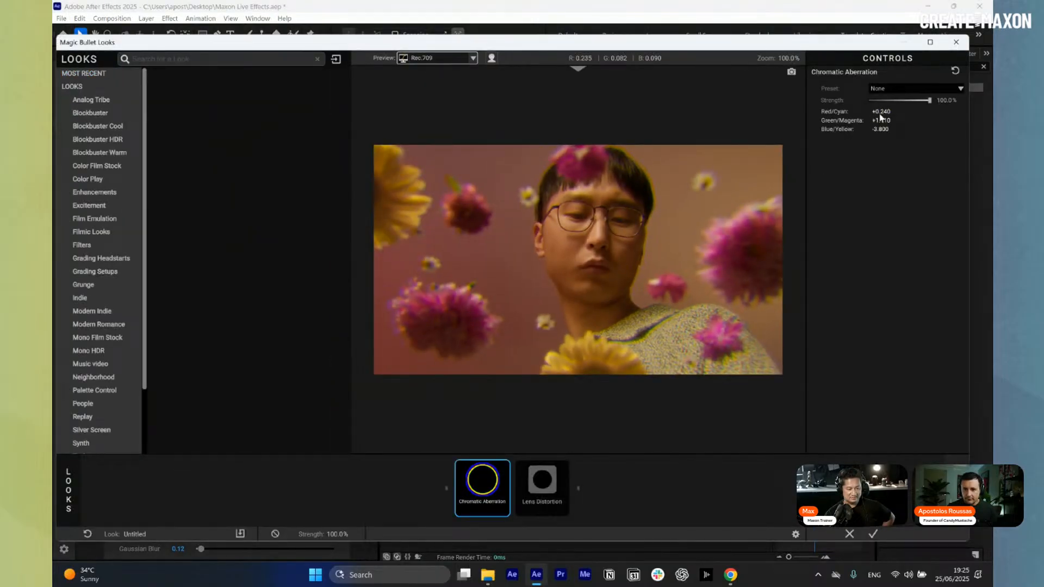
pyautogui.moveTo(881, 115); pyautogui.dragTo(885, 119)
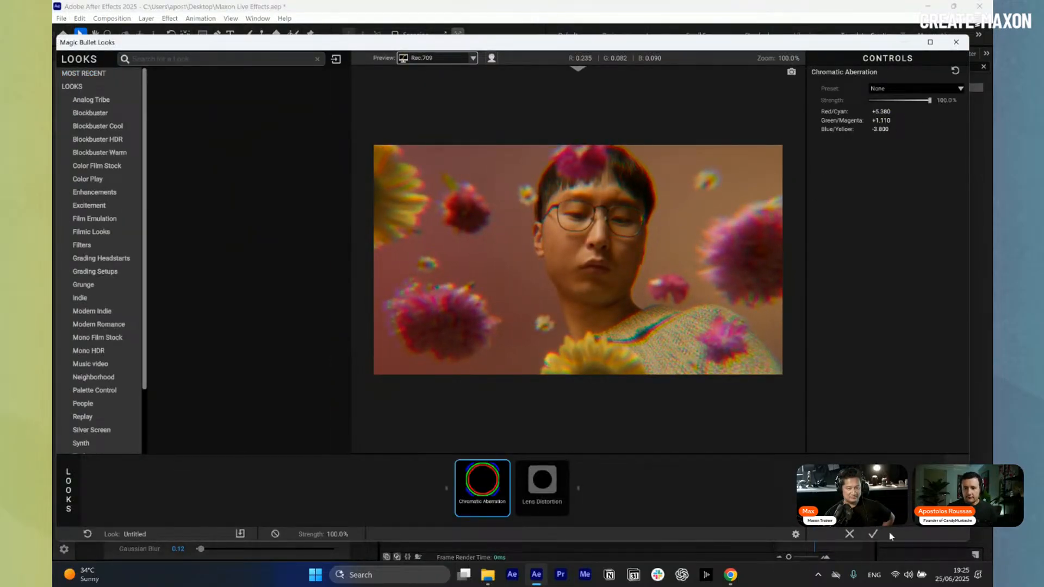
pyautogui.click(872, 534)
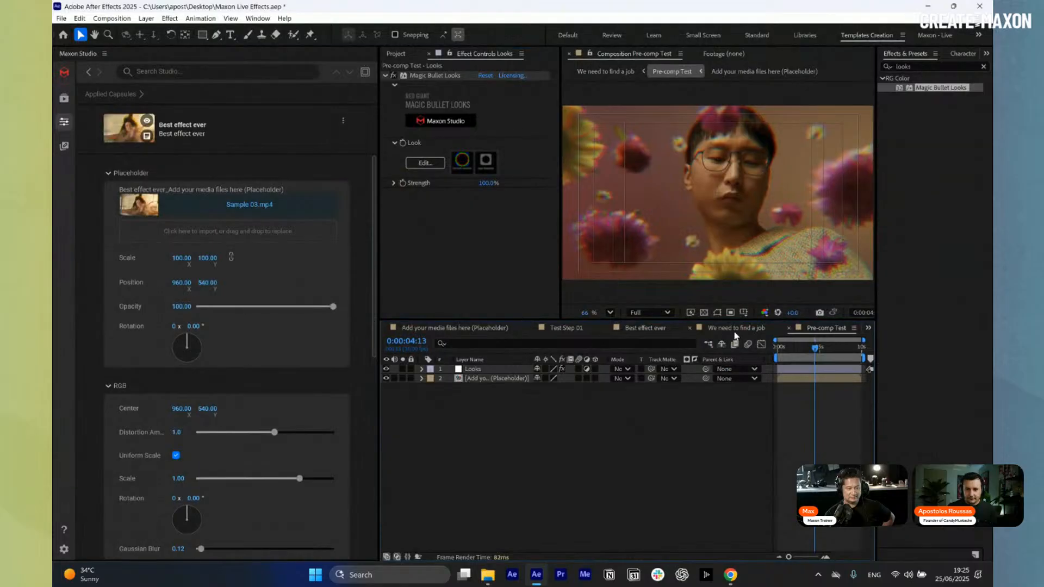
# Return to the We need to find a job composition and start a new Maxon Studio capsule from it
pyautogui.click(708, 328)
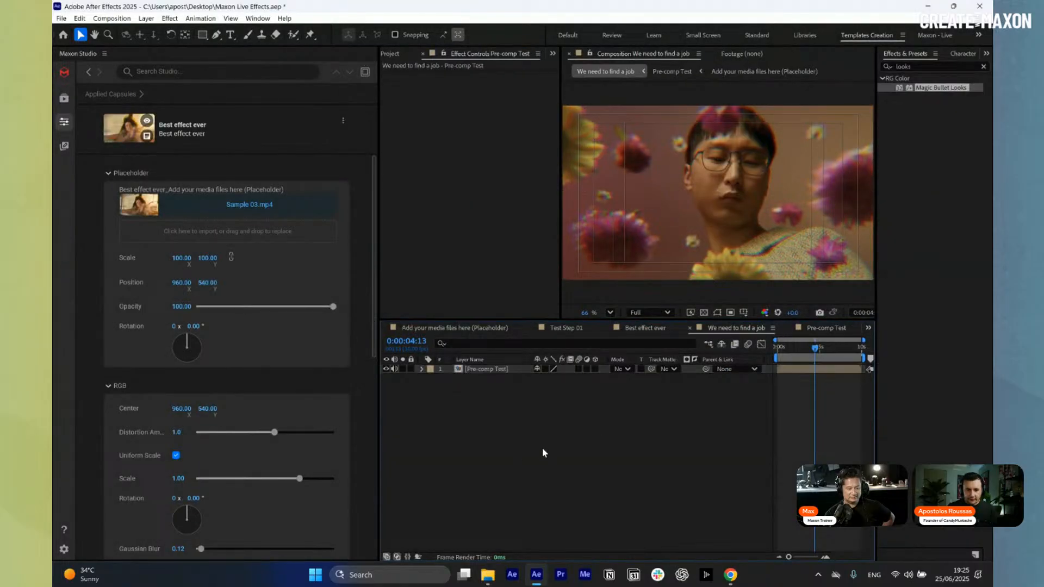
pyautogui.click(63, 147)
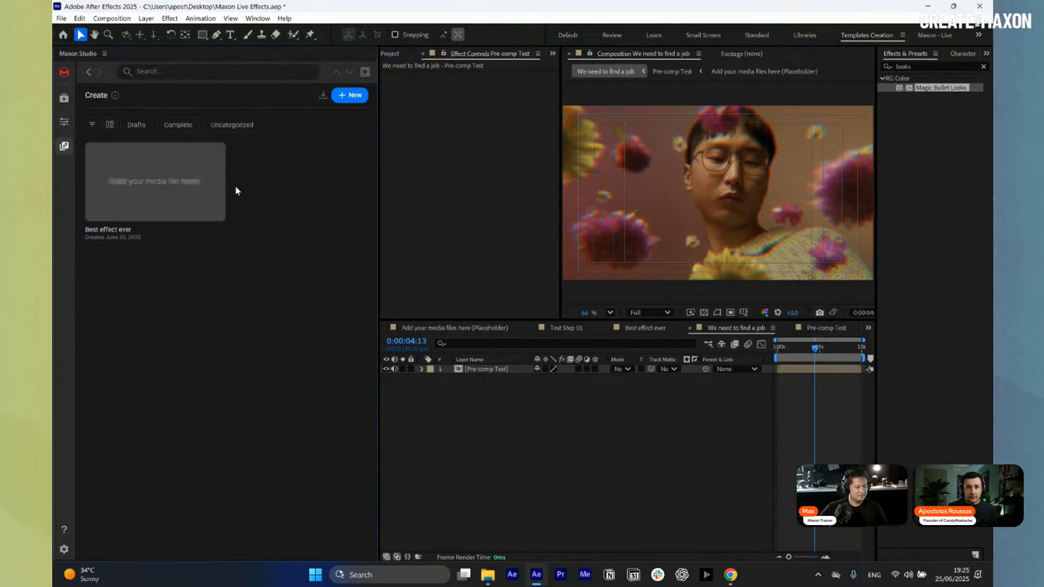
pyautogui.click(354, 97)
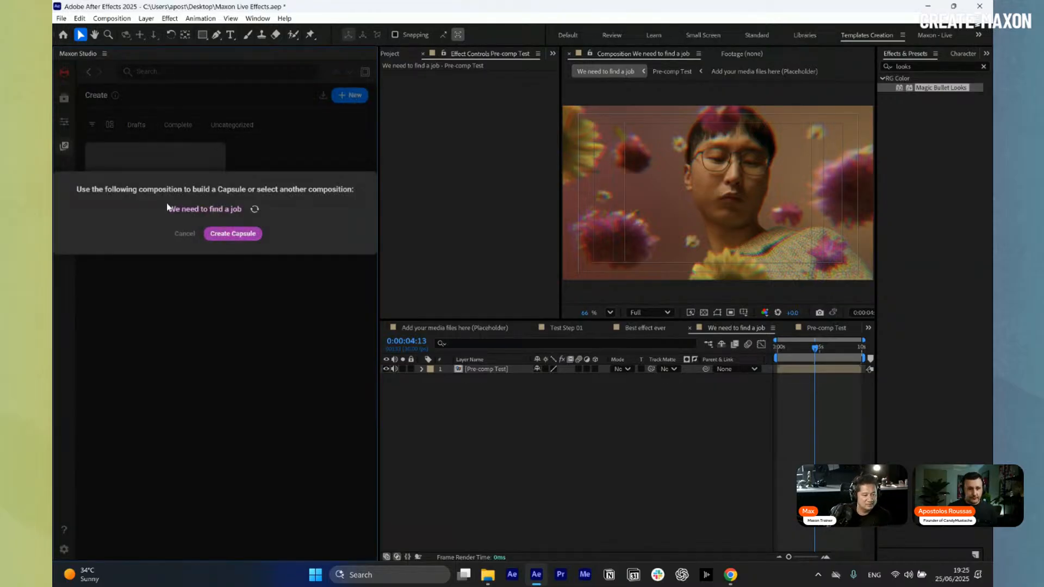
pyautogui.click(238, 233)
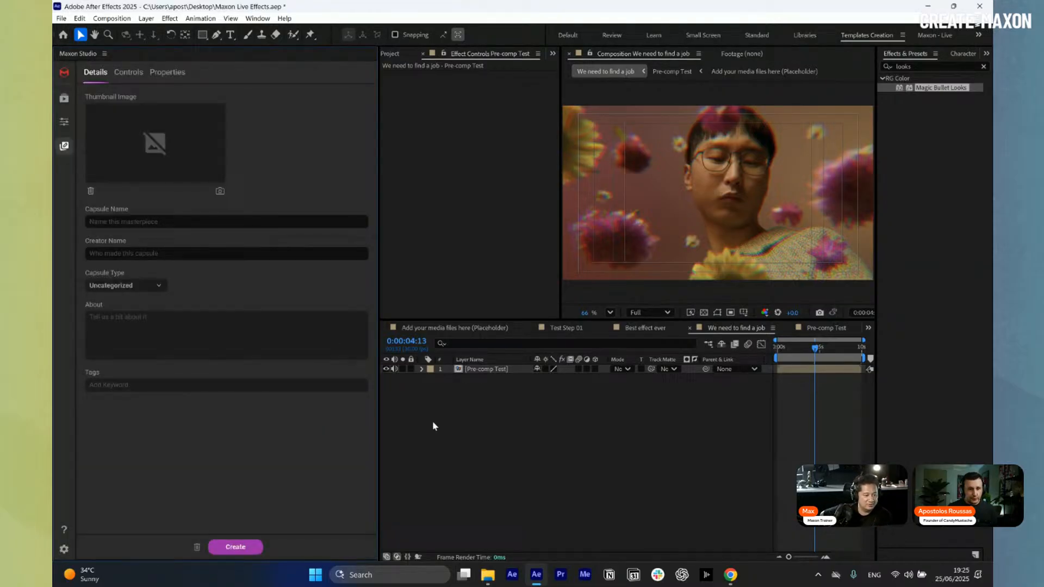
# Name the new capsule New Job and open its controls setup
pyautogui.click(152, 222)
pyautogui.write('New Jop')
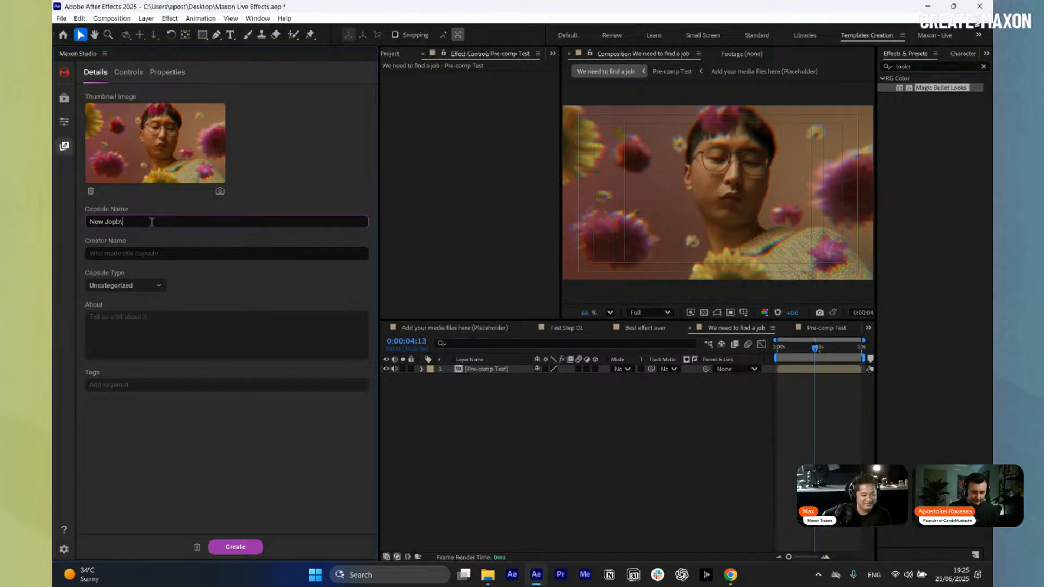
pyautogui.press('BackSpace')
pyautogui.write('b')
pyautogui.click(129, 72)
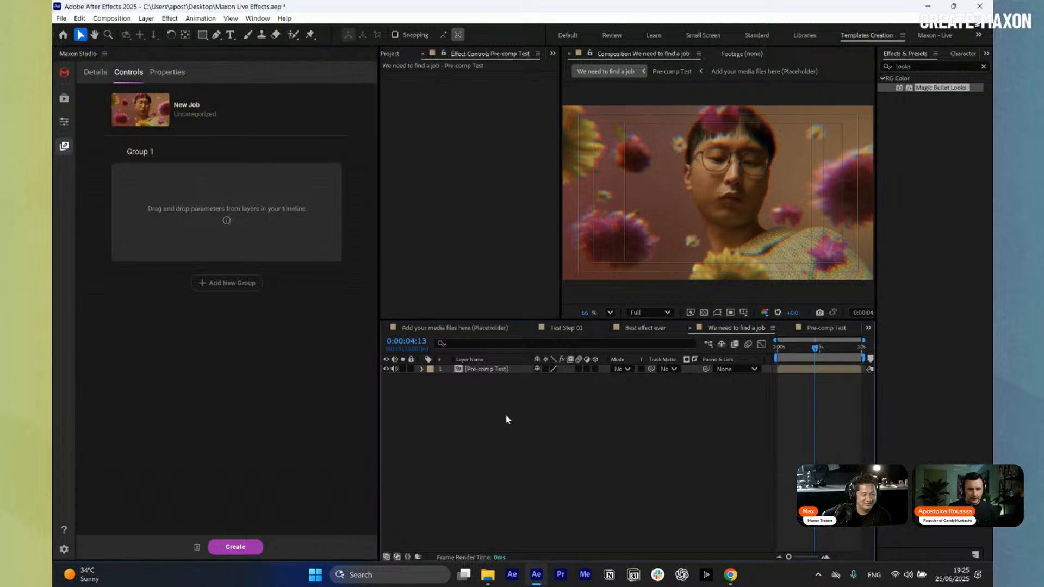
# Add the Magic Bullet Looks Strength parameter from the Looks layer in Pre-comp Test to the capsule's Group 1
pyautogui.click(496, 370)
pyautogui.doubleClick(497, 370)
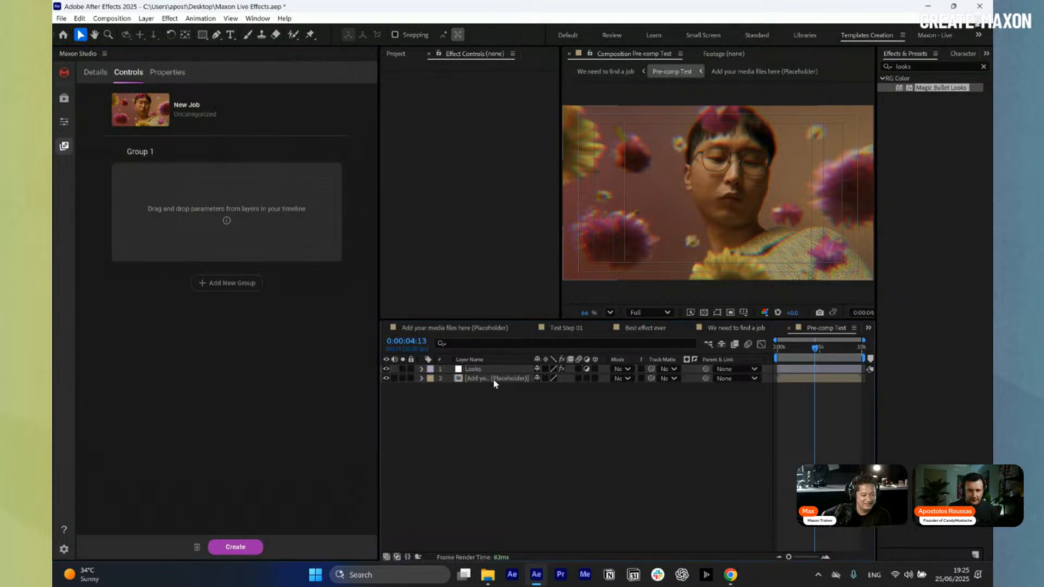
pyautogui.click(492, 370)
pyautogui.press('e')
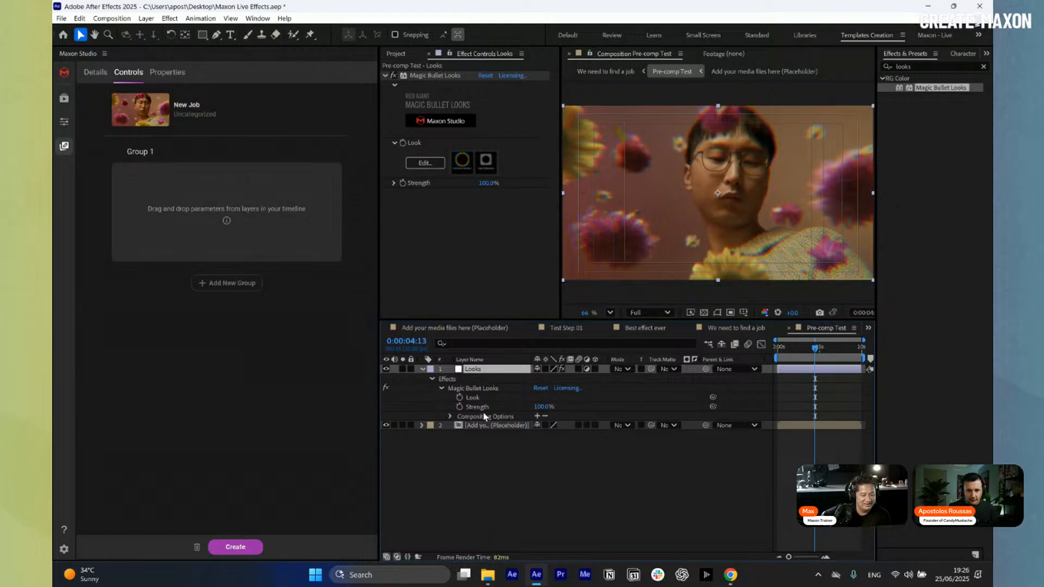
pyautogui.moveTo(477, 407); pyautogui.dragTo(214, 197)
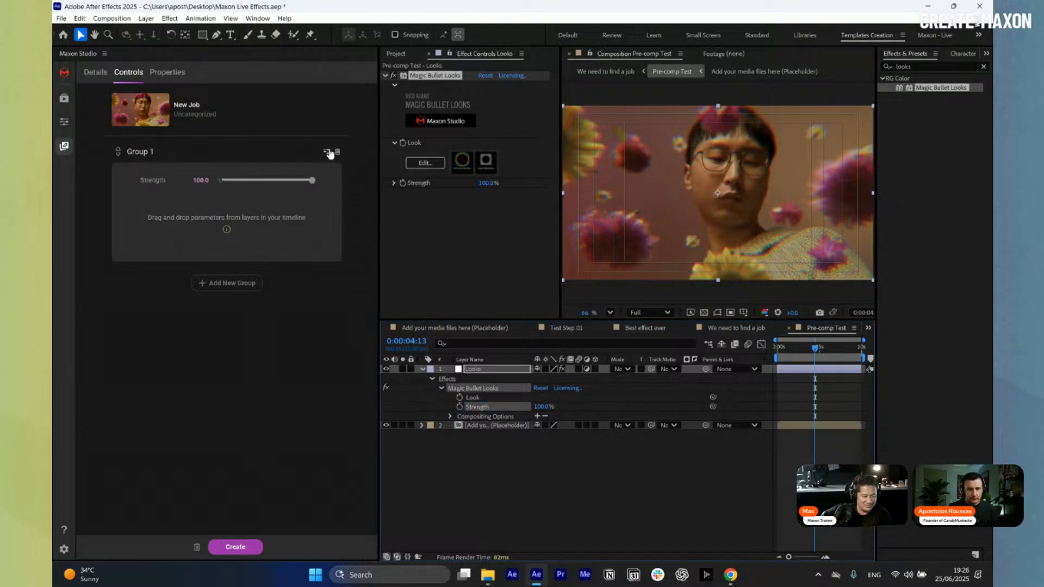
pyautogui.click(512, 503)
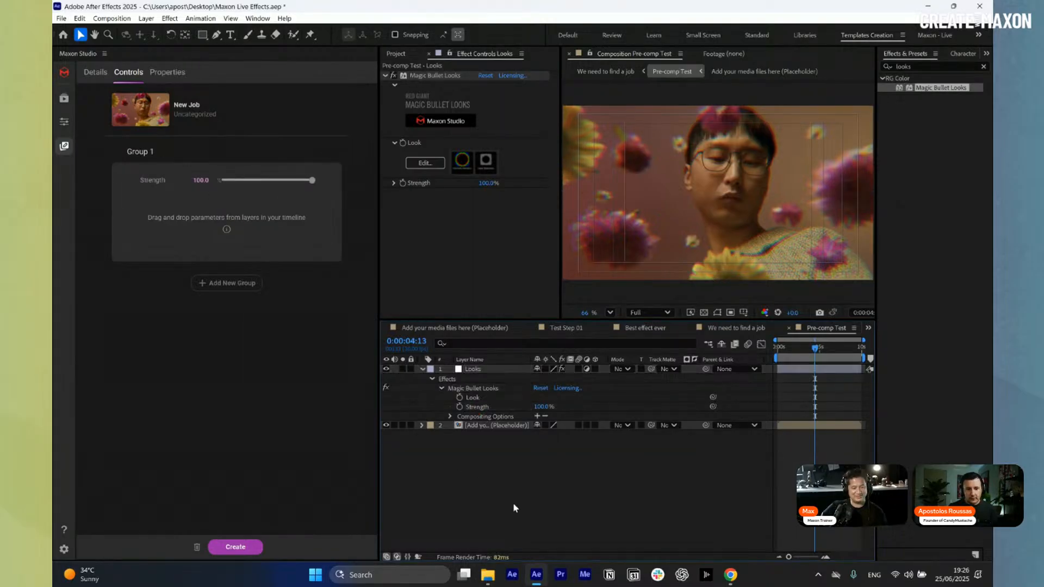
# Create the capsule and save it as New Job in the Uncategorized category
pyautogui.click(236, 548)
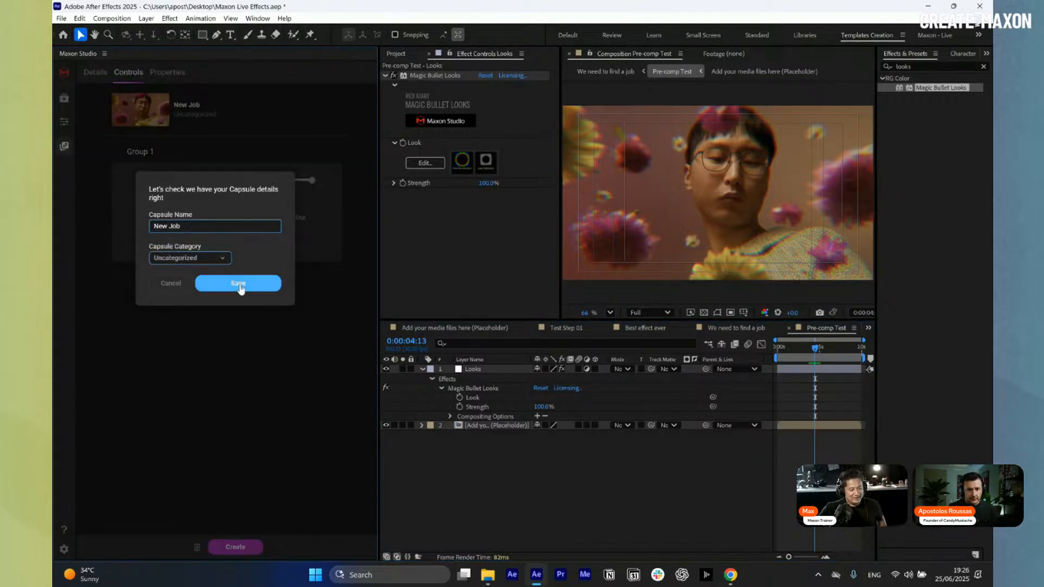
pyautogui.click(239, 283)
pyautogui.click(222, 260)
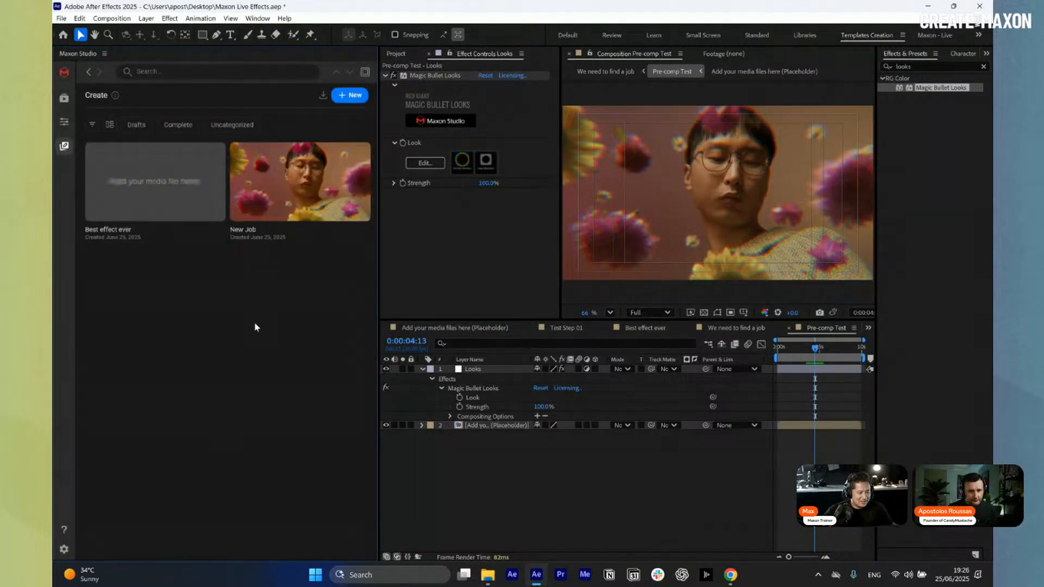
# Create a new composition with the default settings and apply the New Job capsule to it
pyautogui.click(396, 54)
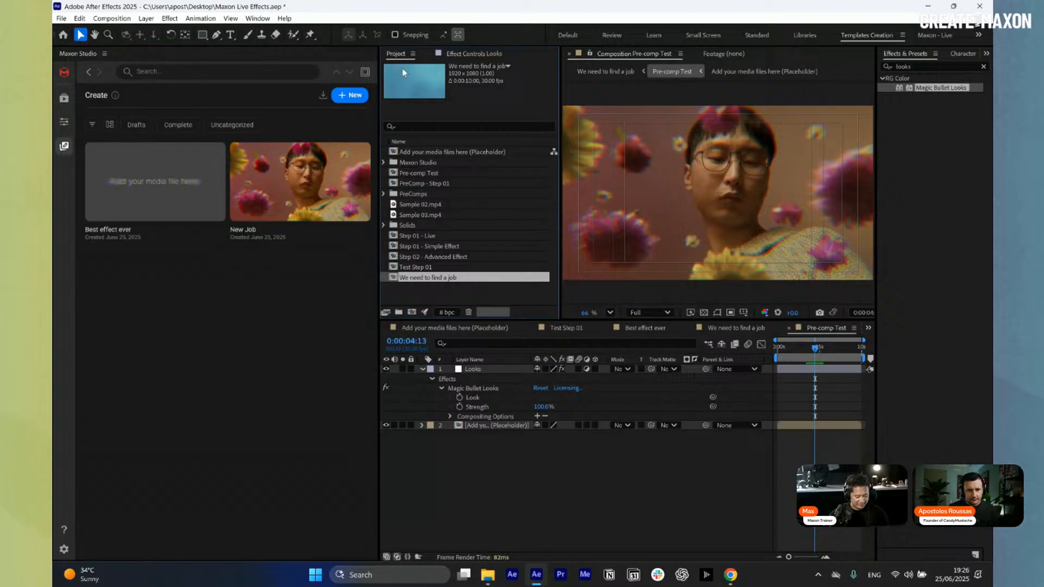
pyautogui.click(411, 312)
pyautogui.press('Return')
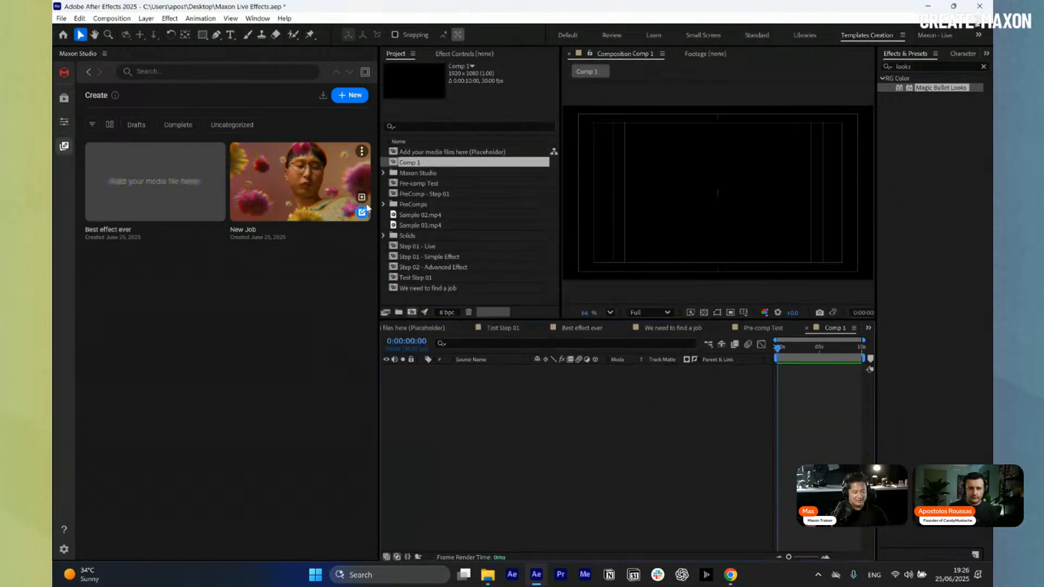
pyautogui.click(362, 212)
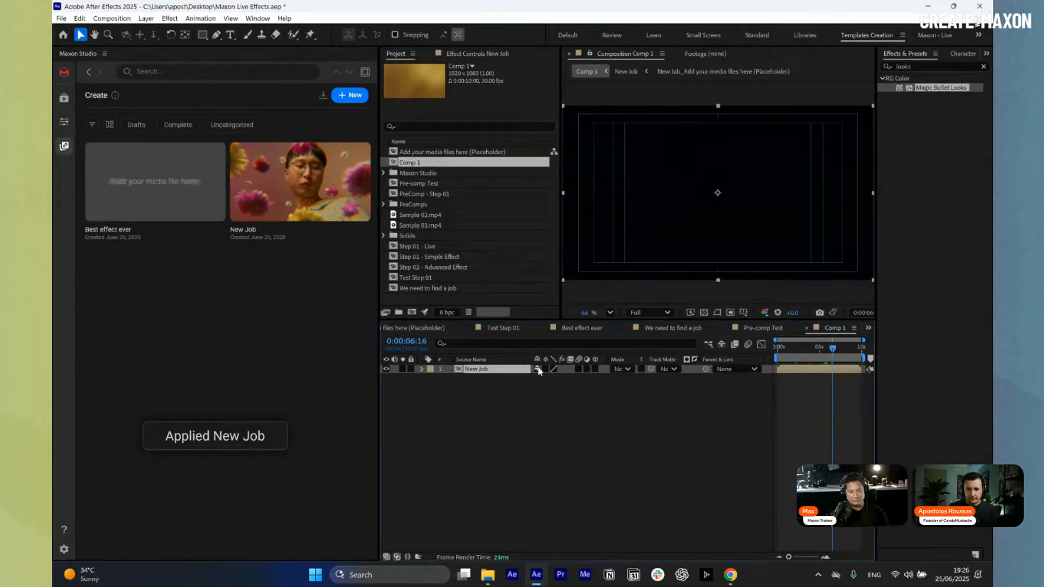
# Clear the Sample 02.mp4 layer from view in the applied capsule's nested placeholder composition and return to the New Job composition
pyautogui.doubleClick(488, 369)
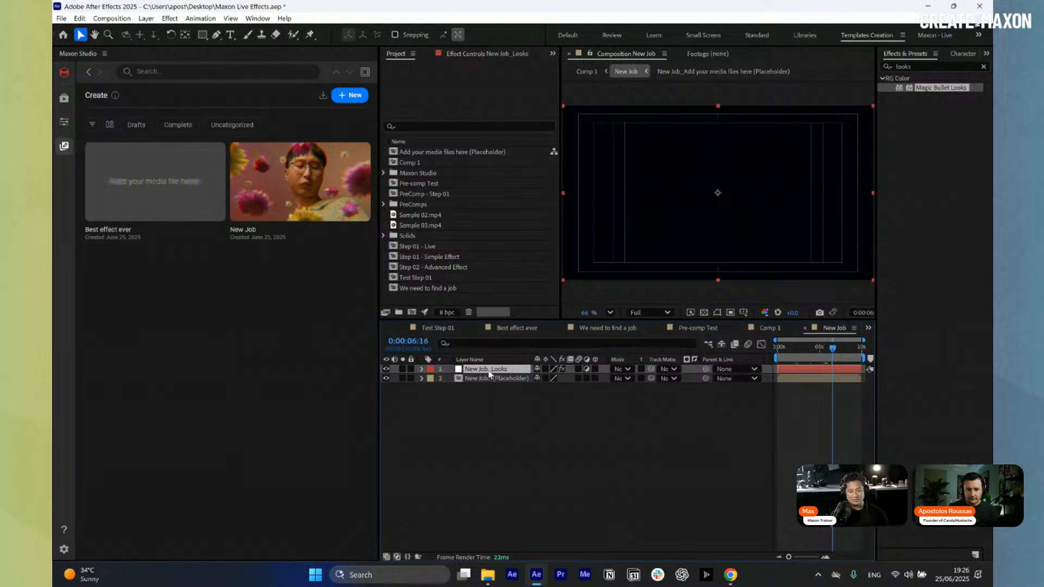
pyautogui.doubleClick(488, 378)
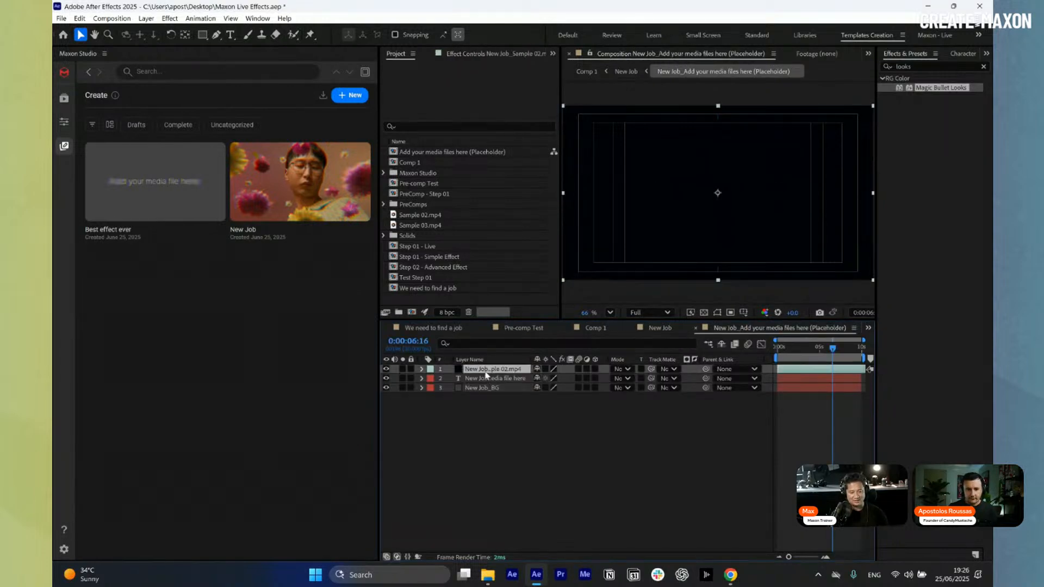
pyautogui.click(660, 329)
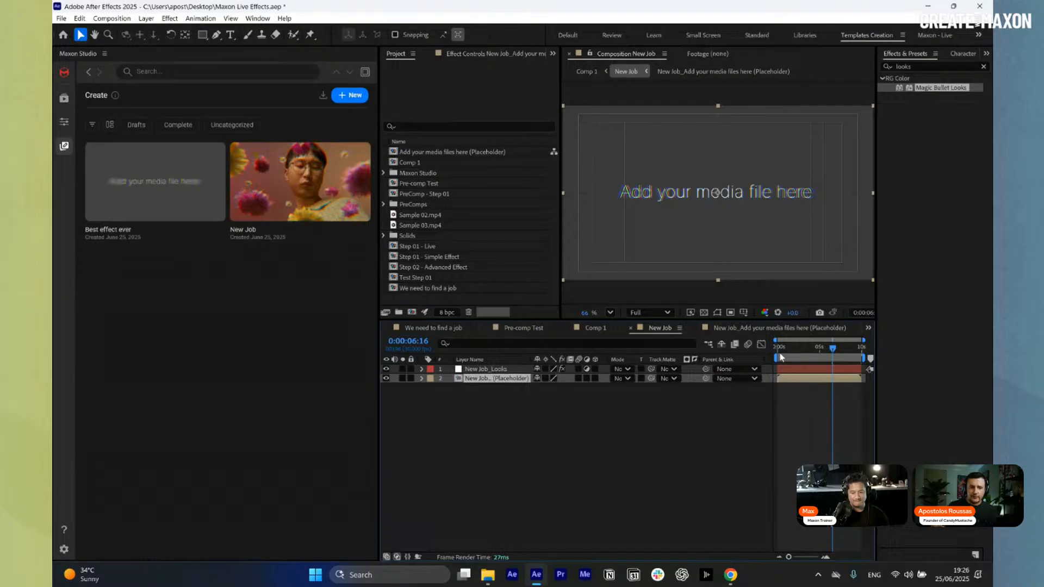
pyautogui.click(662, 450)
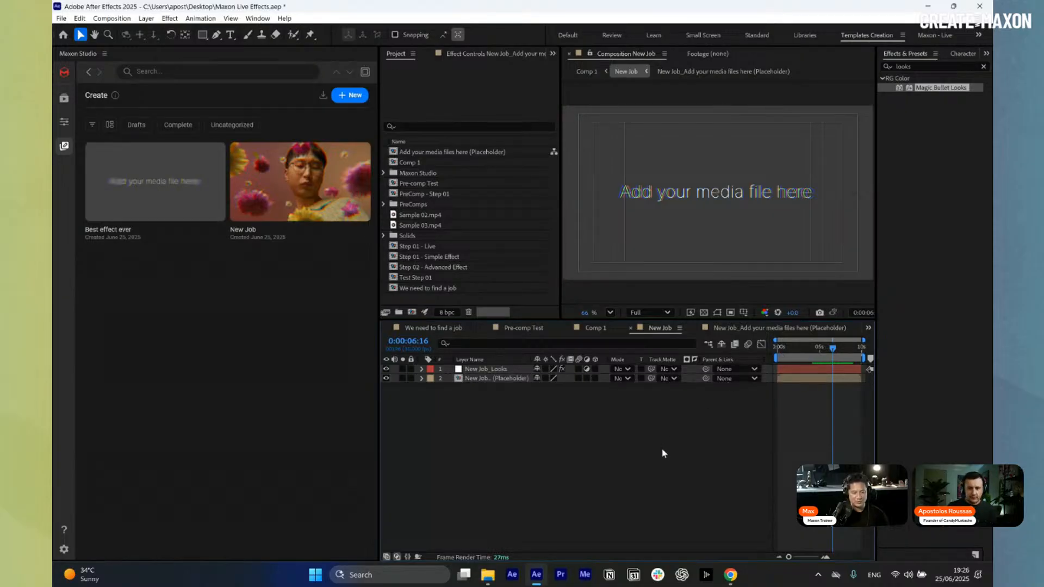
pyautogui.click(437, 174)
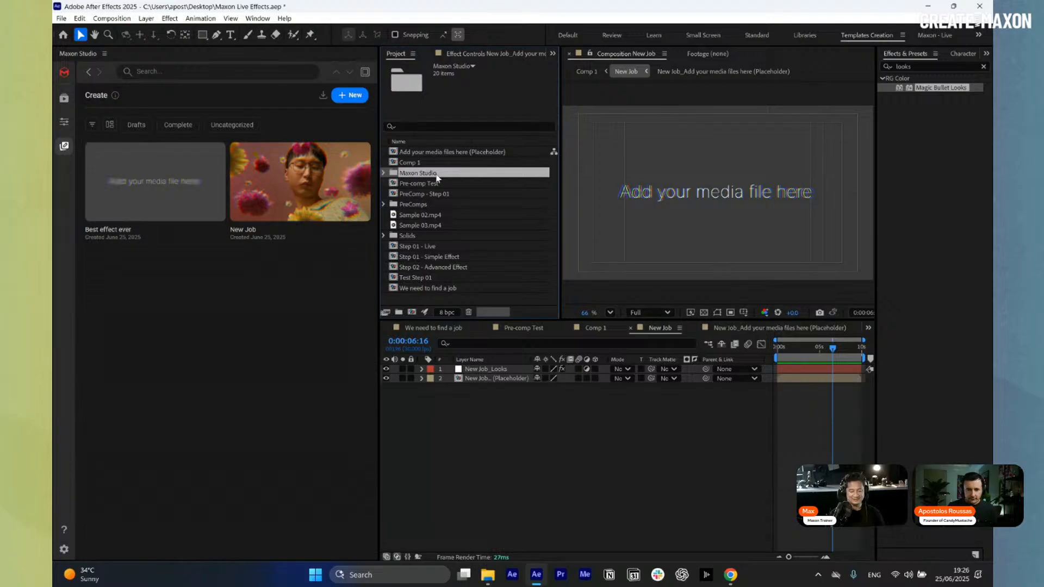
pyautogui.click(428, 165)
pyautogui.click(428, 153)
pyautogui.click(430, 165)
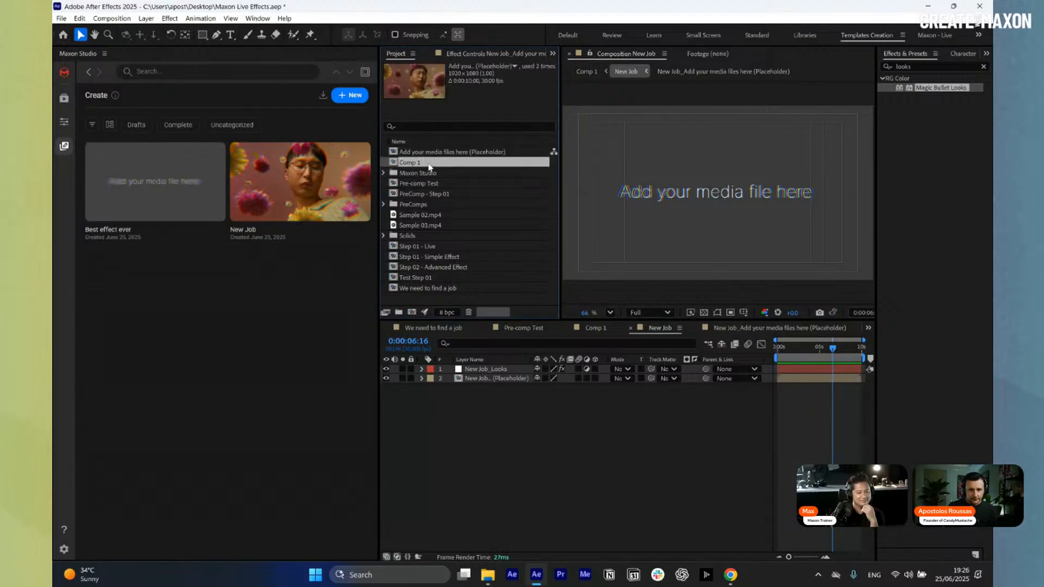
# Delete the Comp 1, Test Step 01 and We need to find a job compositions from the project
pyautogui.press('Delete')
pyautogui.press('Return')
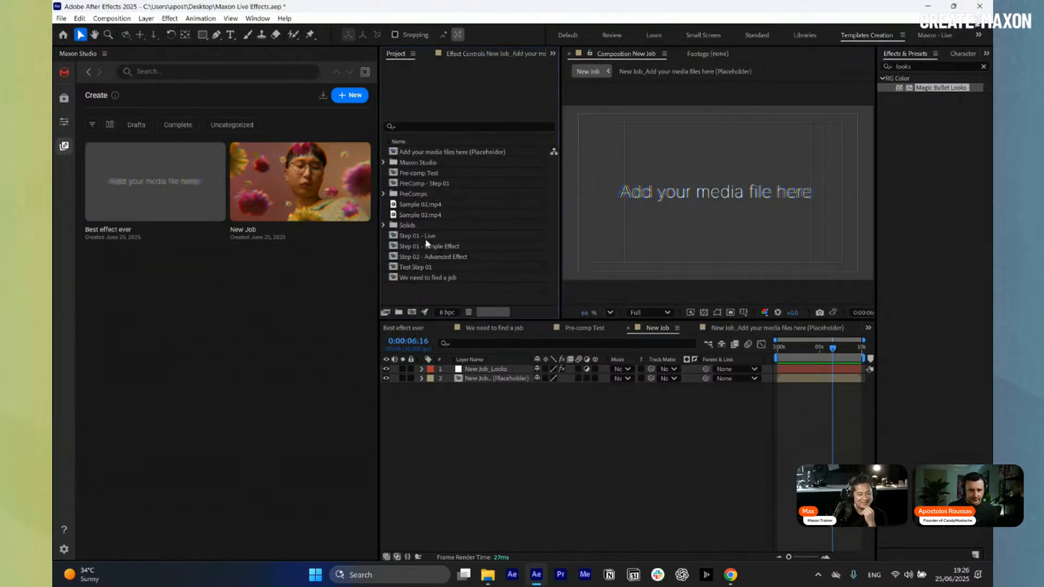
pyautogui.click(426, 238)
pyautogui.click(435, 246)
pyautogui.click(426, 268)
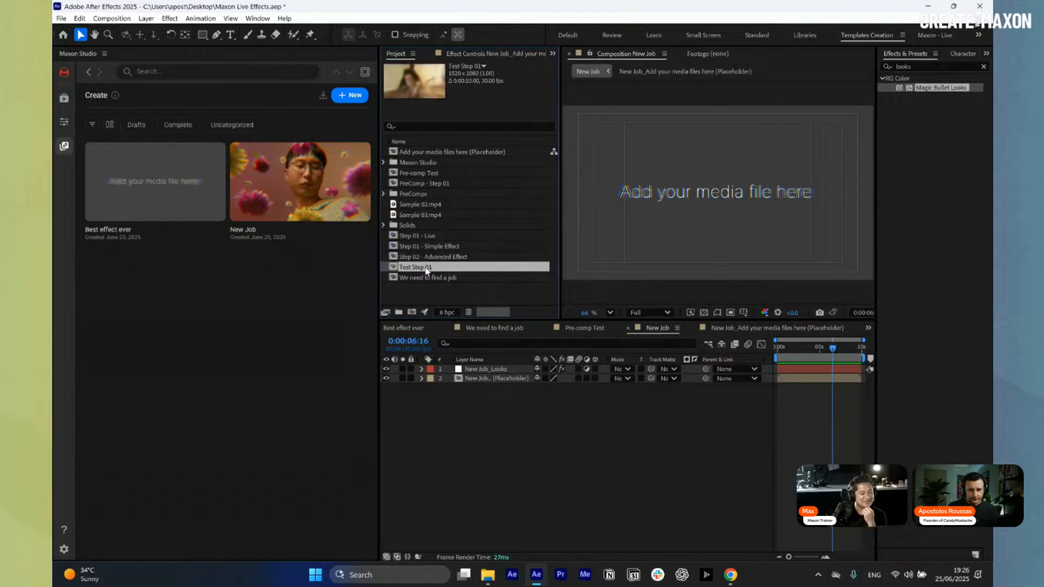
pyautogui.press('Delete')
pyautogui.press('Return')
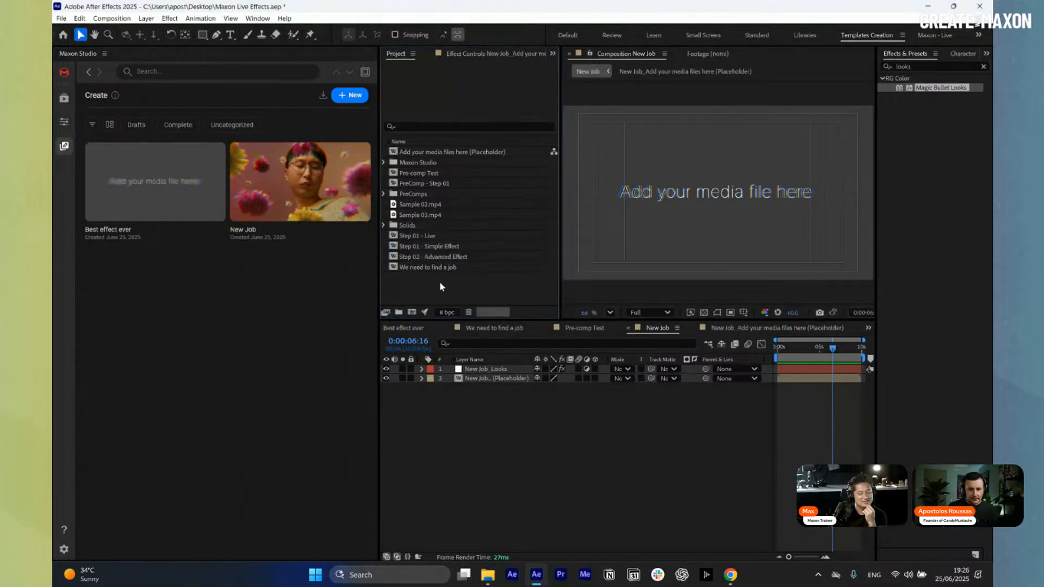
pyautogui.click(442, 268)
pyautogui.press('Delete')
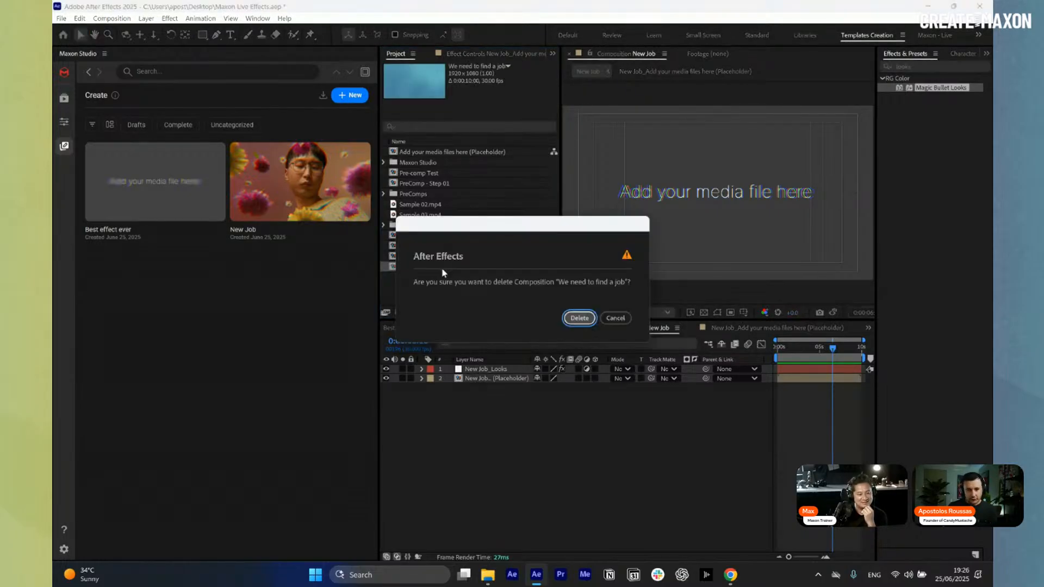
pyautogui.press('Return')
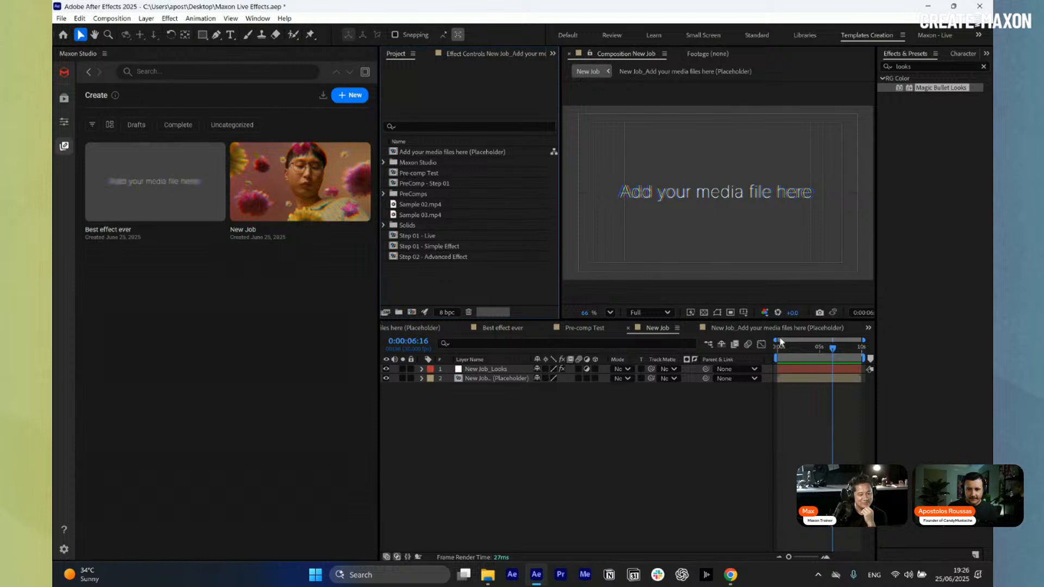
# Close the New Job placeholder composition's timeline and delete the Maxon Studio folder and the Pre-comp Test composition from the project
pyautogui.click(714, 329)
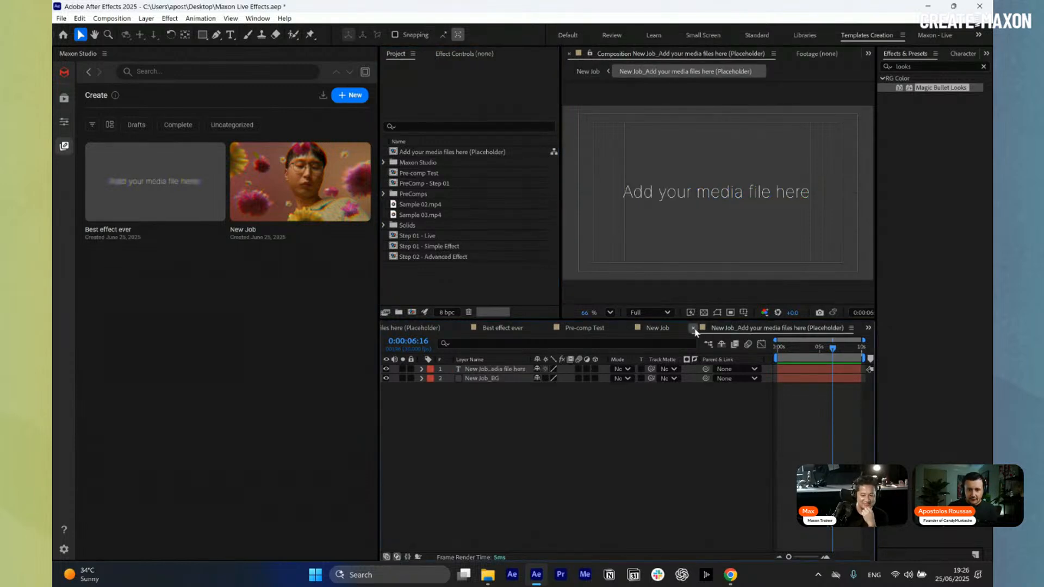
pyautogui.click(692, 328)
pyautogui.click(423, 164)
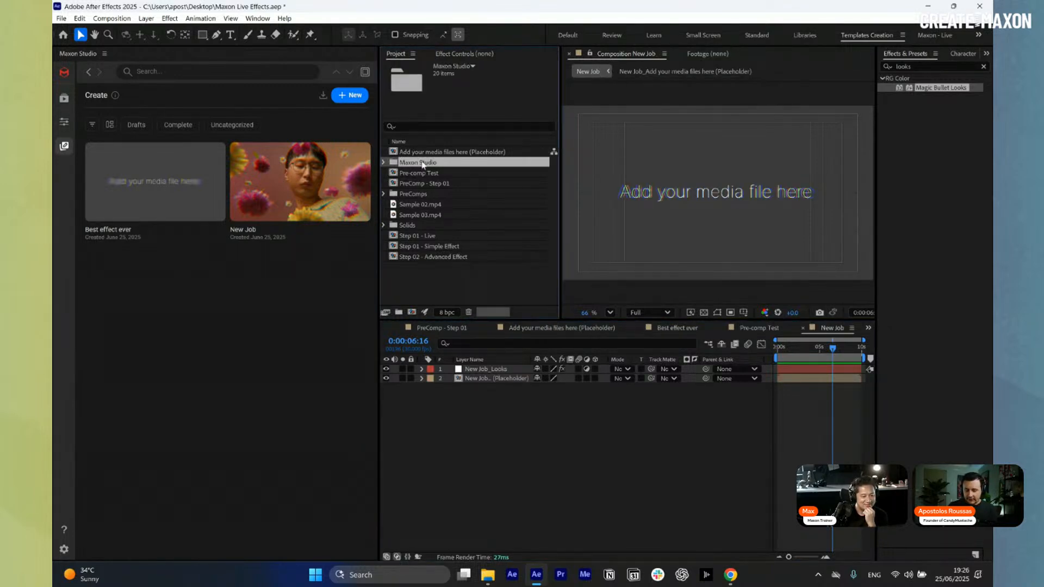
pyautogui.press('Delete')
pyautogui.press('Return')
pyautogui.click(433, 162)
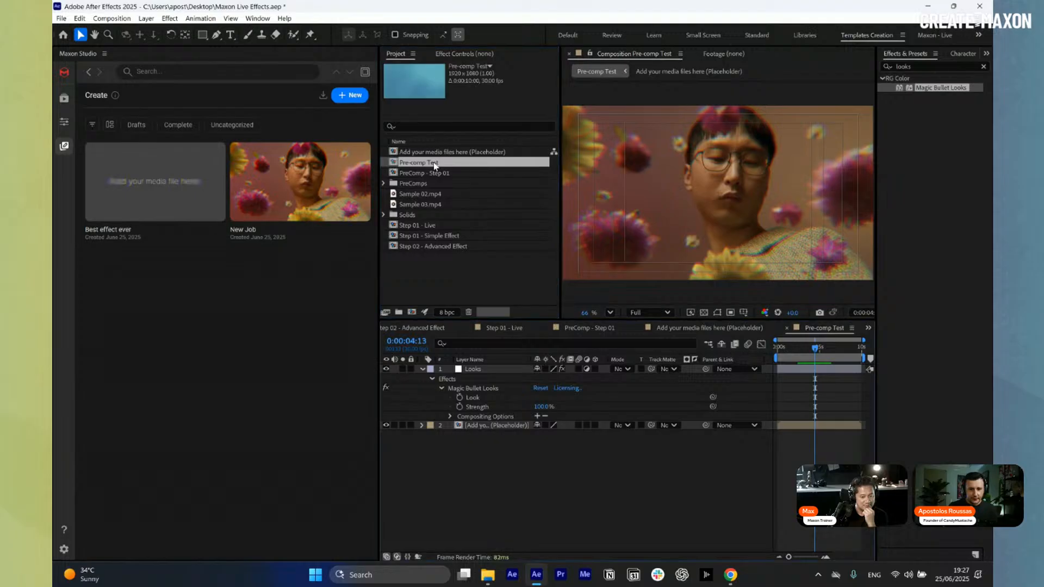
pyautogui.press('Delete')
pyautogui.press('Return')
pyautogui.click(435, 164)
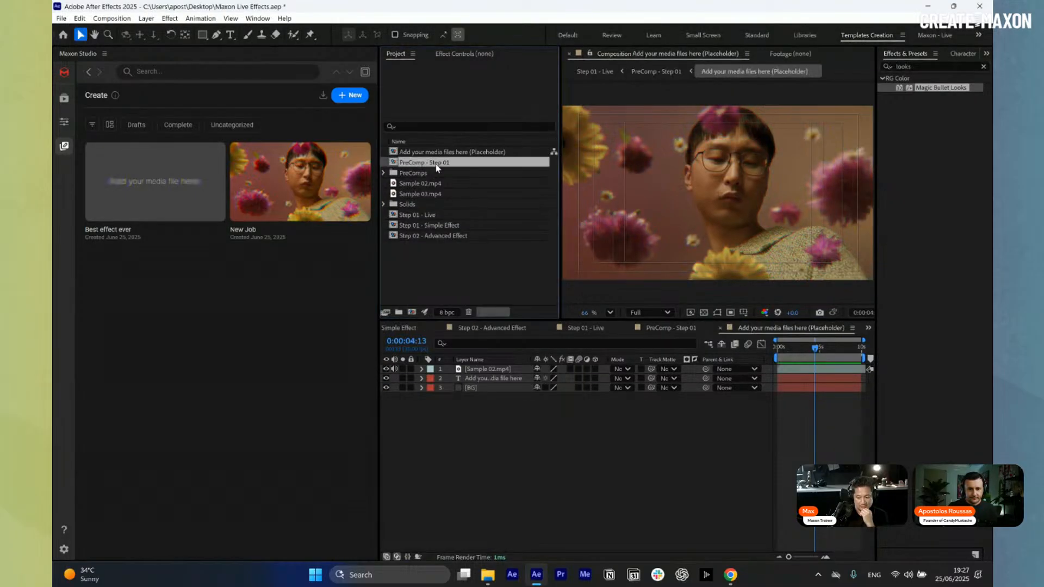
pyautogui.click(467, 267)
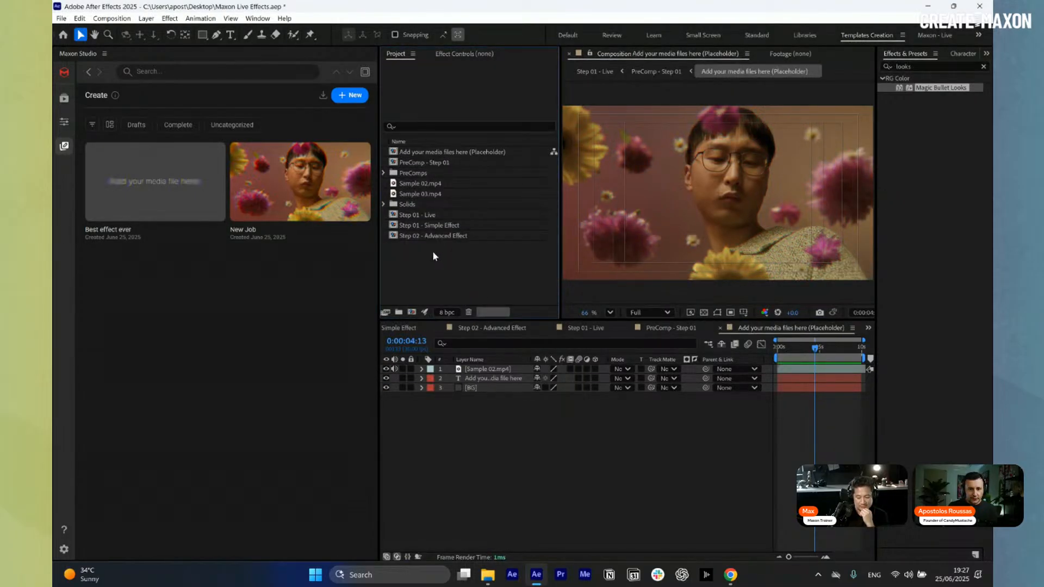
# Create a new composition named Step 02 - Advanced with the default 1920x1080, 30 fps settings
pyautogui.click(411, 312)
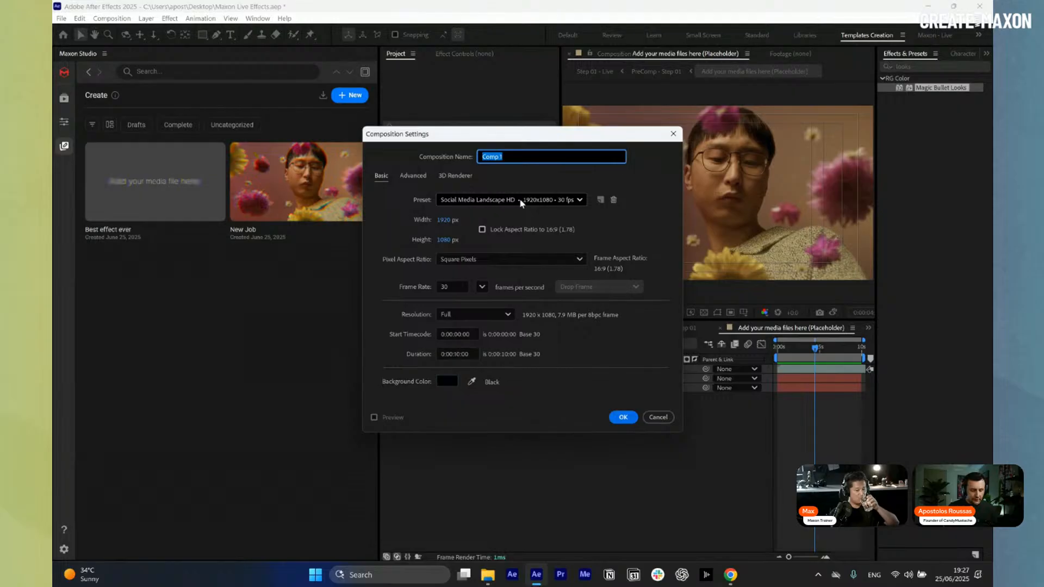
pyautogui.write('Ste')
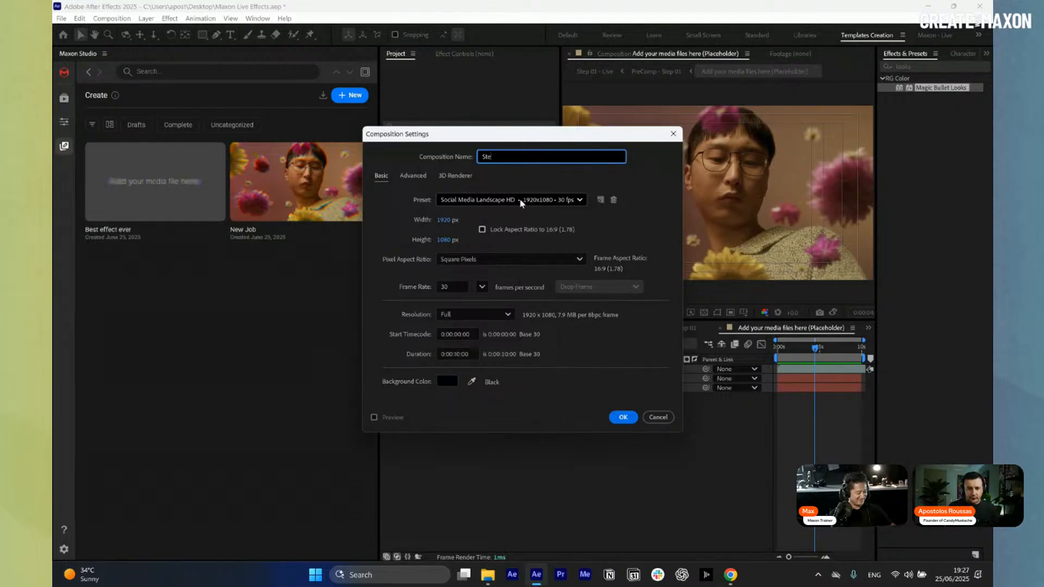
pyautogui.write('p 02')
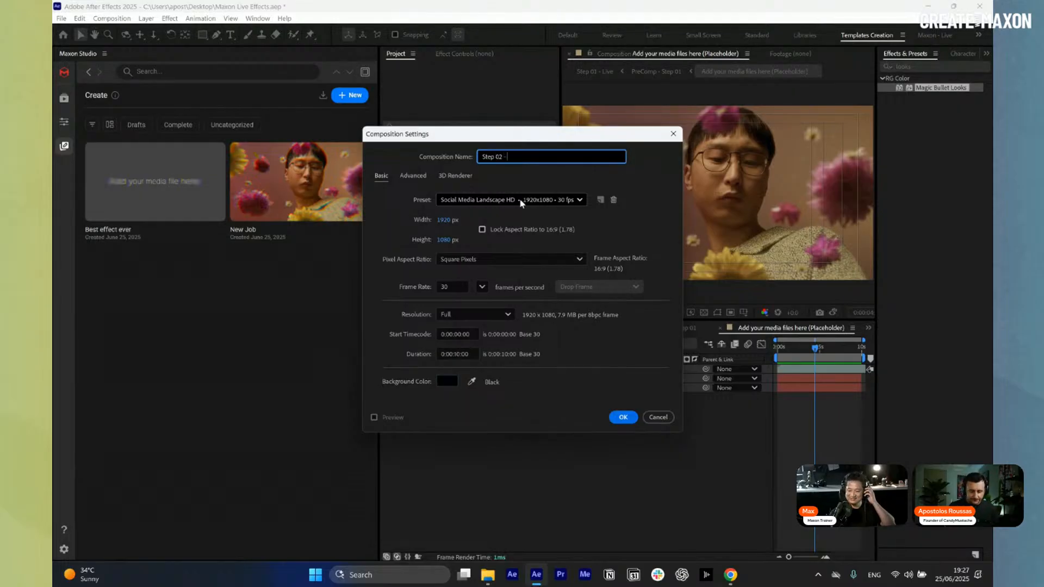
pyautogui.write(' - Advanc')
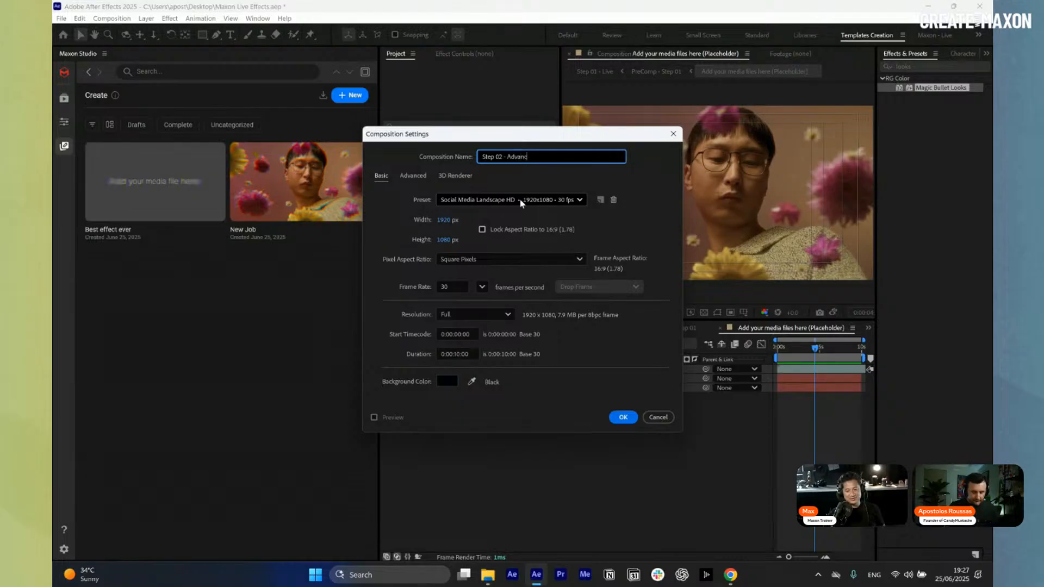
pyautogui.write('ed')
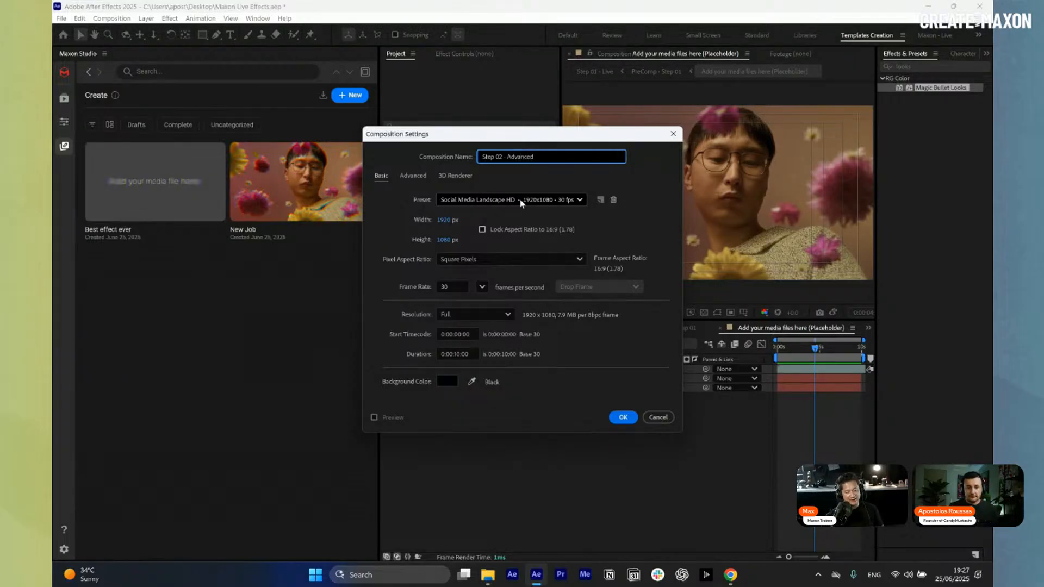
pyautogui.press('Return')
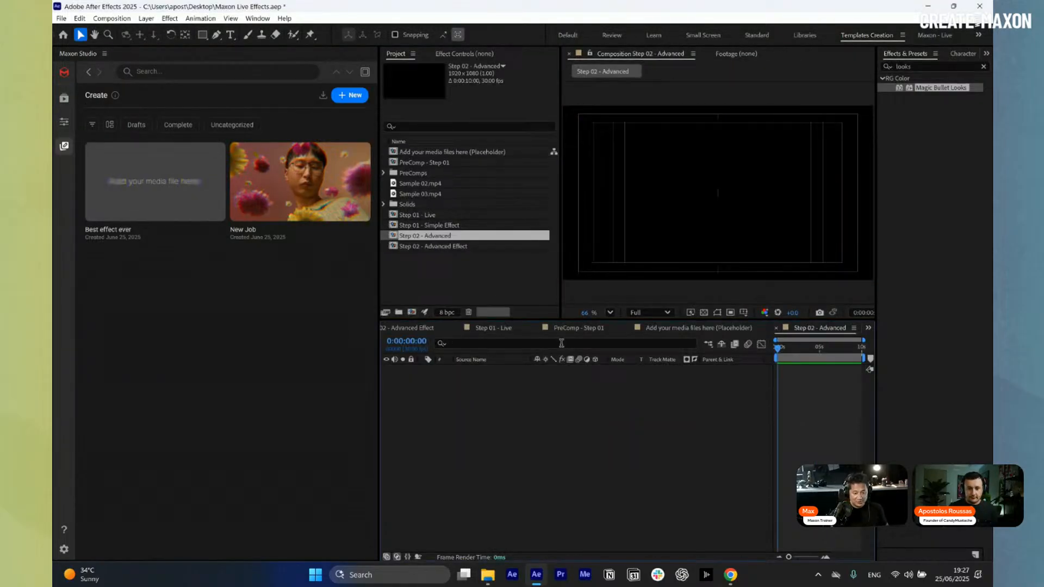
# Add the Add your media files here (Placeholder) composition to Step 02 - Advanced and delete the Sample 02.mp4 layer inside the placeholder
pyautogui.click(425, 257)
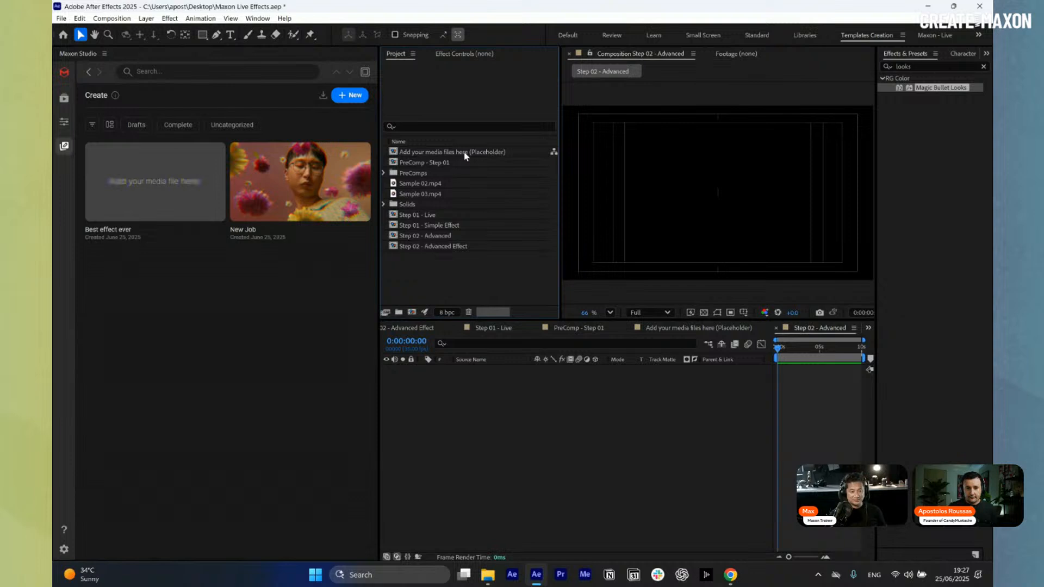
pyautogui.moveTo(465, 155); pyautogui.dragTo(560, 439)
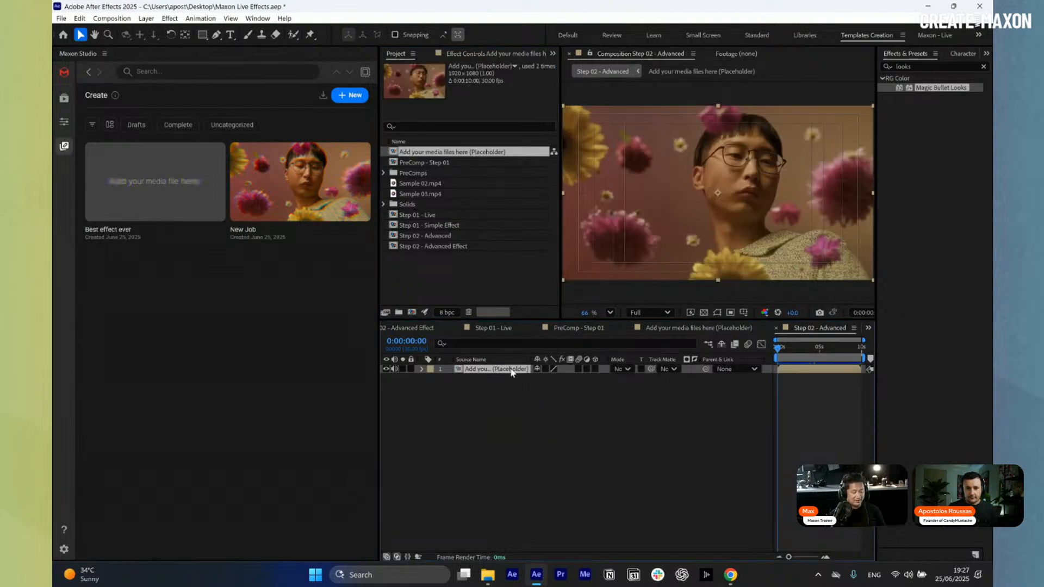
pyautogui.doubleClick(511, 370)
pyautogui.click(511, 369)
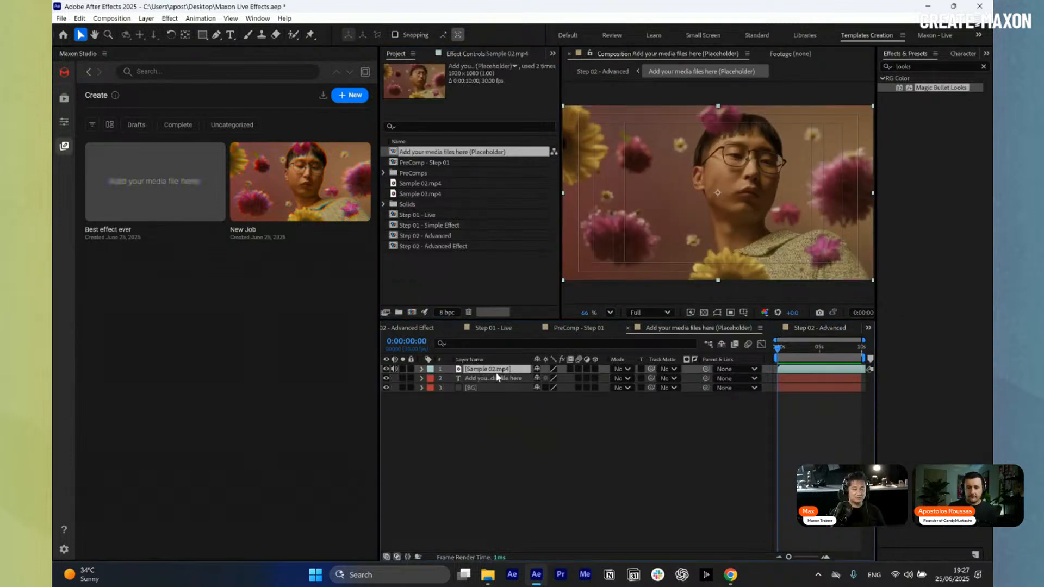
pyautogui.press('Delete')
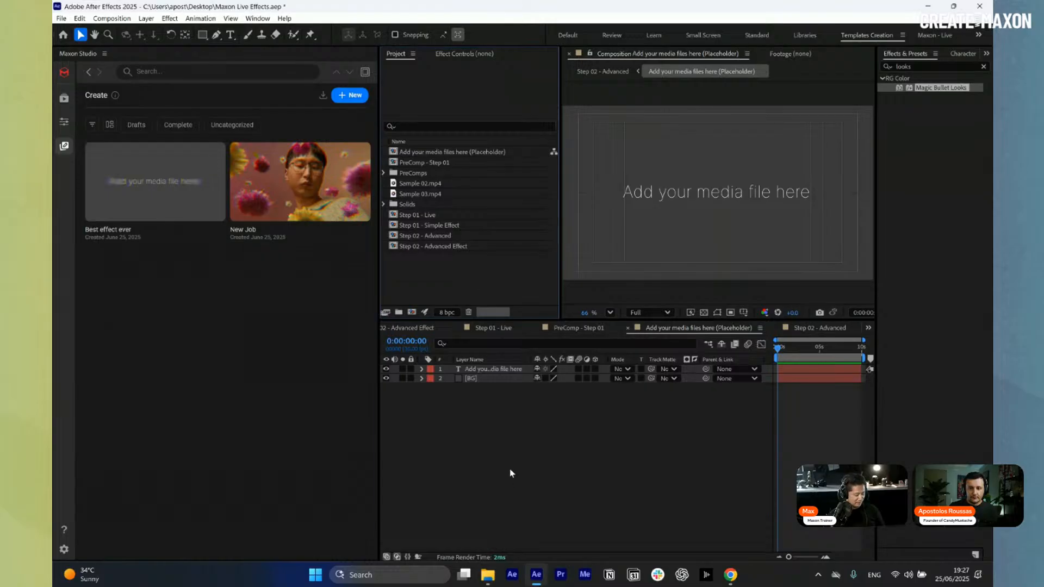
# Import Sample 06.mp4 from the Footage folder on disk and place it as the top layer of the placeholder composition
pyautogui.click(492, 536)
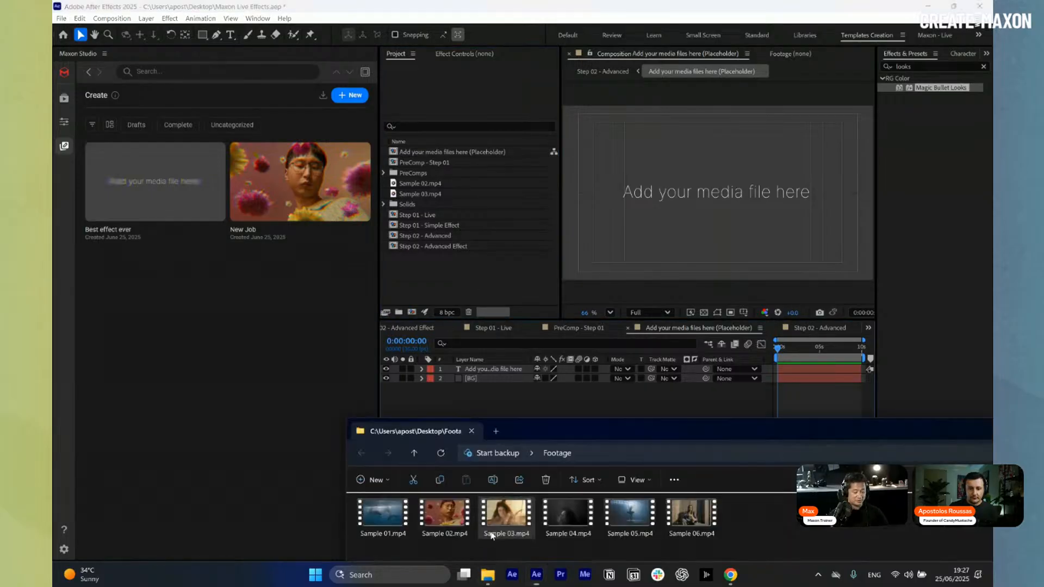
pyautogui.click(492, 536)
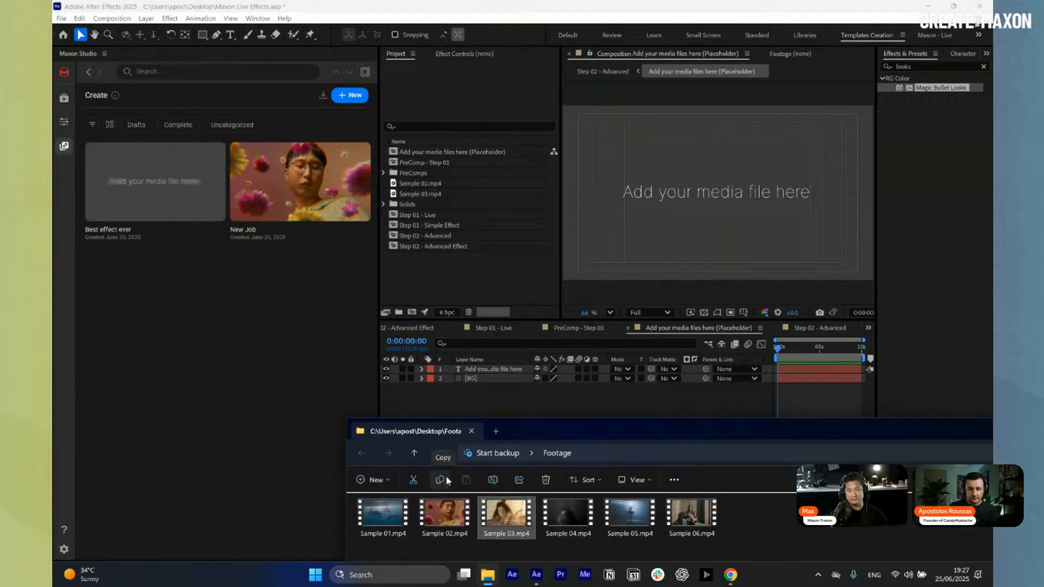
pyautogui.moveTo(692, 513); pyautogui.dragTo(438, 273)
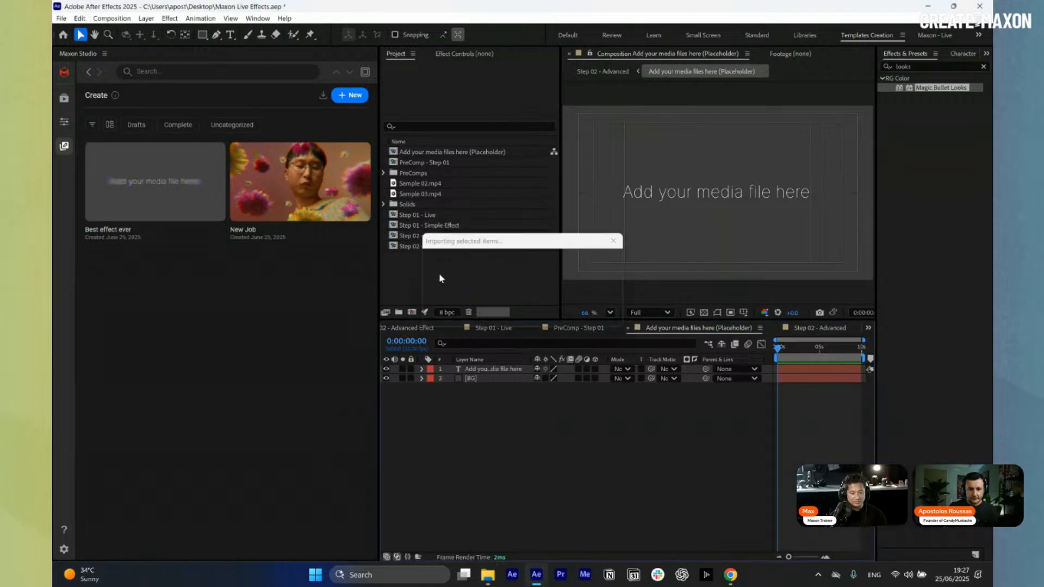
pyautogui.moveTo(455, 357); pyautogui.dragTo(462, 368)
pyautogui.click(508, 438)
# Create a project folder named Footage and move Sample 02.mp4, Sample 03.mp4 and Sample 06.mp4 into it
pyautogui.click(398, 312)
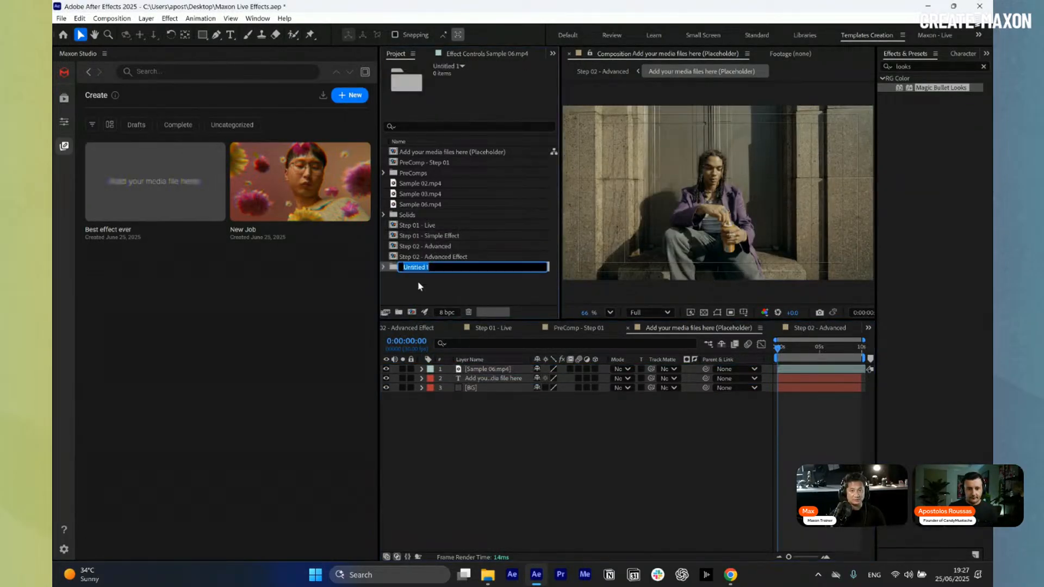
pyautogui.write('Fo')
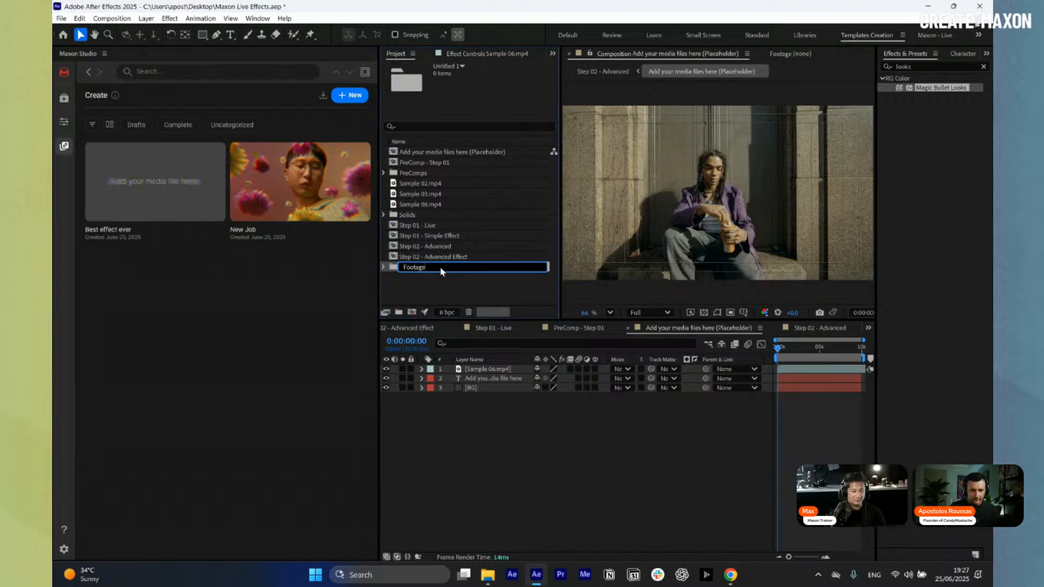
pyautogui.write('otage')
pyautogui.press('Return')
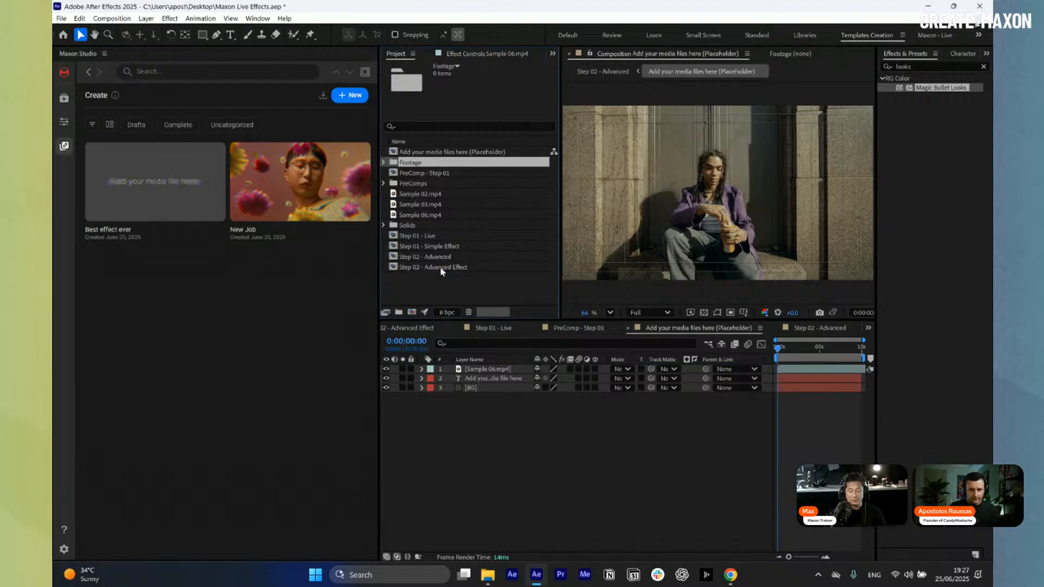
pyautogui.click(425, 196)
pyautogui.keyDown('shift'); pyautogui.click(427, 217); pyautogui.keyUp('shift')
pyautogui.moveTo(422, 191); pyautogui.dragTo(419, 162)
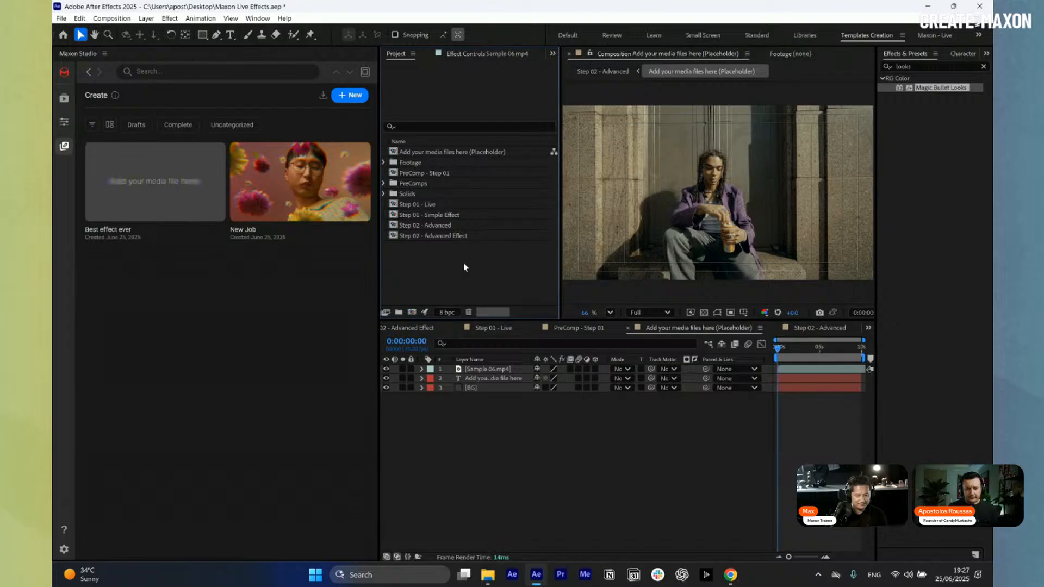
# Preview the Sample 06.mp4 footage in the placeholder composition and return to the Step 02 - Advanced composition
pyautogui.click(645, 488)
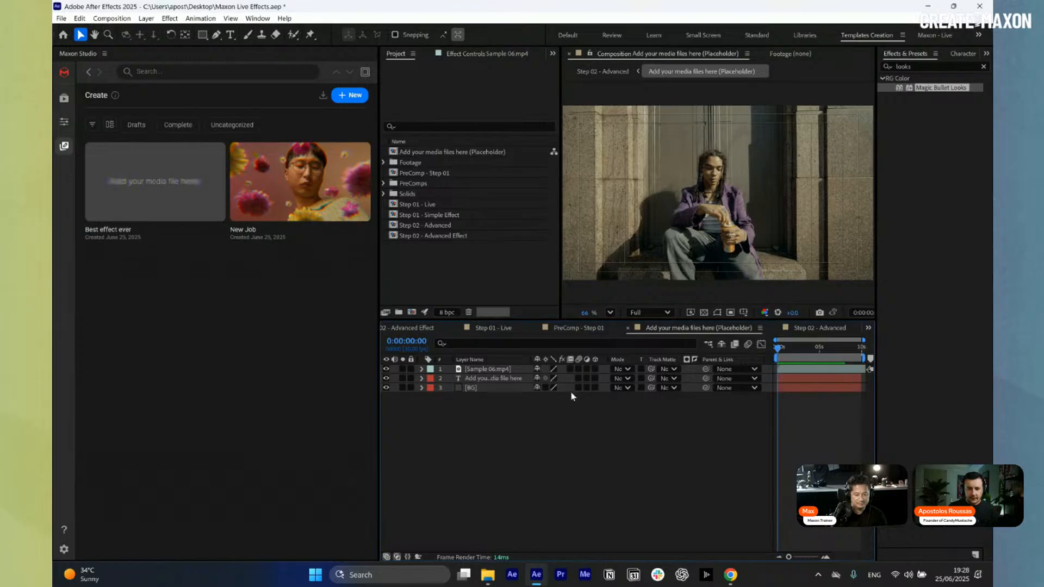
pyautogui.click(802, 358)
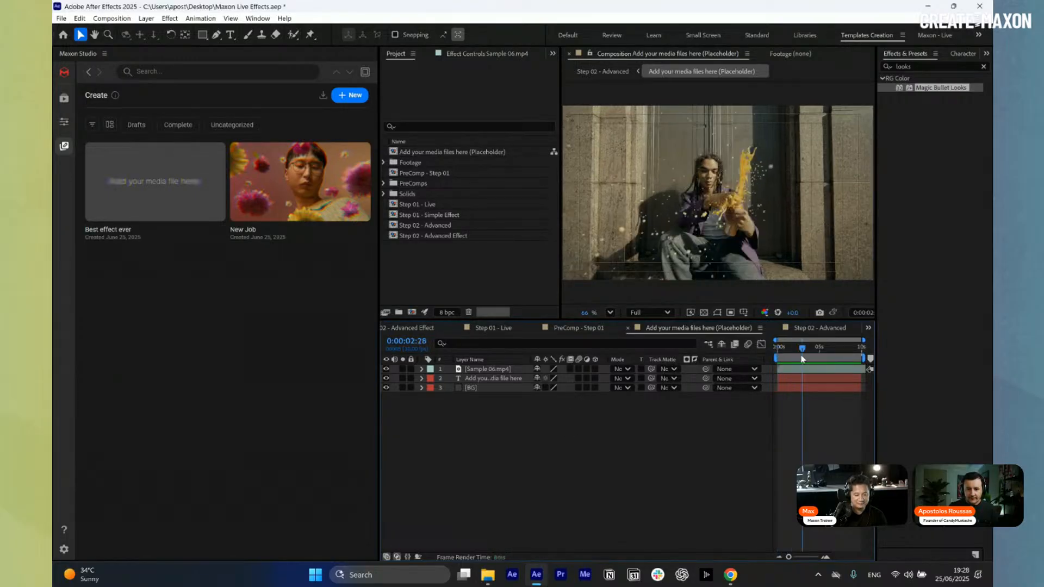
pyautogui.press('Home')
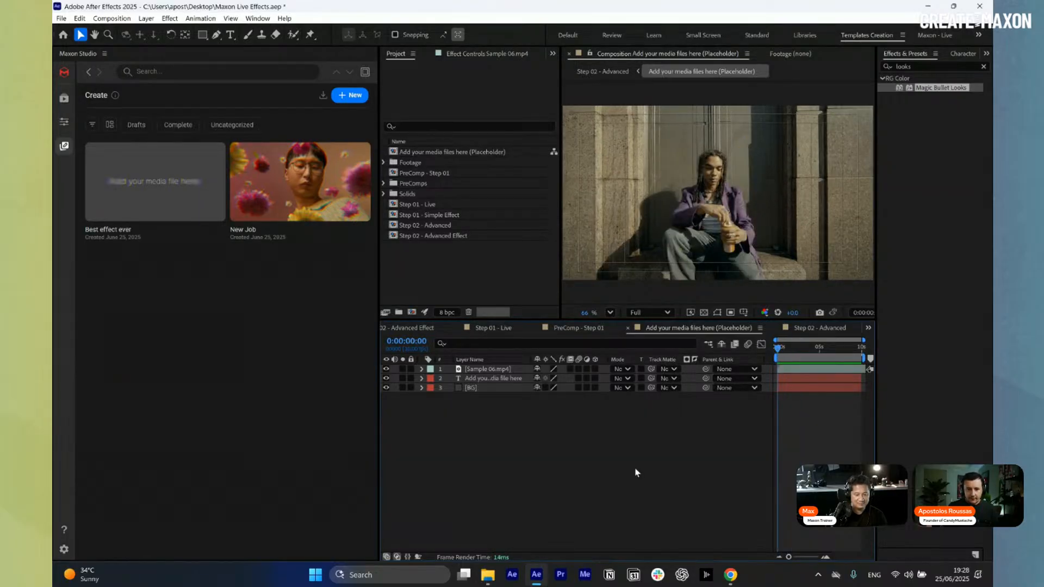
pyautogui.doubleClick(430, 225)
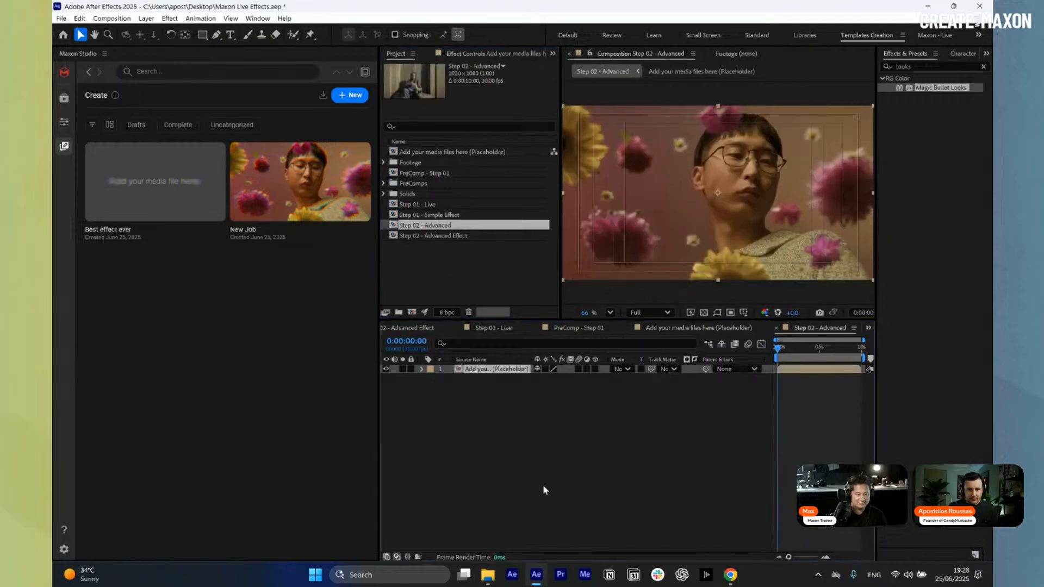
pyautogui.moveTo(786, 356); pyautogui.dragTo(597, 476)
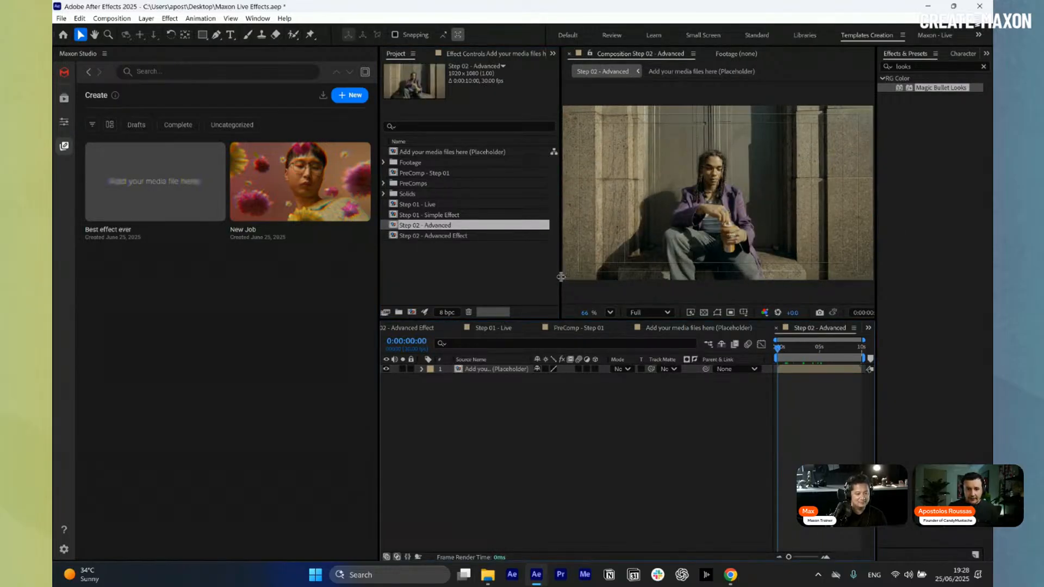
# Hide the timeline's transfer control and layer switch columns, and narrow the Maxon Studio panel to give the timeline more room
pyautogui.click(395, 556)
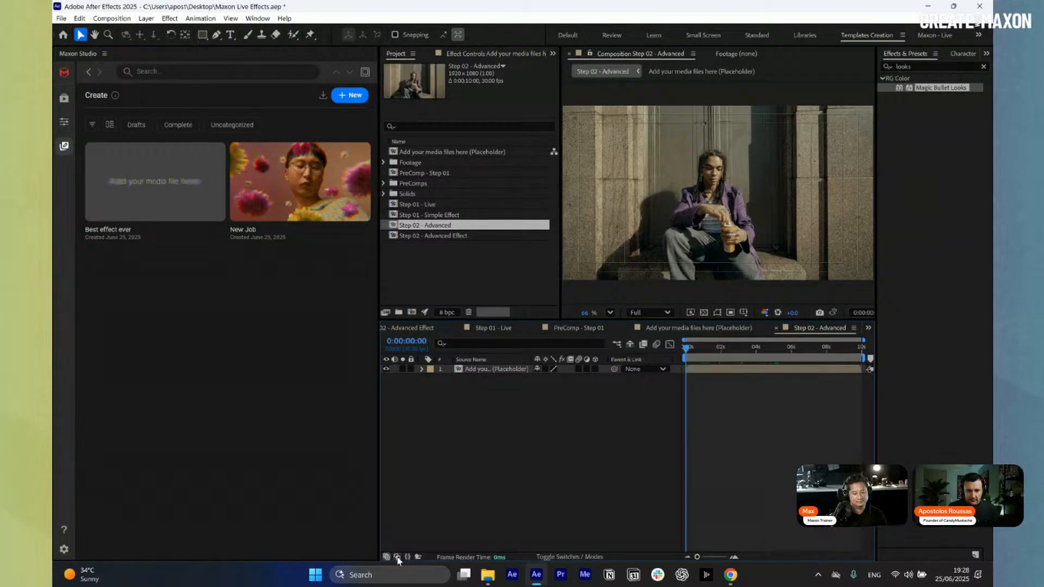
pyautogui.click(387, 557)
pyautogui.moveTo(379, 394); pyautogui.dragTo(238, 394)
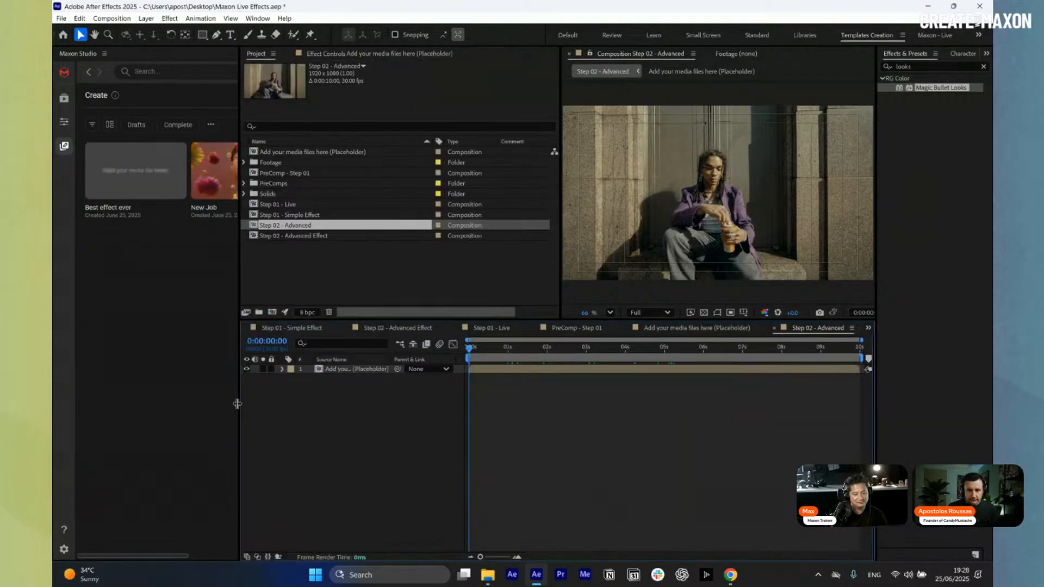
pyautogui.moveTo(238, 287); pyautogui.dragTo(311, 287)
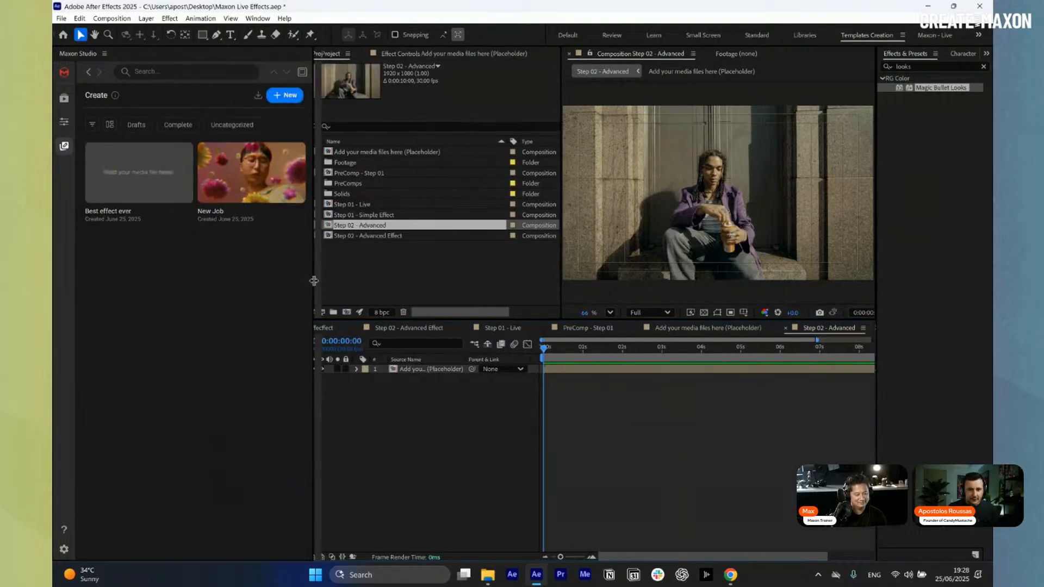
# Enlarge the composition viewer and duplicate the placeholder layer in Step 02 - Advanced
pyautogui.click(558, 362)
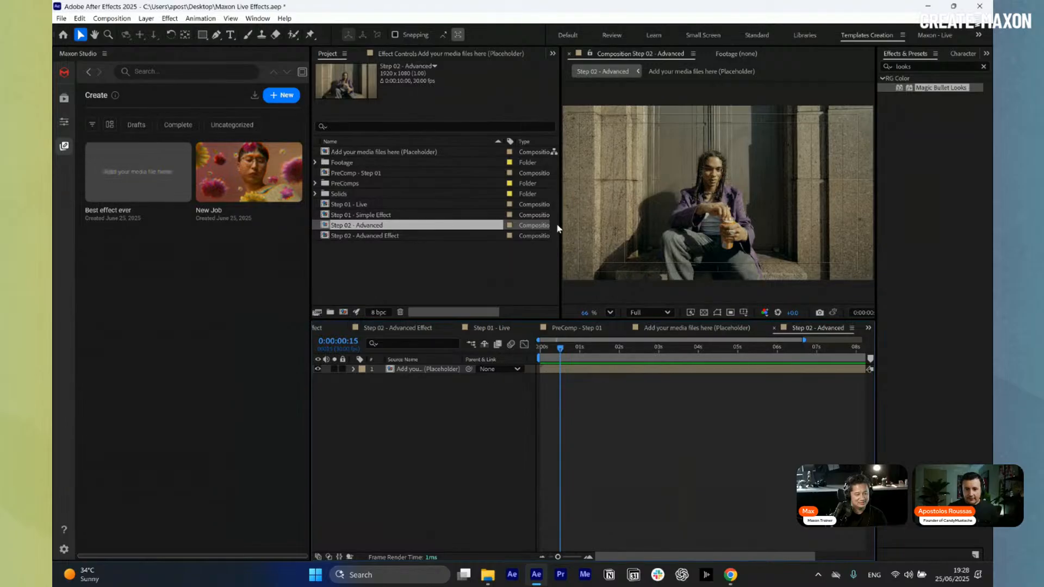
pyautogui.moveTo(560, 227); pyautogui.dragTo(503, 239)
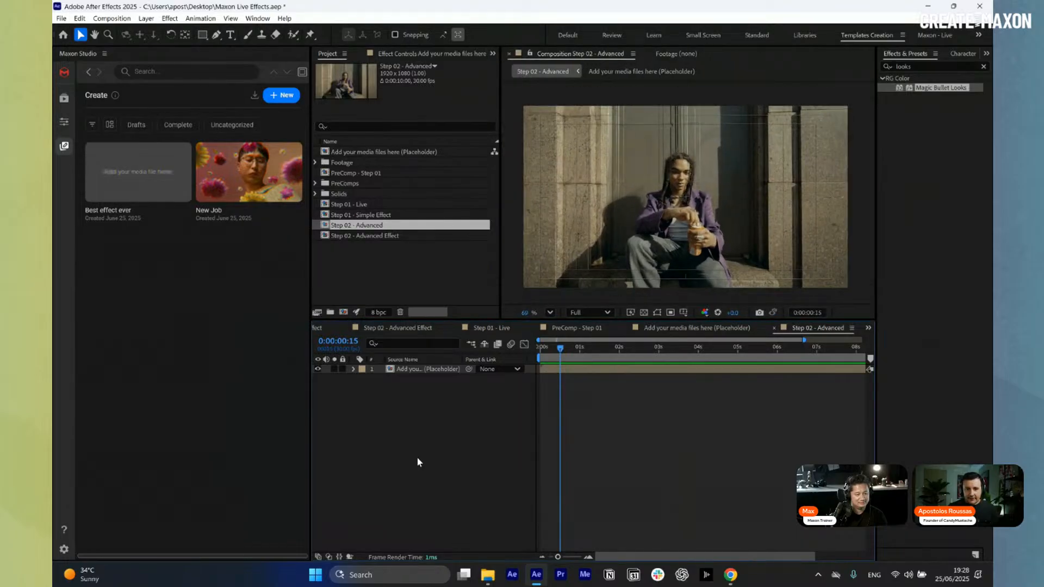
pyautogui.click(440, 371)
pyautogui.hotkey('ctrl', 'd')
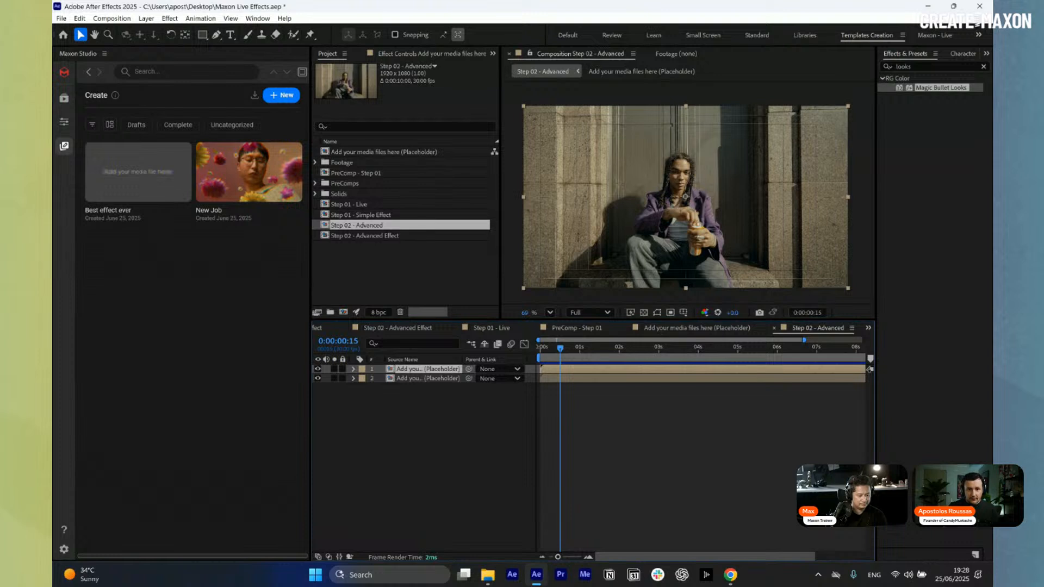
# Try to draw a curved Pen tool mask around the seated man on the upper placeholder layer
pyautogui.click(216, 35)
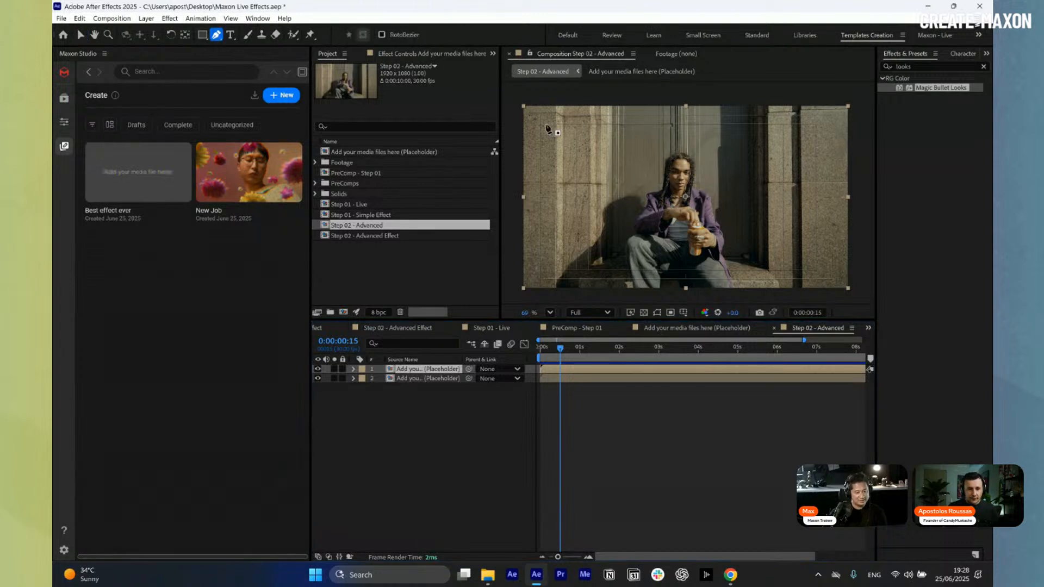
pyautogui.click(604, 147)
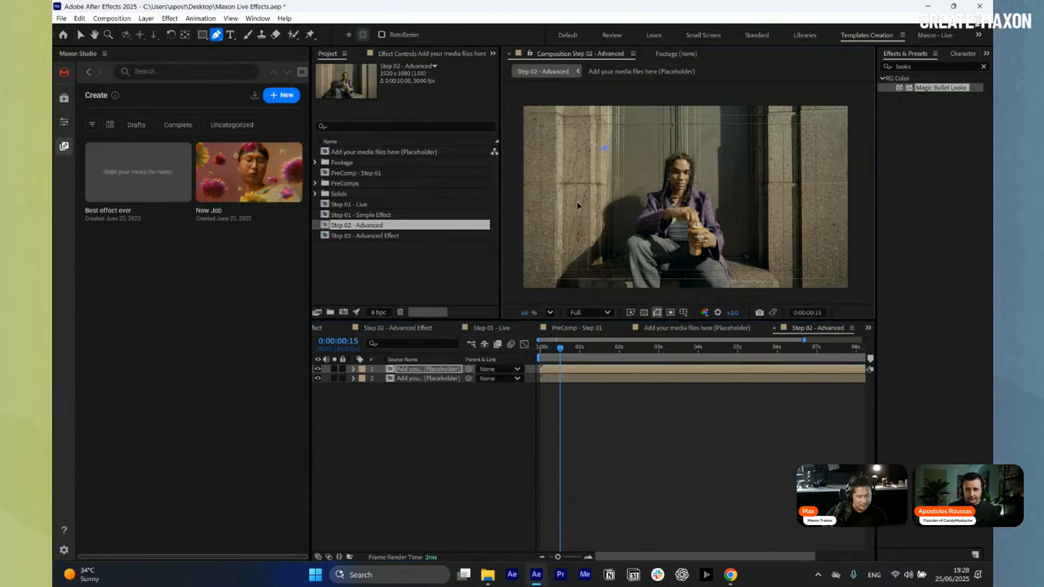
pyautogui.moveTo(577, 201); pyautogui.dragTo(580, 207)
pyautogui.moveTo(602, 233); pyautogui.dragTo(680, 255)
pyautogui.moveTo(737, 252); pyautogui.dragTo(748, 249)
pyautogui.moveTo(760, 211); pyautogui.dragTo(762, 203)
pyautogui.moveTo(767, 146); pyautogui.dragTo(662, 127)
pyautogui.click(605, 149)
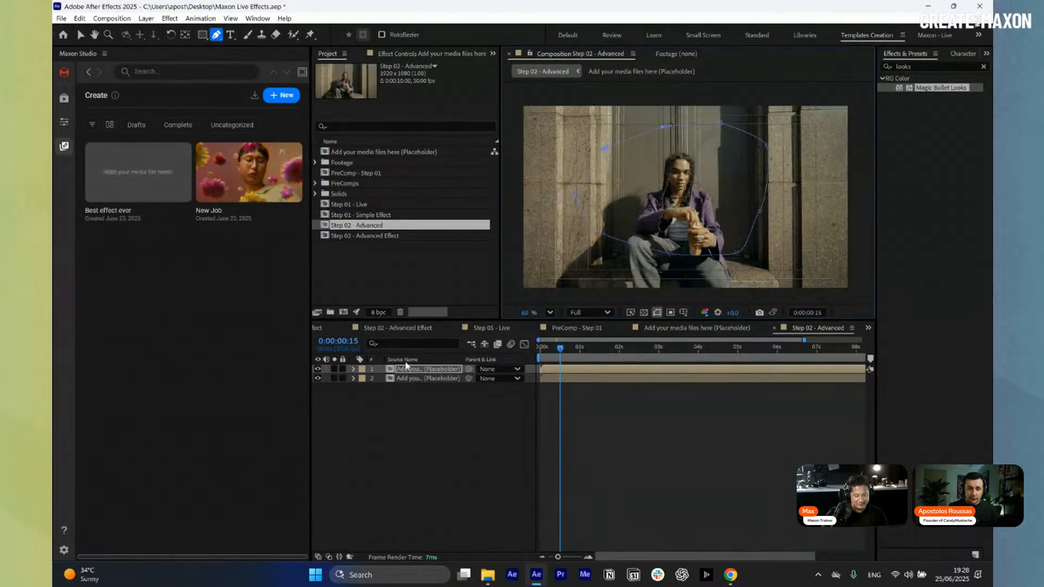
# Try to reveal the mask's feather property, undo the last mask edit and close the path again at its first point
pyautogui.press('f')
pyautogui.press('f')
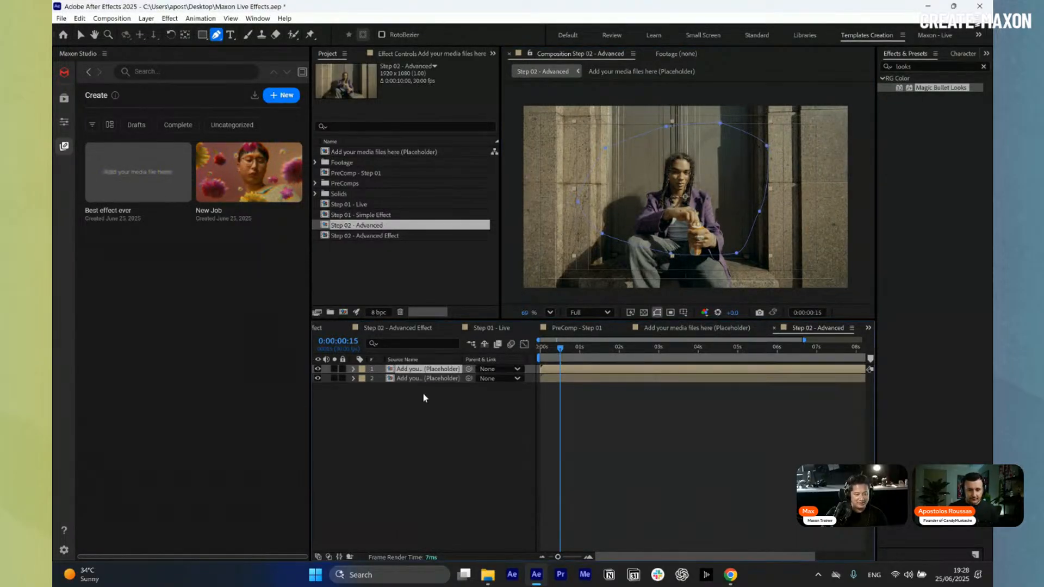
pyautogui.press('f')
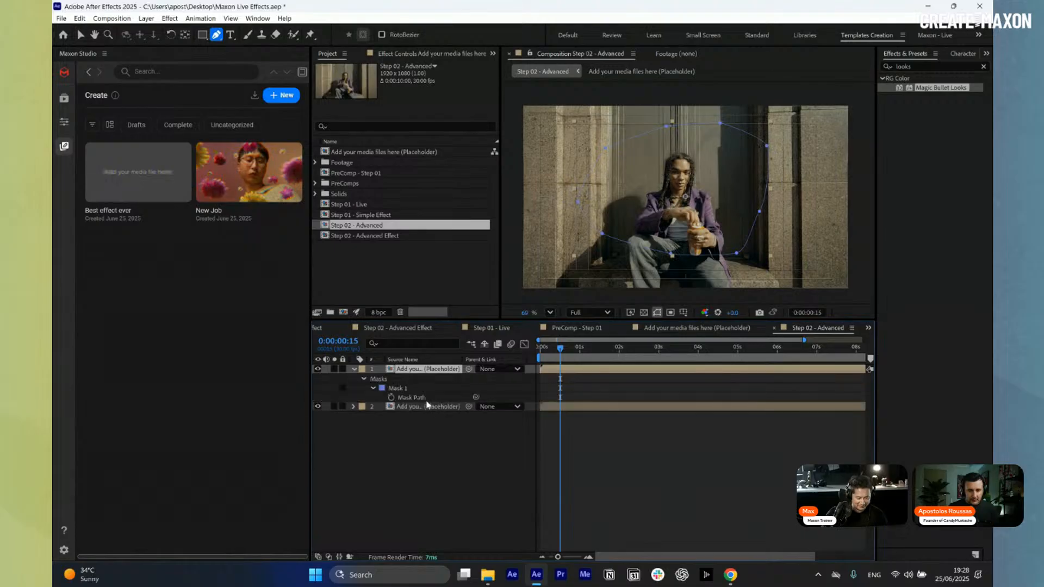
pyautogui.press('f')
pyautogui.hotkey('ctrl', 'z')
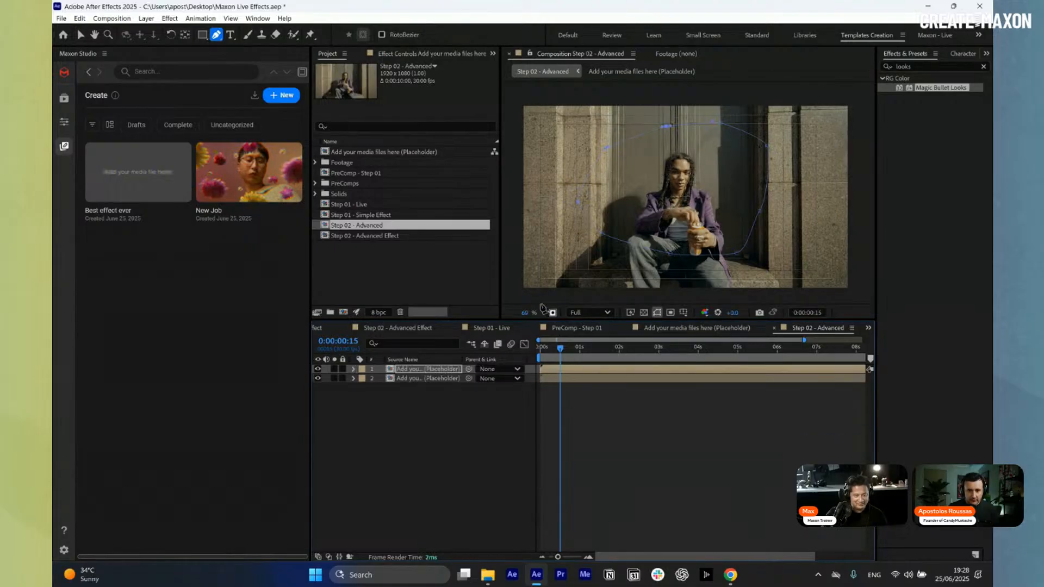
pyautogui.moveTo(605, 148); pyautogui.dragTo(603, 147)
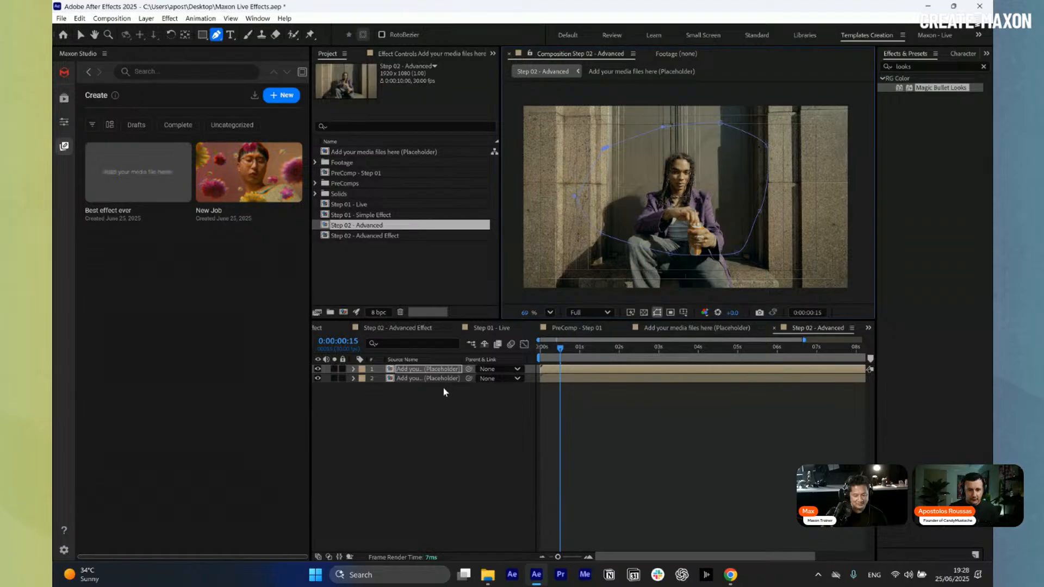
pyautogui.press('m')
pyautogui.press('m')
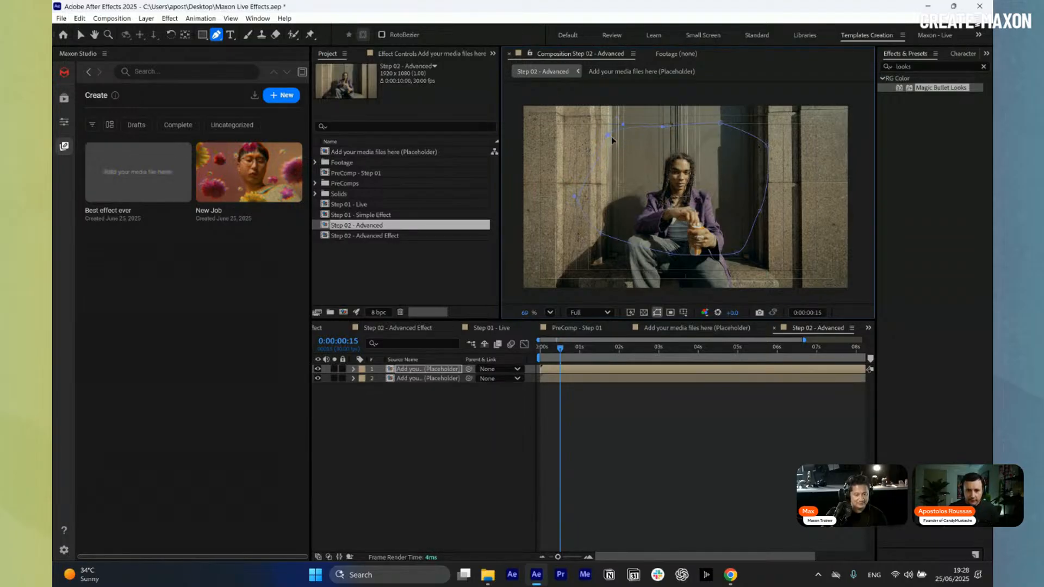
# Delete the mask from the upper placeholder layer
pyautogui.click(405, 369)
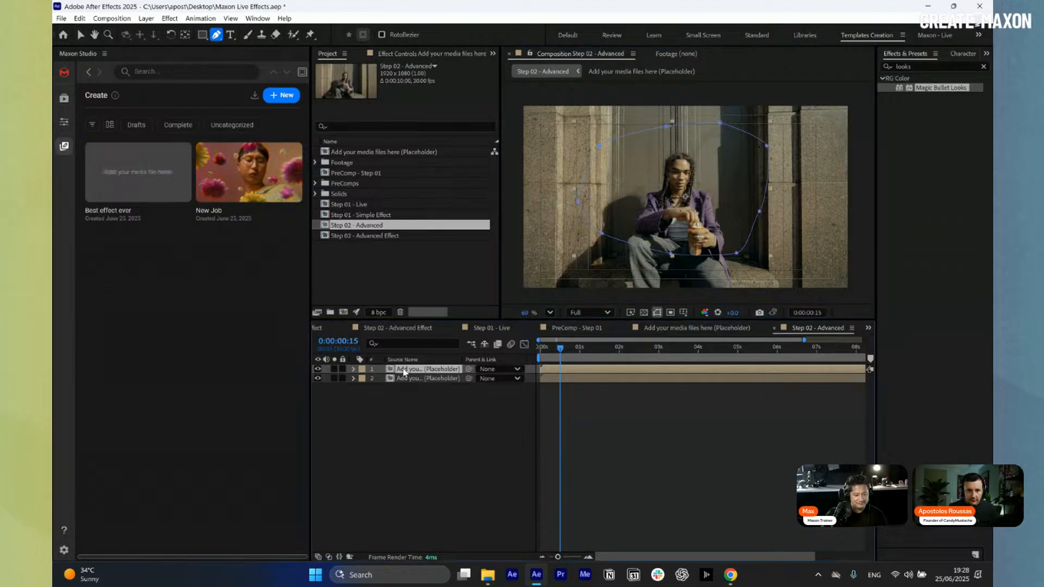
pyautogui.press('m')
pyautogui.click(402, 379)
pyautogui.press('Delete')
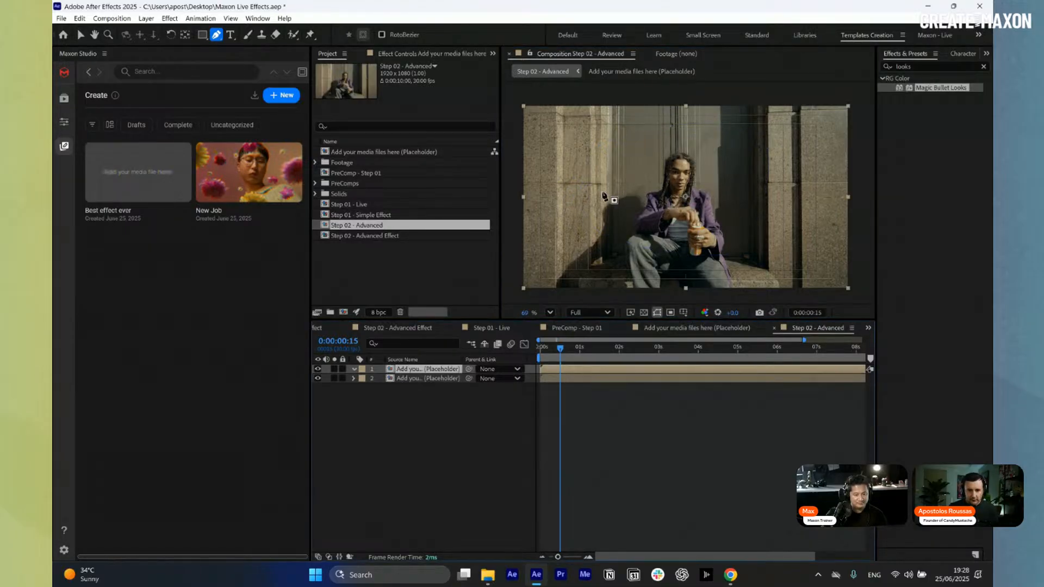
# Draw a new closed Pen tool mask loosely around the seated man on the upper placeholder layer
pyautogui.click(595, 170)
pyautogui.click(592, 229)
pyautogui.moveTo(657, 261); pyautogui.dragTo(670, 263)
pyautogui.click(744, 263)
pyautogui.moveTo(776, 186); pyautogui.dragTo(743, 130)
pyautogui.click(691, 116)
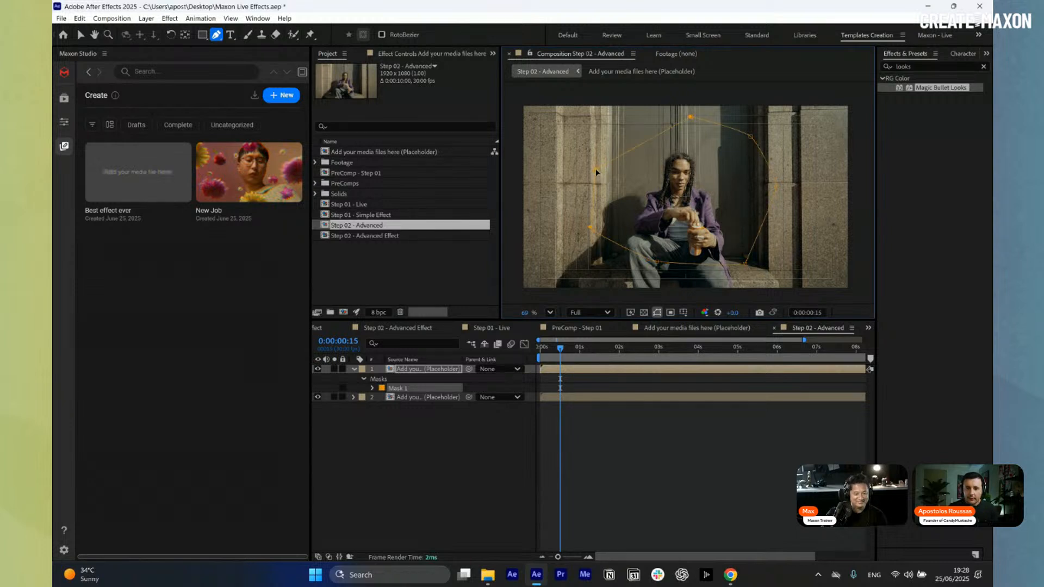
pyautogui.click(372, 388)
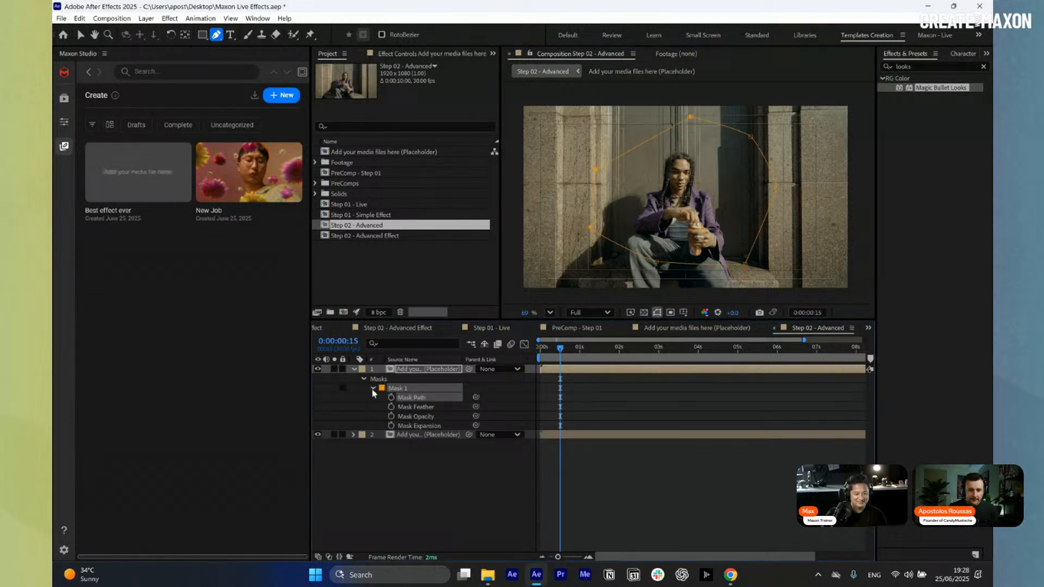
# Show the layer switches, scale the masked placeholder layer to 88% and move it to the upper-left corner of the frame
pyautogui.click(411, 369)
pyautogui.press('s')
pyautogui.press('s')
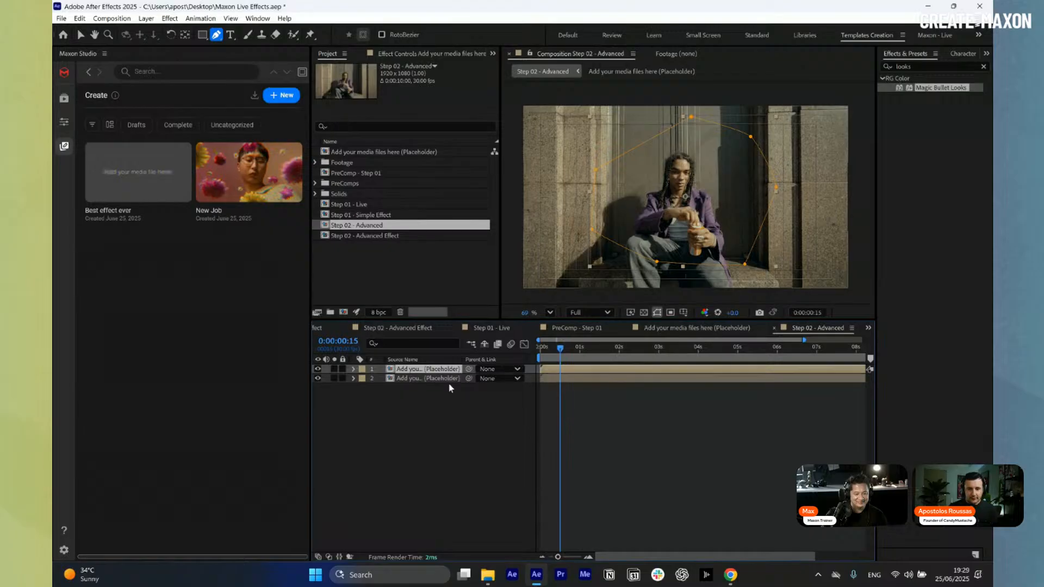
pyautogui.press('s')
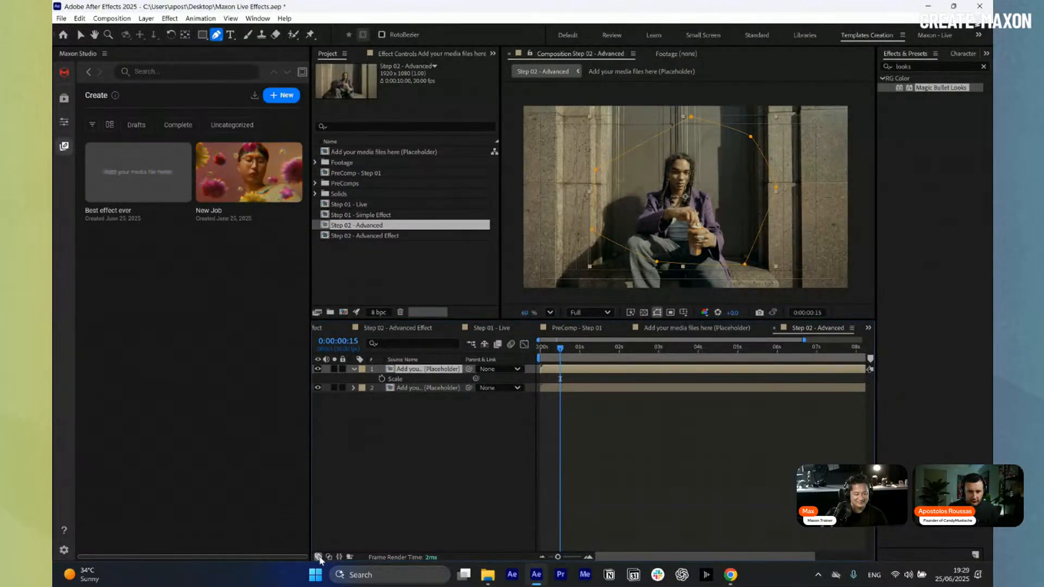
pyautogui.click(318, 556)
pyautogui.moveTo(482, 379); pyautogui.dragTo(469, 379)
pyautogui.press('v')
pyautogui.moveTo(680, 251); pyautogui.dragTo(565, 197)
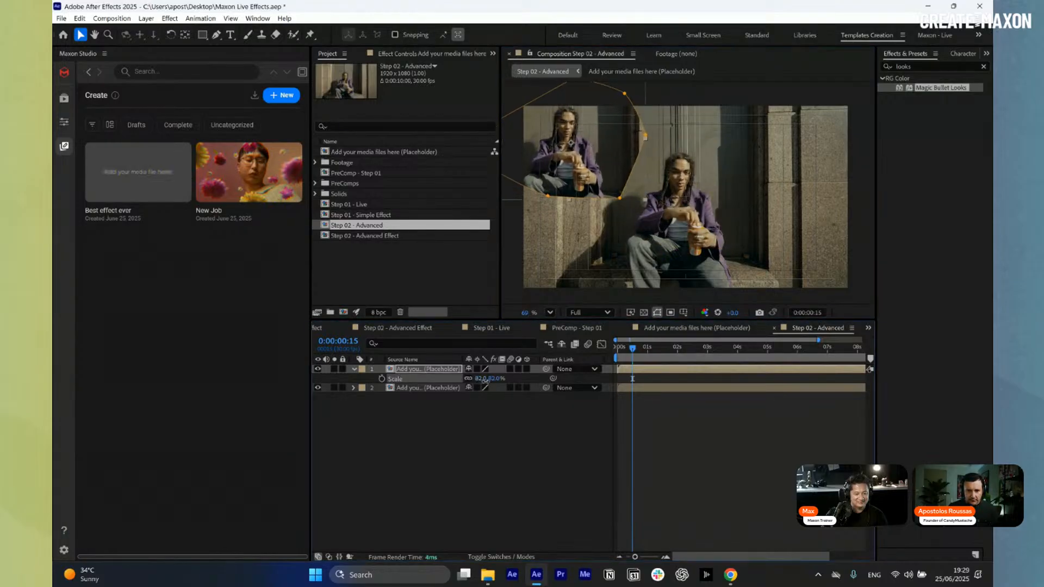
# Set the mask feather of the masked placeholder layer to about 94 pixels
pyautogui.press('f')
pyautogui.moveTo(481, 389); pyautogui.dragTo(534, 390)
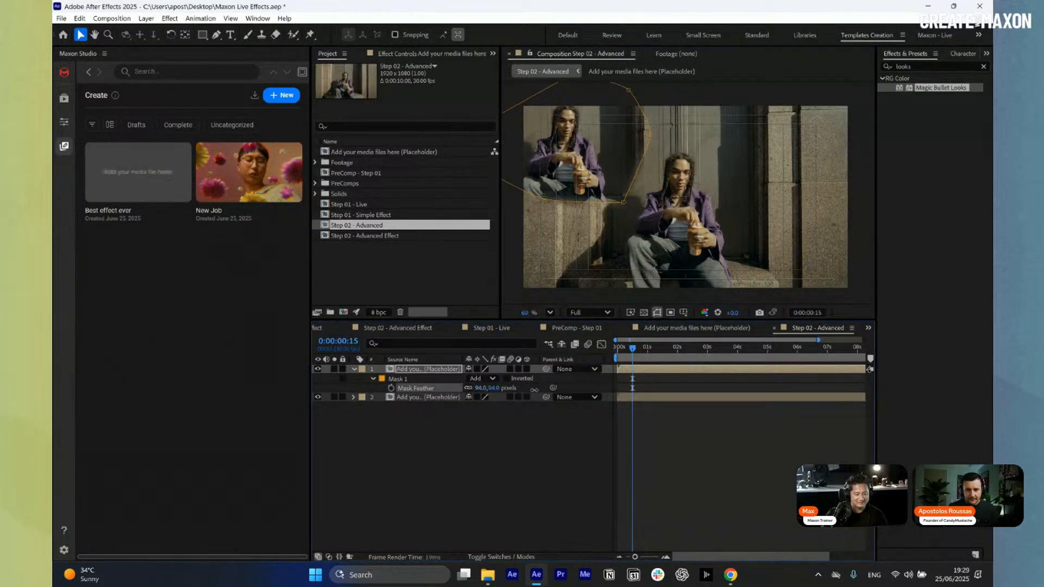
pyautogui.click(513, 449)
pyautogui.click(435, 372)
pyautogui.press('f')
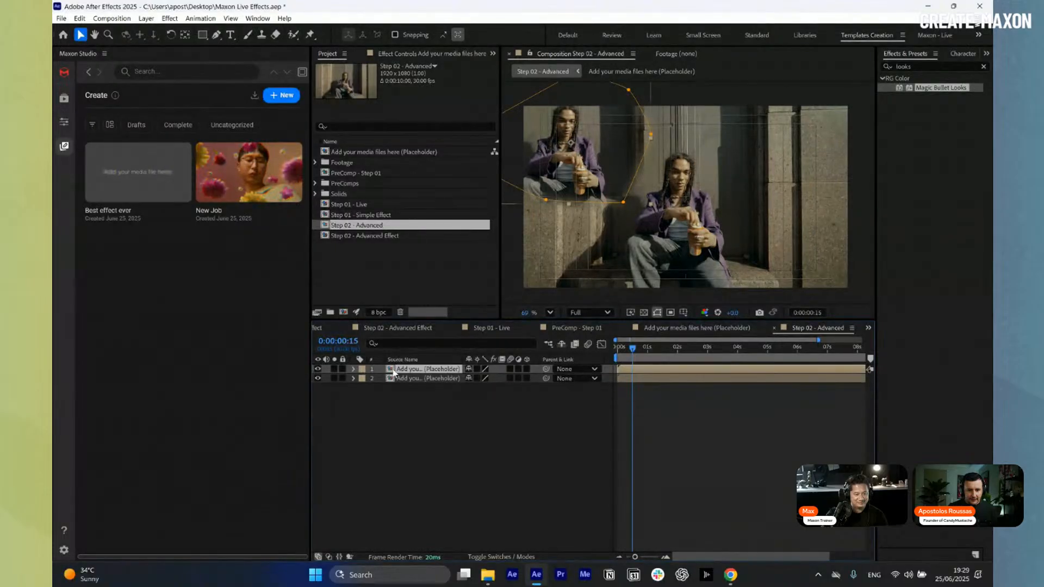
# Duplicate the masked layer three times and place the copies in the remaining corners of the frame
pyautogui.hotkey('ctrl', 'd')
pyautogui.moveTo(603, 153); pyautogui.dragTo(761, 174)
pyautogui.hotkey('ctrl', 'd')
pyautogui.hotkey('ctrl', 'd')
# Mirror the upper-right copy horizontally by setting its scale to -88, 88%
pyautogui.click(452, 379)
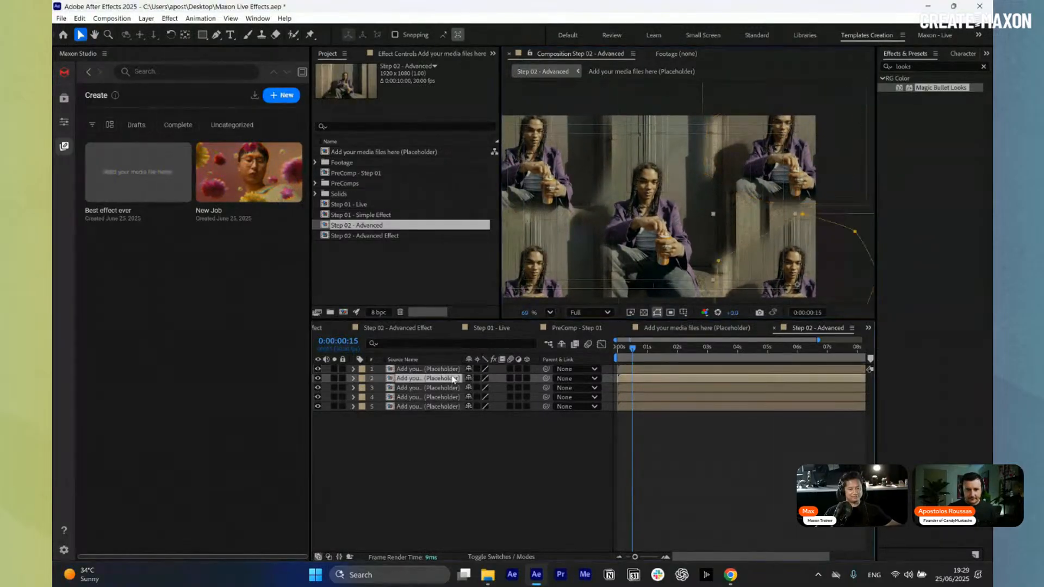
pyautogui.click(453, 369)
pyautogui.press('s')
pyautogui.click(484, 378)
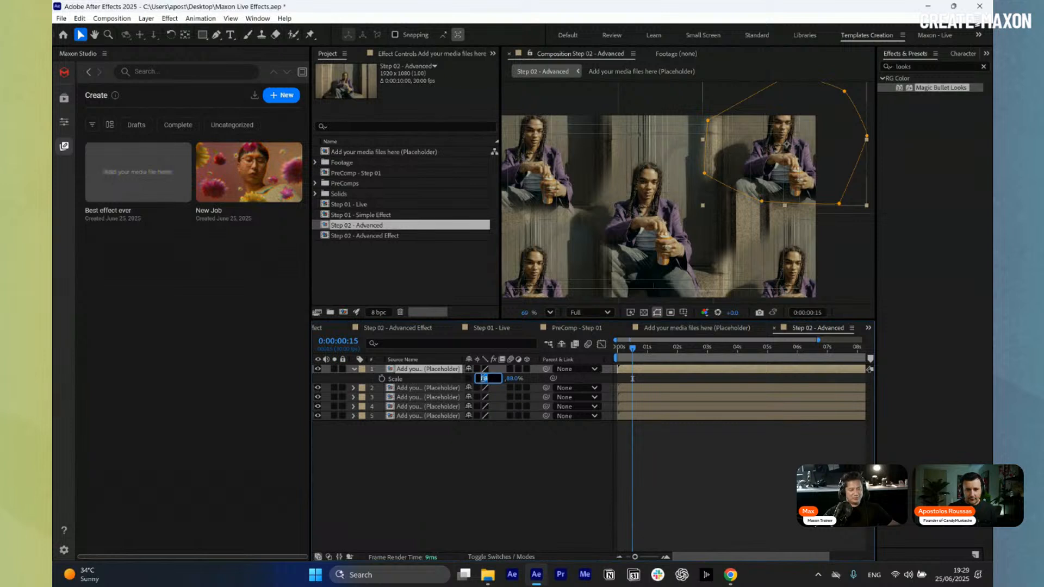
pyautogui.press('Return')
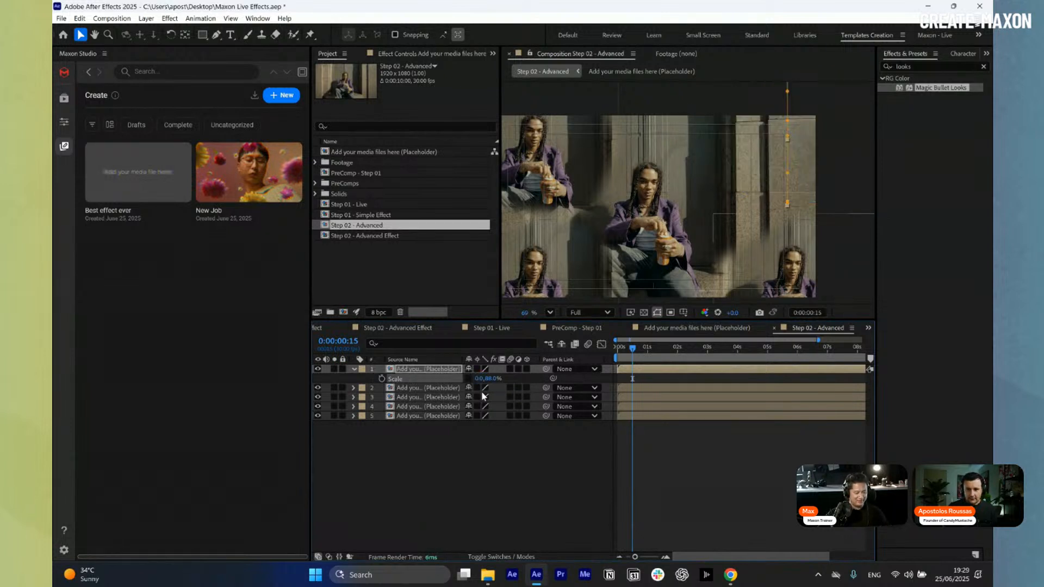
pyautogui.click(482, 378)
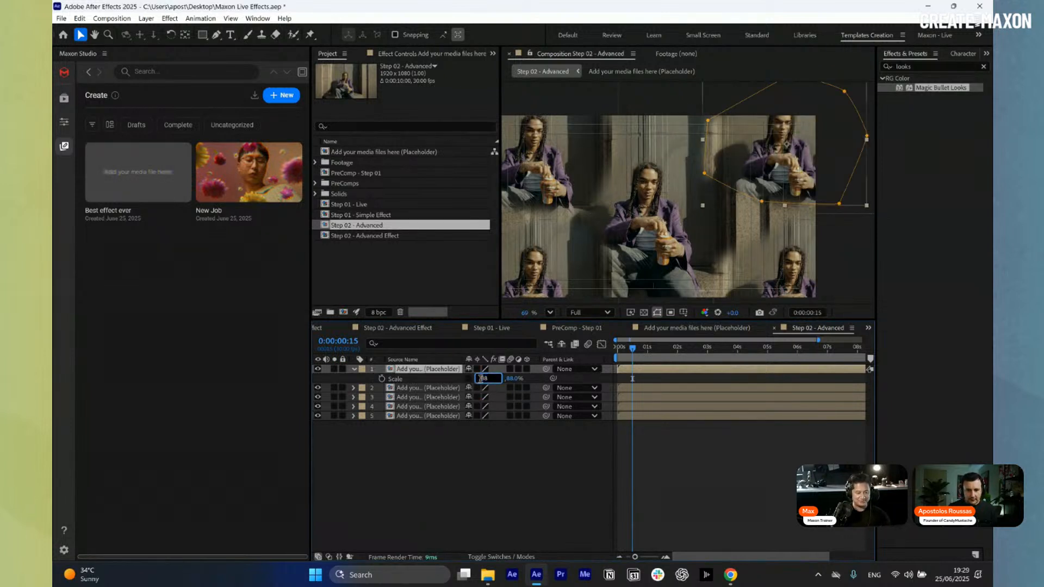
pyautogui.write('-88')
pyautogui.press('Return')
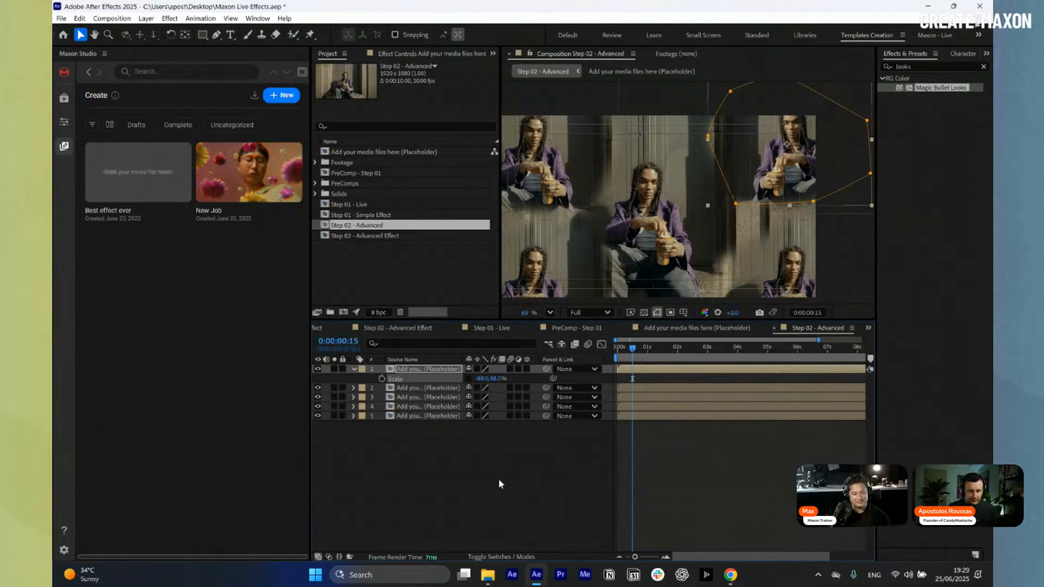
# Shift the lower-left copy slightly inward and mirror it horizontally with a scale of -88, 88%
pyautogui.click(661, 222)
pyautogui.moveTo(660, 212); pyautogui.dragTo(724, 150)
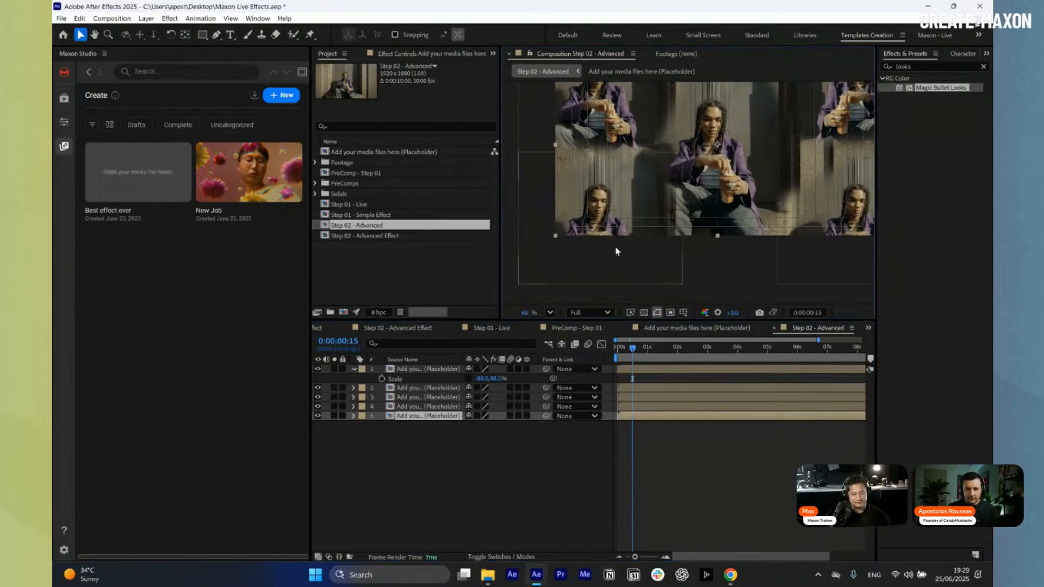
pyautogui.click(436, 397)
pyautogui.moveTo(612, 266)
pyautogui.mouseDown()
pyautogui.moveTo(627, 252)
pyautogui.moveTo(622, 263)
pyautogui.mouseUp()
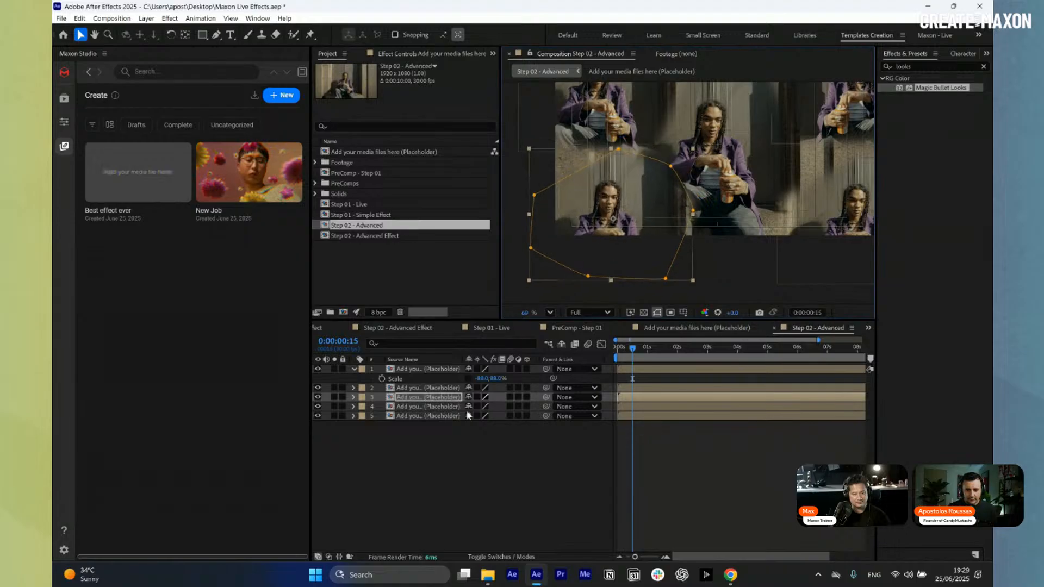
pyautogui.press('s')
pyautogui.click(479, 406)
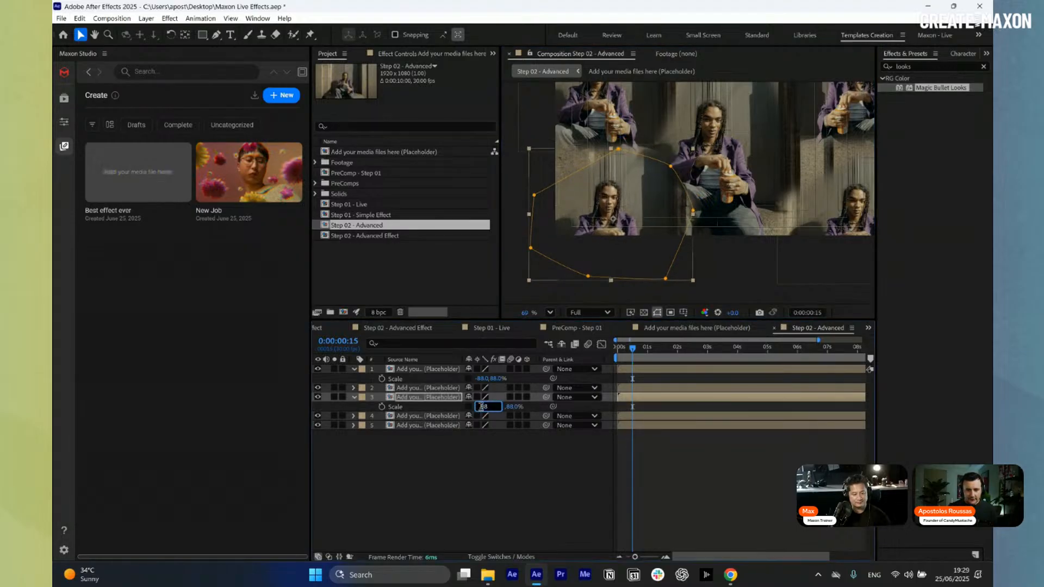
pyautogui.write('-88')
pyautogui.click(471, 452)
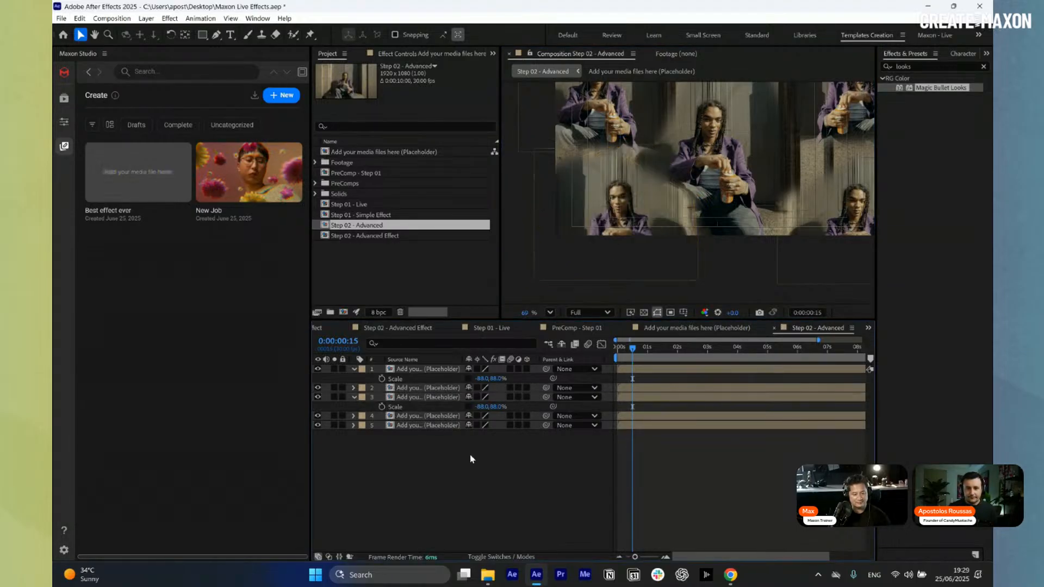
# Nudge the lower-left copy outward and the lower-right copy inward, and scrub the composition to 0:00:02:24
pyautogui.moveTo(767, 184); pyautogui.dragTo(711, 217)
pyautogui.moveTo(609, 244); pyautogui.dragTo(597, 256)
pyautogui.moveTo(798, 256); pyautogui.dragTo(780, 248)
pyautogui.moveTo(761, 115); pyautogui.dragTo(794, 140)
pyautogui.click(459, 436)
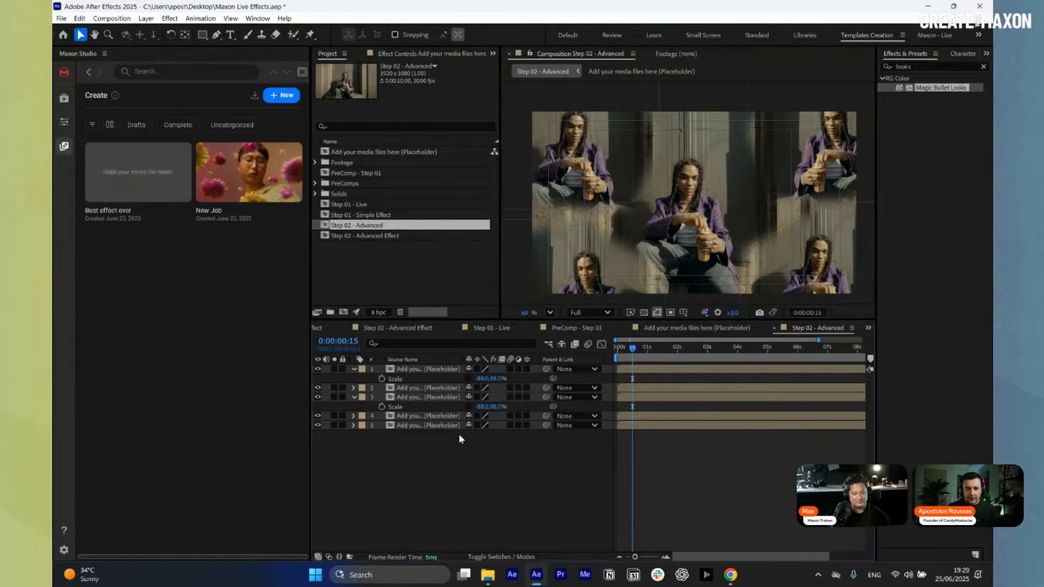
pyautogui.moveTo(669, 354); pyautogui.dragTo(701, 368)
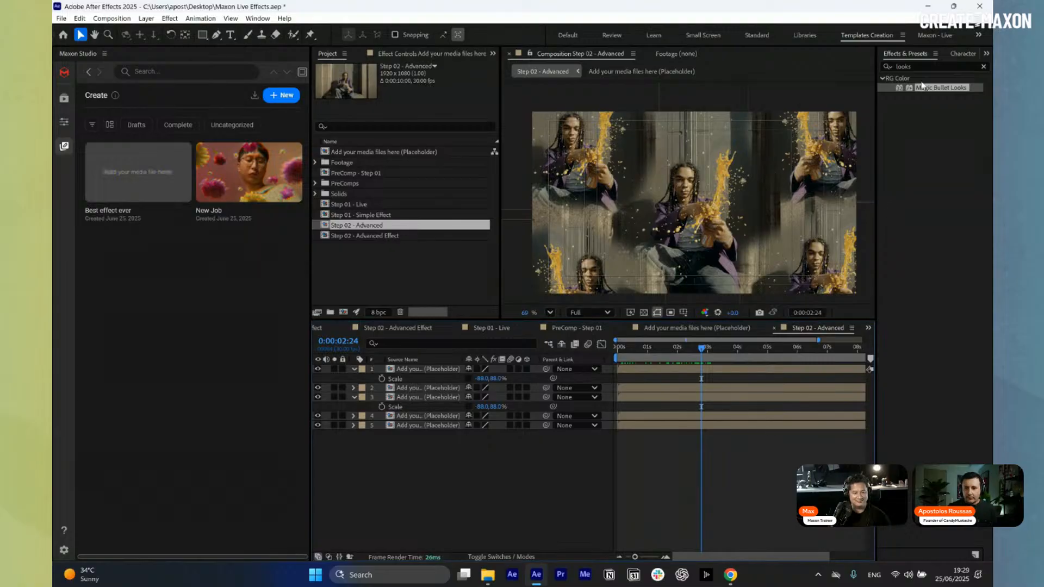
# Search the effects for "shake", apply uni.Camera Shake to the upper-right copy and scrub through the shake
pyautogui.click(898, 66)
pyautogui.click(899, 67)
pyautogui.write('shake')
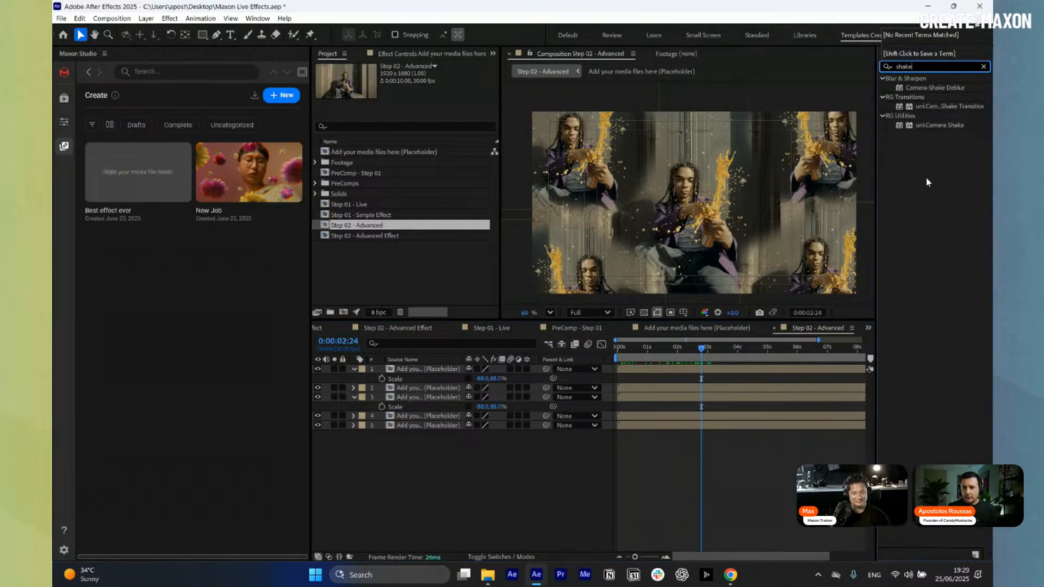
pyautogui.moveTo(939, 125); pyautogui.dragTo(423, 375)
pyautogui.press('space')
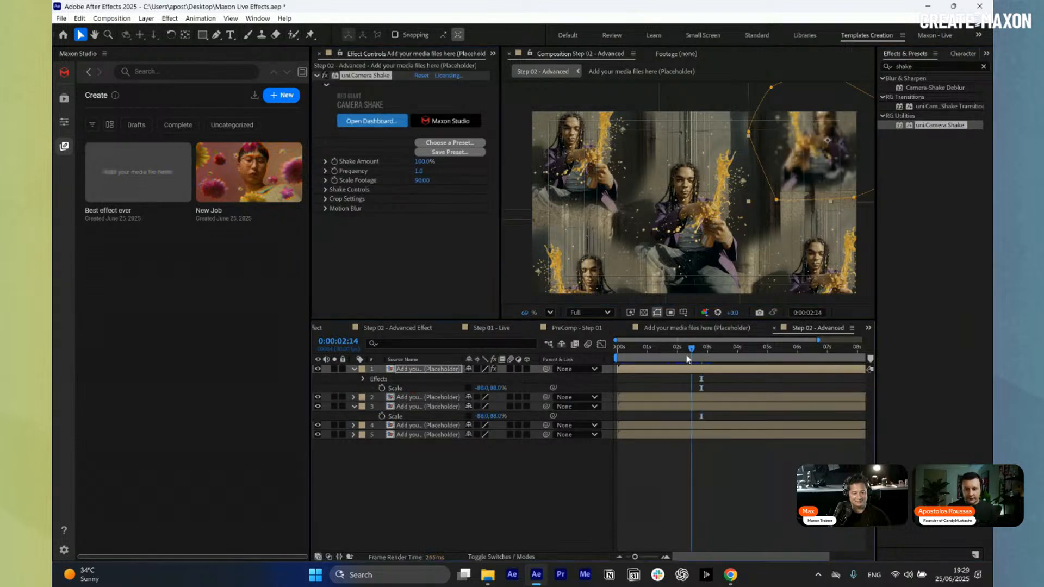
pyautogui.moveTo(722, 368); pyautogui.dragTo(754, 367)
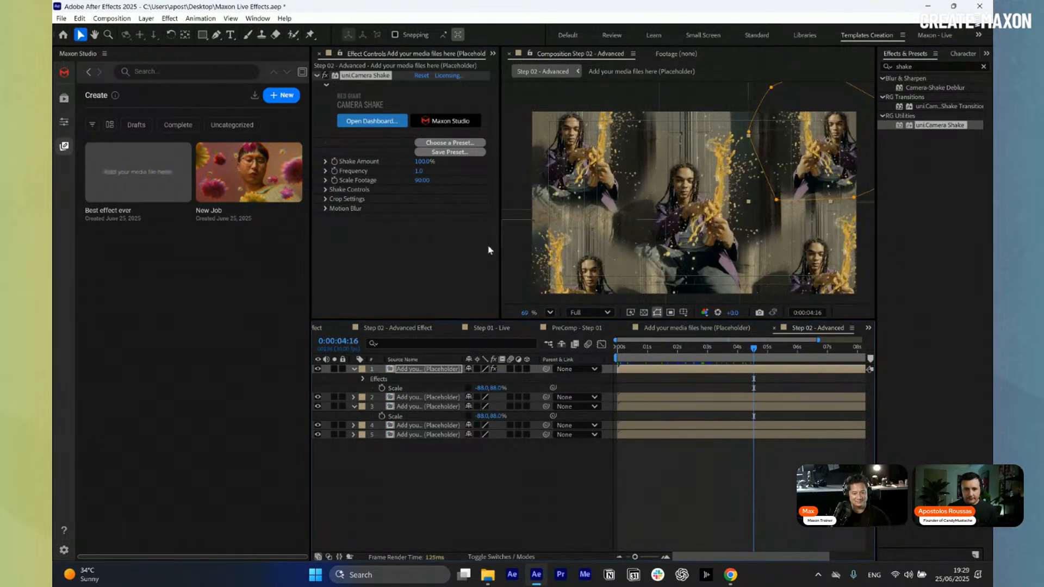
# Set the upper-right copy's Camera Shake frequency to 0.4 and shake amount to 35%, and preview the motion
pyautogui.click(419, 171)
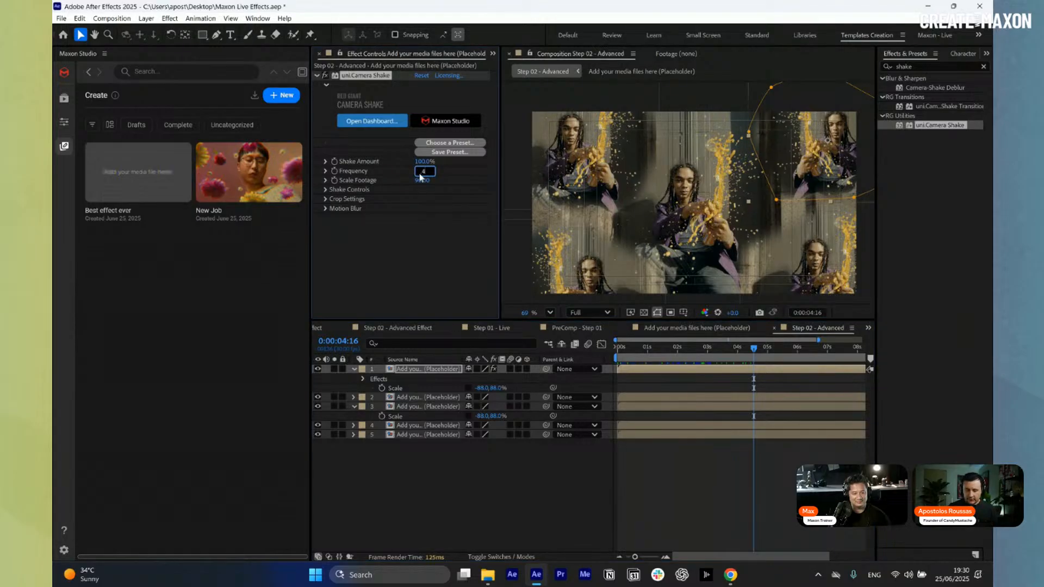
pyautogui.write('.4')
pyautogui.click(408, 253)
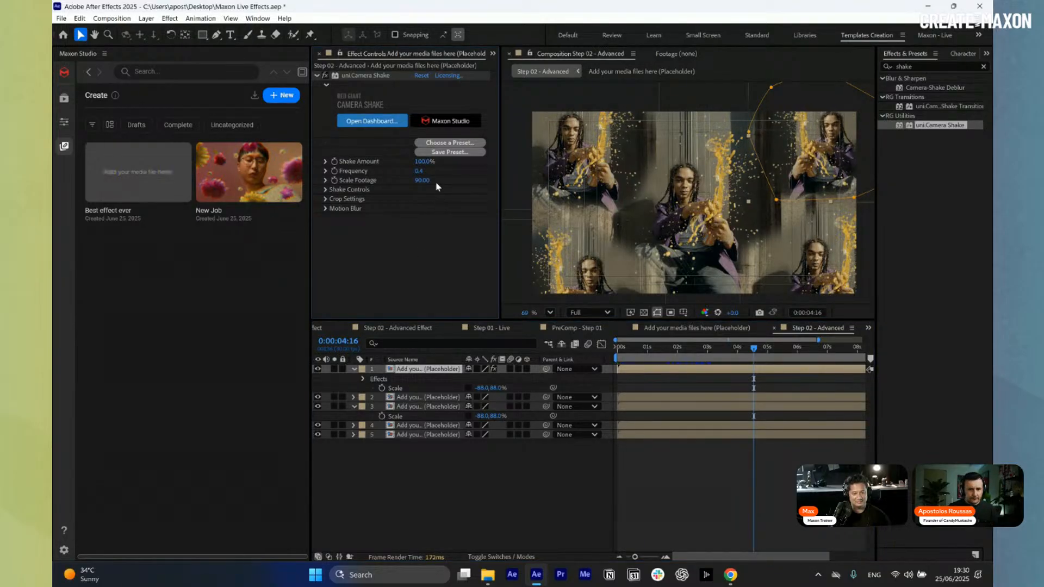
pyautogui.click(423, 162)
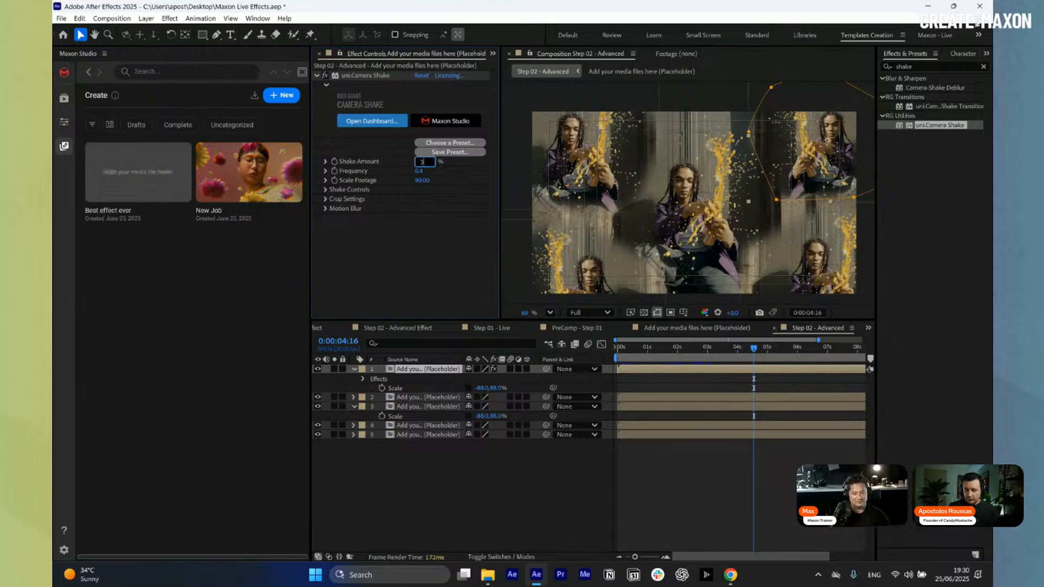
pyautogui.write('35')
pyautogui.press('Return')
pyautogui.click(696, 353)
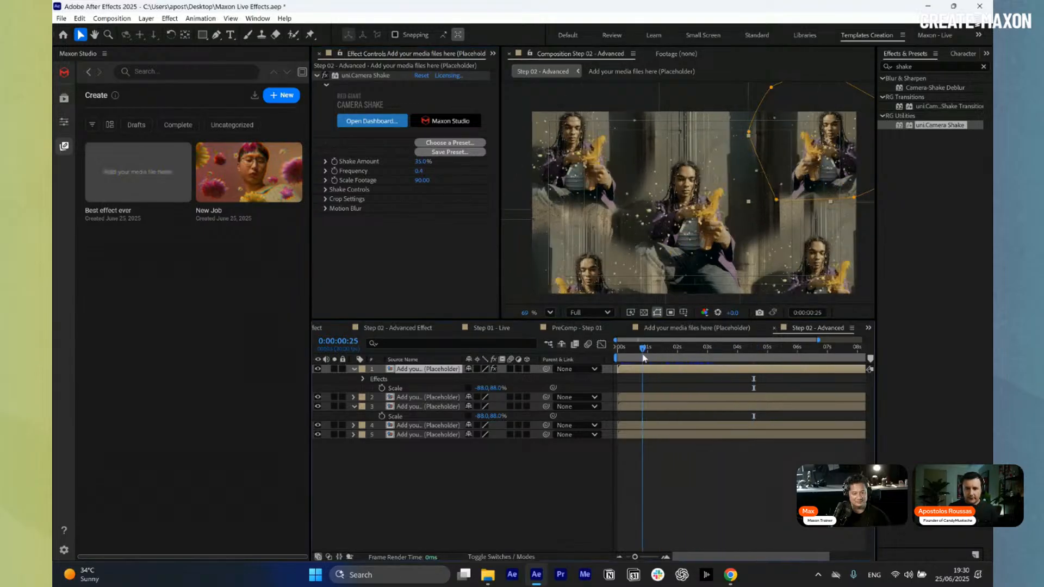
pyautogui.press('space')
# Raise the upper-right copy's shake amount to 75% and check the shake around 0:00:01:22
pyautogui.moveTo(418, 164); pyautogui.dragTo(431, 163)
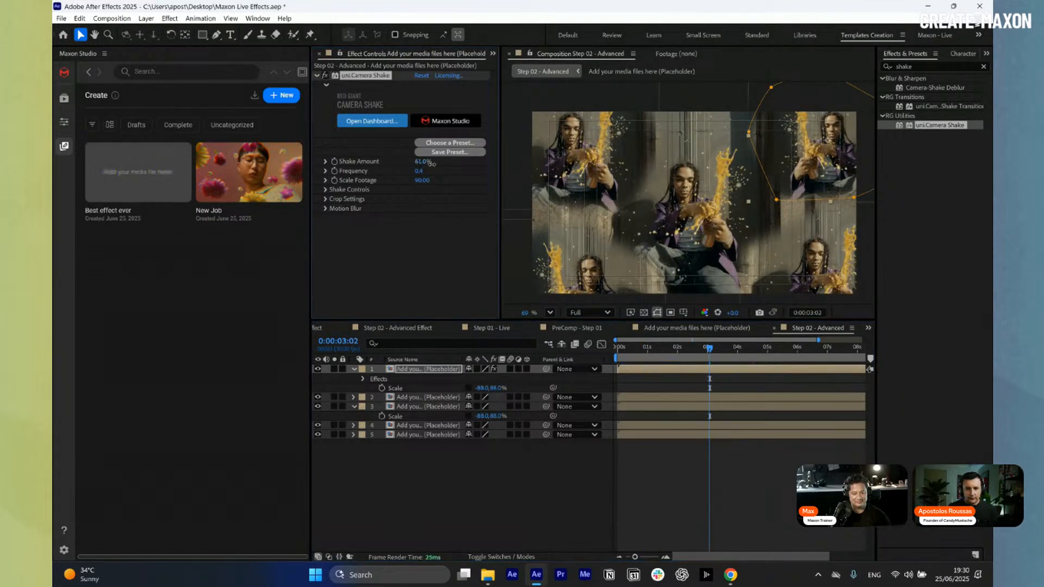
pyautogui.moveTo(709, 349); pyautogui.dragTo(669, 365)
pyautogui.moveTo(421, 162)
pyautogui.mouseDown()
pyautogui.moveTo(432, 162)
pyautogui.moveTo(418, 162)
pyautogui.mouseUp()
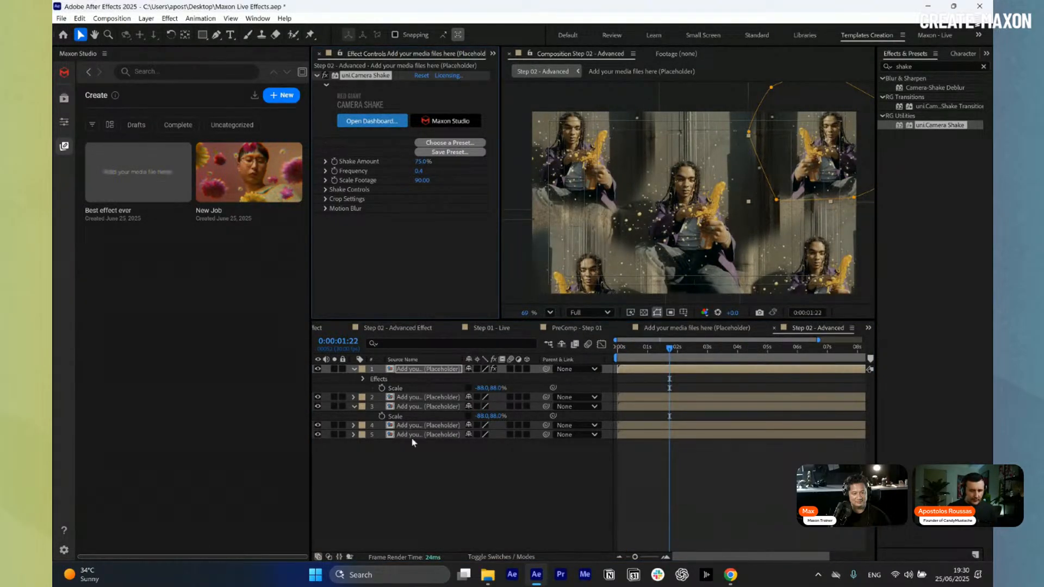
# Paste the Camera Shake effect onto the other three corner copies and scrub the composition to 0:00:04:07
pyautogui.click(427, 397)
pyautogui.keyDown('shift'); pyautogui.click(430, 435); pyautogui.keyUp('shift')
pyautogui.hotkey('ctrl', 'v')
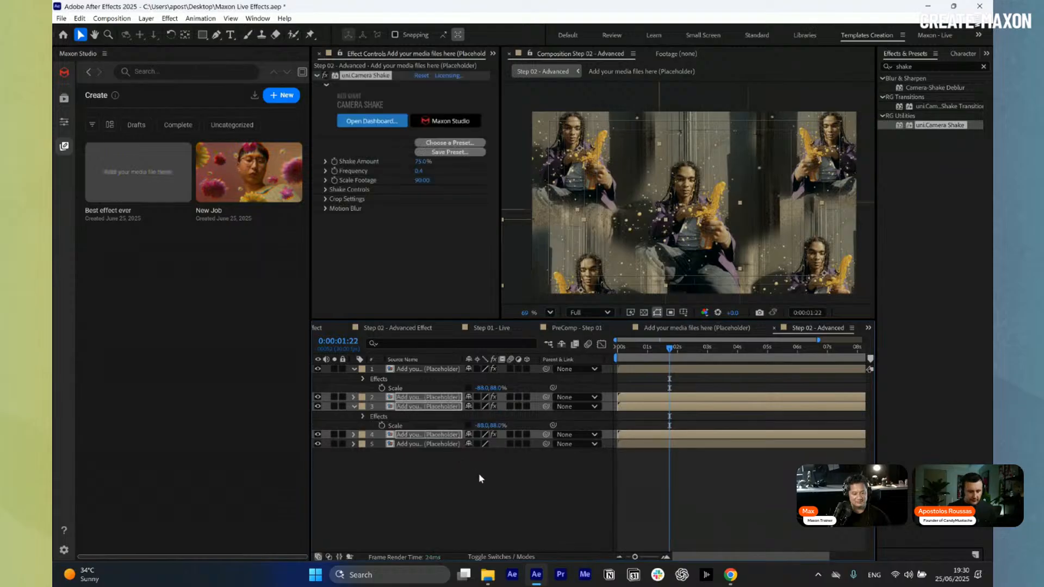
pyautogui.click(480, 475)
pyautogui.moveTo(669, 364); pyautogui.dragTo(744, 360)
# Collapse the expanded properties of all placeholder layers and deselect them
pyautogui.hotkey('ctrl', 'a')
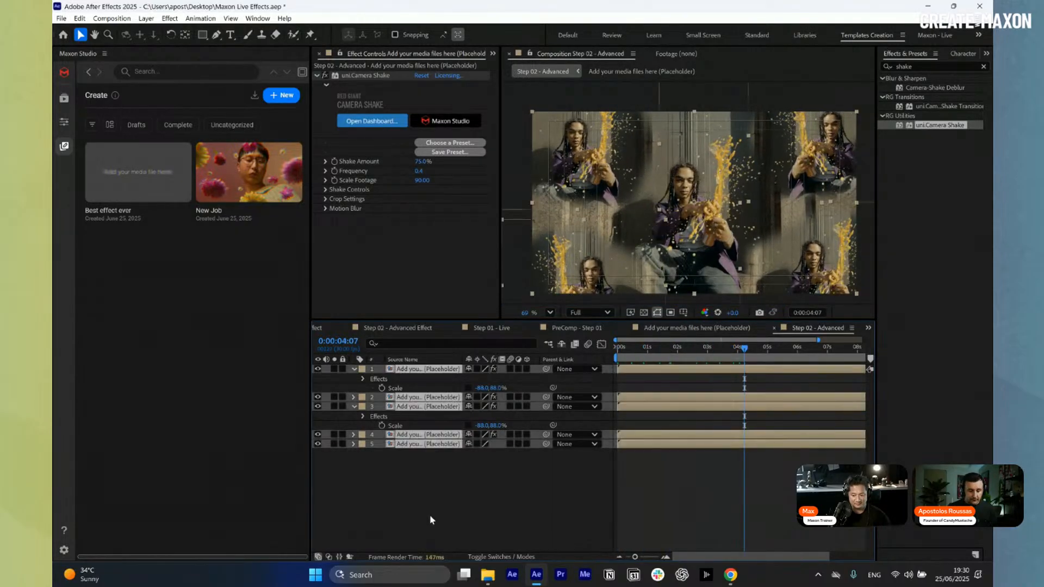
pyautogui.press('u')
pyautogui.click(472, 501)
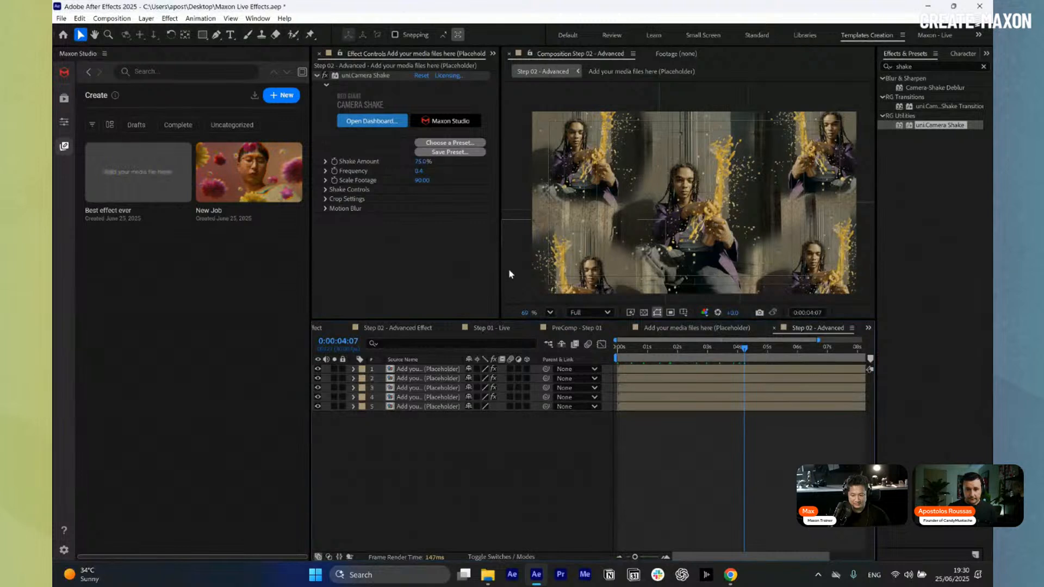
# Add an adjustment layer above the placeholder copies and name it Effect 01
pyautogui.hotkey('ctrl', 'alt', 'y')
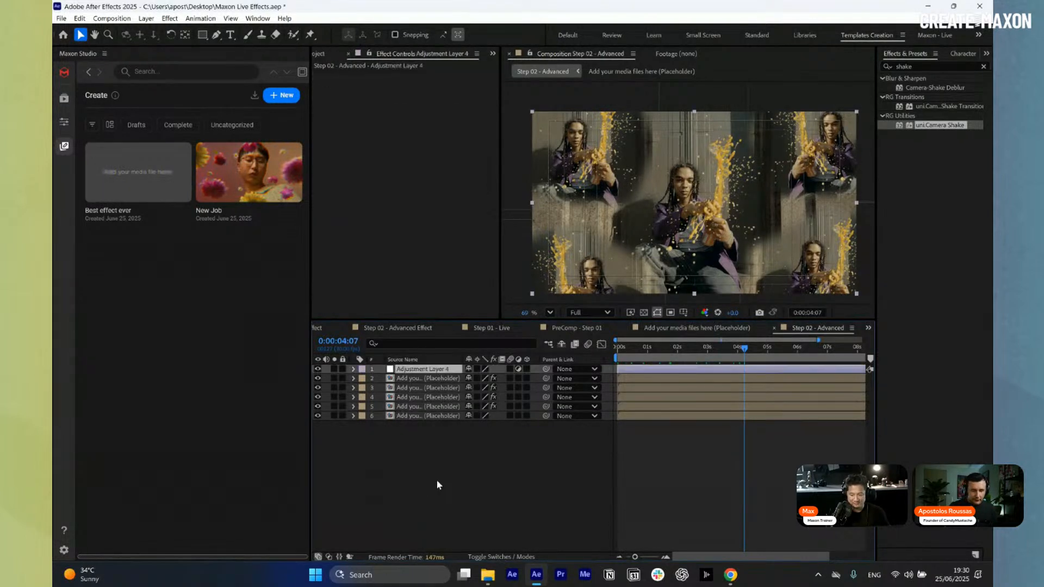
pyautogui.press('Return')
pyautogui.write('Effect 01')
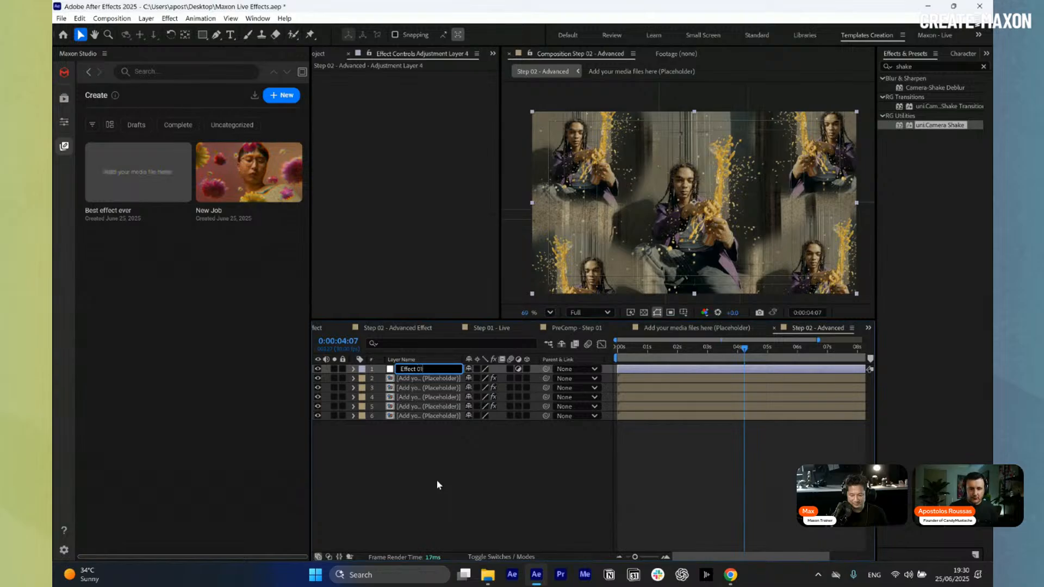
pyautogui.press('Return')
# Search the effects for "Chrom" and apply uni.Chromatic Aberration to the Effect 01 layer
pyautogui.click(897, 66)
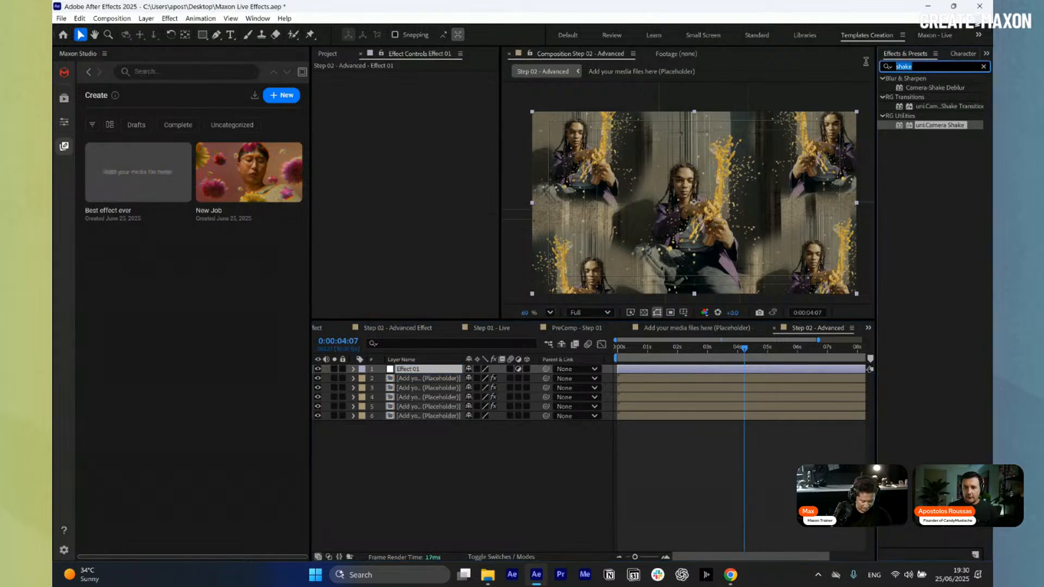
pyautogui.write('Chrom')
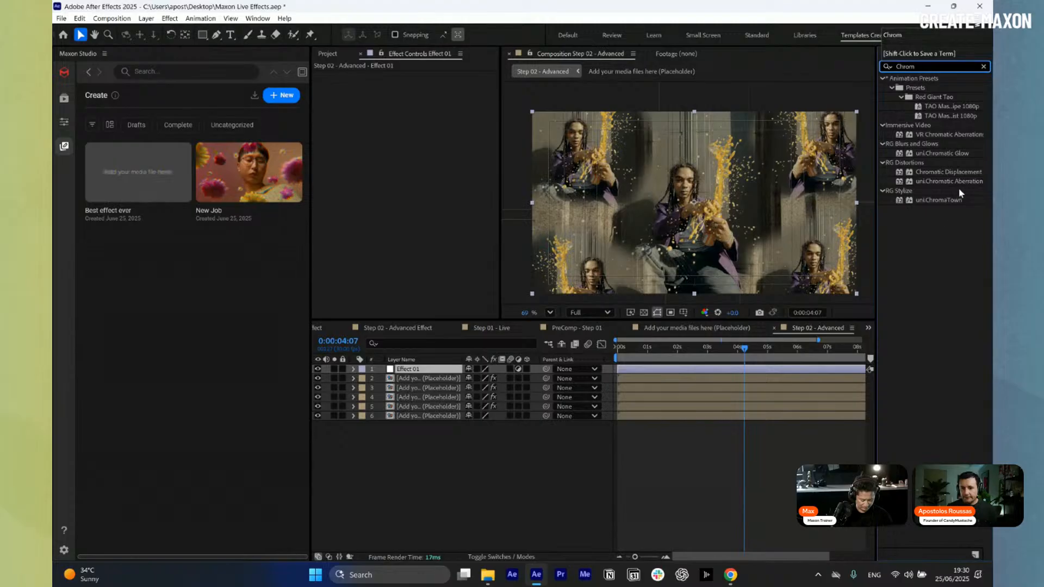
pyautogui.moveTo(949, 181); pyautogui.dragTo(436, 370)
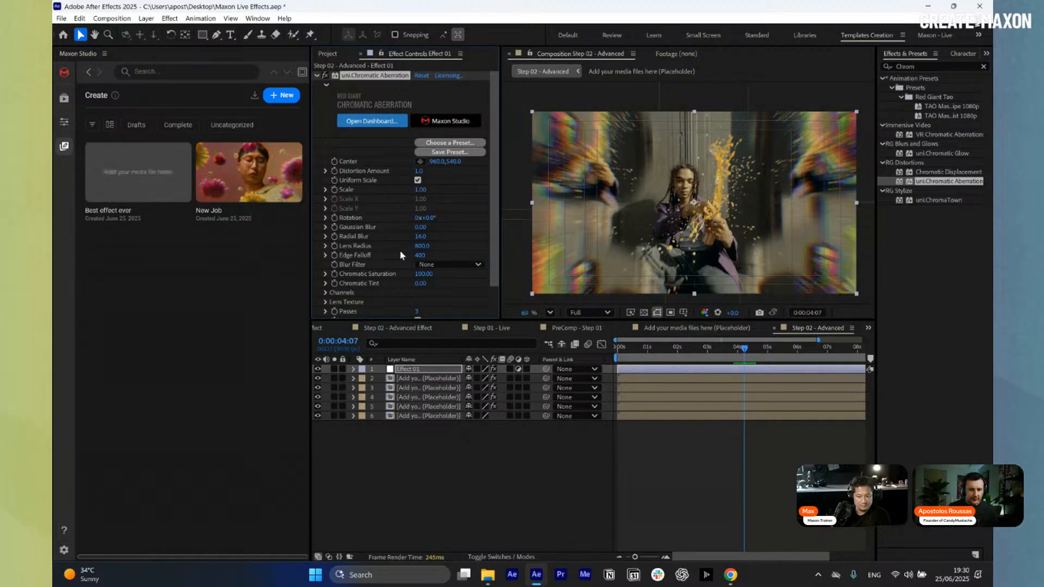
# Set the Chromatic Aberration's radial blur to 17 and its lens radius to 920
pyautogui.scroll(-2, 425, 234)
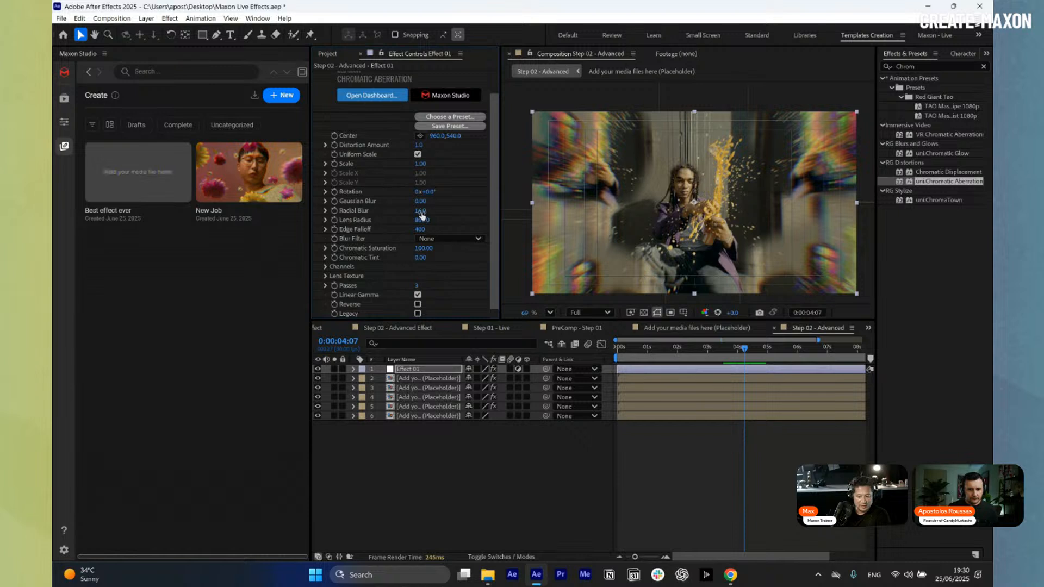
pyautogui.moveTo(418, 145); pyautogui.dragTo(420, 145)
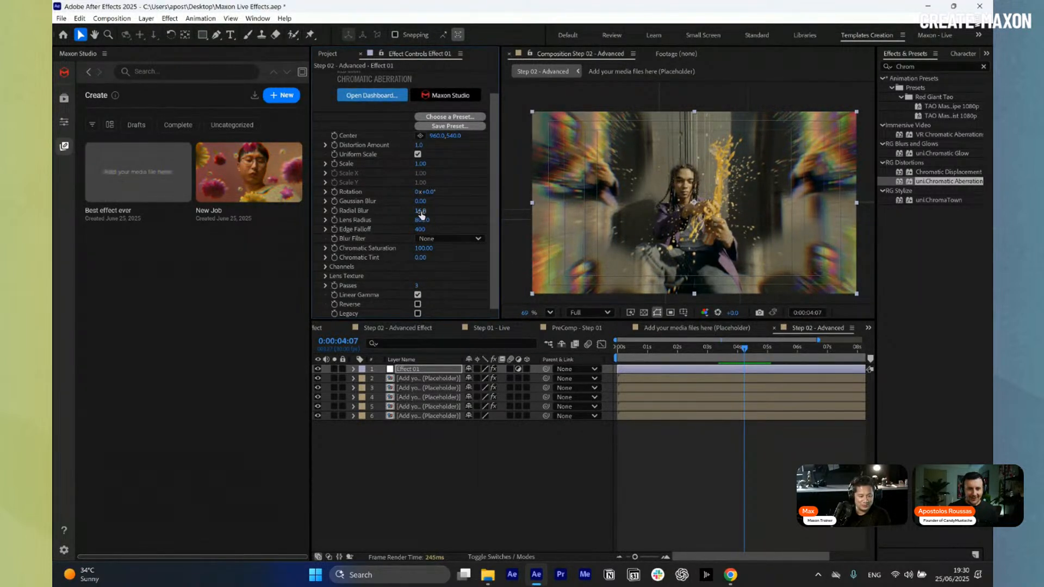
pyautogui.moveTo(419, 210); pyautogui.dragTo(421, 214)
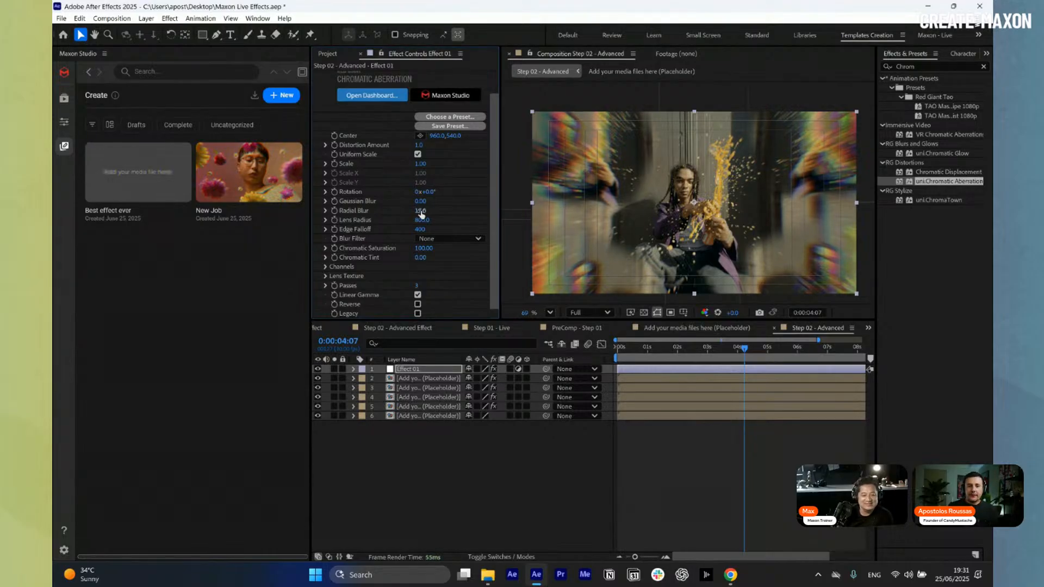
pyautogui.scroll(1, 421, 213)
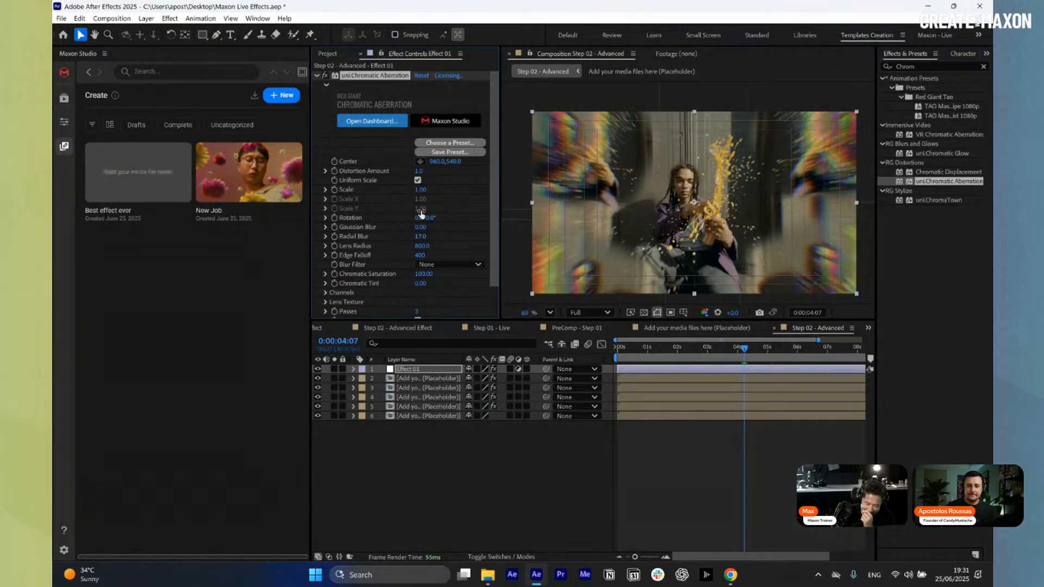
pyautogui.moveTo(427, 246); pyautogui.dragTo(417, 246)
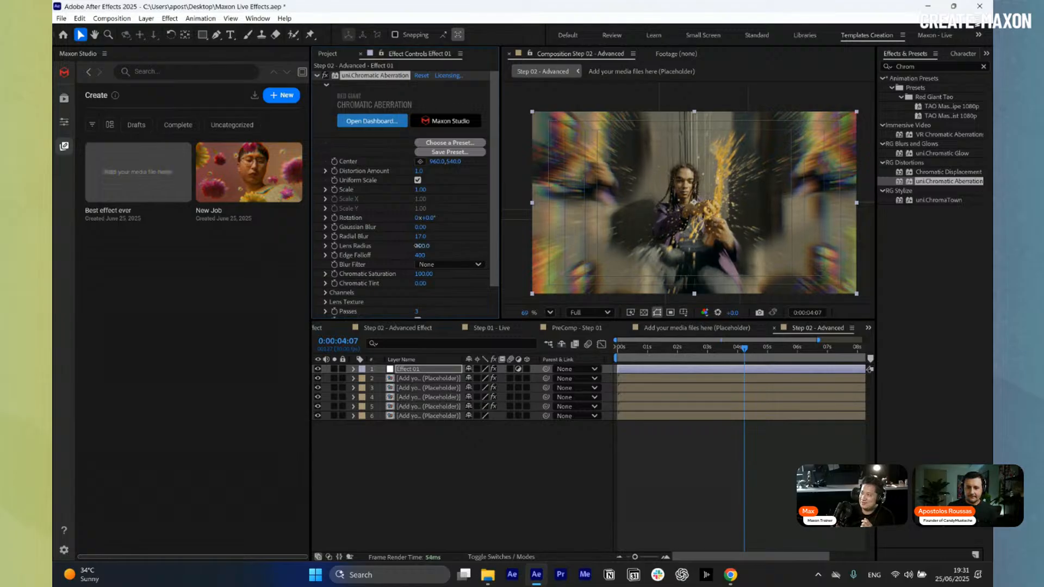
pyautogui.click(459, 497)
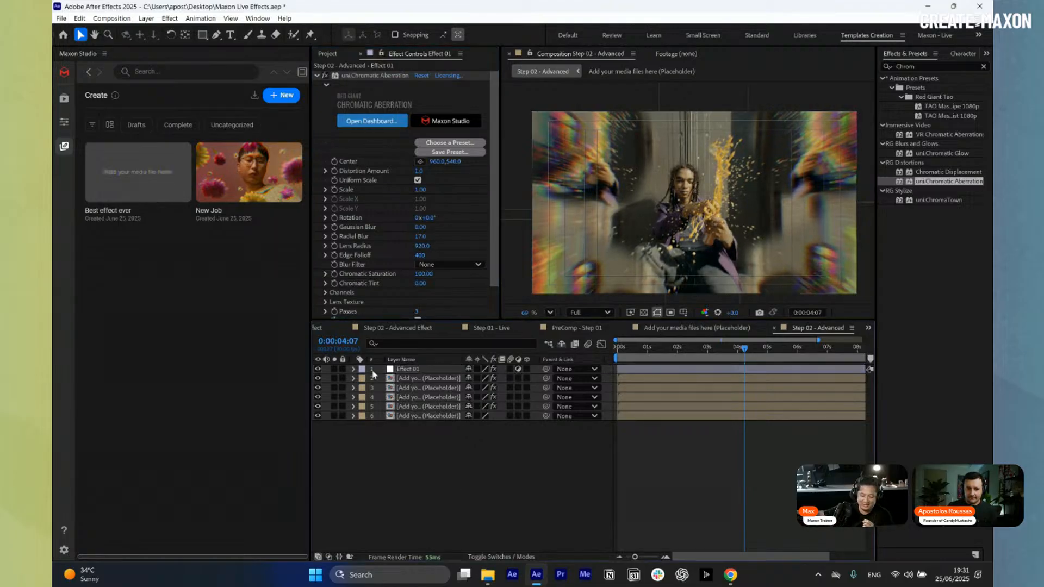
# Select the Effect 01 layer and open the options of the Step 02 - Advanced composition
pyautogui.click(373, 370)
pyautogui.rightClick(812, 329)
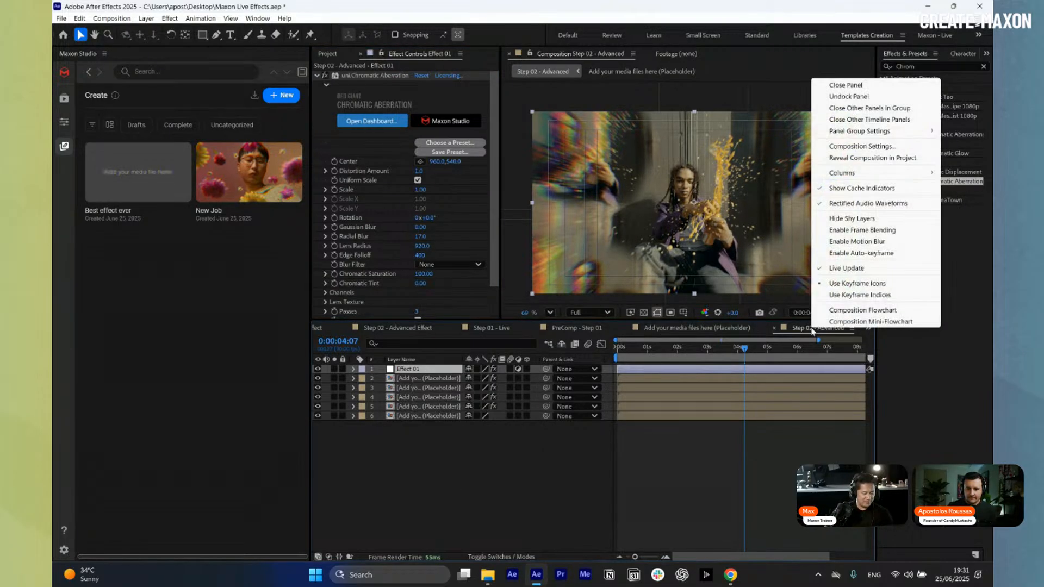
# Close every timeline panel except the Step 02 - Advanced composition and save the project
pyautogui.click(869, 119)
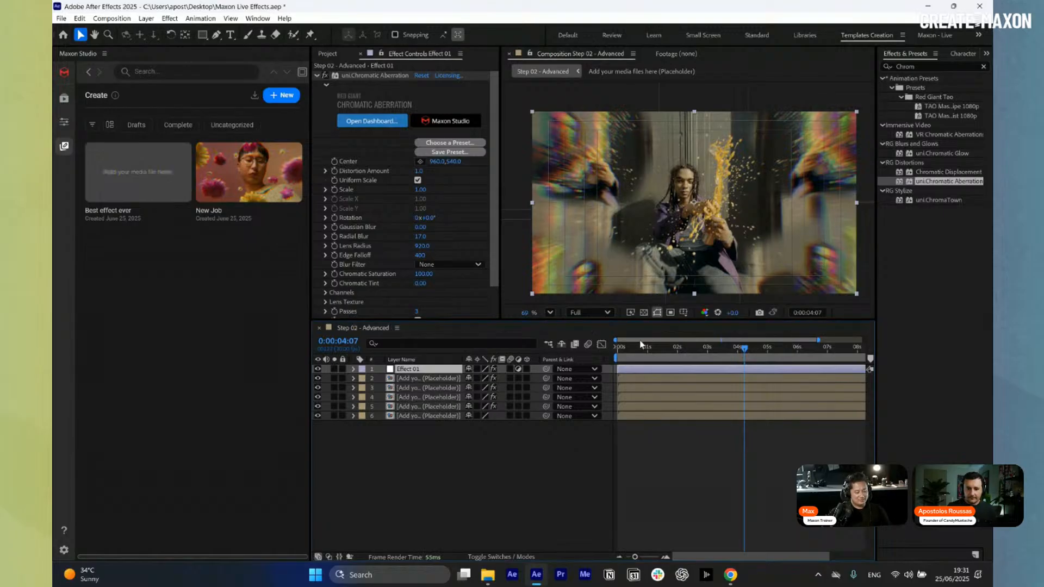
pyautogui.moveTo(627, 347); pyautogui.dragTo(678, 359)
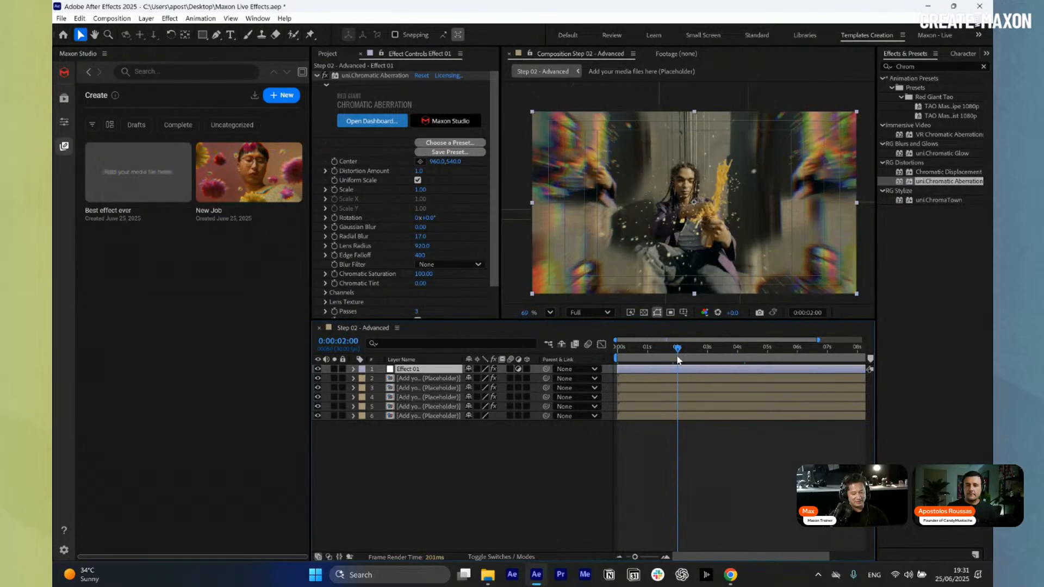
pyautogui.click(489, 489)
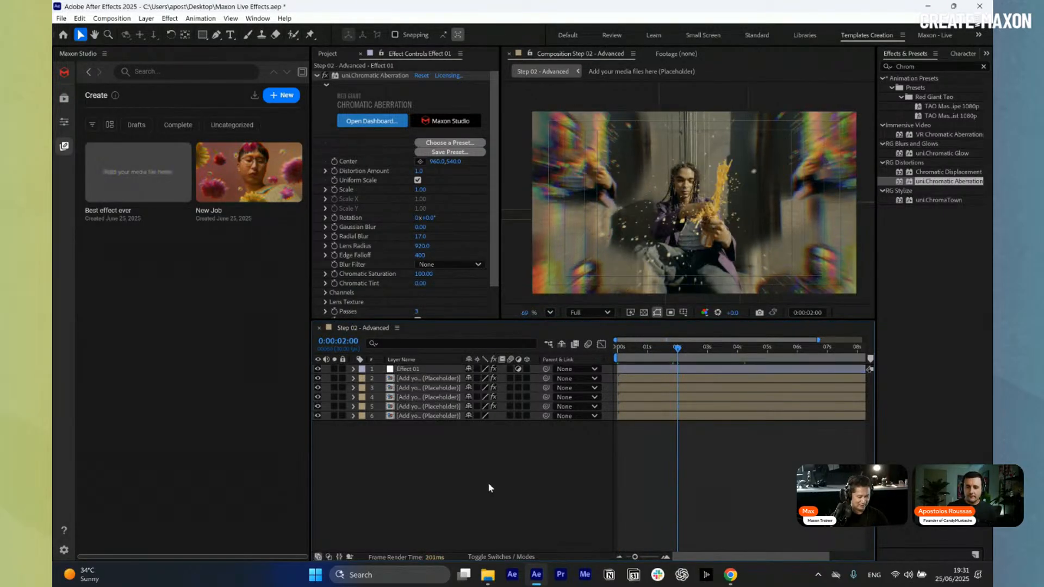
pyautogui.hotkey('ctrl', 's')
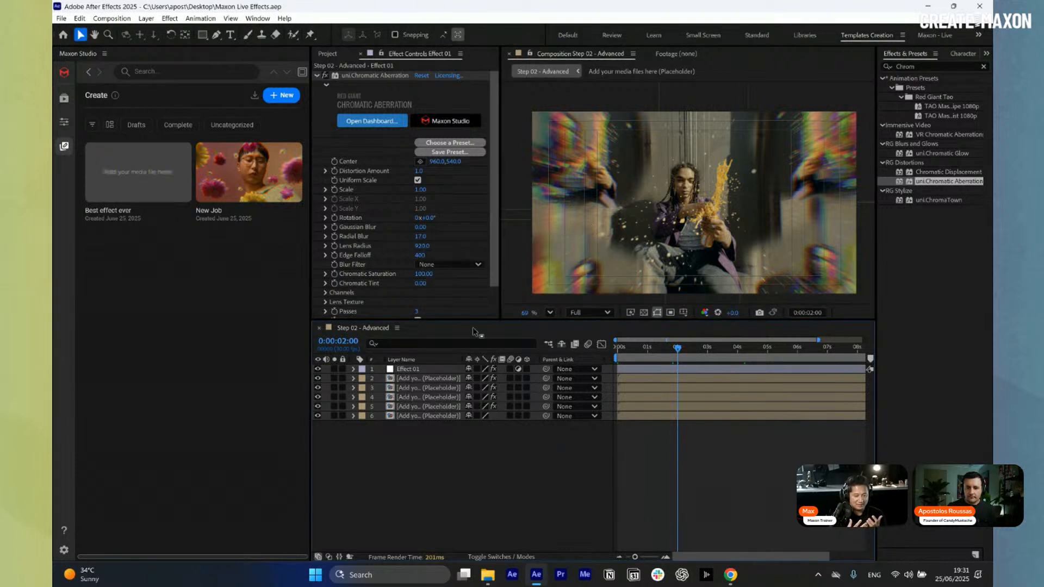
pyautogui.click(428, 370)
pyautogui.click(486, 488)
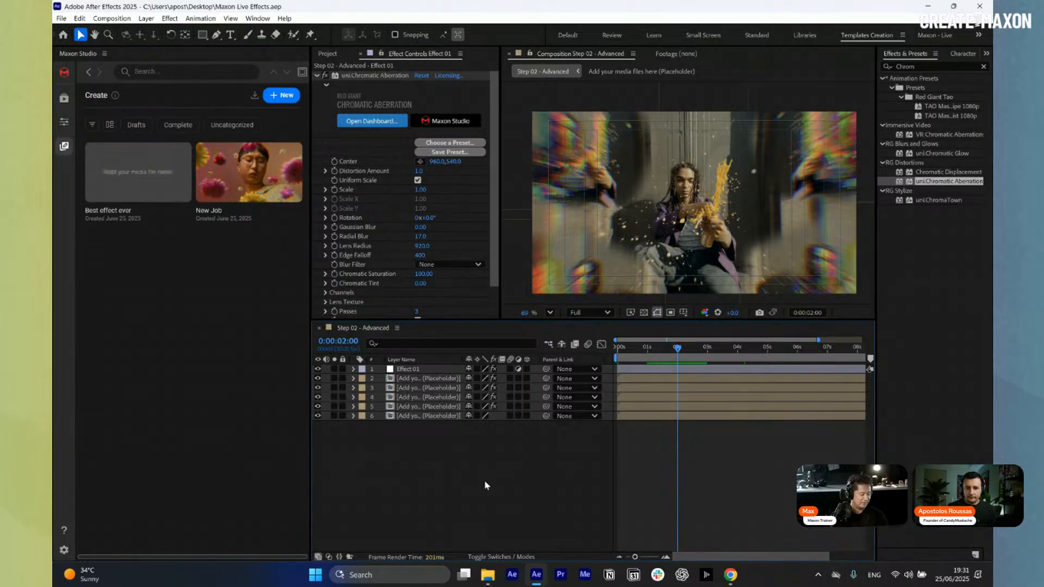
# Open the Step 02 - Advanced Effect composition to examine its layer stack, and return to Step 02 - Advanced
pyautogui.click(329, 55)
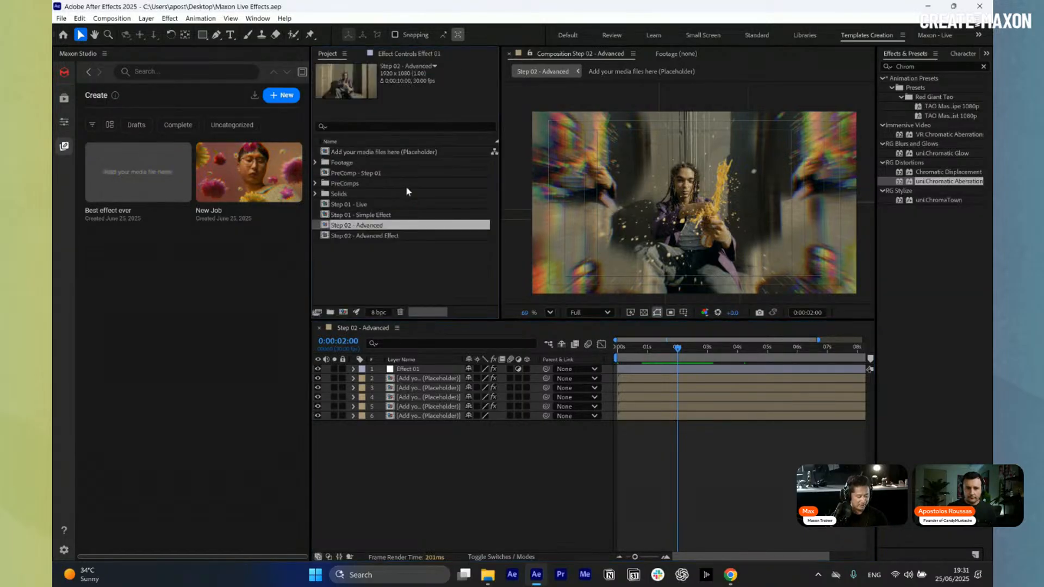
pyautogui.doubleClick(392, 235)
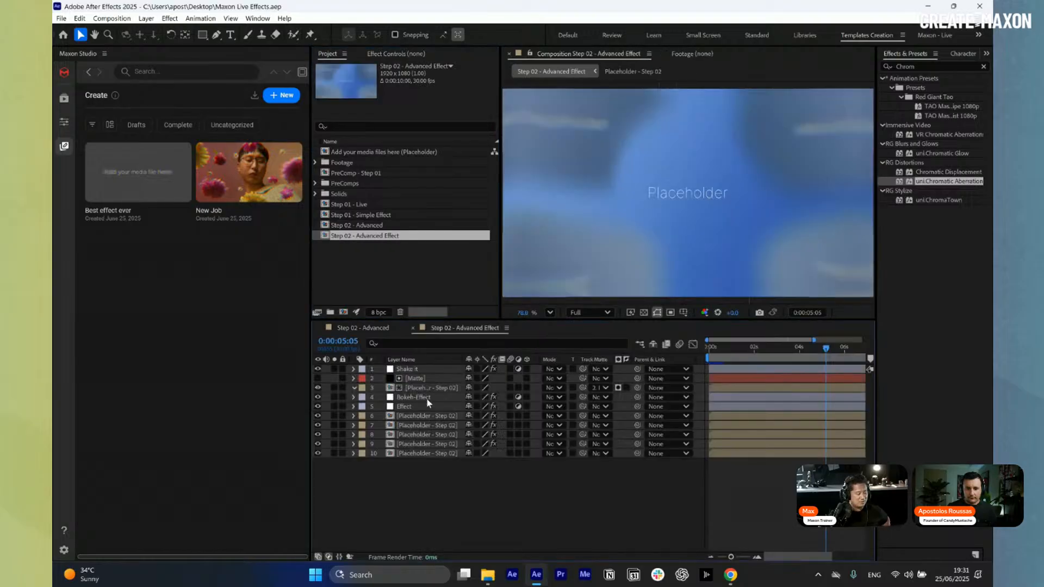
pyautogui.click(412, 327)
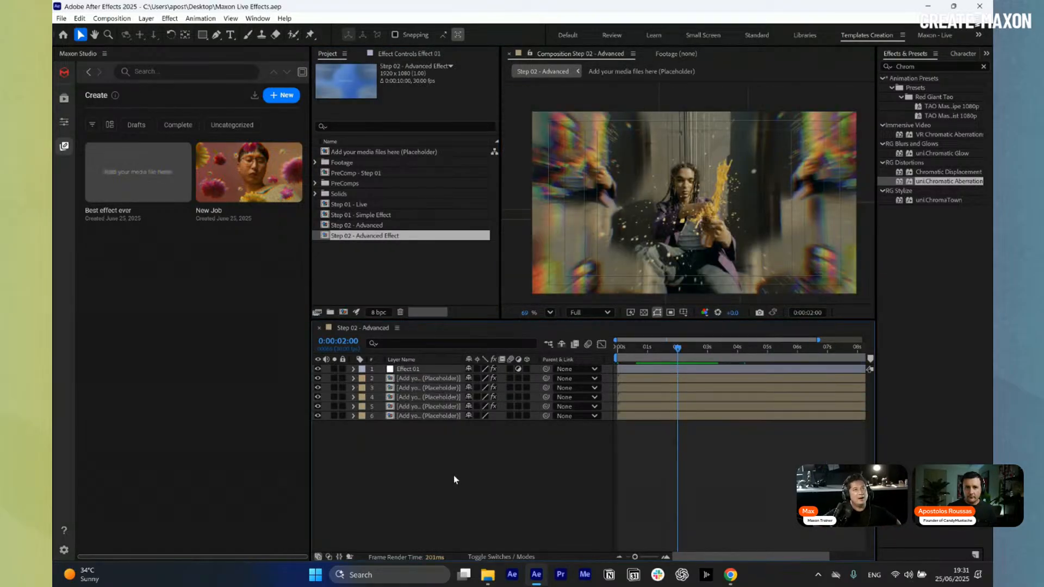
# Add a new adjustment layer above all layers in Step 02 - Advanced and name it Effect 02
pyautogui.click(445, 417)
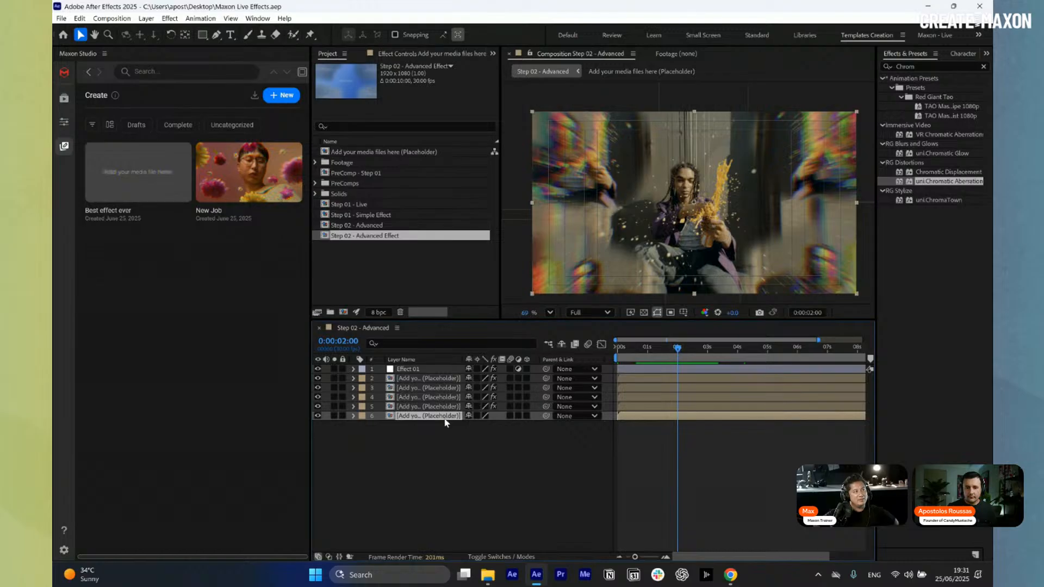
pyautogui.click(468, 487)
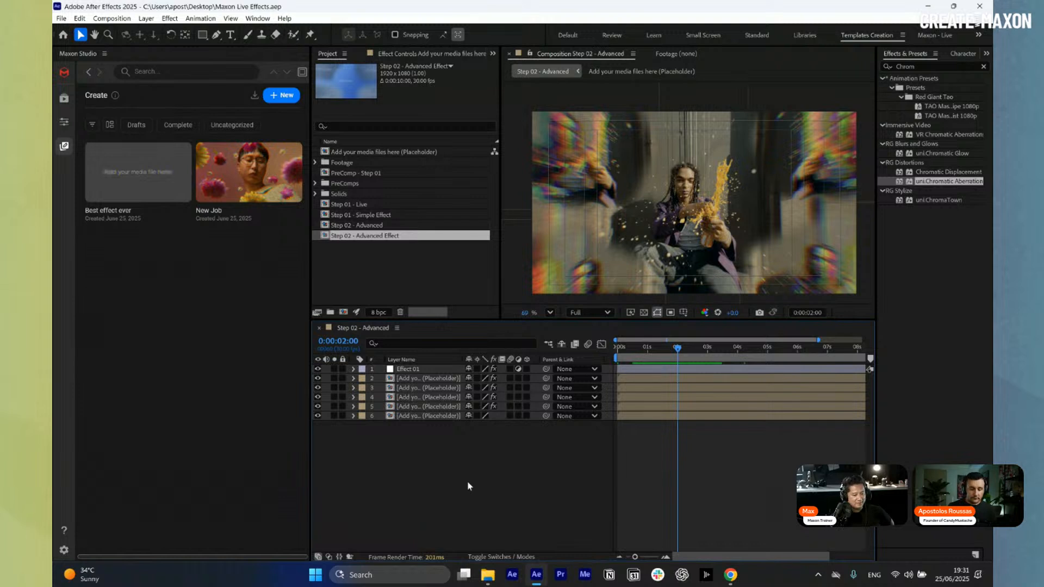
pyautogui.hotkey('ctrl', 'alt', 'y')
pyautogui.press('Return')
pyautogui.write('Effects')
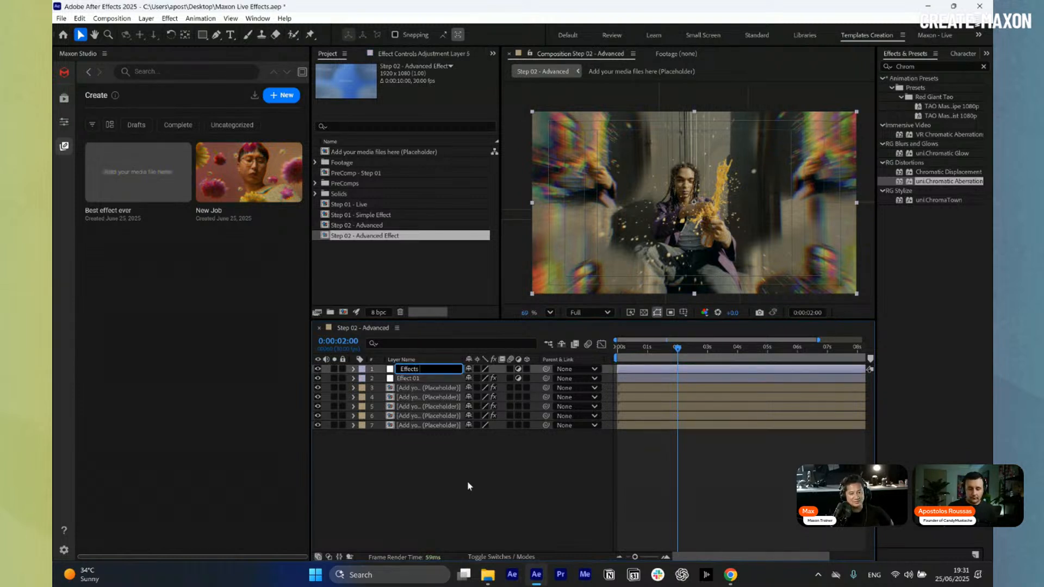
pyautogui.write(' 02')
pyautogui.press('Left')
pyautogui.press('Left')
pyautogui.press('Left')
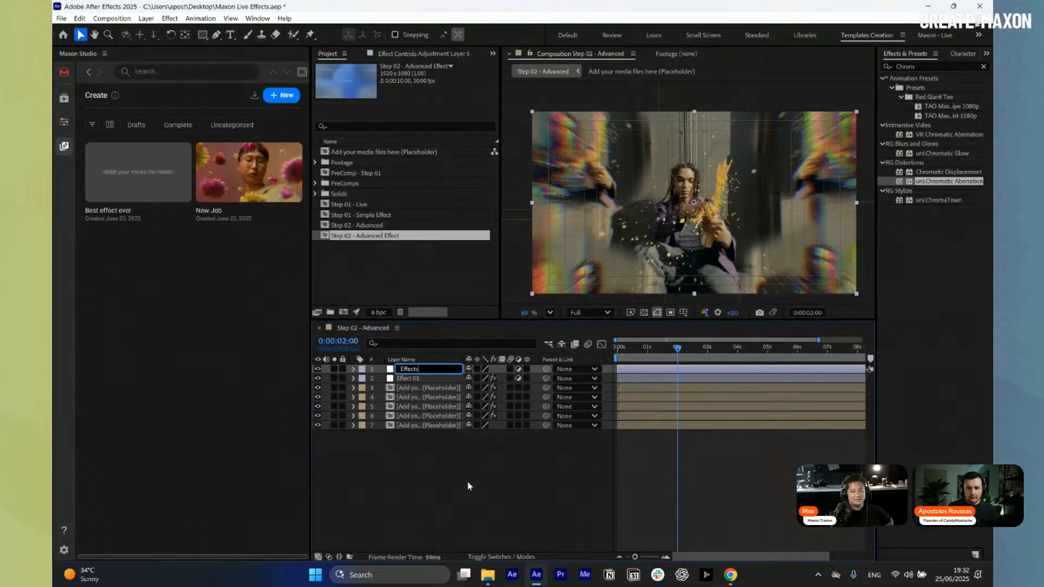
pyautogui.press('BackSpace')
pyautogui.press('Return')
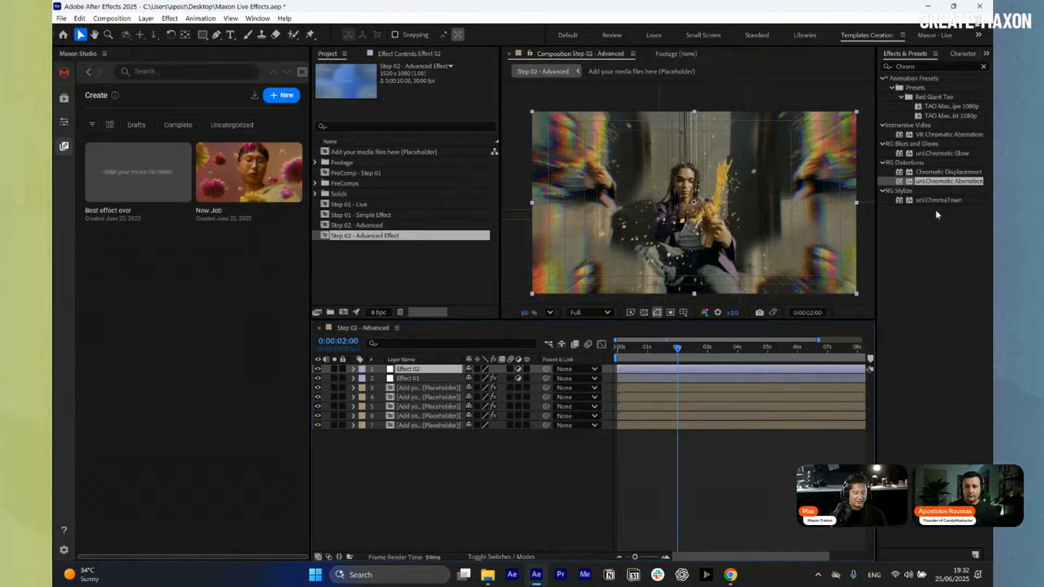
# Search the effects for Bokeh and apply uni.Bokeh to the Effect 02 layer
pyautogui.click(897, 66)
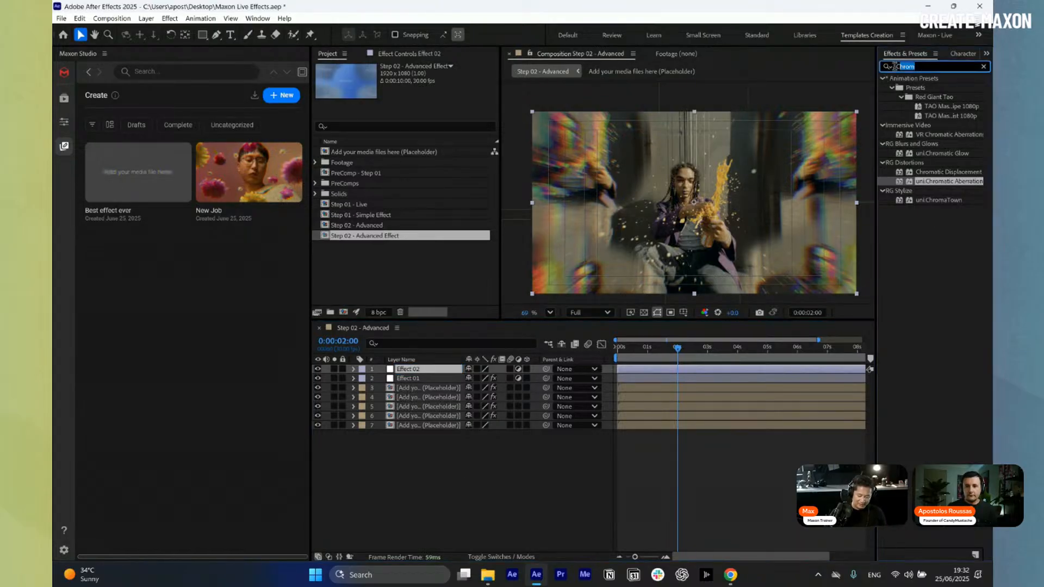
pyautogui.write('Bokeh')
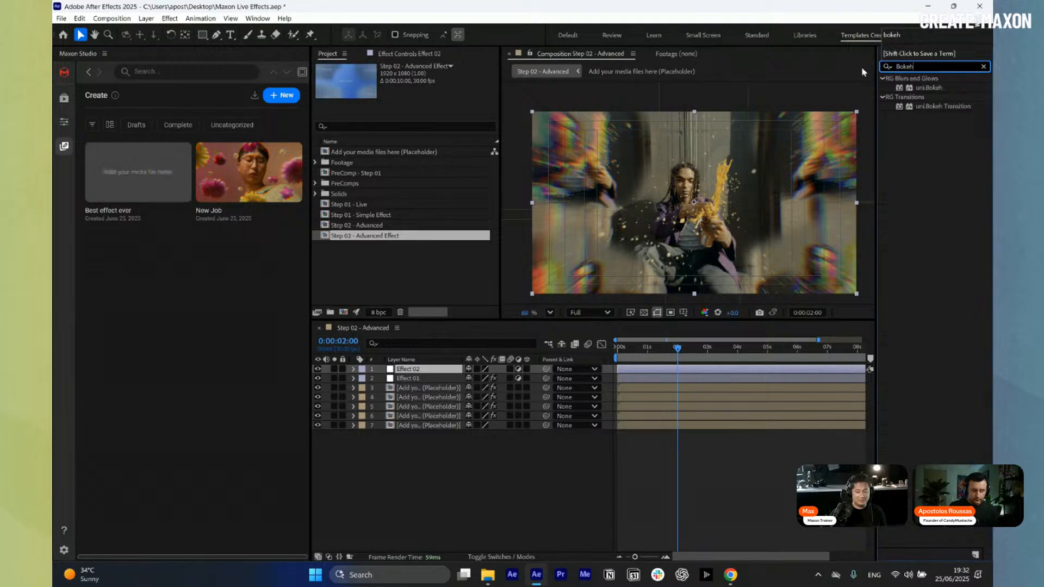
pyautogui.click(921, 157)
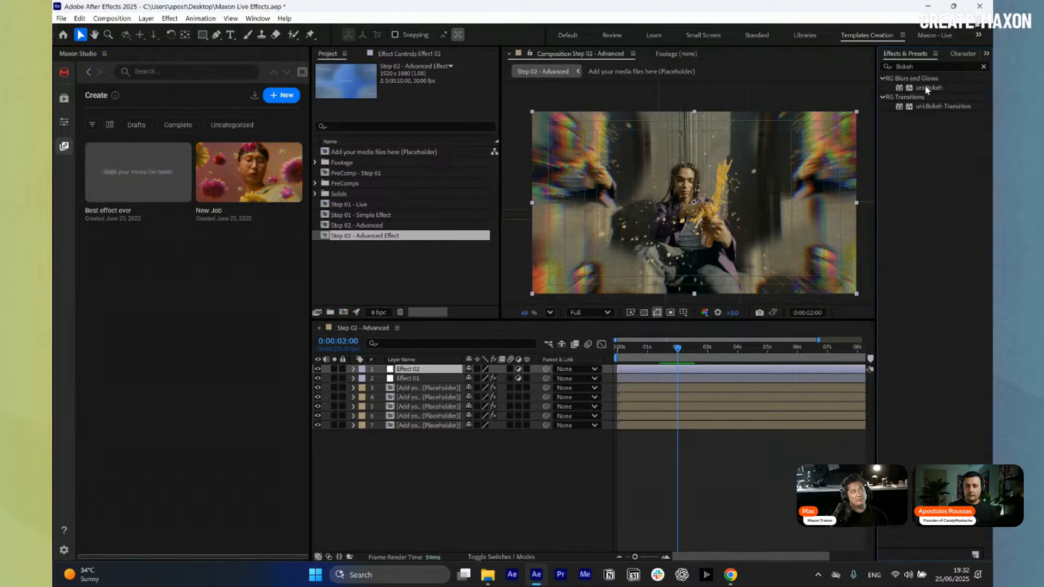
pyautogui.moveTo(925, 88); pyautogui.dragTo(424, 369)
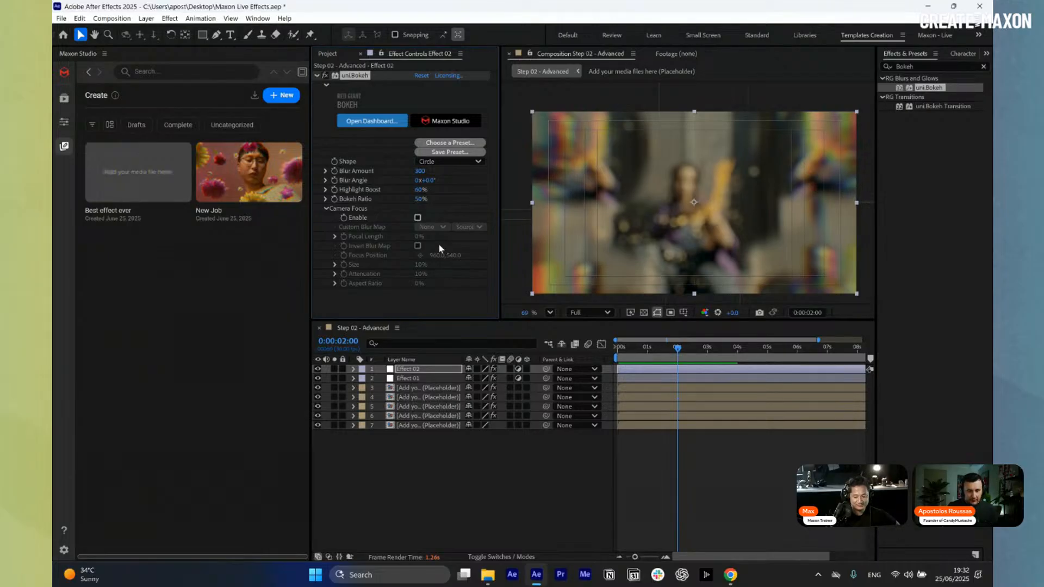
# Enable the Bokeh effect's Camera Focus and place its focus position on the man's face, at about 905, 418
pyautogui.click(418, 217)
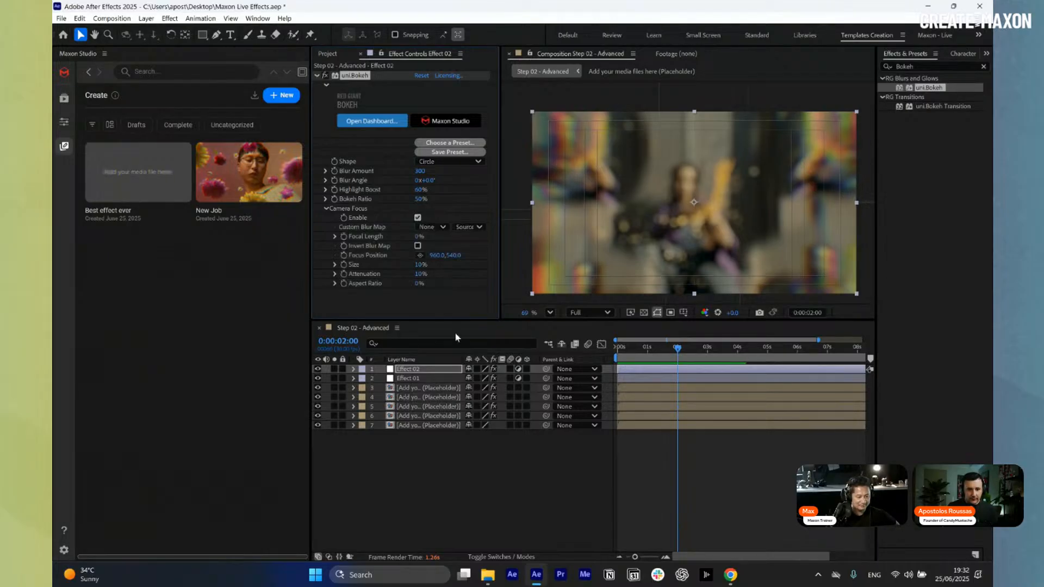
pyautogui.click(420, 255)
pyautogui.click(686, 178)
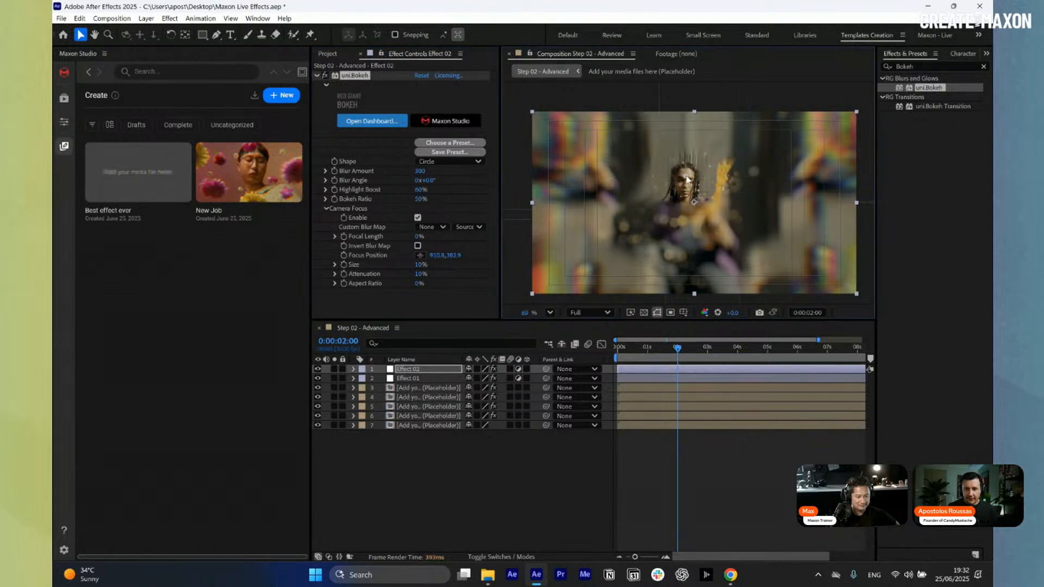
pyautogui.click(685, 182)
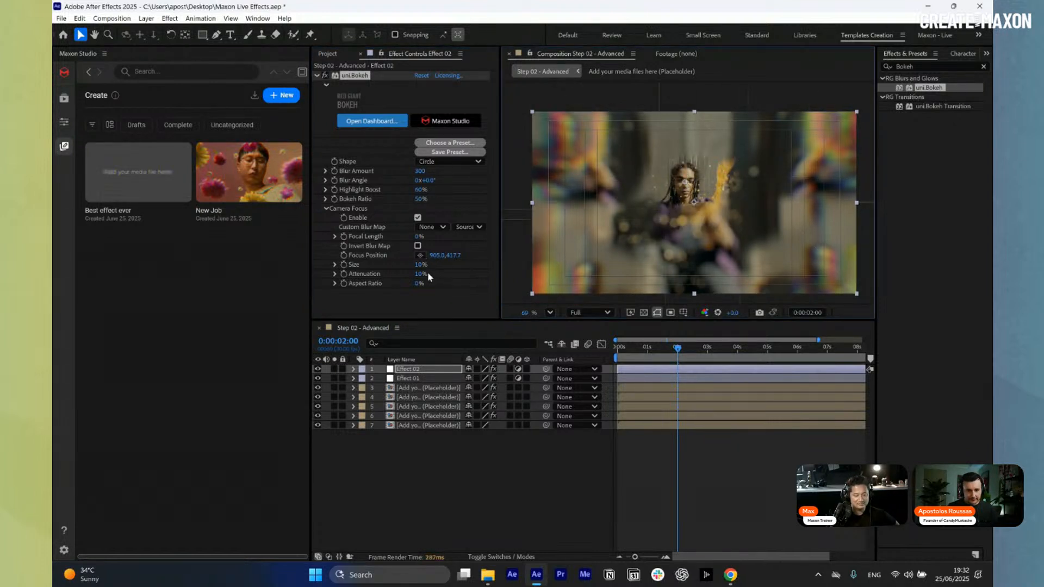
# Set the Bokeh camera focus Size to 34% and Attenuation to 57%, with a Blur Amount of 460
pyautogui.moveTo(421, 264); pyautogui.dragTo(447, 273)
pyautogui.moveTo(419, 171); pyautogui.dragTo(419, 172)
pyautogui.click(513, 478)
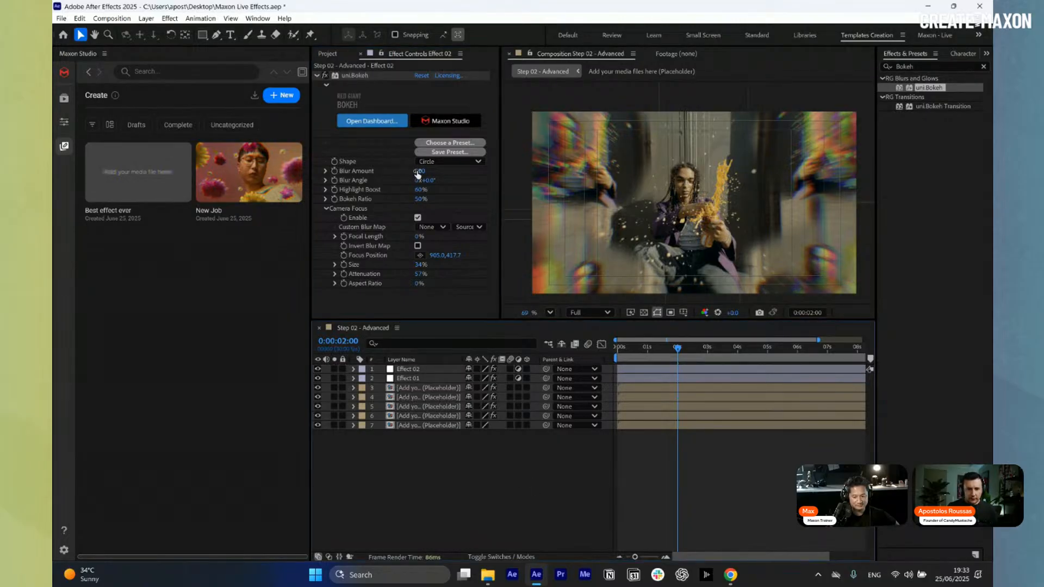
pyautogui.moveTo(418, 172); pyautogui.dragTo(427, 172)
pyautogui.click(460, 504)
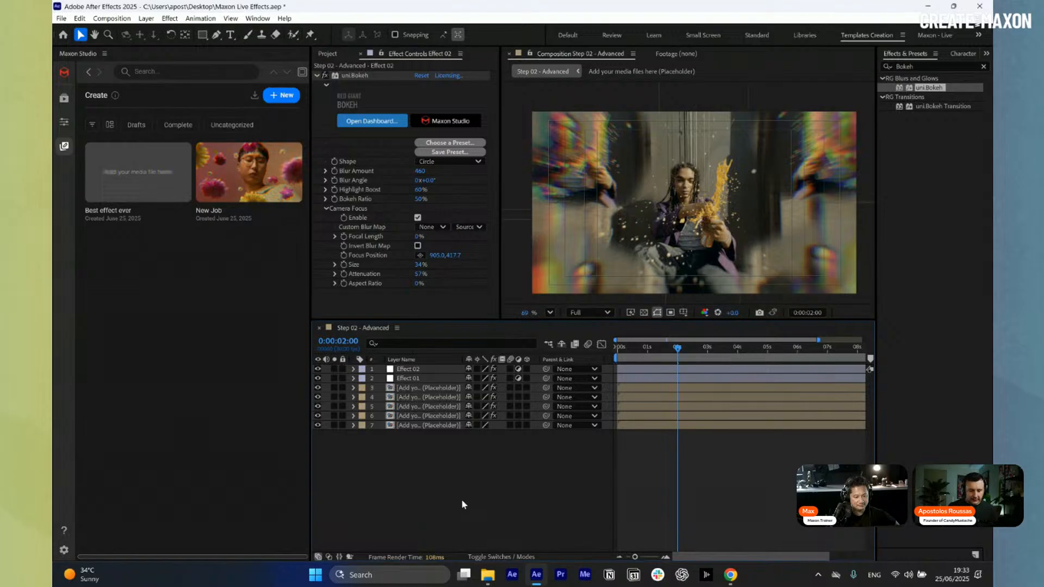
# Add another adjustment layer at the top of the stack and name it Shake it
pyautogui.hotkey('ctrl', 'alt', 'y')
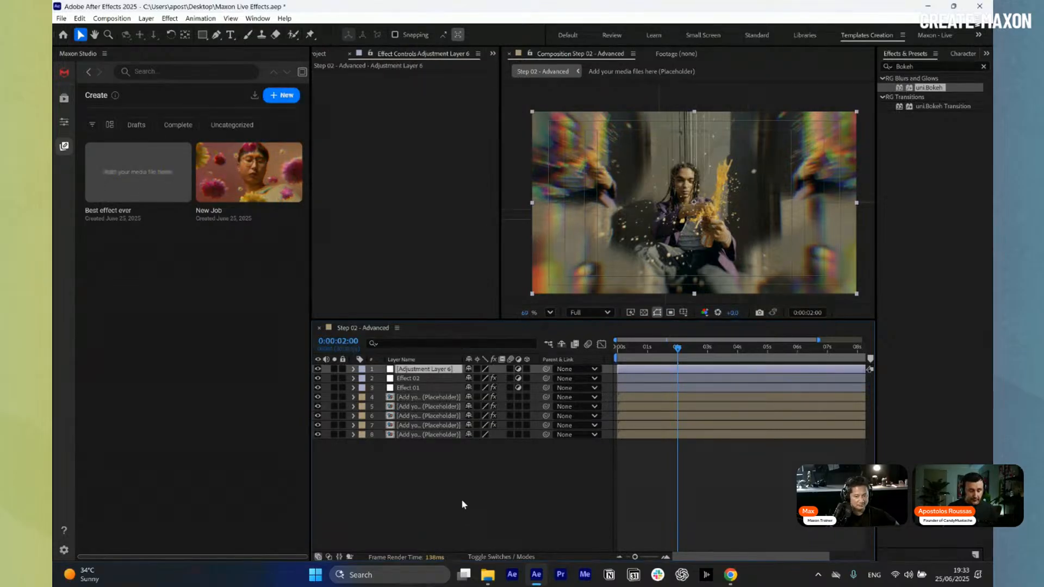
pyautogui.press('Return')
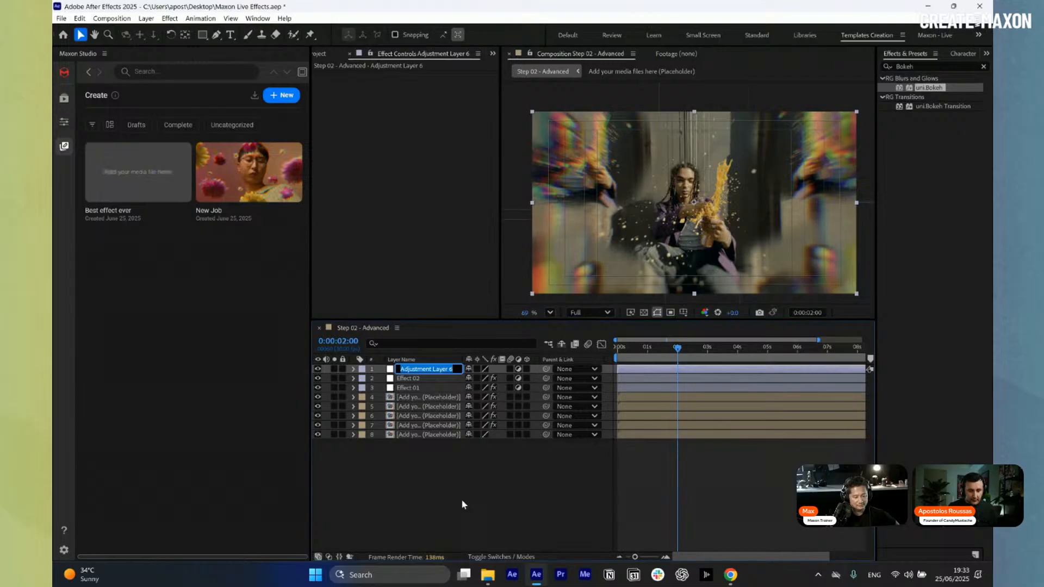
pyautogui.write('Shake it')
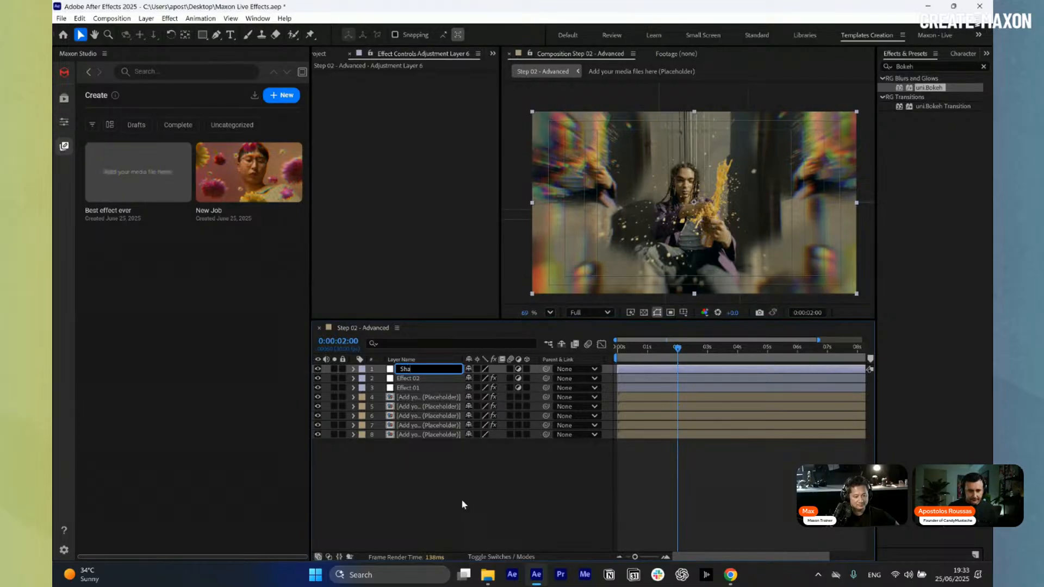
pyautogui.press('Return')
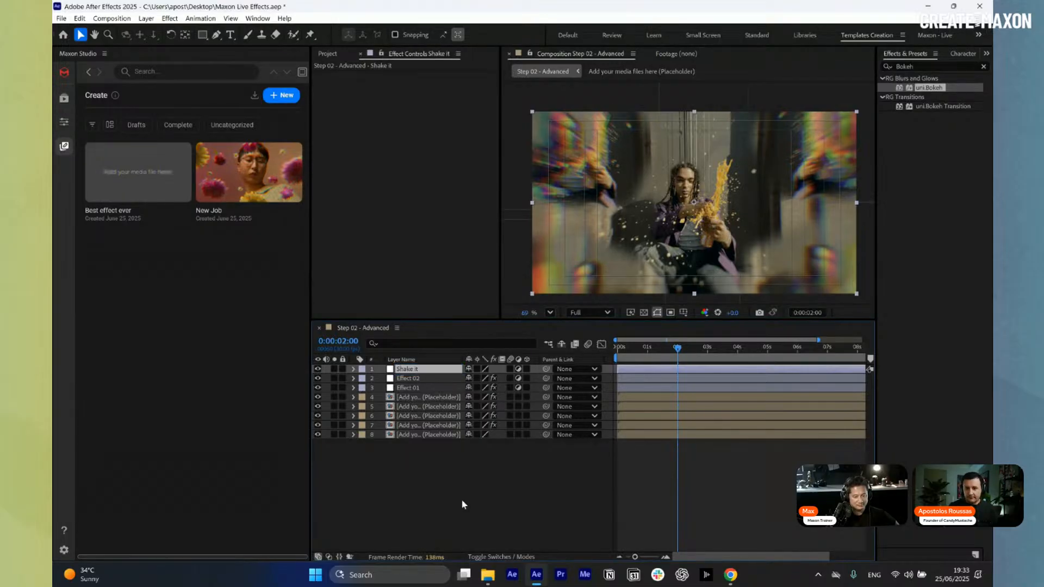
# Copy the uni.Camera Shake effect from the placeholder layer 6 onto the Shake it layer
pyautogui.click(918, 67)
pyautogui.click(402, 417)
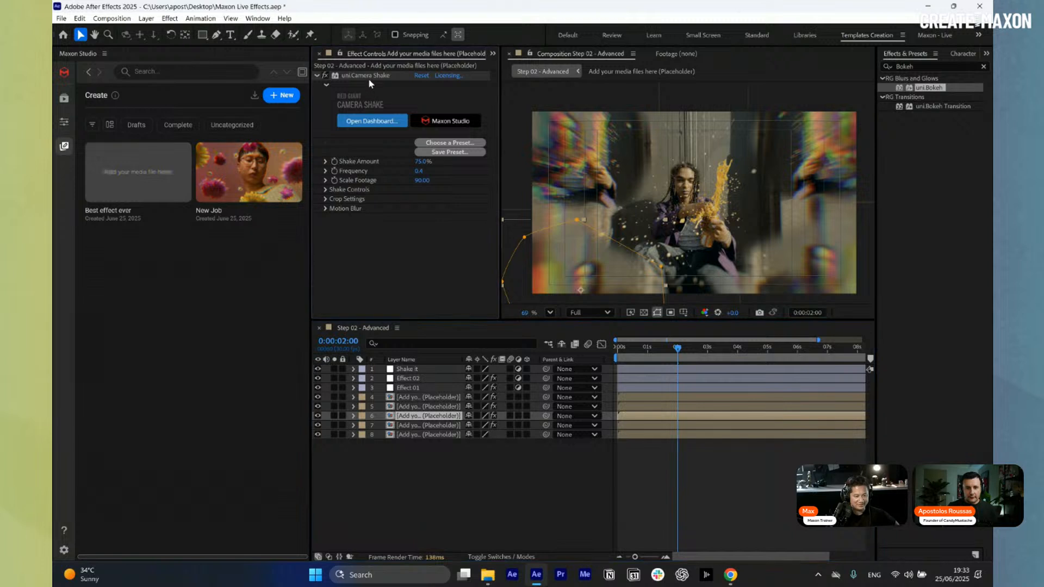
pyautogui.click(367, 77)
pyautogui.click(407, 372)
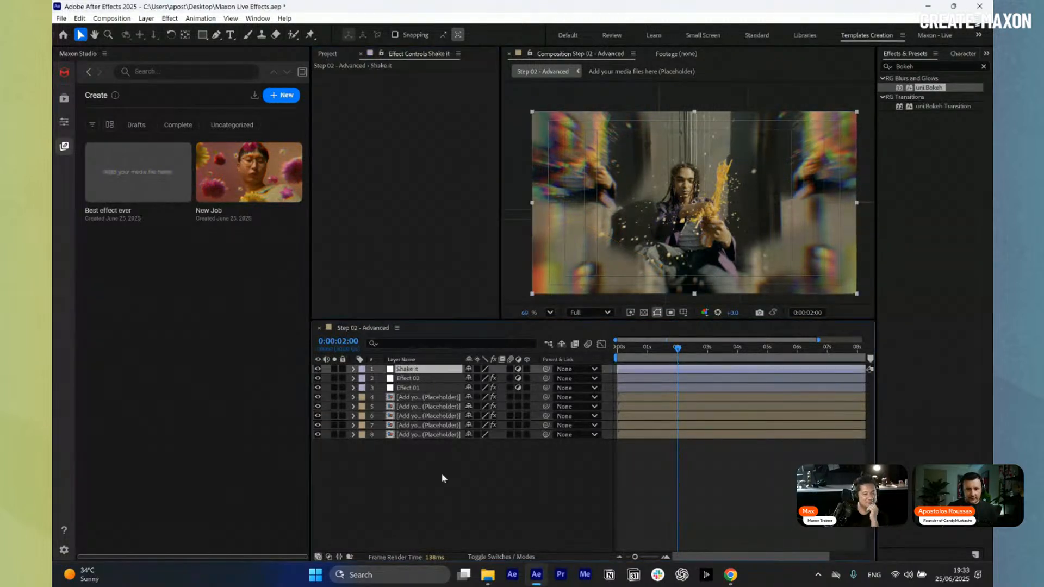
pyautogui.click(441, 471)
# Scrub the timeline between about one and two seconds at Half resolution to check the shake, and restore Full resolution
pyautogui.moveTo(647, 350); pyautogui.dragTo(671, 358)
pyautogui.click(590, 313)
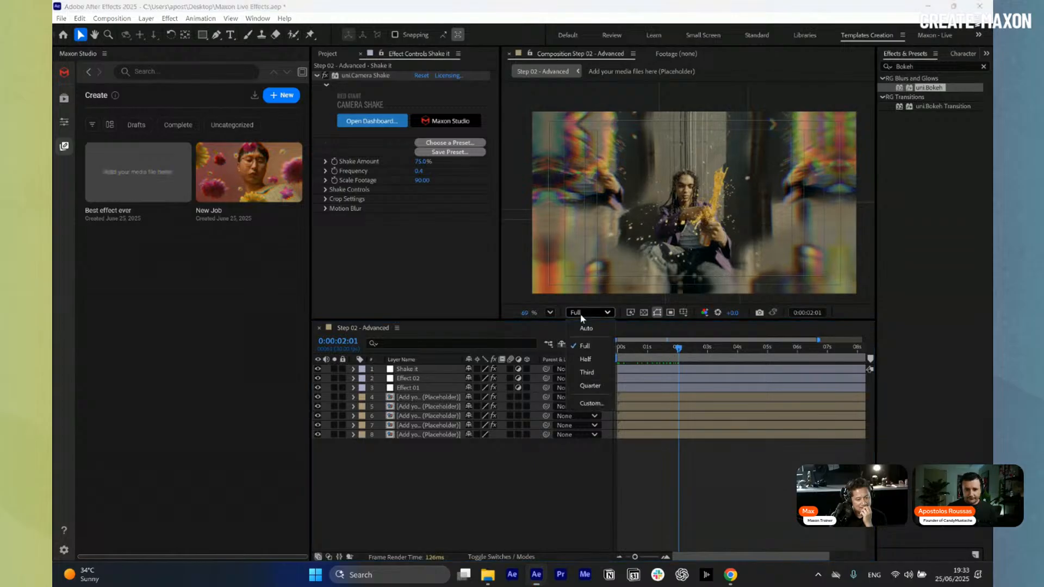
pyautogui.click(585, 348)
pyautogui.click(637, 351)
pyautogui.moveTo(637, 350); pyautogui.dragTo(664, 369)
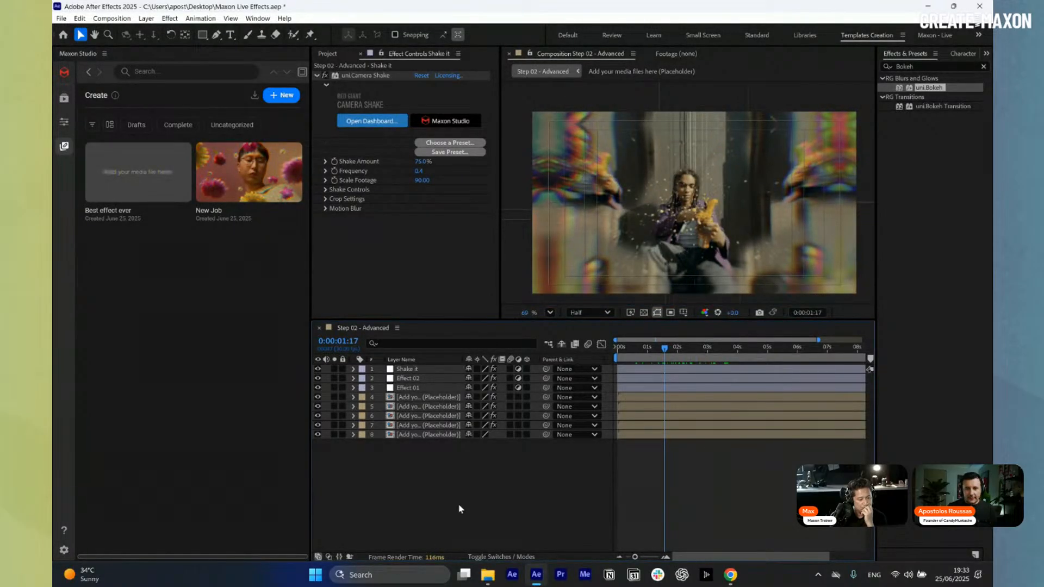
pyautogui.click(589, 313)
pyautogui.click(584, 346)
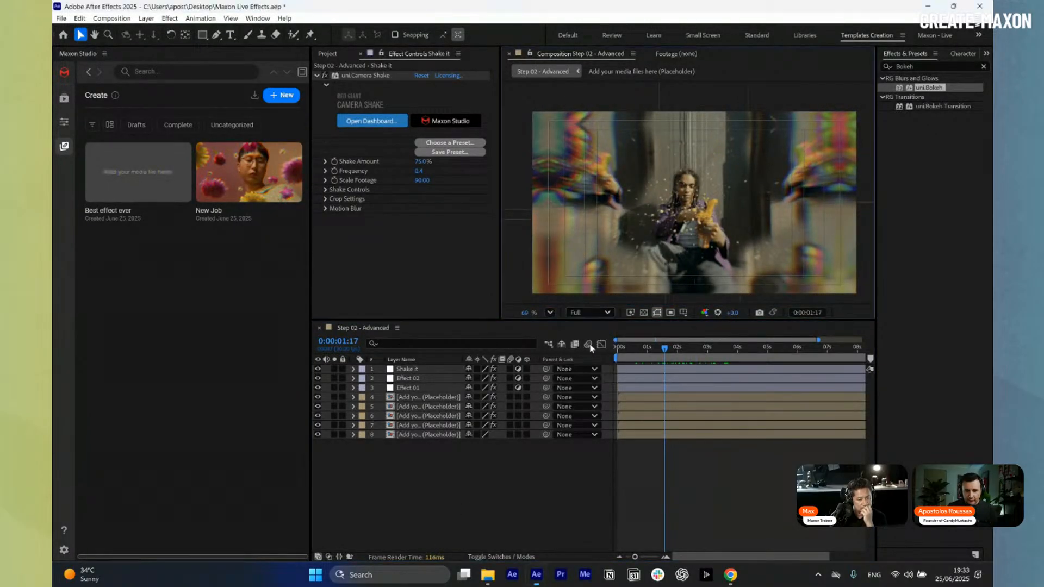
# Toggle the visibility of the Effect 01 layer repeatedly to compare the man's close-up with and without chromatic aberration
pyautogui.scroll(4, 675, 208)
pyautogui.scroll(3, 675, 208)
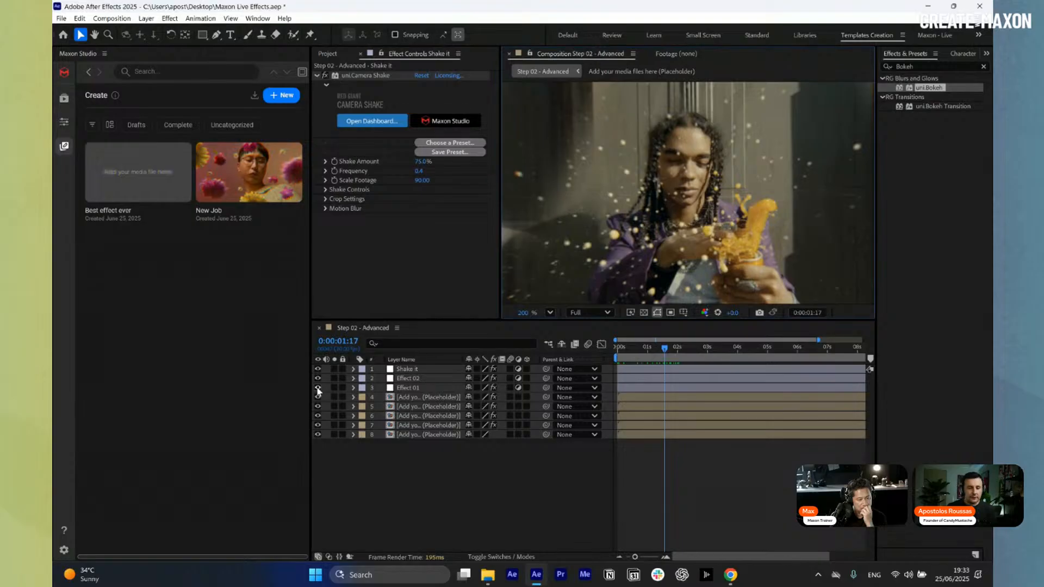
pyautogui.click(391, 388)
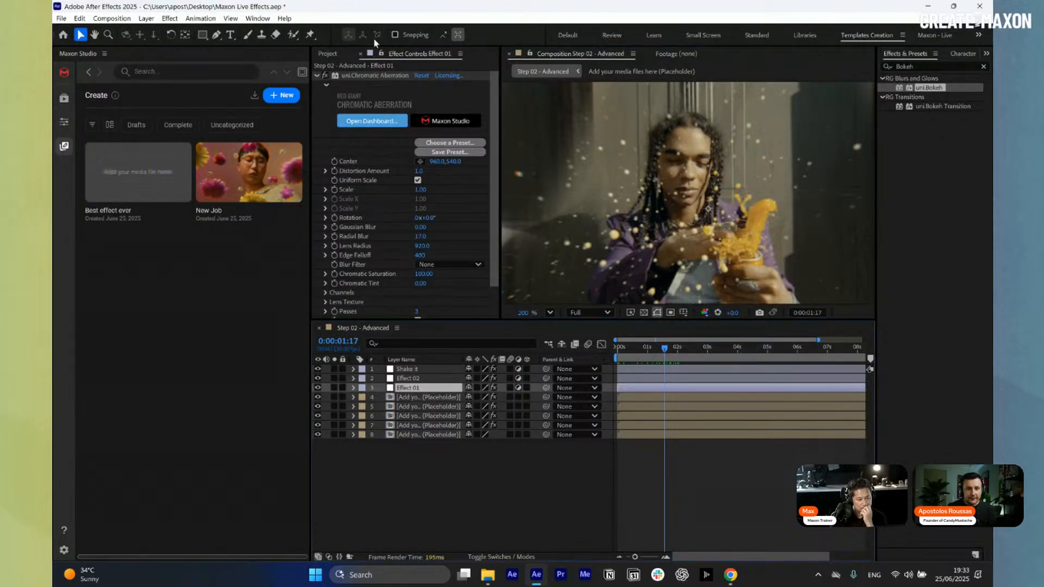
pyautogui.click(317, 390)
pyautogui.click(317, 390)
pyautogui.click(317, 390)
pyautogui.click(317, 390)
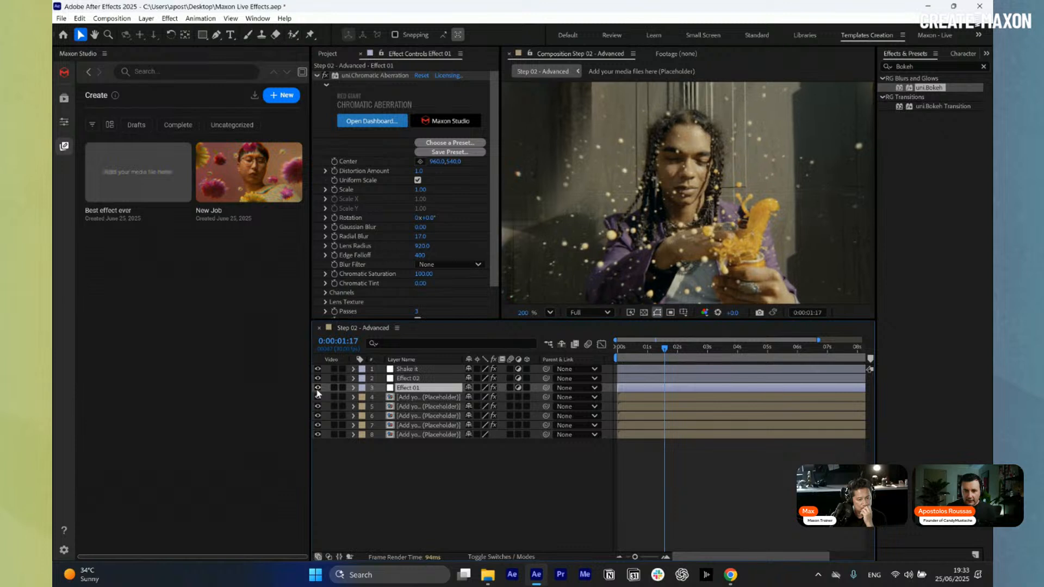
pyautogui.click(317, 388)
pyautogui.click(317, 388)
pyautogui.click(317, 388)
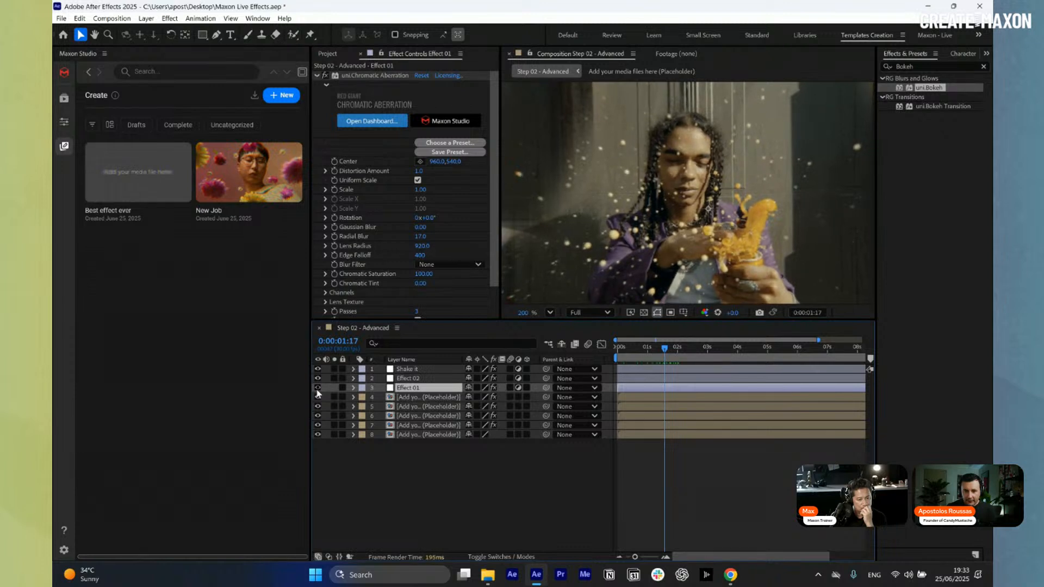
# Toggle the visibility of the Effect 01, Effect 02 and Shake it layers to compare the shot with and without them
pyautogui.click(317, 390)
pyautogui.click(317, 378)
pyautogui.click(317, 369)
pyautogui.click(319, 388)
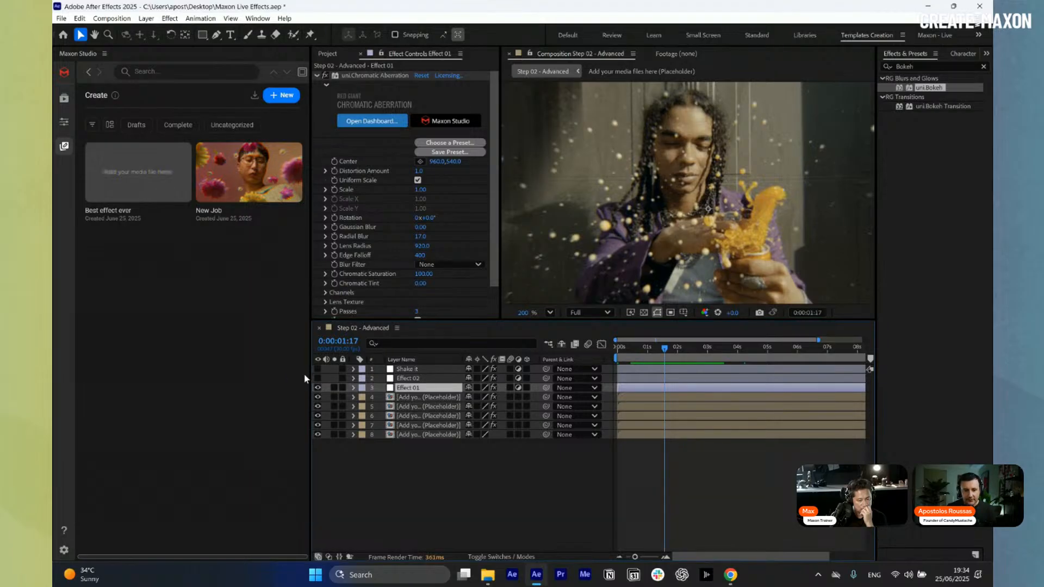
pyautogui.click(317, 369)
pyautogui.click(318, 379)
pyautogui.scroll(-2, 635, 285)
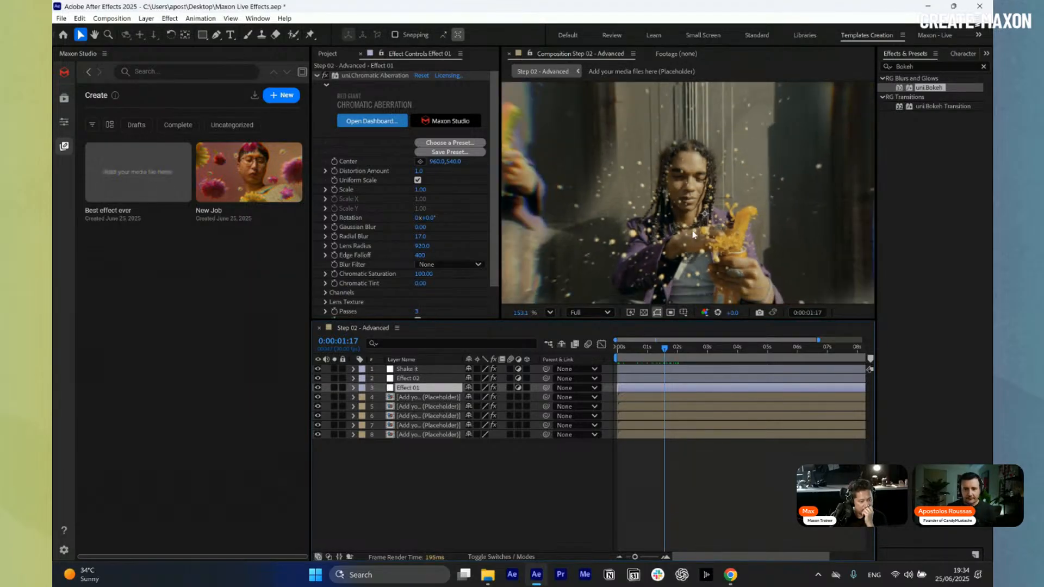
# Duplicate the bottom placeholder layer and place the copy between the Shake it and Effect 02 layers
pyautogui.click(433, 438)
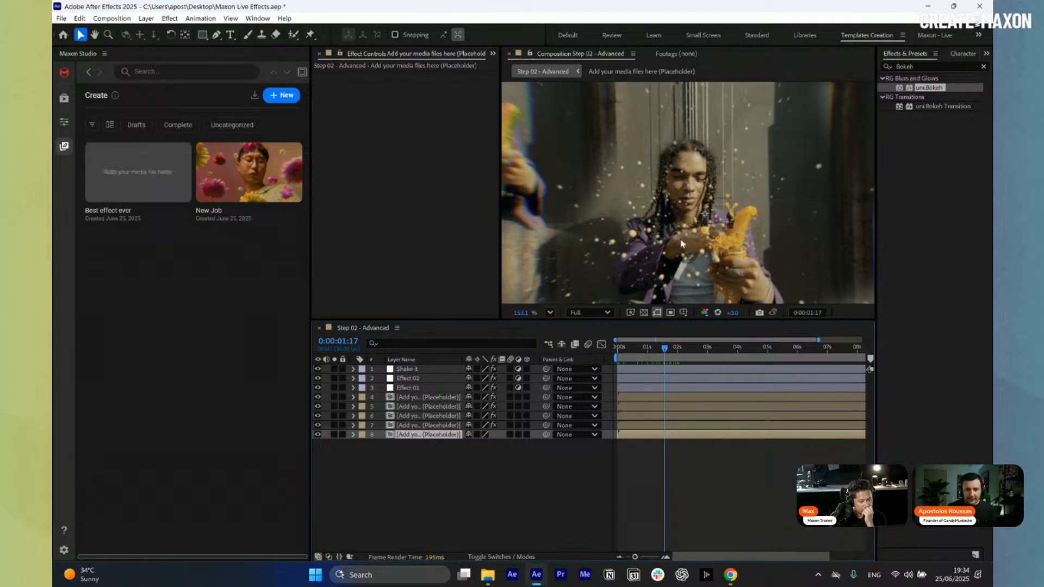
pyautogui.scroll(-1, 690, 220)
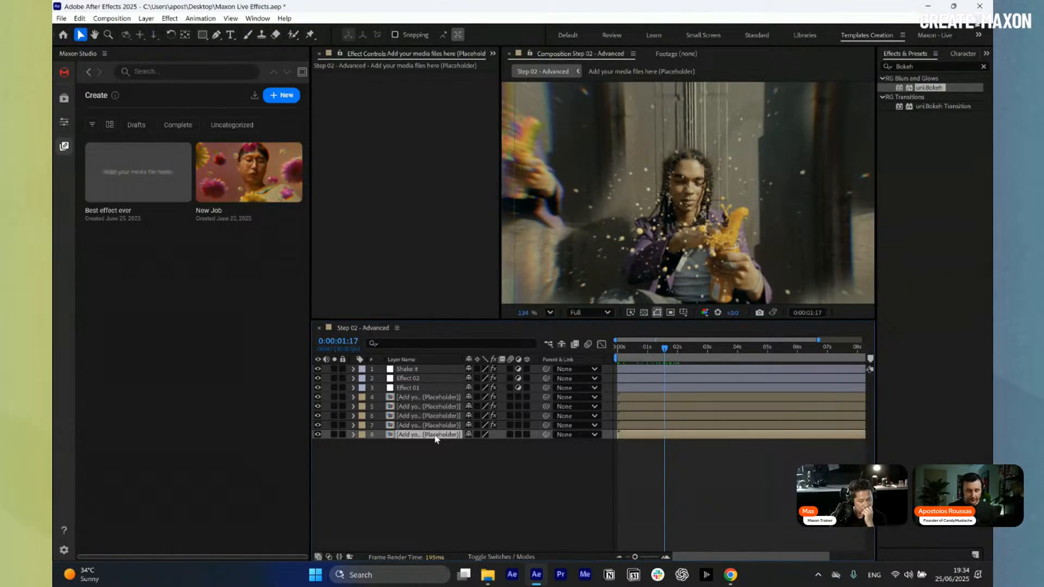
pyautogui.hotkey('ctrl', 'd')
pyautogui.moveTo(435, 439); pyautogui.dragTo(424, 387)
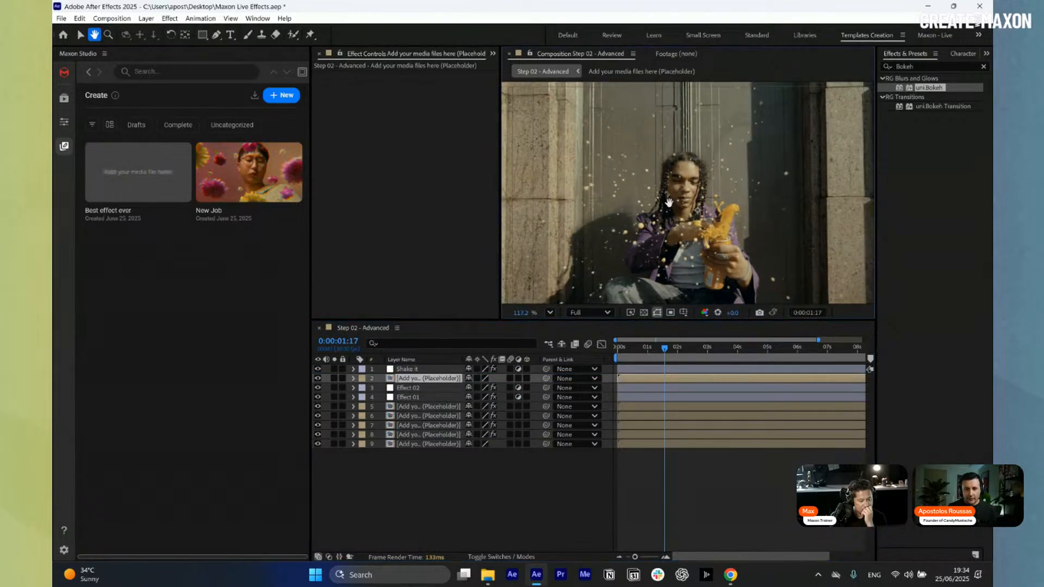
# Create a new 1920 x 1080 px solid layer named Matte
pyautogui.click(432, 515)
pyautogui.hotkey('ctrl', 'y')
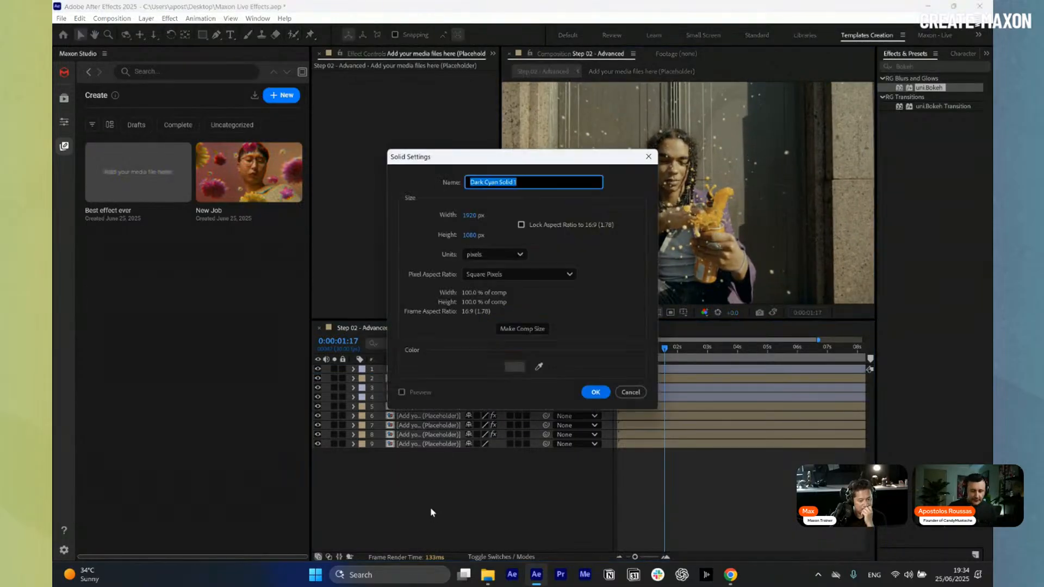
pyautogui.write('Ma')
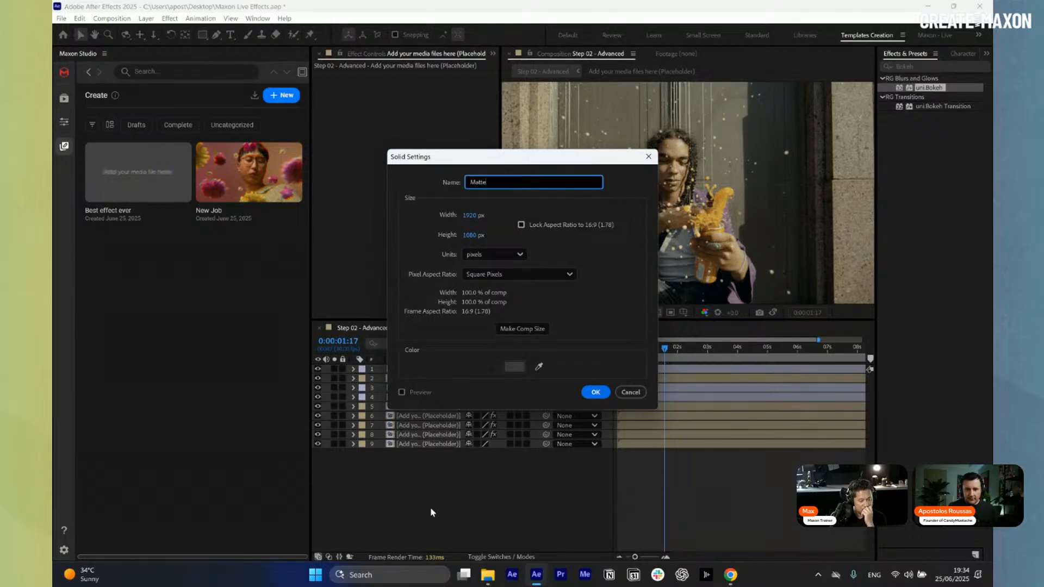
pyautogui.write('tte')
pyautogui.press('Return')
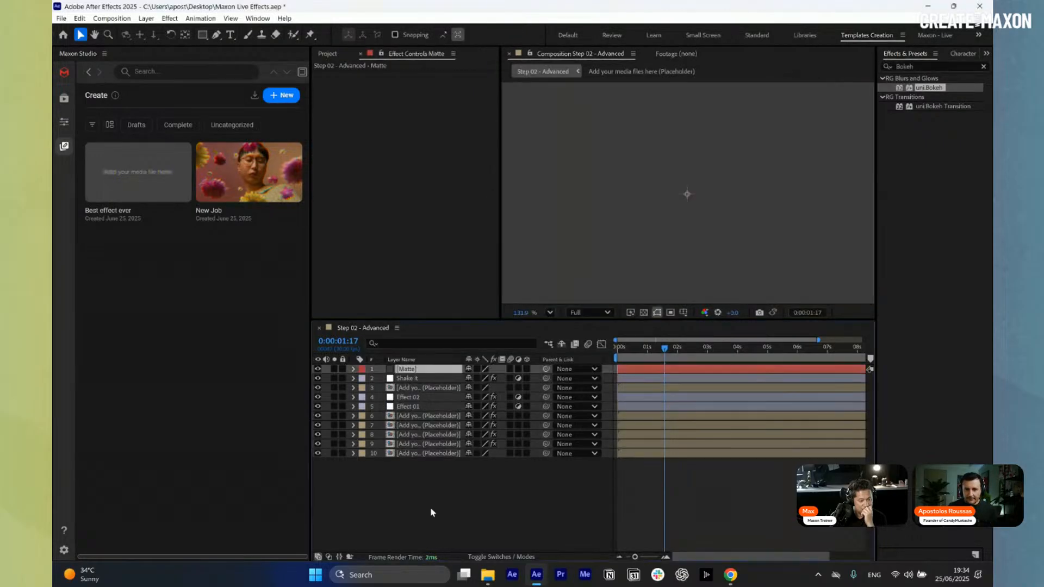
# Place the Matte layer directly below Shake it and draw a circular mask on it around the man's head and chest
pyautogui.click(317, 369)
pyautogui.moveTo(202, 35); pyautogui.dragTo(232, 60)
pyautogui.moveTo(416, 370); pyautogui.dragTo(413, 382)
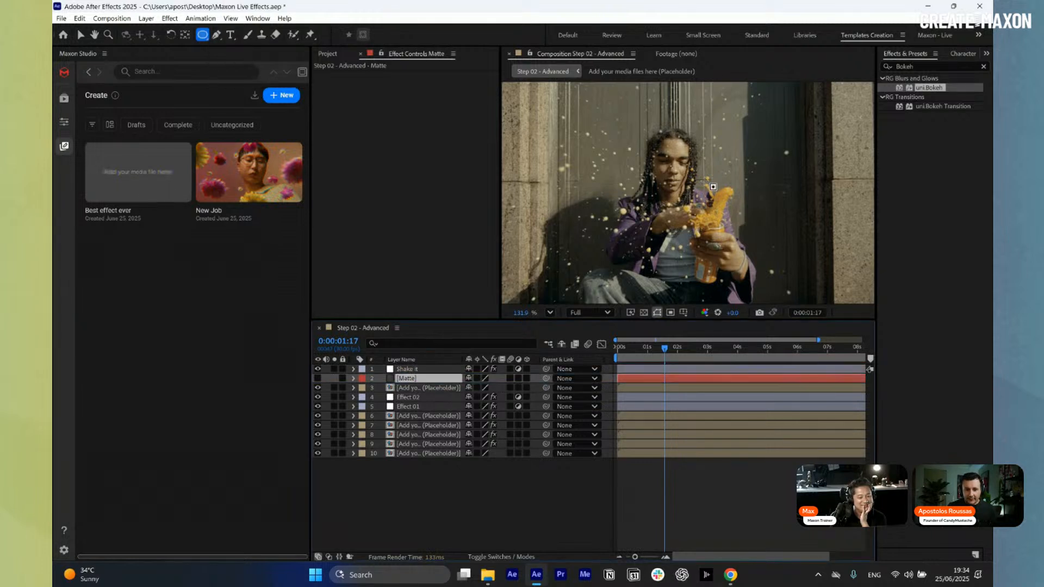
pyautogui.moveTo(671, 167)
pyautogui.mouseDown()
pyautogui.moveTo(735, 250)
pyautogui.moveTo(726, 248)
pyautogui.mouseUp()
pyautogui.click(354, 378)
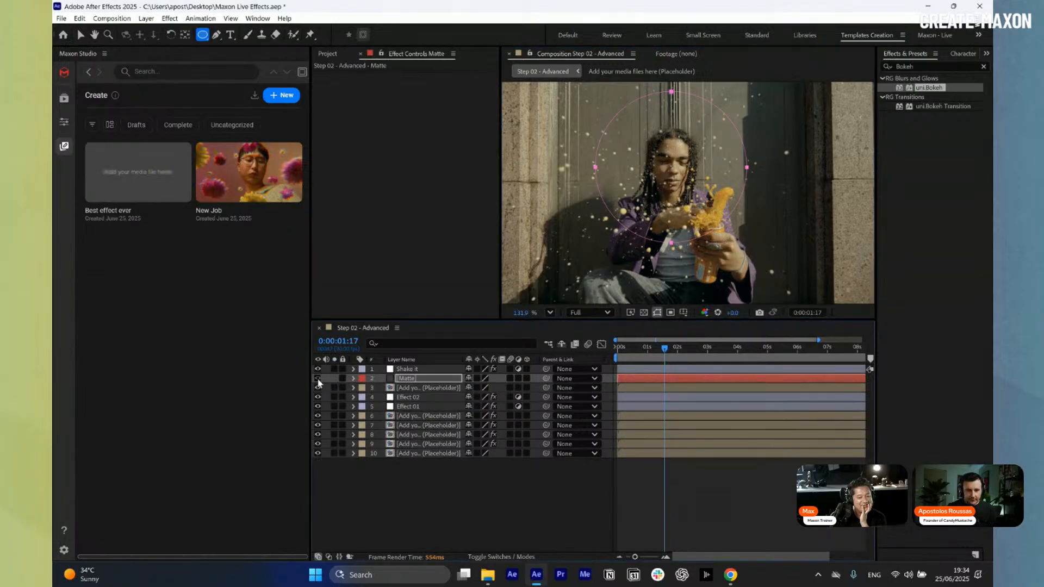
pyautogui.click(318, 378)
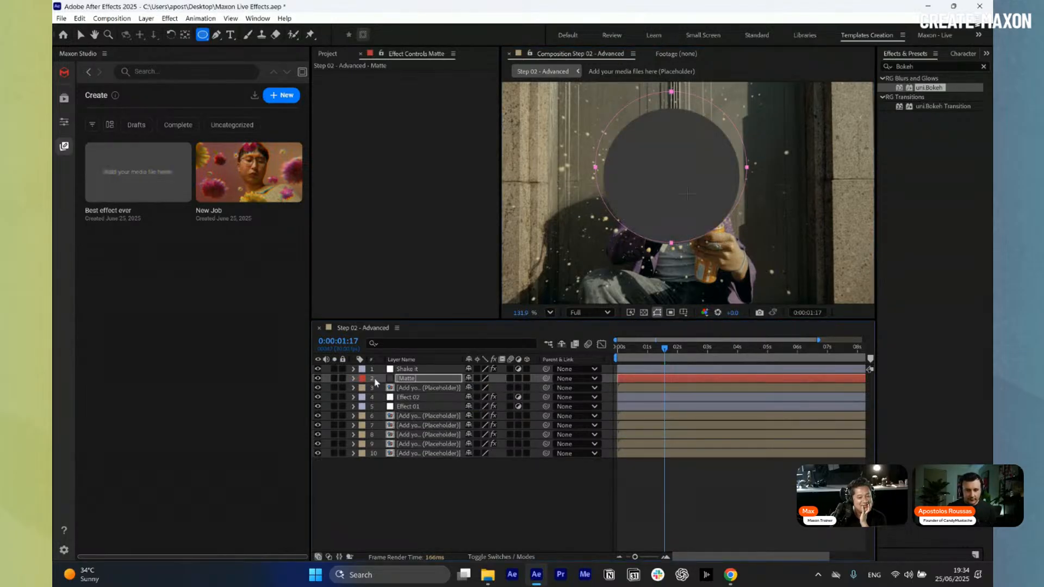
# Feather the Matte layer's mask by about 84 pixels and enlarge the circle slightly to cover more of the man
pyautogui.press('f')
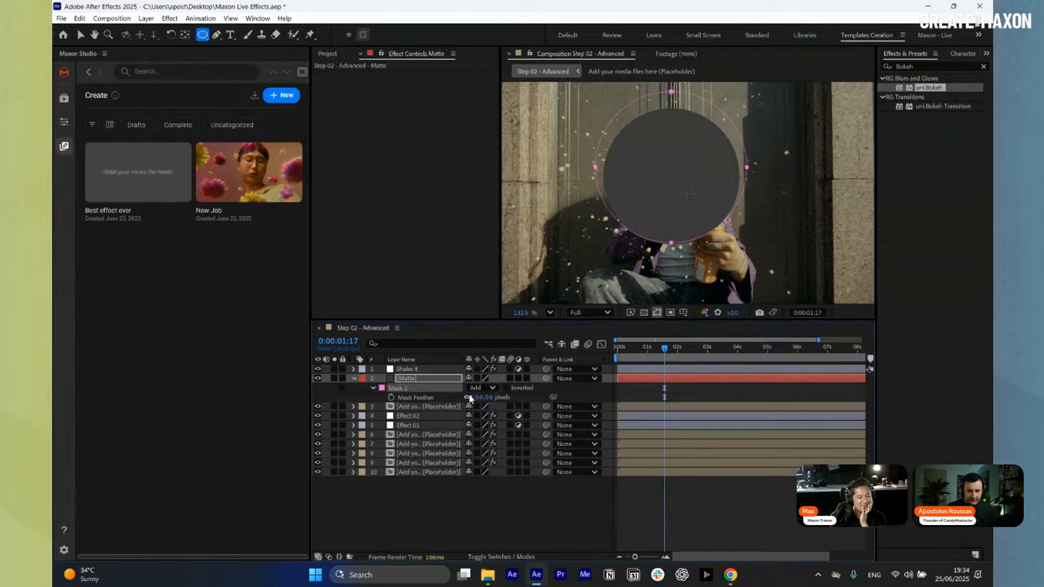
pyautogui.moveTo(483, 397); pyautogui.dragTo(517, 405)
pyautogui.press('v')
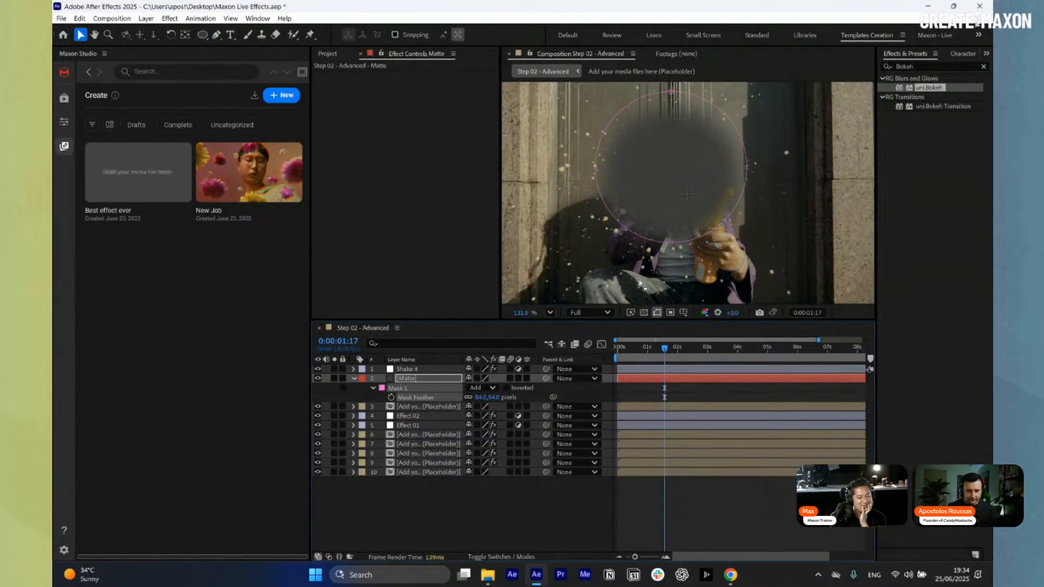
pyautogui.doubleClick(672, 243)
pyautogui.moveTo(744, 244); pyautogui.dragTo(763, 263)
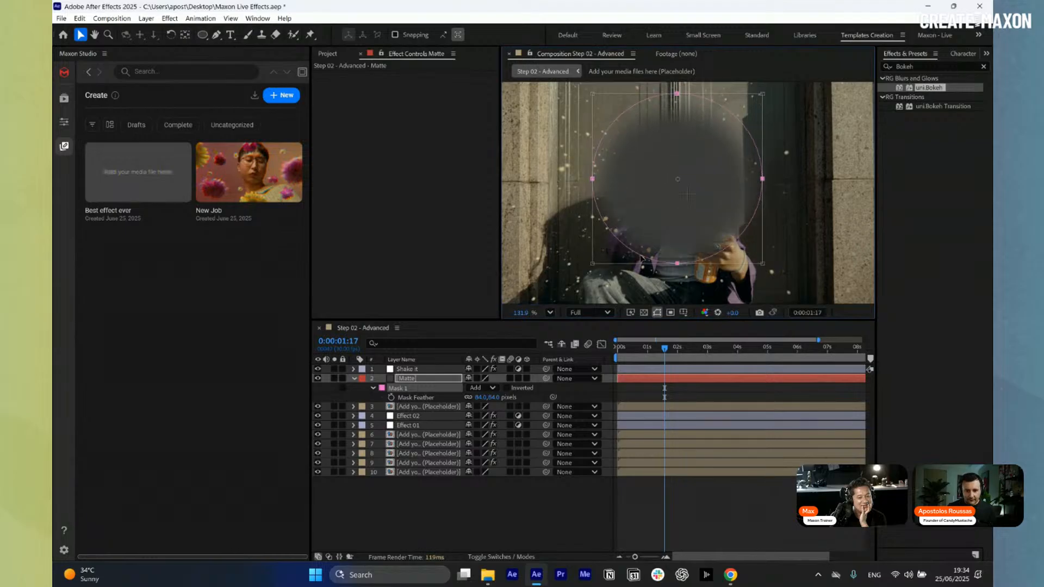
pyautogui.click(354, 378)
# Show the track matte options and set Matte as the track matte of the placeholder layer below it
pyautogui.click(426, 388)
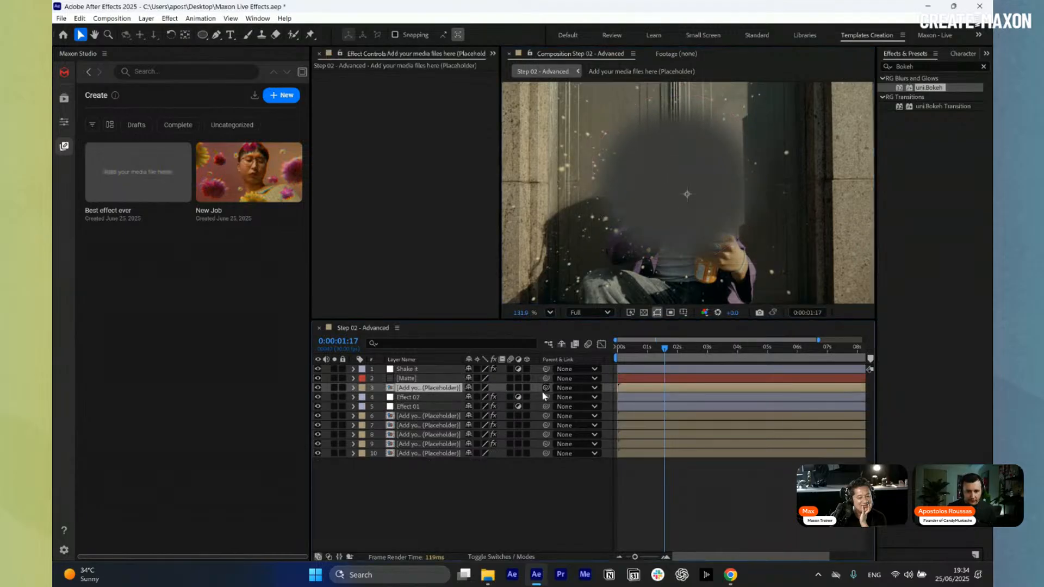
pyautogui.click(329, 558)
pyautogui.click(598, 387)
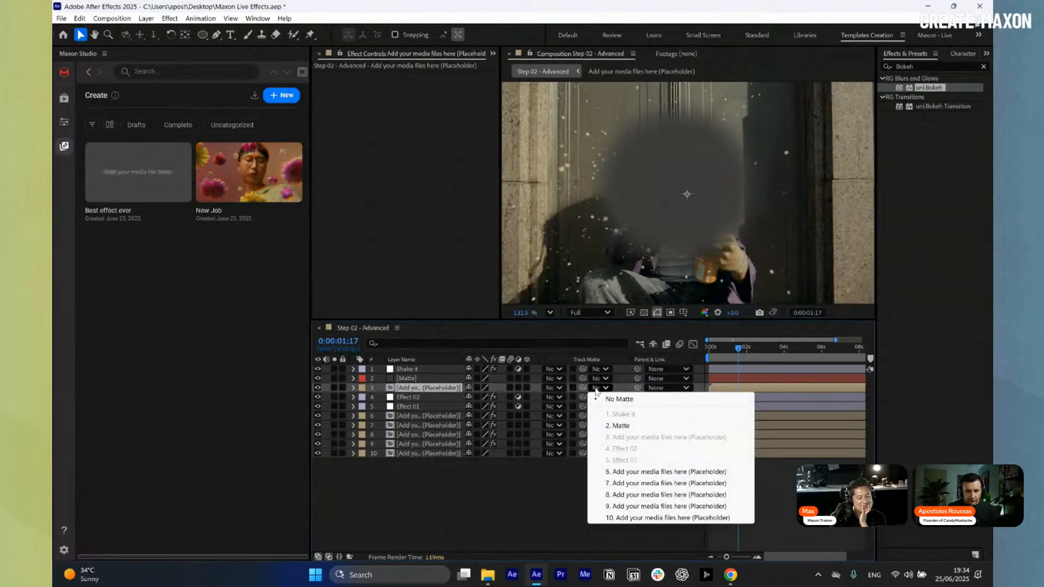
pyautogui.click(620, 425)
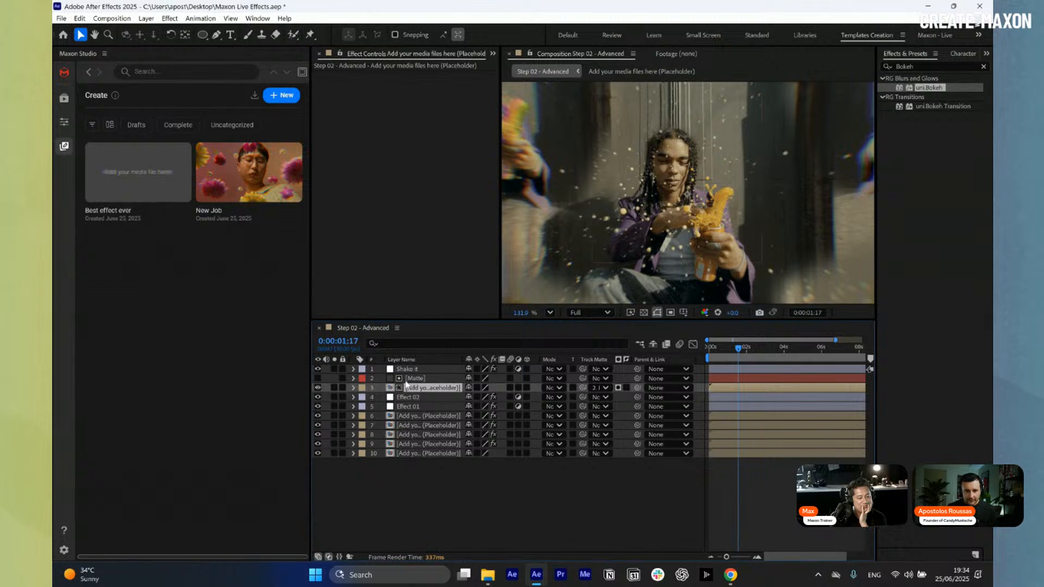
pyautogui.click(625, 387)
pyautogui.click(626, 388)
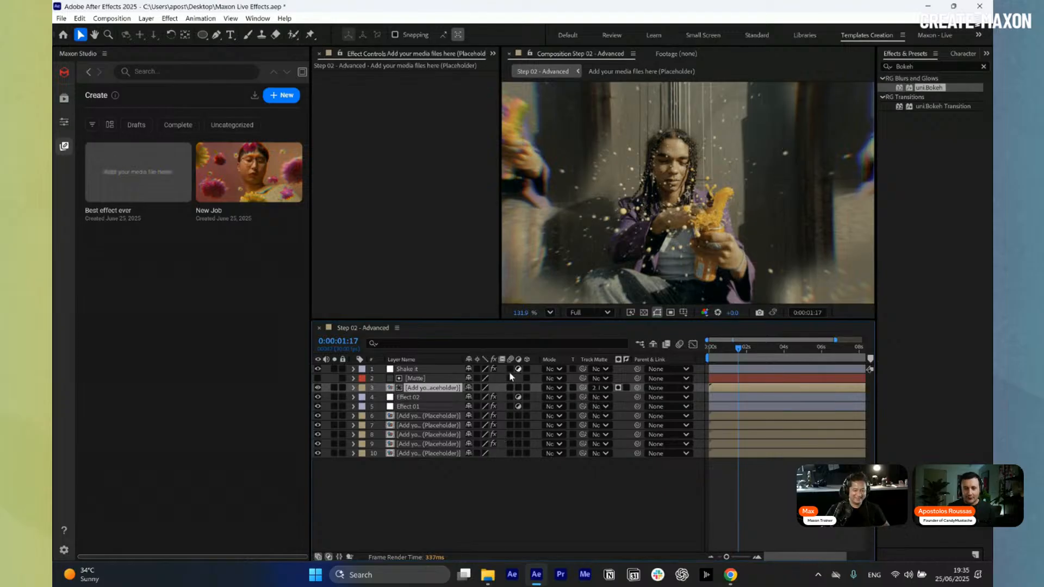
# Try to shift the Matte layer slightly over the man
pyautogui.click(420, 378)
pyautogui.moveTo(706, 209); pyautogui.dragTo(702, 208)
pyautogui.hotkey('ctrl', 'z')
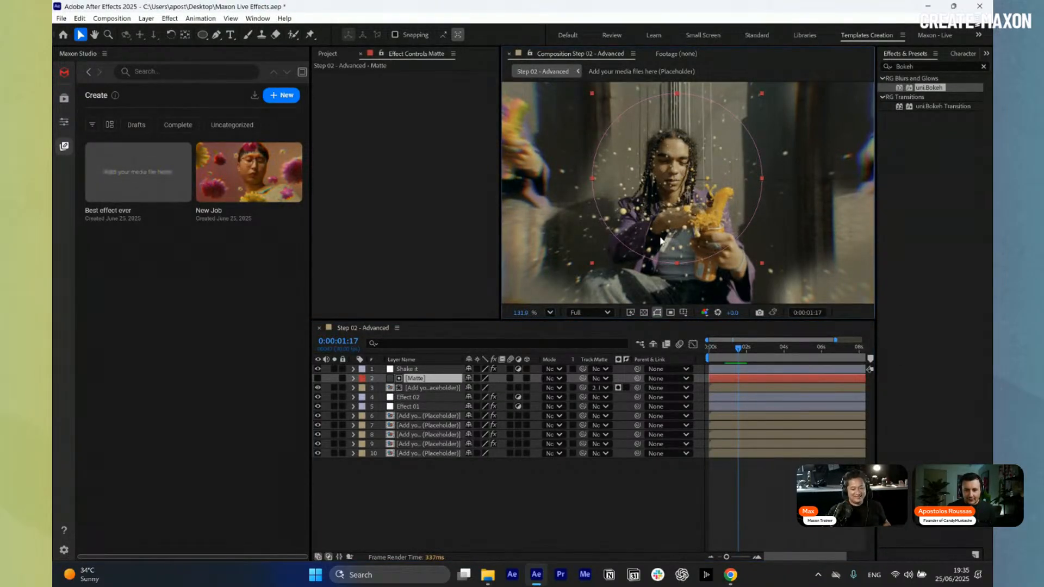
# Examine up close and from a distance how the man inside the matte blends with the blurred surroundings
pyautogui.scroll(6, 668, 198)
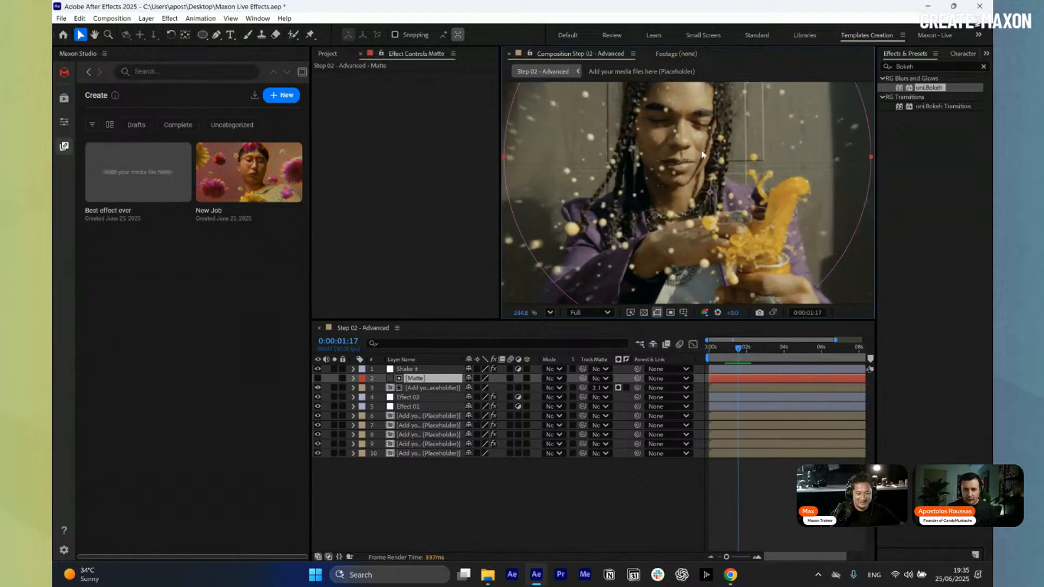
pyautogui.moveTo(701, 152); pyautogui.dragTo(694, 179)
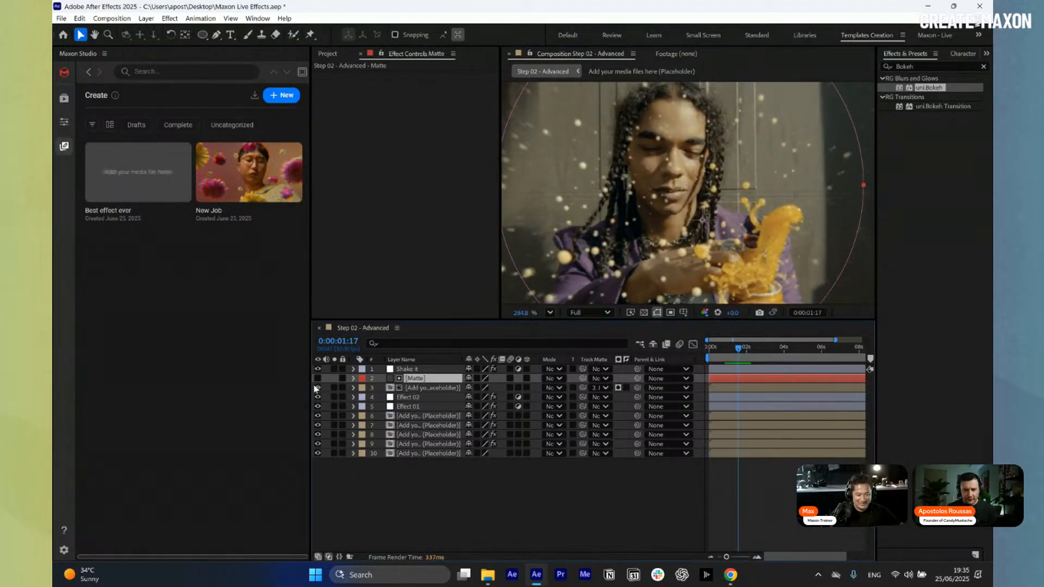
pyautogui.scroll(-4, 664, 228)
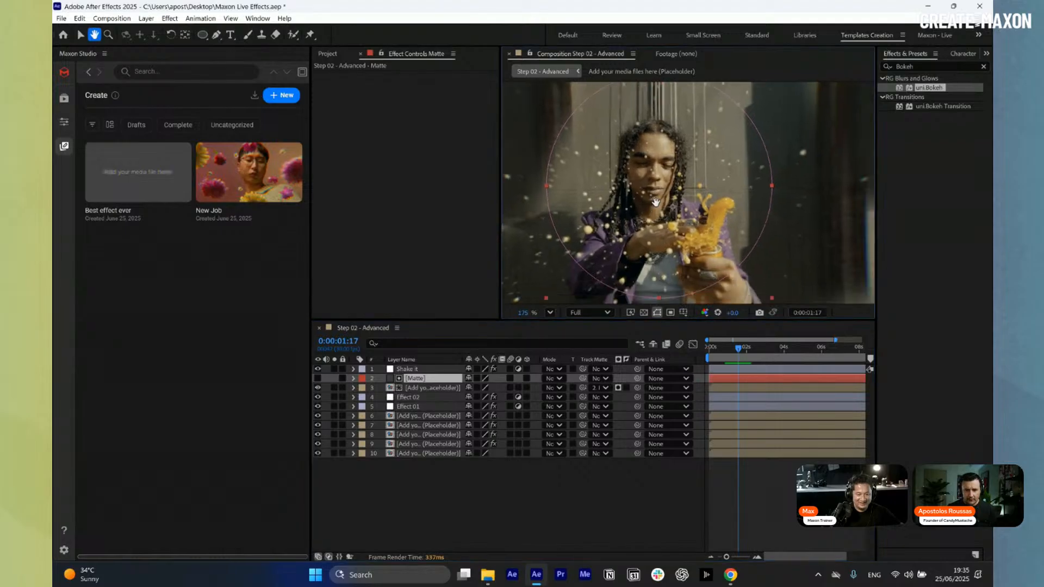
pyautogui.scroll(-2, 664, 211)
pyautogui.moveTo(684, 203); pyautogui.dragTo(727, 204)
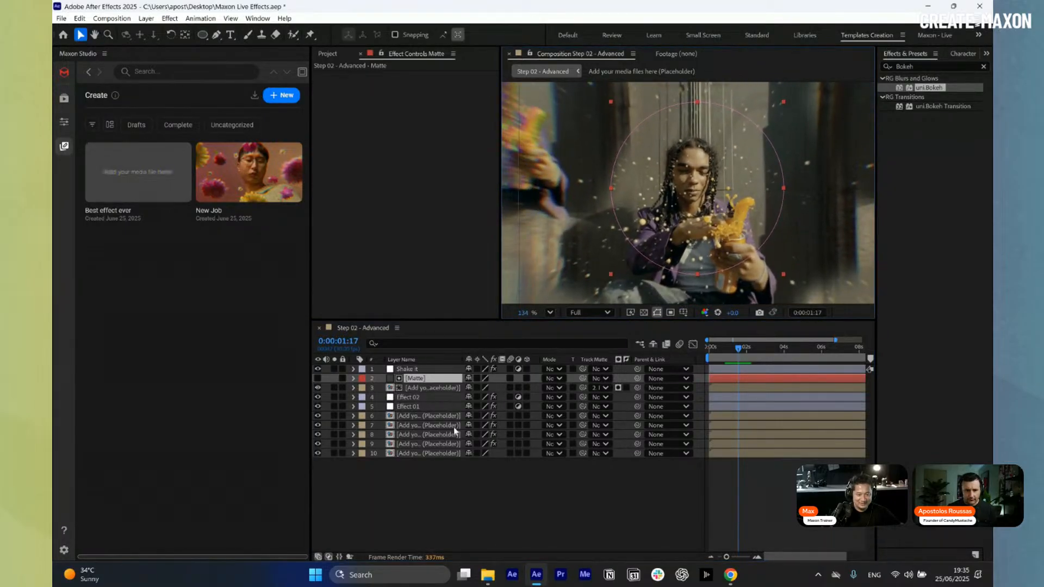
pyautogui.click(529, 522)
pyautogui.press('space')
pyautogui.press('space')
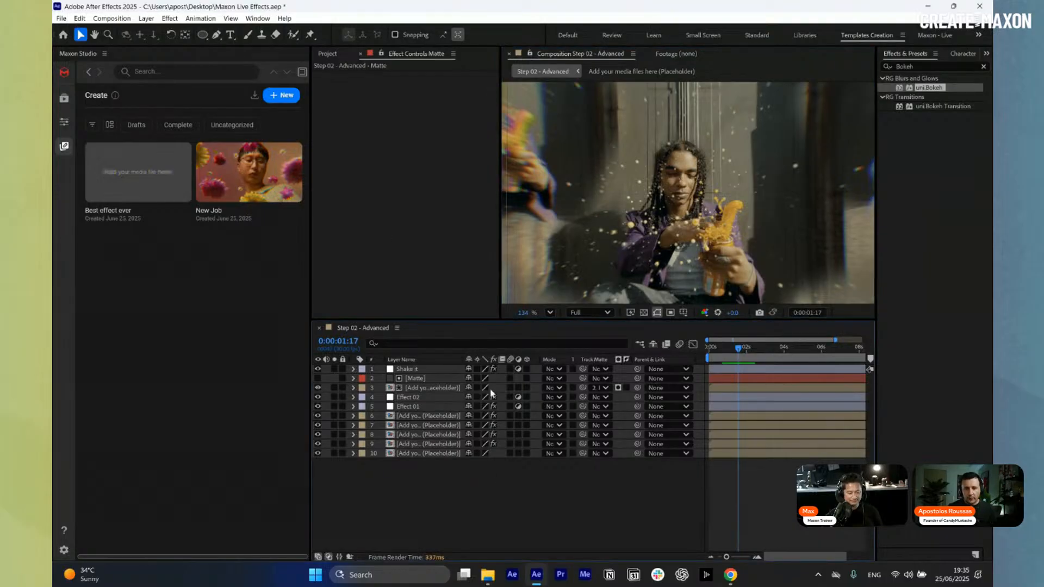
# Test a small shift of the Matte layer over the man and preview the full frame up to about four seconds
pyautogui.click(419, 379)
pyautogui.moveTo(705, 208); pyautogui.dragTo(702, 201)
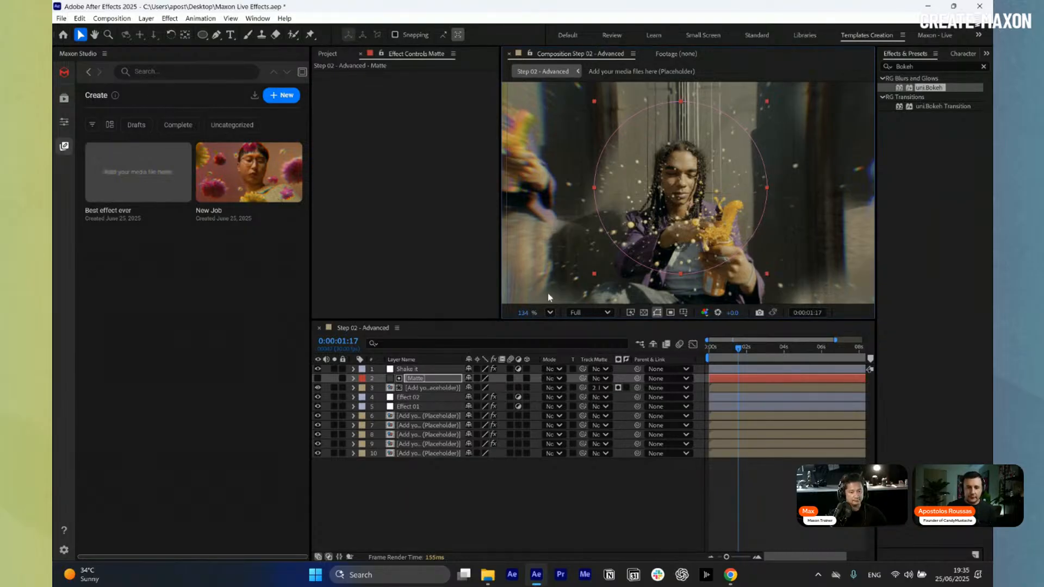
pyautogui.click(549, 313)
pyautogui.click(561, 329)
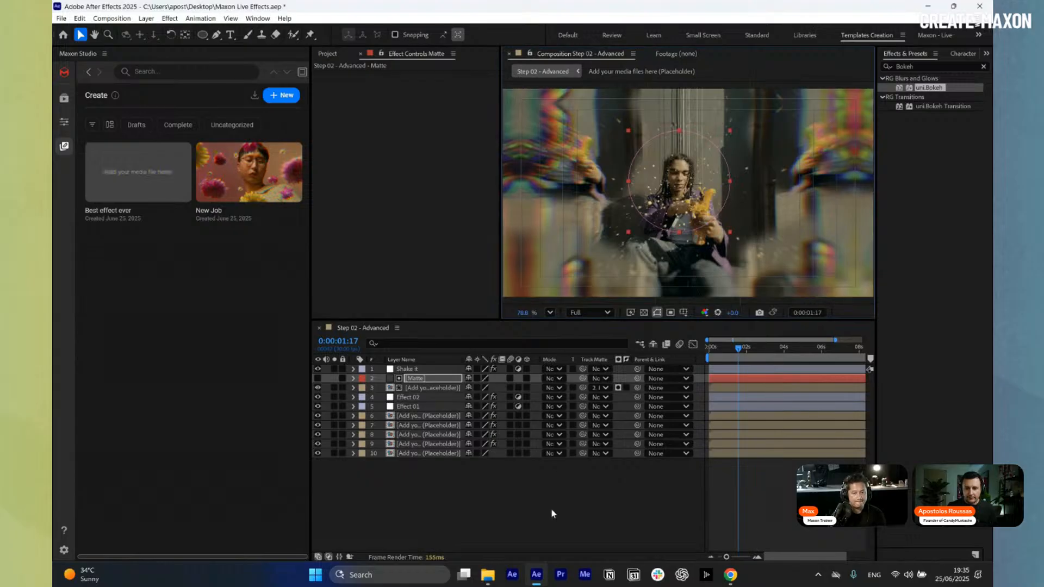
pyautogui.press('space')
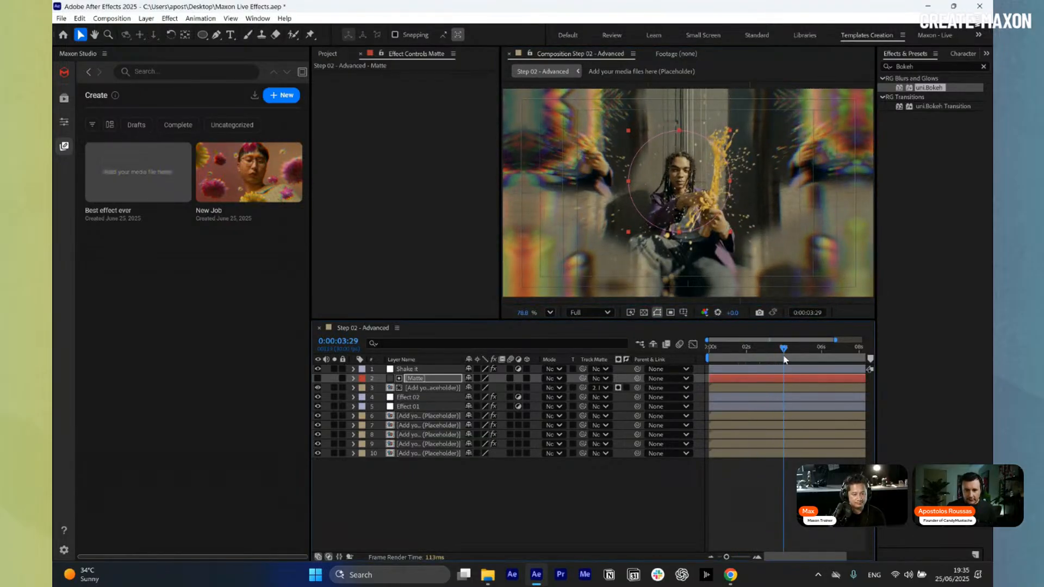
# Reduce the chromatic aberration's Distortion Amount on Effect 01 and set the bokeh Blur Amount on Effect 02 to 280
pyautogui.click(405, 408)
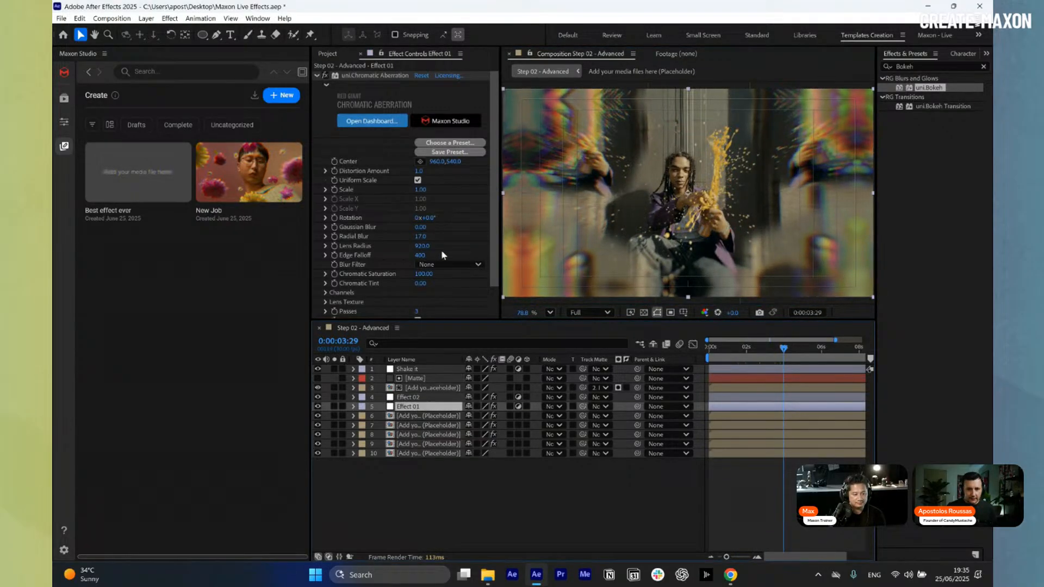
pyautogui.click(417, 180)
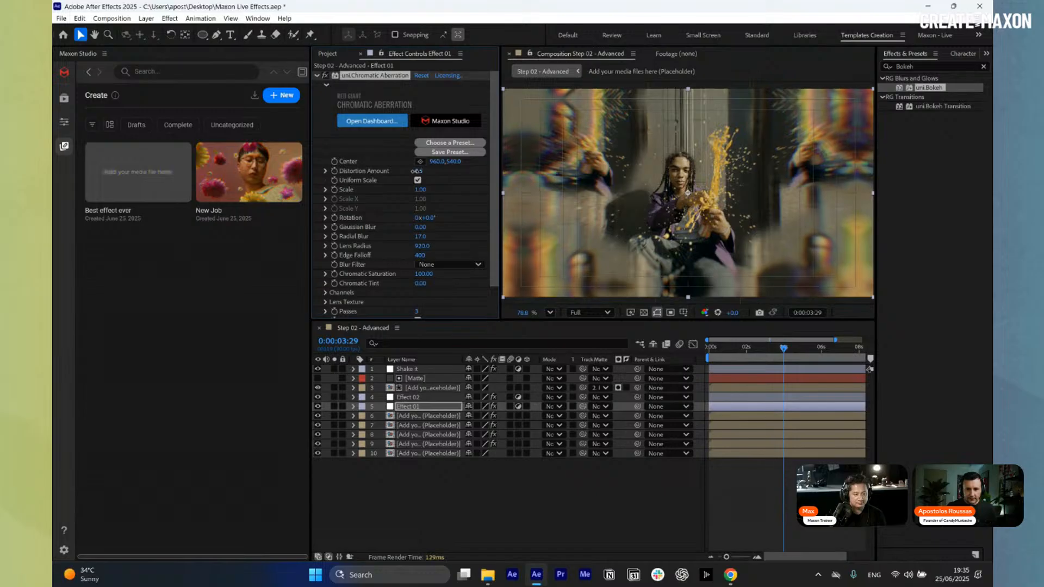
pyautogui.click(411, 397)
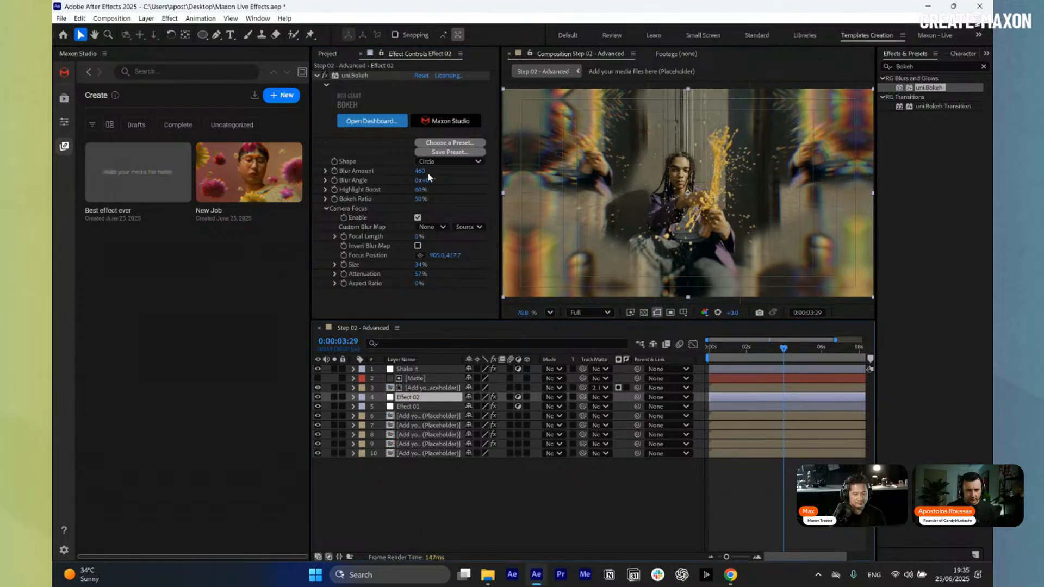
pyautogui.moveTo(422, 171); pyautogui.dragTo(414, 173)
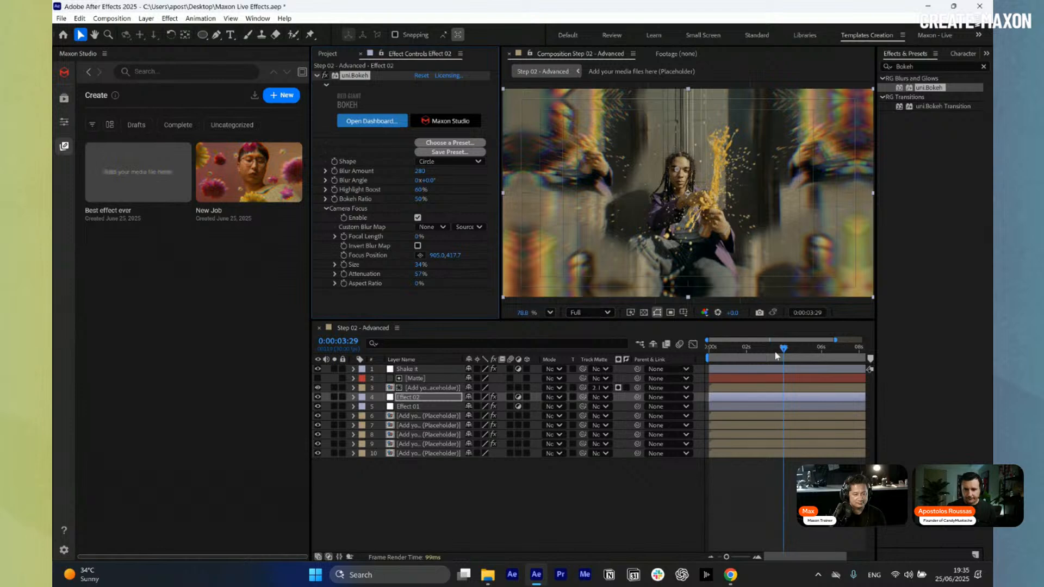
# Switch the preview to Half resolution and review the composition between about one and four and a half seconds
pyautogui.moveTo(772, 351)
pyautogui.mouseDown()
pyautogui.moveTo(696, 361)
pyautogui.moveTo(783, 364)
pyautogui.moveTo(749, 367)
pyautogui.moveTo(760, 367)
pyautogui.mouseUp()
pyautogui.click(588, 313)
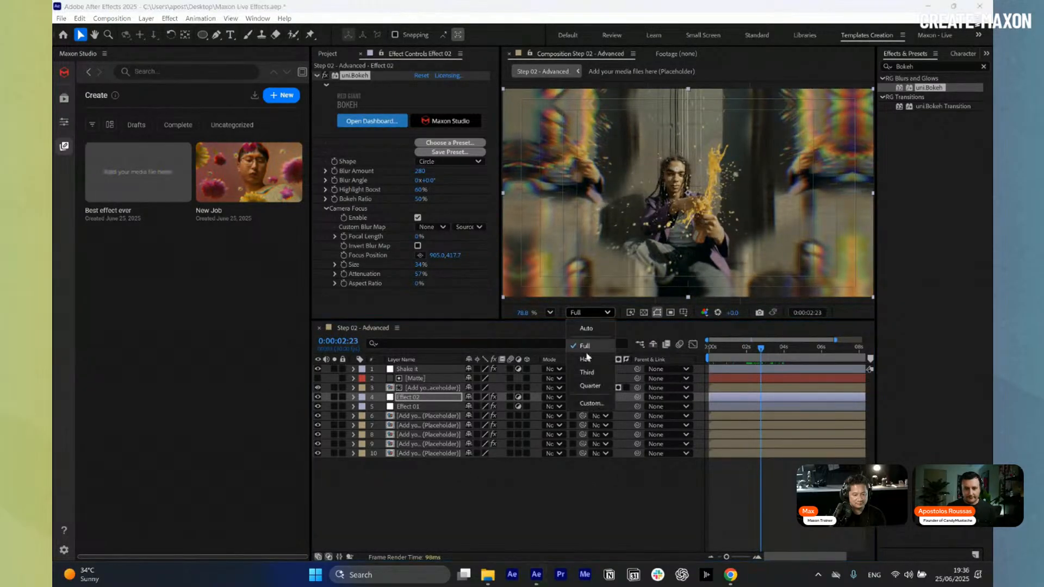
pyautogui.click(581, 345)
pyautogui.click(733, 349)
pyautogui.press('space')
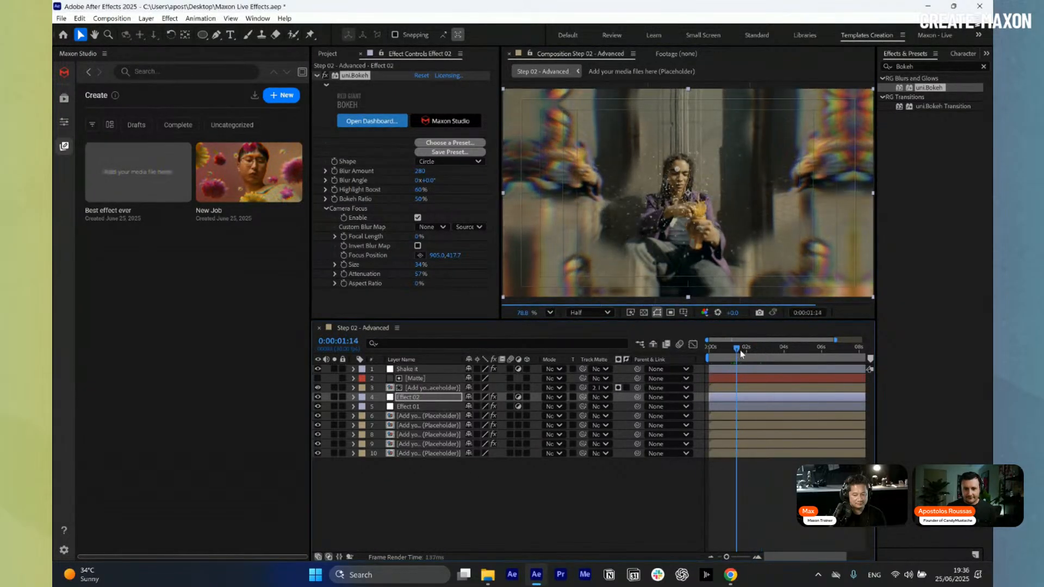
pyautogui.click(491, 492)
pyautogui.click(492, 493)
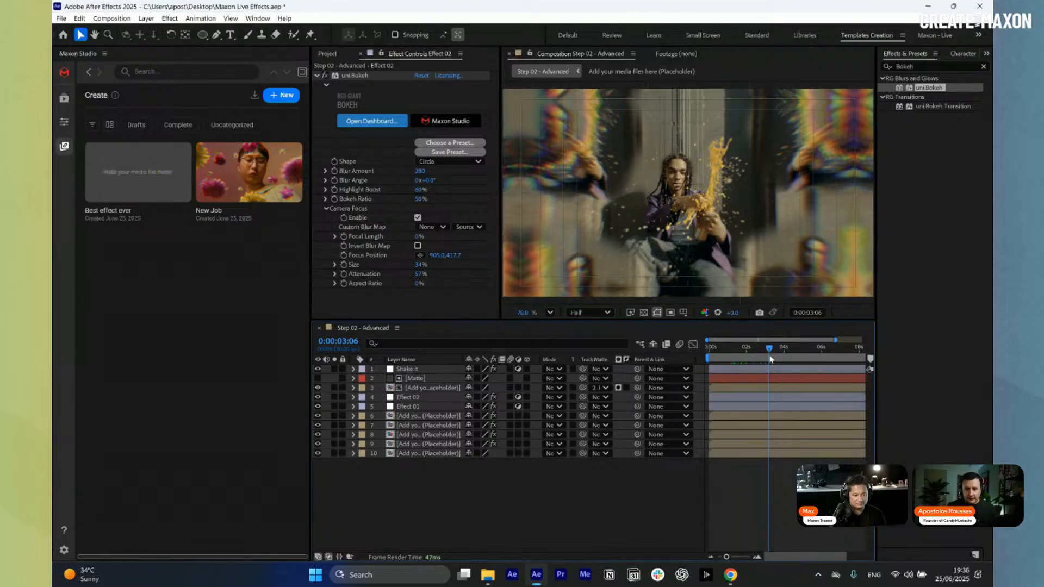
pyautogui.moveTo(776, 350); pyautogui.dragTo(792, 351)
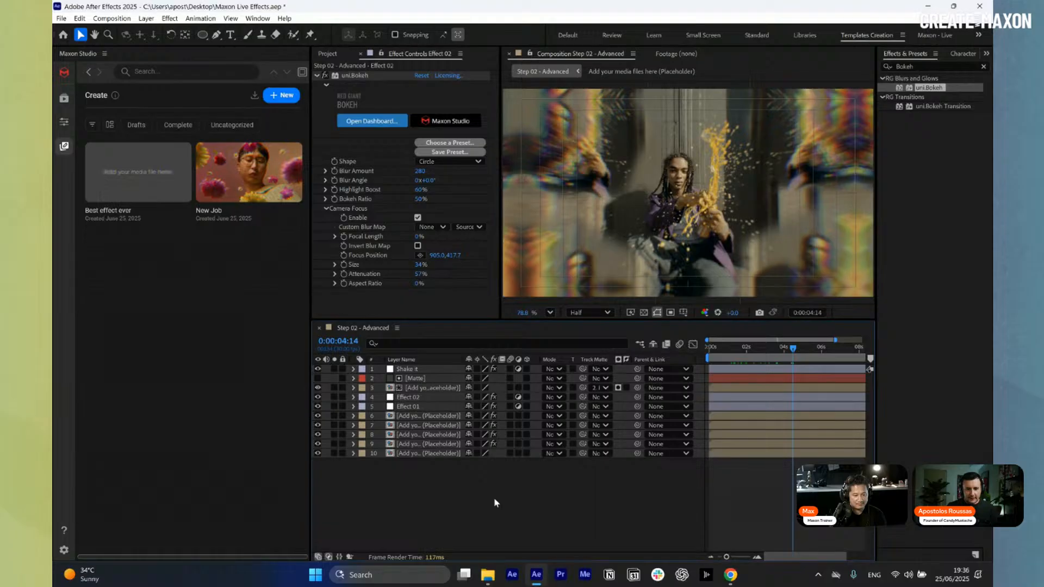
# Pre-compose all ten layers of Step 02 - Advanced into a composition named Pre-comp Step 02, moving all attributes into it
pyautogui.moveTo(494, 502); pyautogui.dragTo(468, 365)
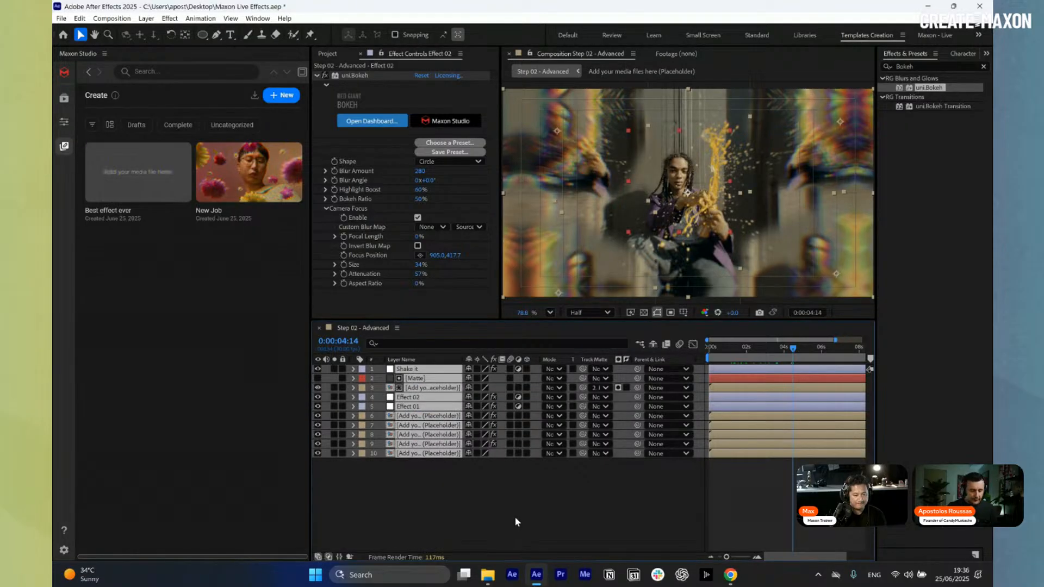
pyautogui.hotkey('ctrl', 'shift', 'c')
pyautogui.press('Right')
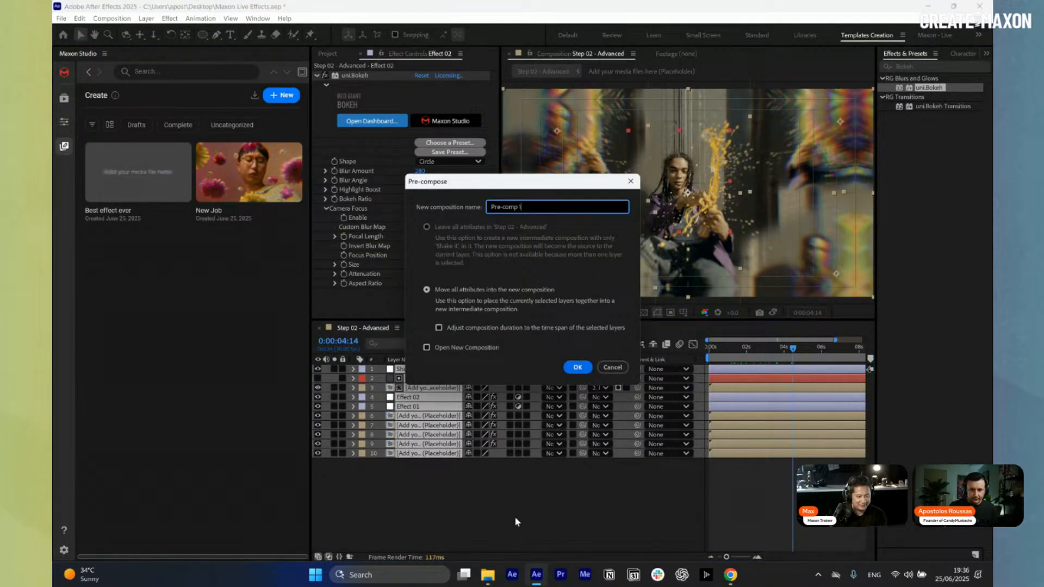
pyautogui.press('BackSpace')
pyautogui.write('Step 02')
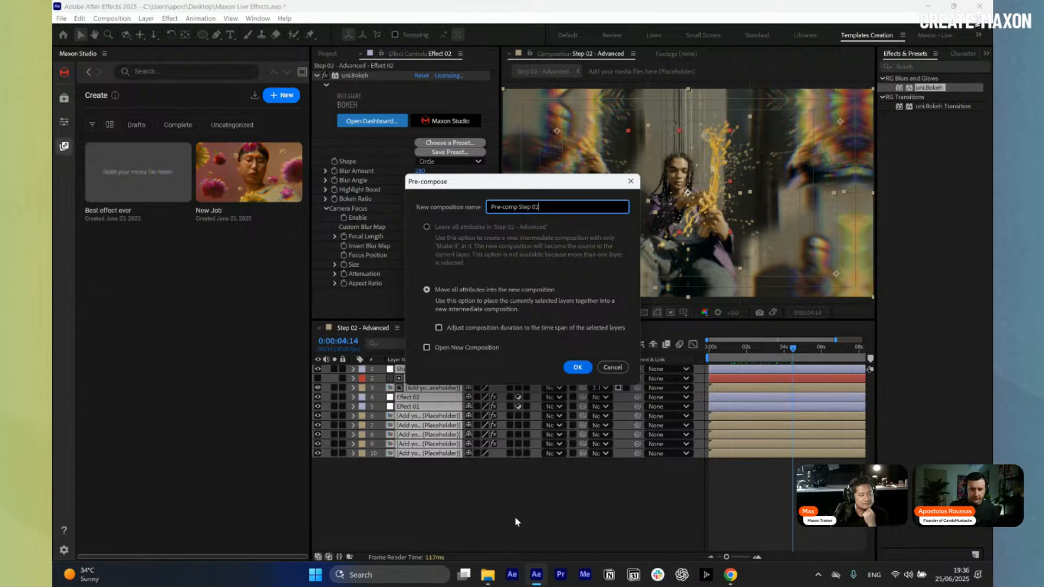
pyautogui.press('Return')
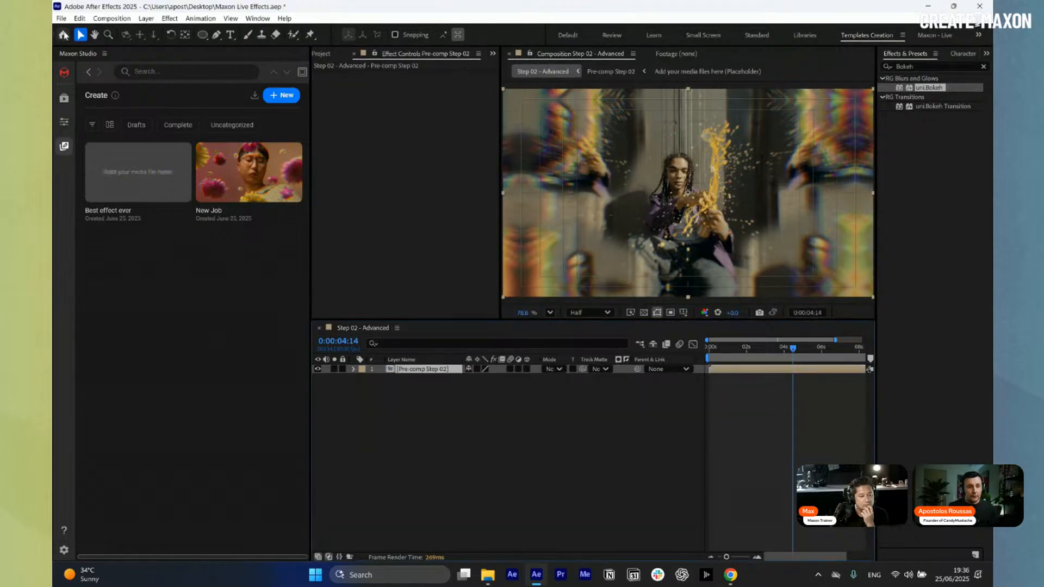
pyautogui.click(463, 423)
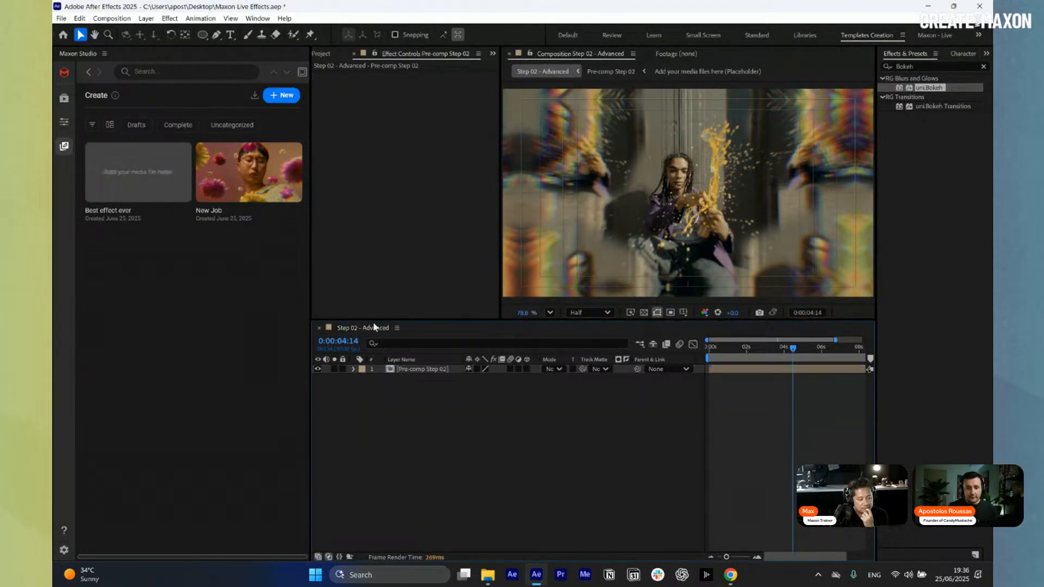
pyautogui.click(326, 54)
pyautogui.click(282, 97)
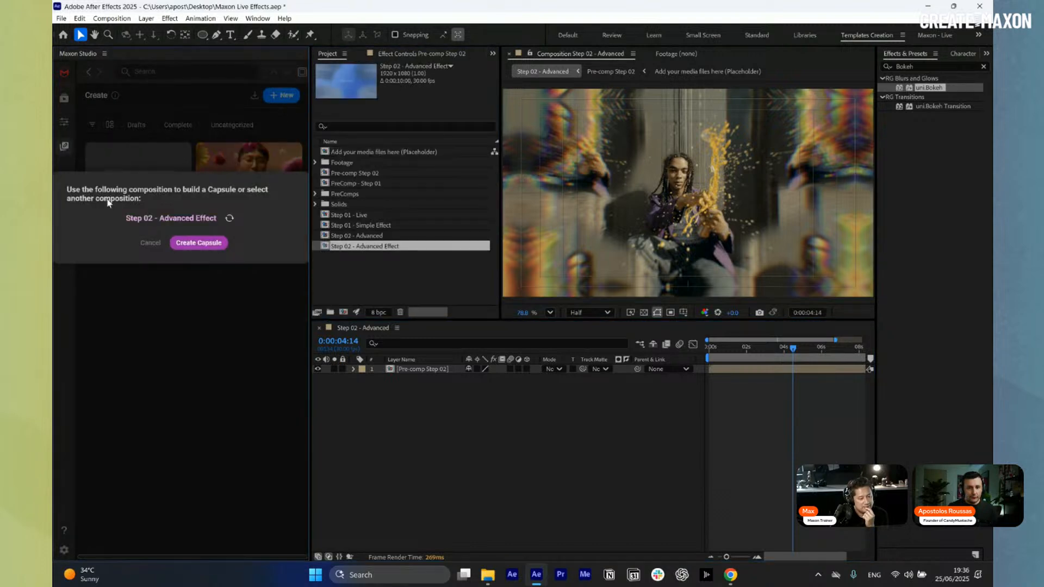
pyautogui.click(210, 242)
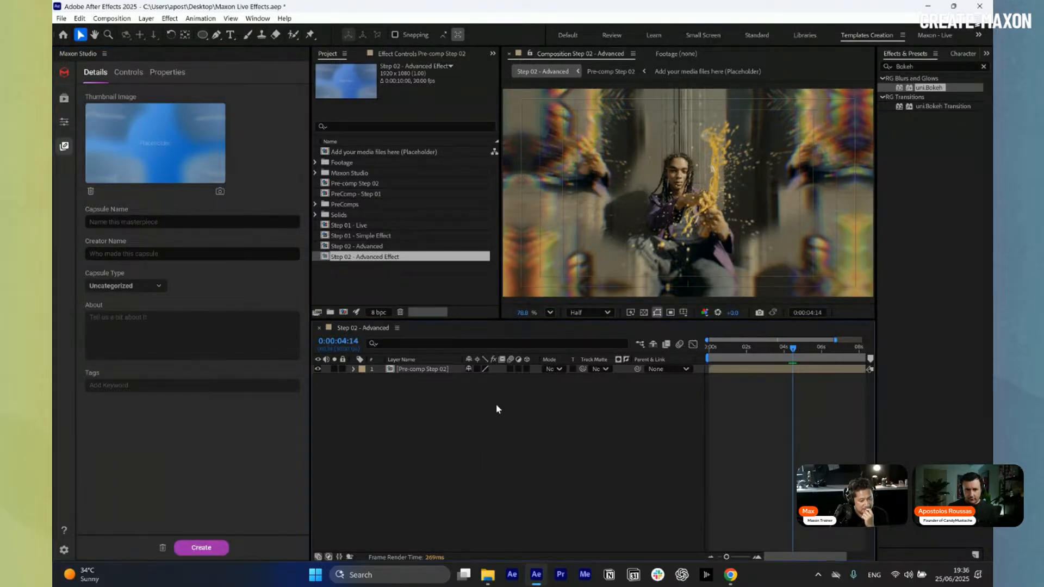
pyautogui.click(129, 71)
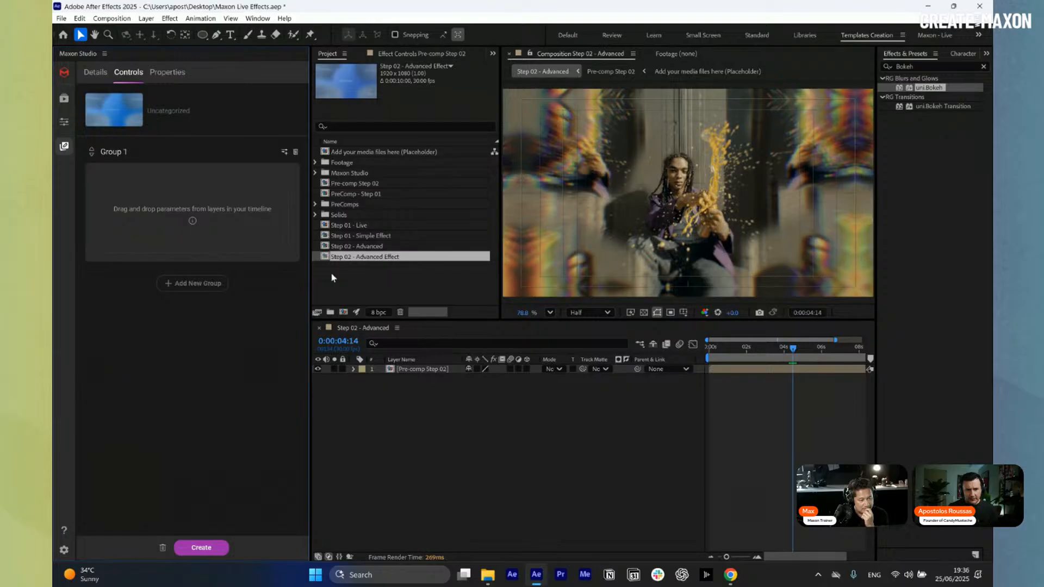
pyautogui.doubleClick(417, 369)
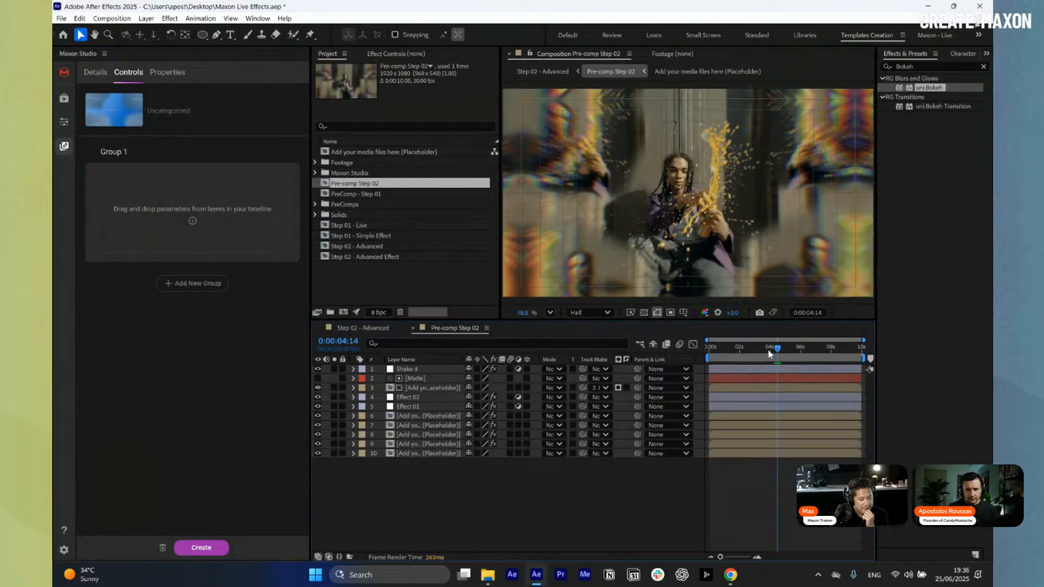
pyautogui.moveTo(777, 349); pyautogui.dragTo(748, 358)
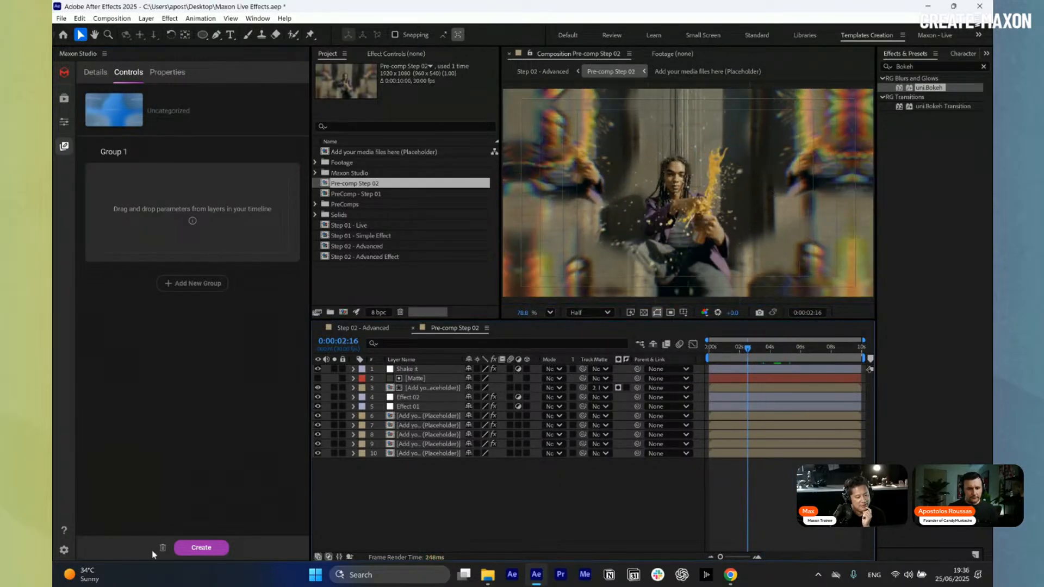
pyautogui.click(371, 328)
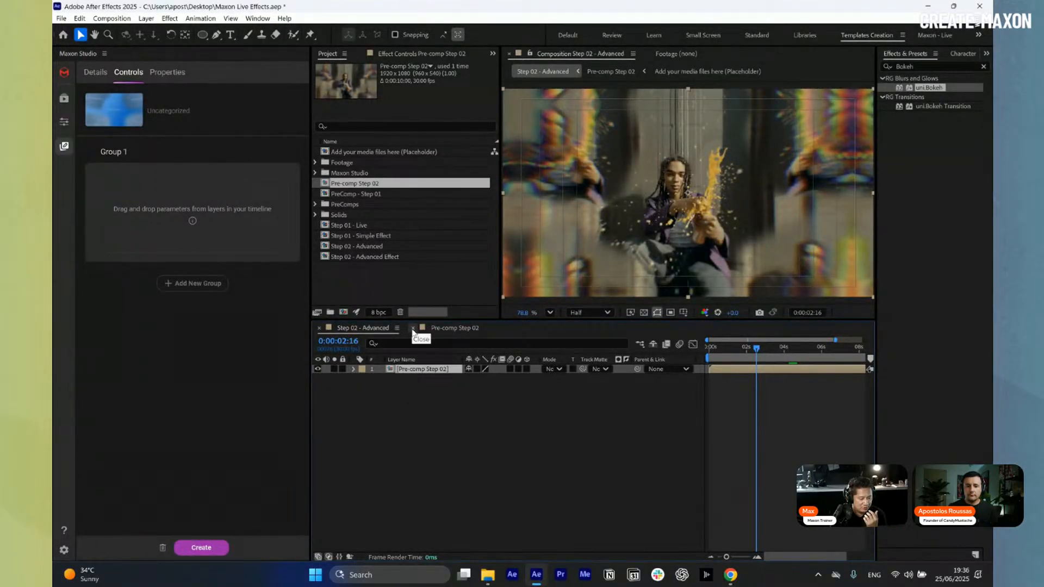
pyautogui.click(412, 328)
pyautogui.click(162, 547)
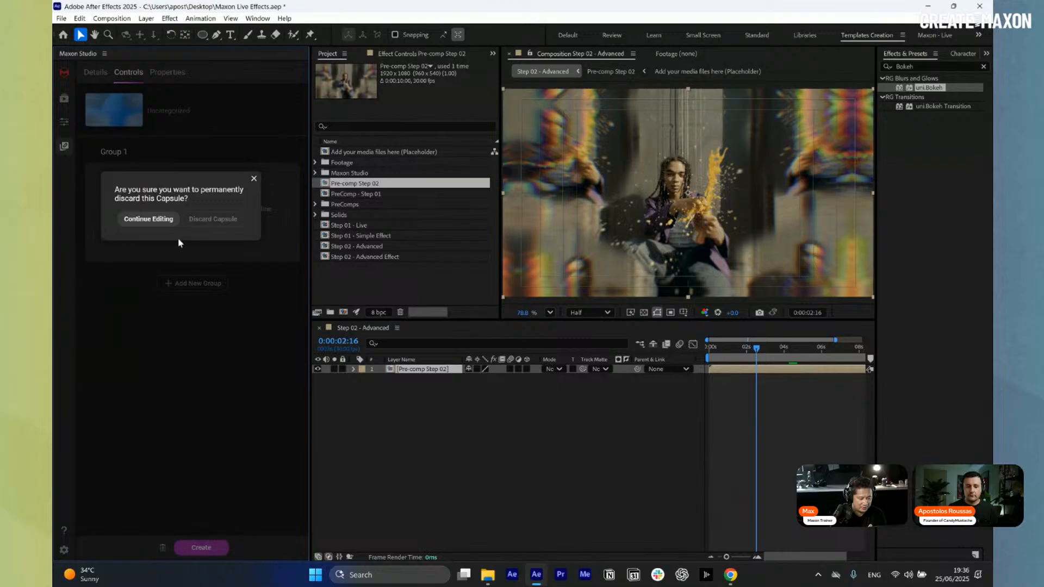
pyautogui.click(159, 222)
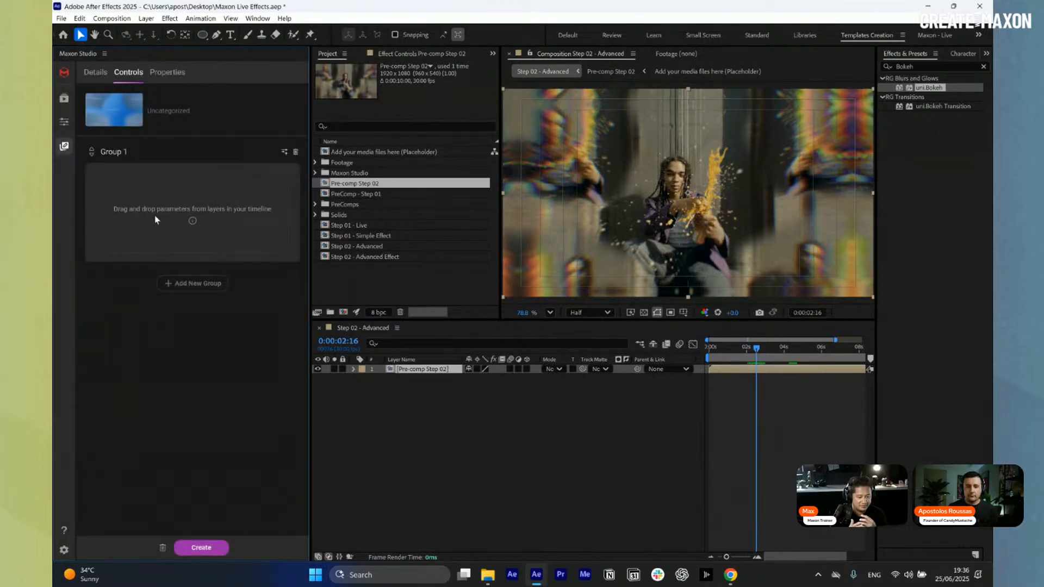
pyautogui.click(163, 550)
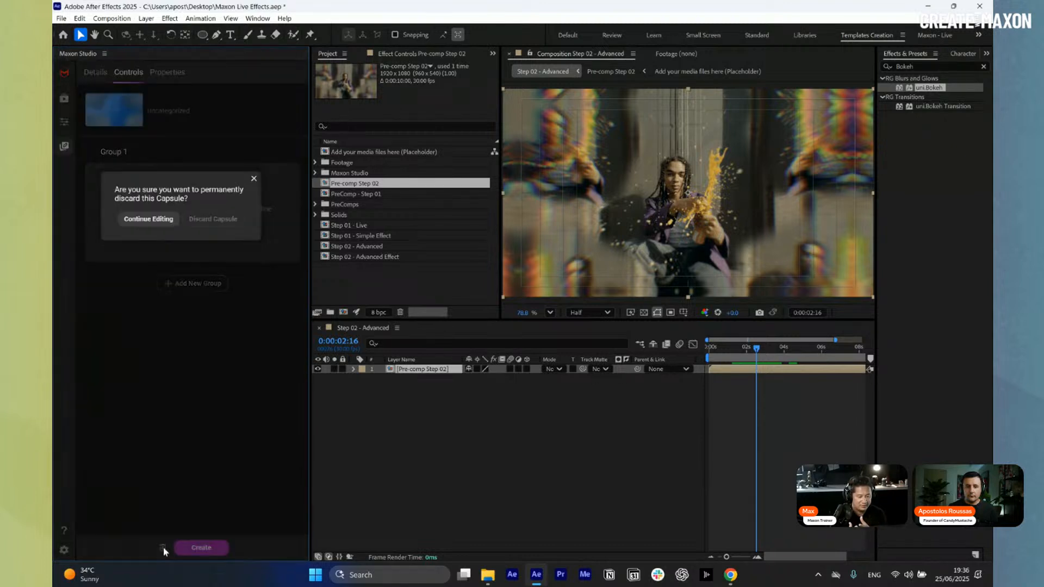
pyautogui.click(213, 224)
pyautogui.click(543, 497)
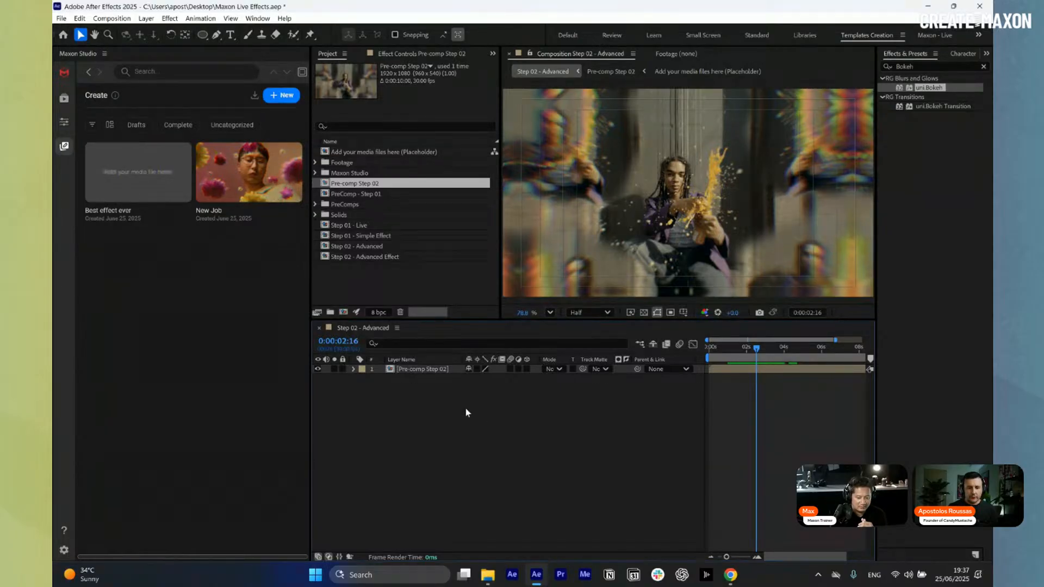
# Open the Step 01 - Simple Effect composition, start a new Maxon Studio capsule from it and view its controls
pyautogui.doubleClick(362, 226)
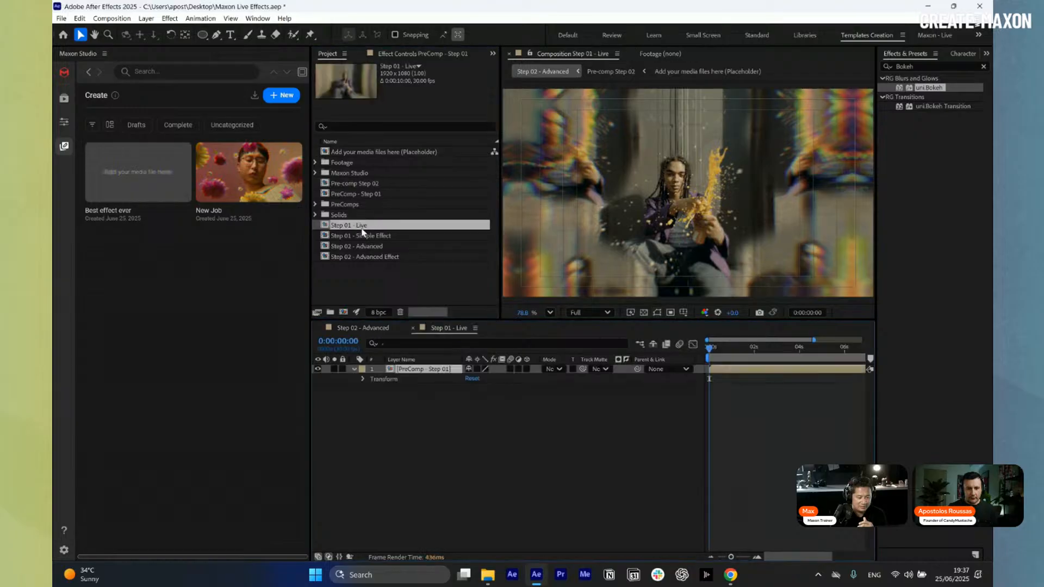
pyautogui.doubleClick(377, 238)
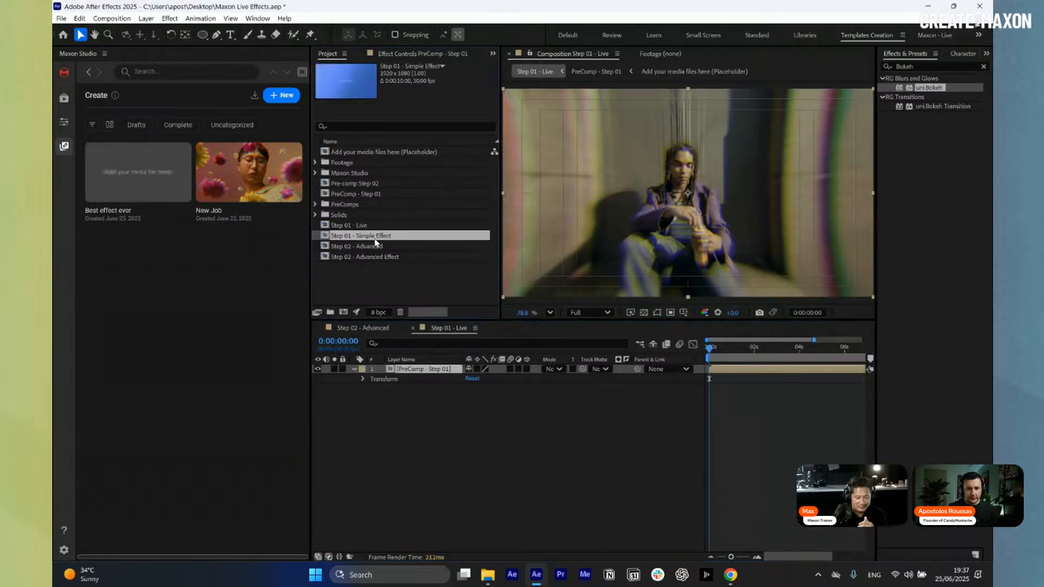
pyautogui.moveTo(789, 372); pyautogui.dragTo(768, 362)
pyautogui.click(487, 396)
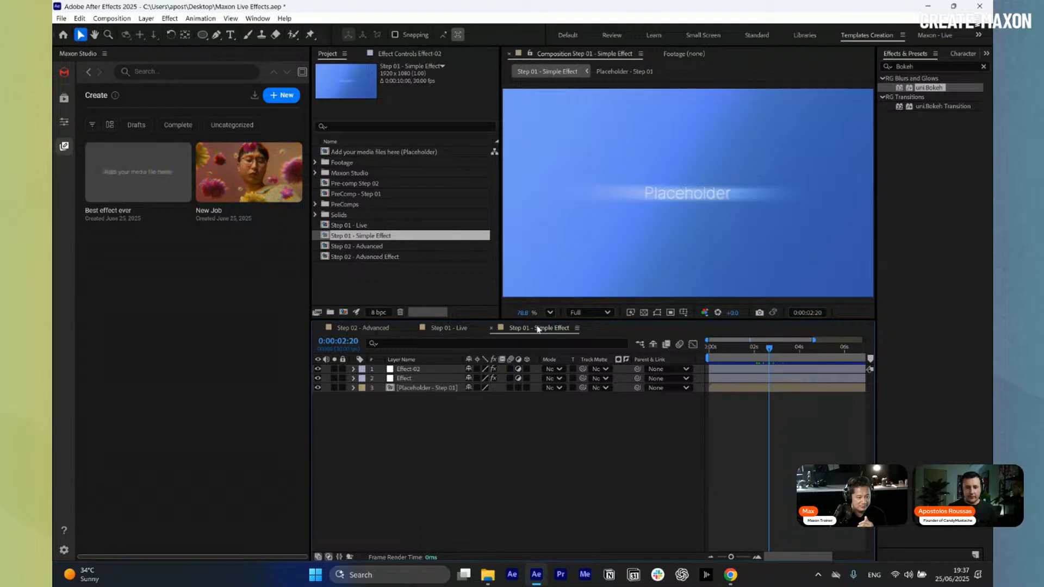
pyautogui.click(282, 97)
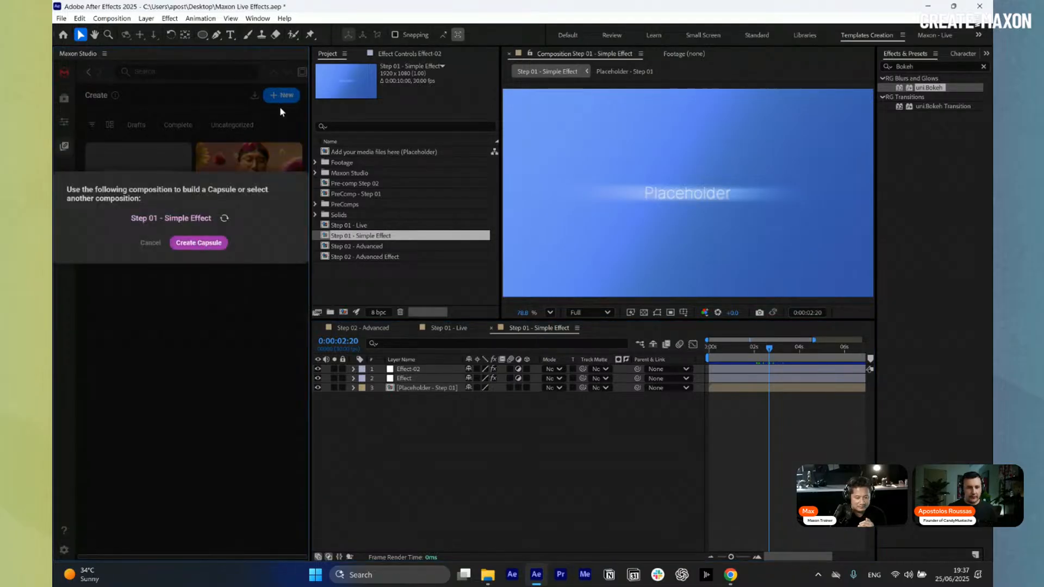
pyautogui.click(198, 243)
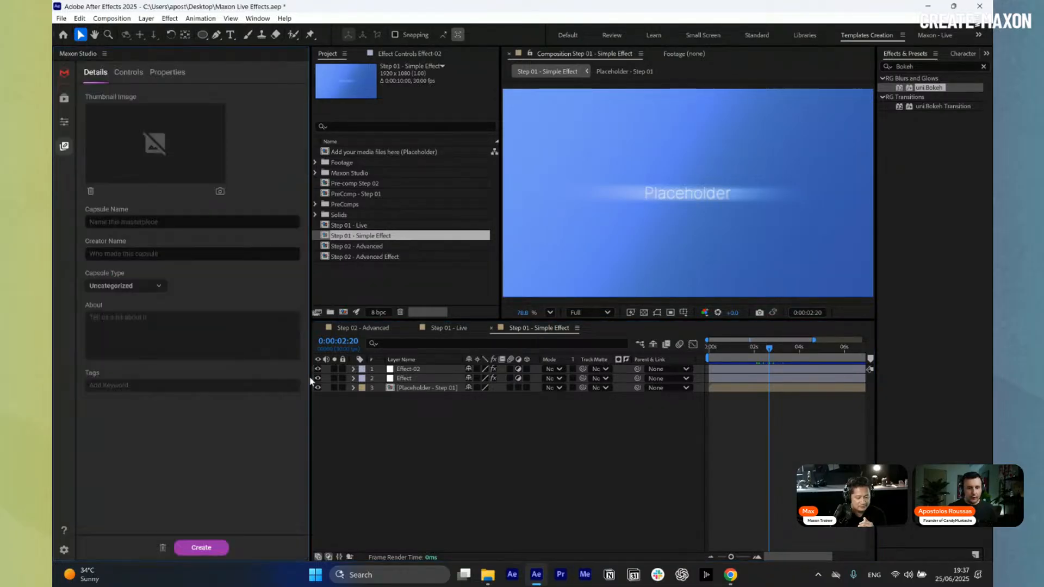
pyautogui.click(128, 76)
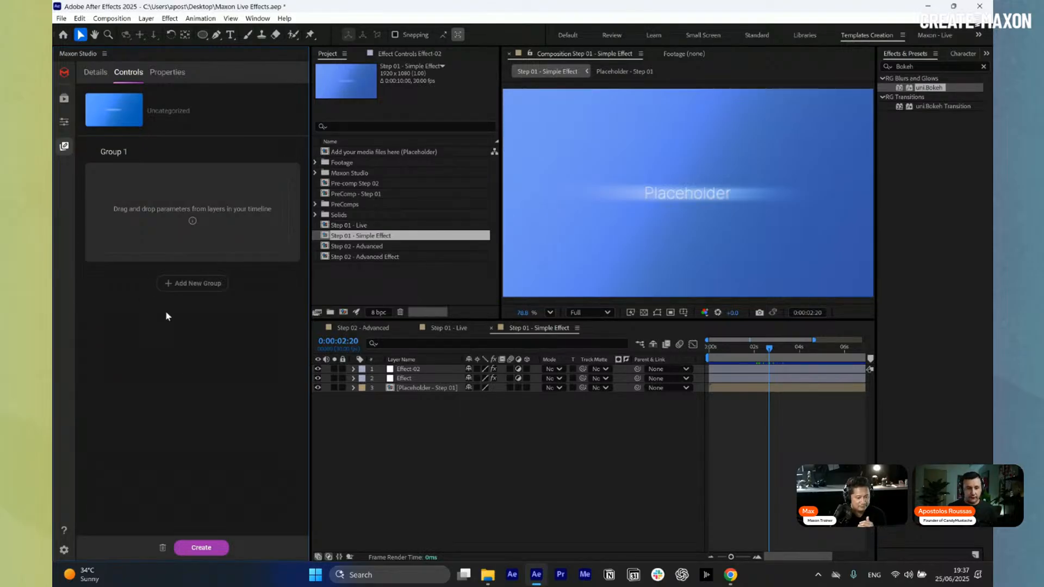
# Create the capsule in the Uncategorized category, naming it with the host's first name in the possessive followed by "Question"
pyautogui.click(209, 549)
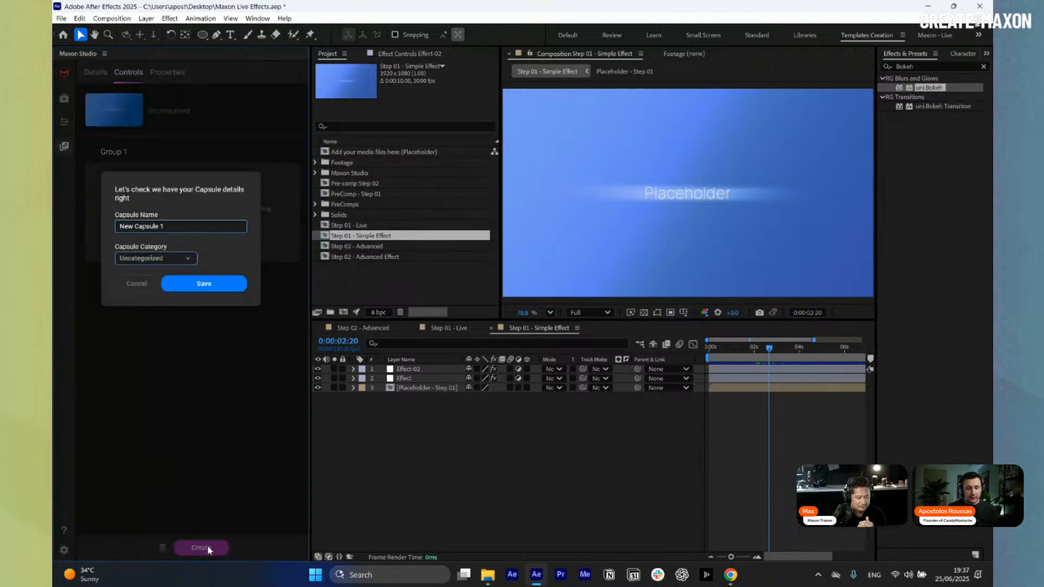
pyautogui.tripleClick(178, 227)
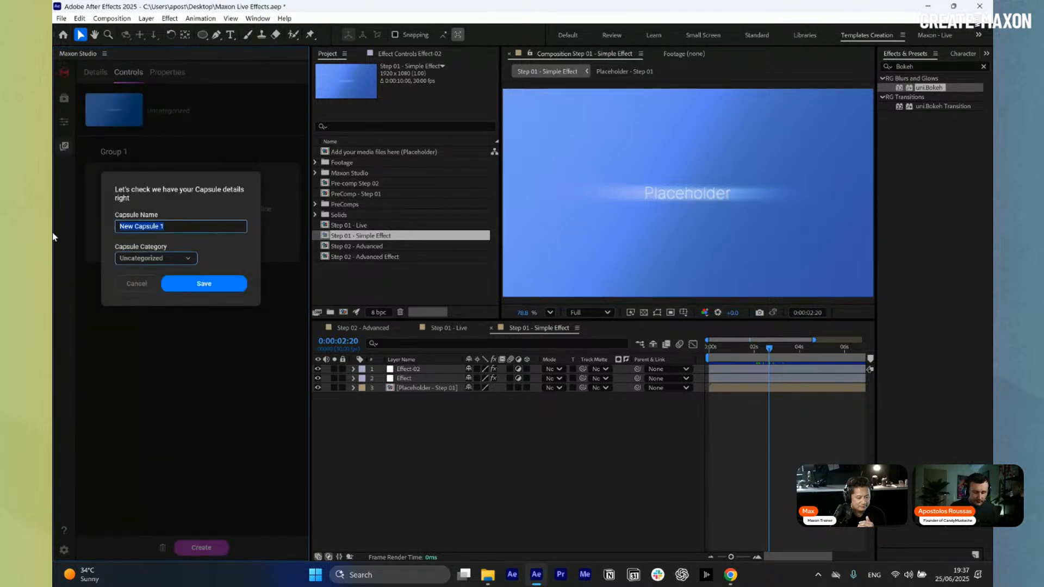
pyautogui.write("Max's Question")
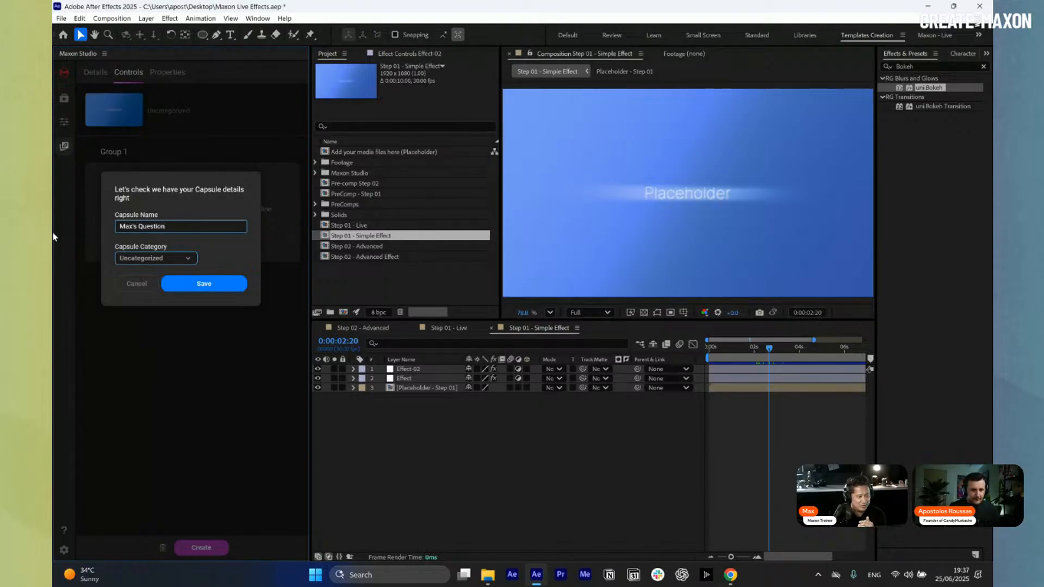
pyautogui.click(205, 283)
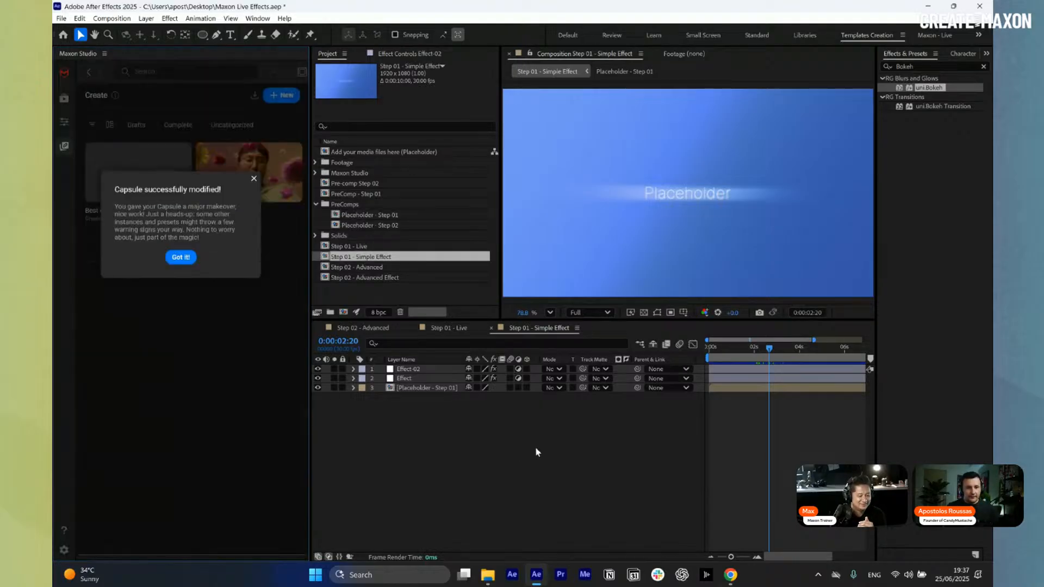
pyautogui.click(180, 257)
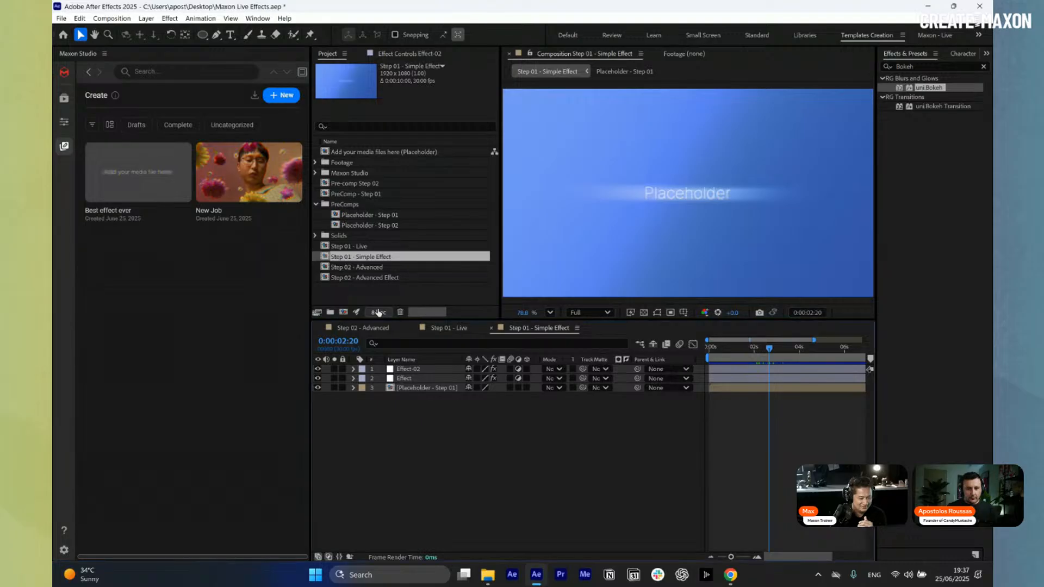
# Create a new 1920x1080, 30 fps, ten-second composition and apply the saved Step 01 capsule to it
pyautogui.click(343, 312)
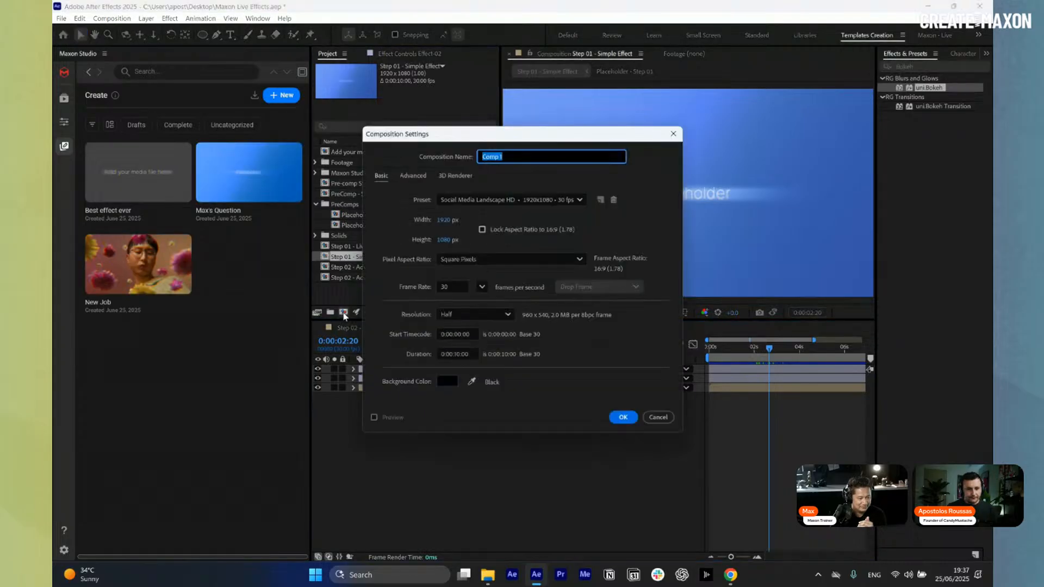
pyautogui.click(624, 418)
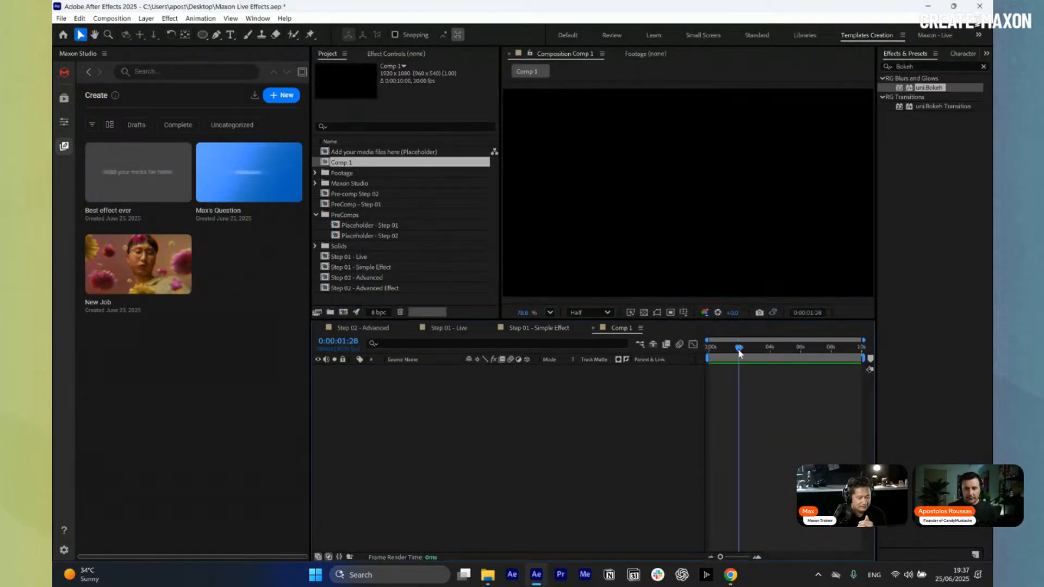
pyautogui.click(294, 192)
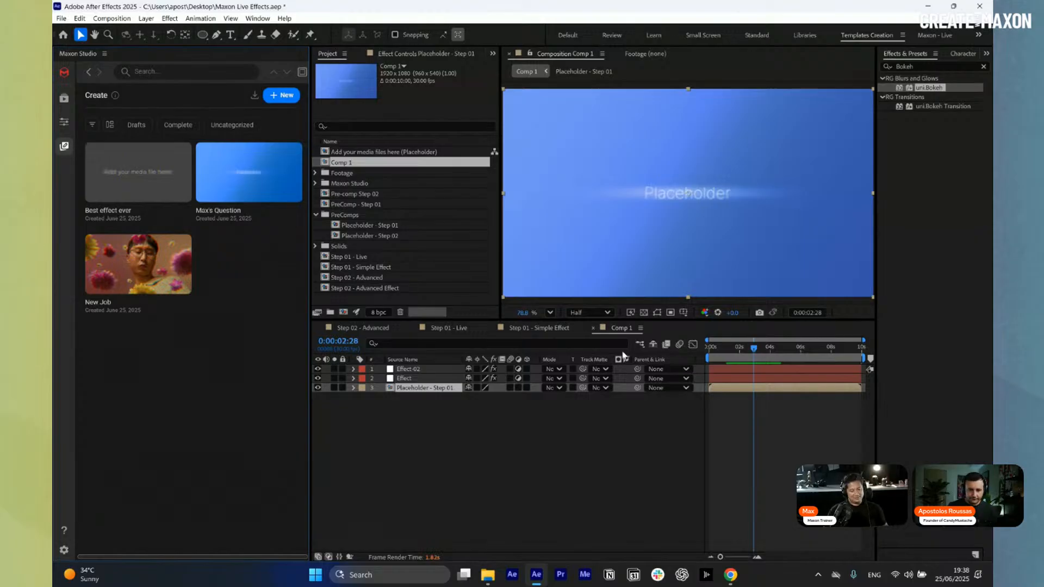
# Close the Step 01 - Live, Step 01 - Simple Effect and Comp 1 timelines, keeping only Step 02 - Advanced open
pyautogui.click(375, 327)
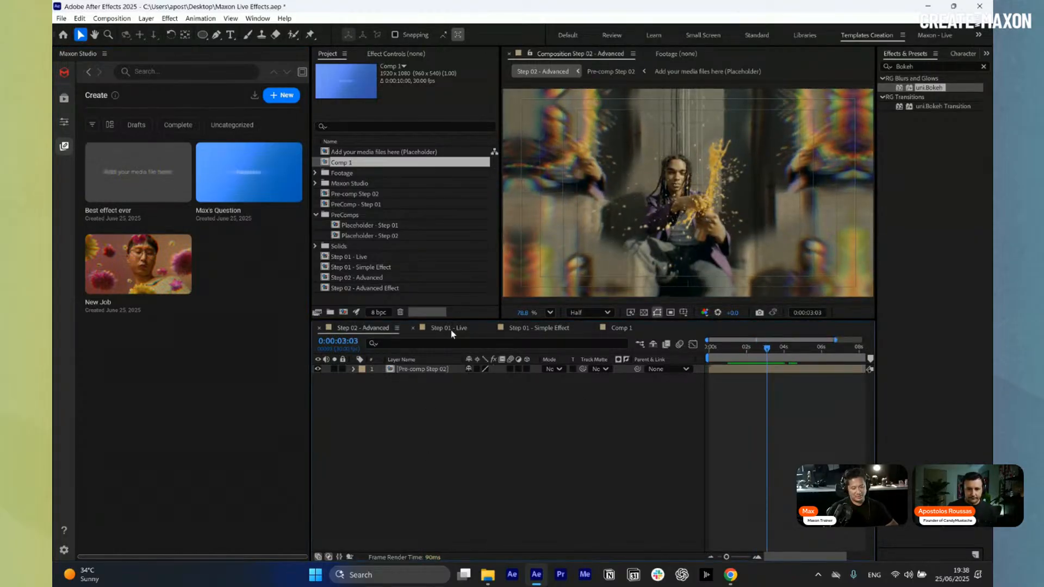
pyautogui.click(427, 328)
pyautogui.click(413, 328)
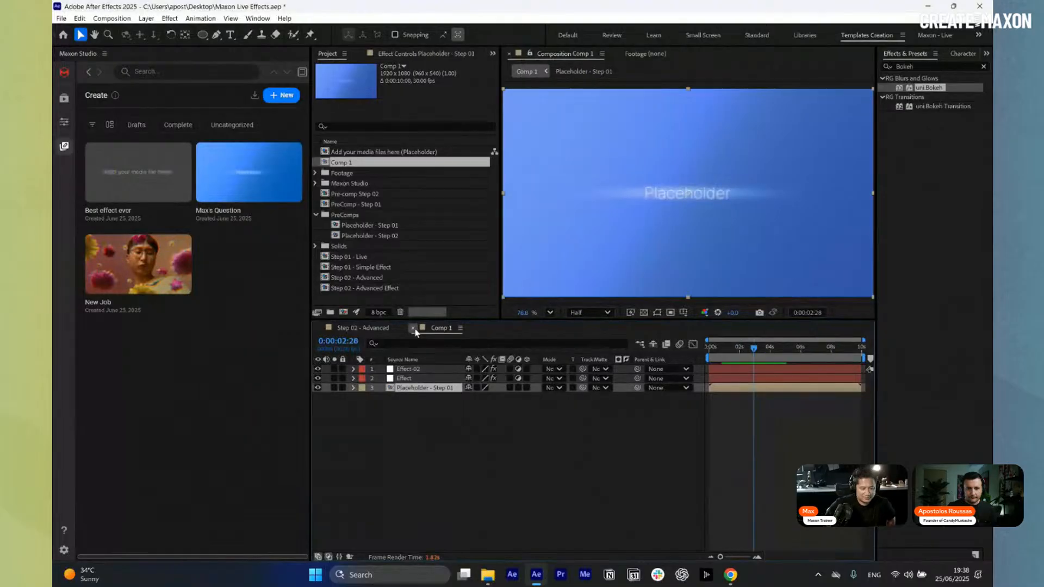
pyautogui.click(413, 328)
pyautogui.click(413, 328)
pyautogui.click(63, 100)
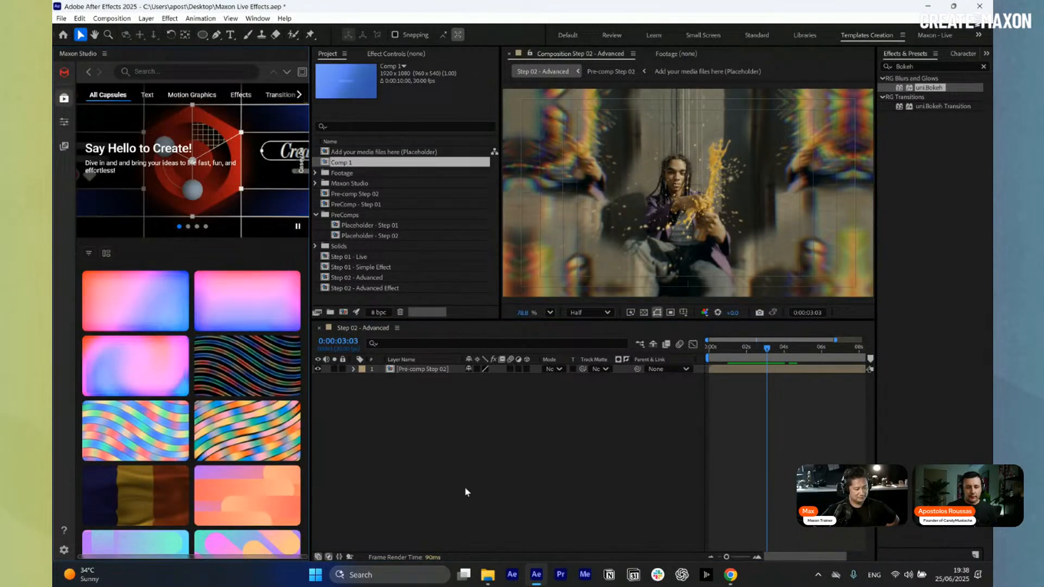
pyautogui.scroll(-1, 169, 432)
pyautogui.scroll(-8, 169, 432)
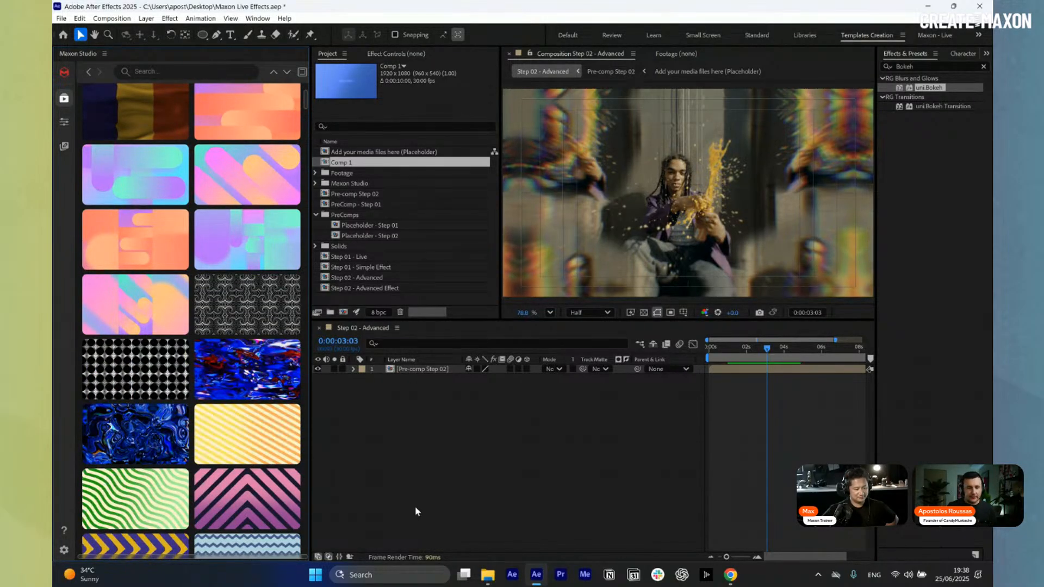
# Move the playhead to 0:00:03:23 and start a new Maxon Studio capsule from the Step 02 - Advanced composition
pyautogui.click(64, 145)
pyautogui.click(435, 369)
pyautogui.moveTo(753, 360); pyautogui.dragTo(779, 367)
pyautogui.click(587, 451)
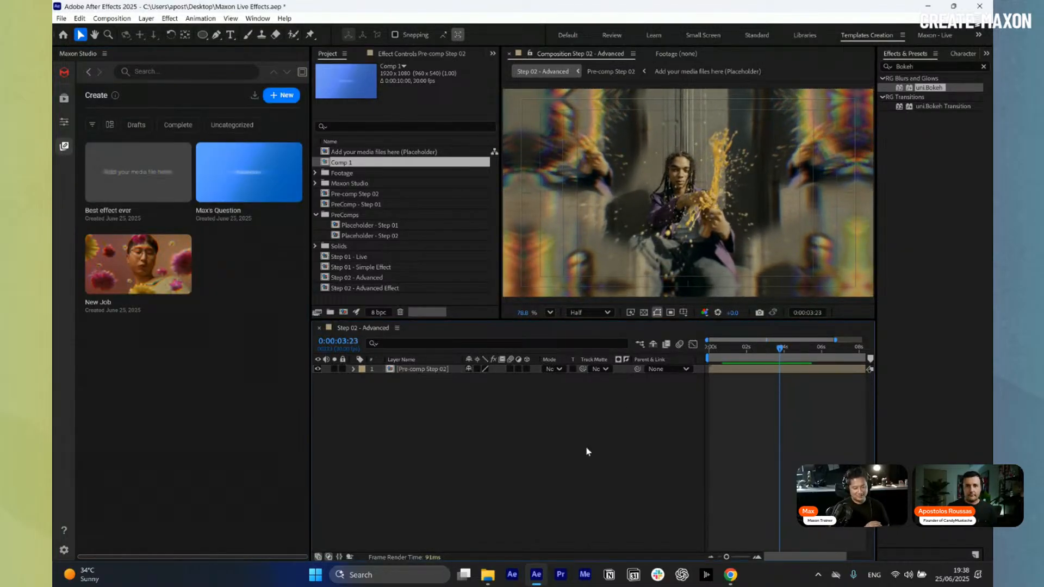
pyautogui.click(283, 95)
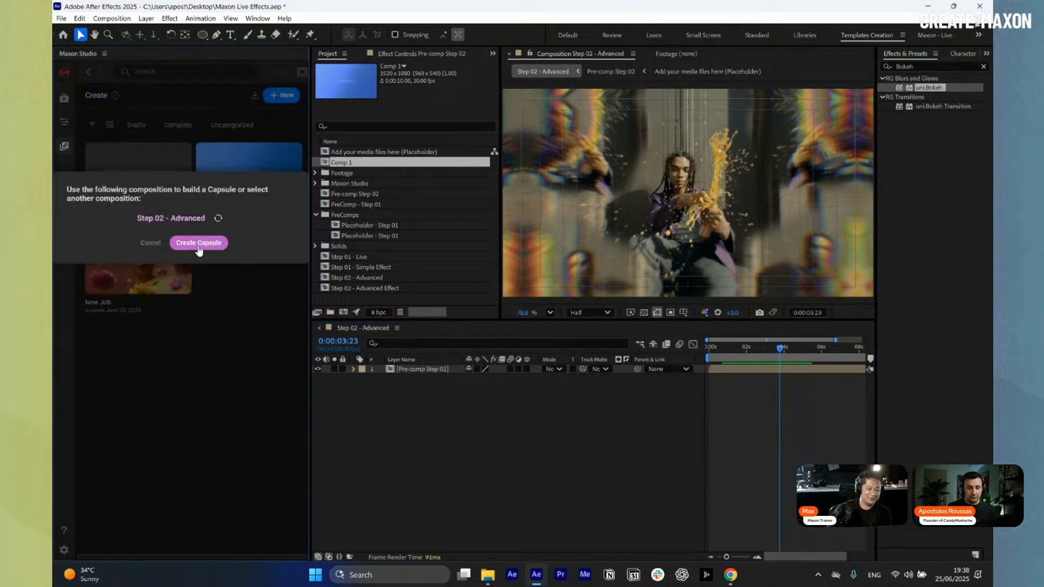
pyautogui.click(198, 246)
# Name the capsule "Second Best Effect Ever" and enter the creator's first name
pyautogui.click(135, 223)
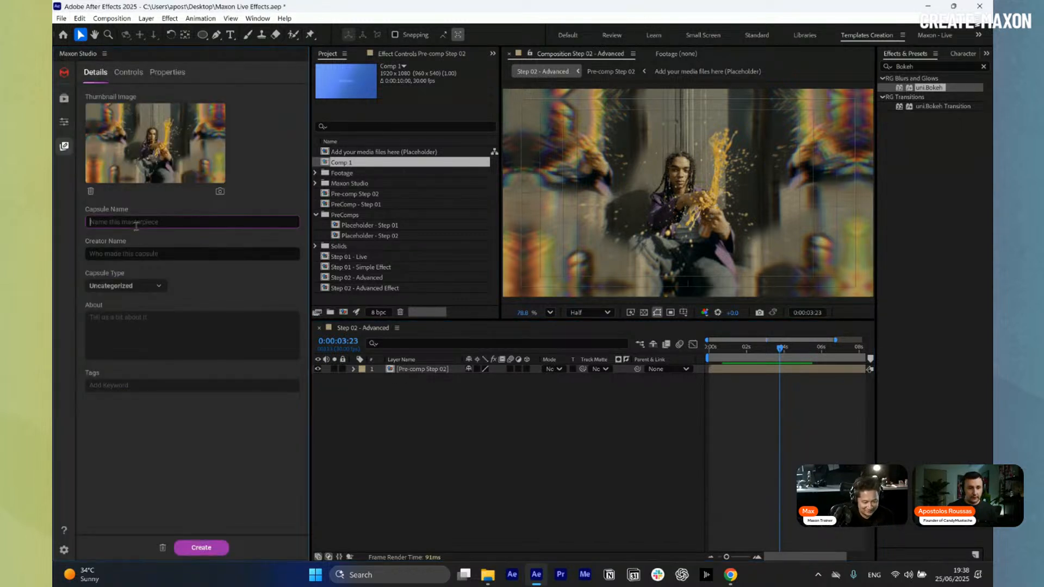
pyautogui.write('Se')
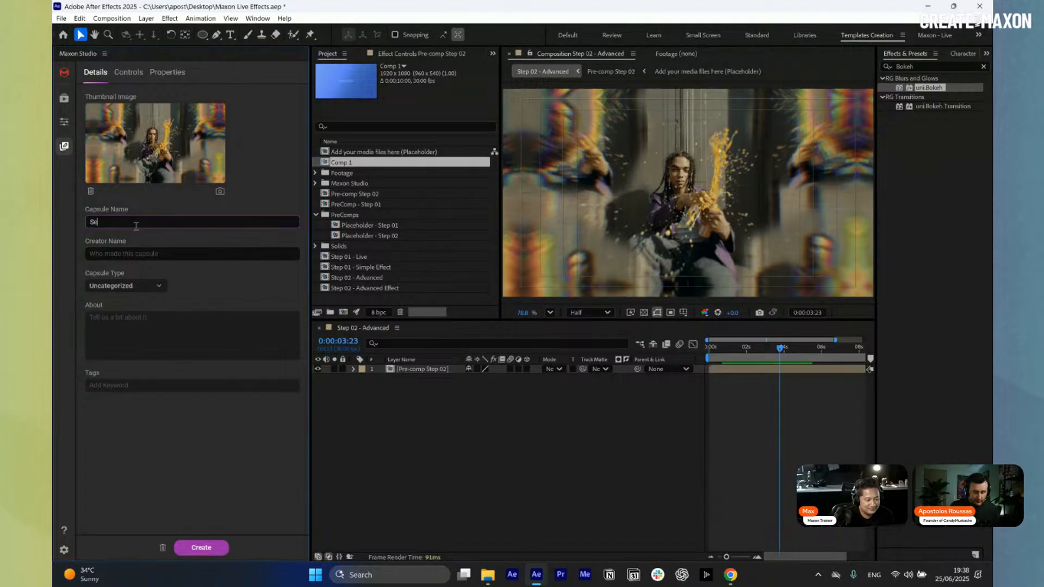
pyautogui.write('cond Best')
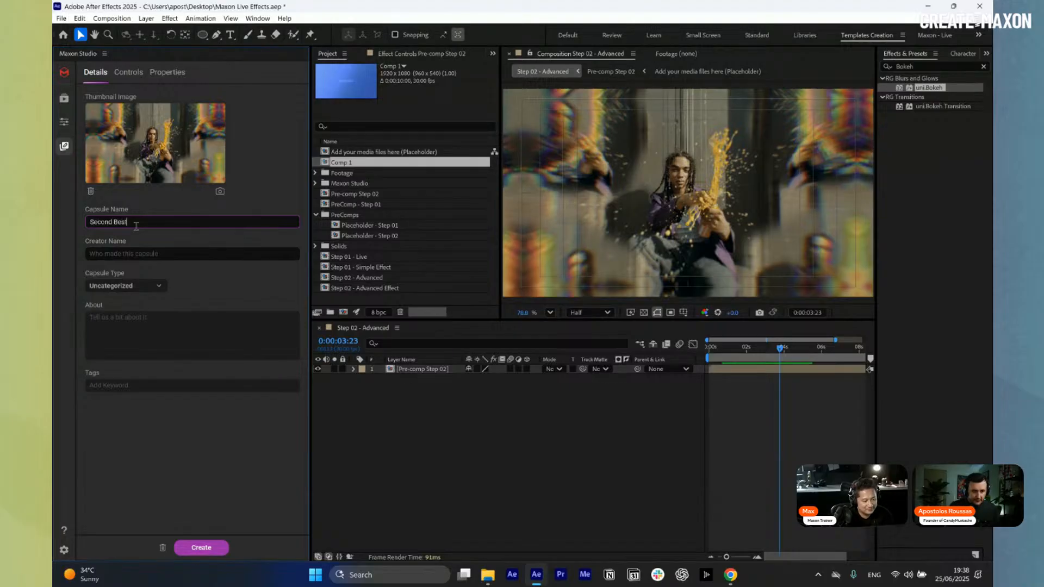
pyautogui.write(' Effect')
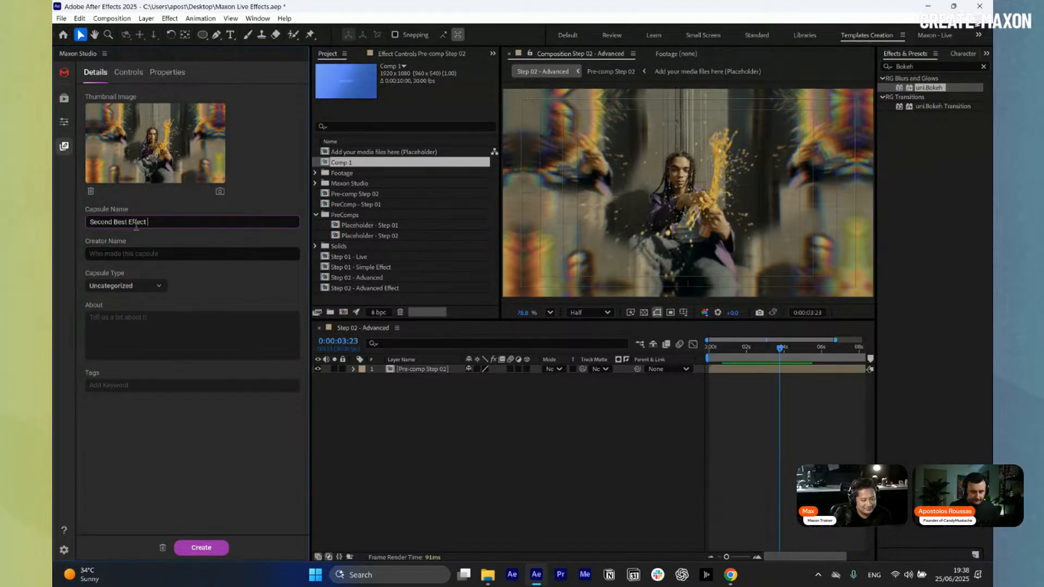
pyautogui.write(' Ever')
pyautogui.click(132, 254)
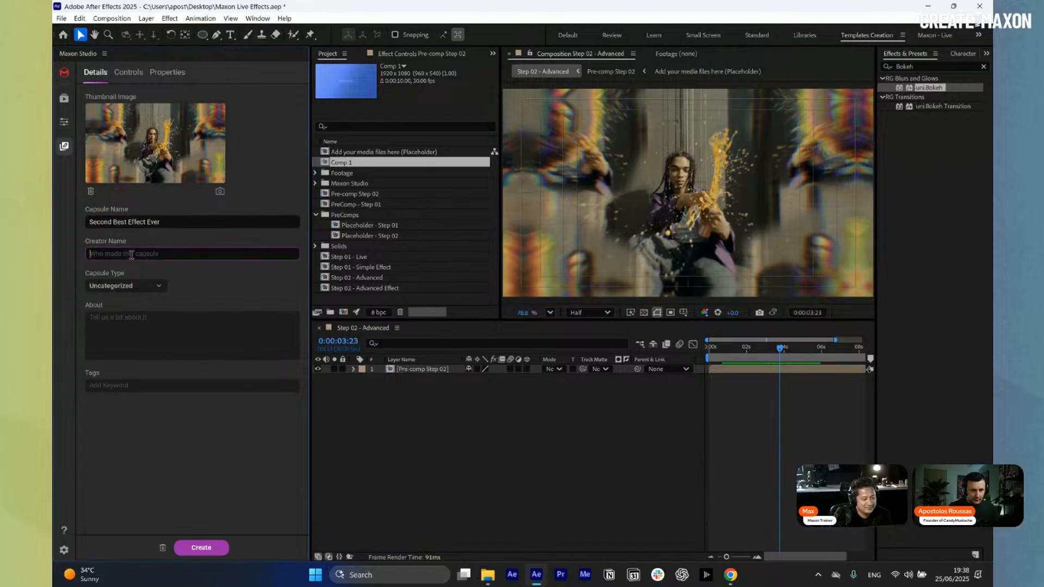
pyautogui.write('Max')
# Add two tags to the capsule: the creator's first name, and that first name followed by "from maxon"
pyautogui.click(151, 385)
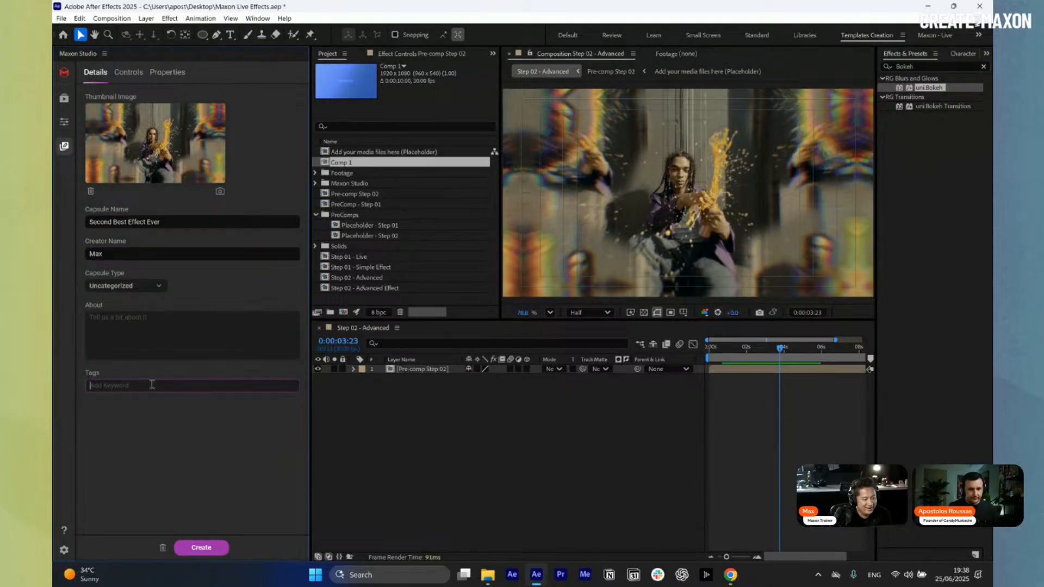
pyautogui.write('max')
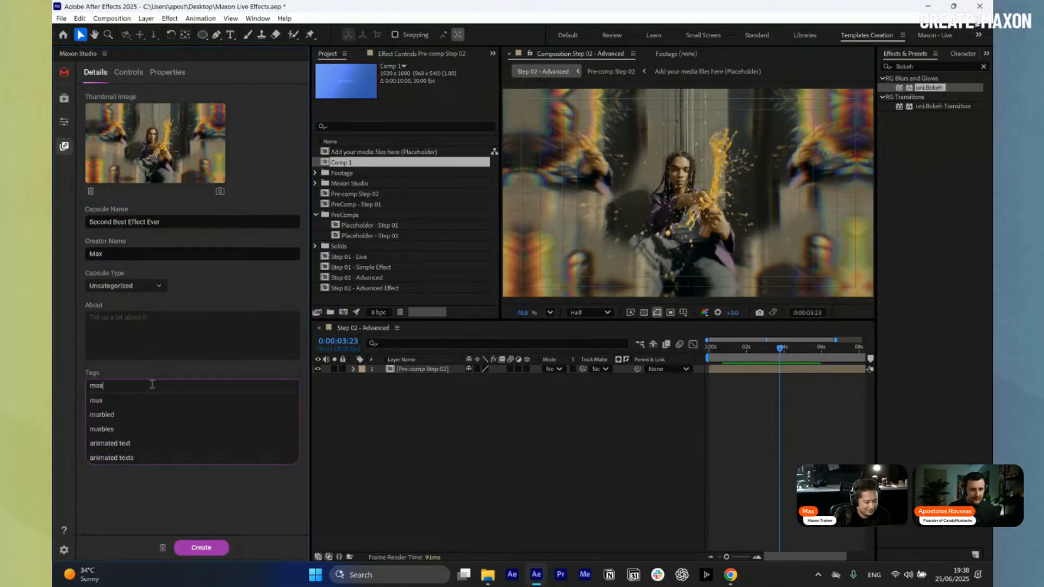
pyautogui.press('Return')
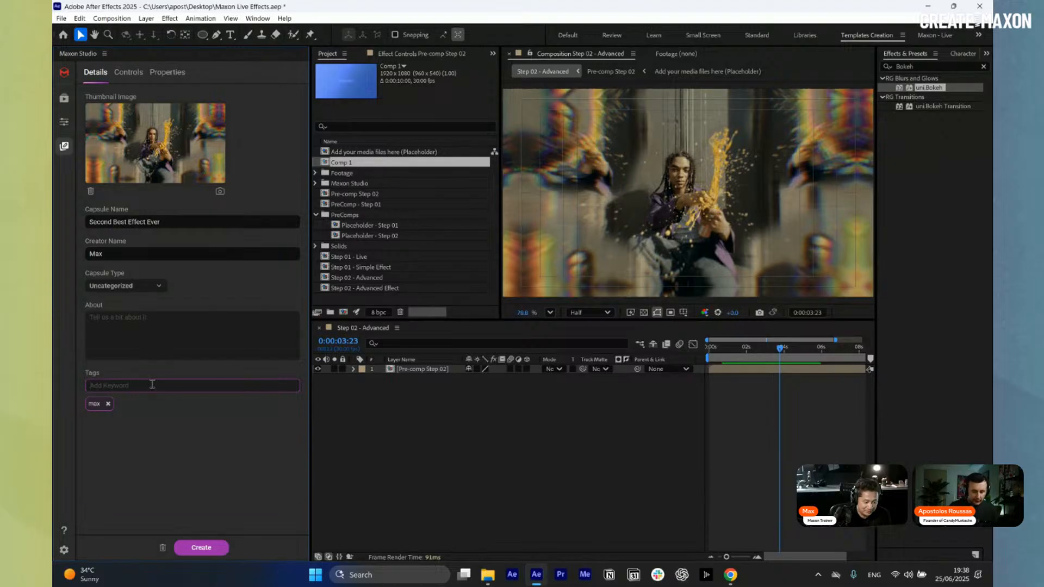
pyautogui.write('max from maxon')
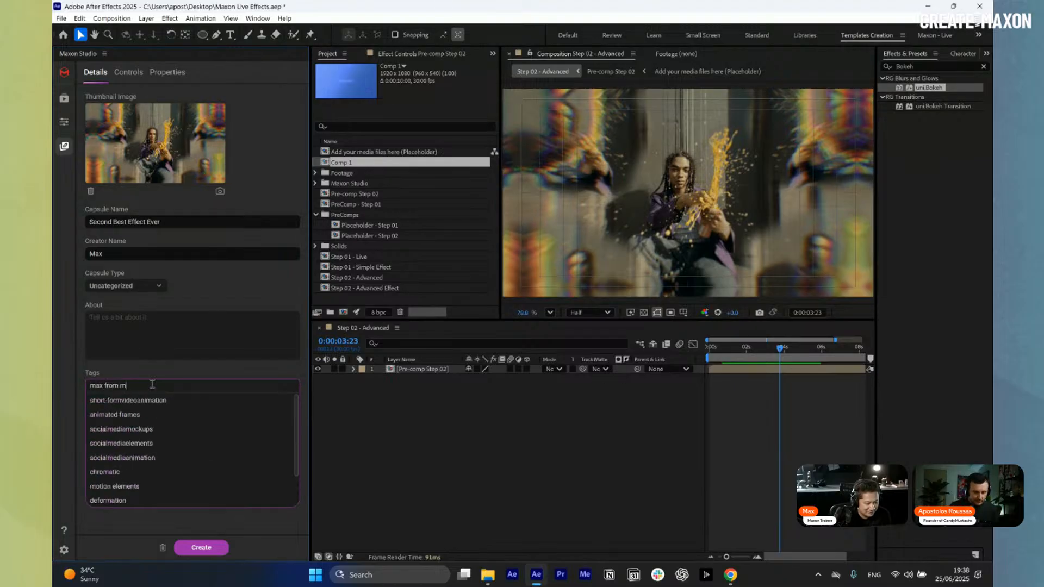
pyautogui.press('Return')
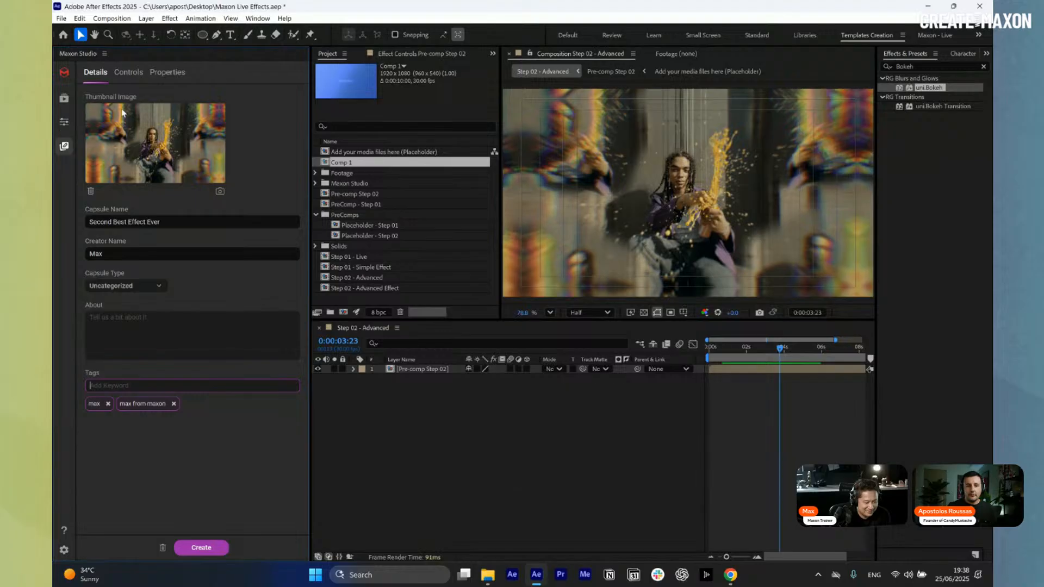
# Enter "DONT change the colors" as the capsule's About description
pyautogui.click(128, 72)
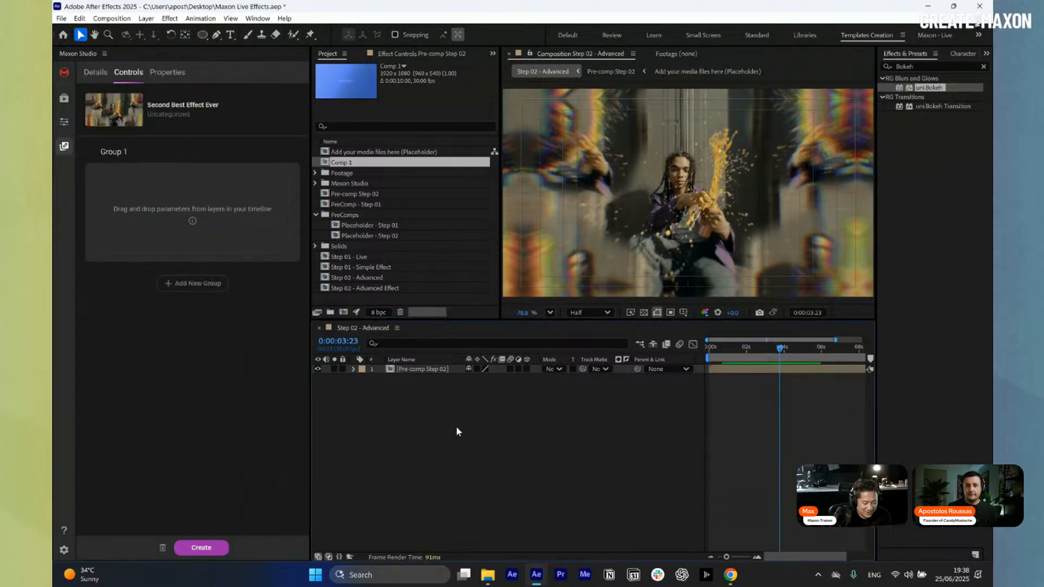
pyautogui.click(99, 77)
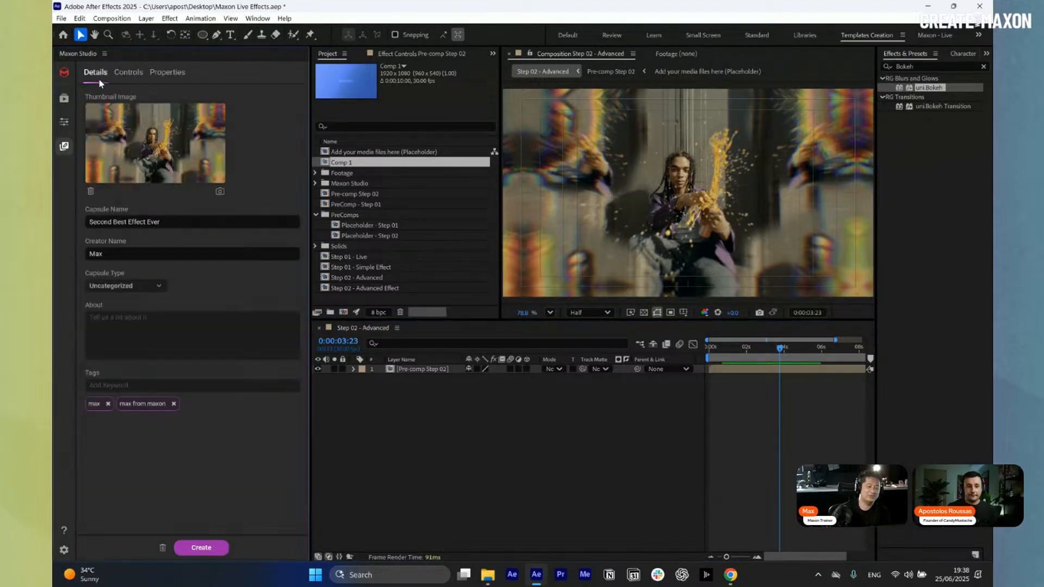
pyautogui.click(177, 345)
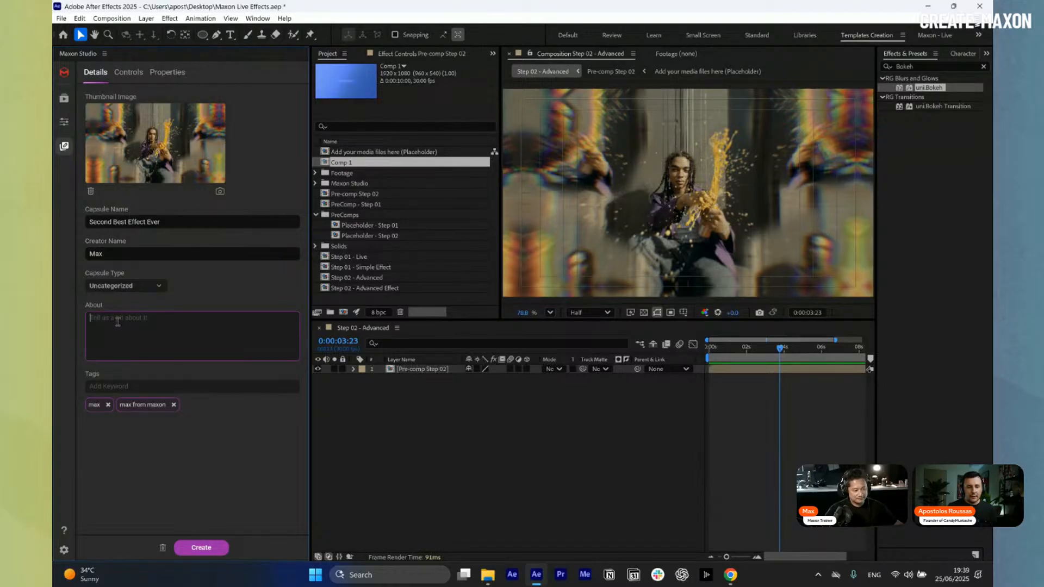
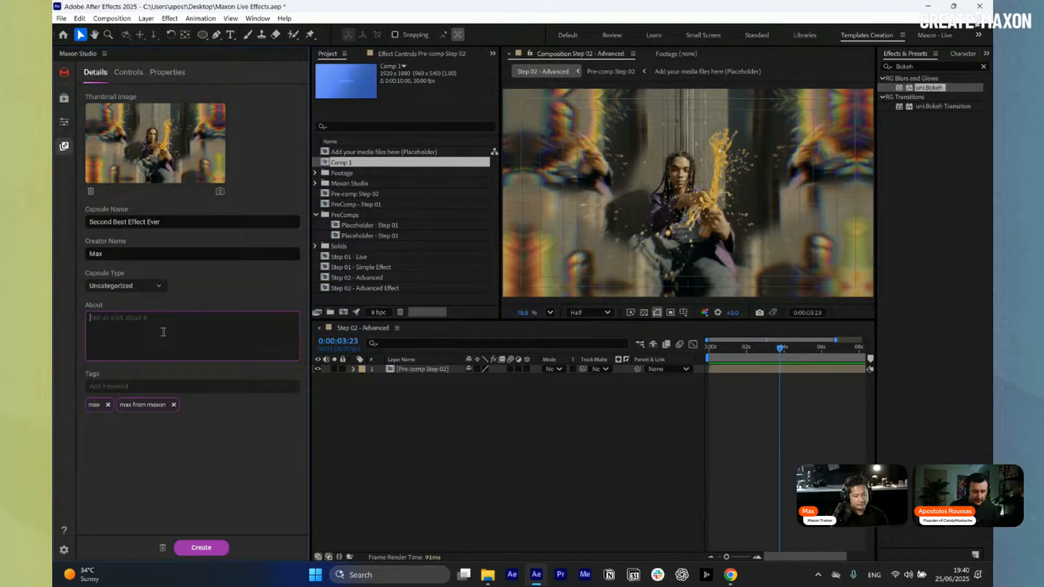
pyautogui.write('Caru')
pyautogui.press('BackSpace')
pyautogui.press('BackSpace')
pyautogui.press('BackSpace')
pyautogui.write('DONT change the colors')
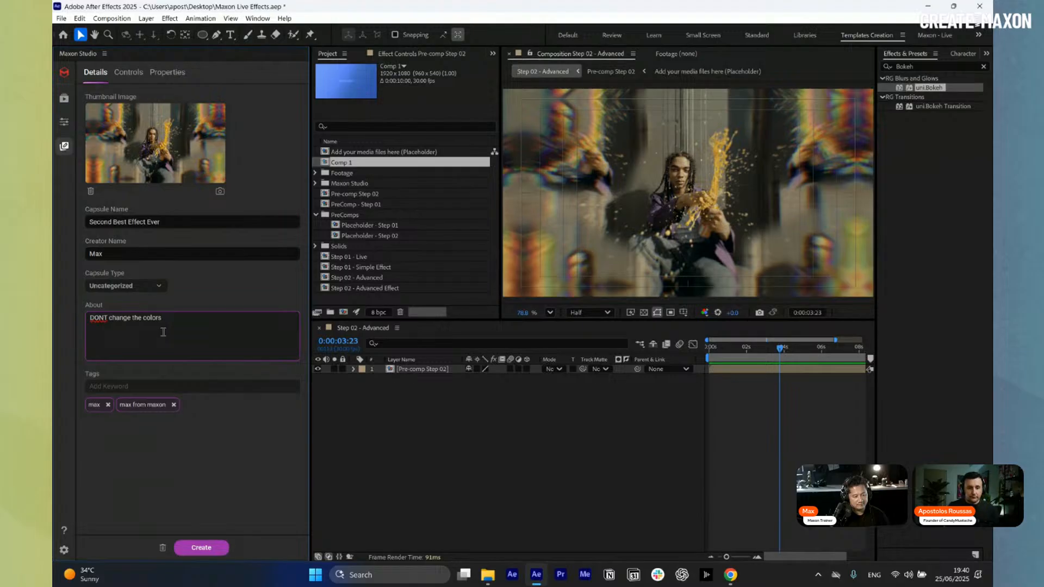
# View the details of the Gradient Line Background 02 library capsule and return to the new capsule's About description
pyautogui.click(64, 102)
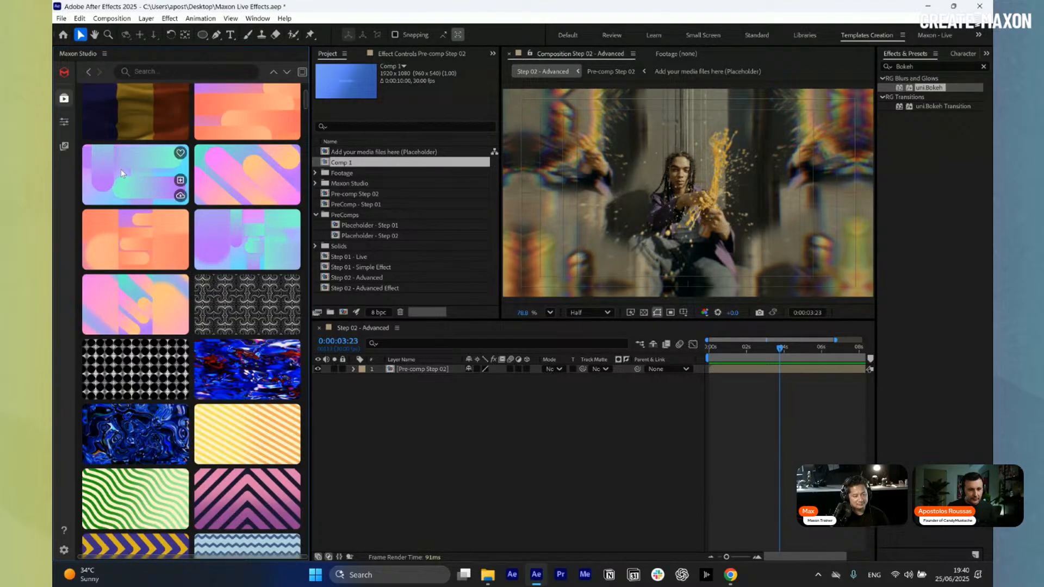
pyautogui.click(123, 173)
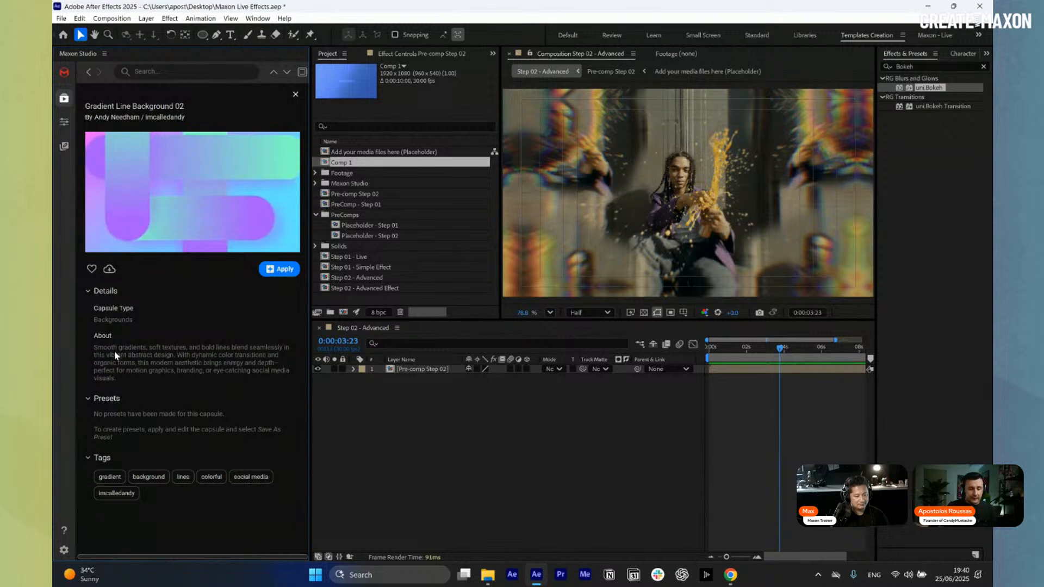
pyautogui.click(64, 147)
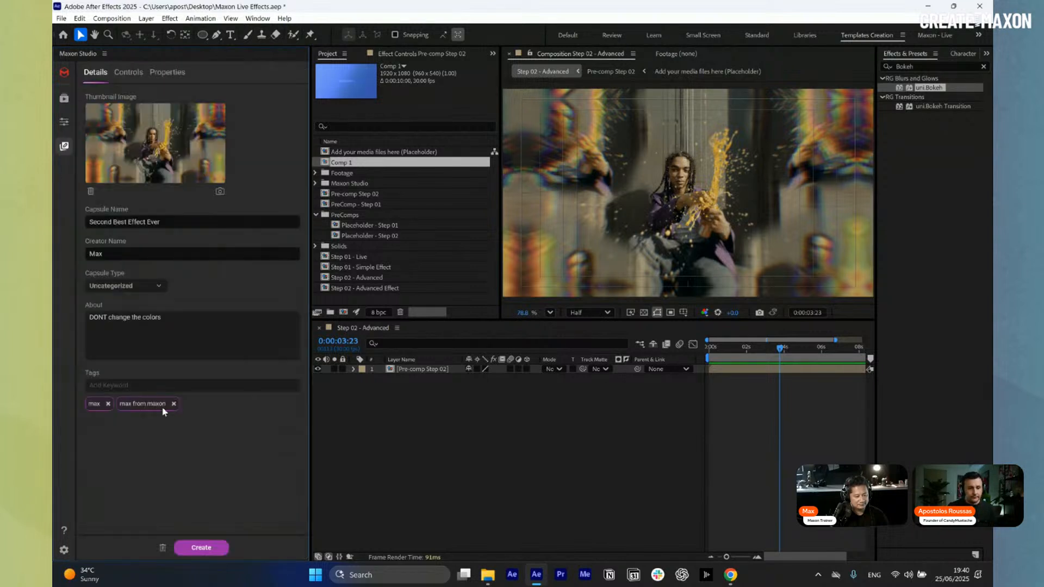
pyautogui.click(175, 348)
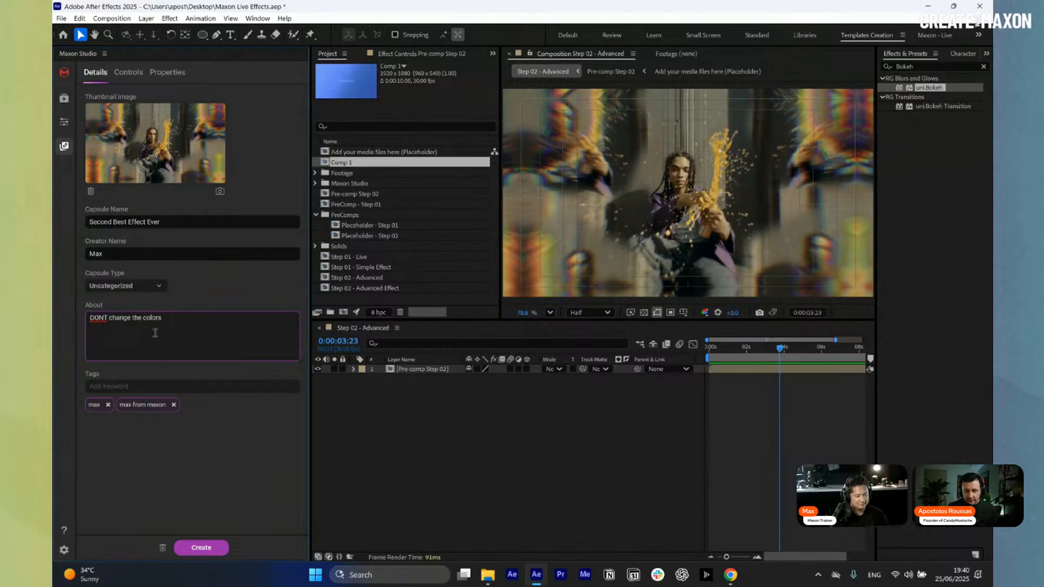
pyautogui.write("'")
# Rename the capsule's control group Group 1 as "Placeholder"
pyautogui.click(136, 73)
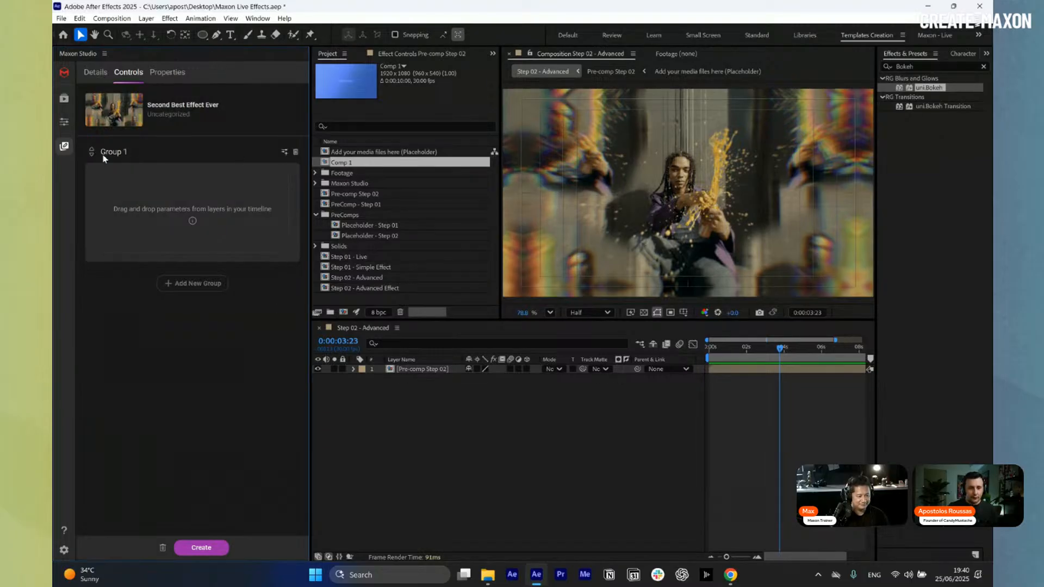
pyautogui.click(136, 153)
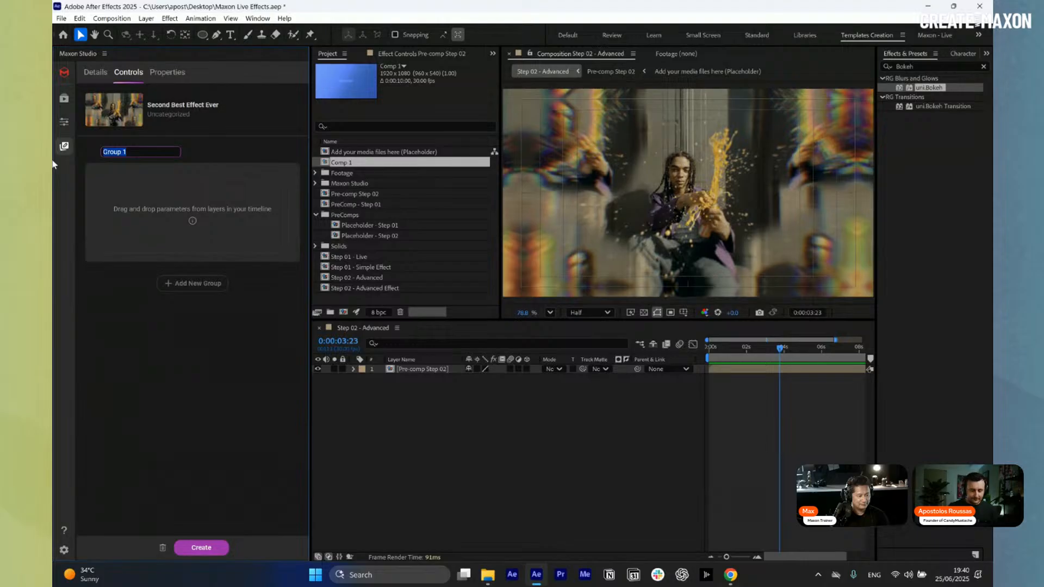
pyautogui.write('Placeholder')
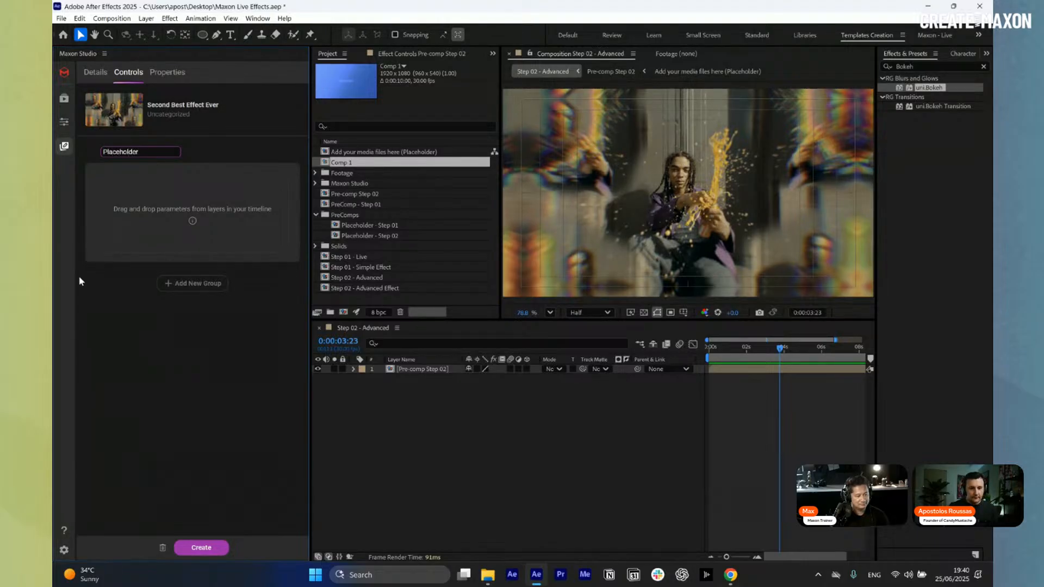
pyautogui.press('Return')
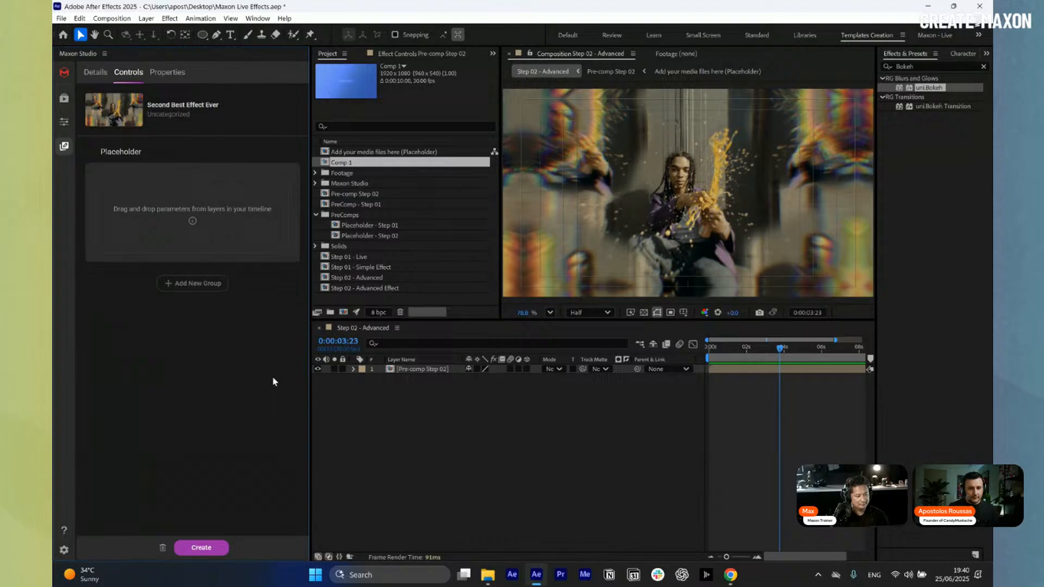
# Open the Pre-comp Step 02 layer and examine its placeholder media layers one by one
pyautogui.doubleClick(427, 369)
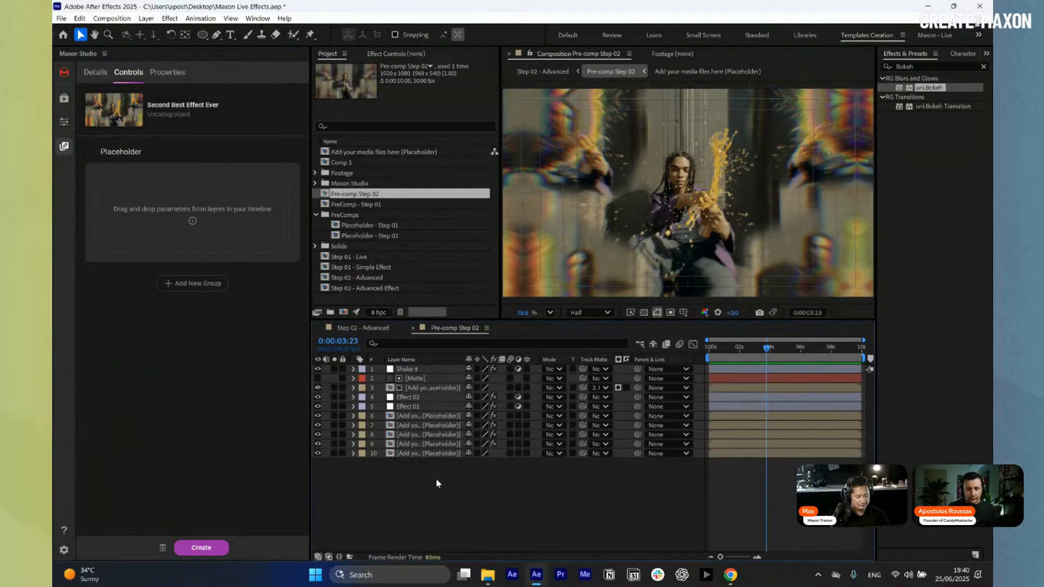
pyautogui.click(429, 454)
pyautogui.click(431, 443)
pyautogui.click(431, 434)
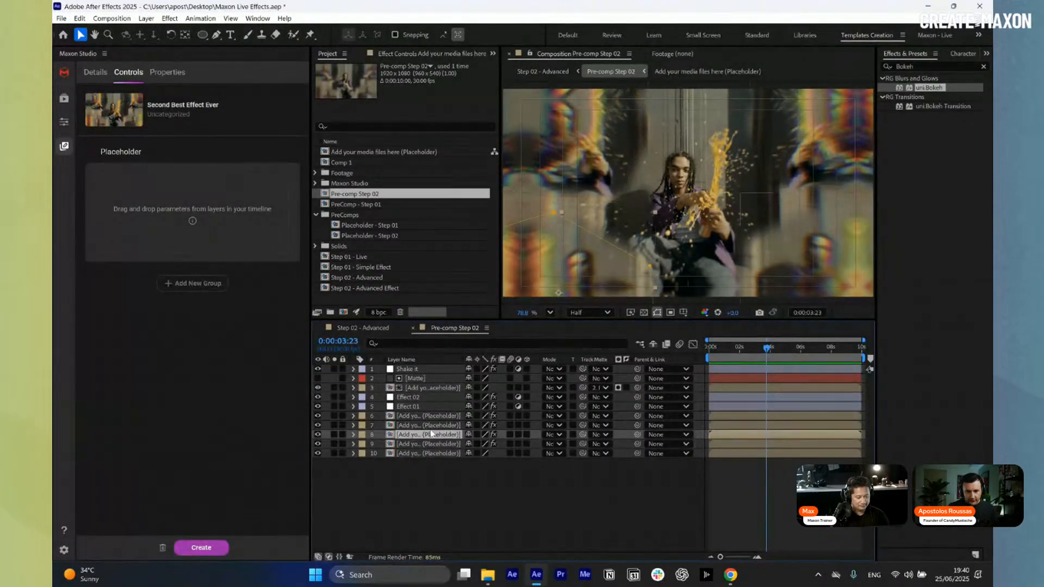
pyautogui.click(432, 426)
pyautogui.click(429, 416)
pyautogui.click(425, 387)
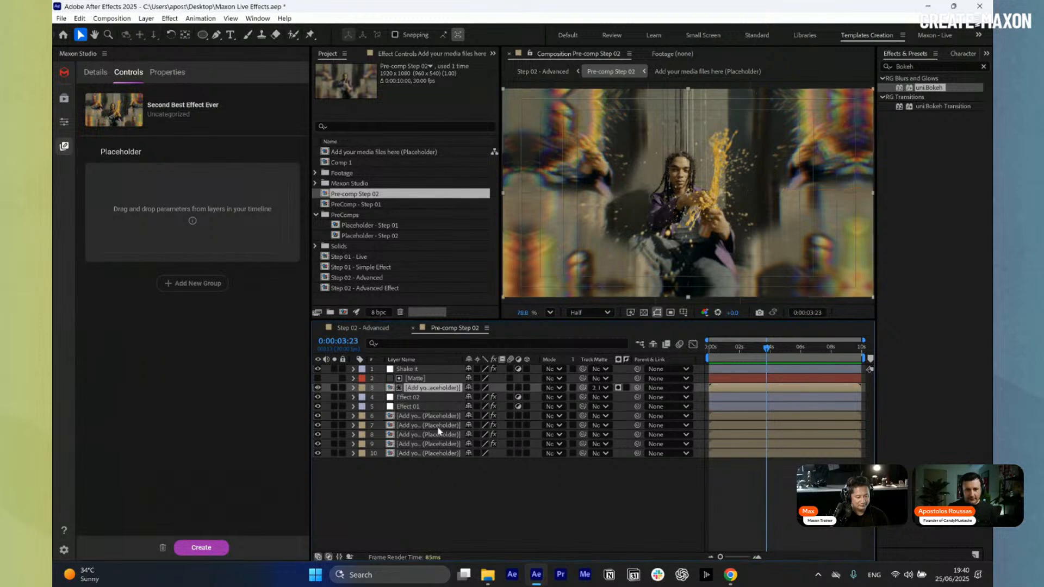
pyautogui.click(455, 512)
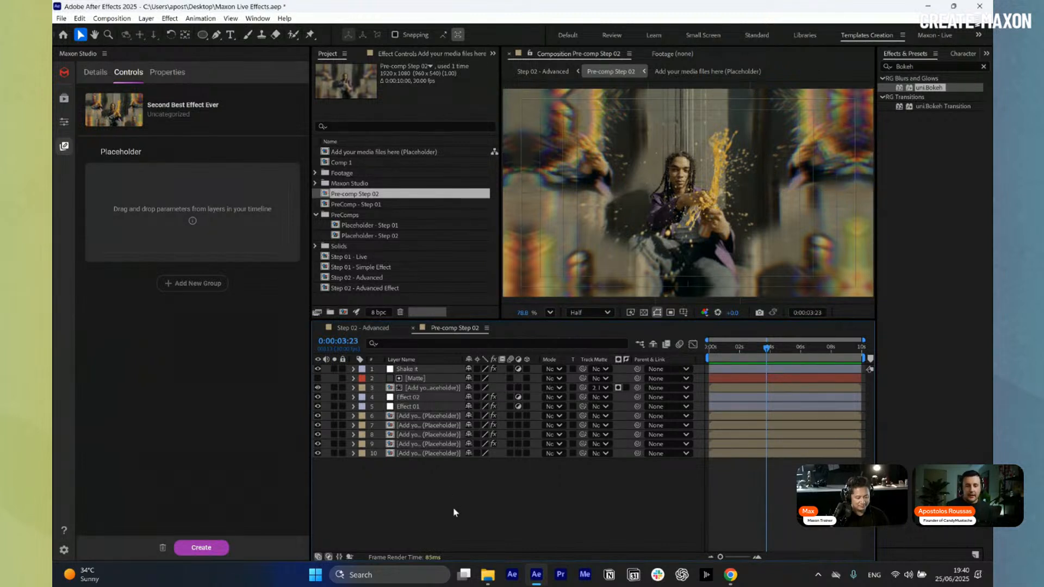
# Add all six "Add your media files here (Placeholder)" layers of Pre-comp Step 02 to the Placeholder control group as footage controls
pyautogui.click(429, 388)
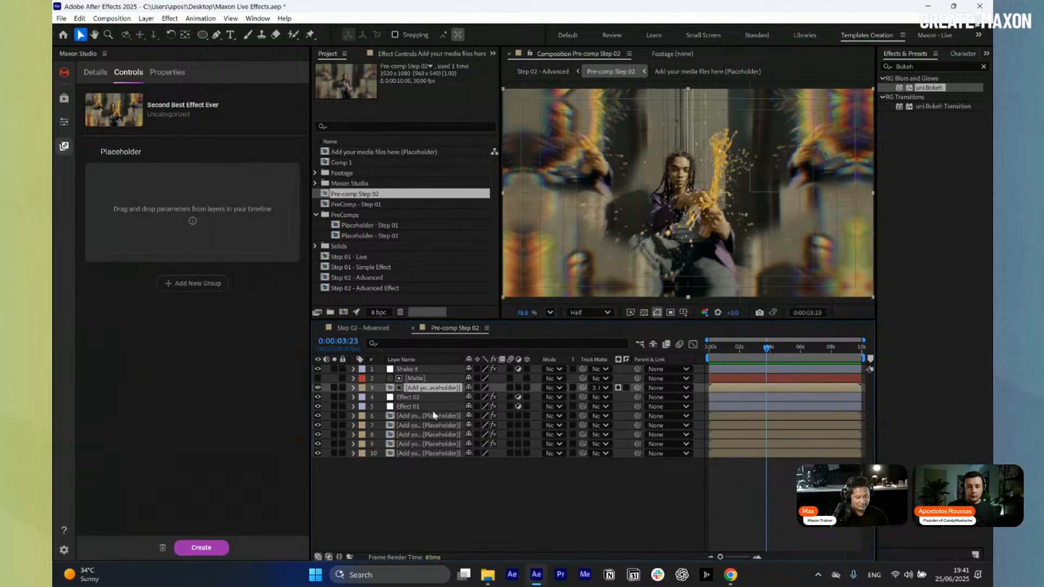
pyautogui.keyDown('ctrl'); pyautogui.click(429, 416); pyautogui.keyUp('ctrl')
pyautogui.keyDown('ctrl'); pyautogui.click(429, 425); pyautogui.keyUp('ctrl')
pyautogui.keyDown('ctrl'); pyautogui.click(433, 435); pyautogui.keyUp('ctrl')
pyautogui.keyDown('ctrl'); pyautogui.click(433, 443); pyautogui.keyUp('ctrl')
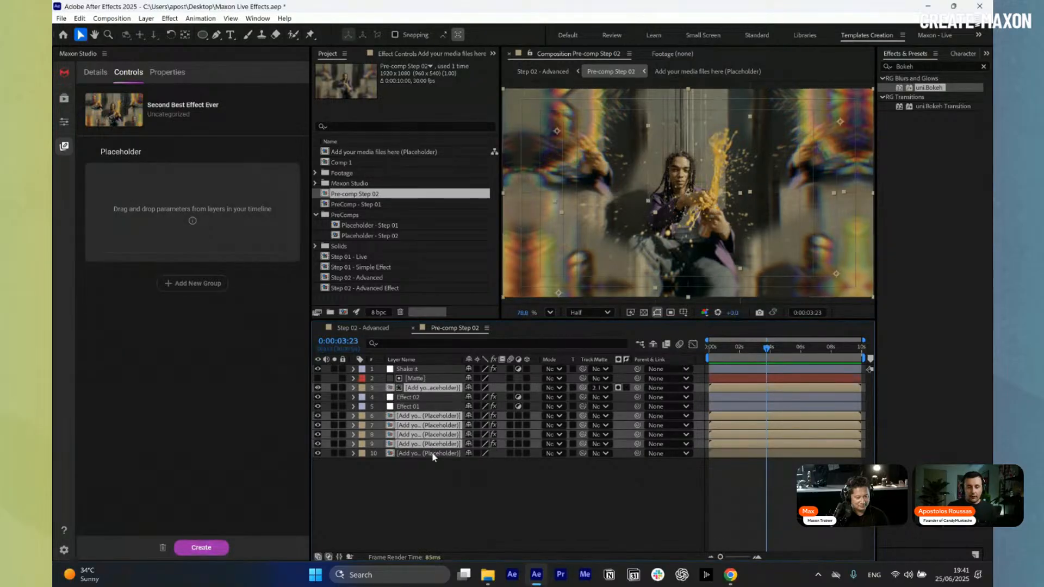
pyautogui.keyDown('ctrl'); pyautogui.click(433, 453); pyautogui.keyUp('ctrl')
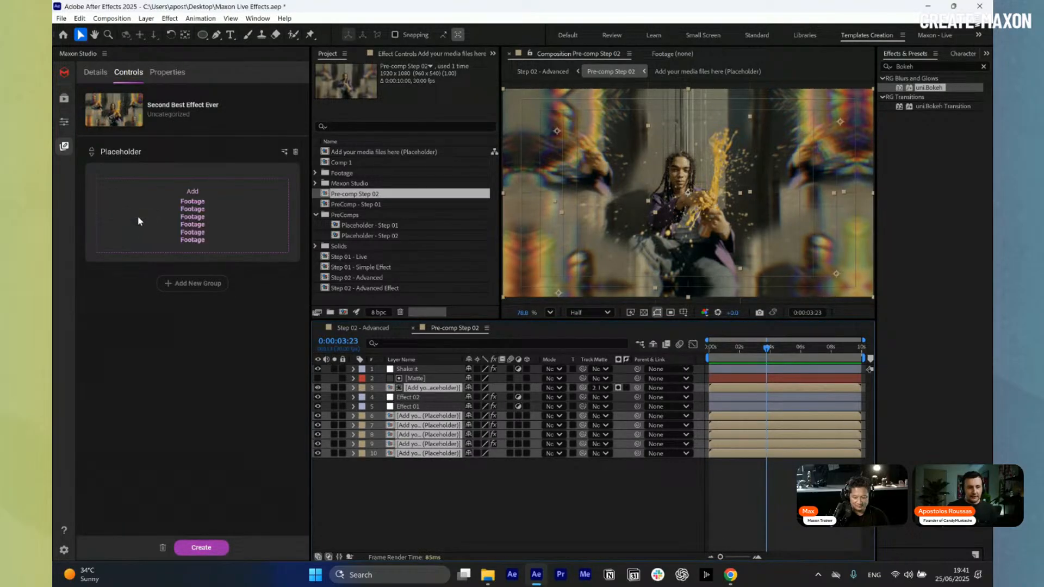
# Rename the Placeholder control group as "s" and deselect the timeline layers
pyautogui.click(149, 153)
pyautogui.hotkey('ctrl', 'a')
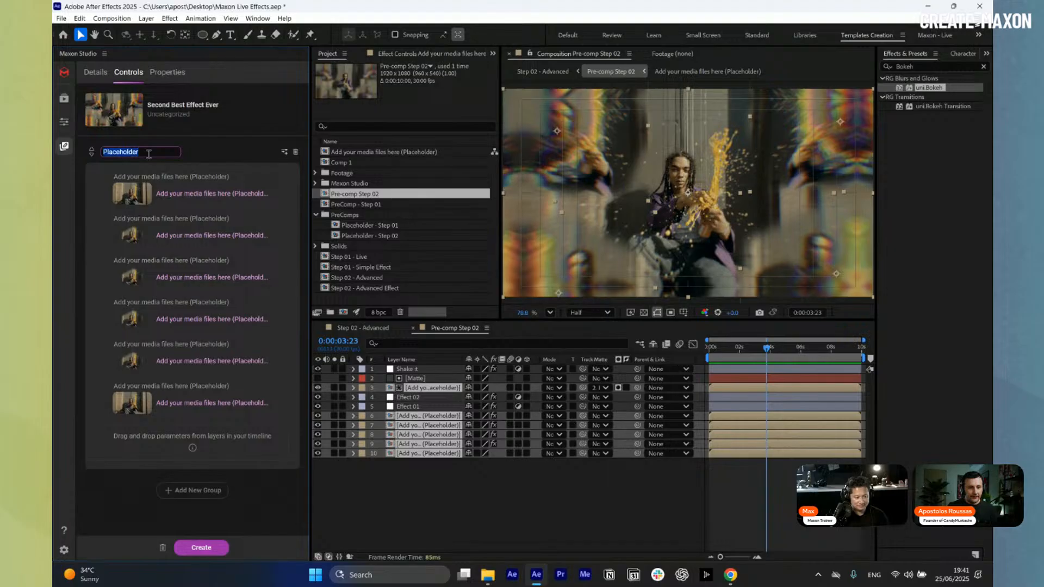
pyautogui.write('s')
pyautogui.click(491, 516)
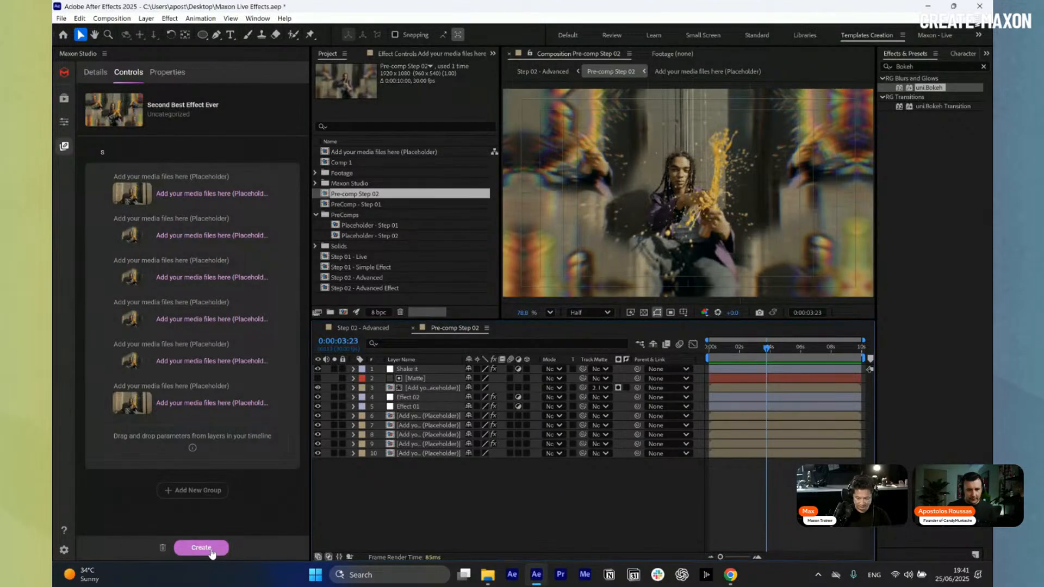
# Delete the Sample 06.mp4 layer from the "Add your media files here (Placeholder)" composition and return to Pre-comp Step 02
pyautogui.doubleClick(433, 392)
pyautogui.click(426, 369)
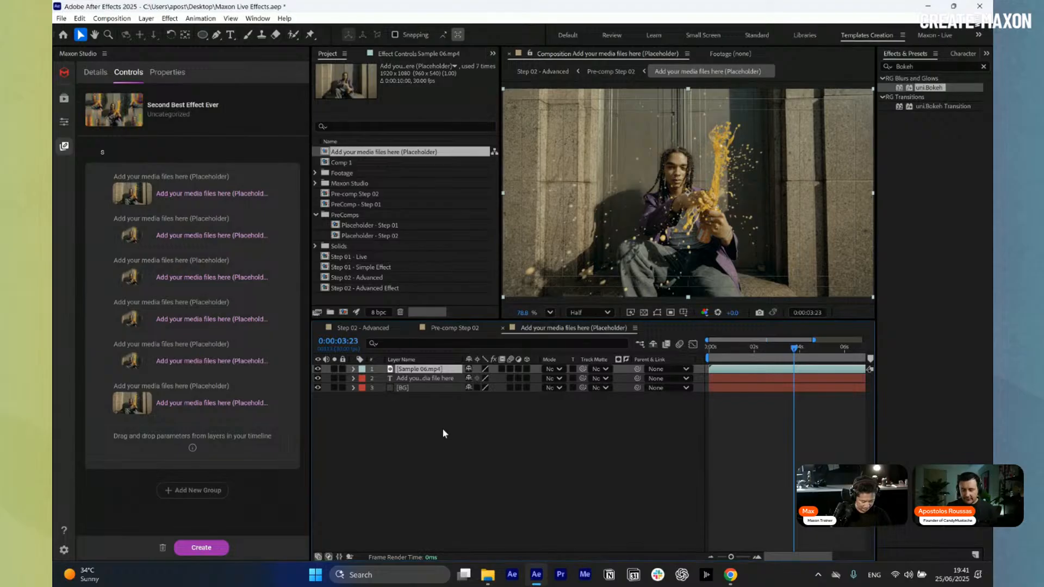
pyautogui.press('Delete')
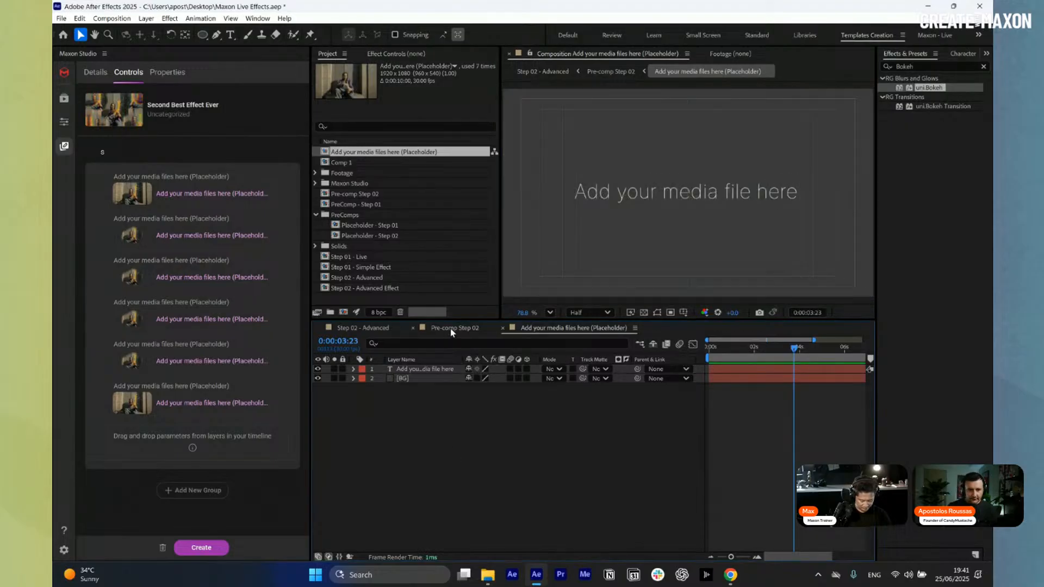
pyautogui.click(450, 328)
pyautogui.click(501, 517)
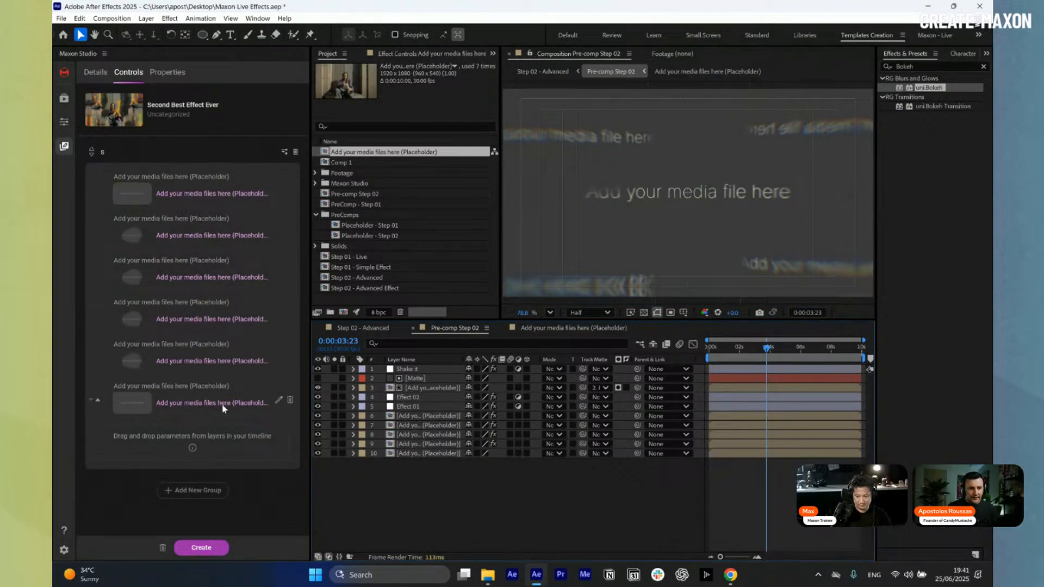
# Rename the capsule's control group "s" as "Placeholder"
pyautogui.doubleClick(103, 152)
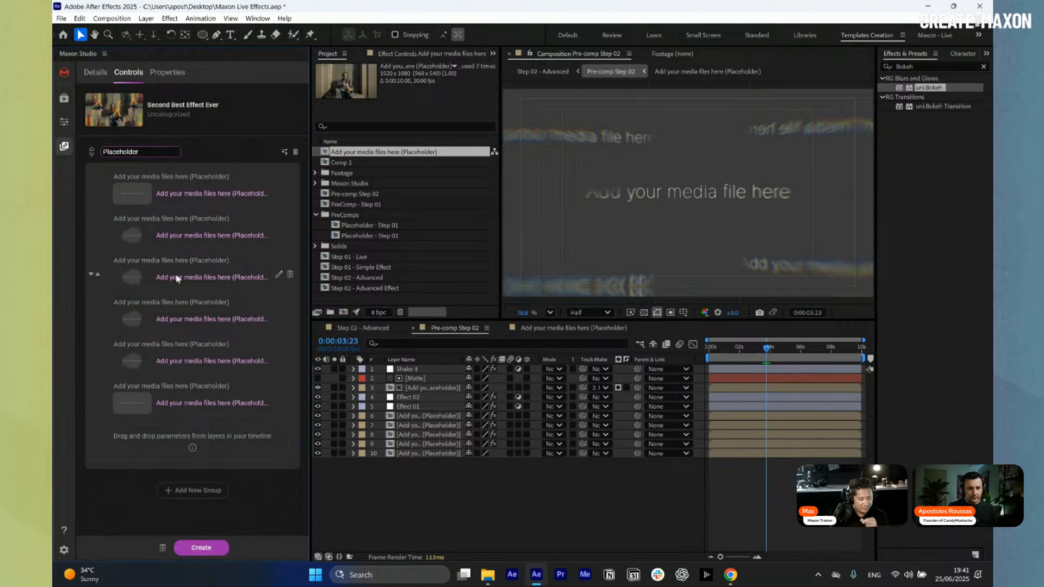
pyautogui.click(416, 504)
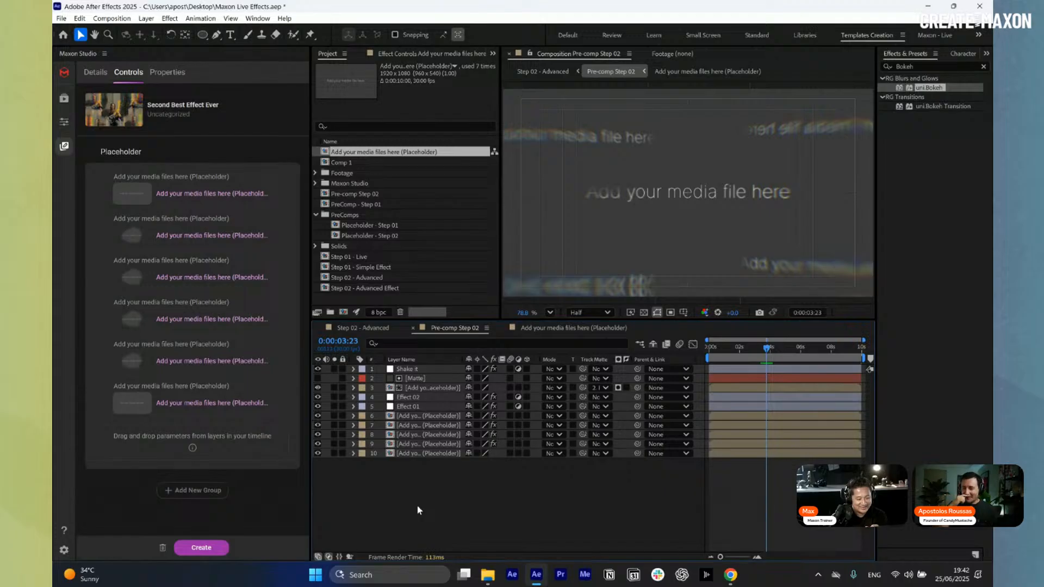
pyautogui.click(424, 454)
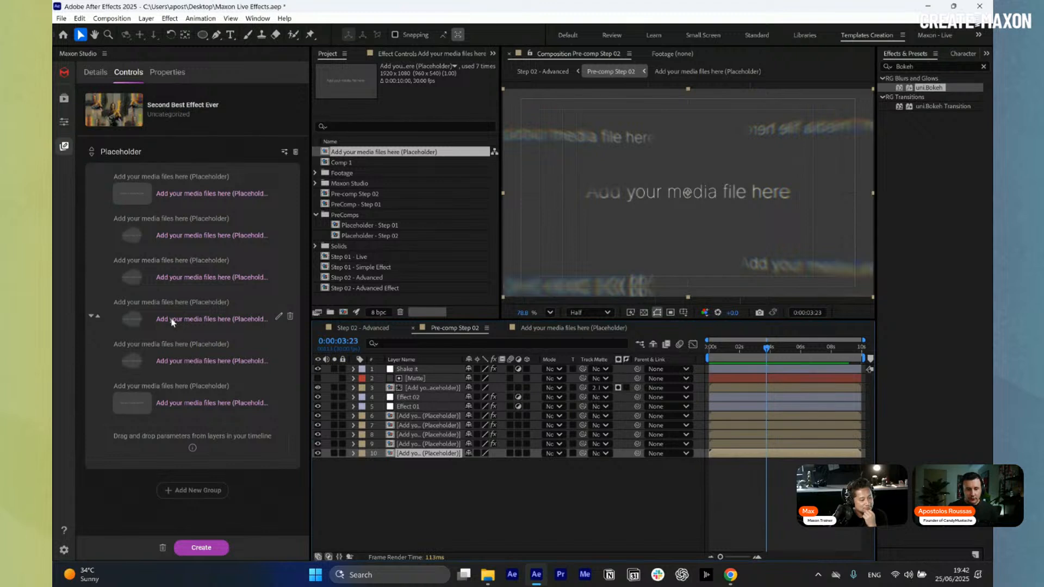
# Create the capsule with the name "Second Best Effect Ever - Test", keeping the Uncategorized category, and dismiss the completion notice
pyautogui.click(202, 548)
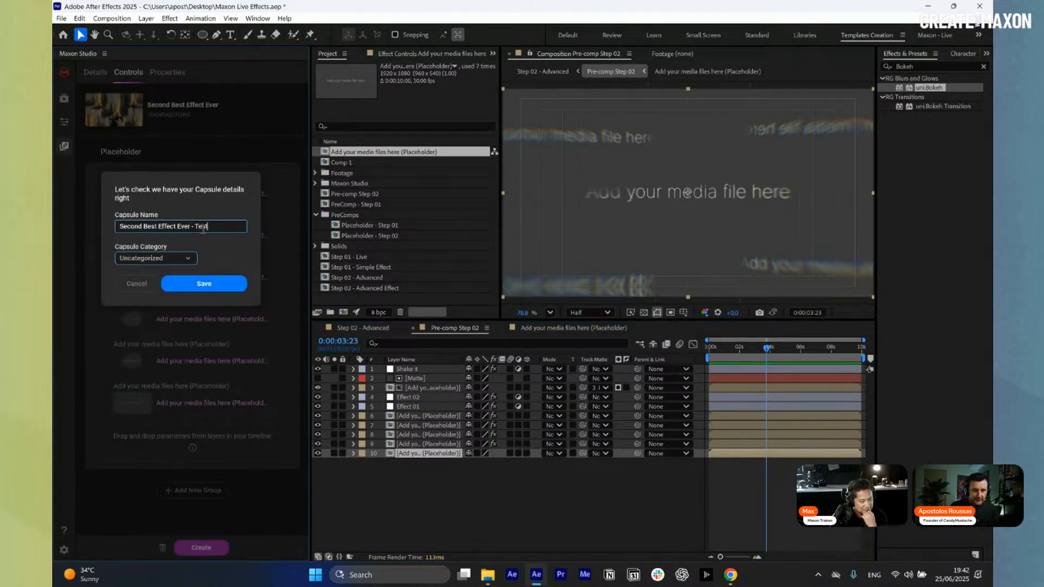
pyautogui.click(232, 285)
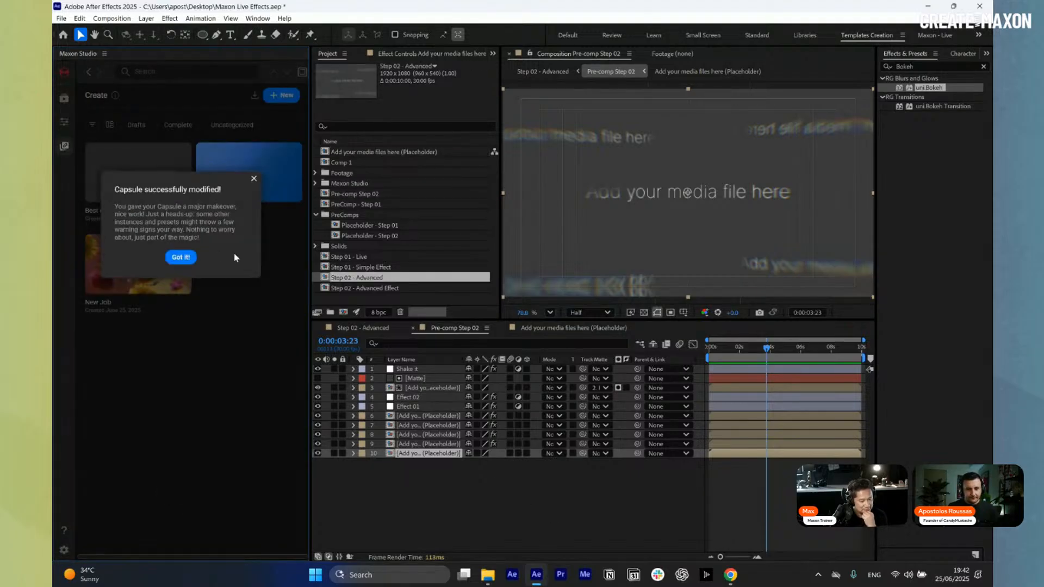
pyautogui.click(181, 257)
pyautogui.click(474, 489)
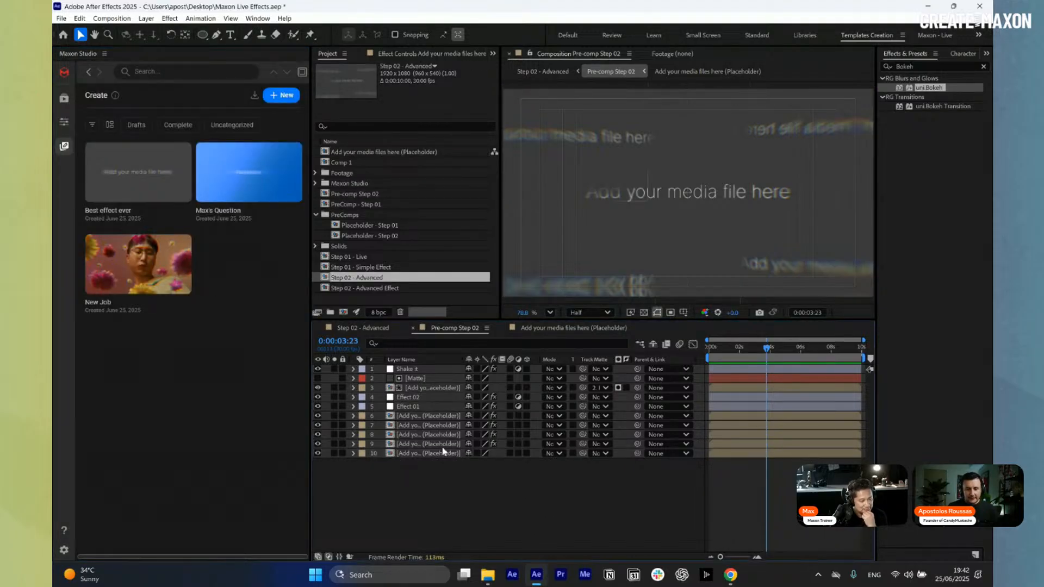
# Create a new 1920x1080, 30 fps composition, apply the "Second Best Effect Ever - Test" capsule to it and go to 0:00:03:15
pyautogui.click(342, 312)
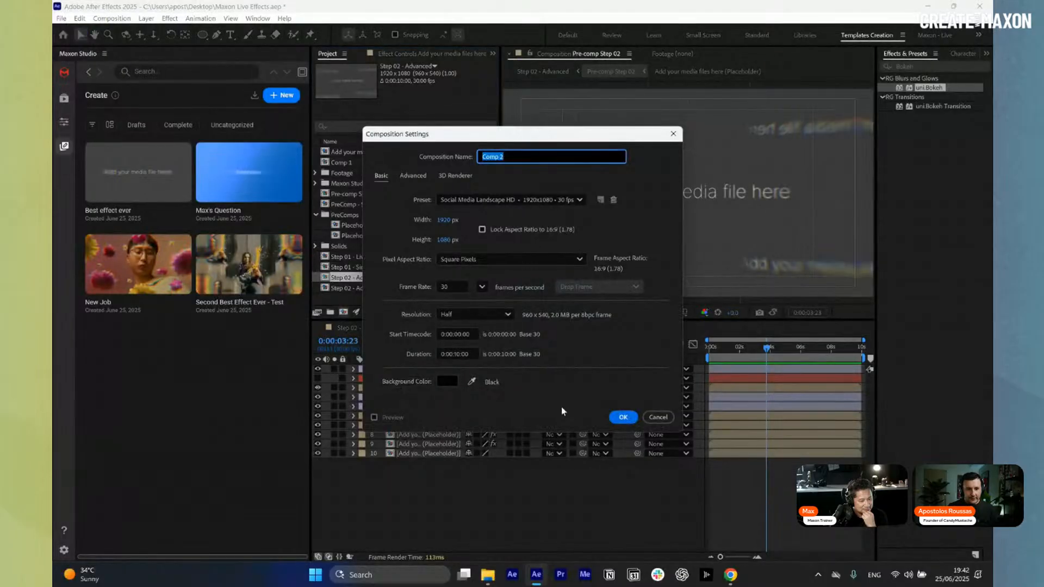
pyautogui.click(622, 418)
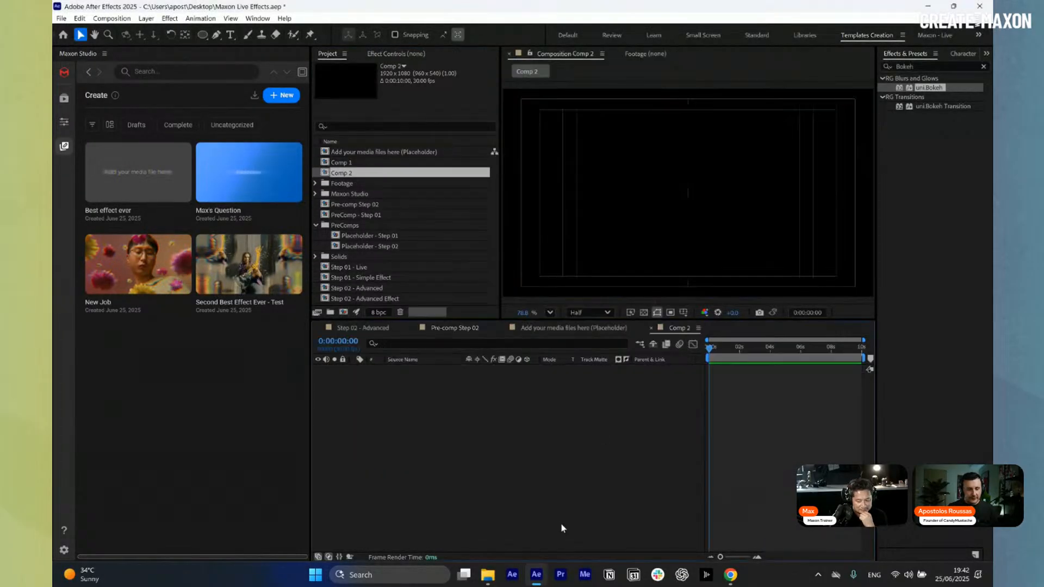
pyautogui.click(293, 270)
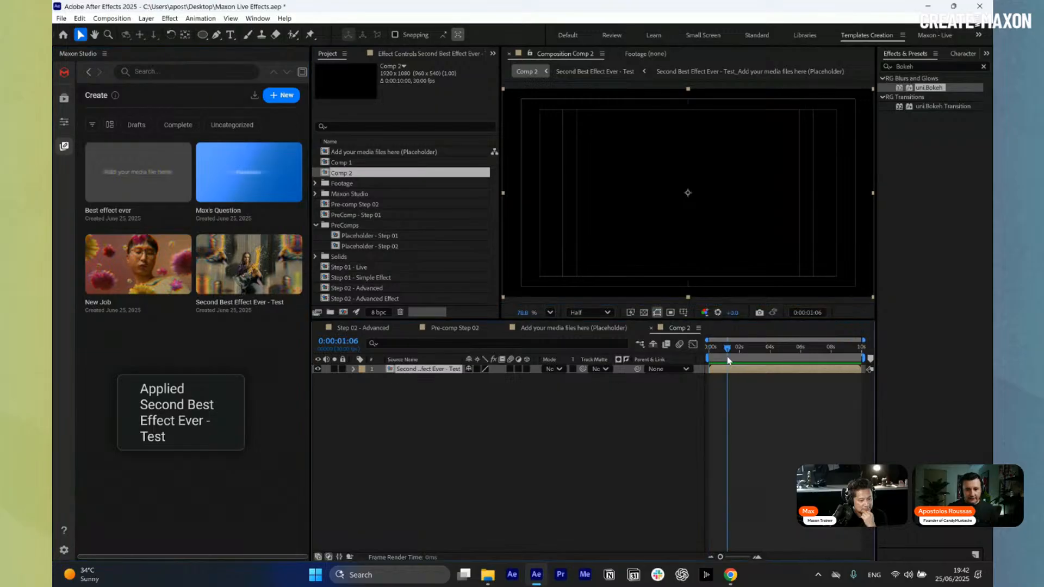
pyautogui.click(762, 347)
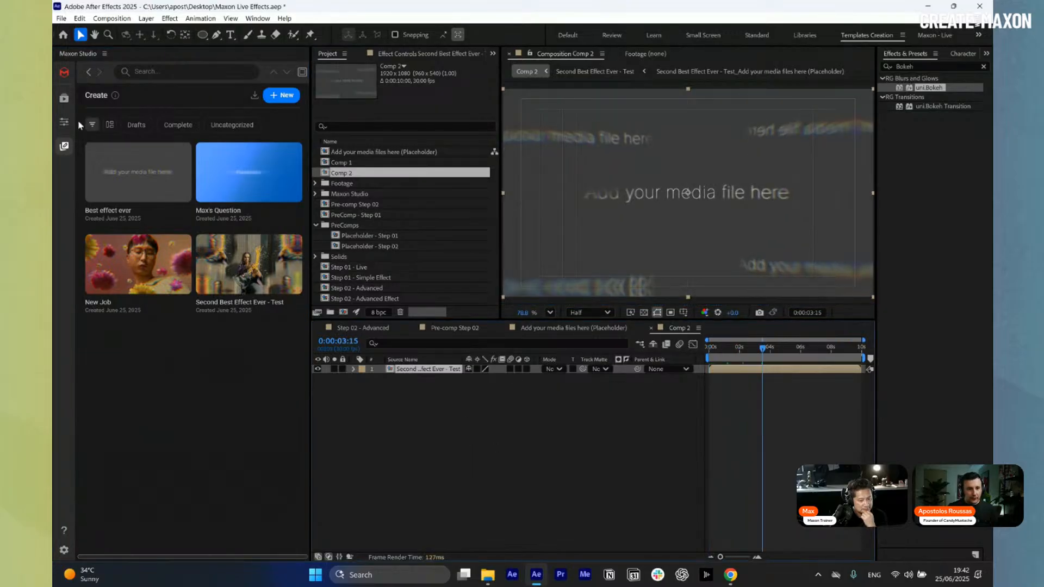
# Replace the applied capsule's six placeholders in order with Sample 01.mp4 through Sample 06.mp4 from the Footage folder
pyautogui.click(64, 122)
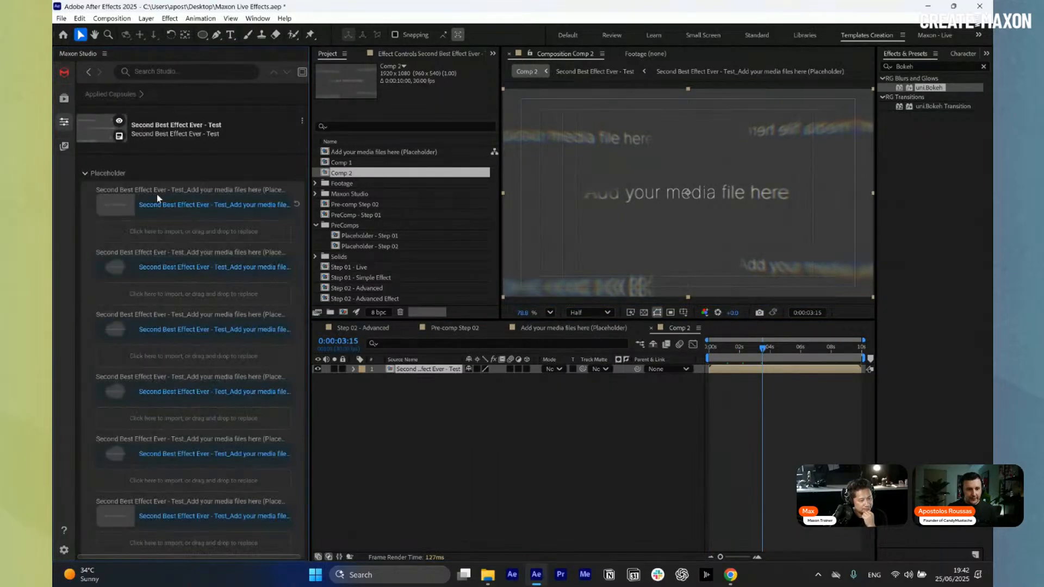
pyautogui.click(488, 575)
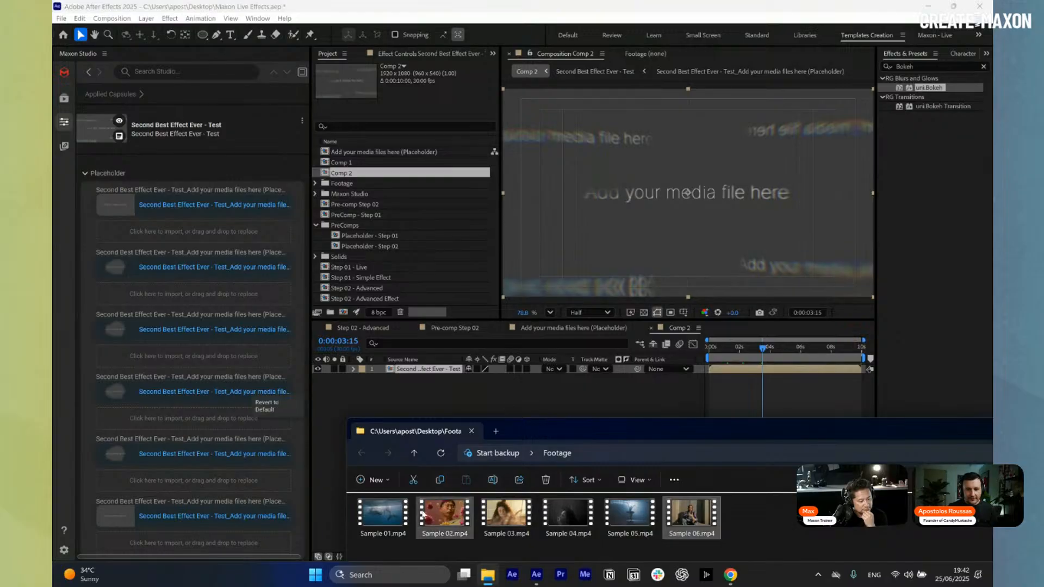
pyautogui.moveTo(397, 517); pyautogui.dragTo(163, 233)
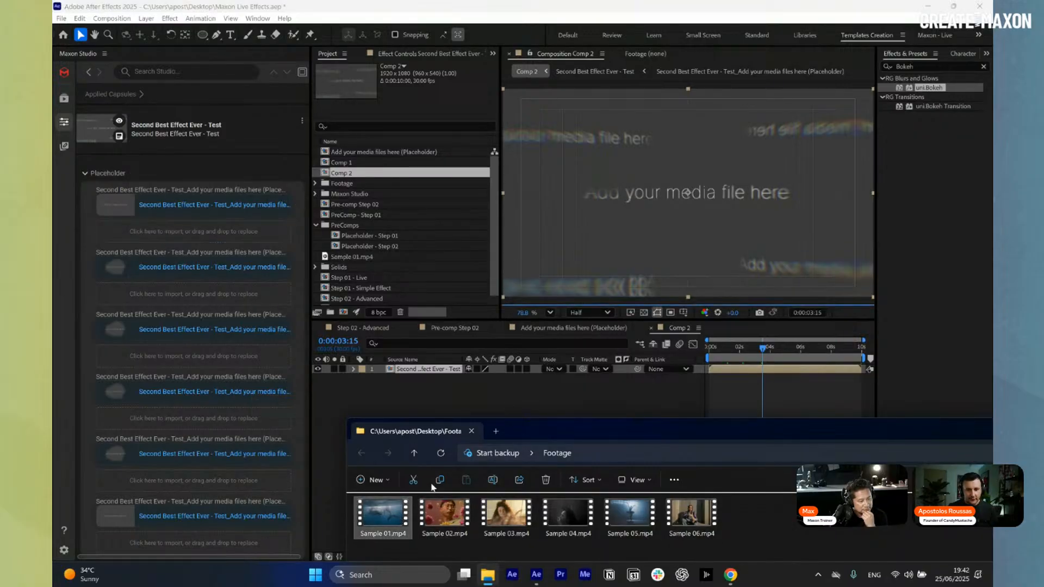
pyautogui.moveTo(443, 513); pyautogui.dragTo(163, 293)
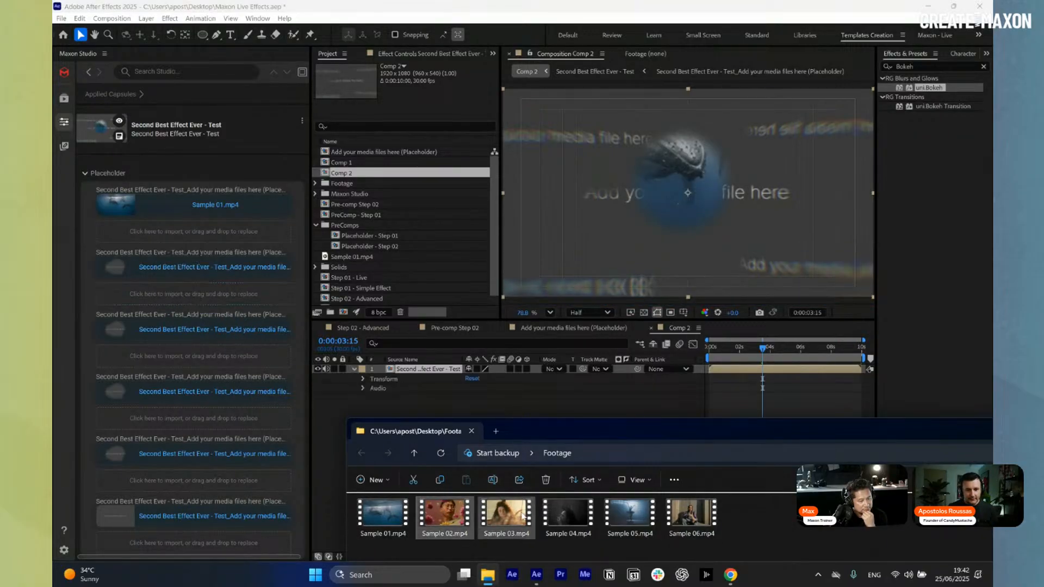
pyautogui.click(506, 513)
pyautogui.moveTo(381, 452); pyautogui.dragTo(173, 335)
pyautogui.click(568, 514)
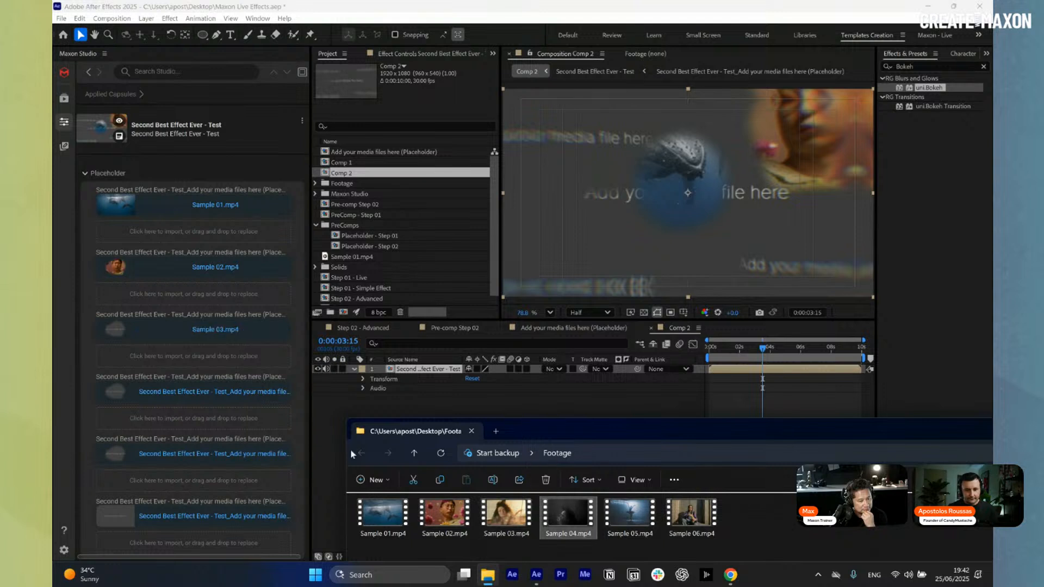
pyautogui.moveTo(568, 513); pyautogui.dragTo(163, 417)
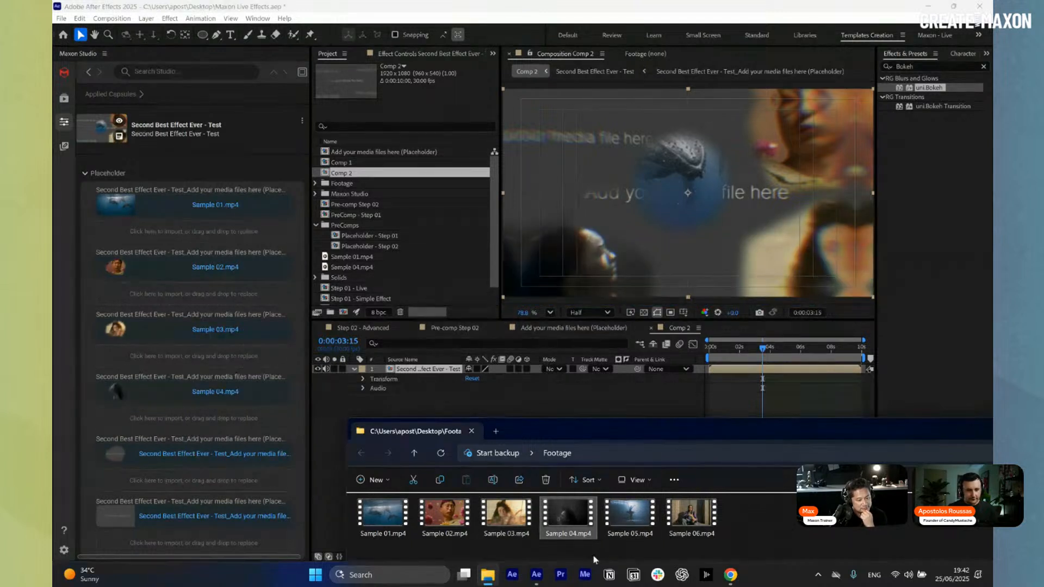
pyautogui.moveTo(631, 514); pyautogui.dragTo(163, 467)
pyautogui.click(690, 514)
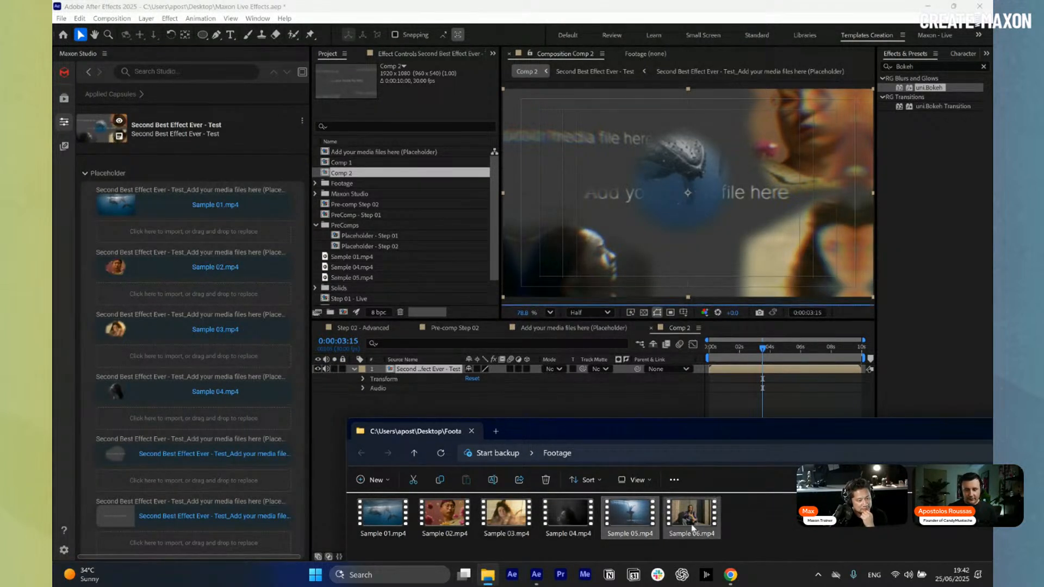
pyautogui.moveTo(690, 514); pyautogui.dragTo(205, 546)
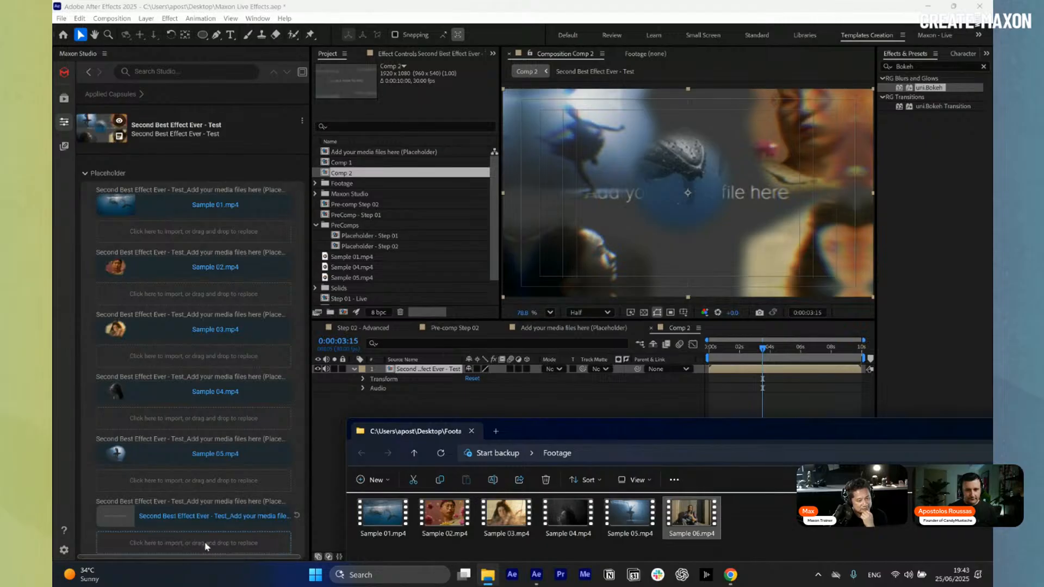
pyautogui.click(340, 411)
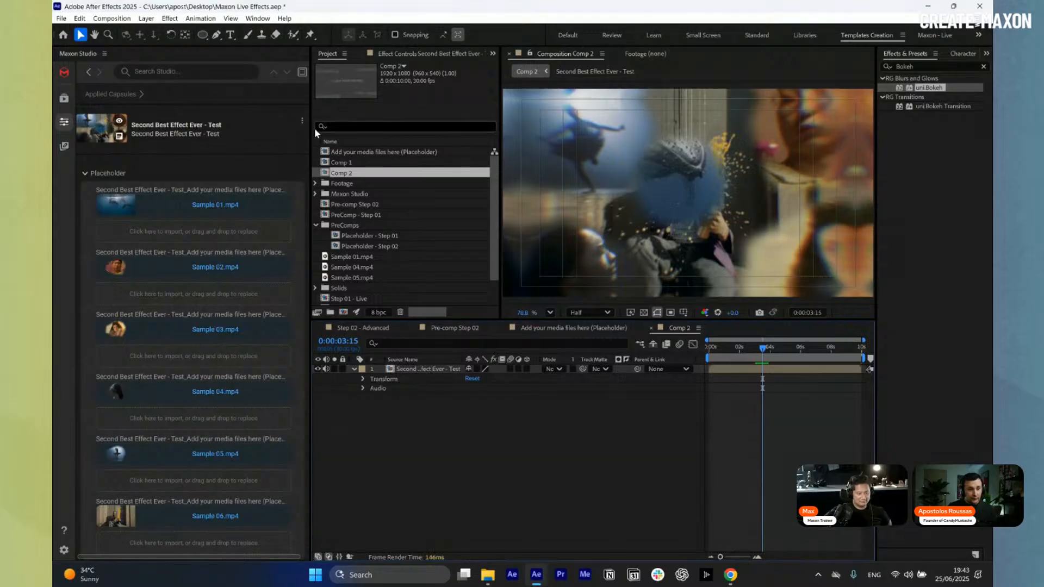
# Start a new capsule from the Step 02 - Advanced composition and name it "Test 02"
pyautogui.click(64, 145)
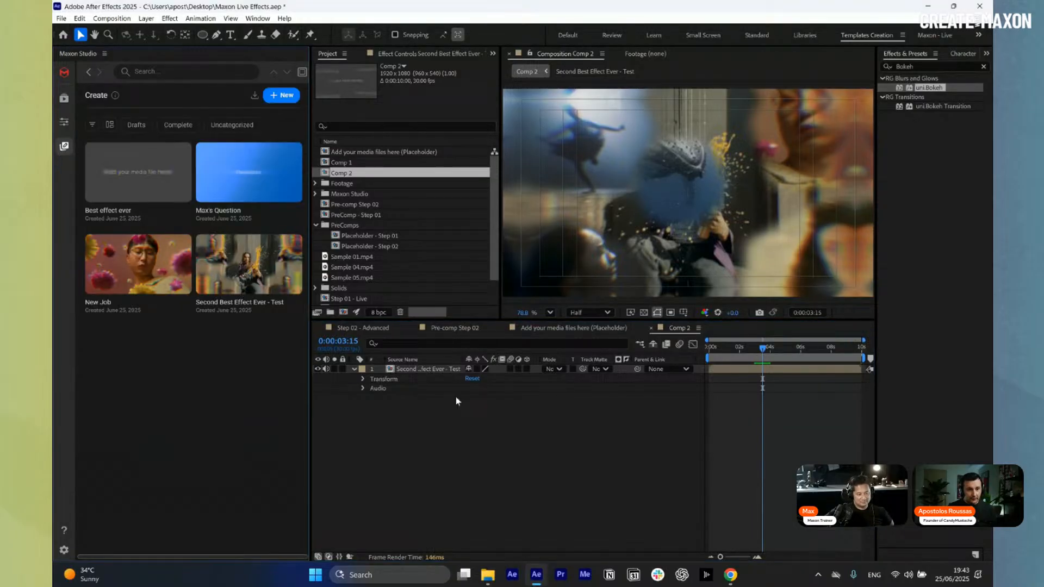
pyautogui.click(651, 328)
pyautogui.click(461, 328)
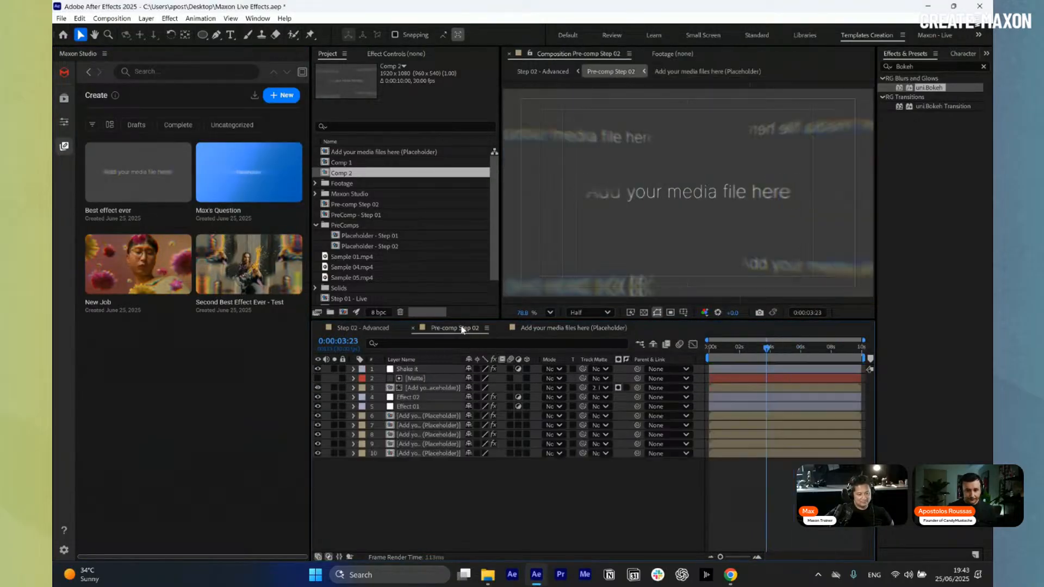
pyautogui.click(378, 330)
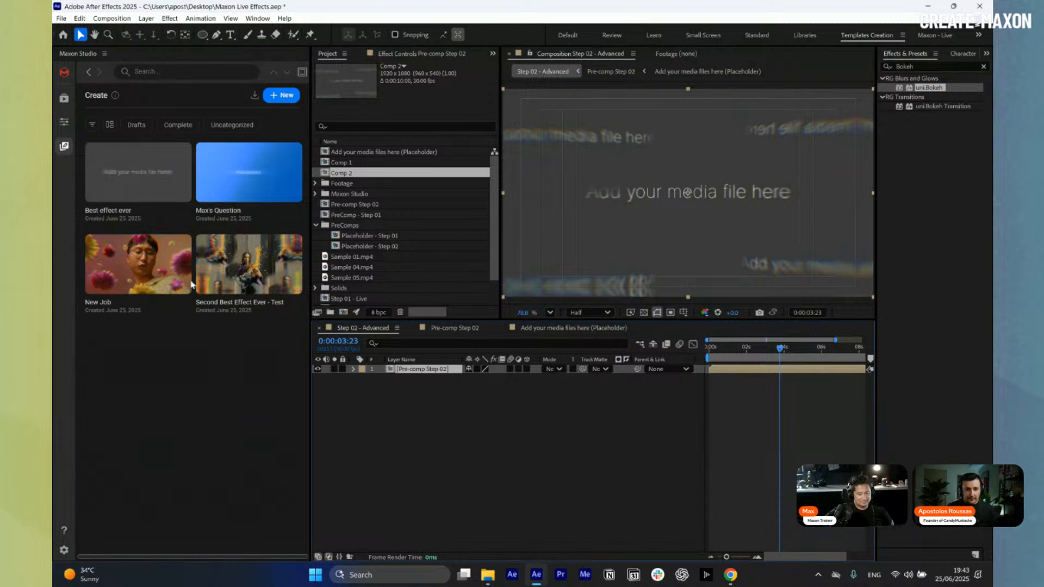
pyautogui.click(275, 99)
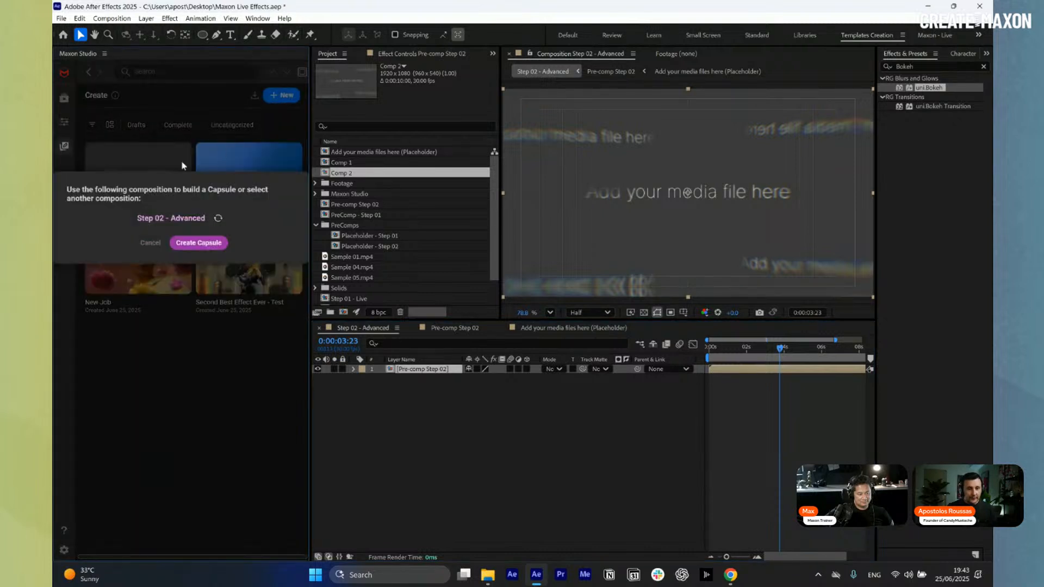
pyautogui.click(198, 243)
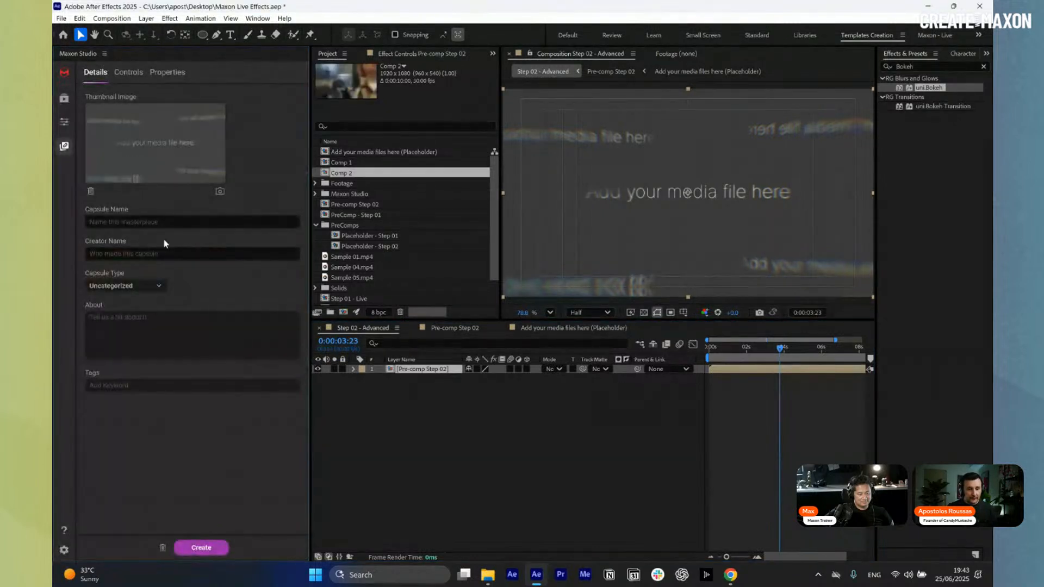
pyautogui.click(156, 223)
pyautogui.write('Test 02')
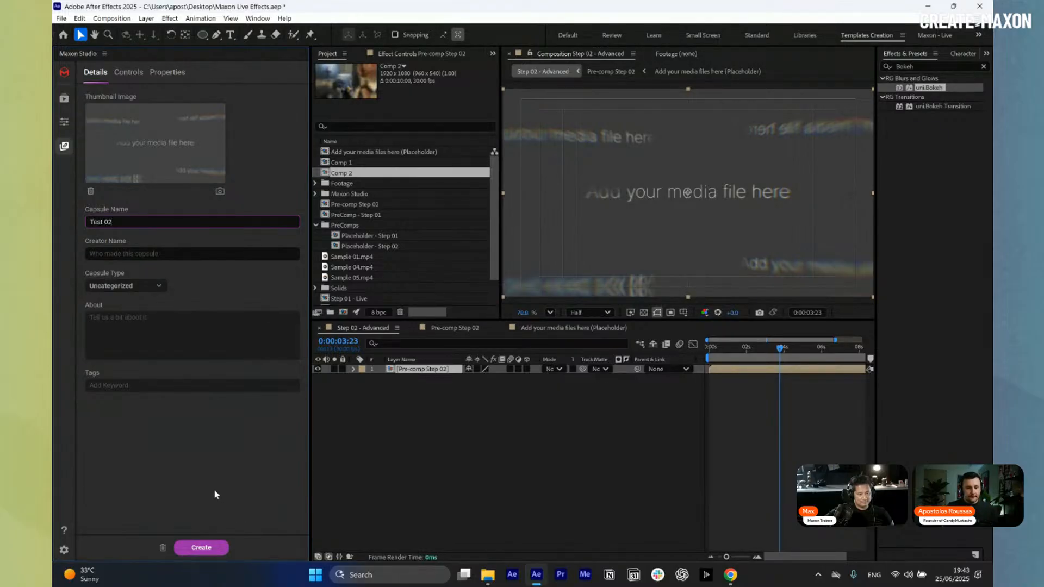
# Rename the new capsule's control group Group 1 as "Placeholders" and open the Pre-comp Step 02 layer's composition
pyautogui.click(128, 73)
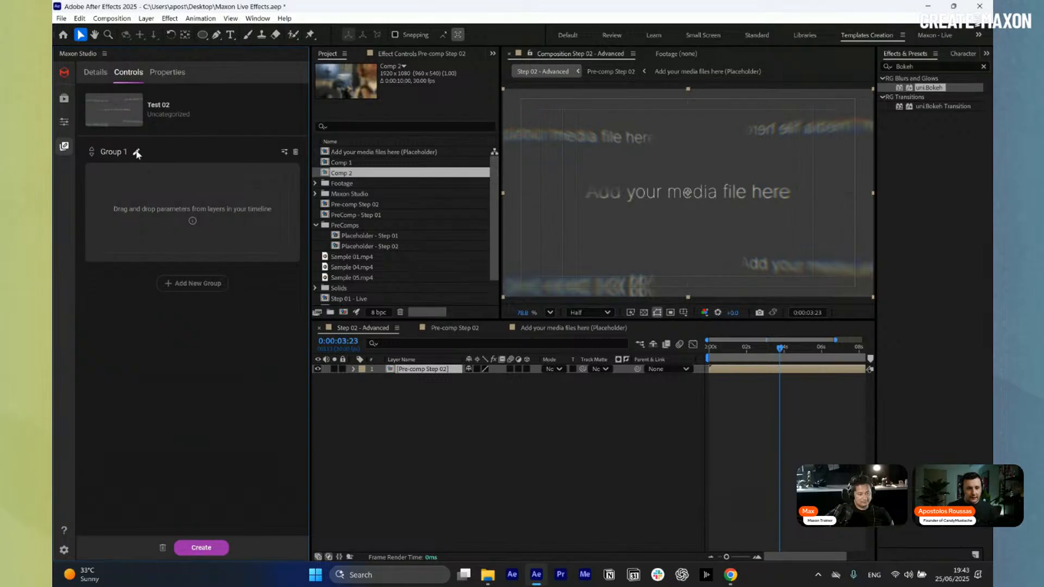
pyautogui.click(135, 153)
pyautogui.write('Placeholder')
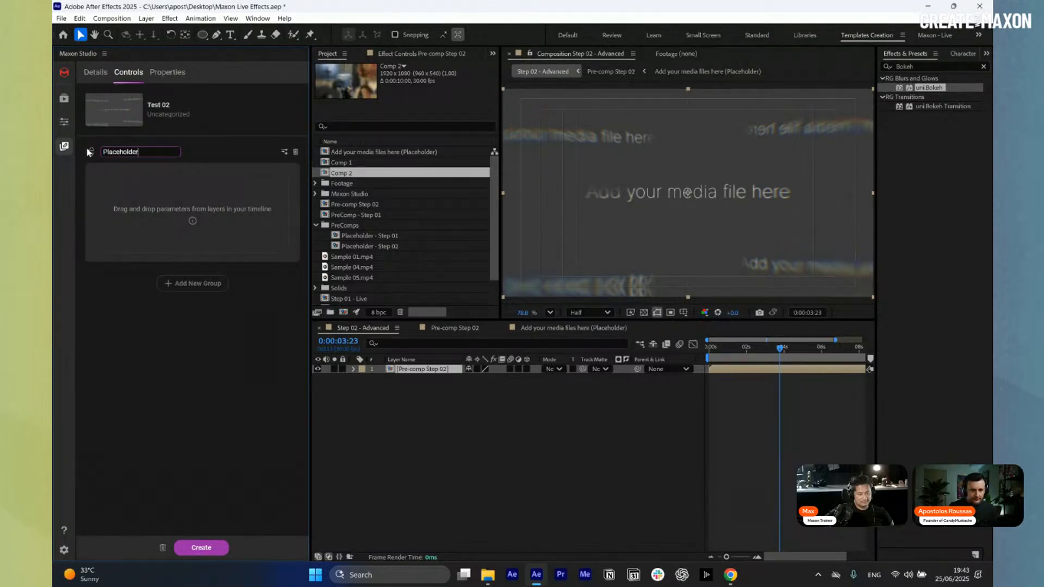
pyautogui.click(520, 461)
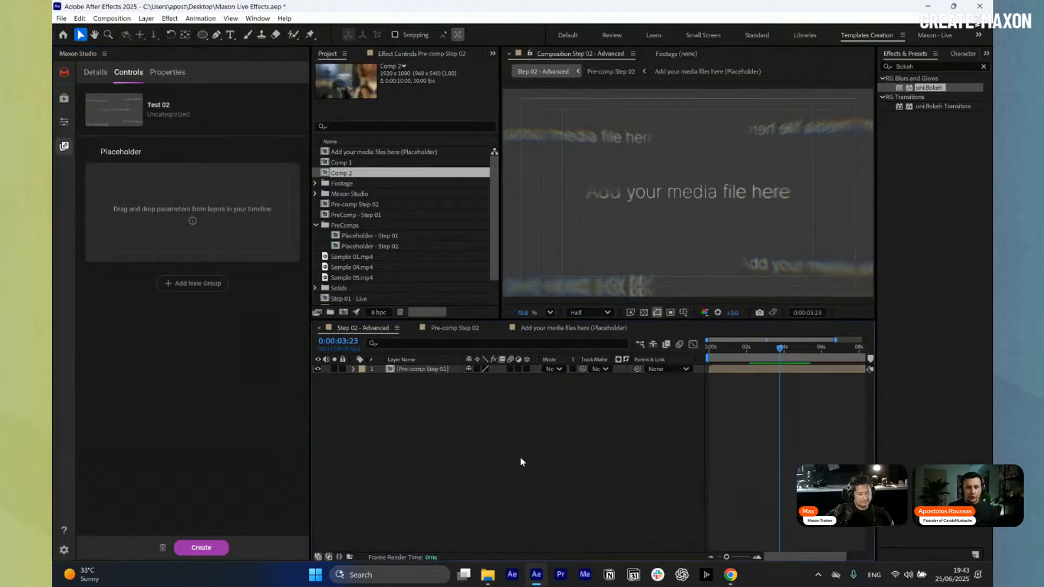
pyautogui.doubleClick(440, 370)
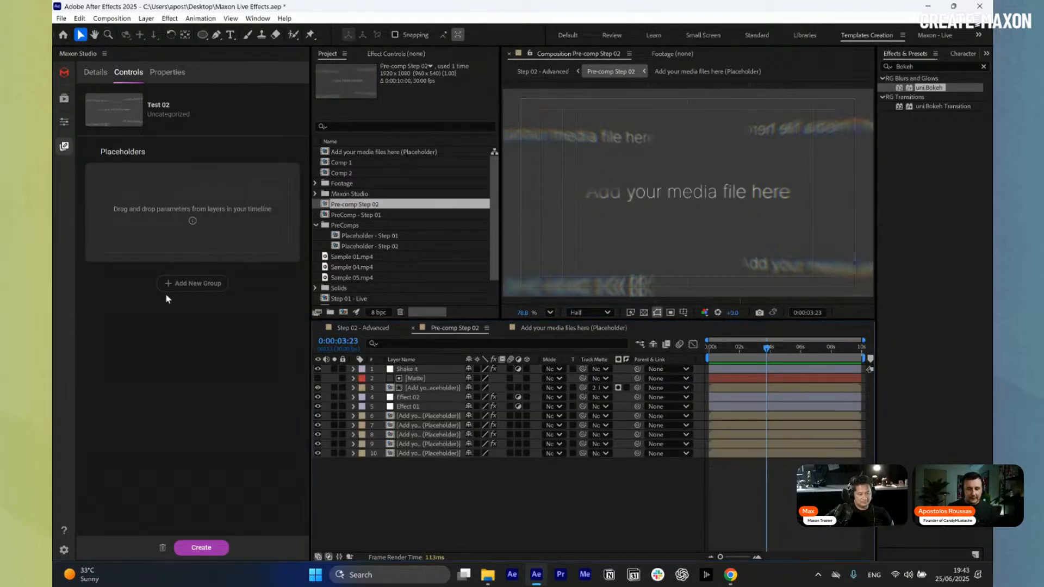
# Add placeholder layer 10 of Pre-comp Step 02 as a control in the Placeholders group and name it "Main"
pyautogui.click(436, 456)
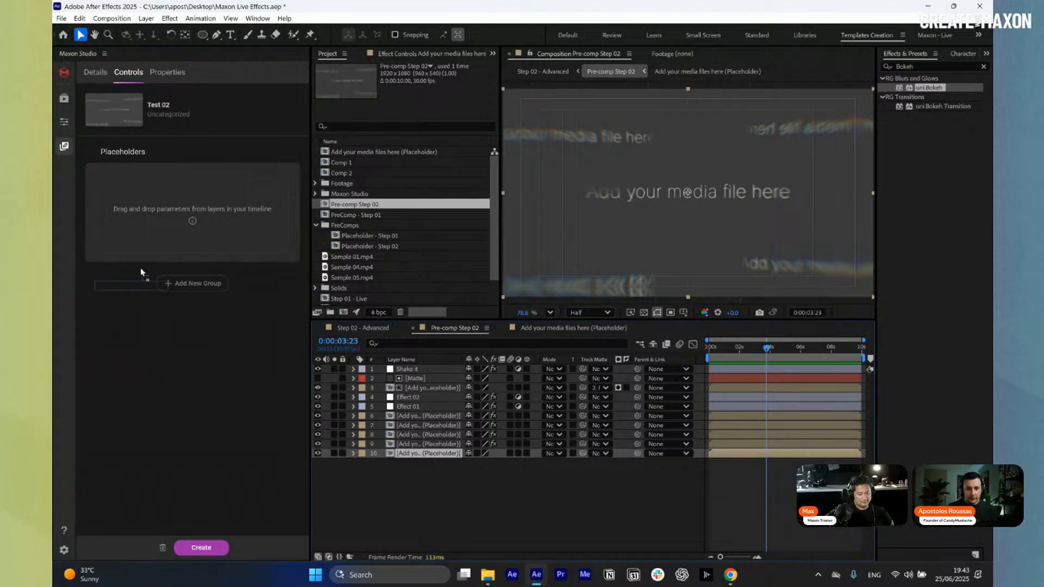
pyautogui.moveTo(140, 268); pyautogui.dragTo(200, 197)
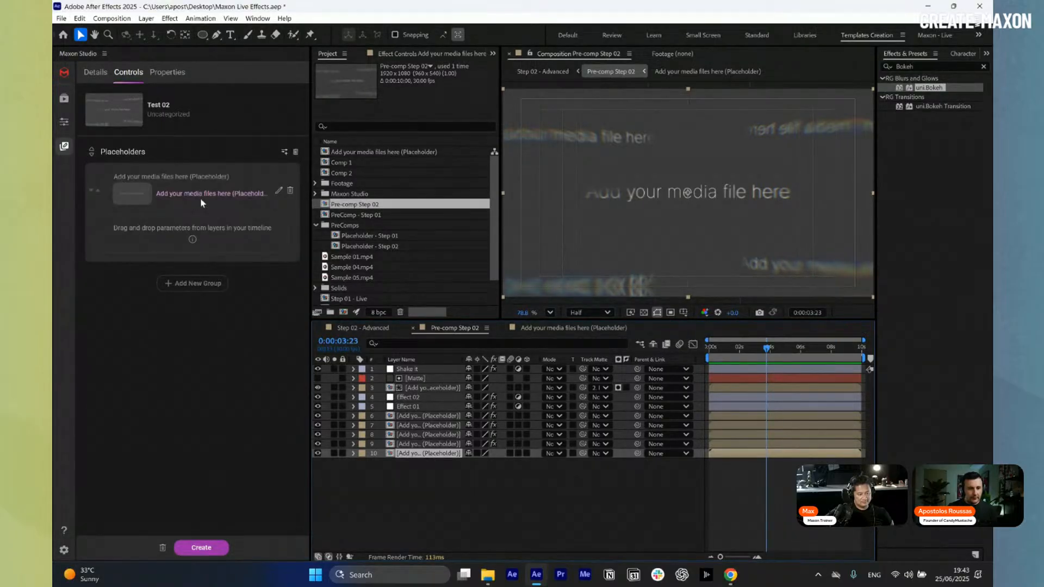
pyautogui.click(277, 194)
pyautogui.click(211, 111)
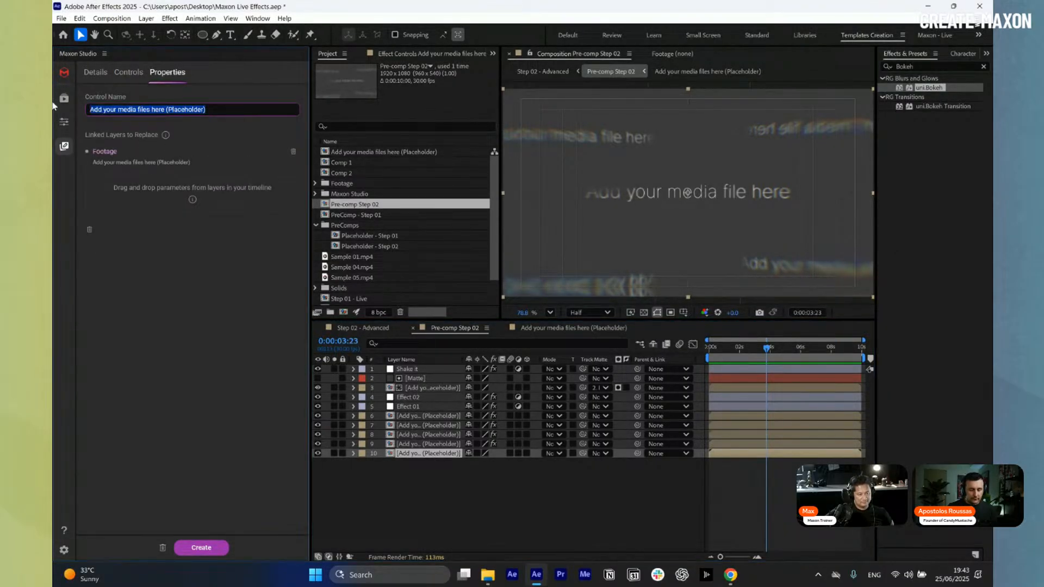
pyautogui.write('Main')
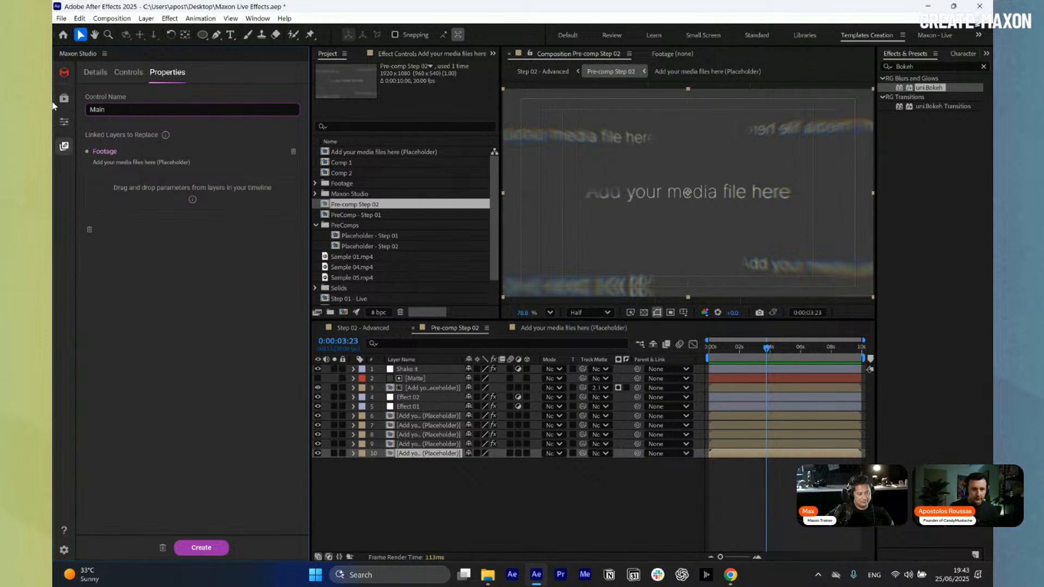
# Link placeholder layers 3, 6, 7, 8 and 9 to the Main control as additional layers to replace
pyautogui.click(448, 390)
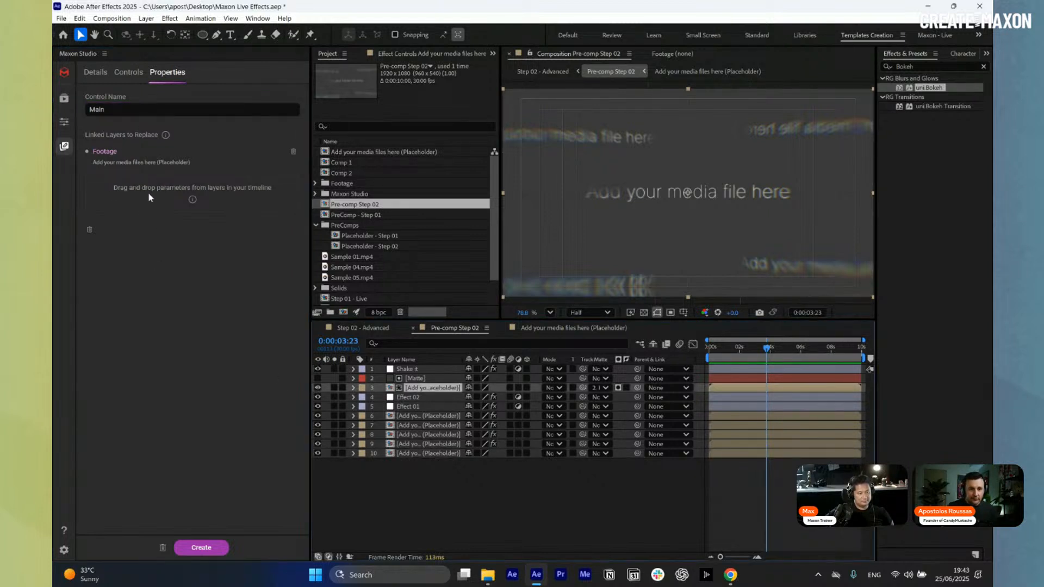
pyautogui.keyDown('ctrl'); pyautogui.click(431, 416); pyautogui.keyUp('ctrl')
pyautogui.keyDown('ctrl'); pyautogui.click(430, 425); pyautogui.keyUp('ctrl')
pyautogui.keyDown('ctrl'); pyautogui.click(430, 435); pyautogui.keyUp('ctrl')
pyautogui.keyDown('ctrl'); pyautogui.click(431, 444); pyautogui.keyUp('ctrl')
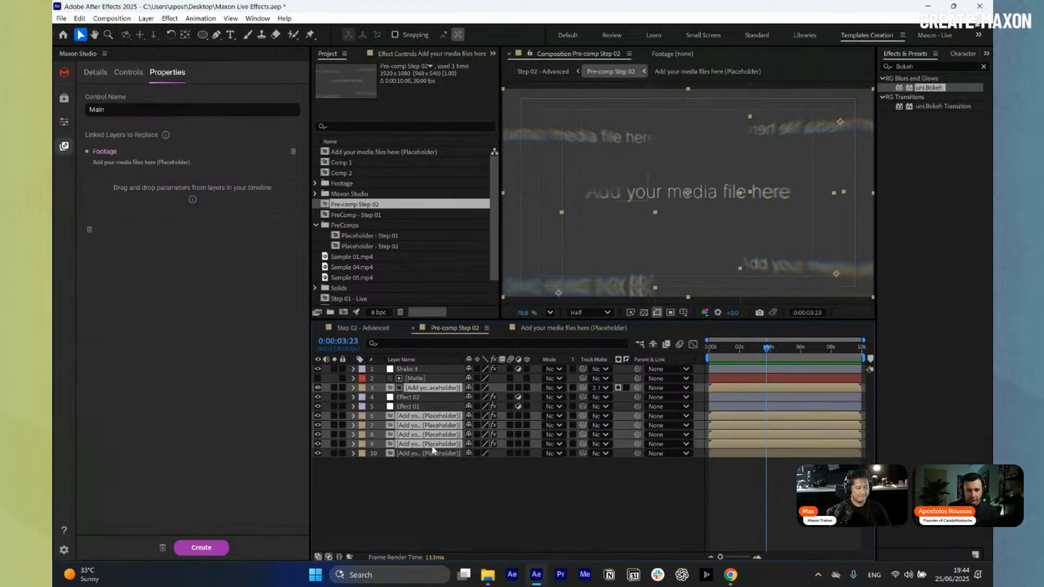
pyautogui.moveTo(434, 394); pyautogui.dragTo(159, 271)
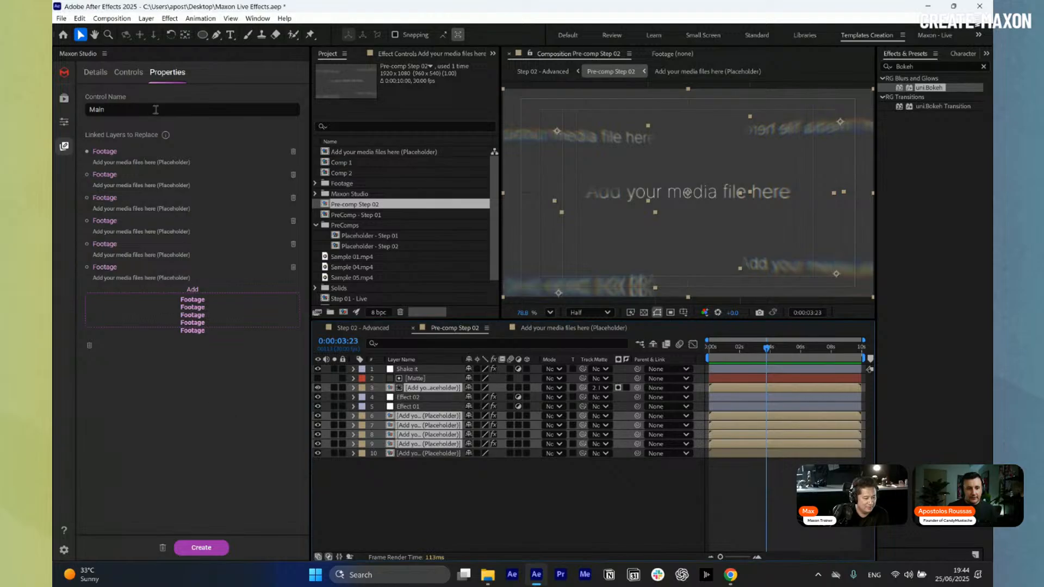
pyautogui.click(137, 77)
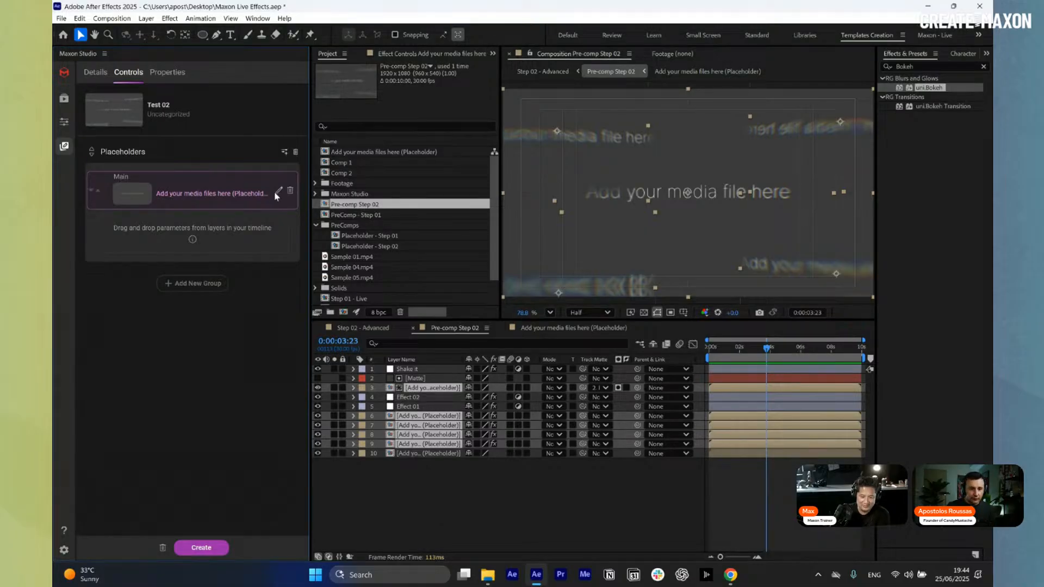
# Remove every linked footage layer from the Main control and deselect the timeline layers
pyautogui.click(278, 194)
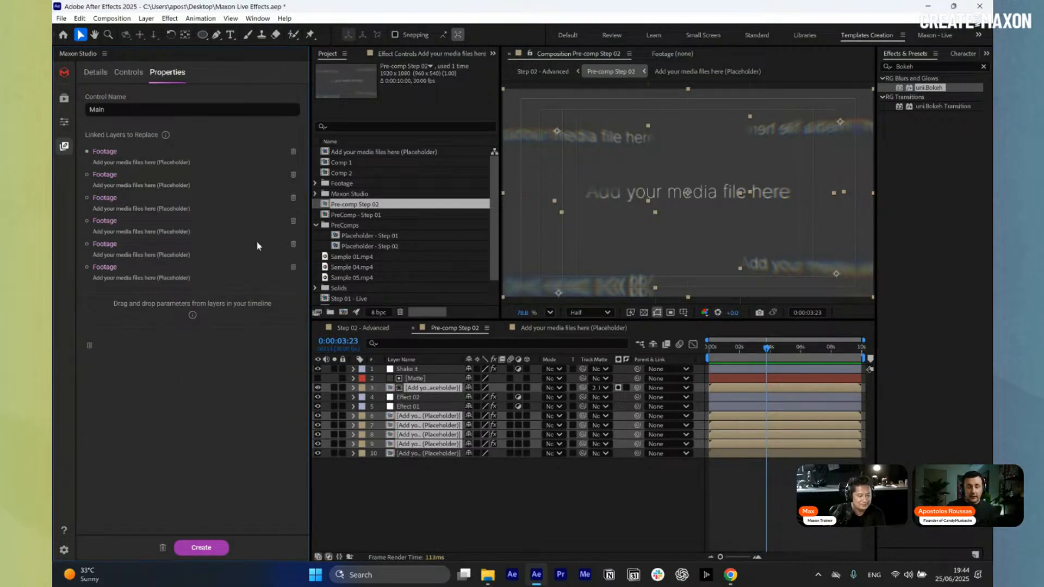
pyautogui.click(293, 267)
pyautogui.click(293, 243)
pyautogui.click(293, 221)
pyautogui.click(293, 198)
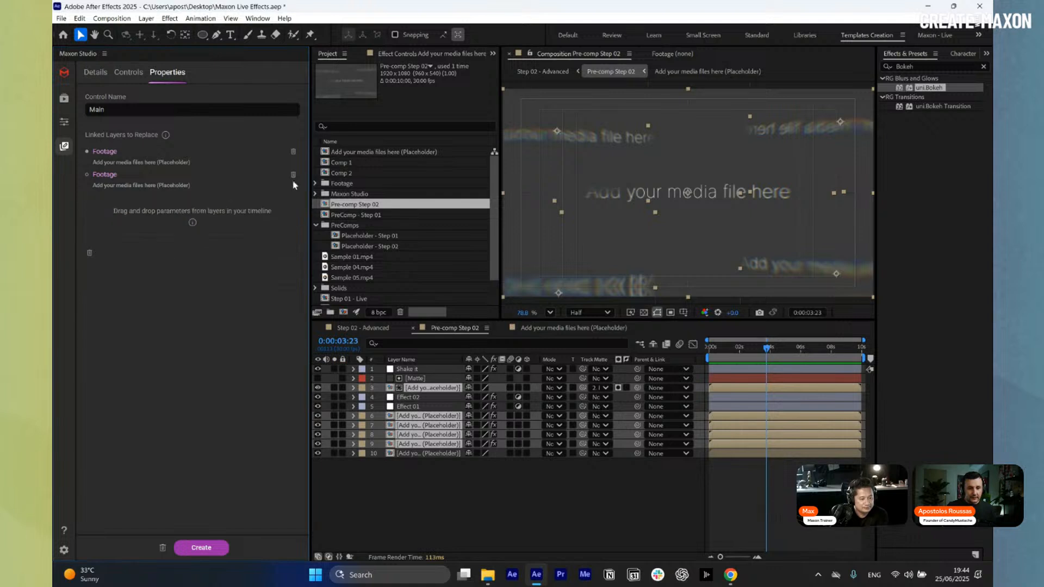
pyautogui.click(293, 175)
pyautogui.click(293, 153)
pyautogui.click(528, 533)
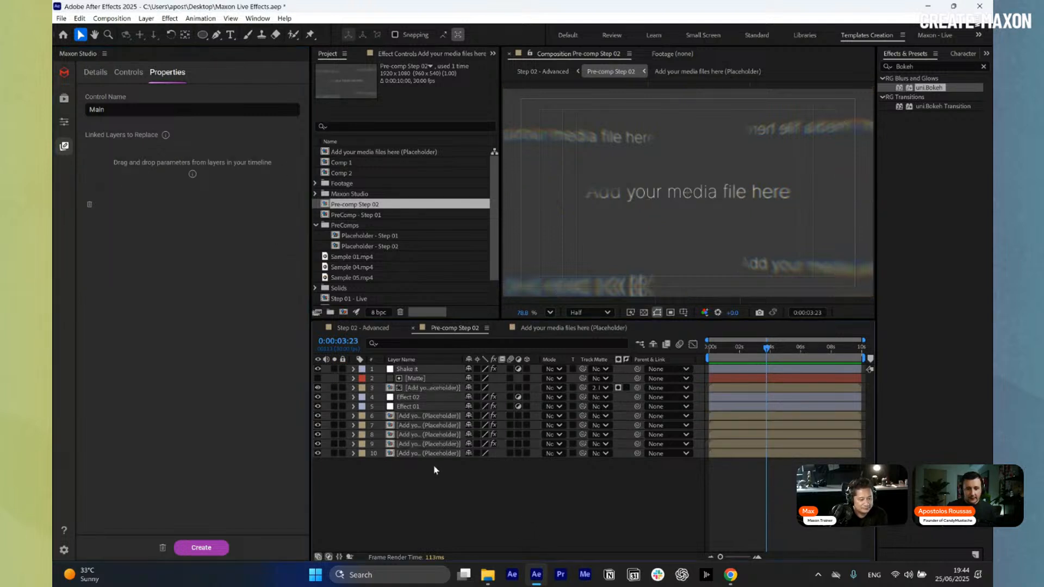
# Link only the matted placeholder layer 3 to the Main control and return to the capsule's controls list
pyautogui.click(429, 456)
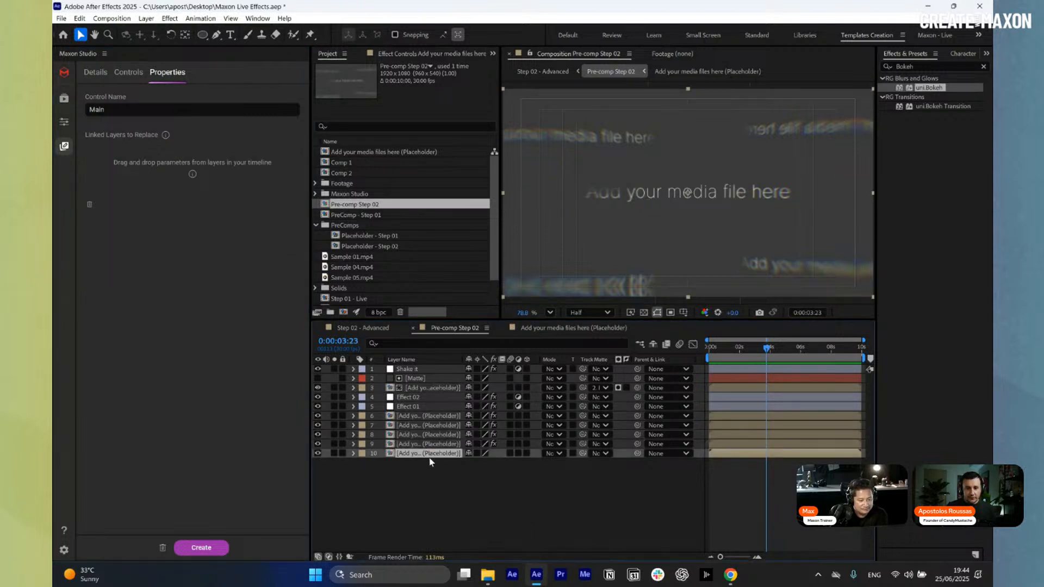
pyautogui.click(445, 389)
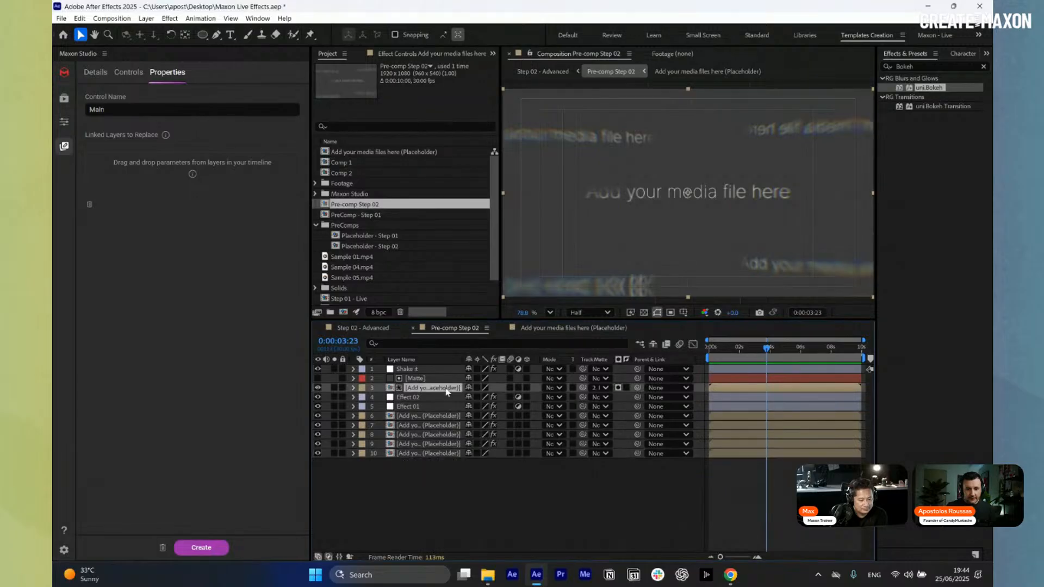
pyautogui.moveTo(160, 224); pyautogui.dragTo(191, 169)
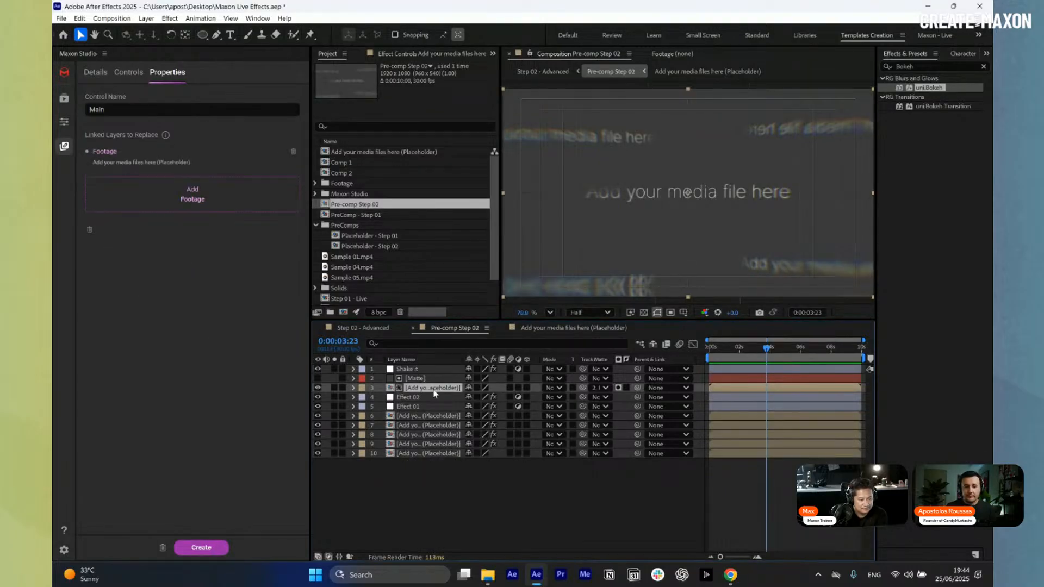
pyautogui.click(127, 72)
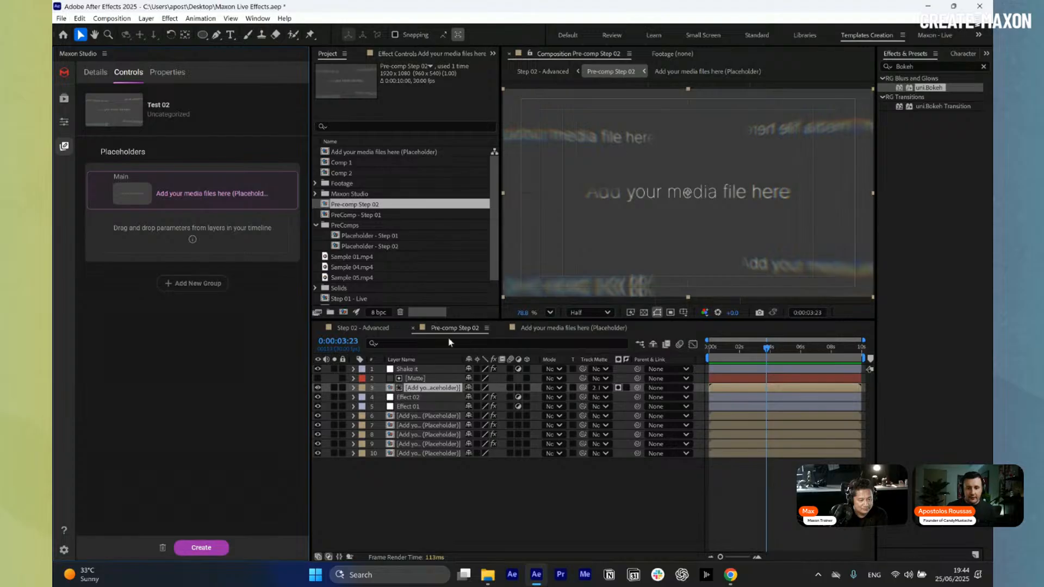
# Add placeholder layer 9 as a second control in the Placeholders group and name it "Top"
pyautogui.click(445, 425)
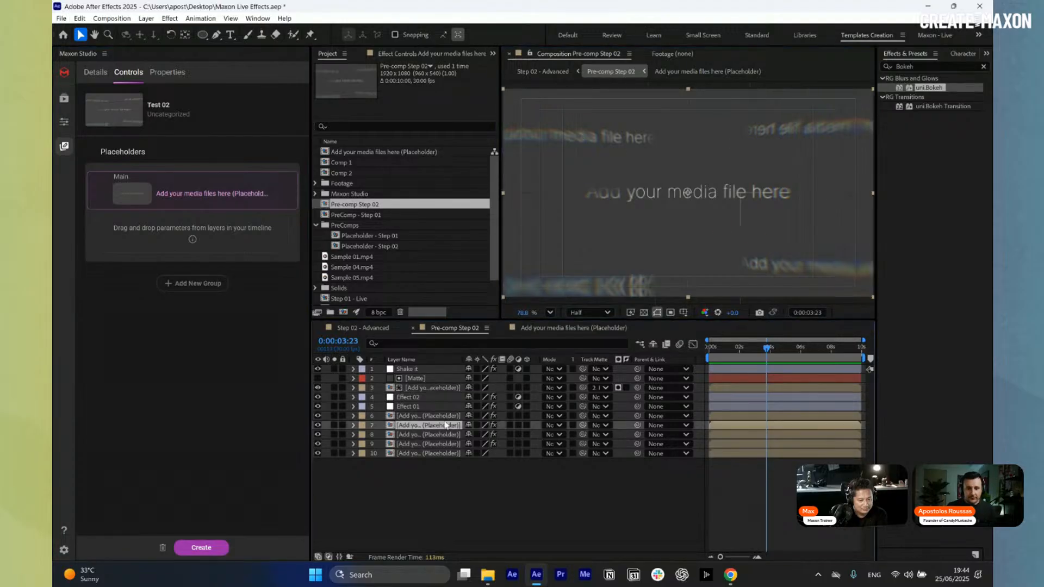
pyautogui.click(434, 434)
pyautogui.click(431, 444)
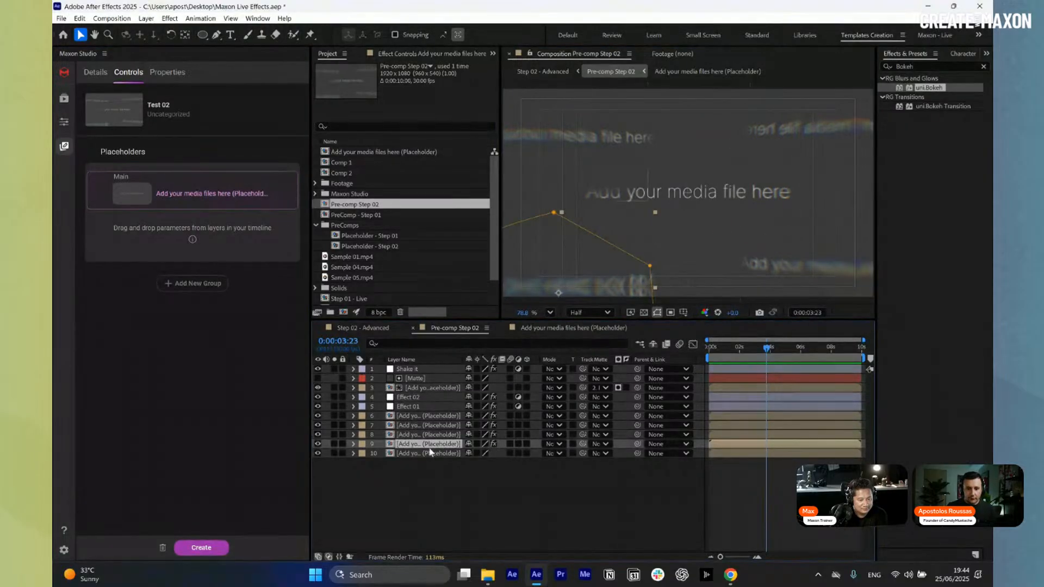
pyautogui.moveTo(427, 445); pyautogui.dragTo(162, 237)
pyautogui.click(281, 233)
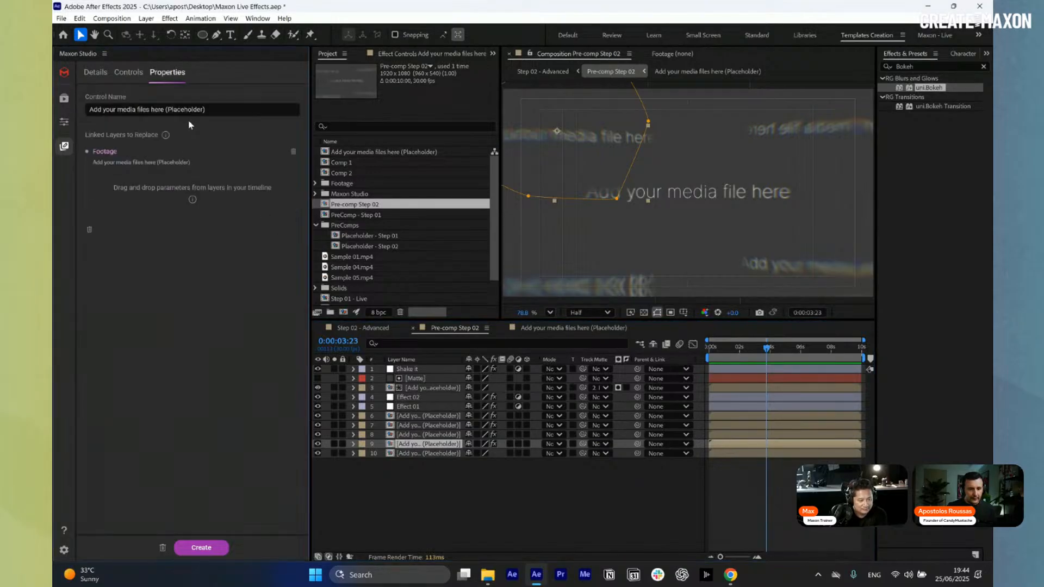
pyautogui.moveTo(214, 112); pyautogui.dragTo(55, 112)
pyautogui.write('Top')
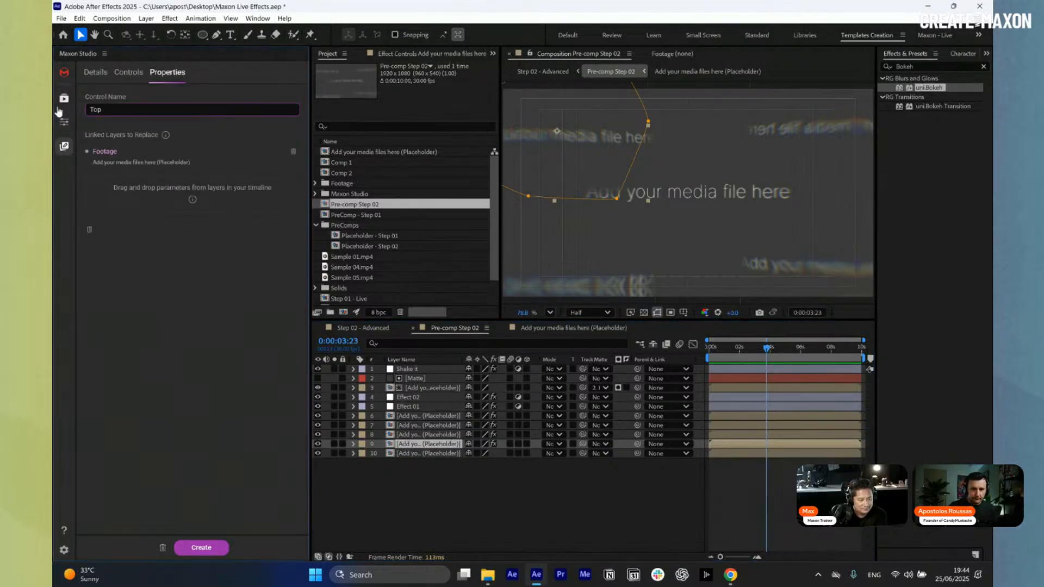
# Link placeholder layer 6 to the Top control as well and return to the controls list
pyautogui.click(793, 123)
pyautogui.click(421, 416)
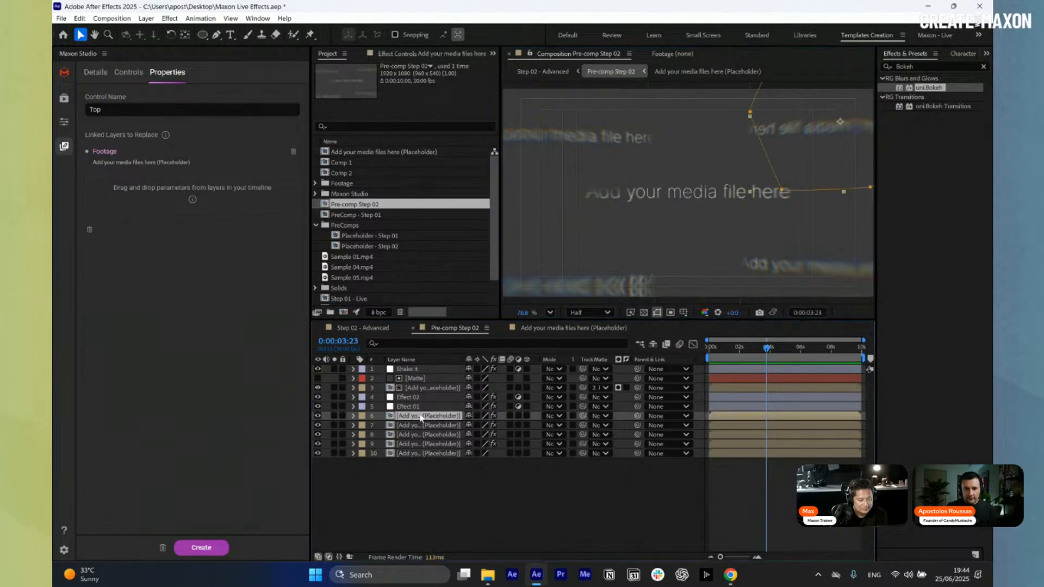
pyautogui.moveTo(422, 422); pyautogui.dragTo(170, 205)
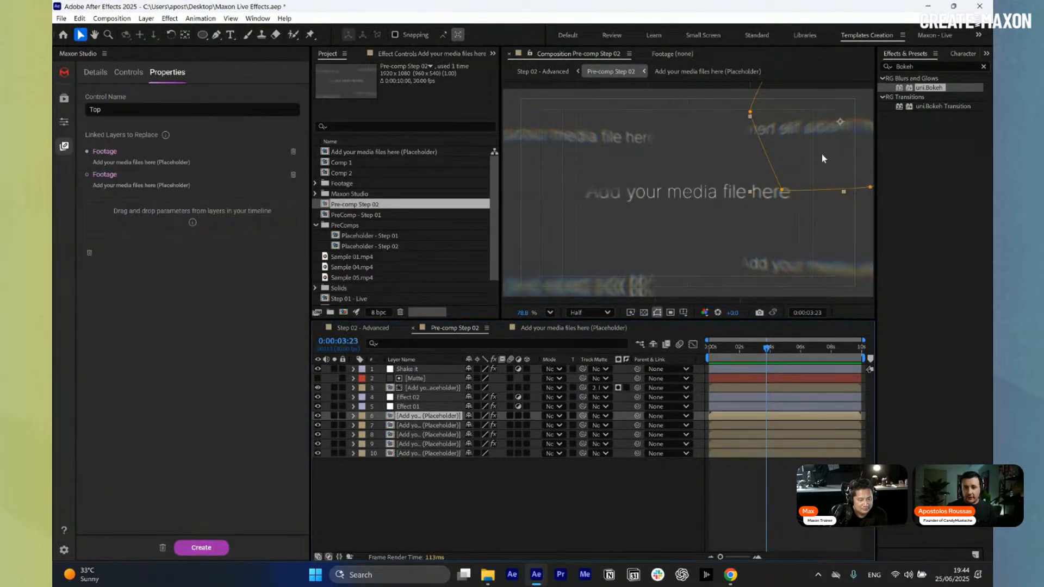
pyautogui.click(138, 72)
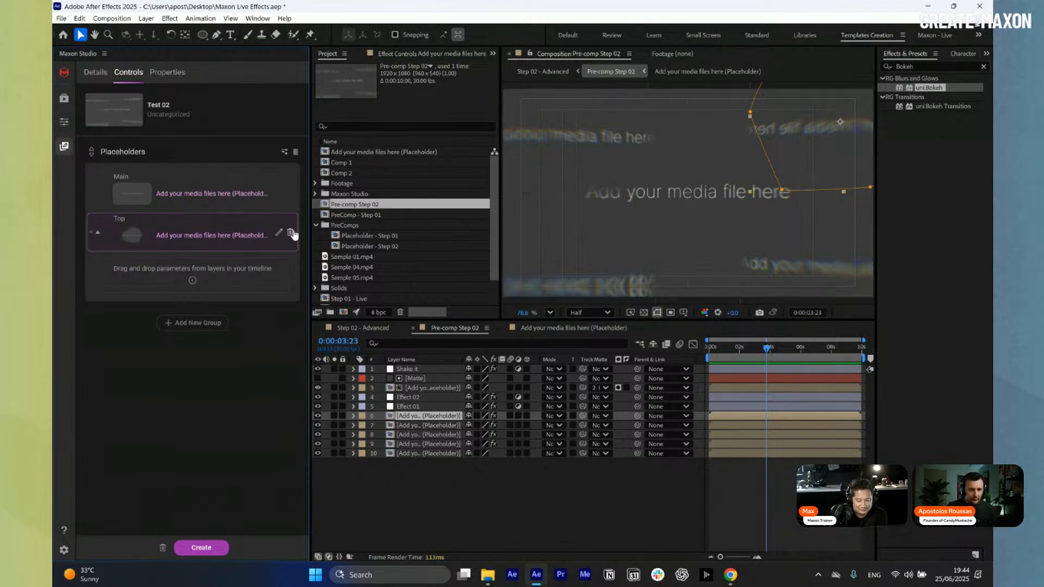
# Delete the Top control and unlink the footage layer from the Main control
pyautogui.click(290, 235)
pyautogui.click(279, 191)
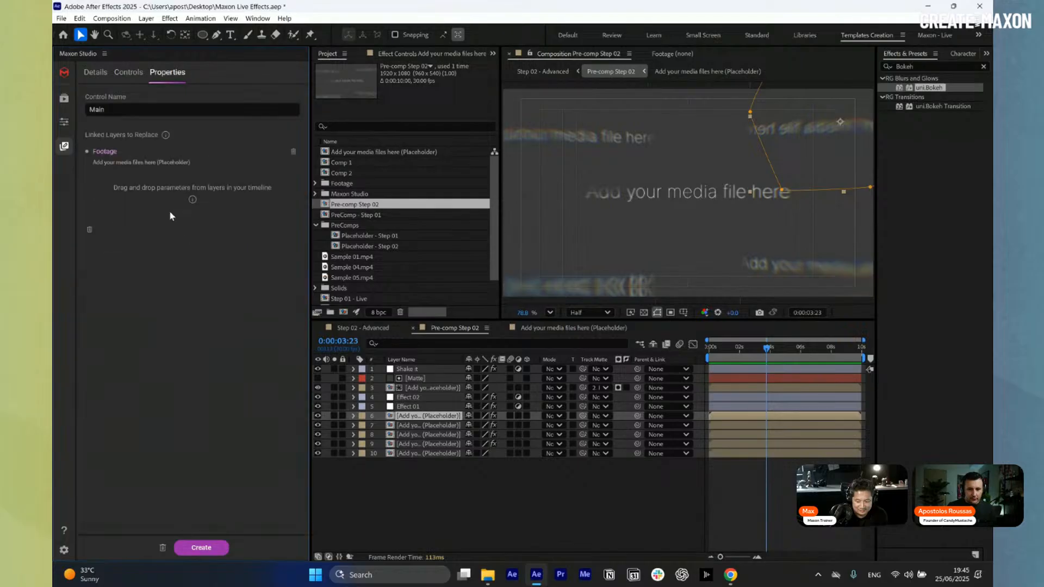
pyautogui.click(293, 152)
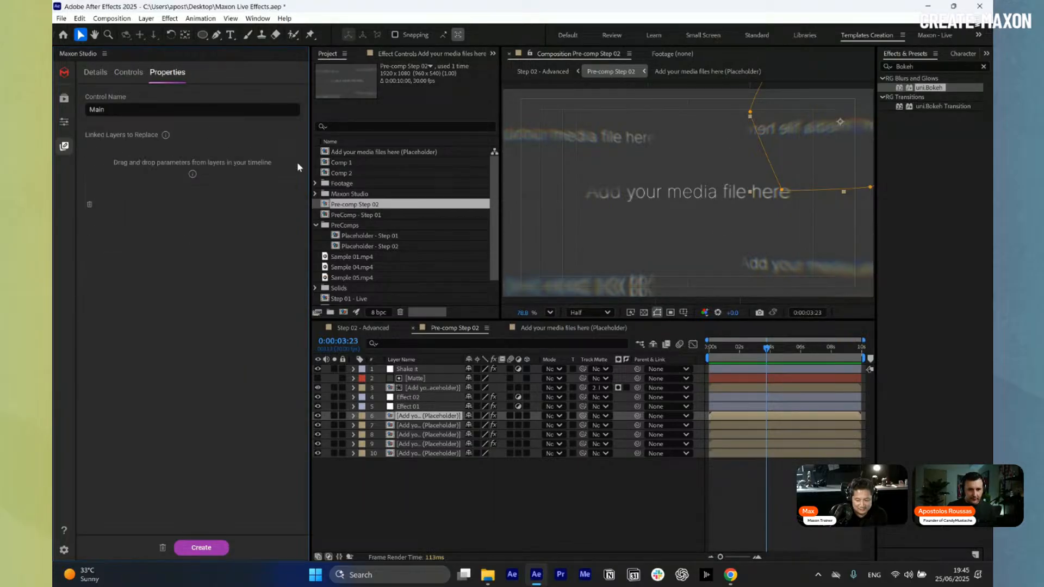
# Link all six placeholder layers, 3 and 6 through 10, to the Main control and return to the controls list
pyautogui.click(429, 387)
pyautogui.keyDown('ctrl'); pyautogui.click(427, 416); pyautogui.keyUp('ctrl')
pyautogui.keyDown('ctrl'); pyautogui.click(423, 425); pyautogui.keyUp('ctrl')
pyautogui.keyDown('ctrl'); pyautogui.click(424, 435); pyautogui.keyUp('ctrl')
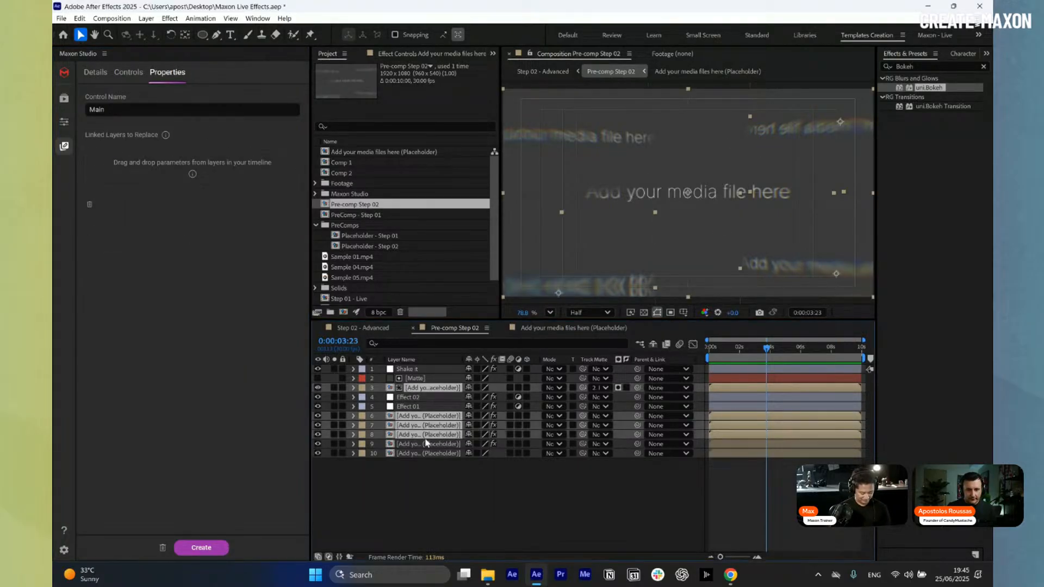
pyautogui.keyDown('ctrl'); pyautogui.click(423, 444); pyautogui.keyUp('ctrl')
pyautogui.keyDown('ctrl'); pyautogui.click(422, 453); pyautogui.keyUp('ctrl')
pyautogui.moveTo(422, 453); pyautogui.dragTo(149, 166)
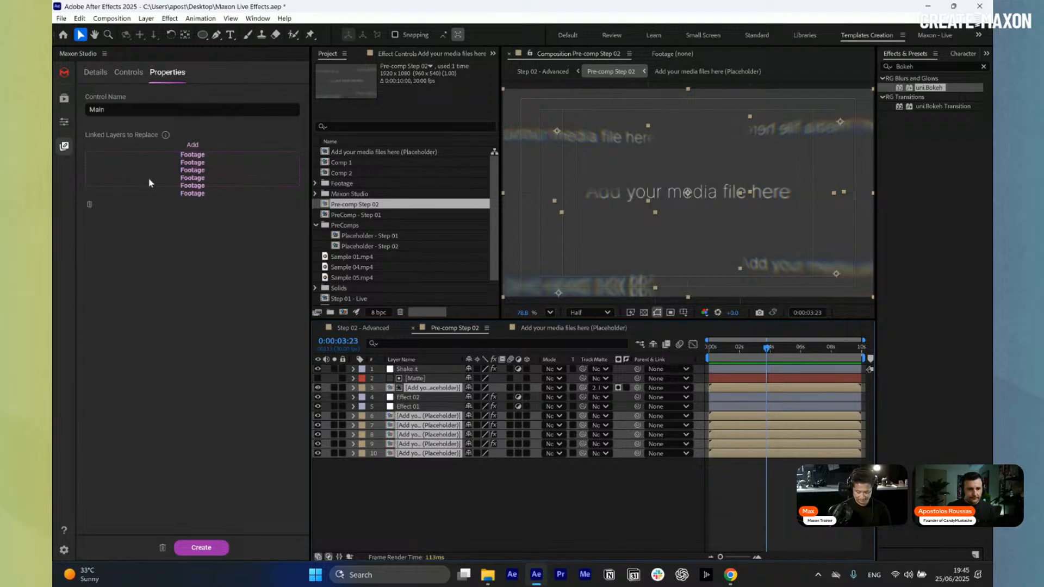
pyautogui.click(126, 76)
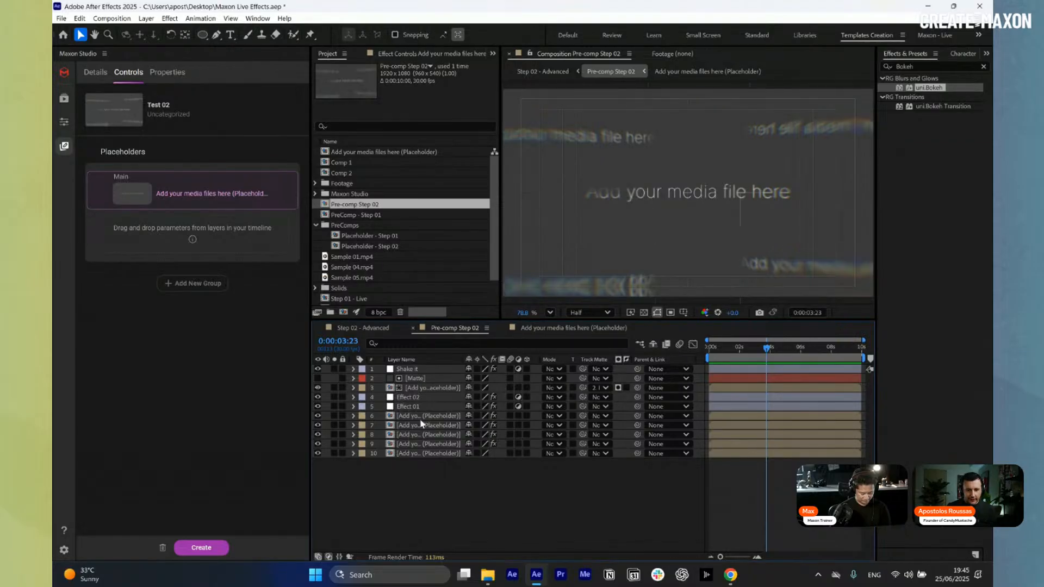
# Open the "Add your media files here (Placeholder)" composition and place Sample 06.mp4 from the Footage folder as its uppermost layer
pyautogui.doubleClick(435, 387)
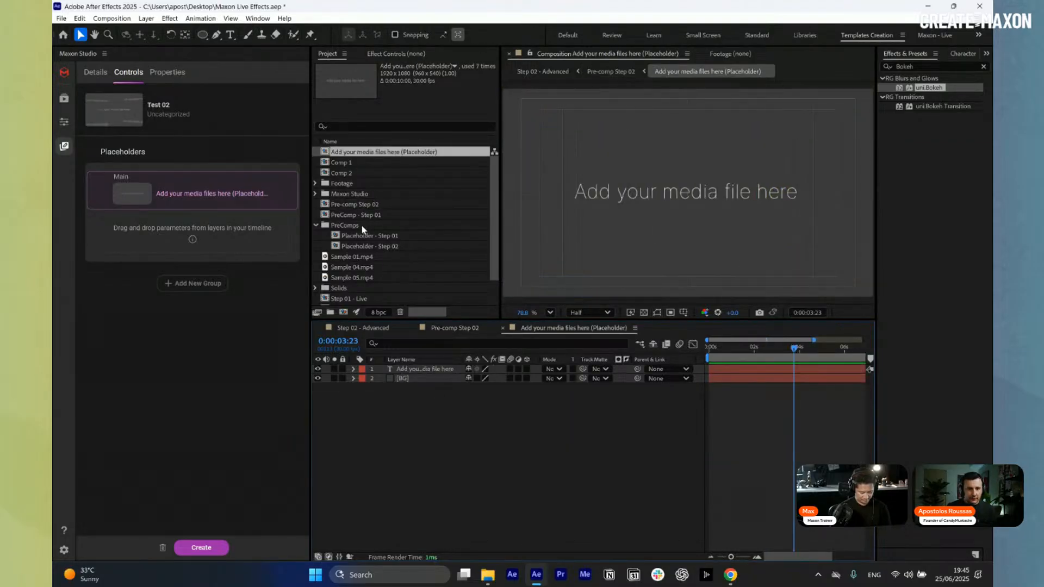
pyautogui.click(349, 258)
pyautogui.click(356, 267)
pyautogui.click(366, 278)
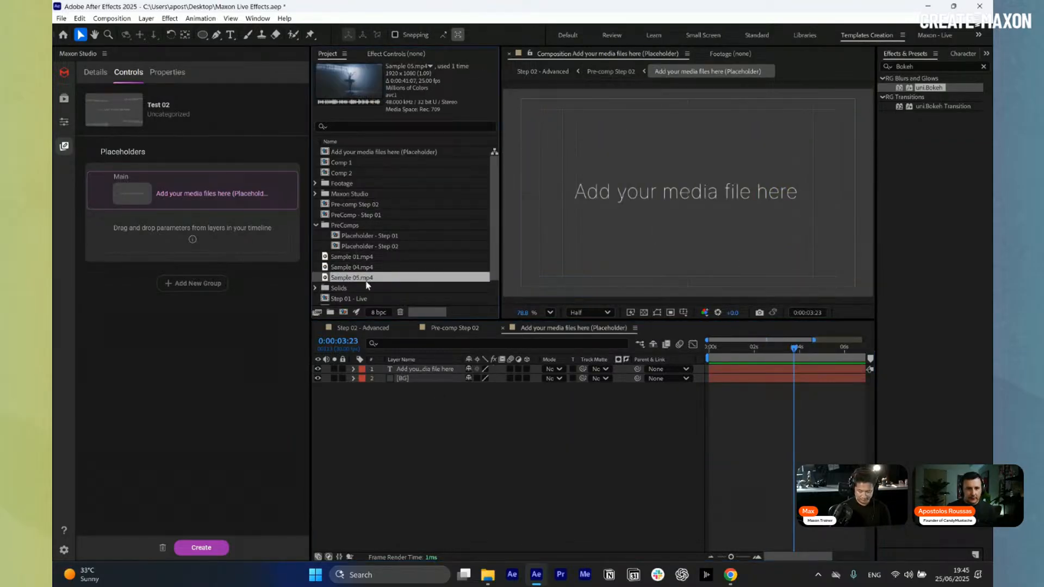
pyautogui.scroll(-2, 367, 284)
pyautogui.click(488, 575)
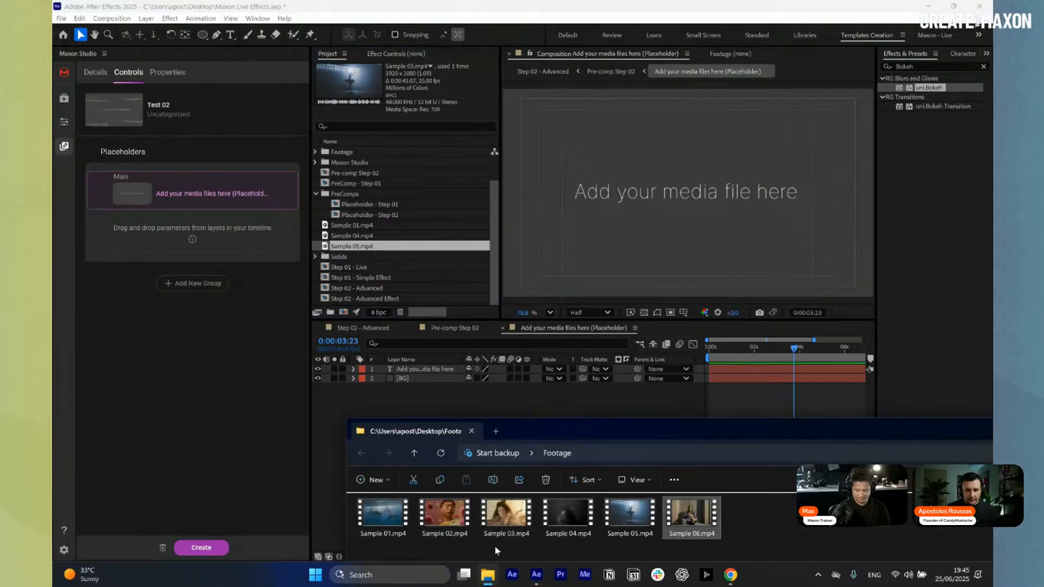
pyautogui.moveTo(499, 539); pyautogui.dragTo(418, 396)
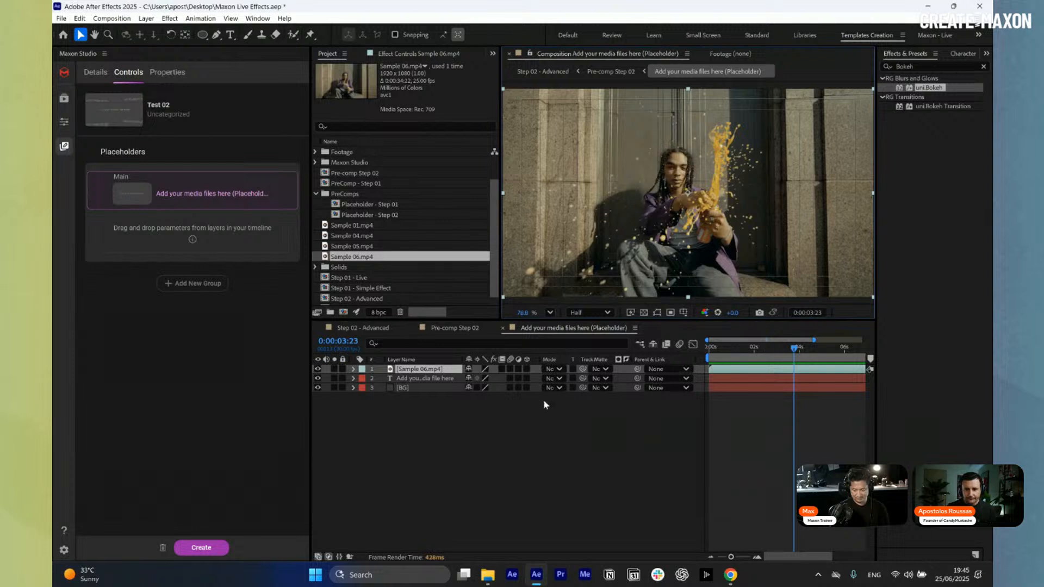
# Return to the Pre-comp Step 02 composition and check the effect with the footage at 0:00:02:18
pyautogui.click(435, 330)
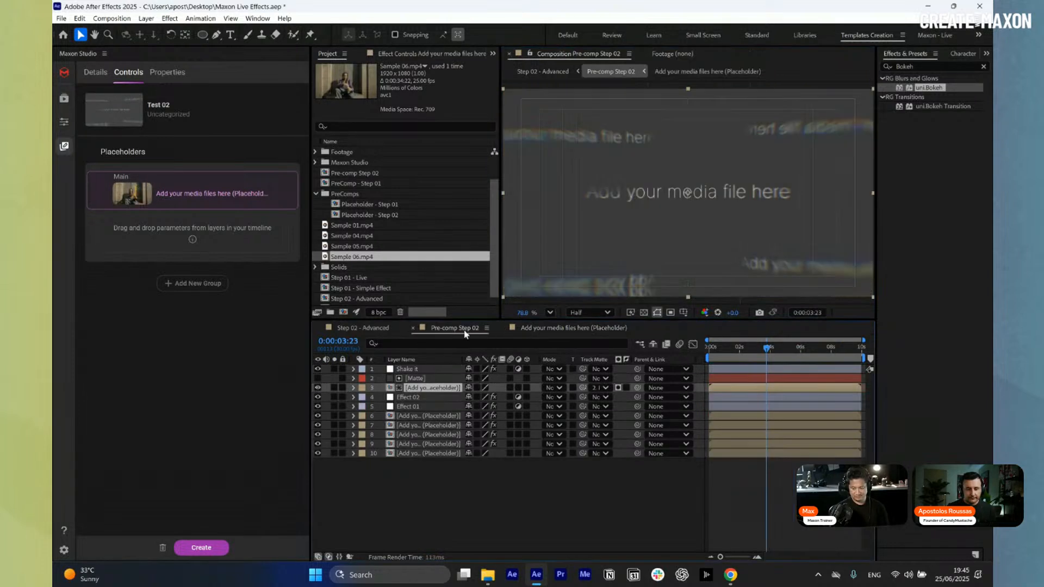
pyautogui.moveTo(767, 359); pyautogui.dragTo(749, 373)
pyautogui.click(551, 525)
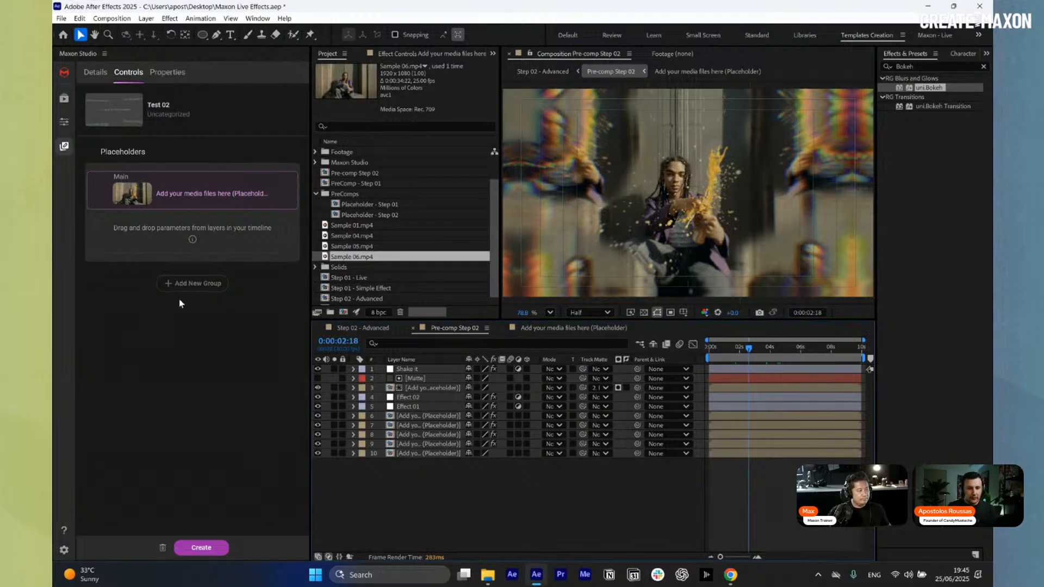
# Add a new control group to Test 02 and name it Focus
pyautogui.click(187, 284)
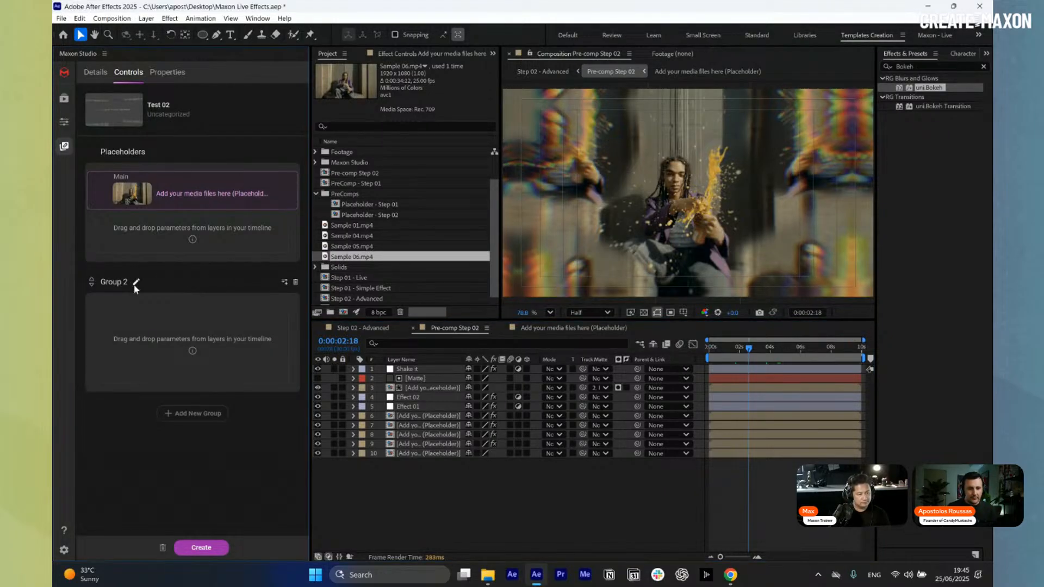
pyautogui.click(135, 283)
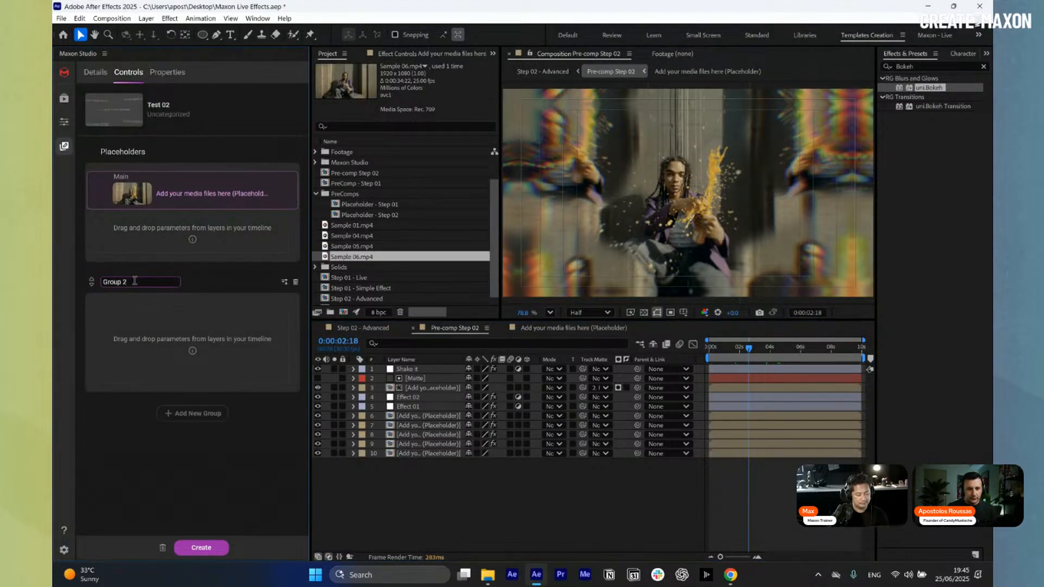
pyautogui.hotkey('ctrl', 'a')
pyautogui.write('F')
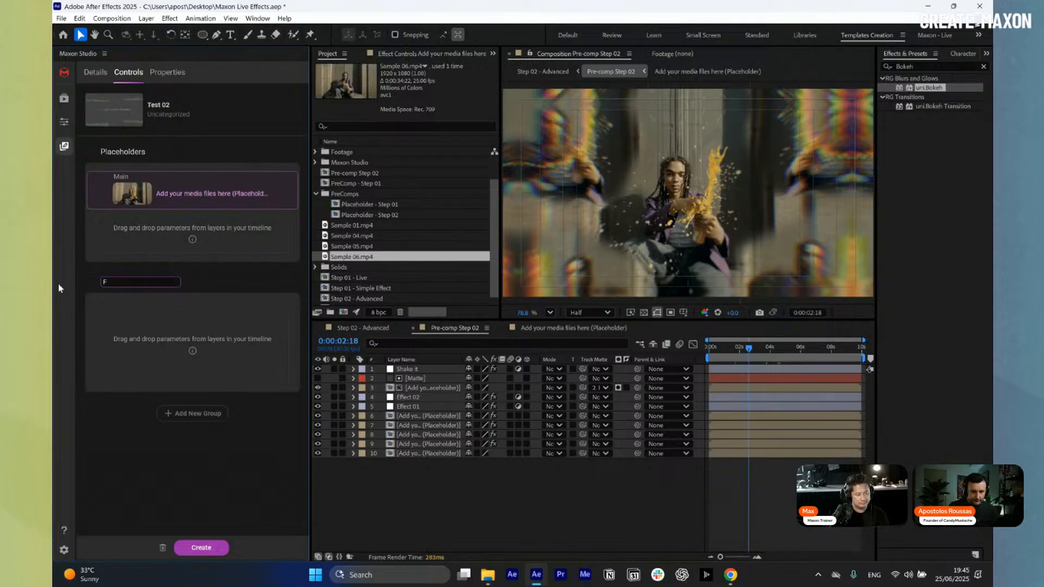
pyautogui.write('ocus')
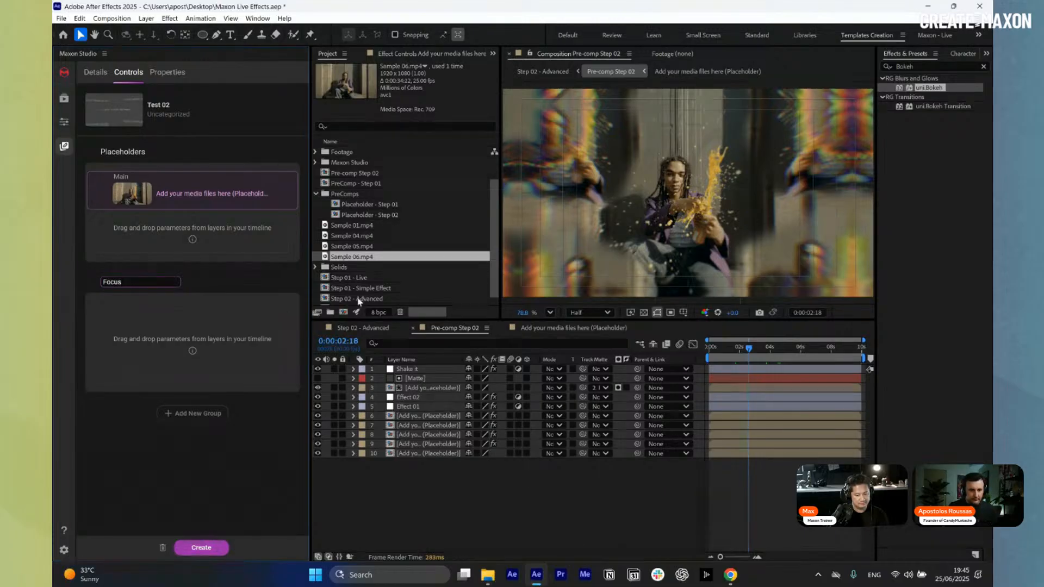
pyautogui.click(530, 500)
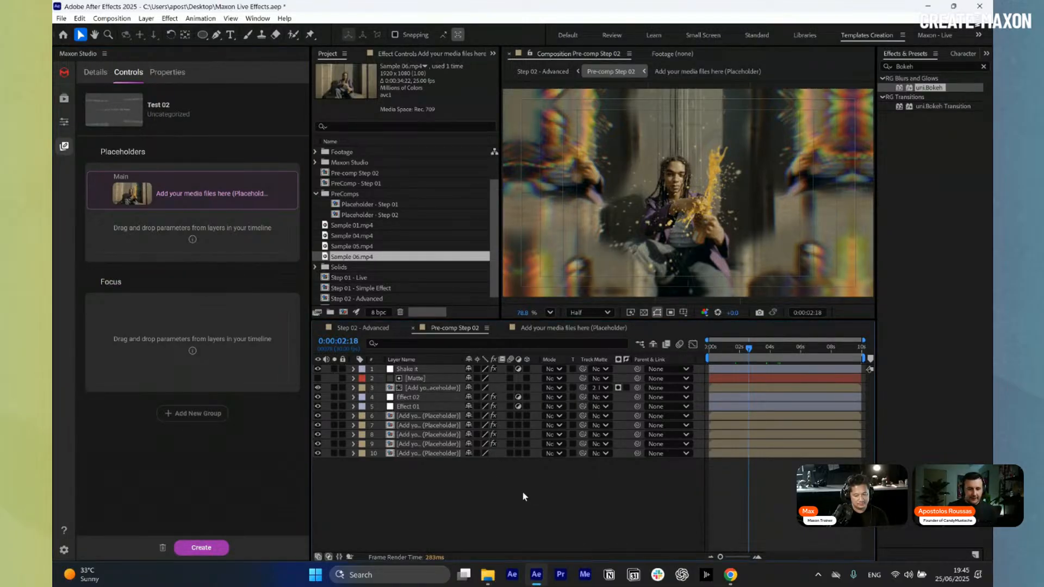
# Add the uni.Bokeh Focus Position parameter of the Effect 02 layer to the Focus group as a control
pyautogui.click(418, 401)
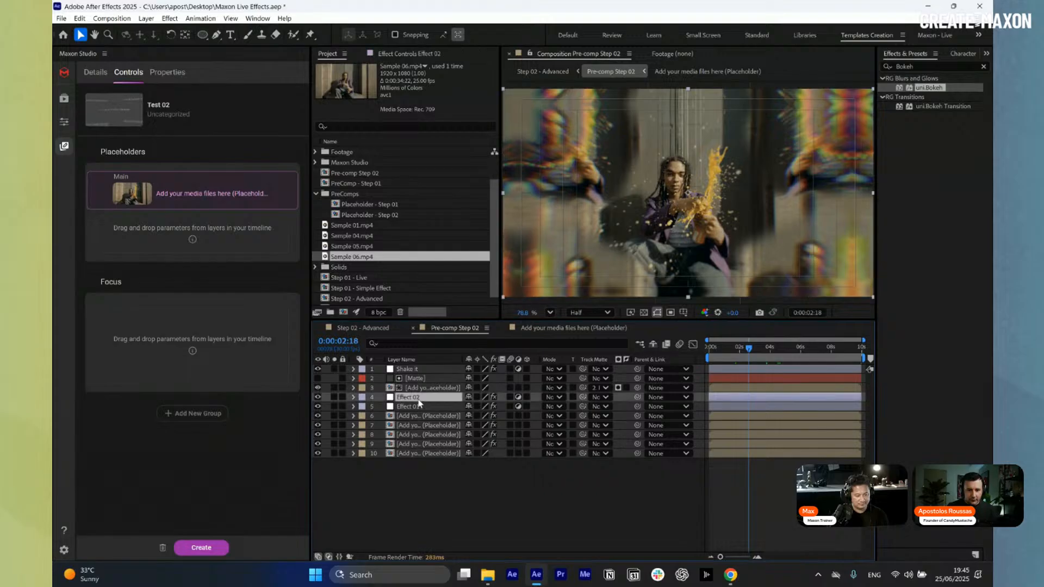
pyautogui.click(353, 398)
pyautogui.click(363, 407)
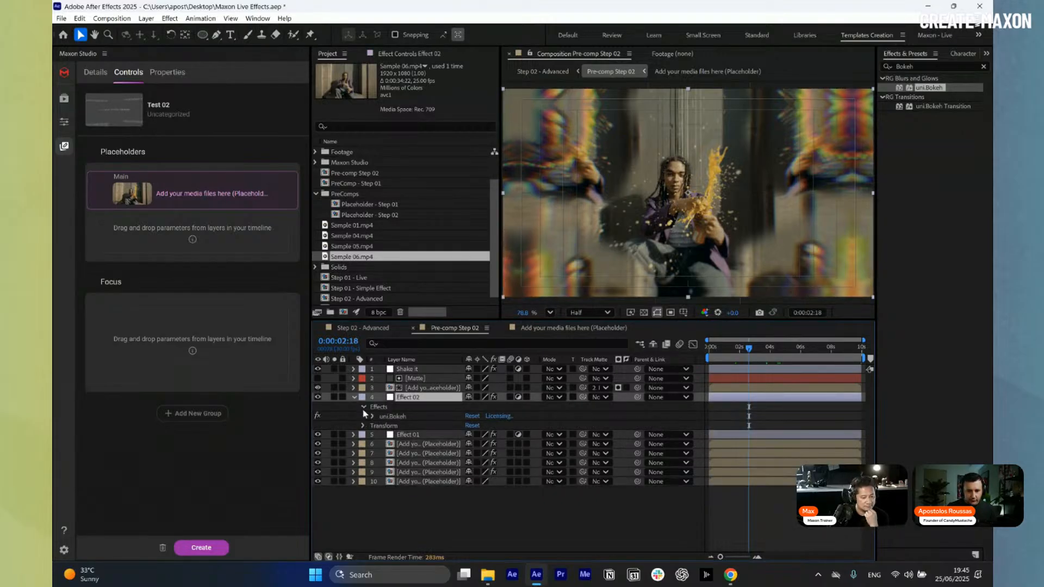
pyautogui.click(372, 415)
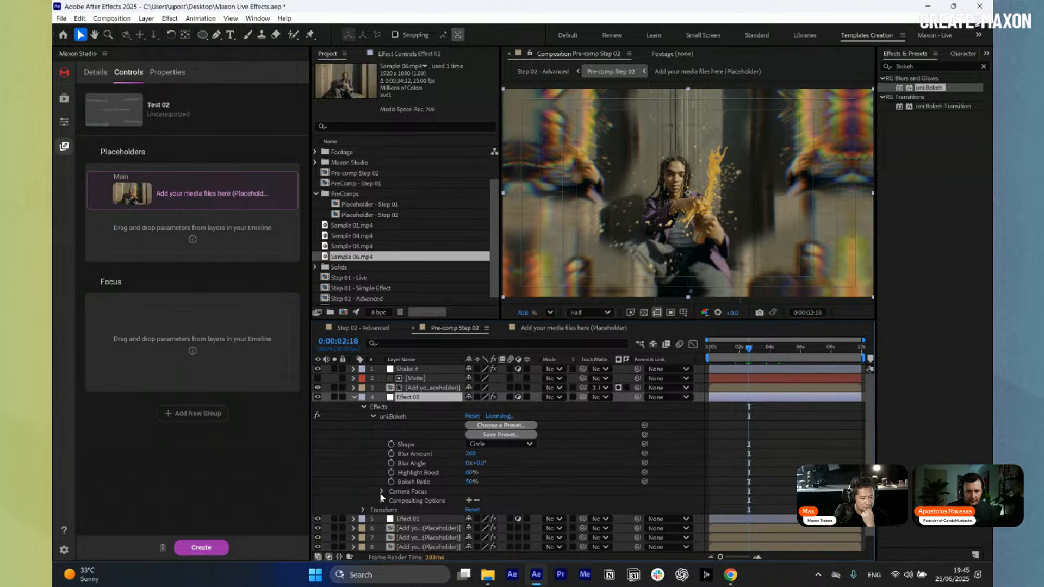
pyautogui.scroll(-1, 383, 497)
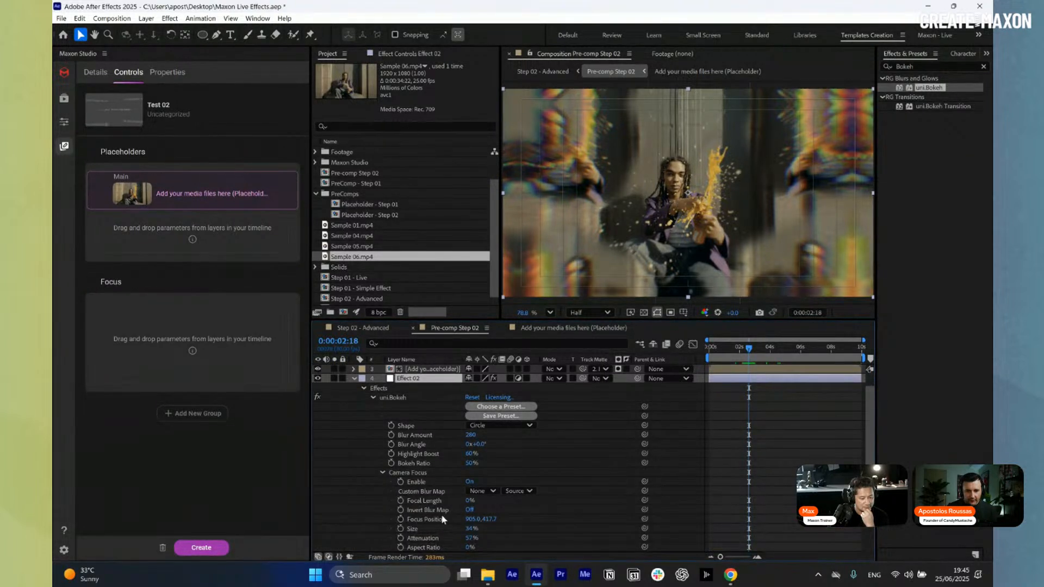
pyautogui.moveTo(441, 517); pyautogui.dragTo(187, 337)
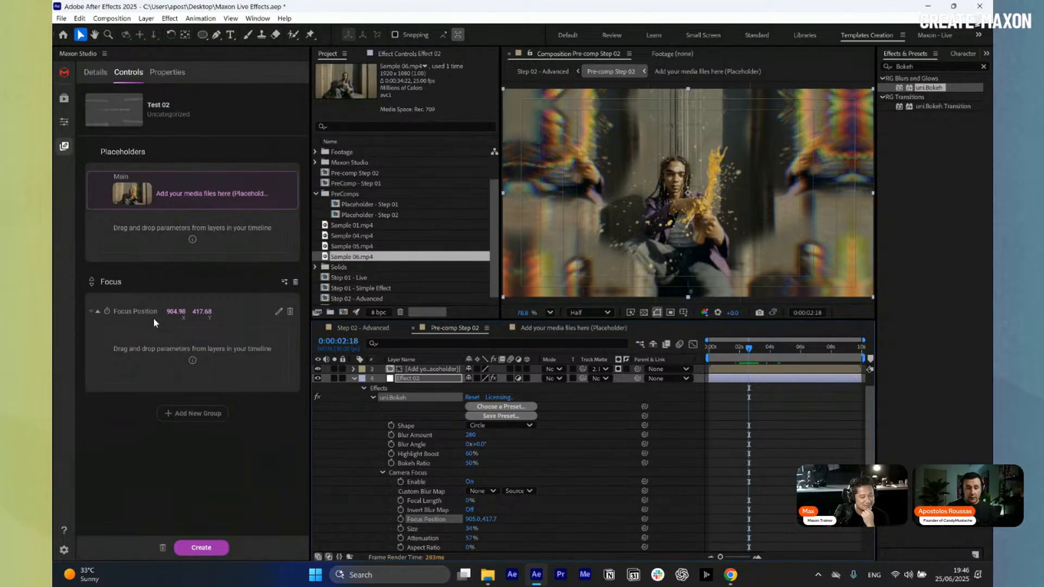
pyautogui.click(354, 379)
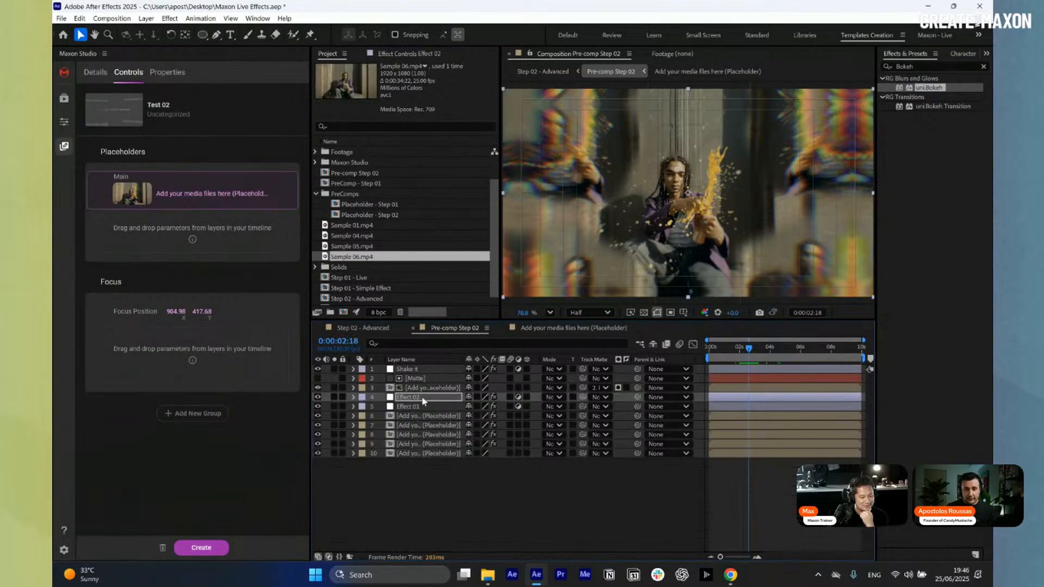
# Check the uni.Chromatic Aberration settings on the Effect 01 layer and show the Matte layer's Position property
pyautogui.click(712, 200)
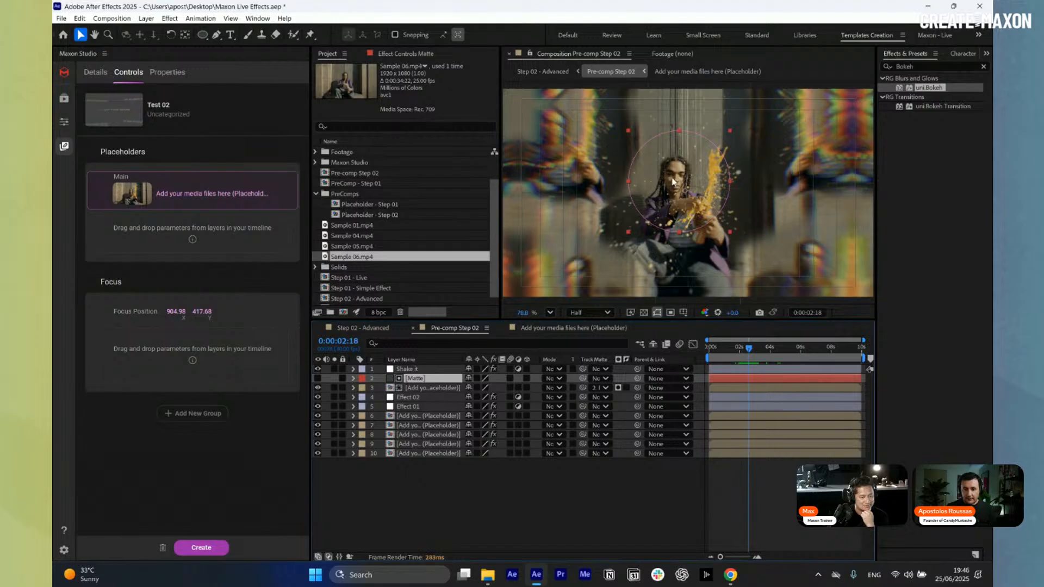
pyautogui.click(425, 406)
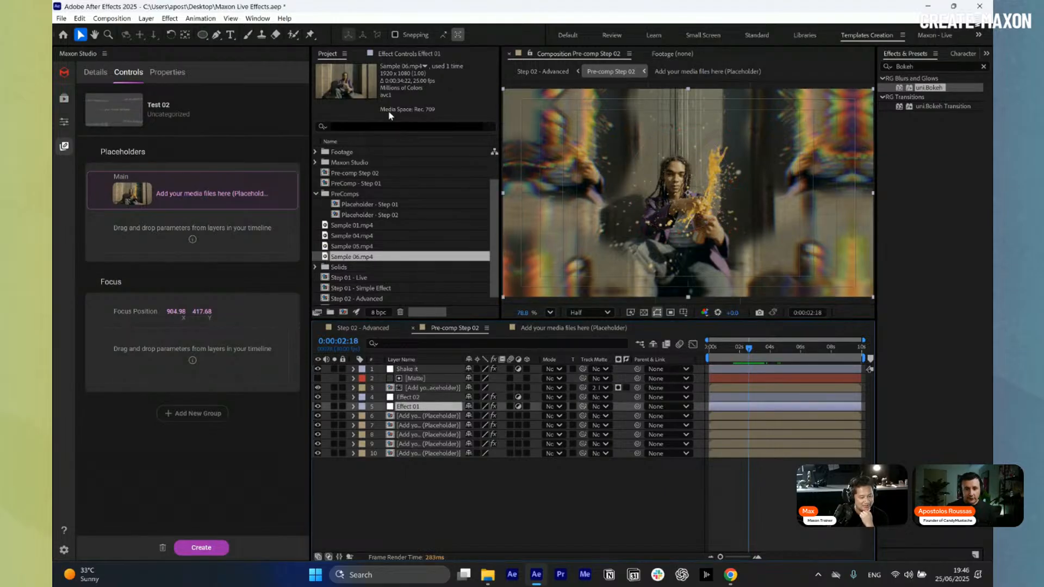
pyautogui.click(393, 55)
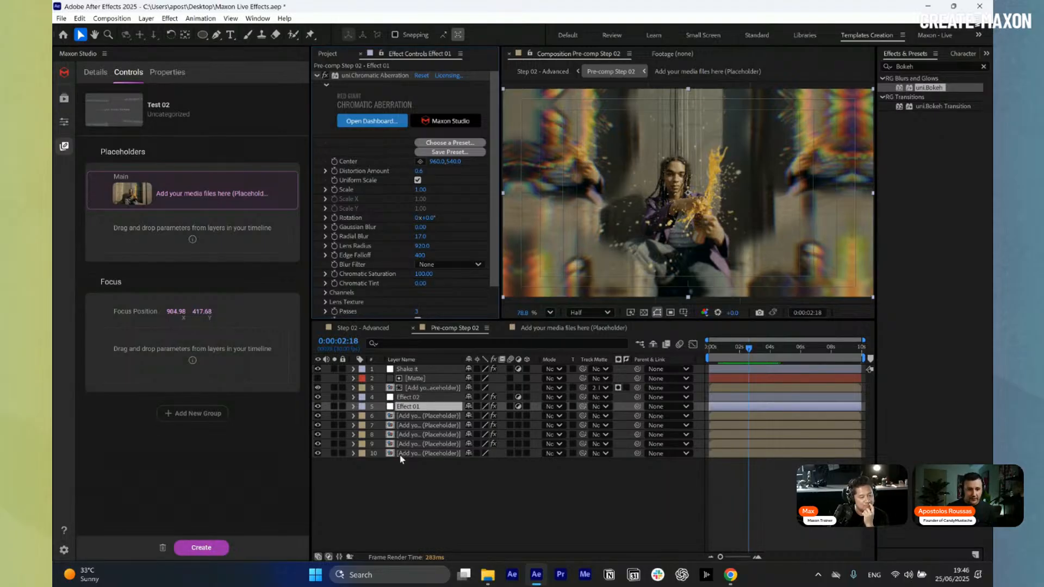
pyautogui.click(418, 379)
pyautogui.press('p')
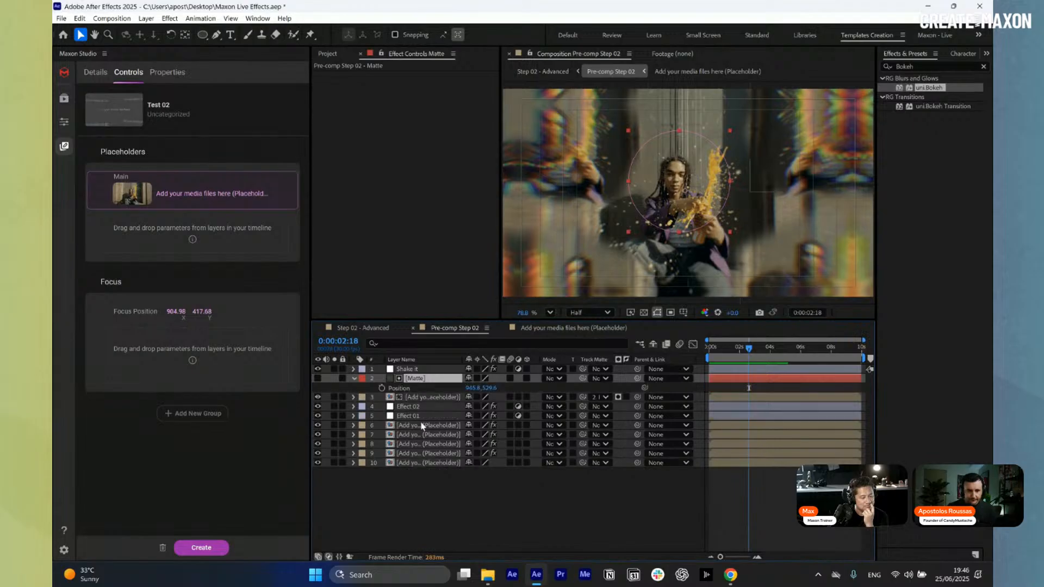
pyautogui.moveTo(399, 388); pyautogui.dragTo(177, 374)
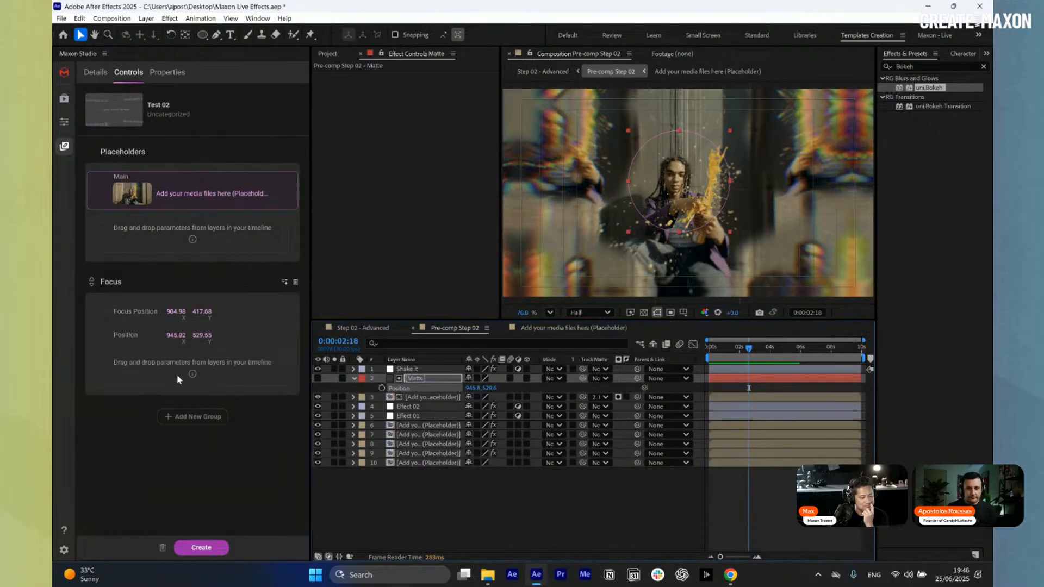
pyautogui.click(421, 408)
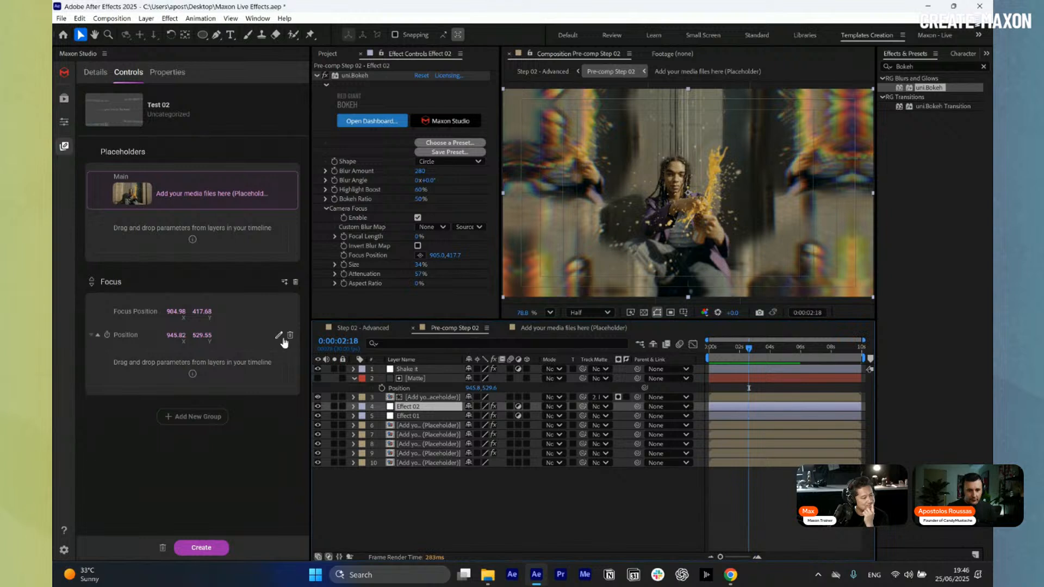
pyautogui.click(284, 340)
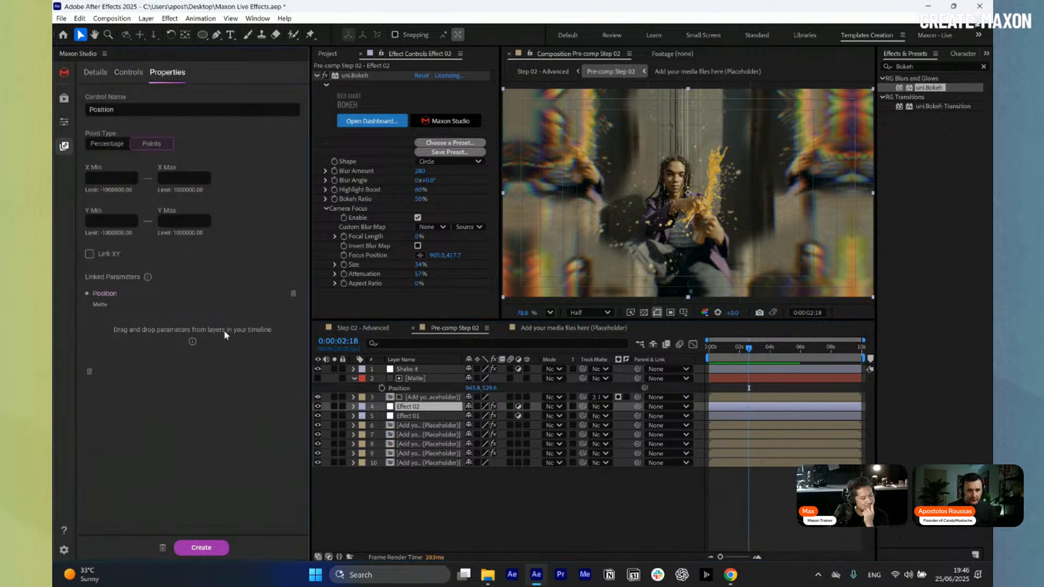
pyautogui.click(128, 76)
pyautogui.click(294, 336)
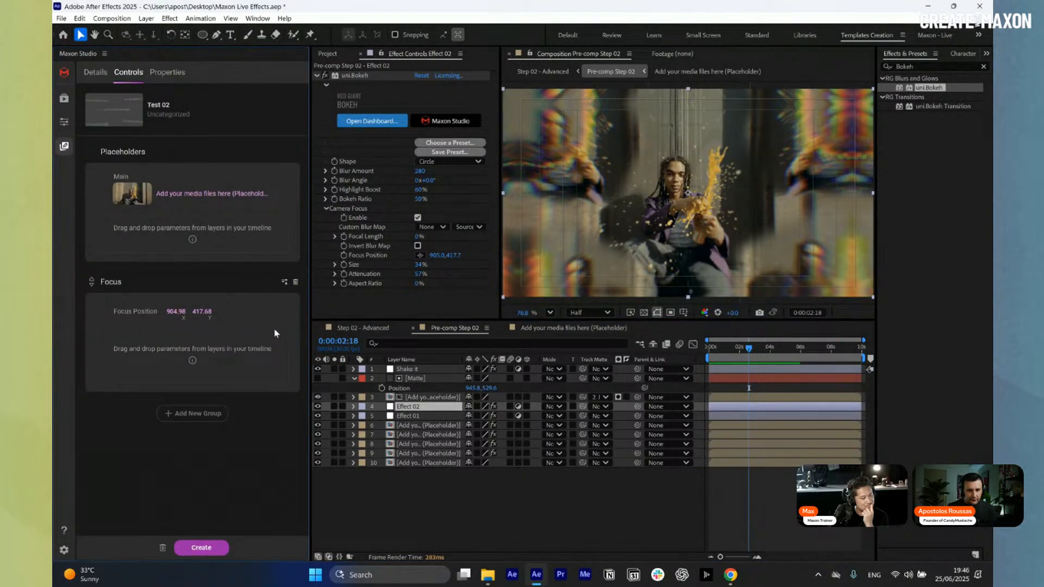
# Link the Matte layer's Position to the Focus Position control and return to the controls list
pyautogui.click(282, 313)
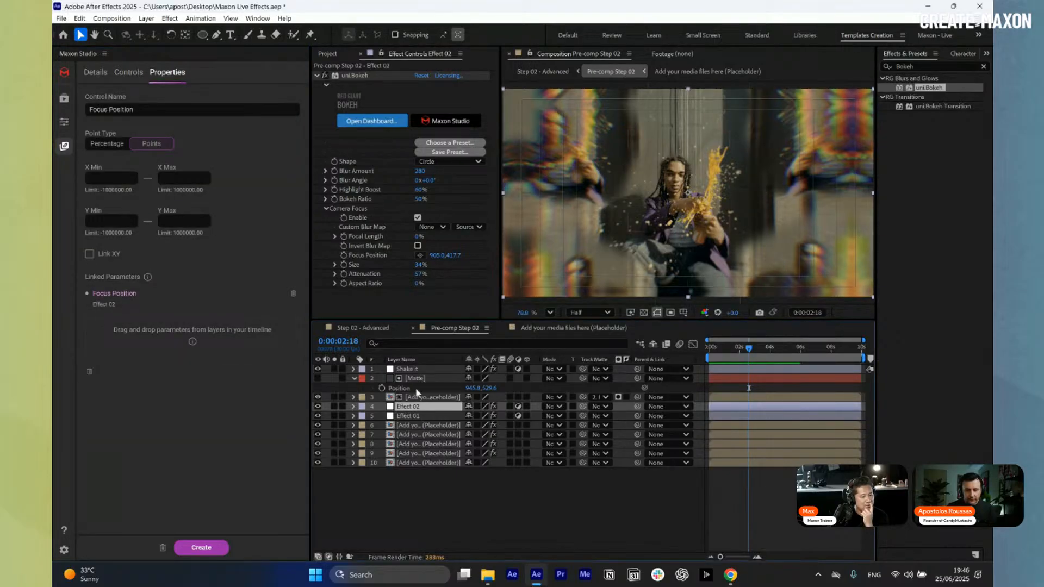
pyautogui.moveTo(400, 388); pyautogui.dragTo(145, 331)
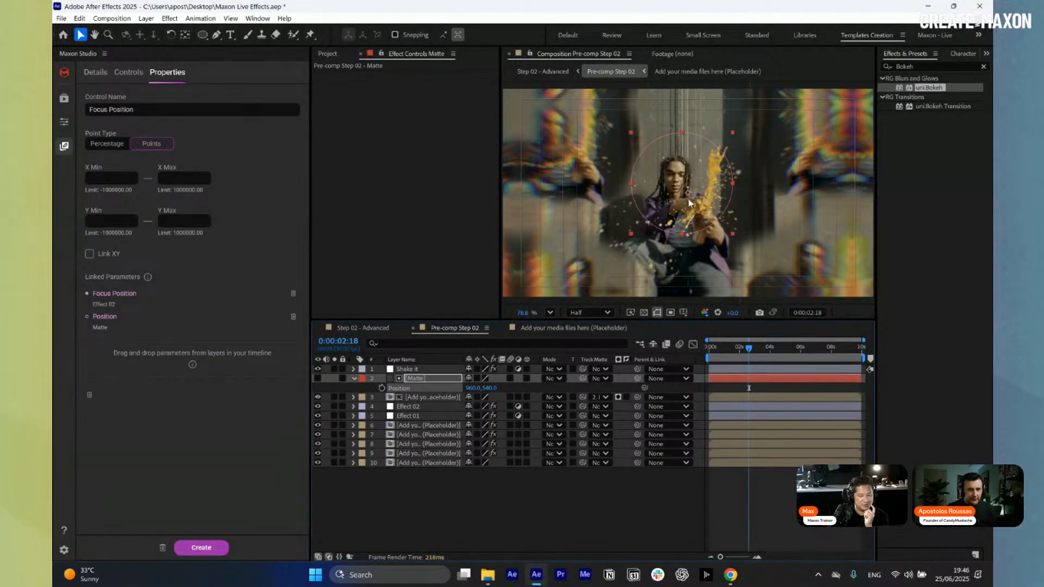
pyautogui.click(137, 78)
# Link the uni.Chromatic Aberration Center of the Effect 01 layer to the Focus Position control and return to the controls list
pyautogui.click(417, 415)
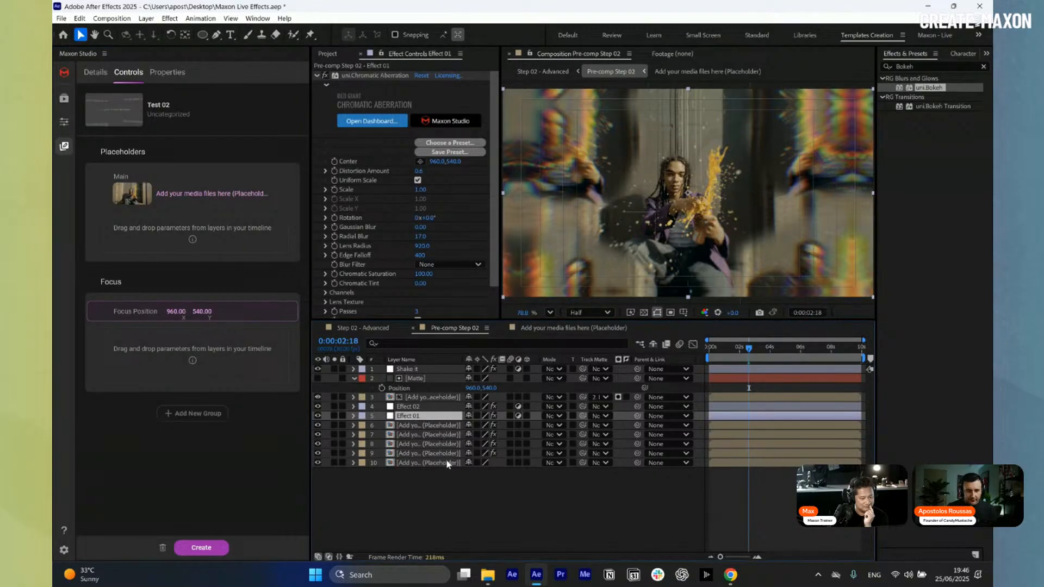
pyautogui.press('u')
pyautogui.press('u')
pyautogui.click(373, 435)
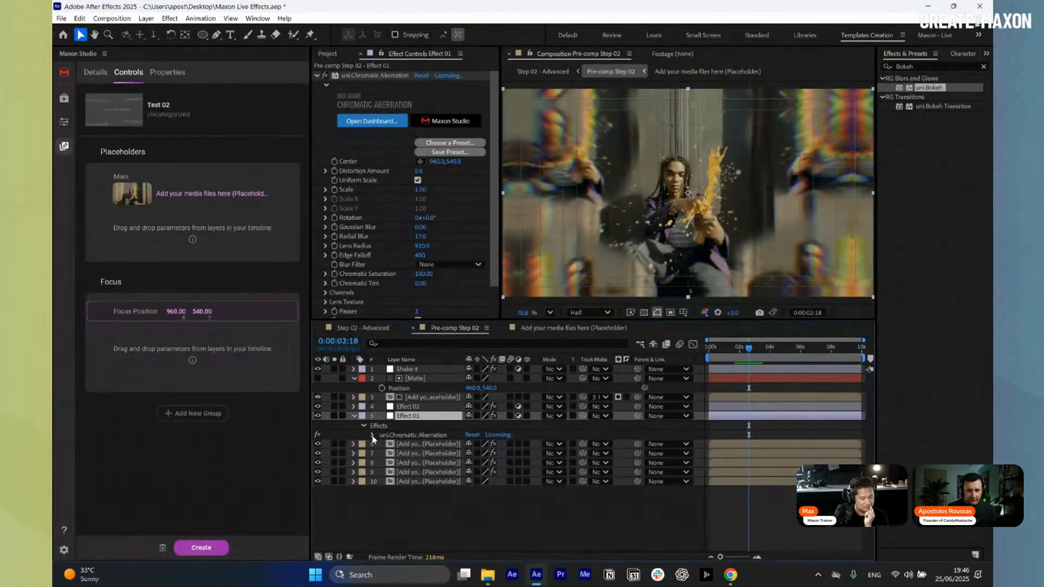
pyautogui.moveTo(411, 468); pyautogui.dragTo(151, 367)
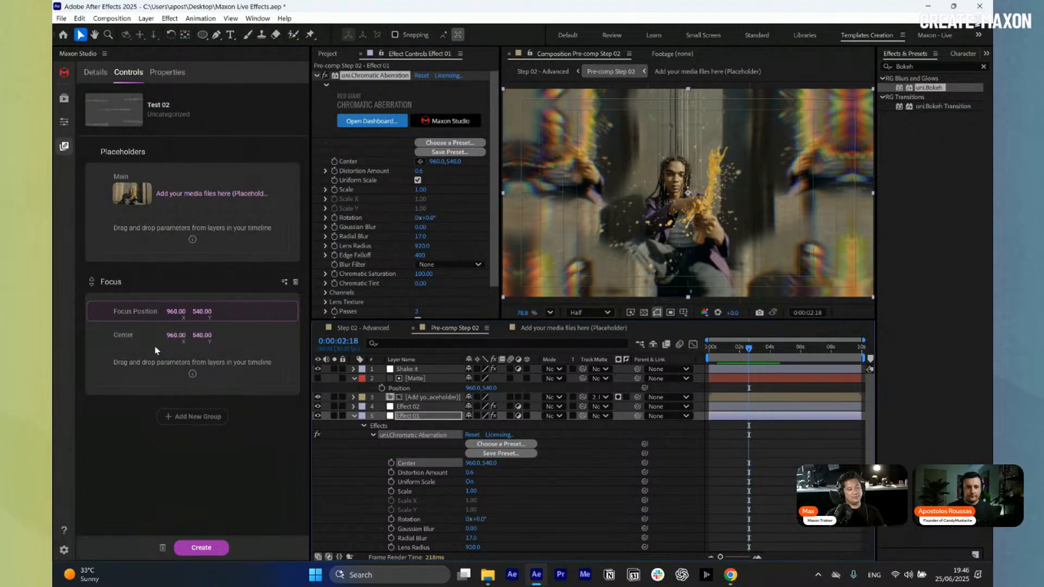
pyautogui.click(282, 335)
pyautogui.click(278, 313)
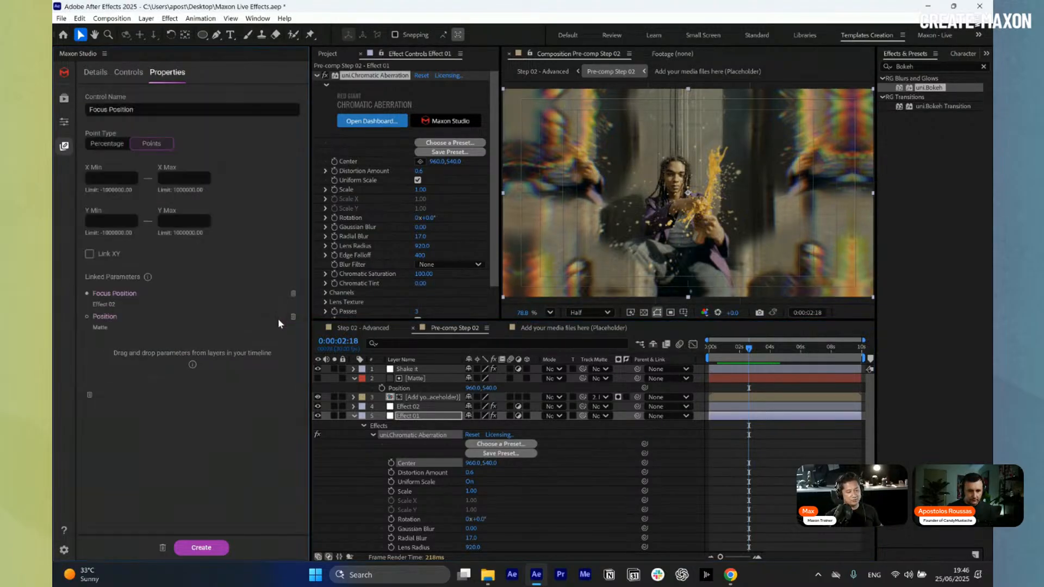
pyautogui.moveTo(138, 357); pyautogui.dragTo(139, 358)
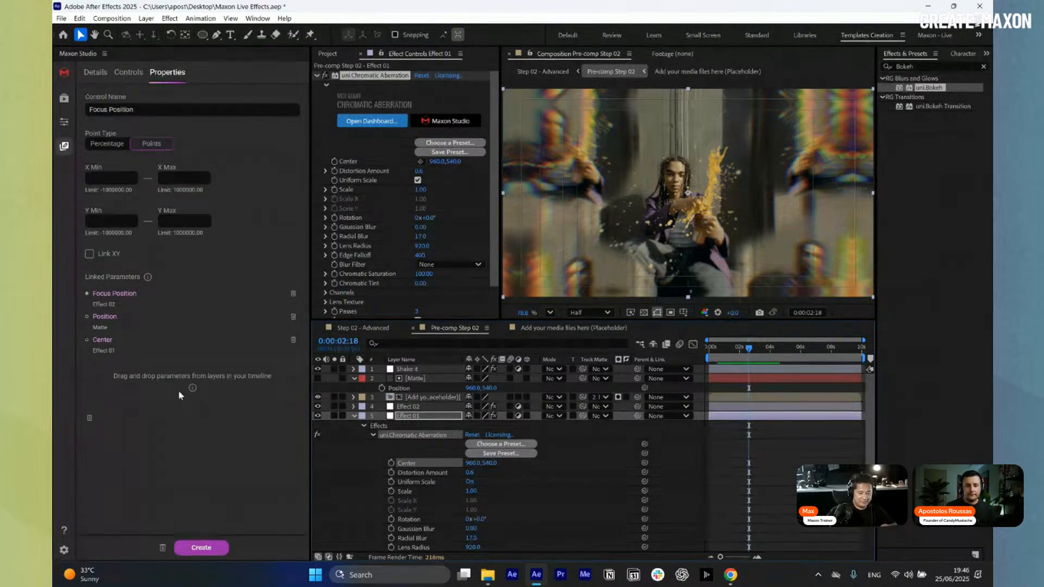
pyautogui.click(354, 416)
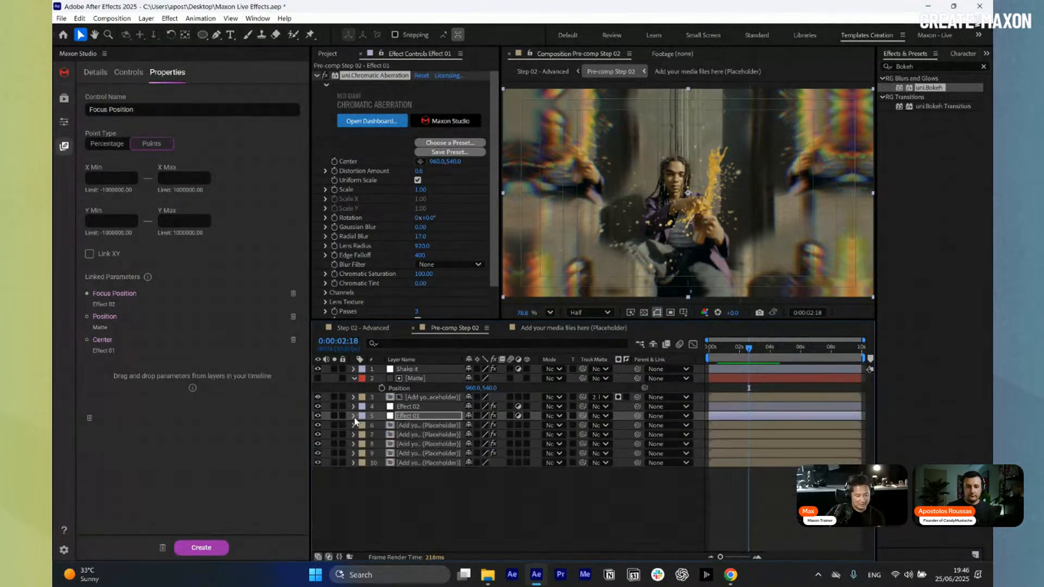
pyautogui.click(133, 74)
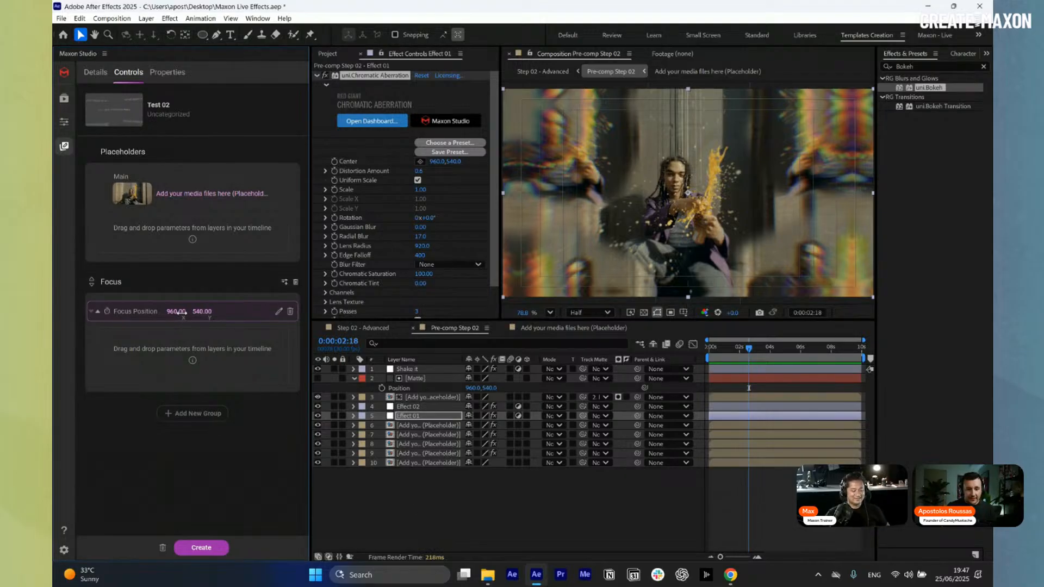
# Set the Focus Position control to 877, 457, and try scaling the Matte layer to 157% before undoing that scaling
pyautogui.moveTo(178, 316)
pyautogui.mouseDown()
pyautogui.moveTo(156, 309)
pyautogui.moveTo(203, 312)
pyautogui.moveTo(177, 314)
pyautogui.mouseUp()
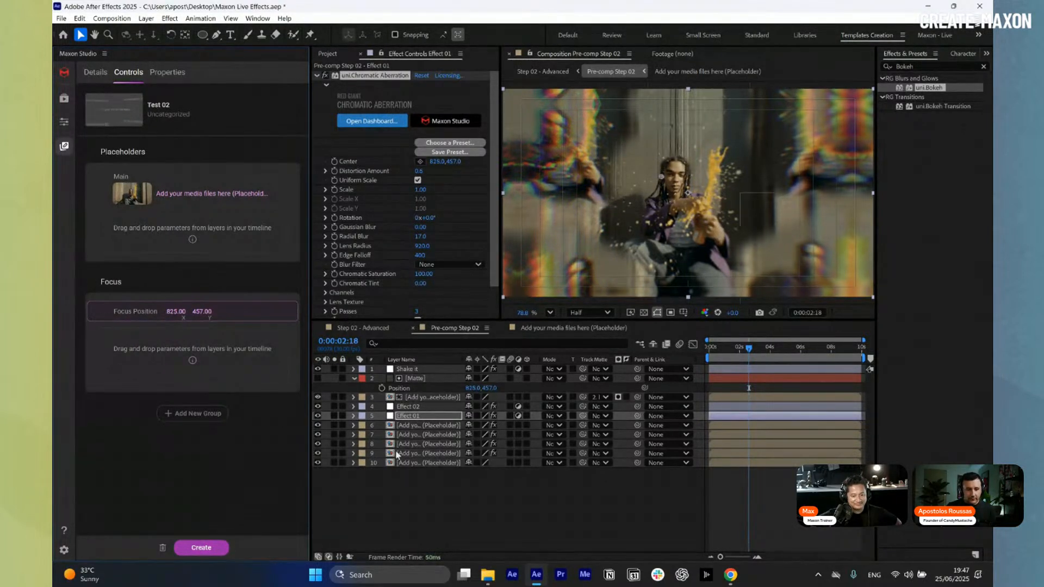
pyautogui.click(421, 379)
pyautogui.press('s')
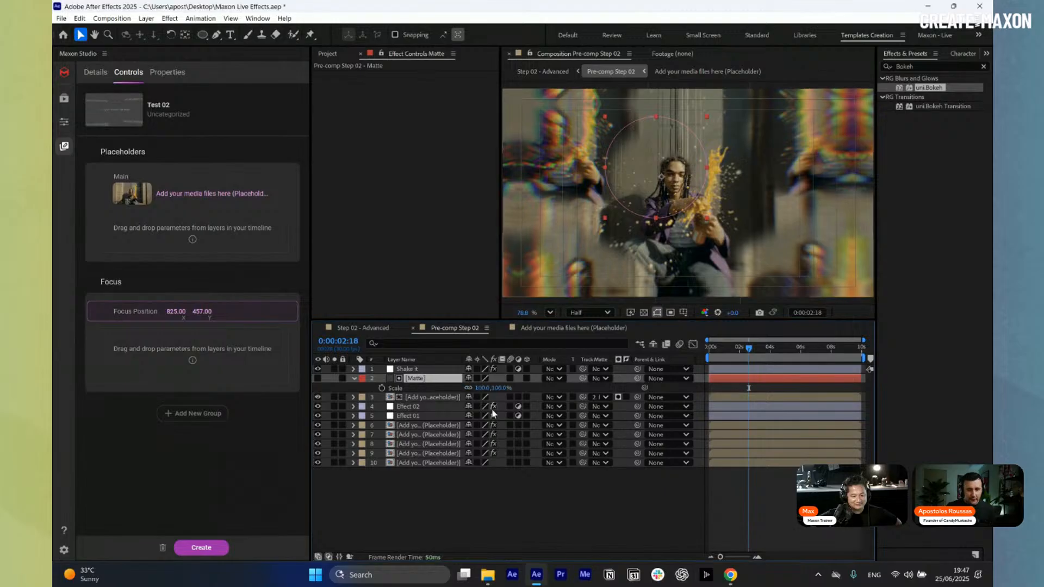
pyautogui.moveTo(482, 387); pyautogui.dragTo(513, 391)
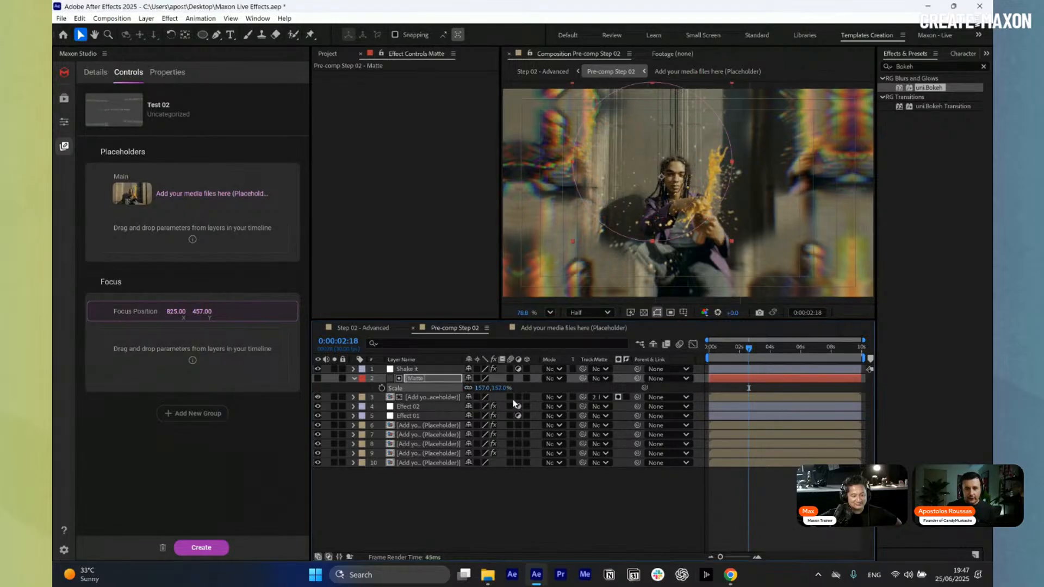
pyautogui.hotkey('ctrl', 'z')
pyautogui.moveTo(176, 312); pyautogui.dragTo(183, 312)
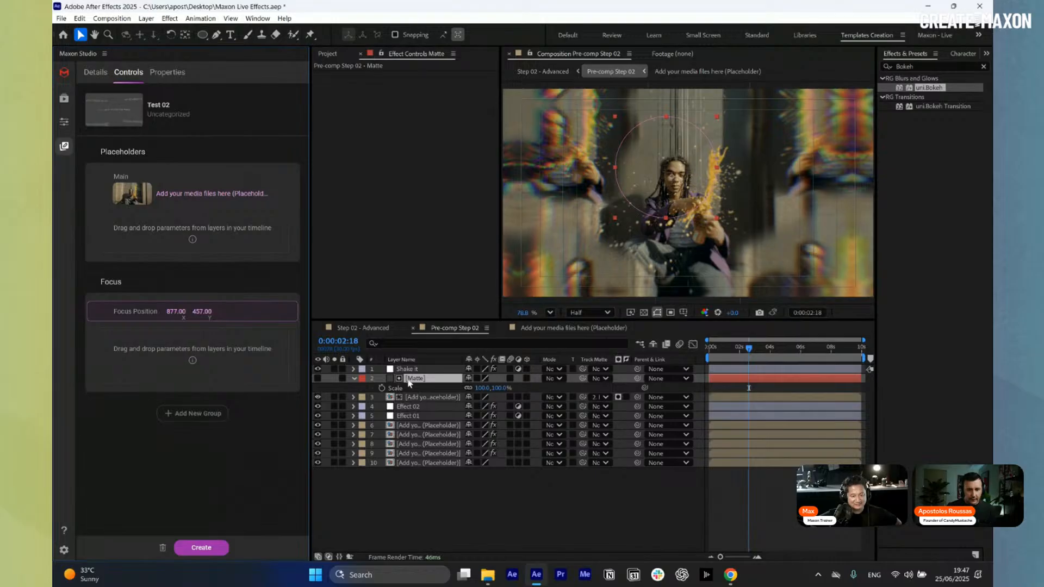
# Add the Matte layer's Scale and Opacity to the Focus group and set the scale to 112%
pyautogui.press('p')
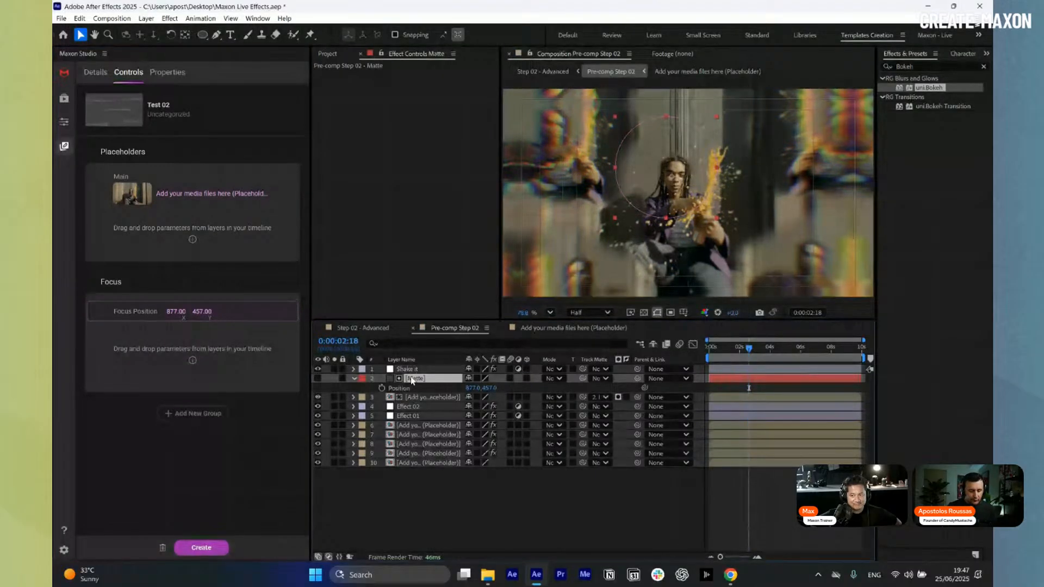
pyautogui.press('s')
pyautogui.hotkey('shift', 't')
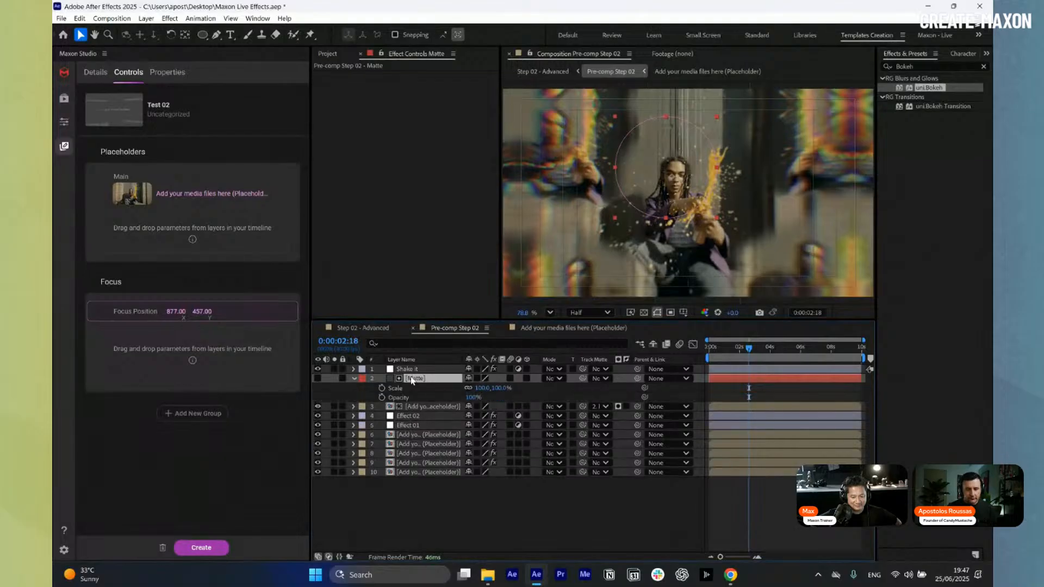
pyautogui.click(403, 389)
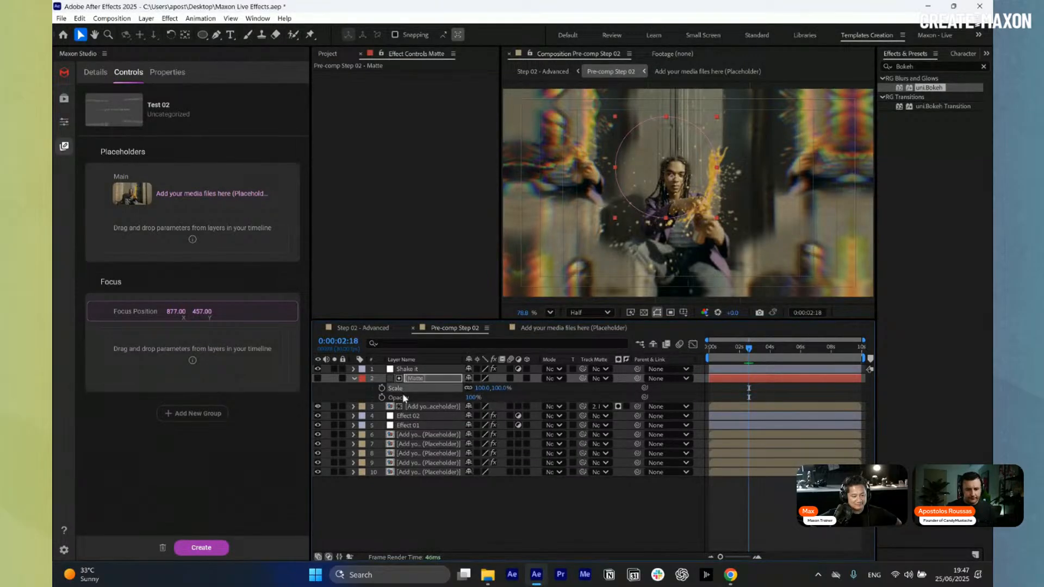
pyautogui.keyDown('shift'); pyautogui.click(403, 396); pyautogui.keyUp('shift')
pyautogui.moveTo(404, 396); pyautogui.dragTo(173, 337)
pyautogui.click(511, 513)
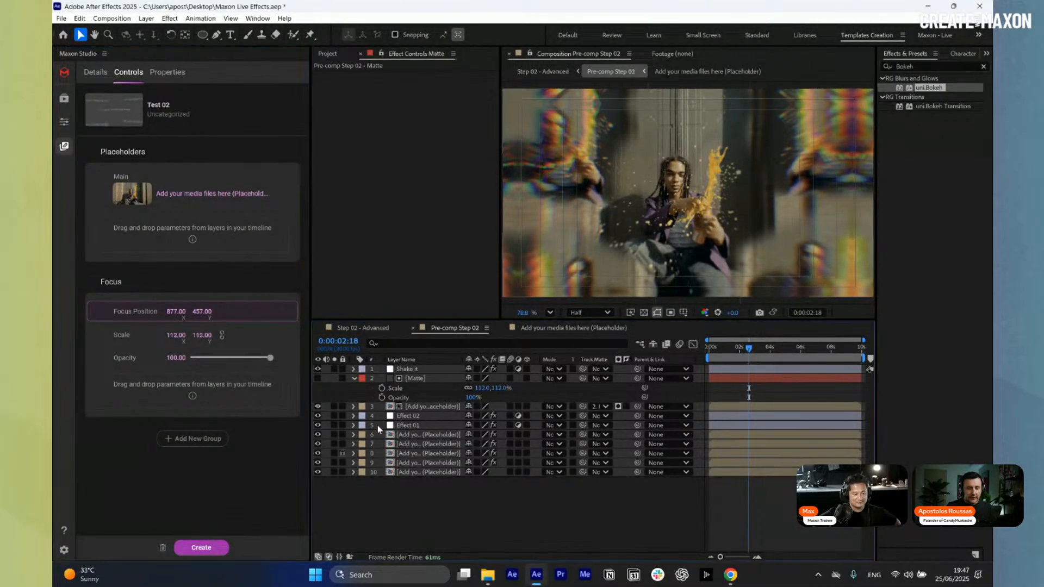
# Create a new control group named Bokeh and add the uni.Bokeh Blur Amount of the Effect 02 layer to it
pyautogui.click(415, 417)
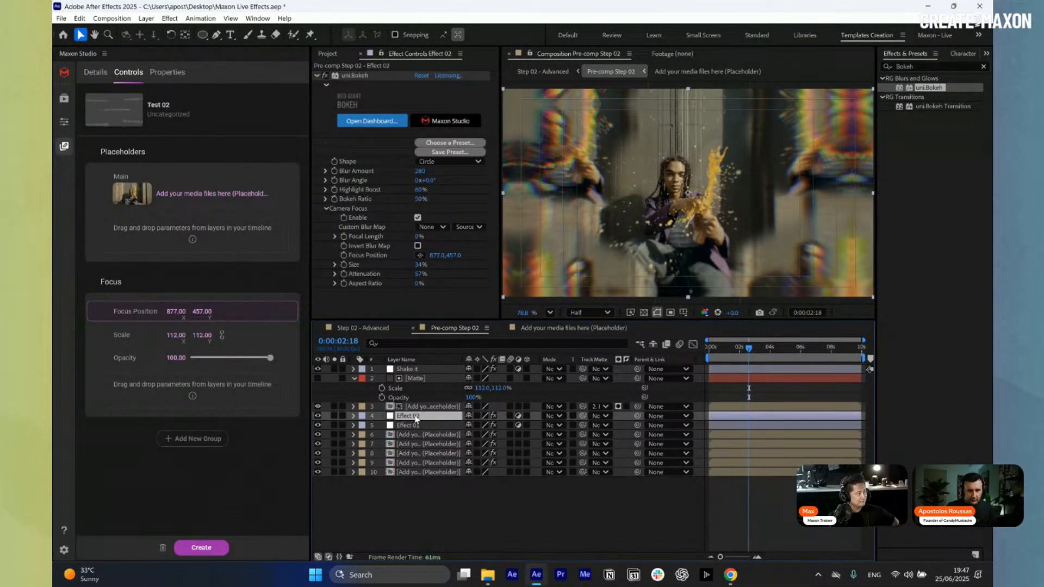
pyautogui.press('u')
pyautogui.press('u')
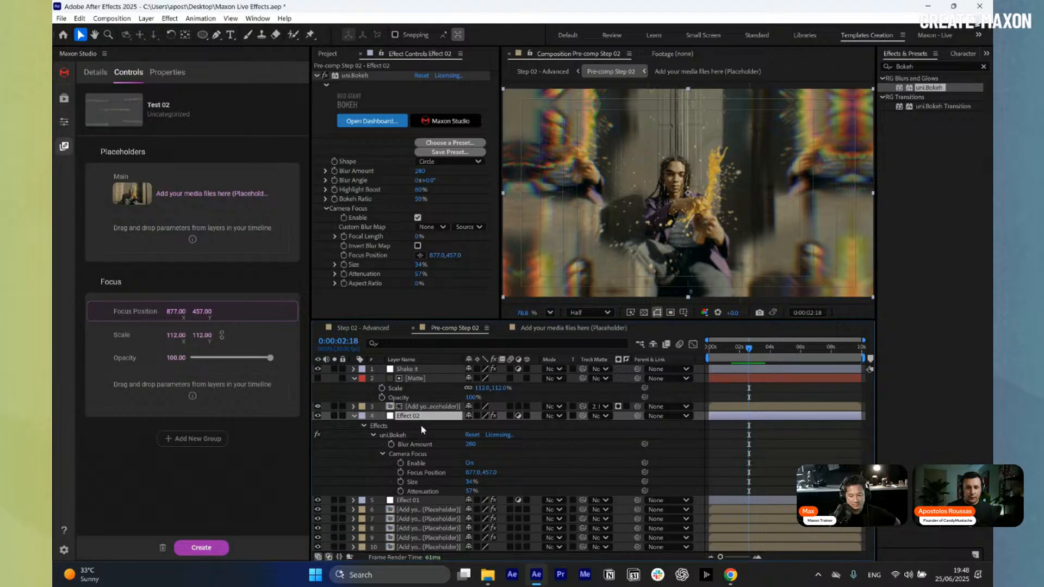
pyautogui.click(217, 440)
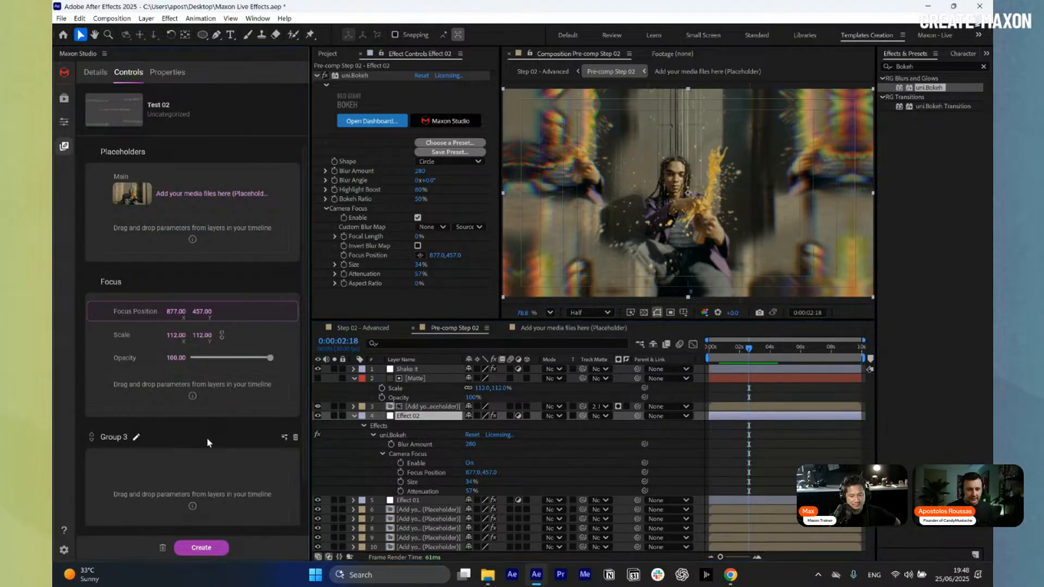
pyautogui.doubleClick(134, 437)
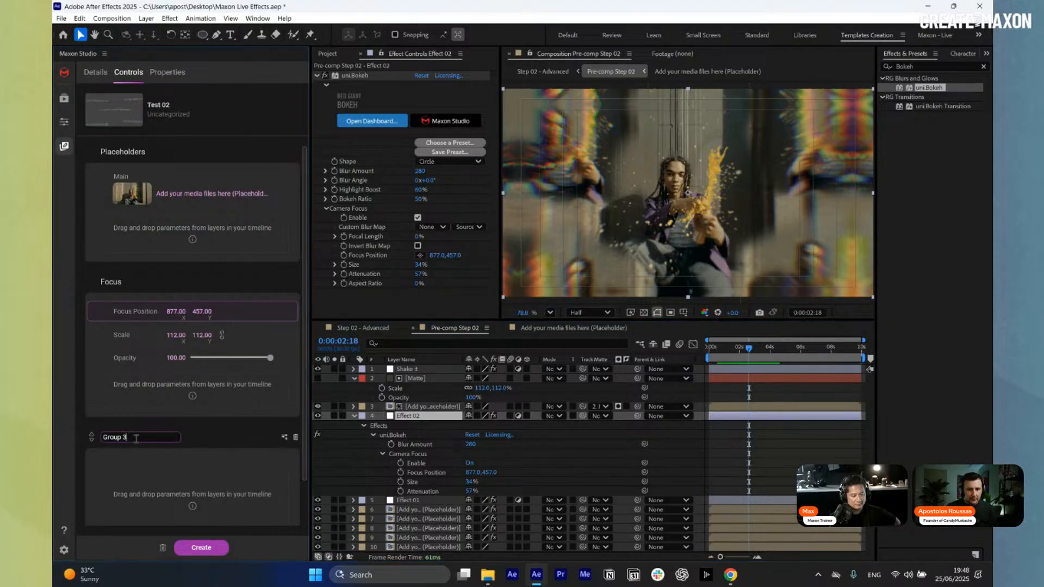
pyautogui.write('Bokeh')
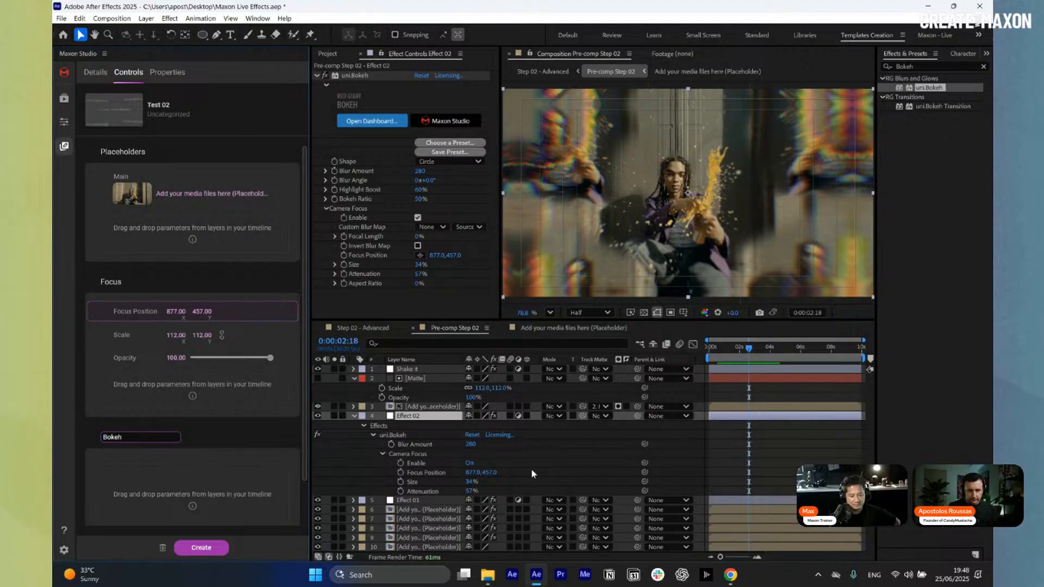
pyautogui.press('Return')
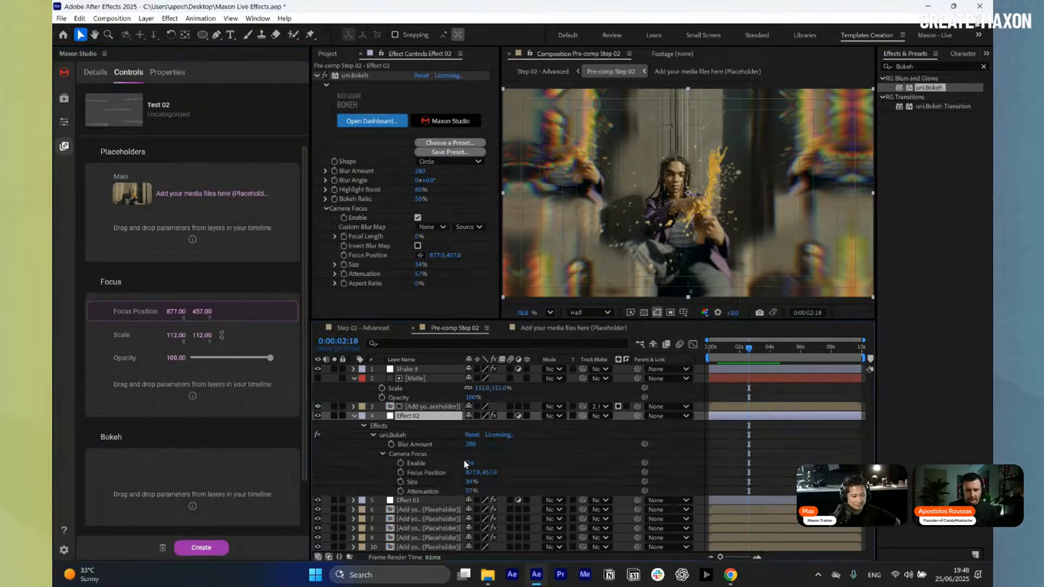
pyautogui.moveTo(416, 444); pyautogui.dragTo(179, 492)
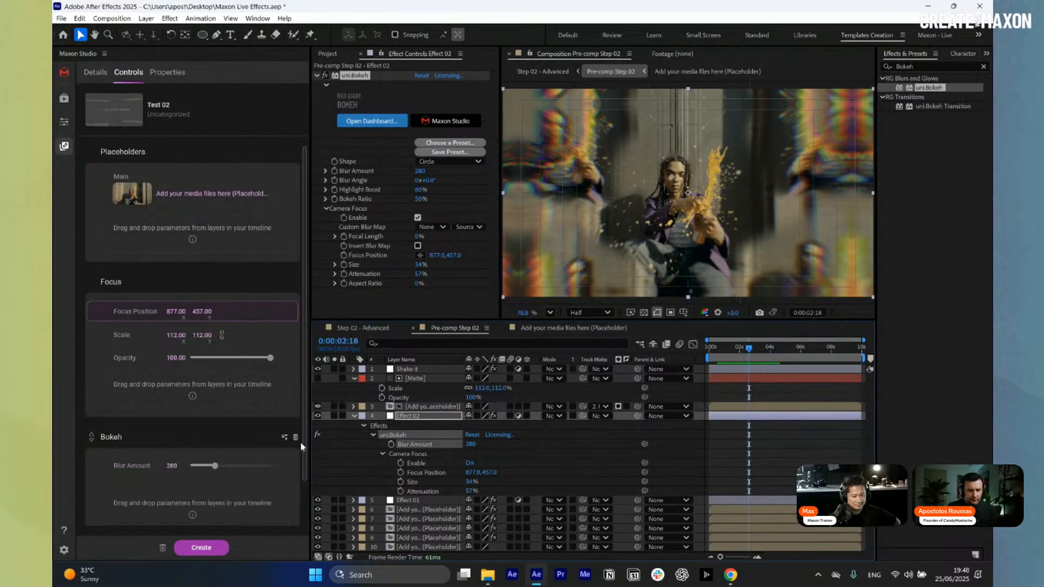
# Create another control group below Bokeh and name it RGB
pyautogui.scroll(-1, 196, 458)
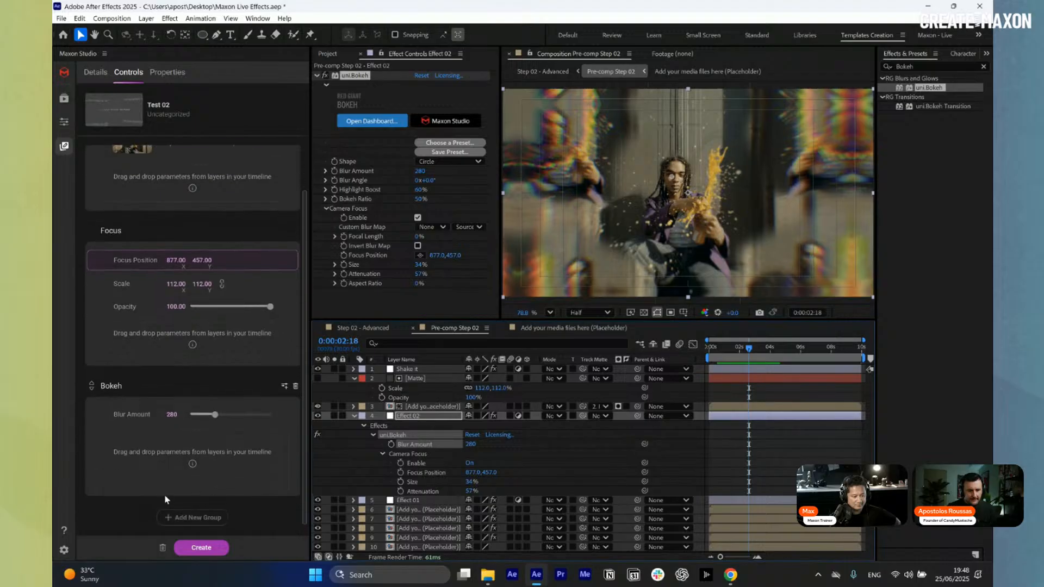
pyautogui.click(195, 517)
pyautogui.scroll(-1, 210, 460)
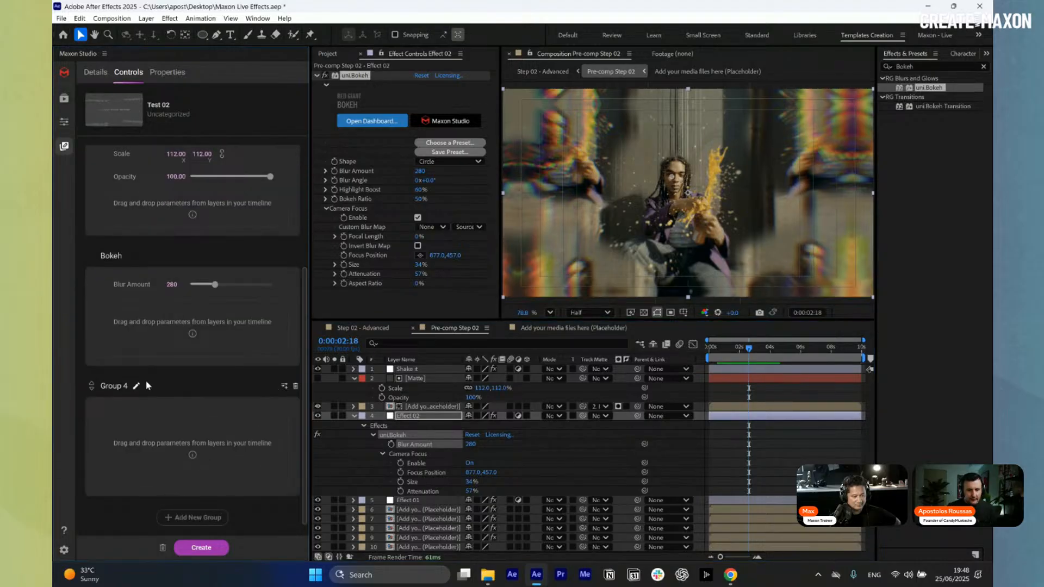
pyautogui.click(137, 387)
pyautogui.write('RGB')
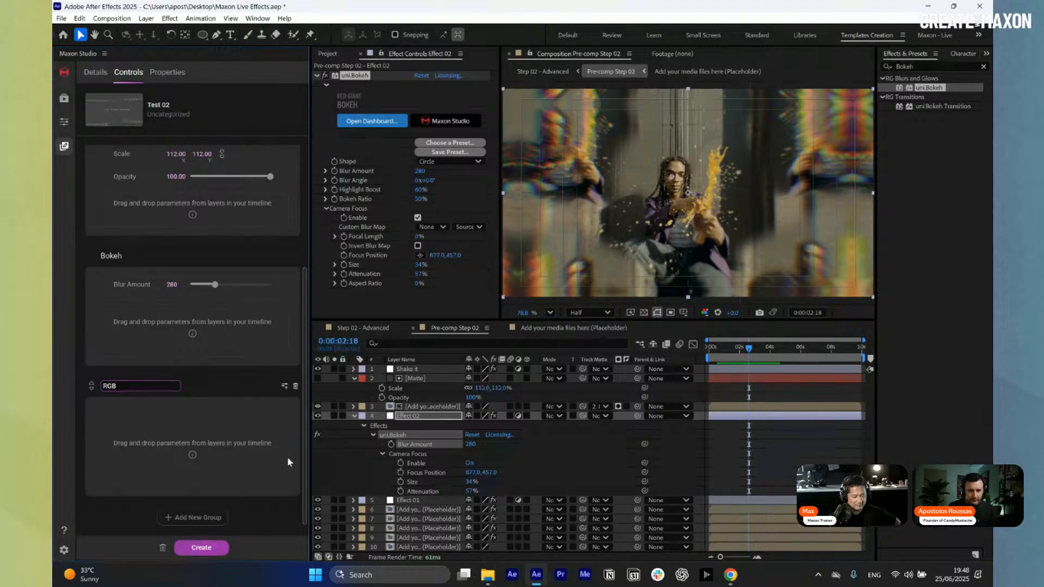
pyautogui.press('Return')
# Expand the full uni.Chromatic Aberration property list of the Effect 01 layer in the timeline
pyautogui.click(412, 500)
pyautogui.press('e')
pyautogui.scroll(-3, 412, 505)
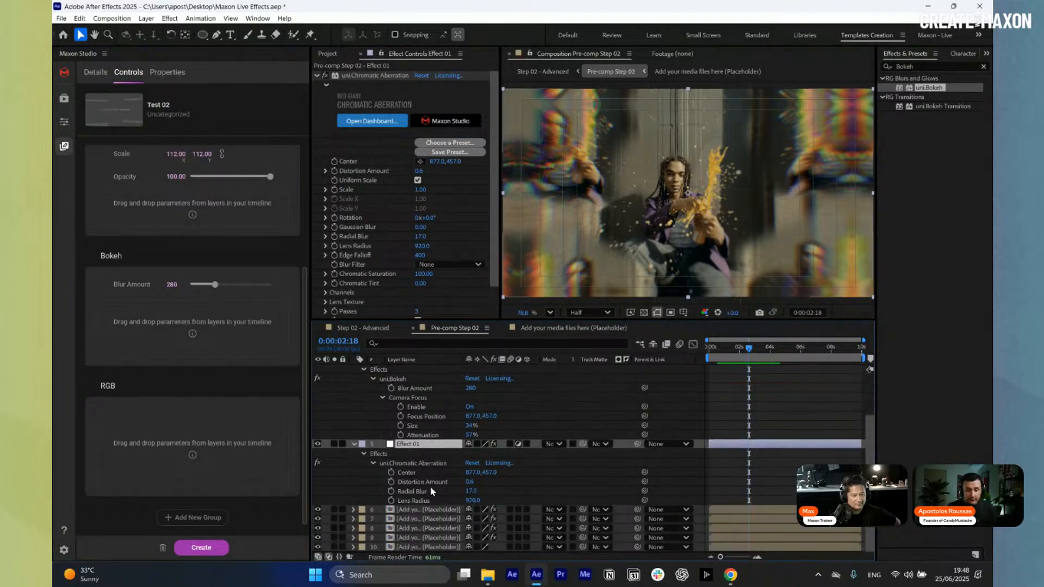
pyautogui.click(412, 473)
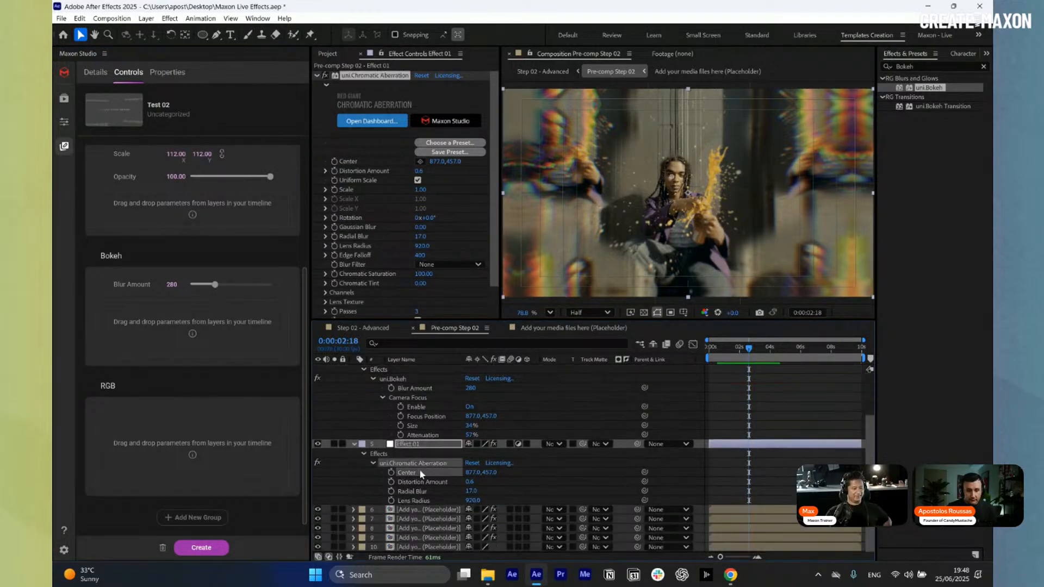
pyautogui.click(373, 463)
pyautogui.click(373, 500)
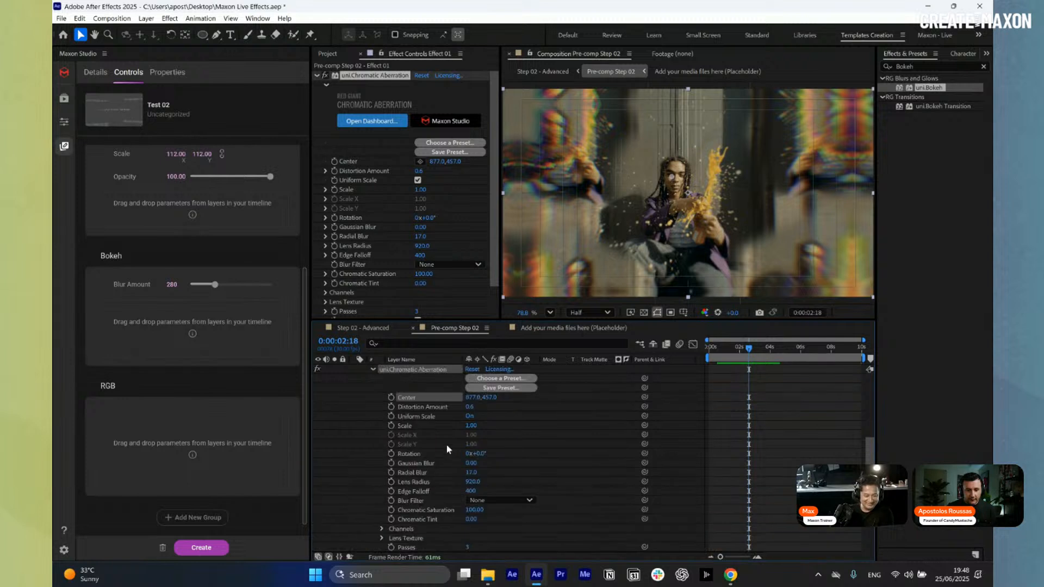
# Add the Chromatic Aberration Center, Distortion Amount, Uniform Scale, Scale, Rotation, Gaussian Blur, Radial Blur, Lens Radius and Edge Falloff to the RGB group
pyautogui.scroll(-5, 446, 445)
pyautogui.keyDown('shift'); pyautogui.click(427, 436); pyautogui.keyUp('shift')
pyautogui.click(427, 439)
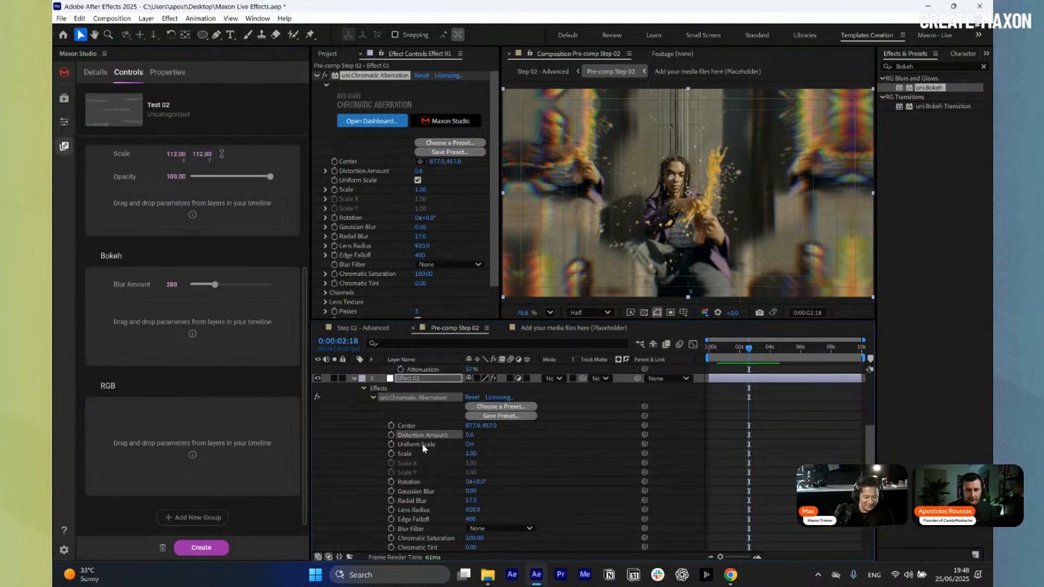
pyautogui.keyDown('shift'); pyautogui.click(419, 457); pyautogui.keyUp('shift')
pyautogui.keyDown('shift'); pyautogui.click(411, 483); pyautogui.keyUp('shift')
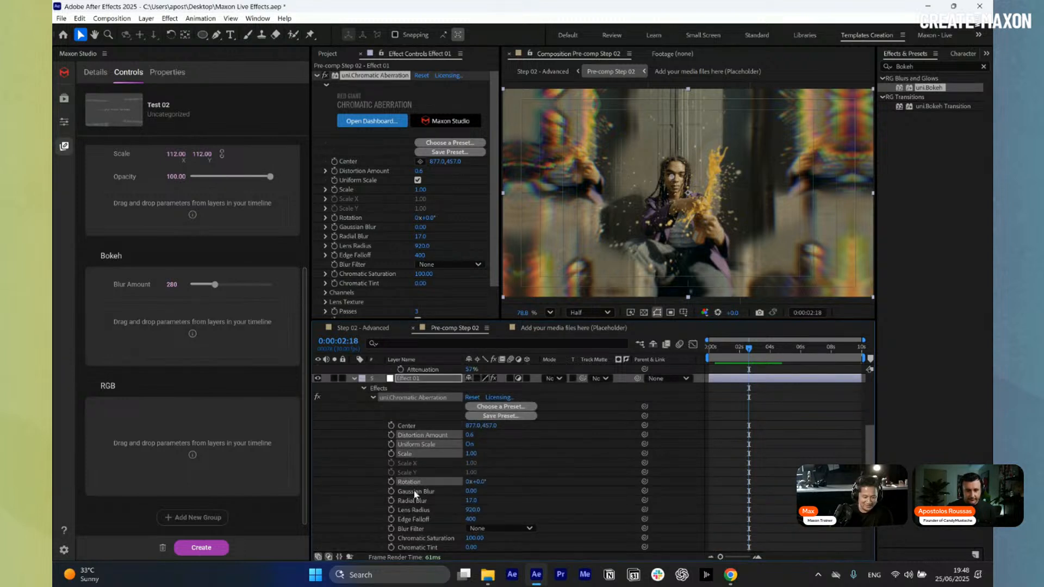
pyautogui.keyDown('shift'); pyautogui.click(414, 491); pyautogui.keyUp('shift')
pyautogui.keyDown('shift'); pyautogui.click(414, 501); pyautogui.keyUp('shift')
pyautogui.keyDown('shift'); pyautogui.click(417, 509); pyautogui.keyUp('shift')
pyautogui.keyDown('shift'); pyautogui.click(418, 519); pyautogui.keyUp('shift')
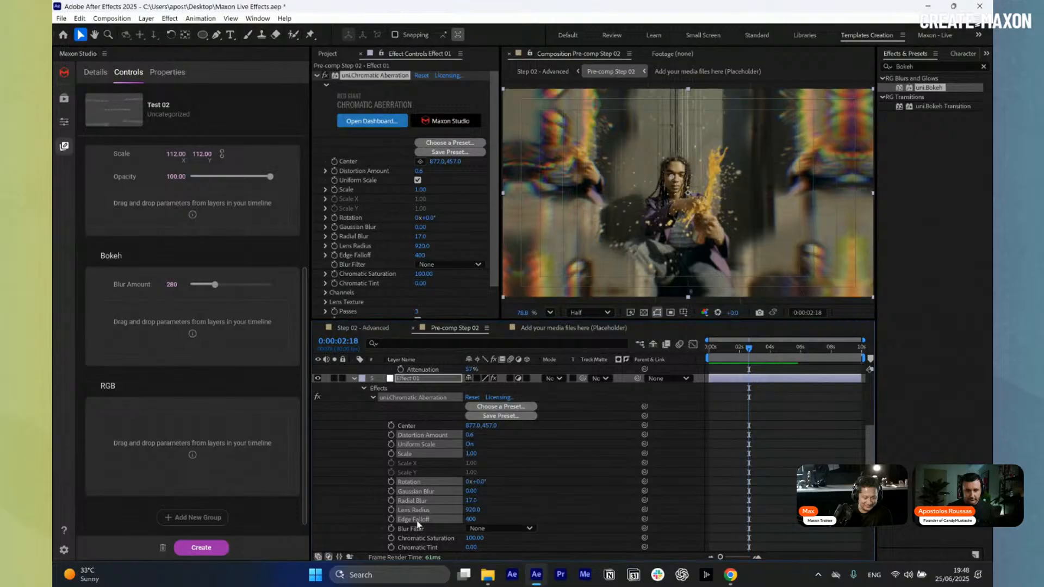
pyautogui.keyDown('shift'); pyautogui.click(410, 427); pyautogui.keyUp('shift')
pyautogui.moveTo(301, 439); pyautogui.dragTo(260, 443)
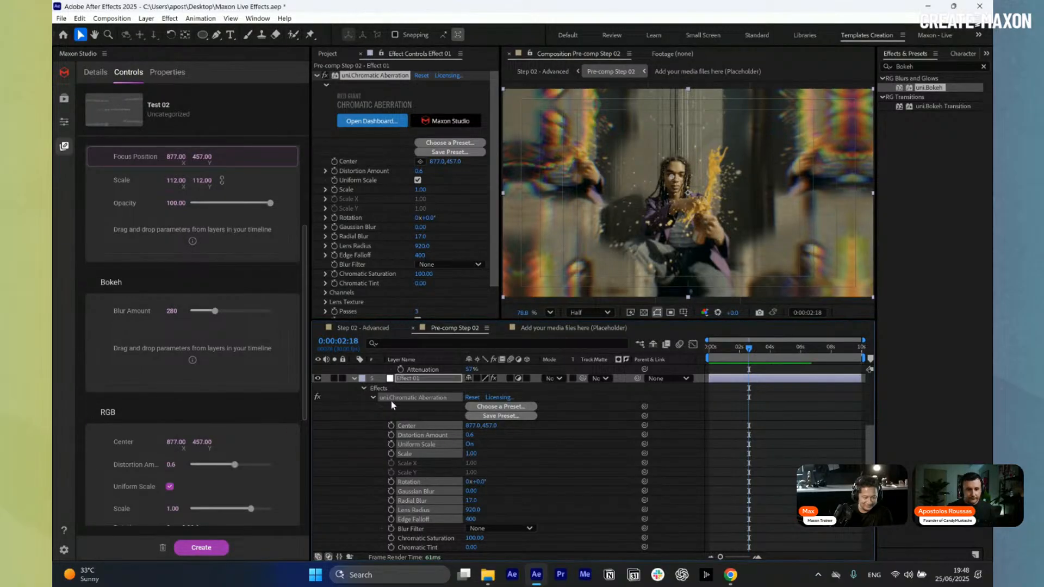
pyautogui.scroll(-4, 390, 400)
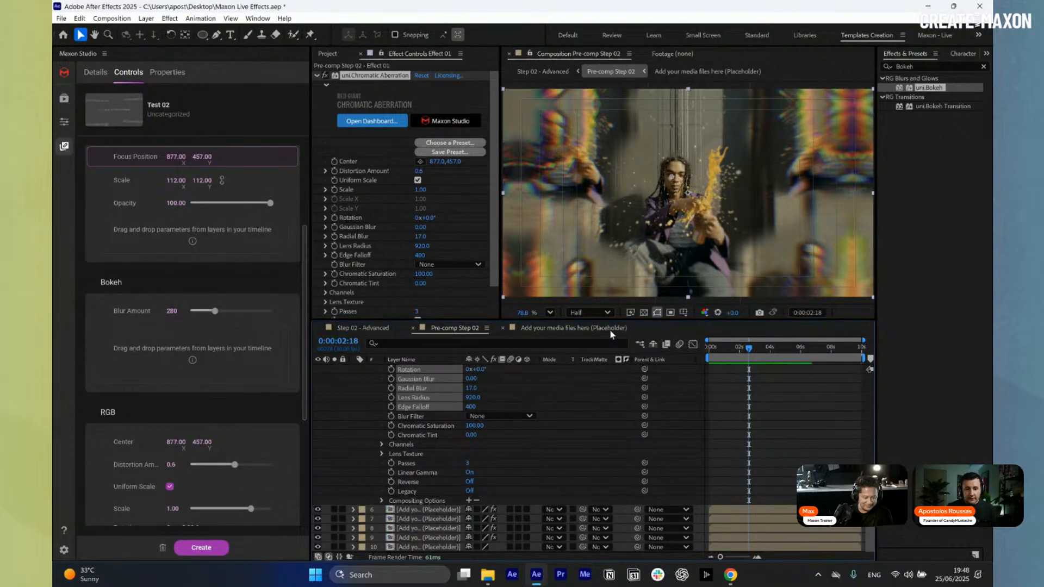
# Delete the Sample 06.mp4 layer from the Add your media files here (Placeholder) composition
pyautogui.click(544, 327)
pyautogui.click(410, 370)
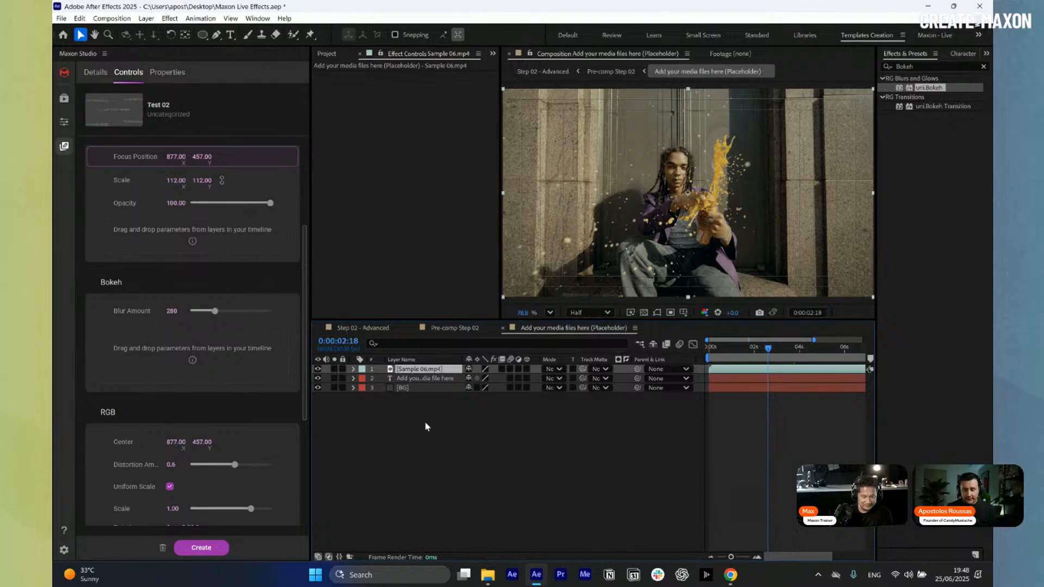
pyautogui.press('Delete')
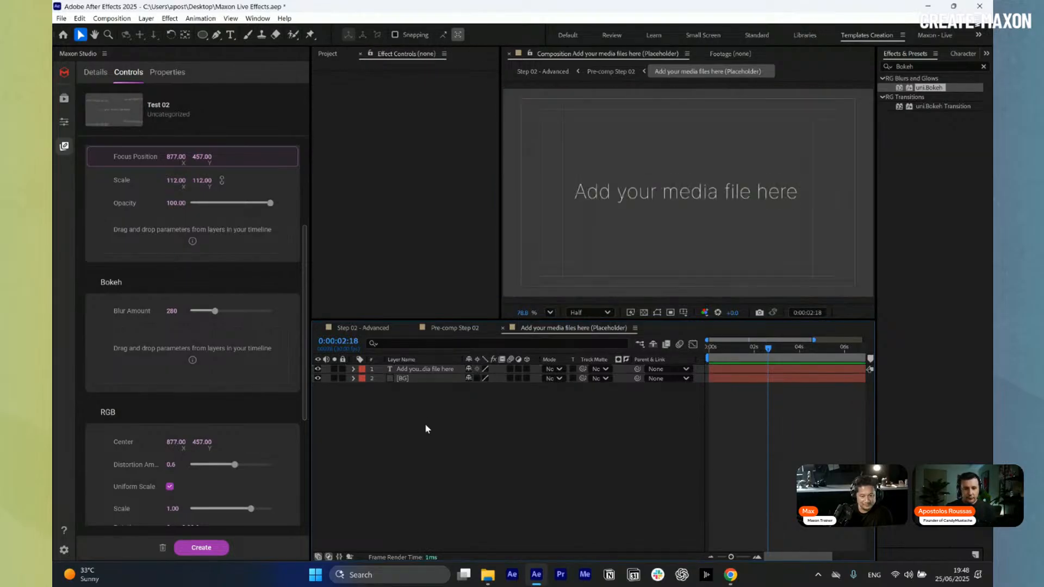
# Check the capsule details and create the capsule under the name Test 02 - Live in the Uncategorized category
pyautogui.scroll(1, 249, 280)
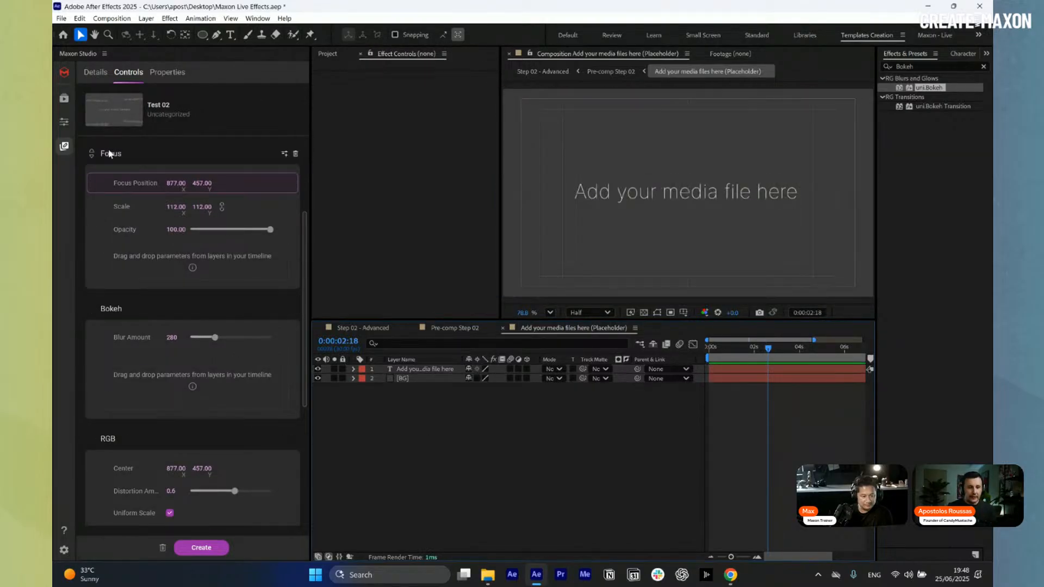
pyautogui.click(95, 72)
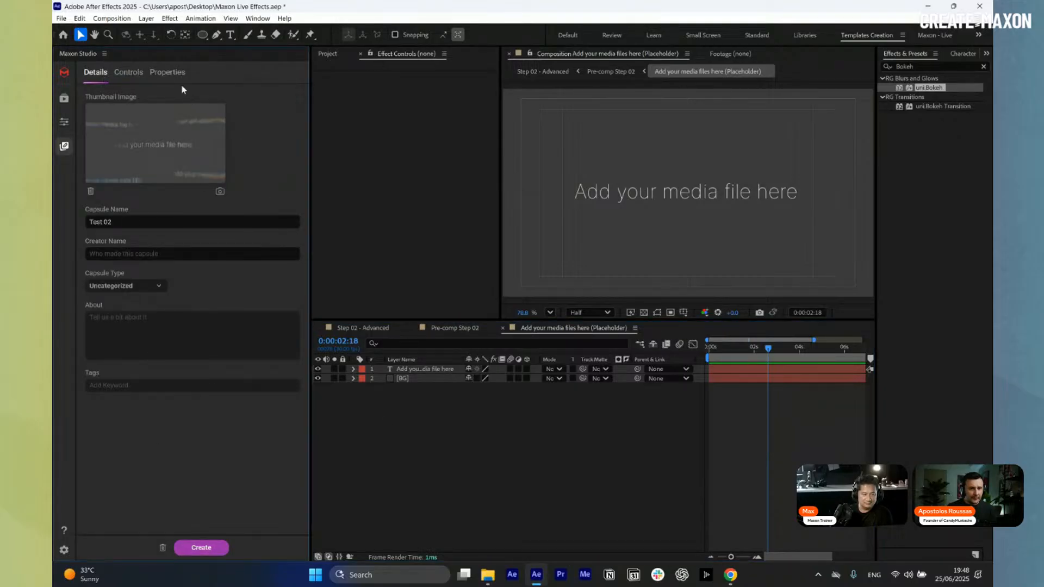
pyautogui.click(201, 548)
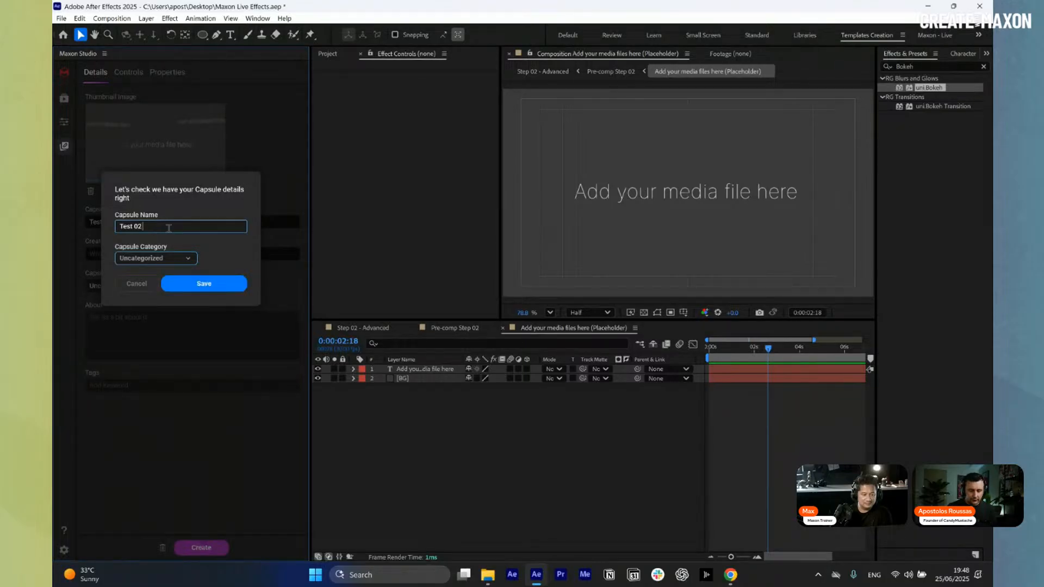
pyautogui.write('- Live')
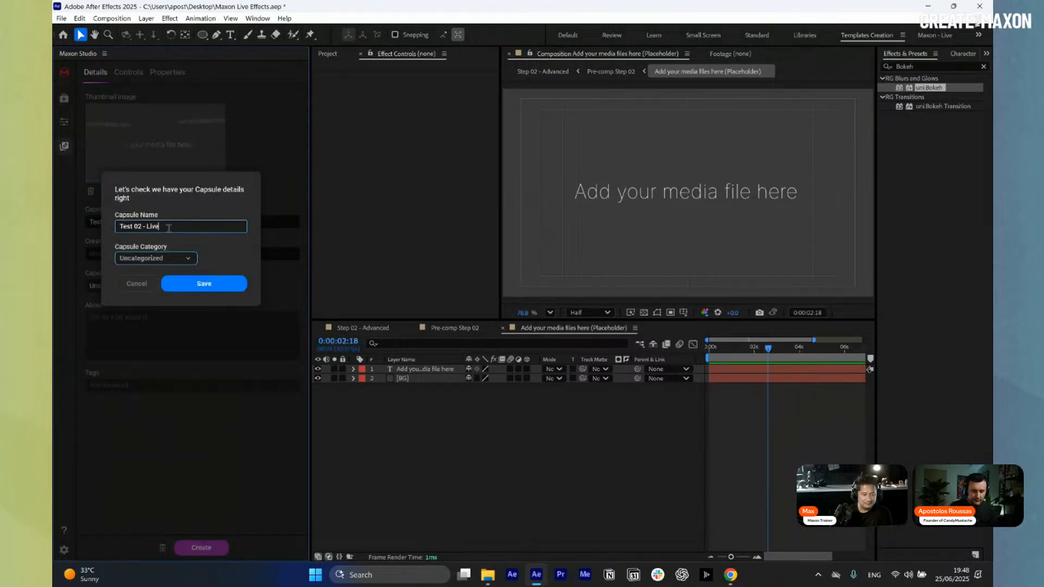
pyautogui.click(210, 285)
pyautogui.click(201, 550)
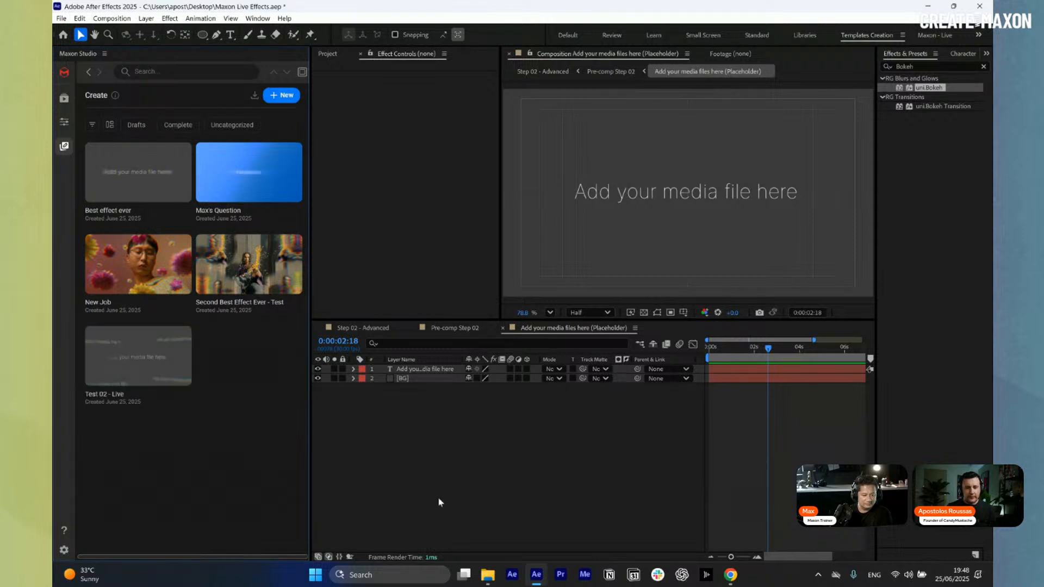
# Create a new 1920 x 1080, 30 fps, 10-second composition named Test 02
pyautogui.click(327, 53)
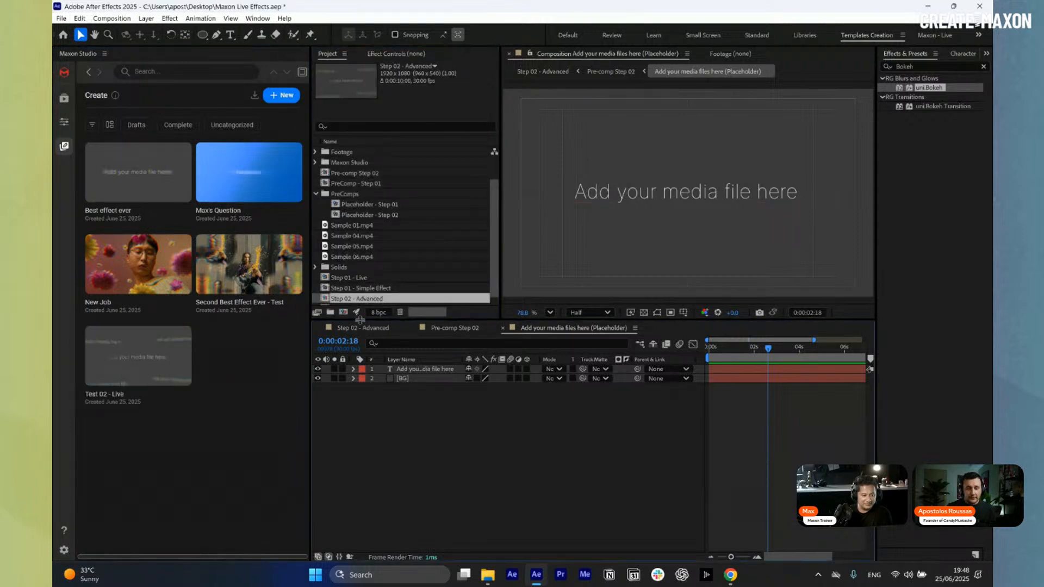
pyautogui.click(344, 313)
pyautogui.write('Text')
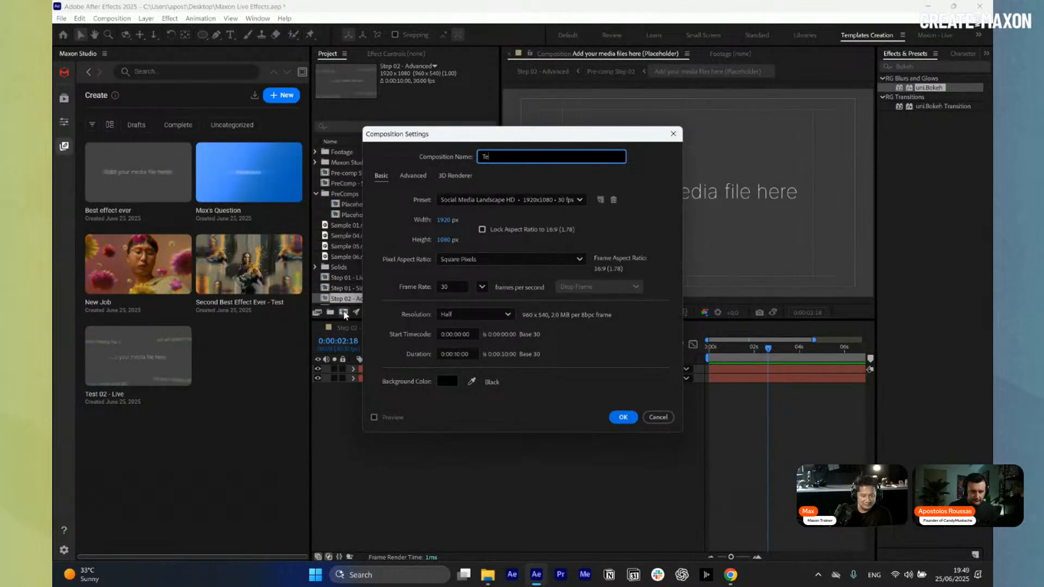
pyautogui.press('Return')
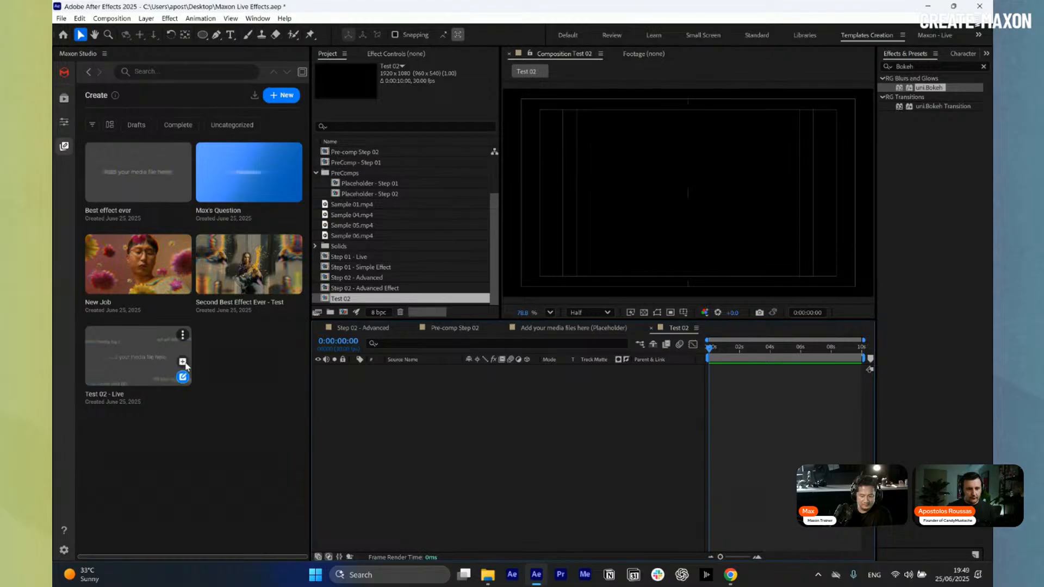
# Apply the Test 02 - Live capsule to the Test 02 composition, preview it at 0:00:03:04 and show its applied controls
pyautogui.click(182, 363)
pyautogui.moveTo(717, 349); pyautogui.dragTo(756, 353)
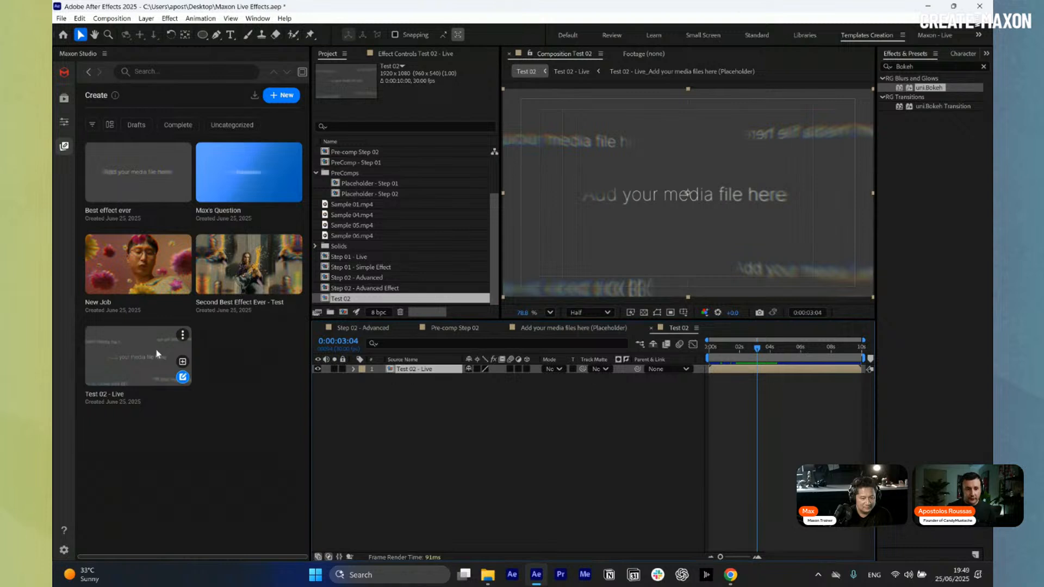
pyautogui.click(64, 121)
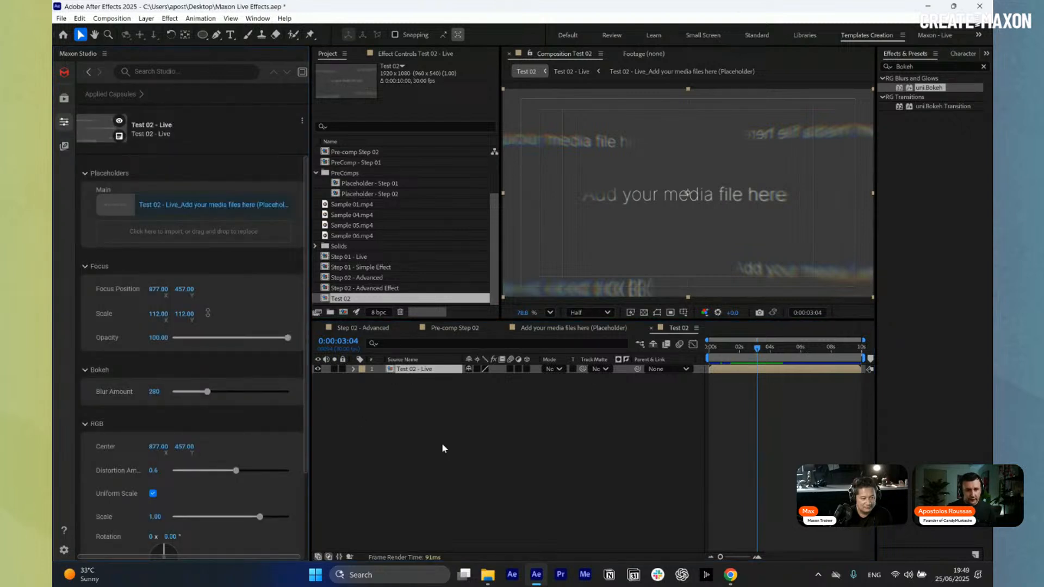
pyautogui.moveTo(487, 579)
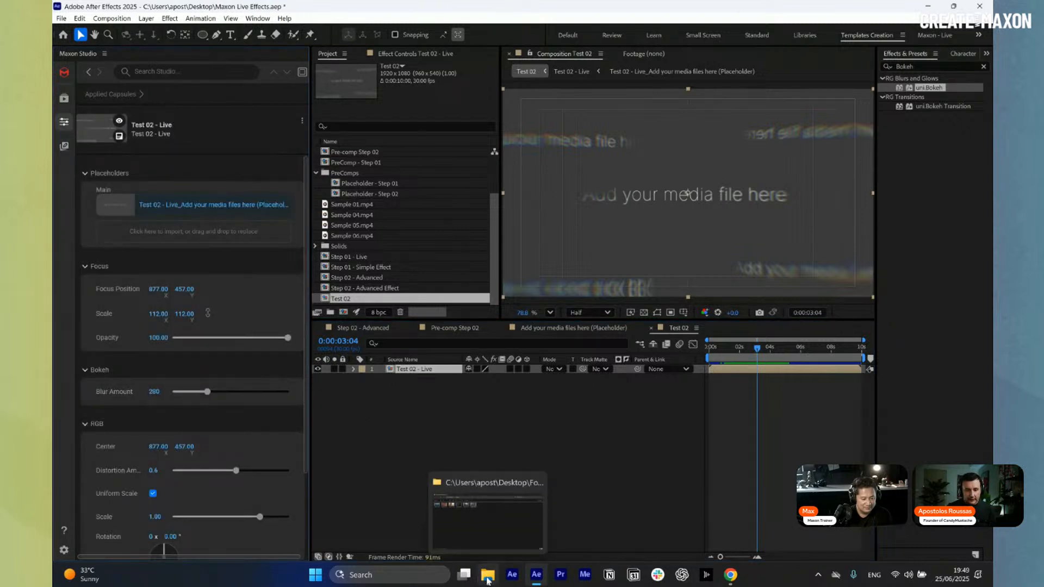
# Replace the capsule's Main placeholder with Sample 02.mp4 from the Footage folder and preview the result up to 0:00:04:22
pyautogui.click(488, 519)
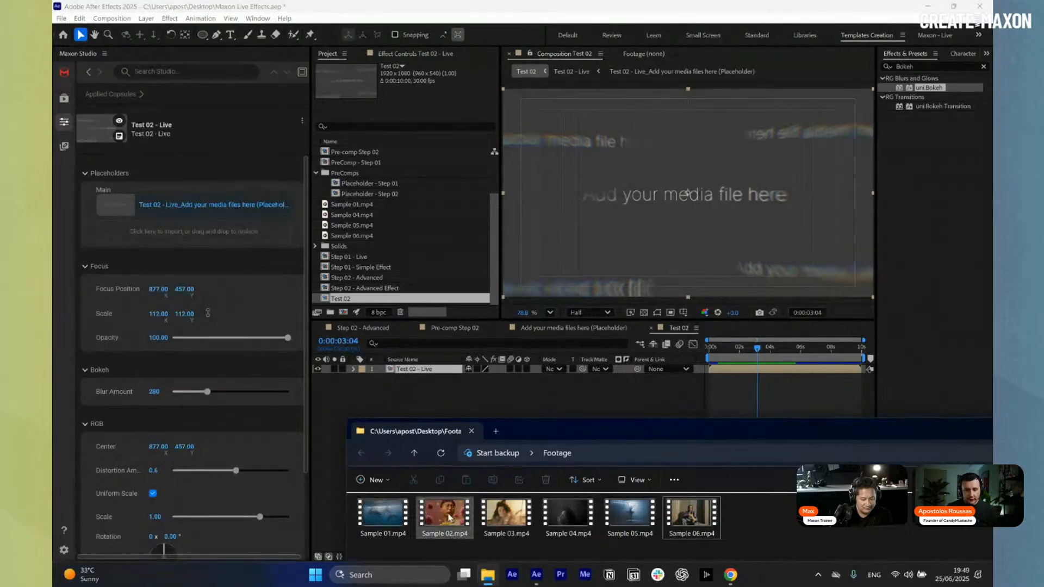
pyautogui.moveTo(449, 518); pyautogui.dragTo(171, 231)
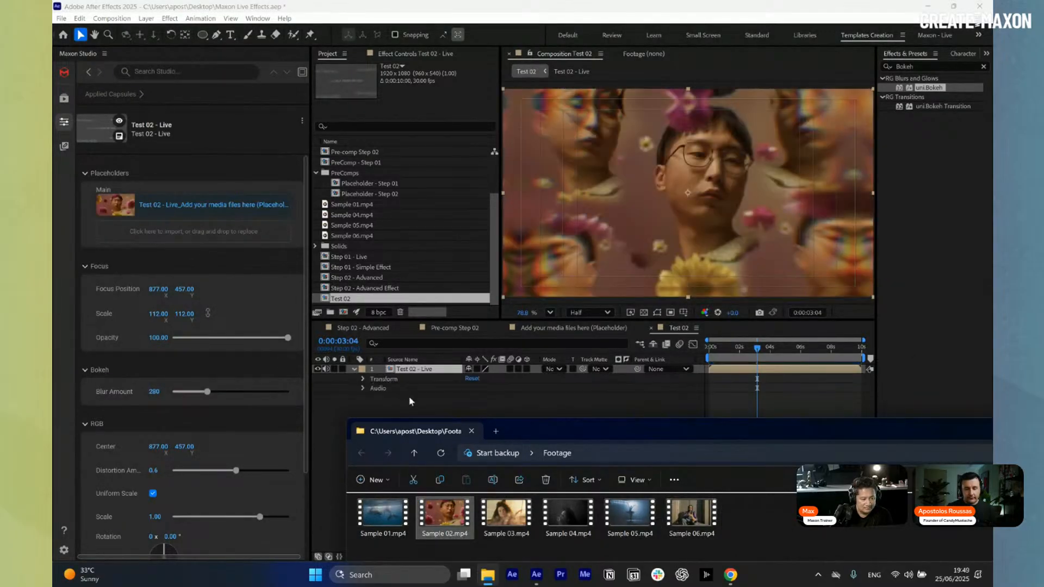
pyautogui.click(440, 407)
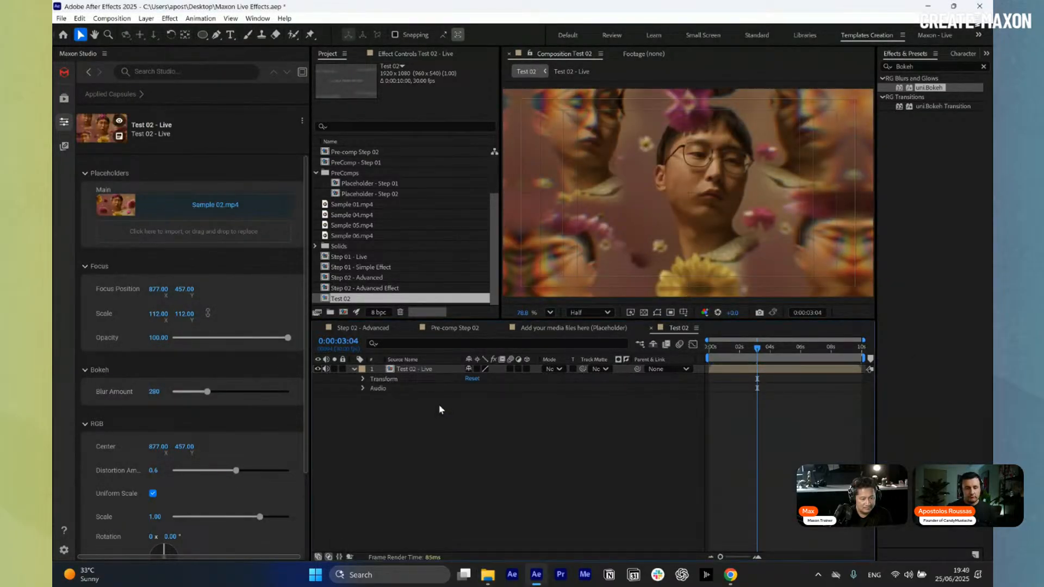
pyautogui.press('space')
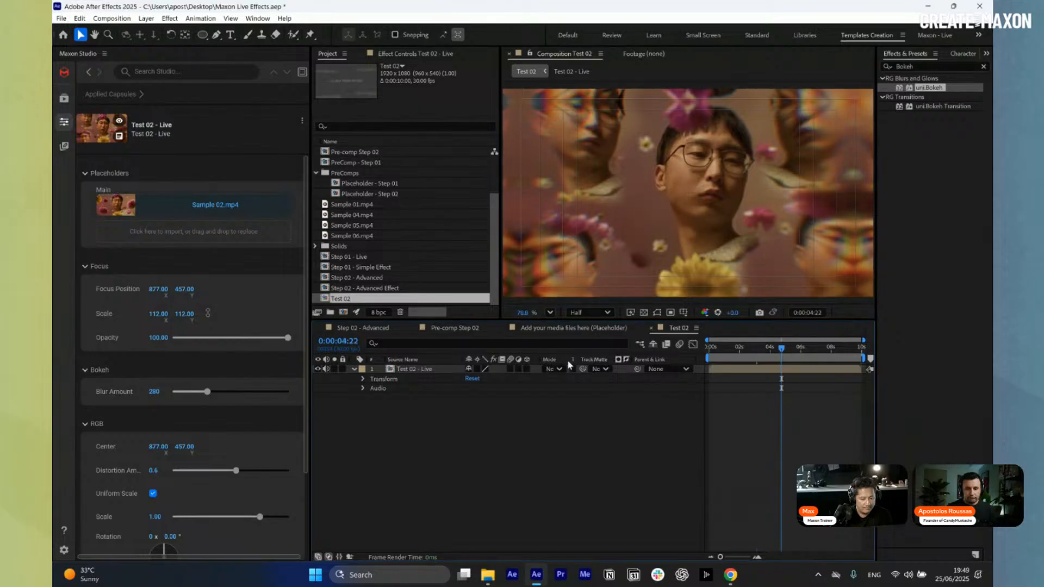
# Set the capsule's Focus Position to 868, 518, its Focus Scale to 132 and the Bokeh Blur Amount to 344
pyautogui.click(353, 369)
pyautogui.moveTo(158, 289); pyautogui.dragTo(182, 314)
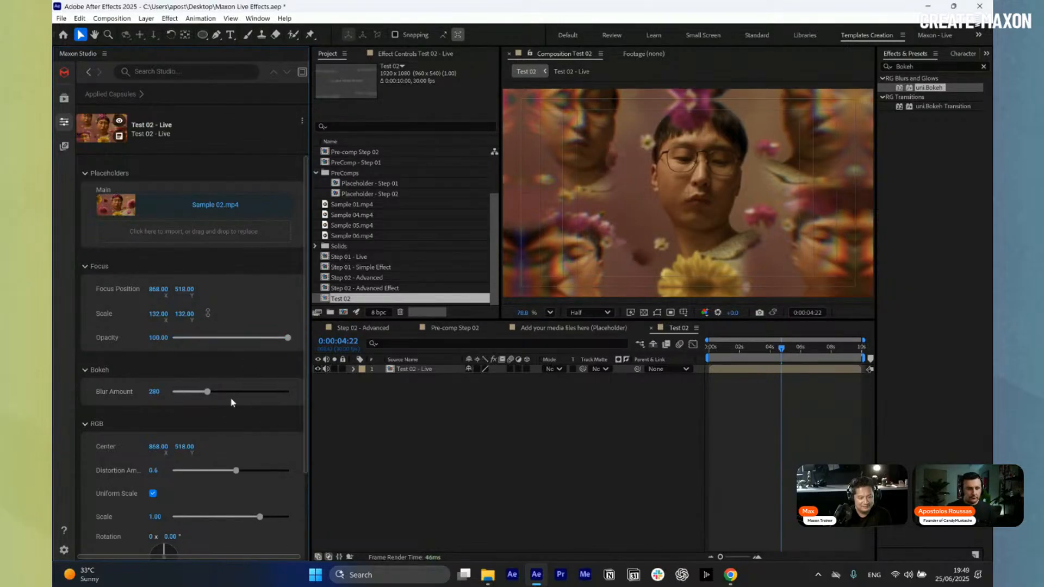
pyautogui.moveTo(208, 392); pyautogui.dragTo(215, 392)
pyautogui.scroll(-2, 196, 435)
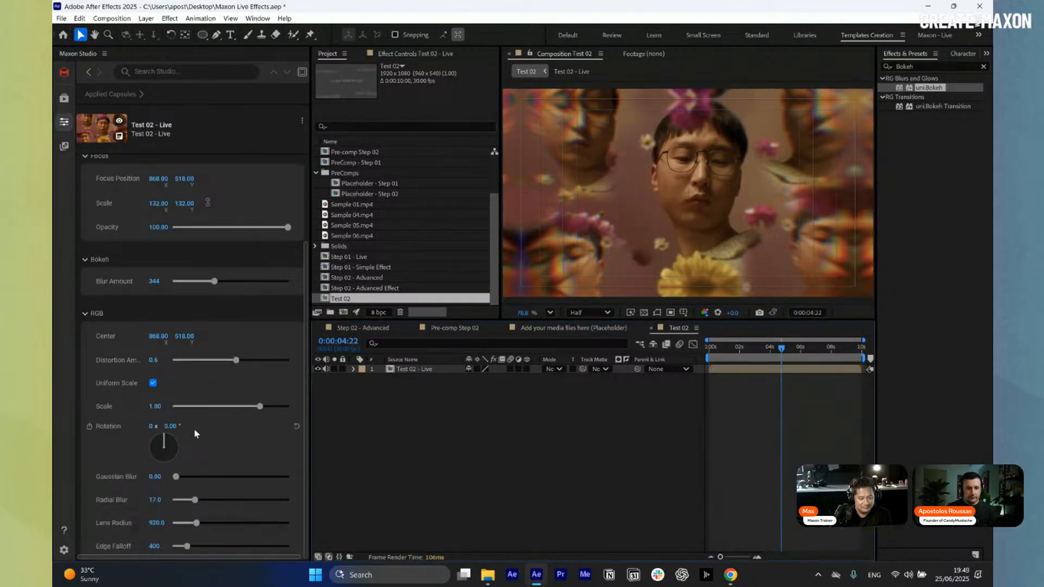
pyautogui.scroll(2, 239, 385)
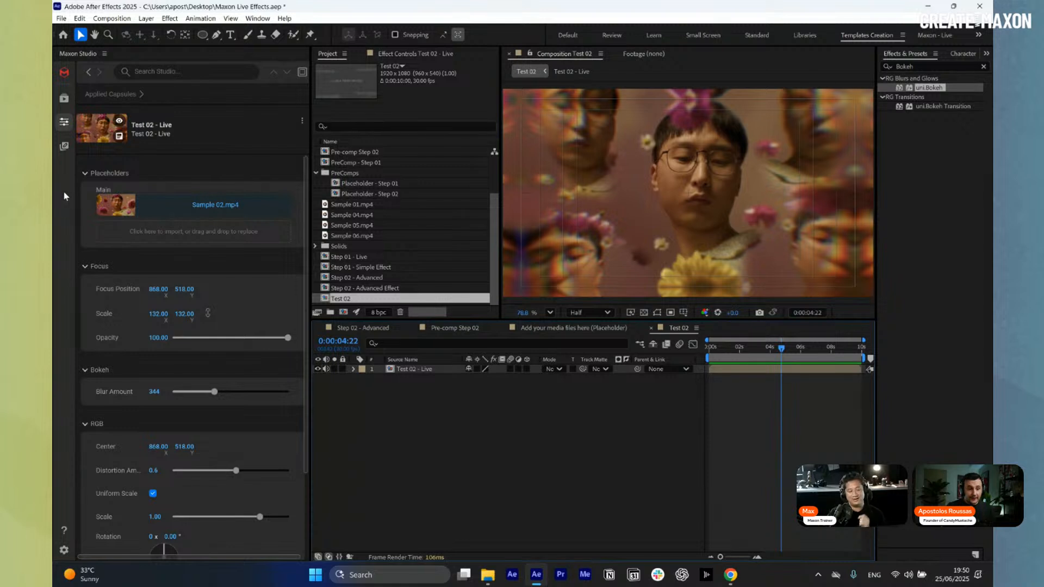
# Show the Test 02 - Live capsule's file in Explorer from the list of created capsules, and return to the composition
pyautogui.click(64, 154)
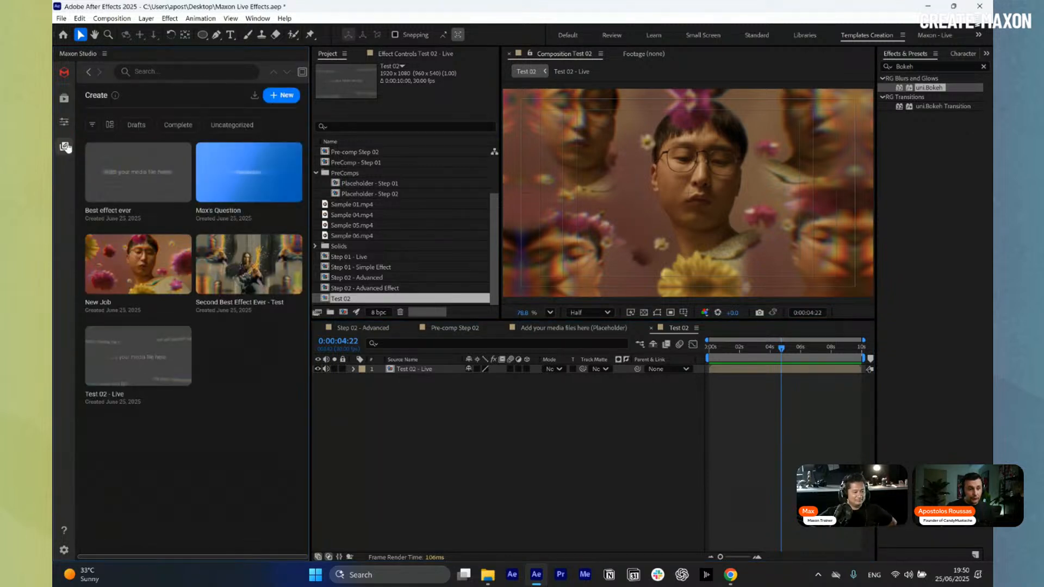
pyautogui.moveTo(189, 339)
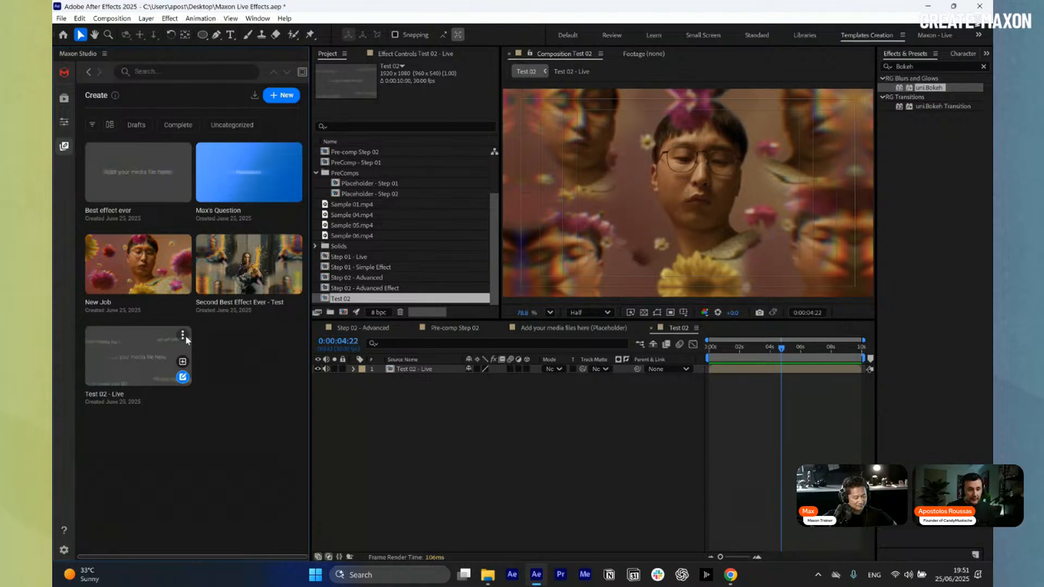
pyautogui.click(183, 336)
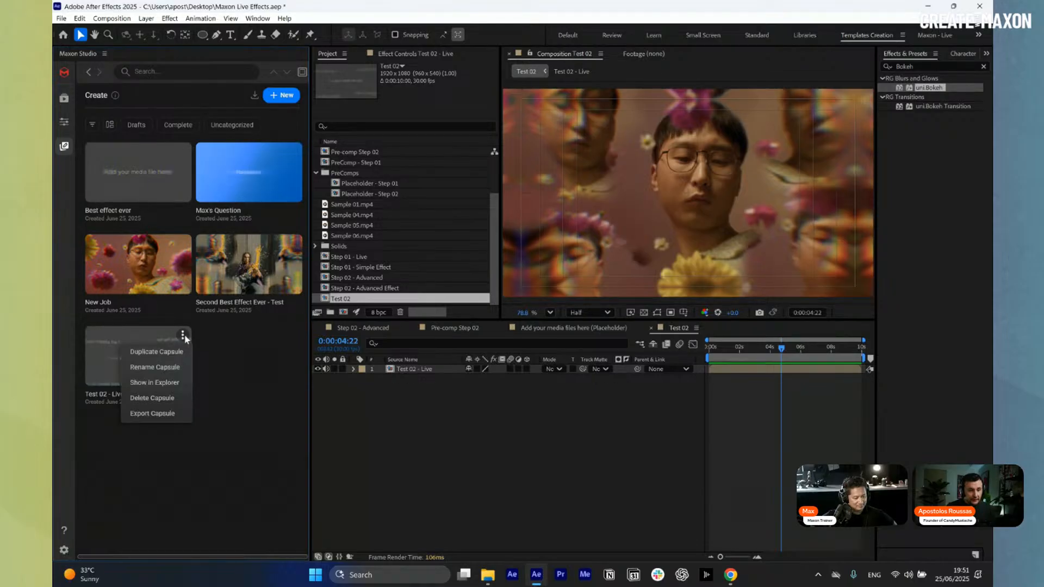
pyautogui.click(174, 384)
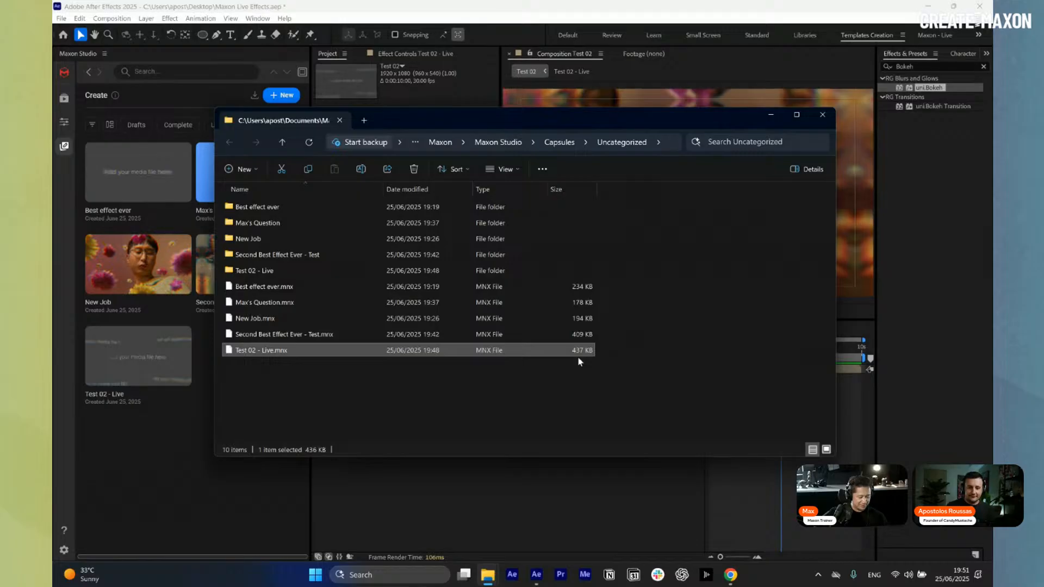
pyautogui.click(511, 484)
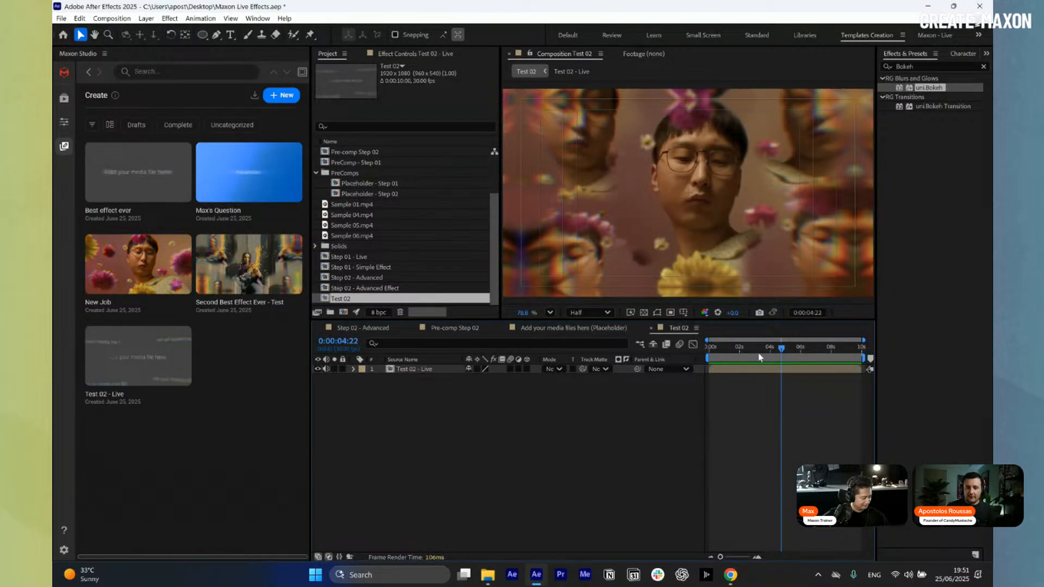
# Preview Test 02 at 0:00:05:22 and show the management options of the Best effect ever capsule, including Export Capsule
pyautogui.moveTo(760, 357); pyautogui.dragTo(796, 354)
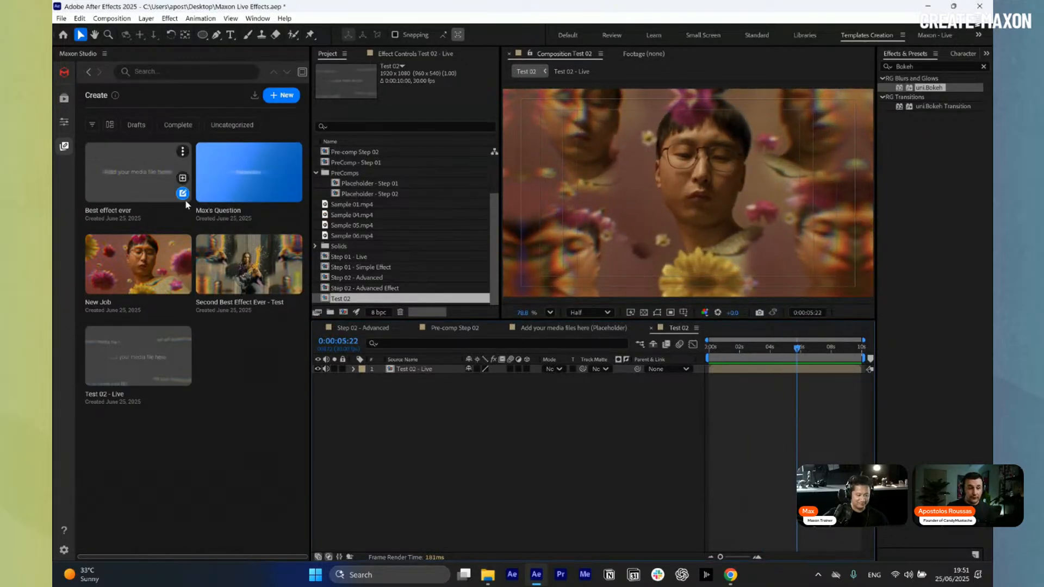
pyautogui.click(183, 154)
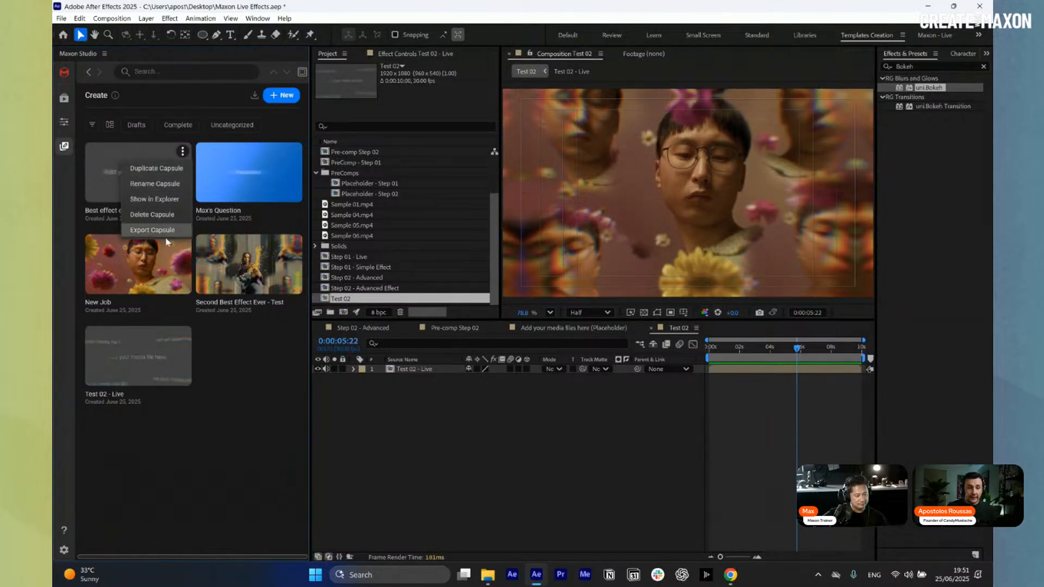
pyautogui.click(250, 481)
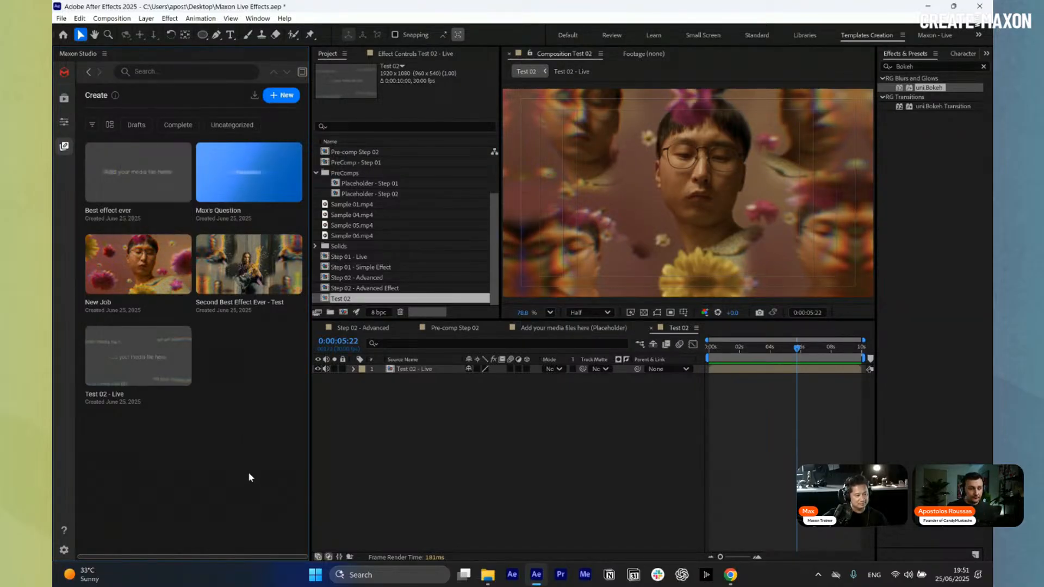
pyautogui.click(182, 153)
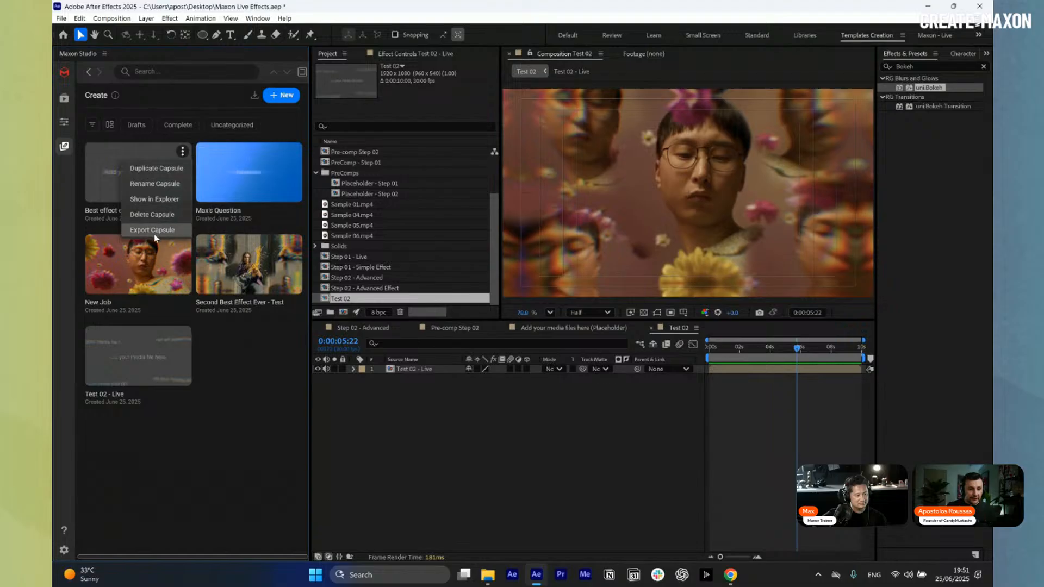
pyautogui.click(235, 482)
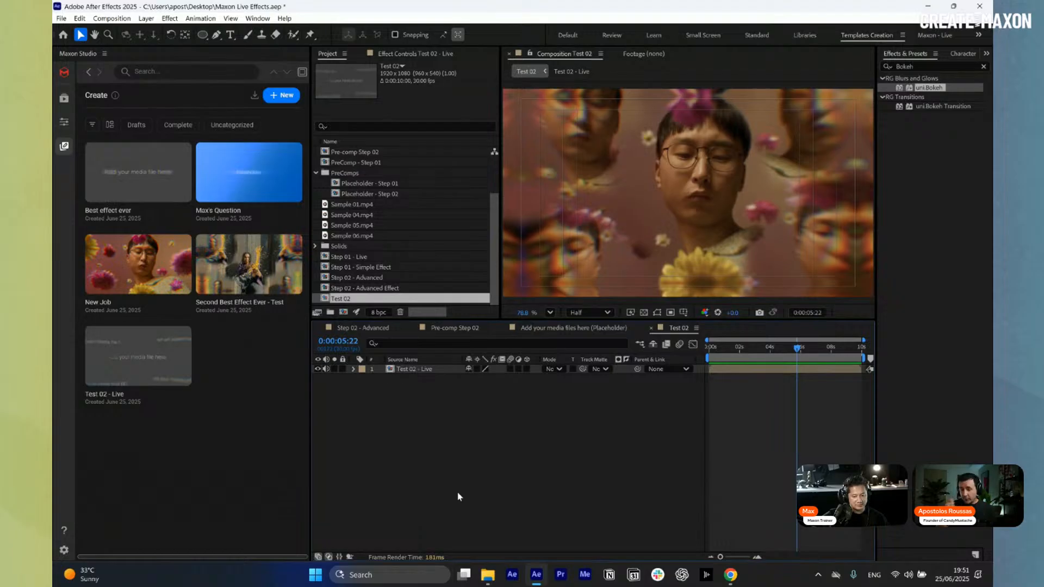
# Collapse the PreComps folder and bring up the full Maxon Studio capsule library, closing the open capsule detail pages
pyautogui.click(315, 174)
pyautogui.scroll(1, 327, 179)
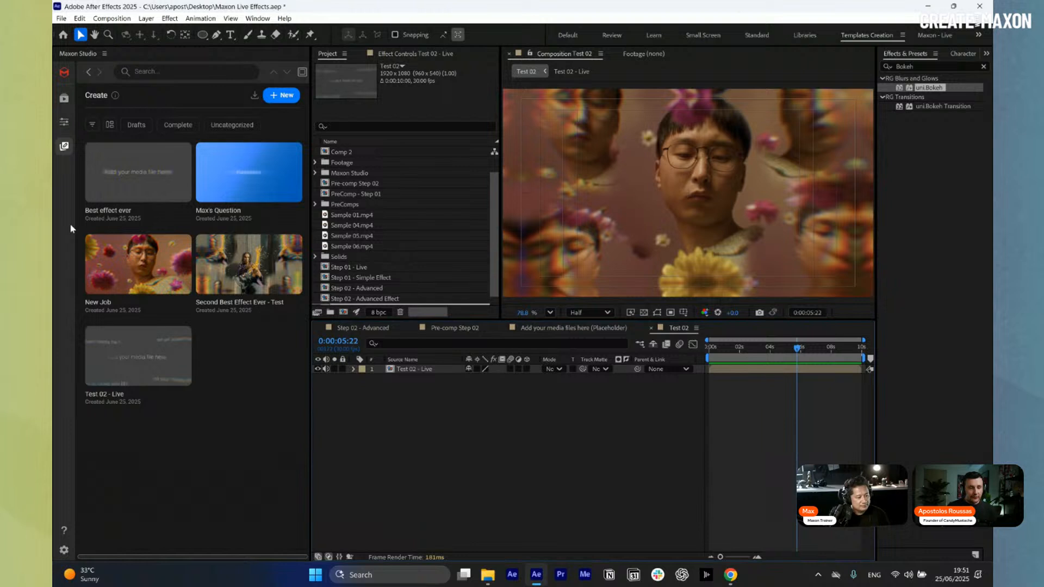
pyautogui.click(65, 102)
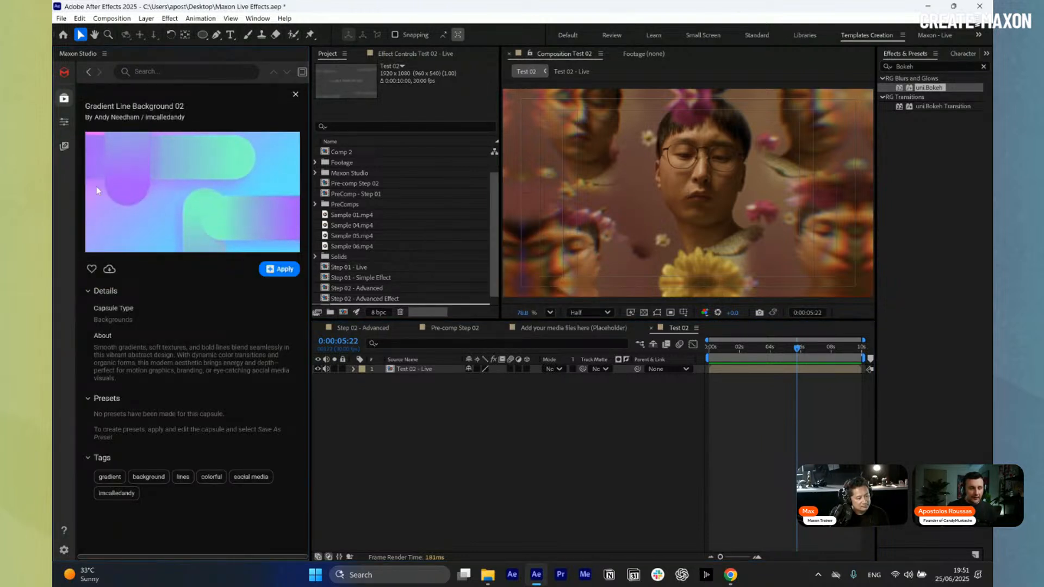
pyautogui.click(89, 71)
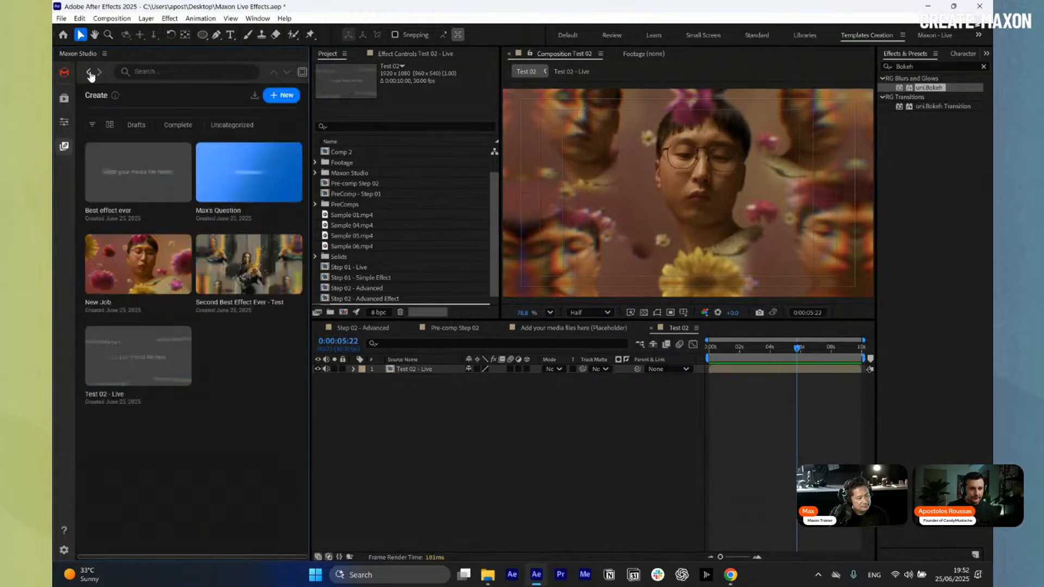
pyautogui.click(66, 100)
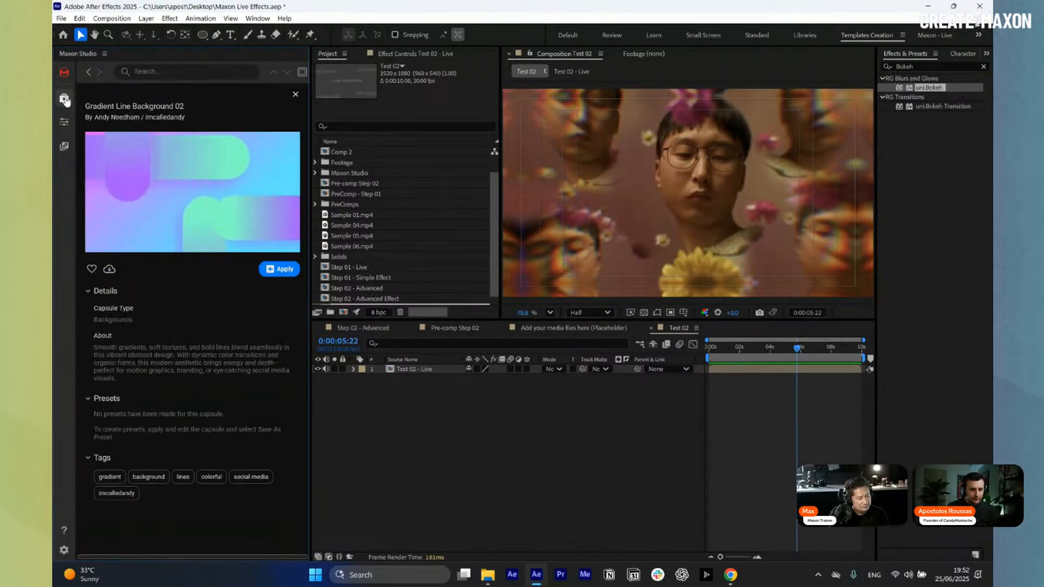
pyautogui.click(296, 95)
pyautogui.click(297, 90)
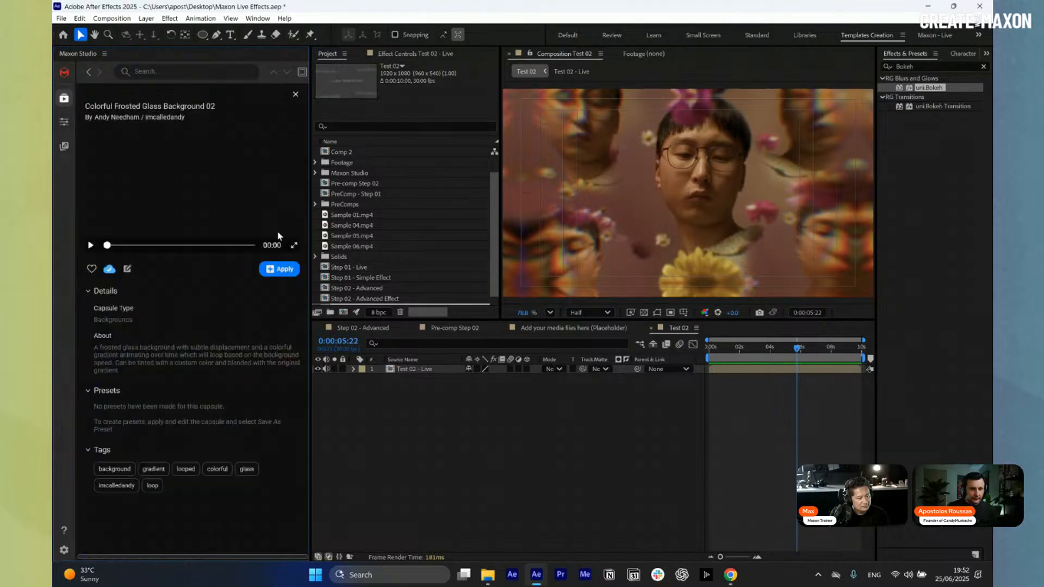
pyautogui.click(296, 95)
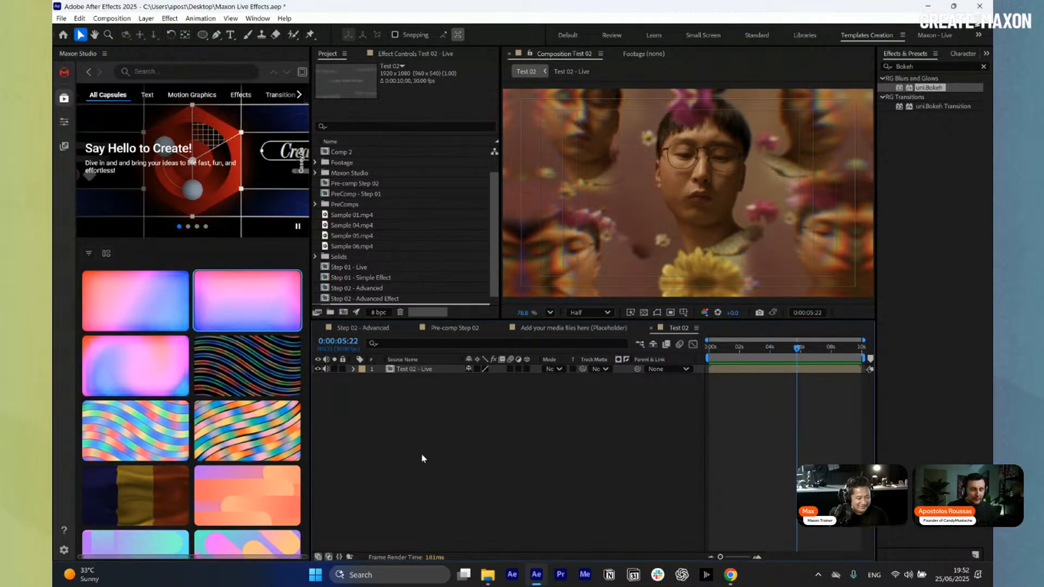
# Filter the capsule library to the Vertical orientation and browse the vertical capsules
pyautogui.click(107, 254)
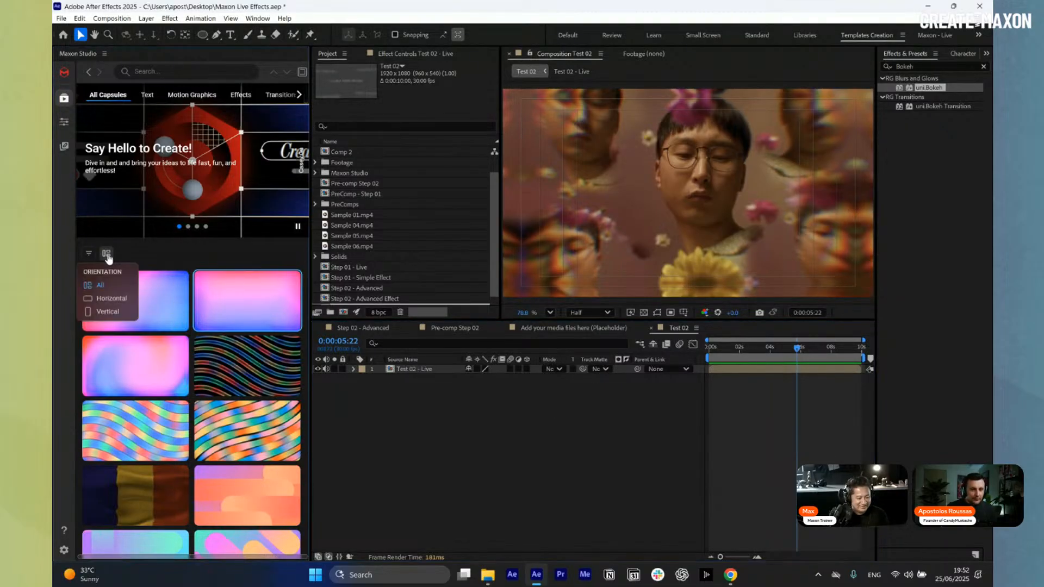
pyautogui.click(115, 311)
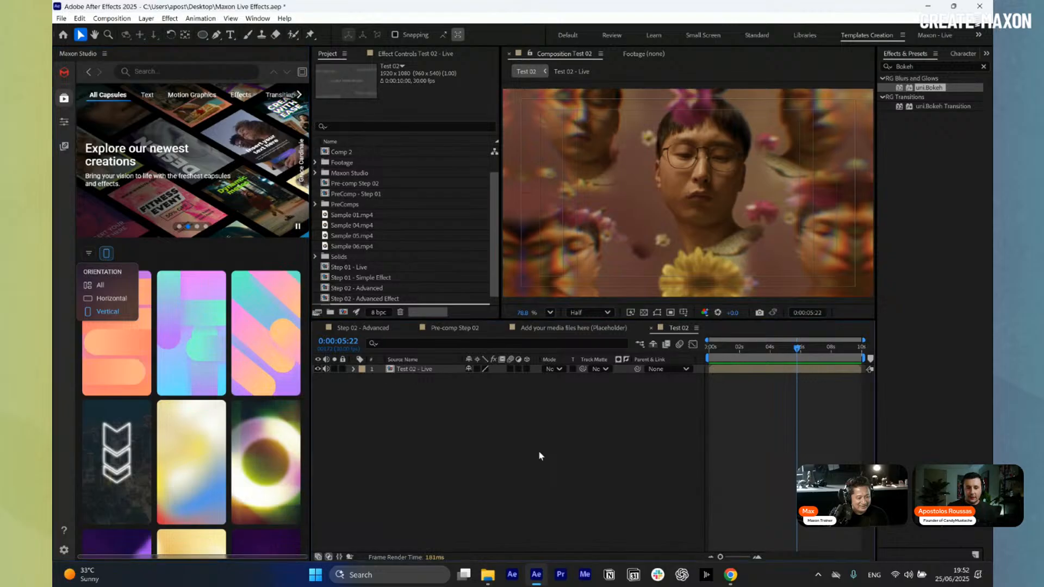
pyautogui.scroll(-8, 190, 375)
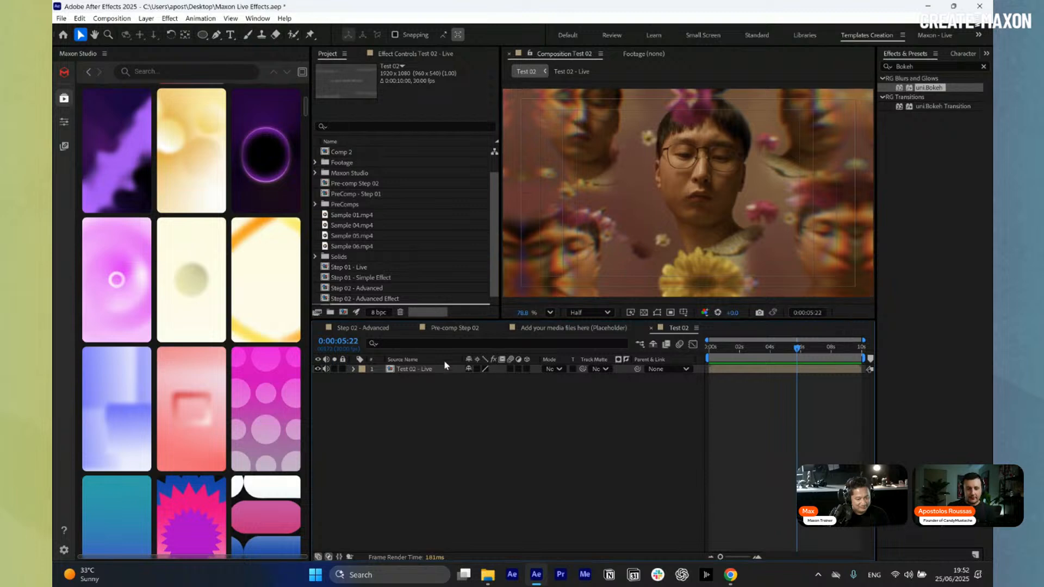
# View the Pre-comp Step 02, Step 01 - Live, Step 02 - Advanced and Step 01 - Simple Effect compositions, ending at 0:00:01:16
pyautogui.click(444, 329)
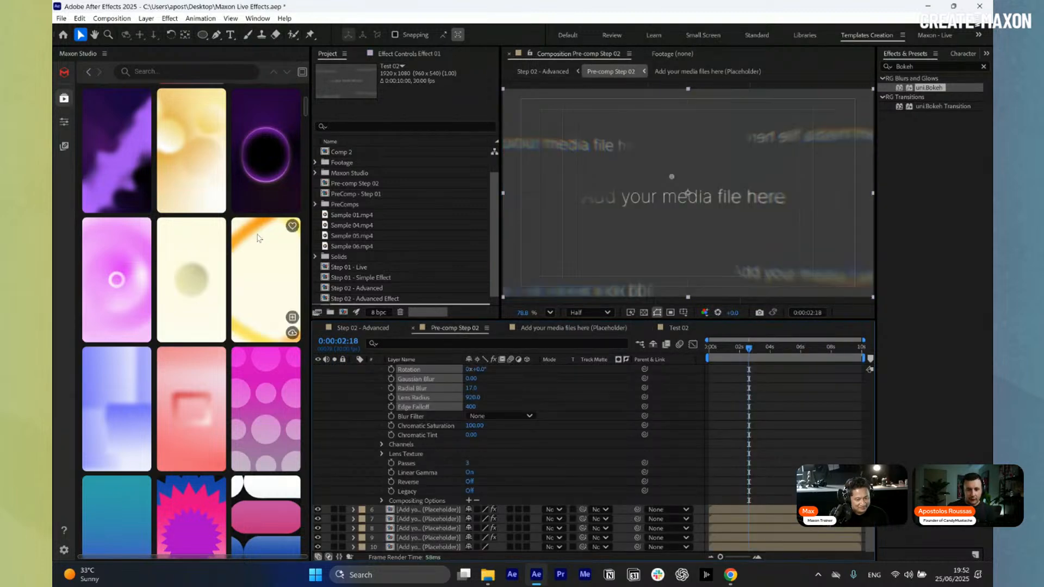
pyautogui.doubleClick(363, 269)
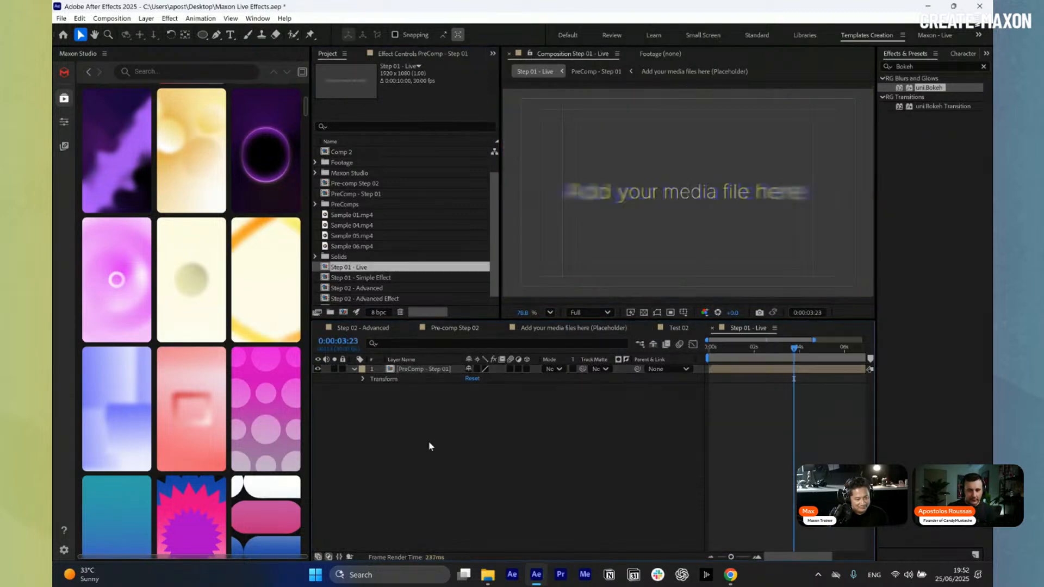
pyautogui.scroll(-1, 375, 269)
pyautogui.doubleClick(378, 279)
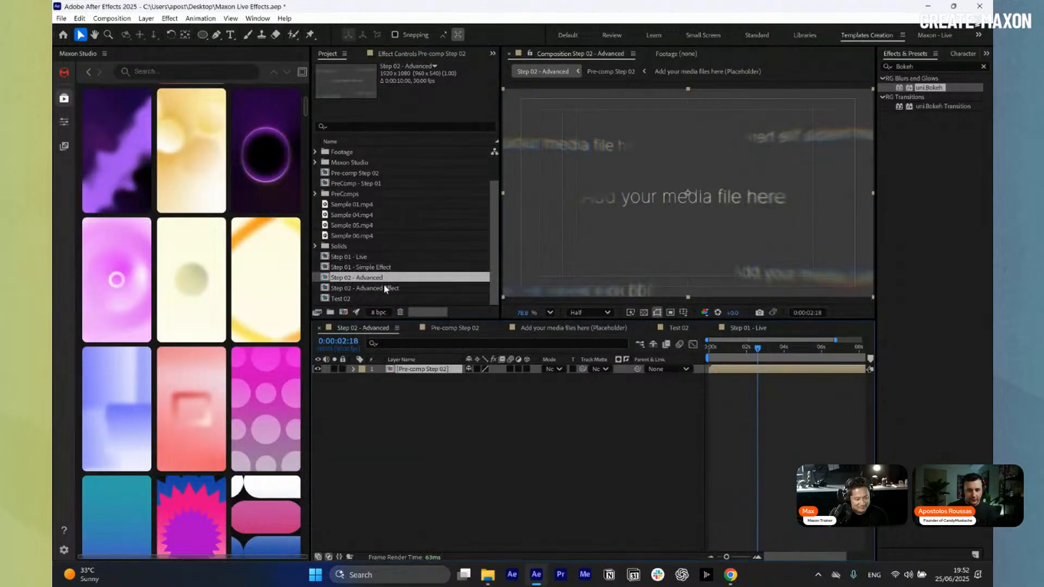
pyautogui.click(384, 268)
pyautogui.doubleClick(383, 268)
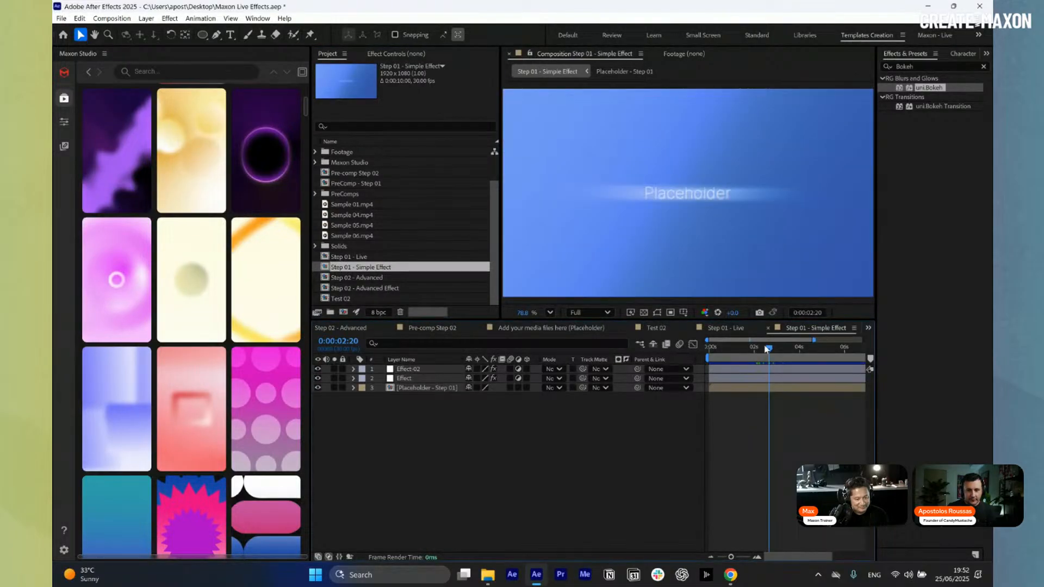
pyautogui.scroll(-1, 688, 248)
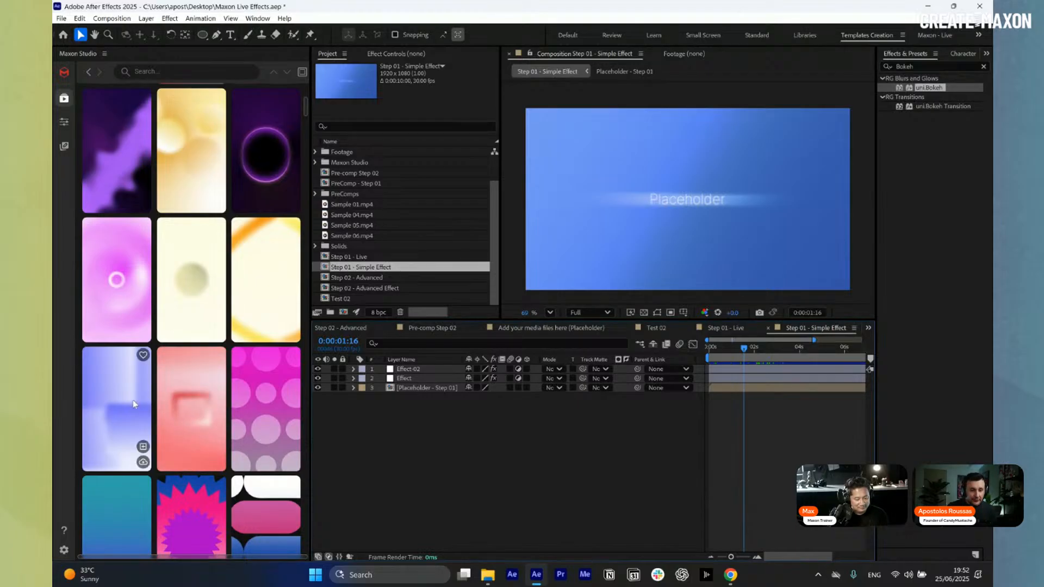
# Check the available Apply Options for fitting capsules to the frame and look through more vertical capsules
pyautogui.click(301, 73)
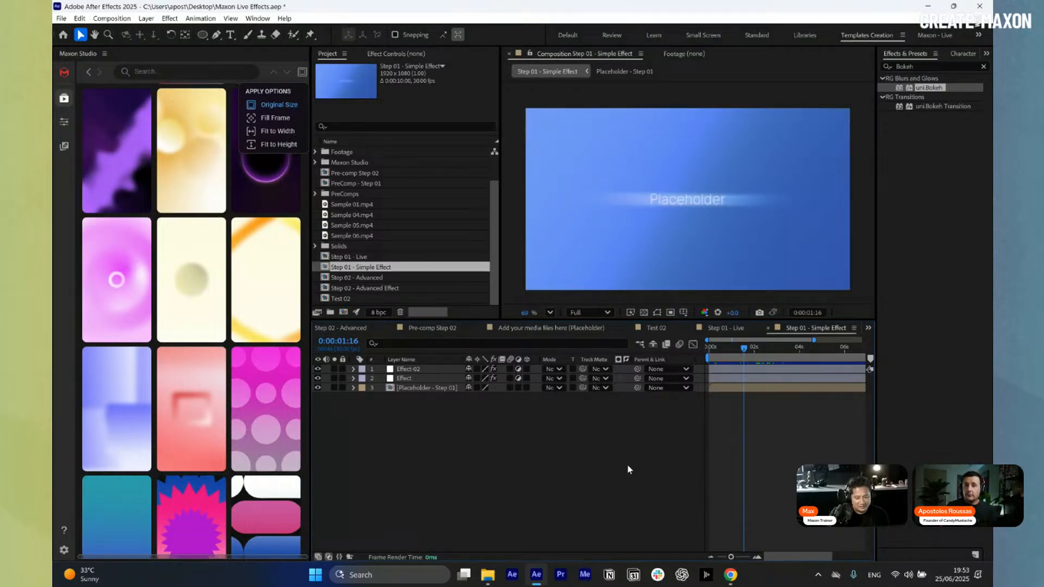
pyautogui.click(300, 72)
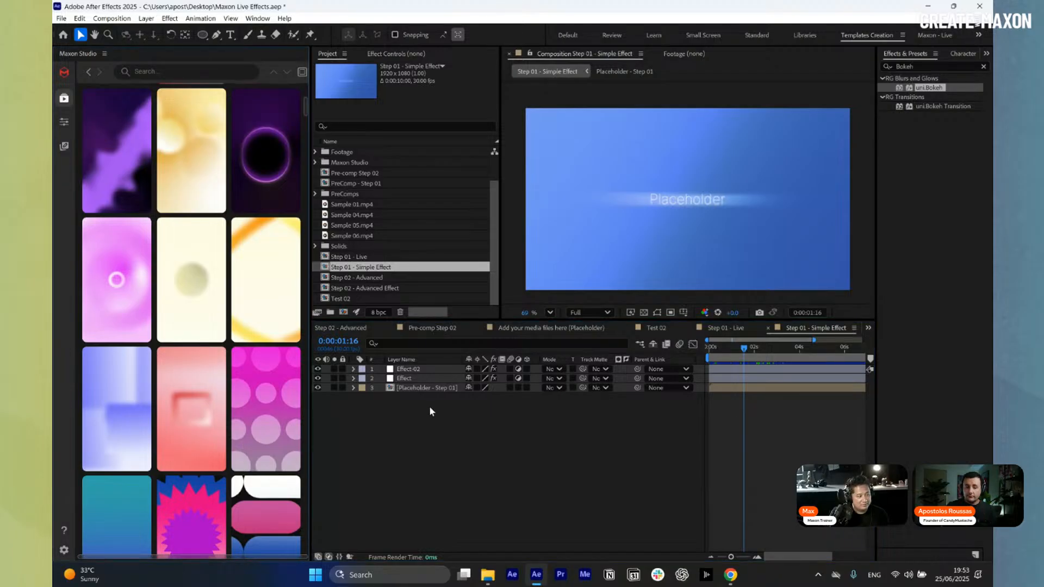
pyautogui.moveTo(292, 384)
pyautogui.scroll(-3, 292, 384)
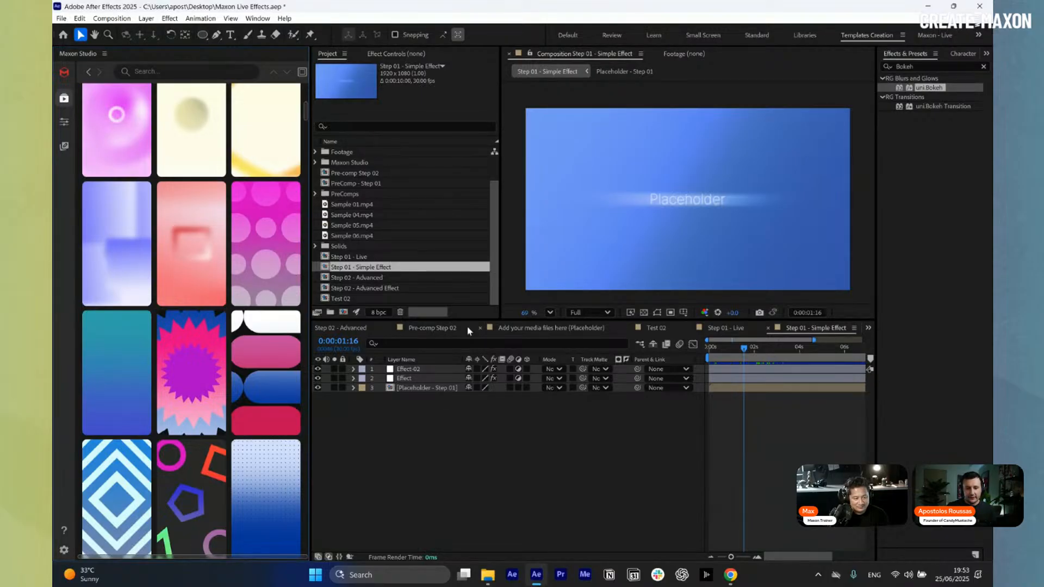
# Create a 1920x1080, 30 fps, 10-second composition, apply the Background 06 capsule with Fit to Height, and preview it up to 0:00:05:12
pyautogui.click(343, 313)
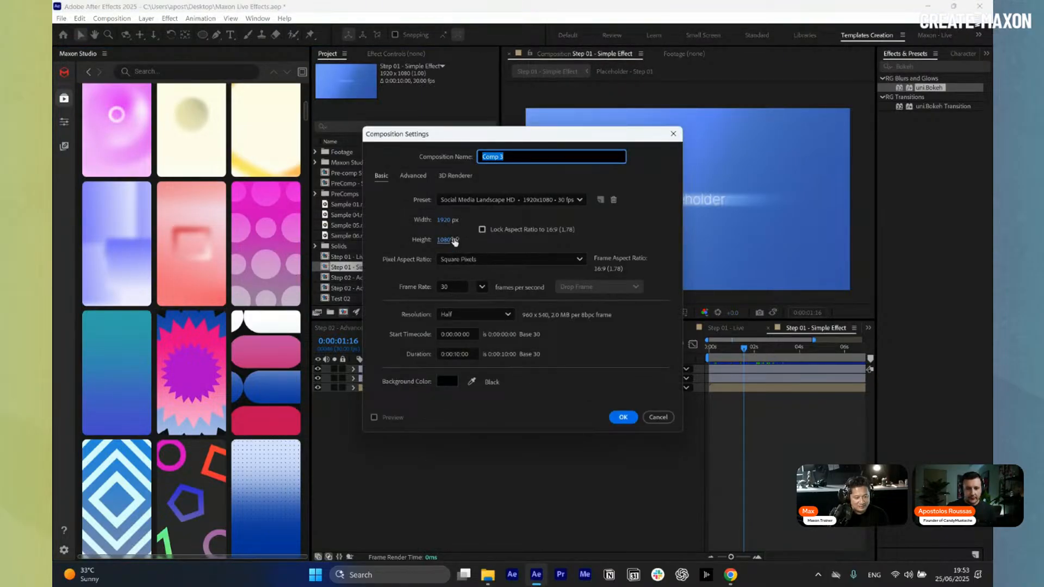
pyautogui.click(623, 416)
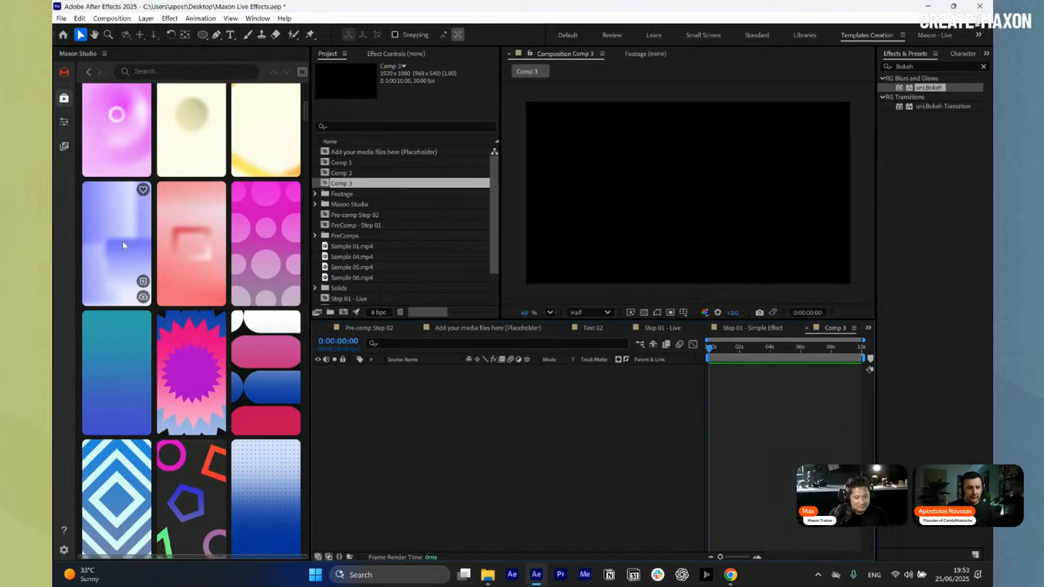
pyautogui.scroll(3, 123, 242)
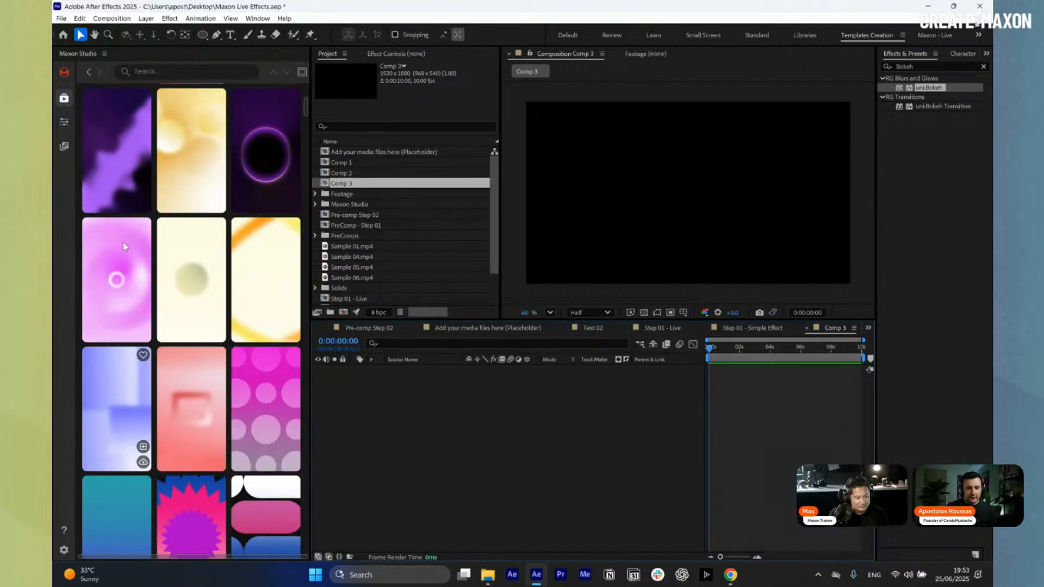
pyautogui.click(302, 72)
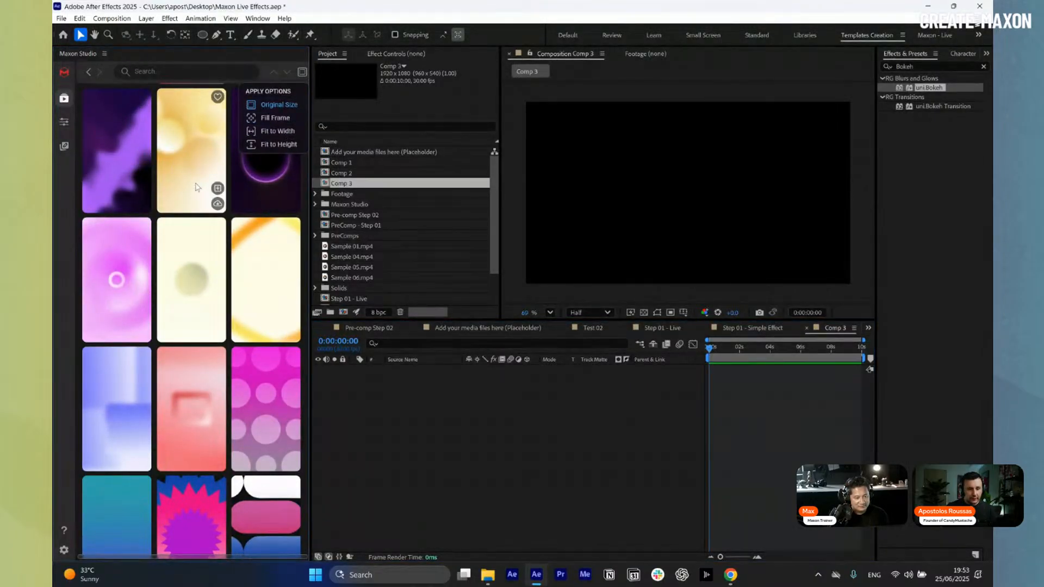
pyautogui.click(257, 145)
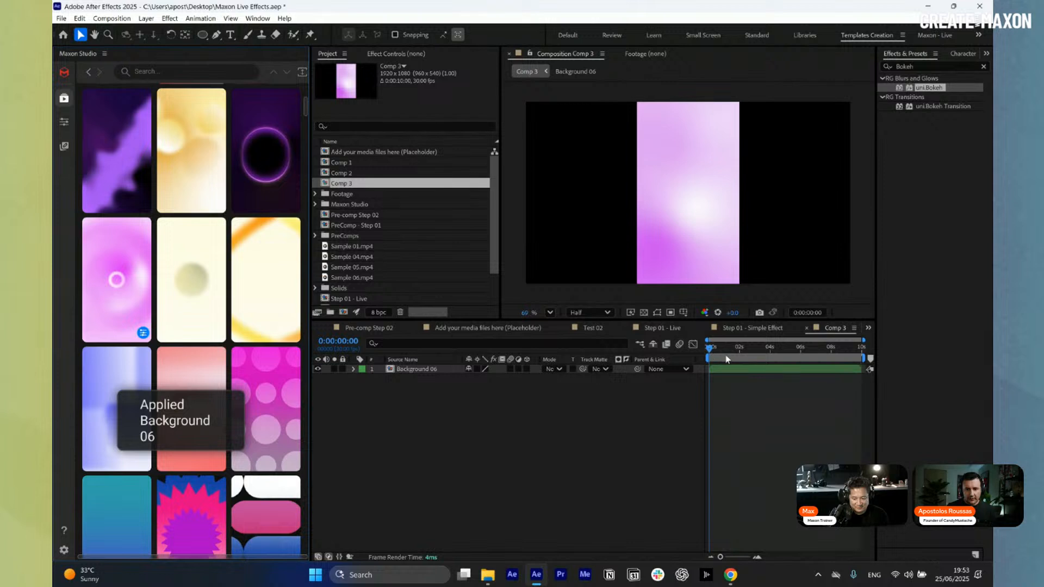
pyautogui.moveTo(726, 359); pyautogui.dragTo(792, 362)
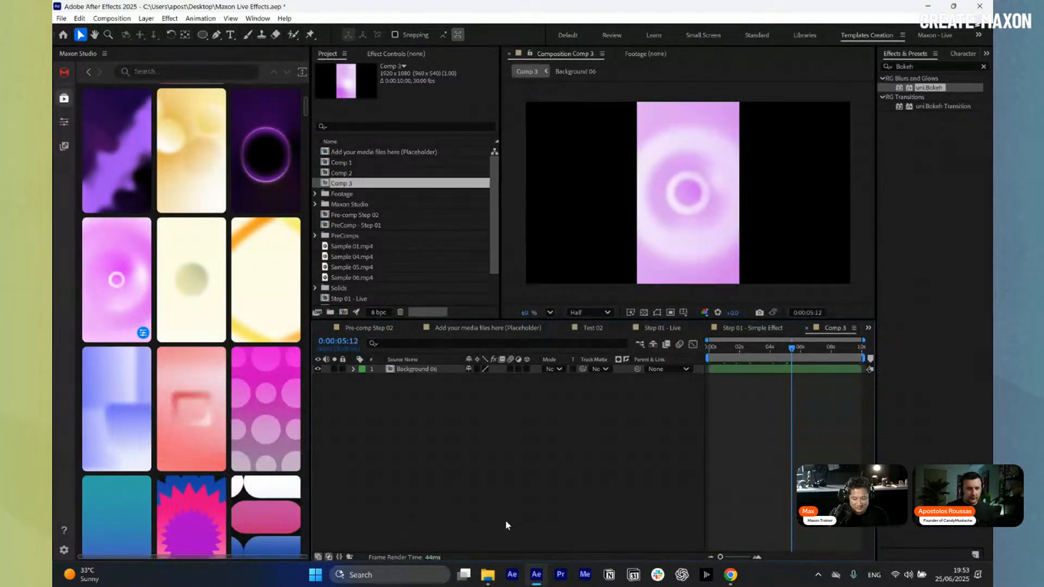
# Replace the Background 06 layer with the Background 12 capsule, applied with the Fill Frame option, and preview it up to 0:00:05:15
pyautogui.hotkey('ctrl', 'a')
pyautogui.press('Delete')
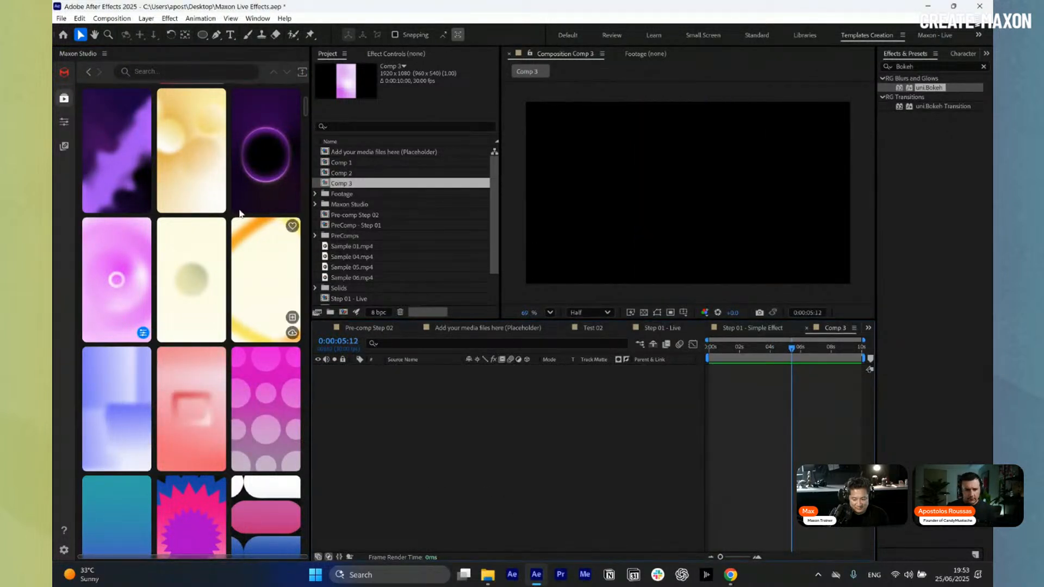
pyautogui.click(302, 72)
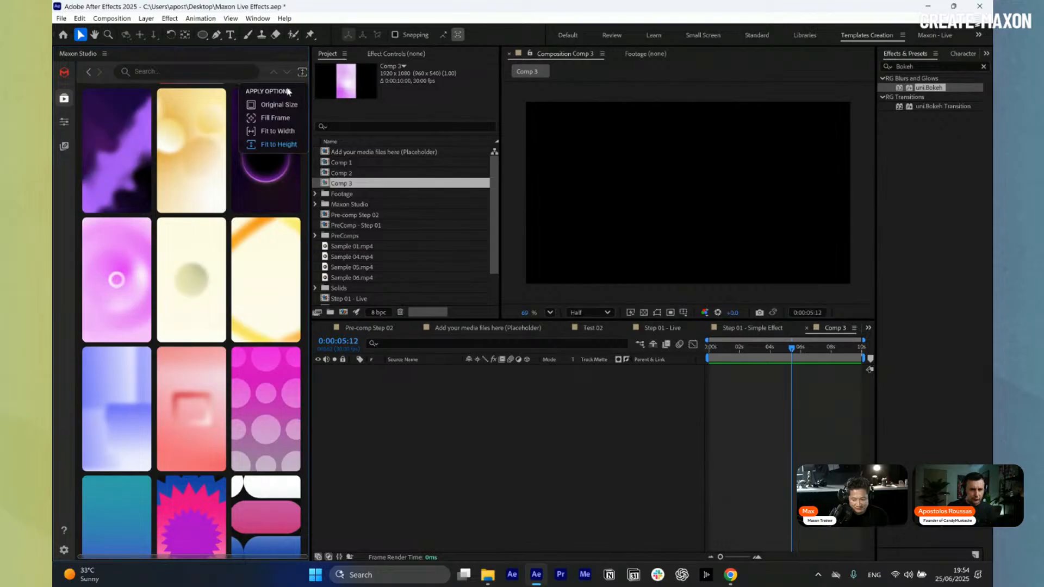
pyautogui.click(284, 123)
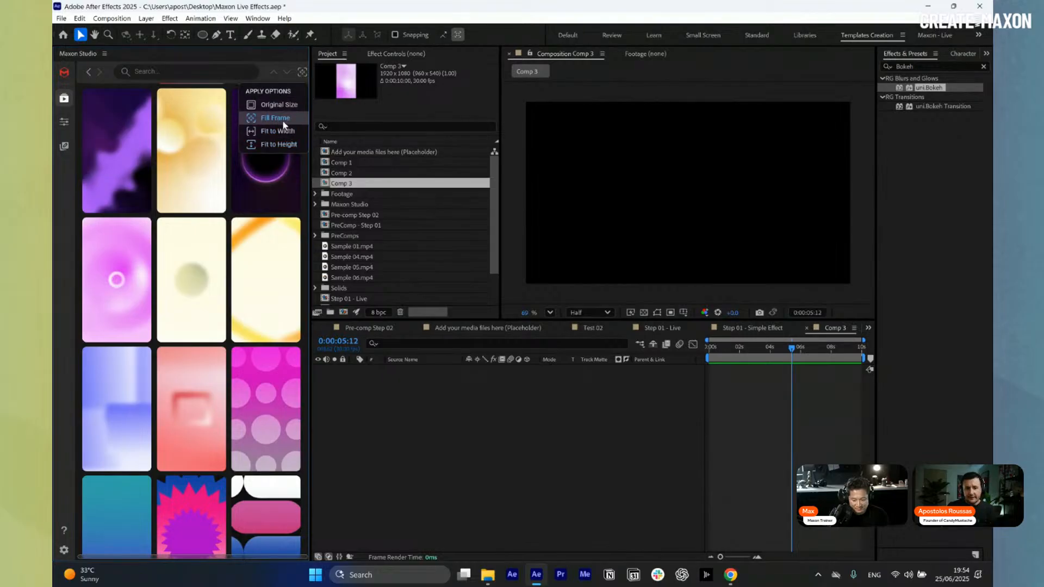
pyautogui.scroll(-3, 214, 345)
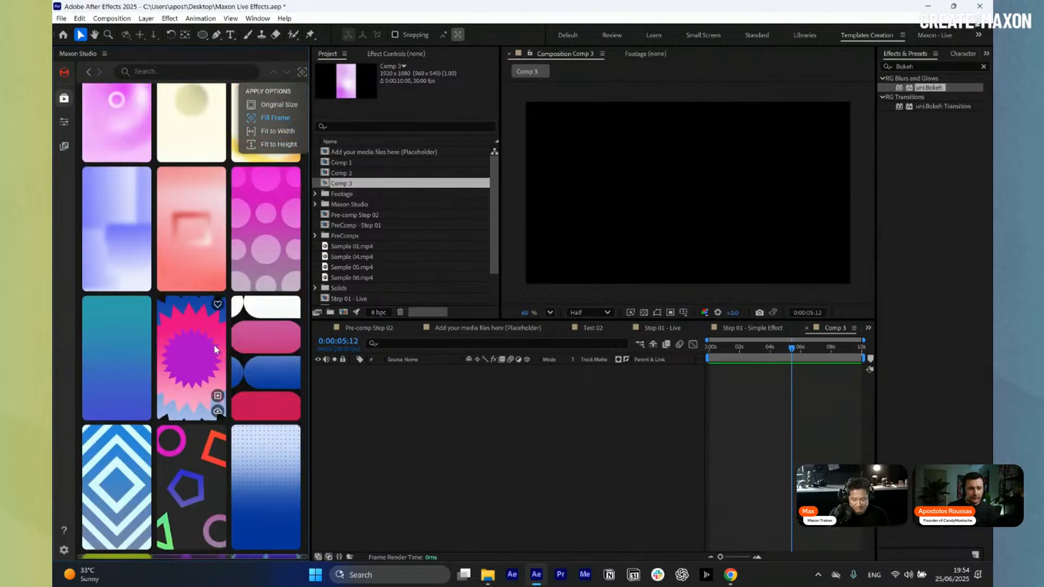
pyautogui.scroll(-3, 214, 348)
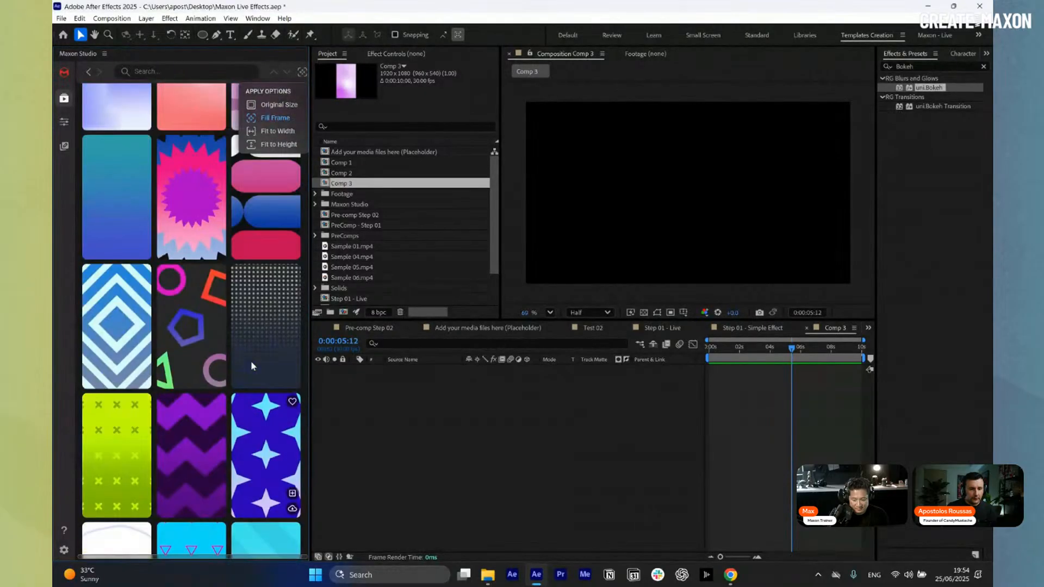
pyautogui.scroll(4, 252, 366)
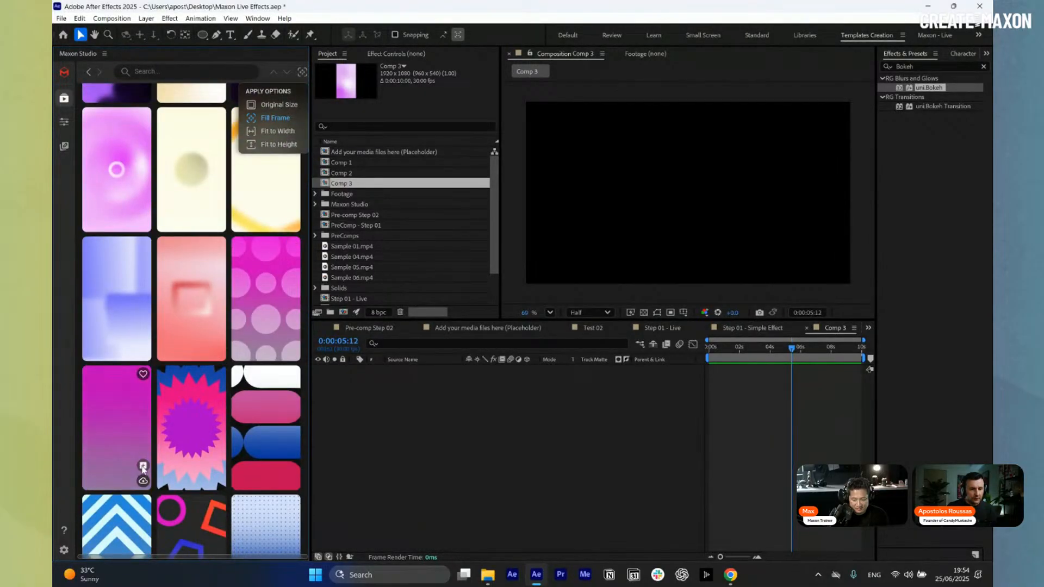
pyautogui.click(143, 466)
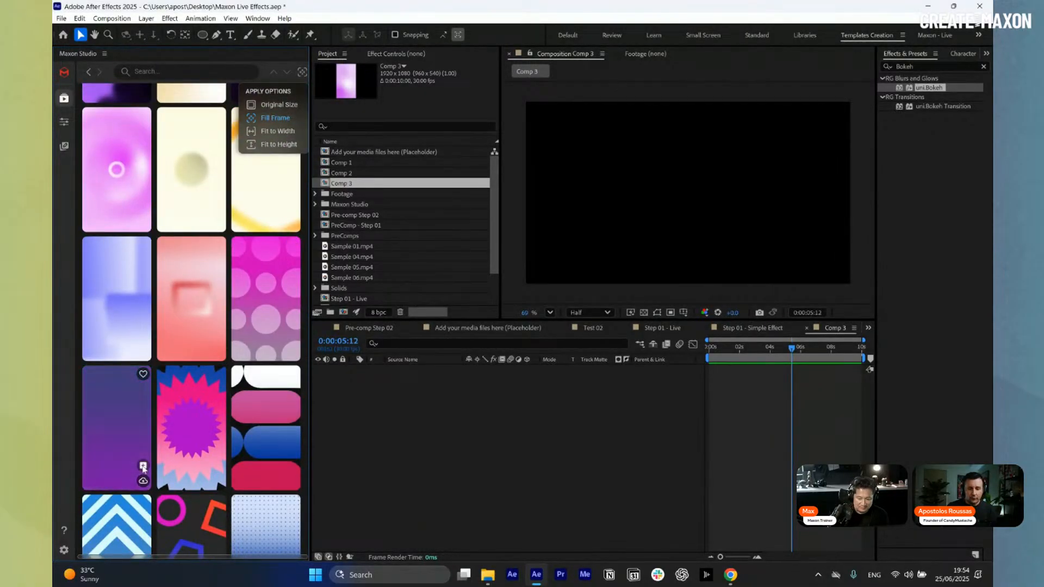
pyautogui.moveTo(751, 350); pyautogui.dragTo(793, 363)
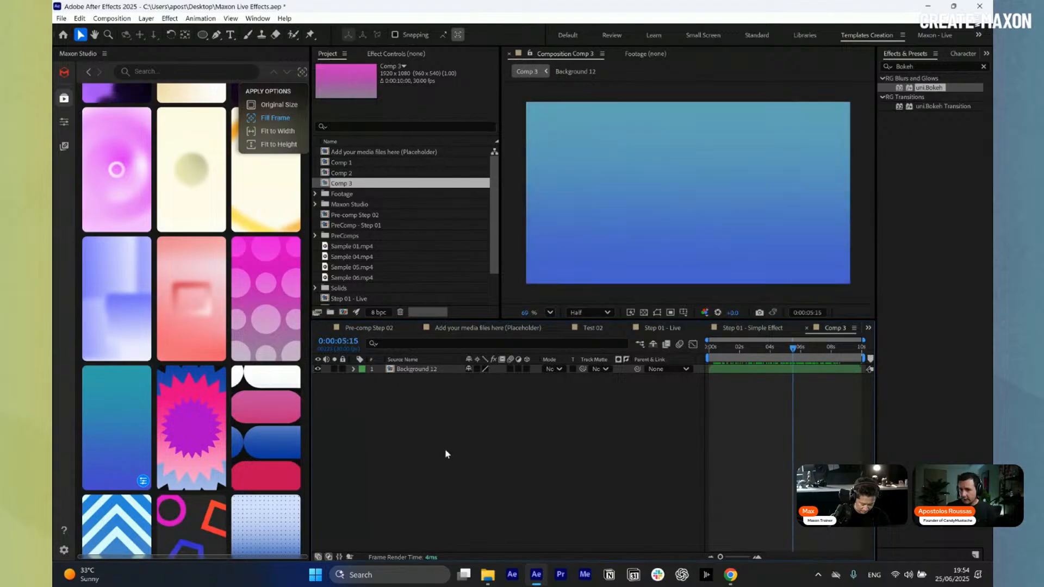
# Delete the Background 12 layer and close the Comp 3 timeline
pyautogui.click(413, 369)
pyautogui.press('Delete')
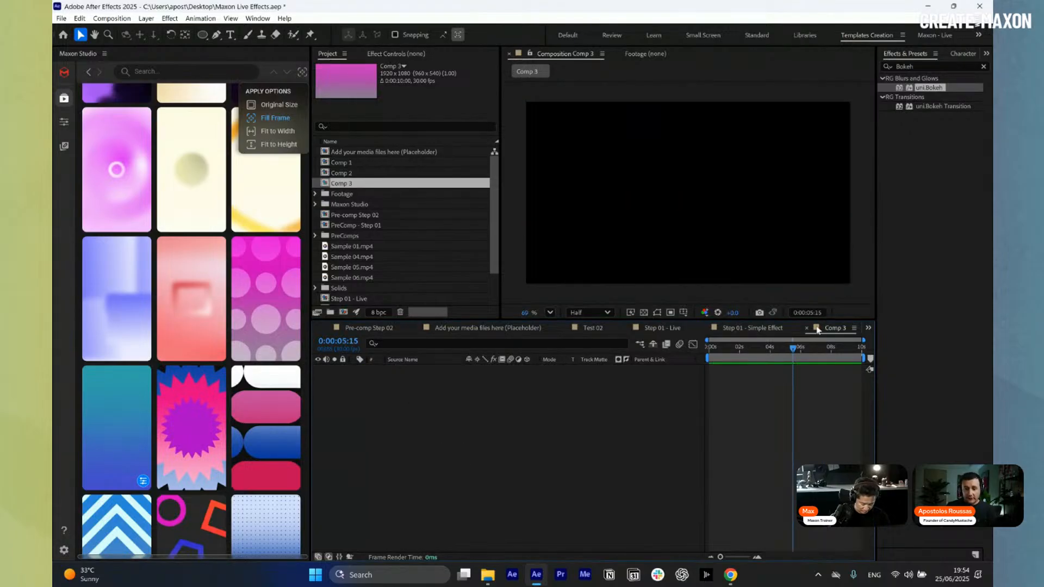
pyautogui.click(806, 328)
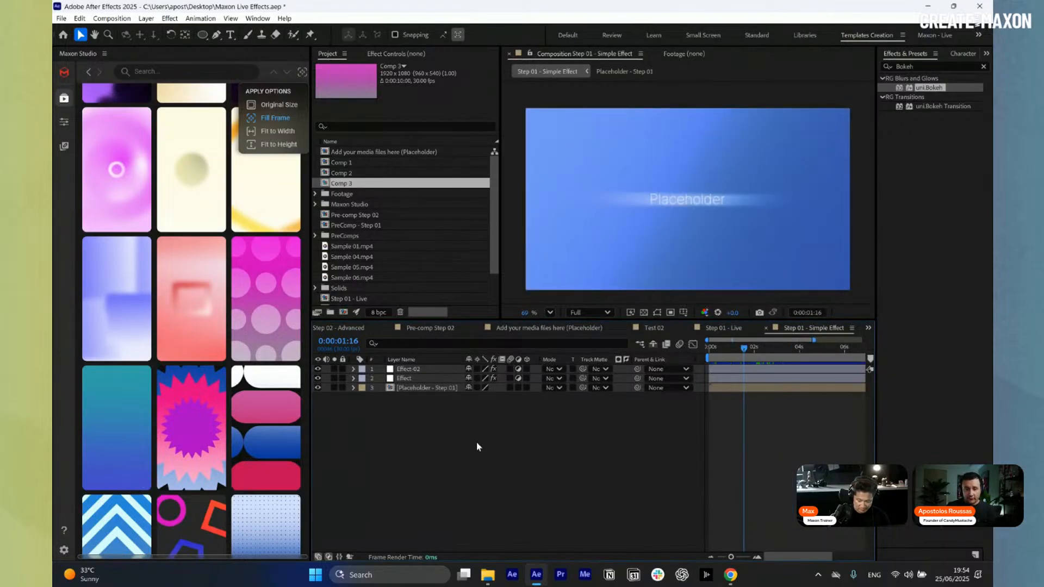
# Duplicate the Step 01 - Simple Effect composition, rename the copy Step 01 - Simple Effect 9:16, and open it
pyautogui.scroll(-2, 431, 257)
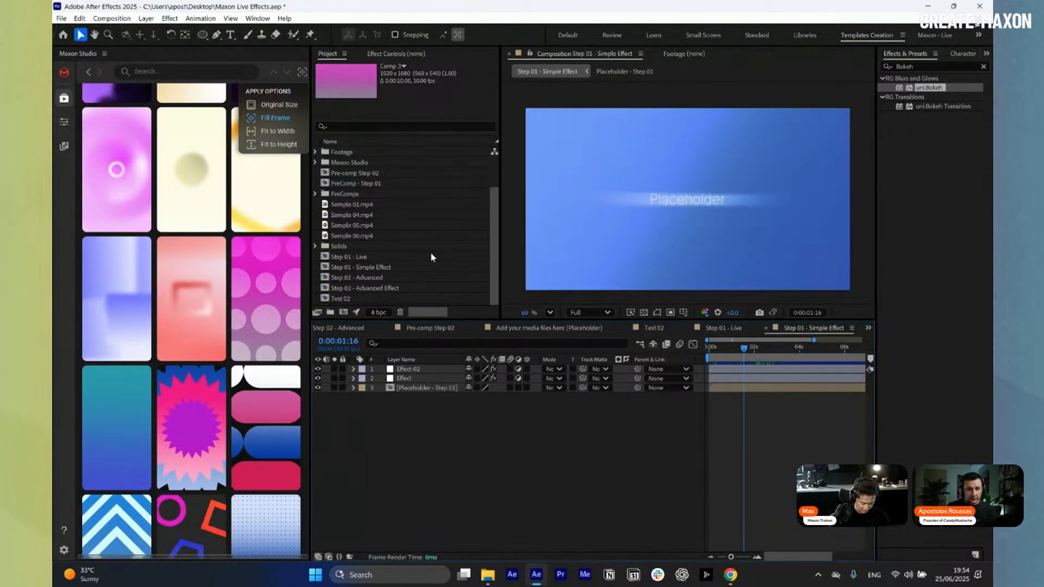
pyautogui.click(383, 267)
pyautogui.hotkey('ctrl', 'd')
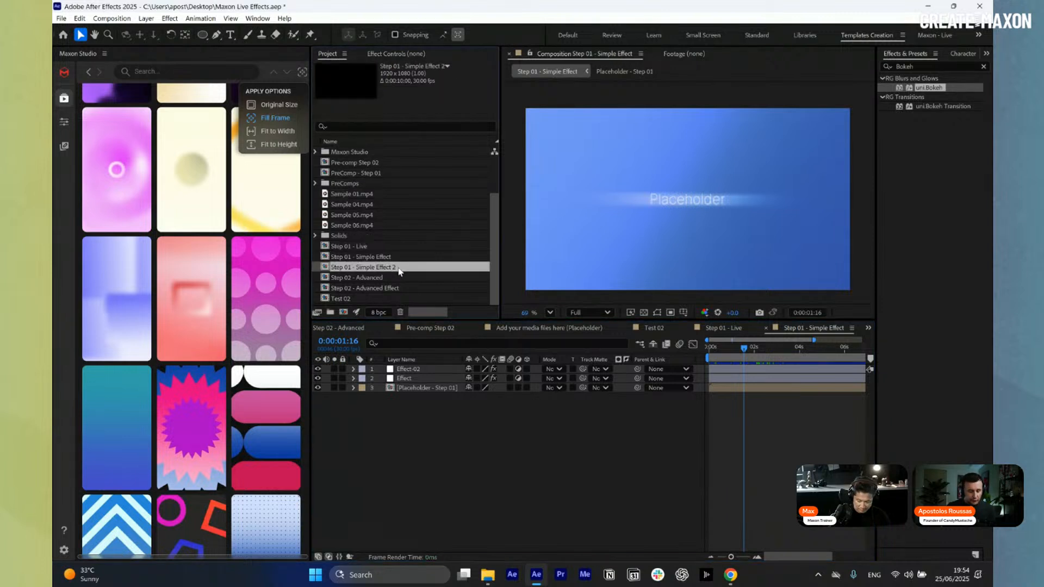
pyautogui.press('Return')
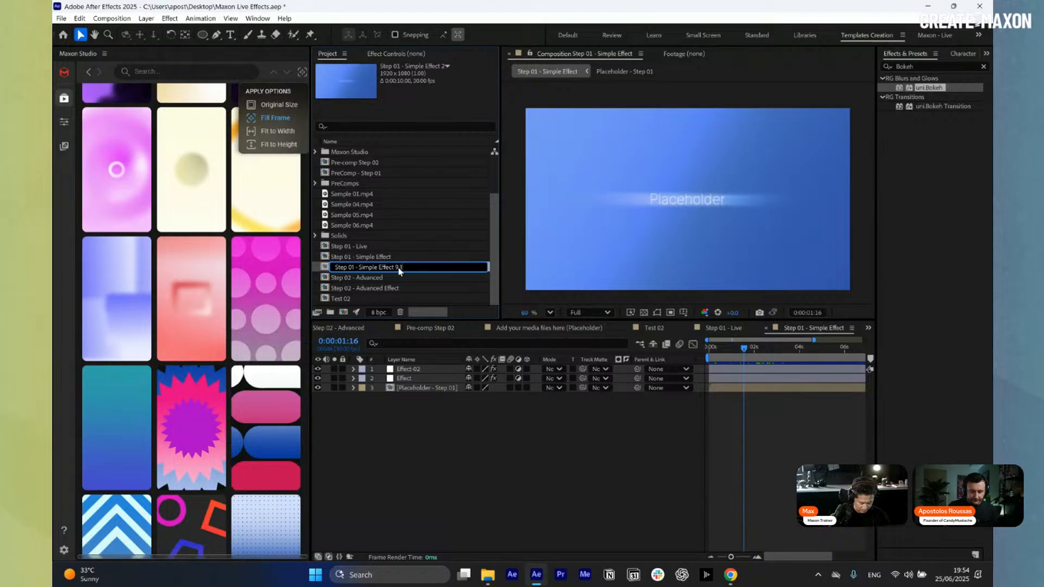
pyautogui.write('9:16')
pyautogui.press('Return')
pyautogui.doubleClick(398, 269)
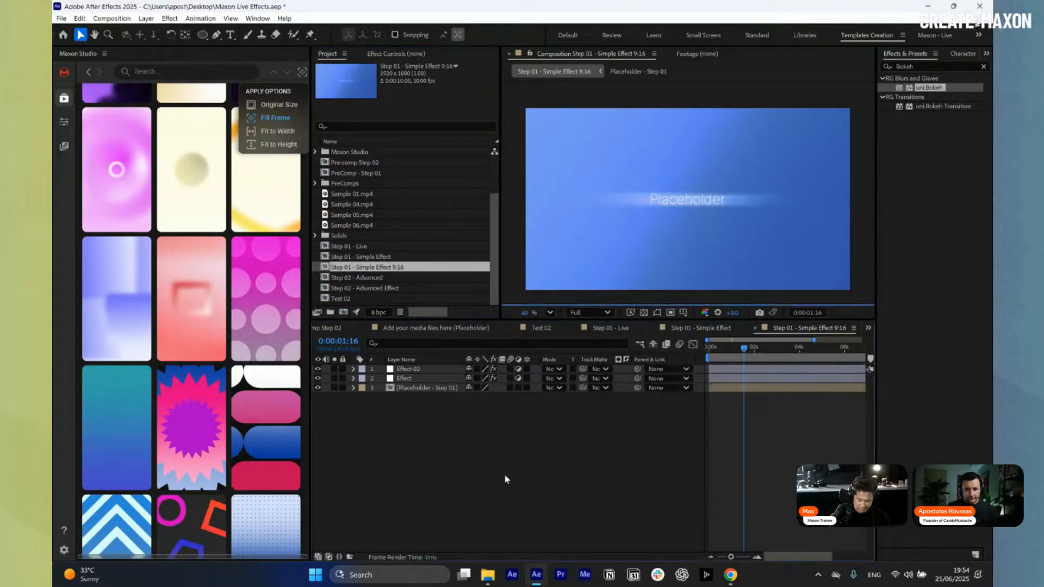
# Set the Step 01 - Simple Effect 9:16 composition's width to 1080 px and height to 1920 px
pyautogui.hotkey('ctrl', 'k')
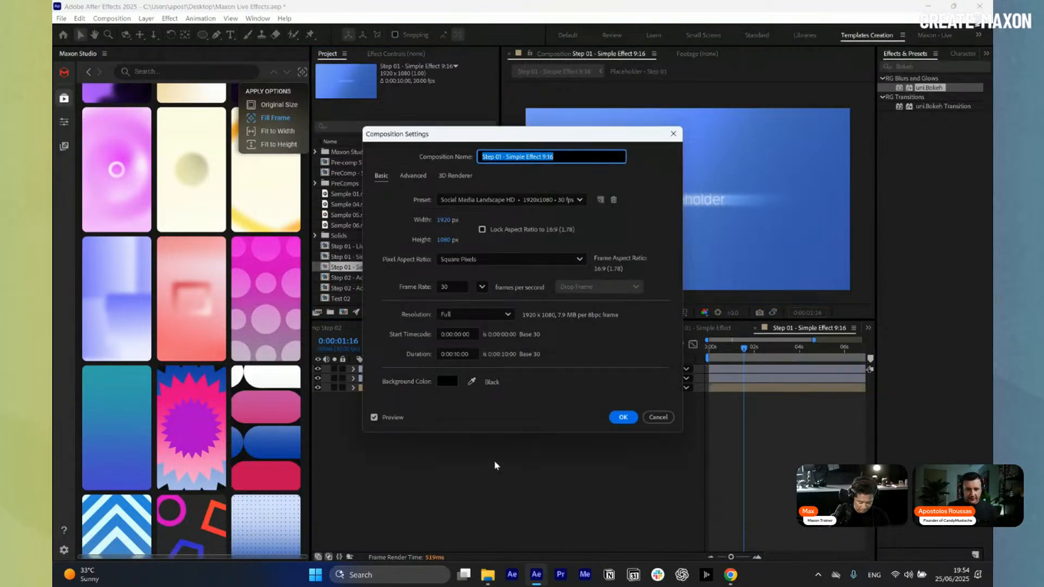
pyautogui.click(443, 219)
pyautogui.write('1080')
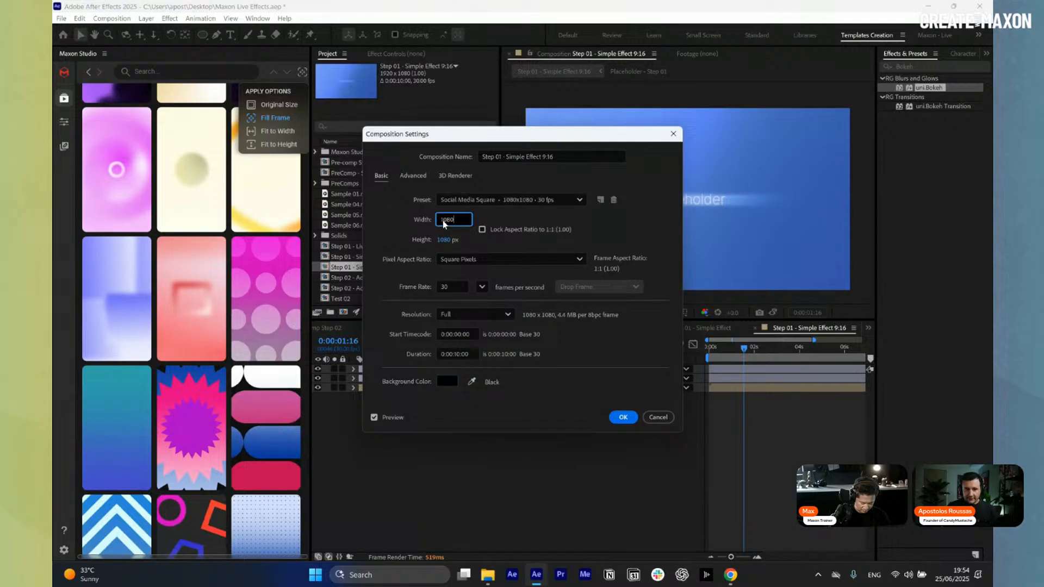
pyautogui.press('Tab')
pyautogui.write('1920')
pyautogui.press('Return')
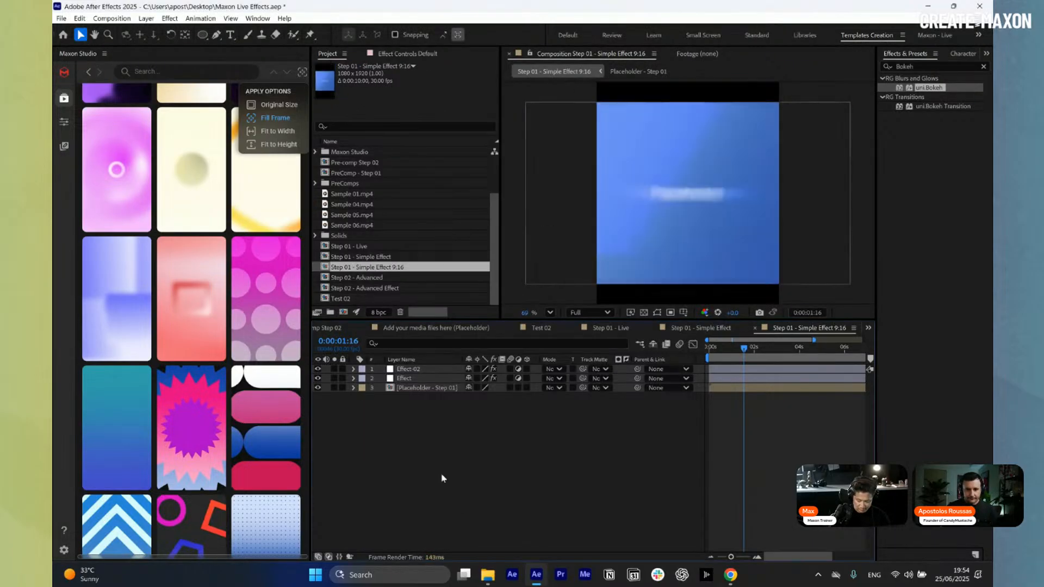
# Add a new adjustment layer above the existing layers of the vertical composition
pyautogui.scroll(-3, 578, 198)
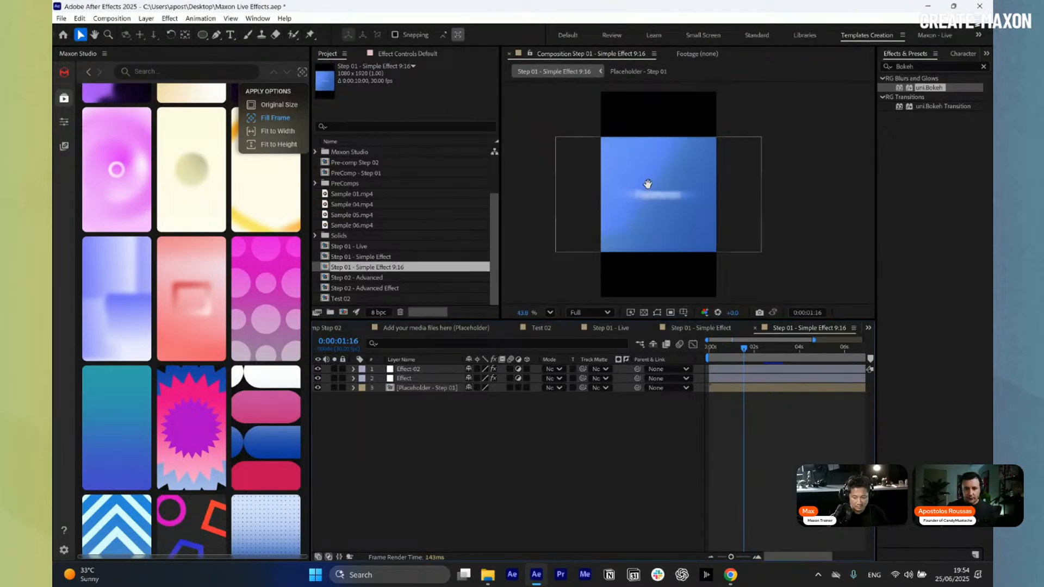
pyautogui.press('v')
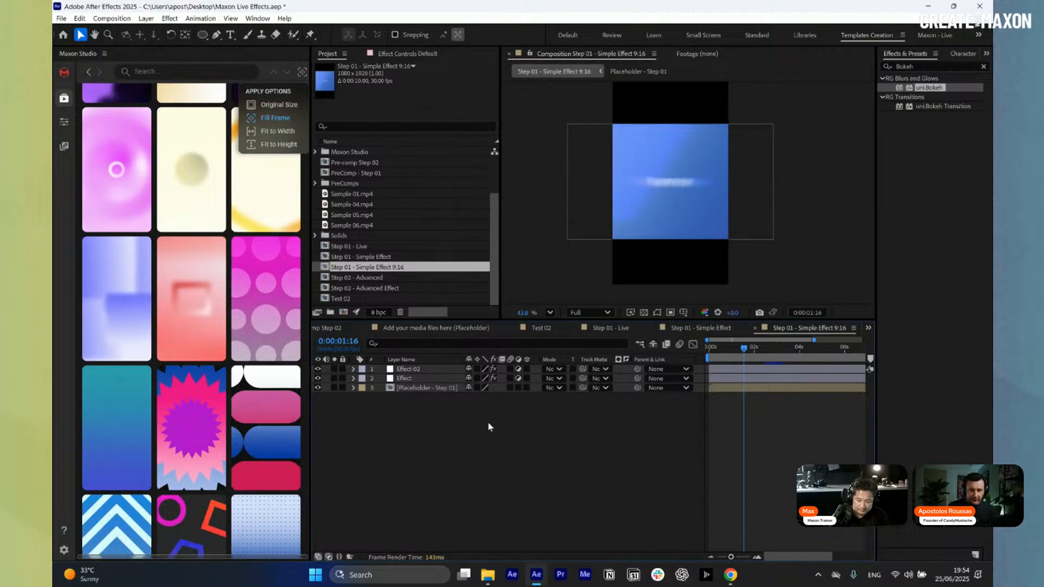
pyautogui.rightClick(487, 424)
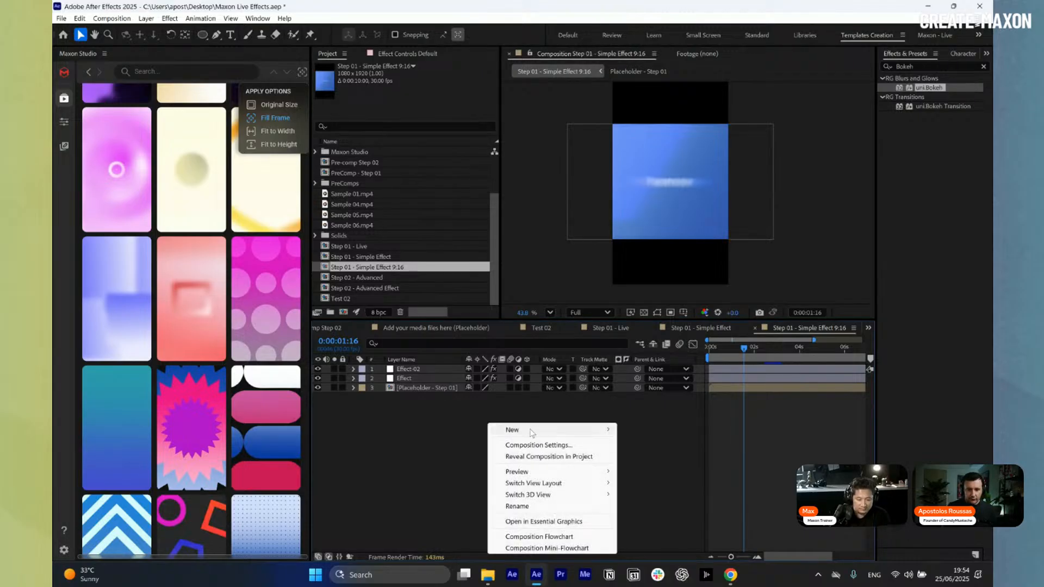
pyautogui.moveTo(530, 430)
pyautogui.click(658, 513)
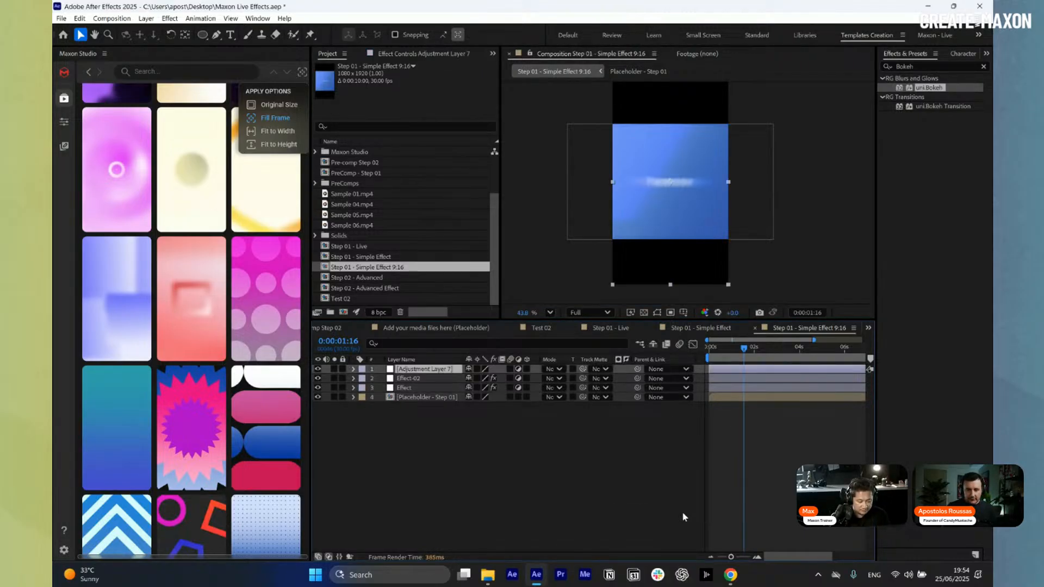
# Copy the uni.Chromatic Aberration effect from the Effect layer to the new adjustment layer
pyautogui.click(429, 388)
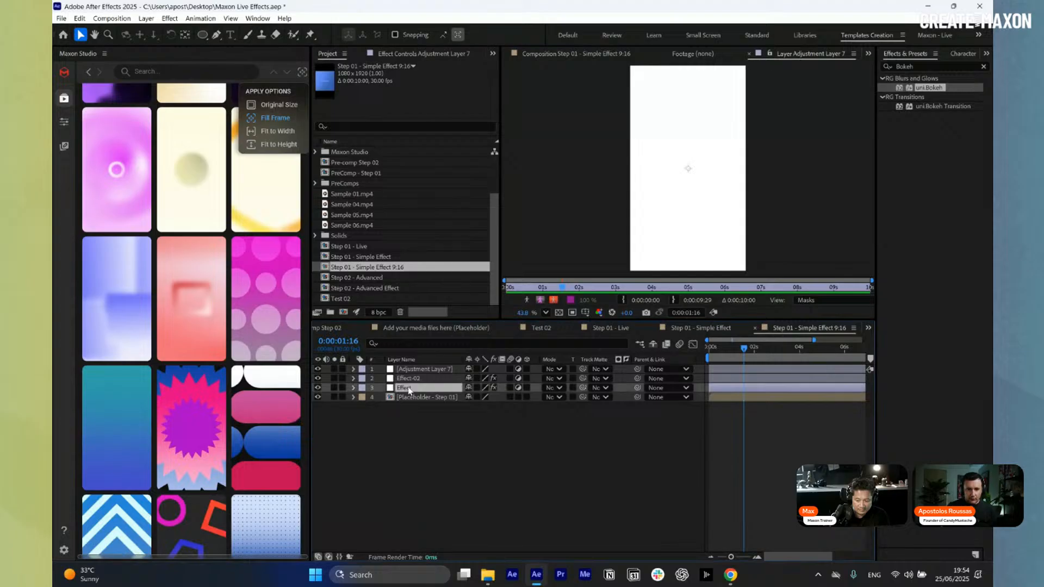
pyautogui.click(383, 54)
pyautogui.click(375, 76)
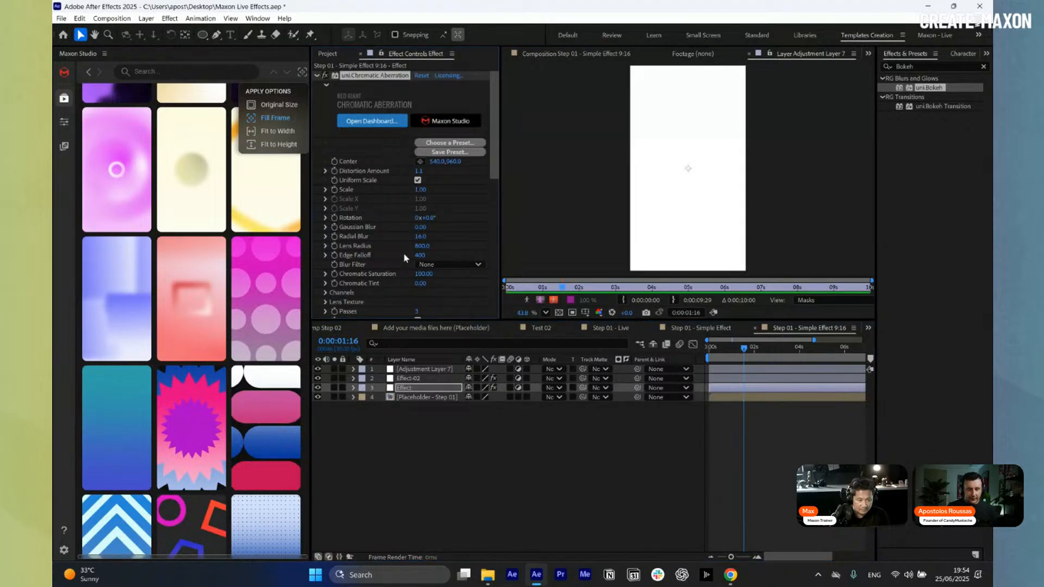
pyautogui.click(428, 369)
pyautogui.hotkey('ctrl', 'v')
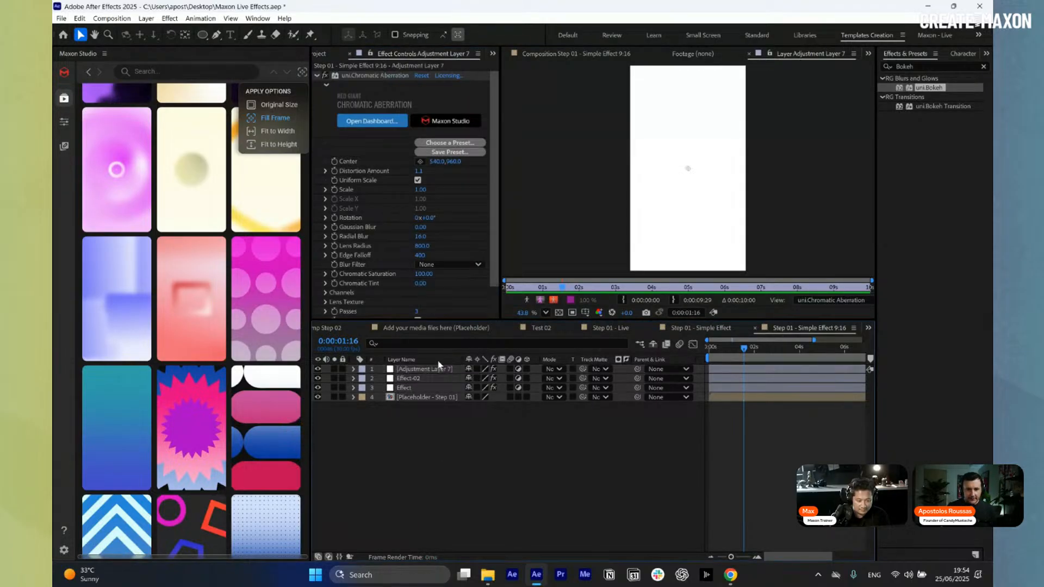
# Duplicate the adjustment layer, replace the copy's Chromatic Aberration with Effect-02's uni.Bokeh effect, and view the composition at 0:00:02:15
pyautogui.hotkey('ctrl', 'd')
pyautogui.click(427, 388)
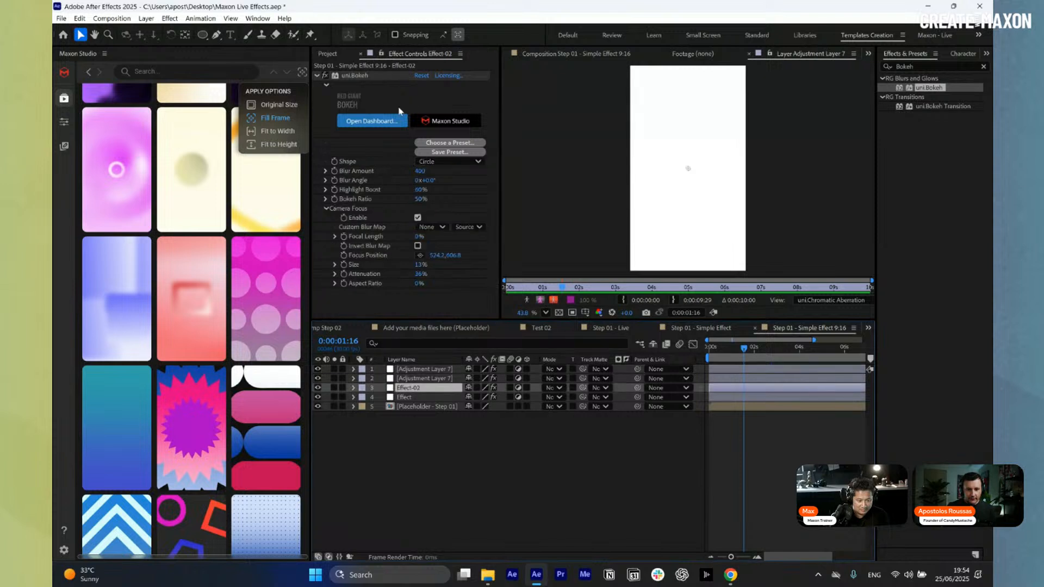
pyautogui.click(352, 76)
pyautogui.click(430, 369)
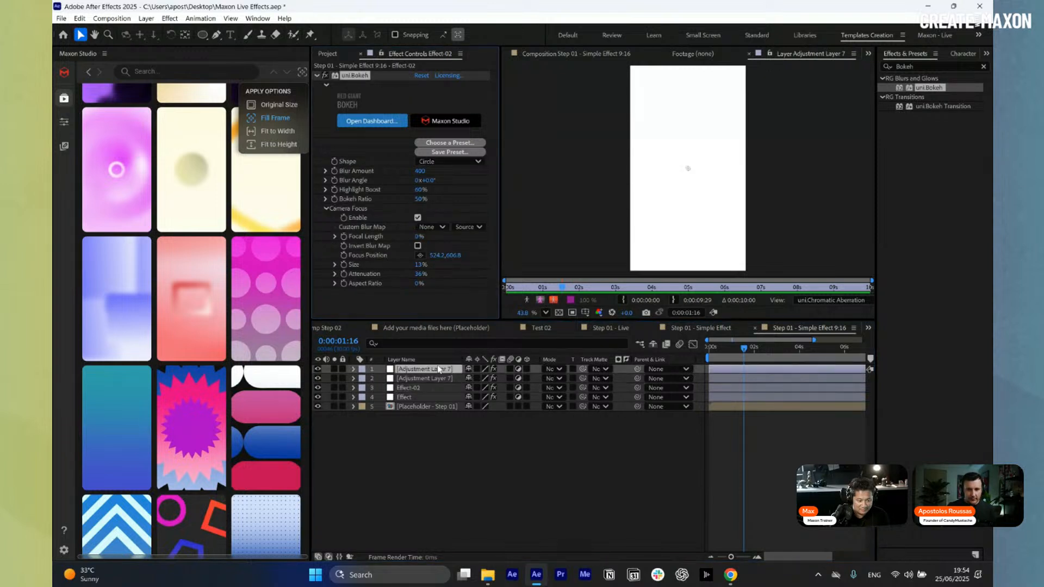
pyautogui.click(366, 74)
pyautogui.press('Delete')
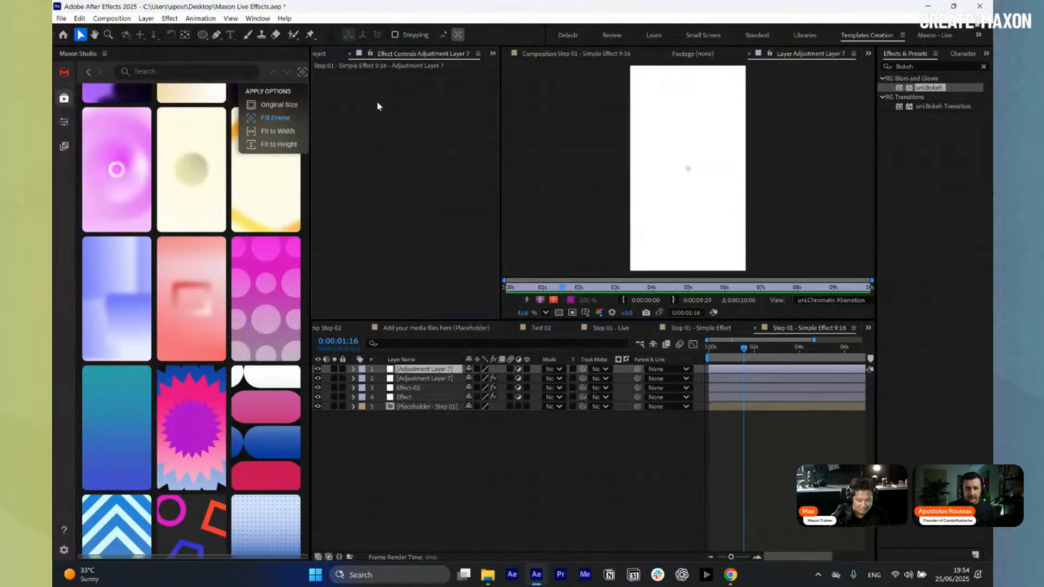
pyautogui.click(575, 55)
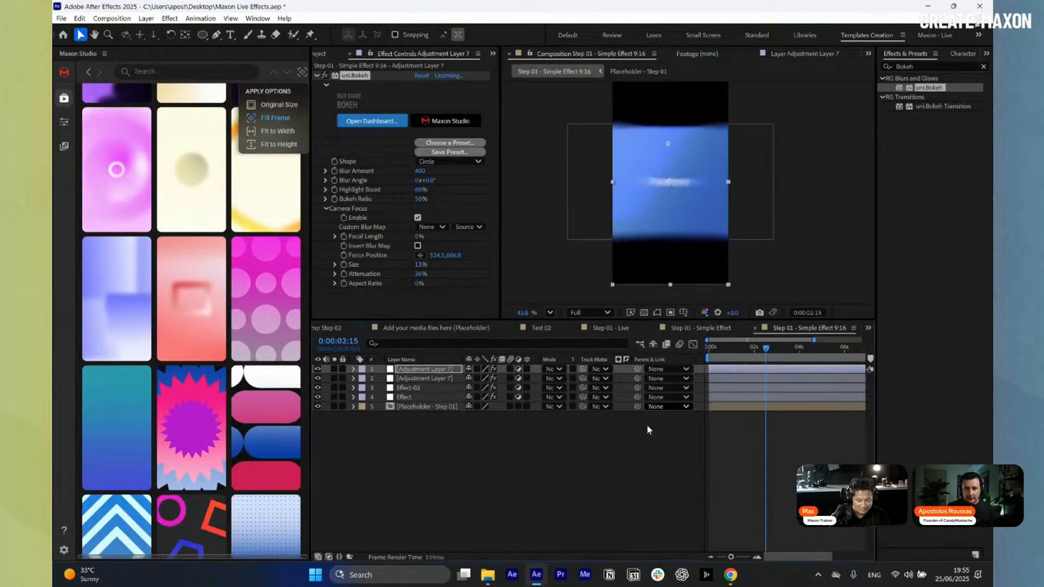
# Reveal the Placeholder - Step 01 source composition in the project and duplicate it
pyautogui.click(426, 406)
pyautogui.rightClick(425, 409)
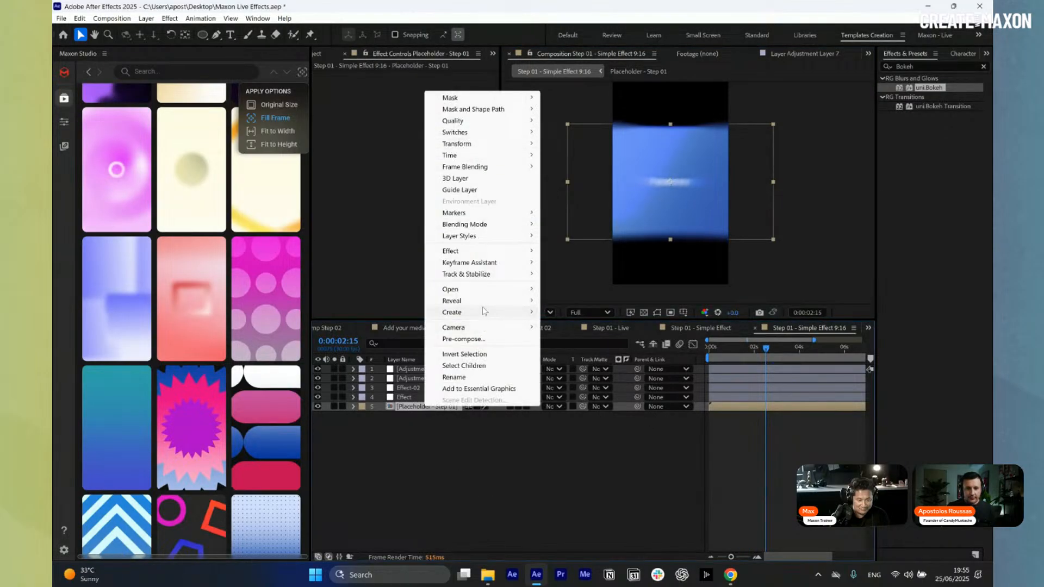
pyautogui.moveTo(484, 302)
pyautogui.click(630, 313)
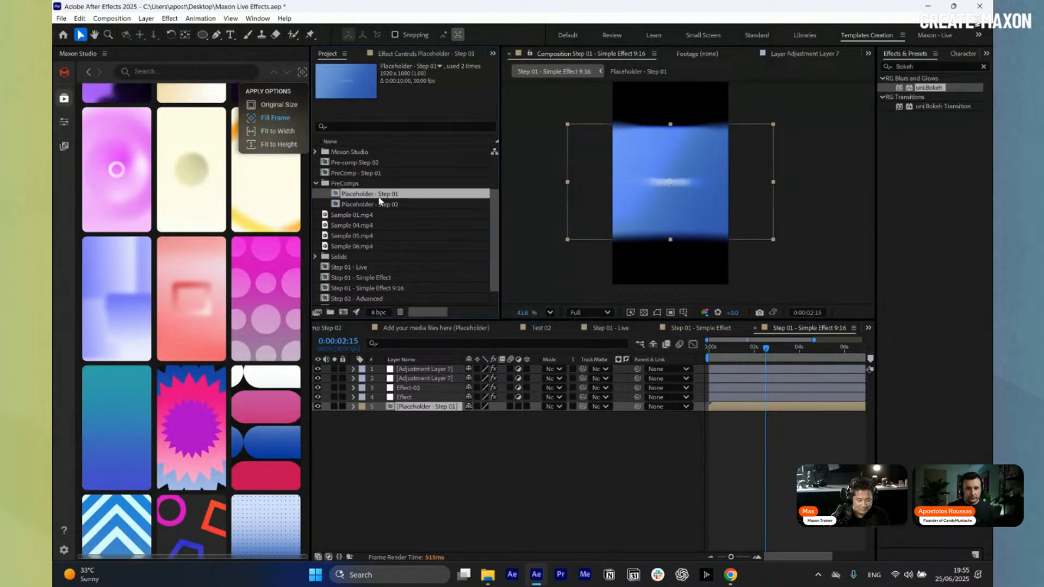
pyautogui.hotkey('ctrl', 'd')
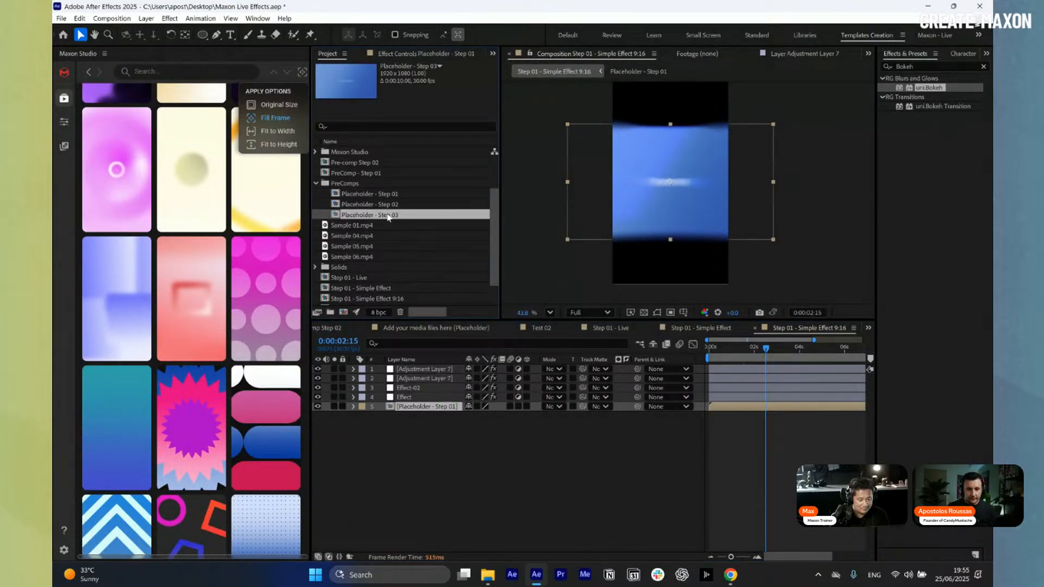
# Set the duplicated Placeholder - Step 03 composition's width to 1080 px and height to 1920 px
pyautogui.doubleClick(388, 216)
pyautogui.hotkey('ctrl', 'k')
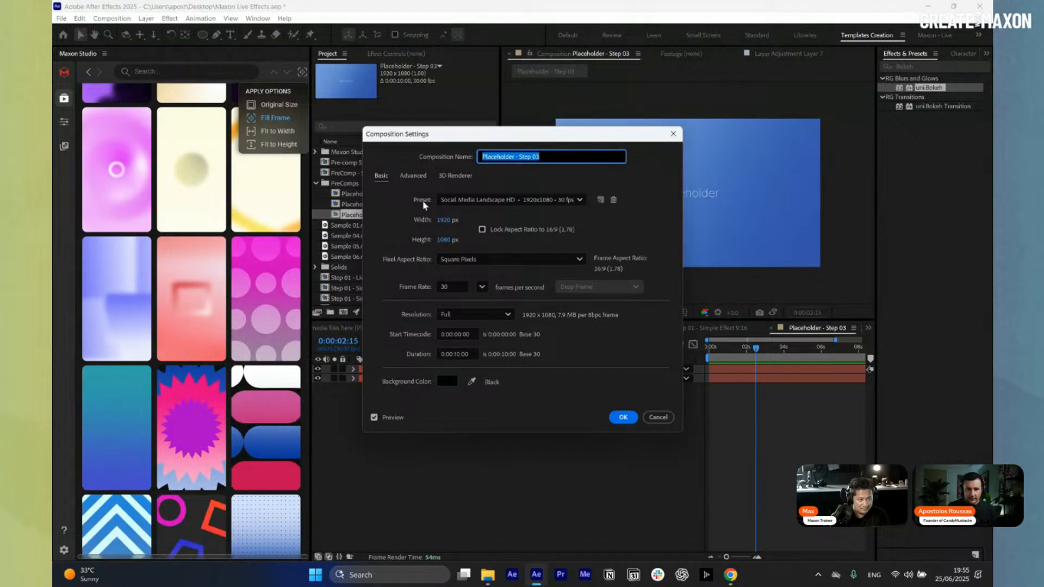
pyautogui.click(443, 219)
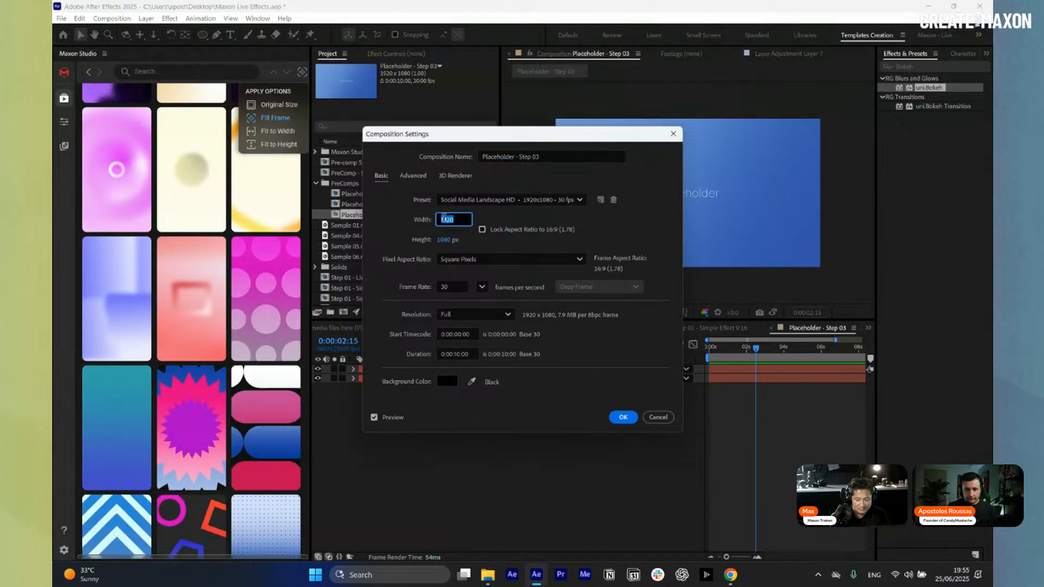
pyautogui.write('1080')
pyautogui.press('Tab')
pyautogui.write('192')
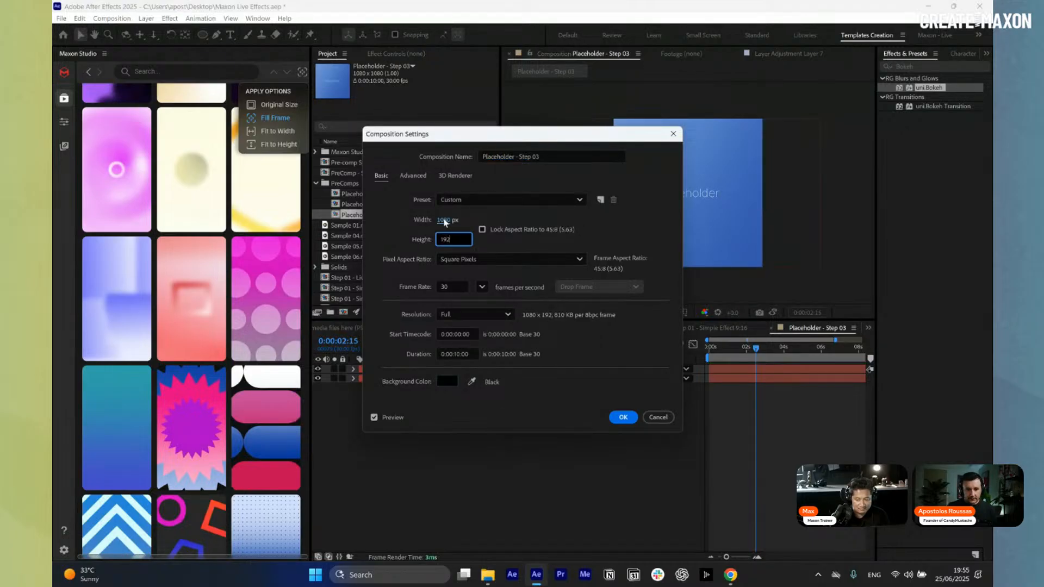
pyautogui.write('0')
pyautogui.press('Return')
# Rotate the BG layer of Placeholder - Step 03 by 90°
pyautogui.click(413, 368)
pyautogui.click(417, 379)
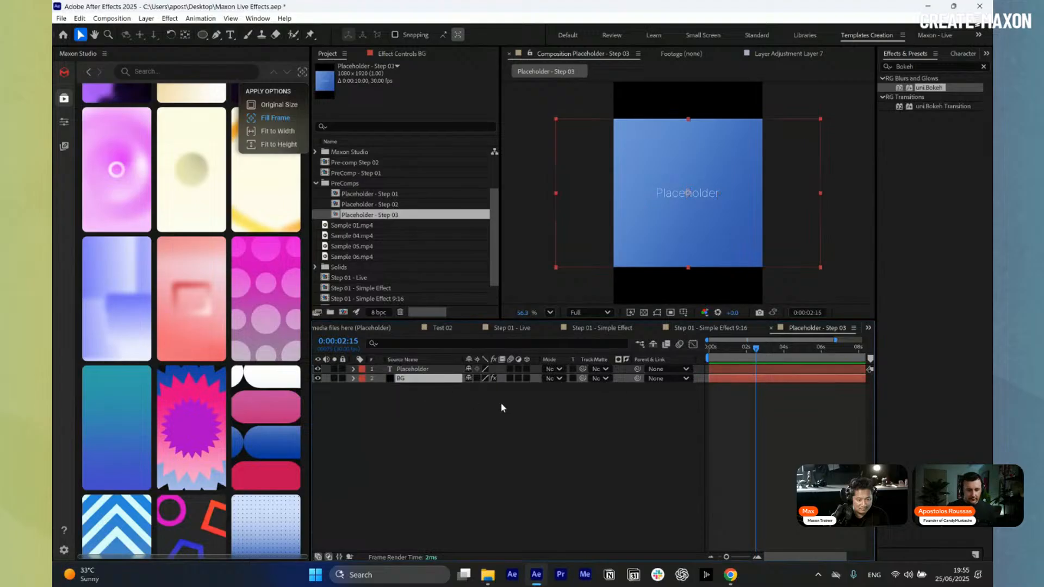
pyautogui.press('r')
pyautogui.doubleClick(480, 389)
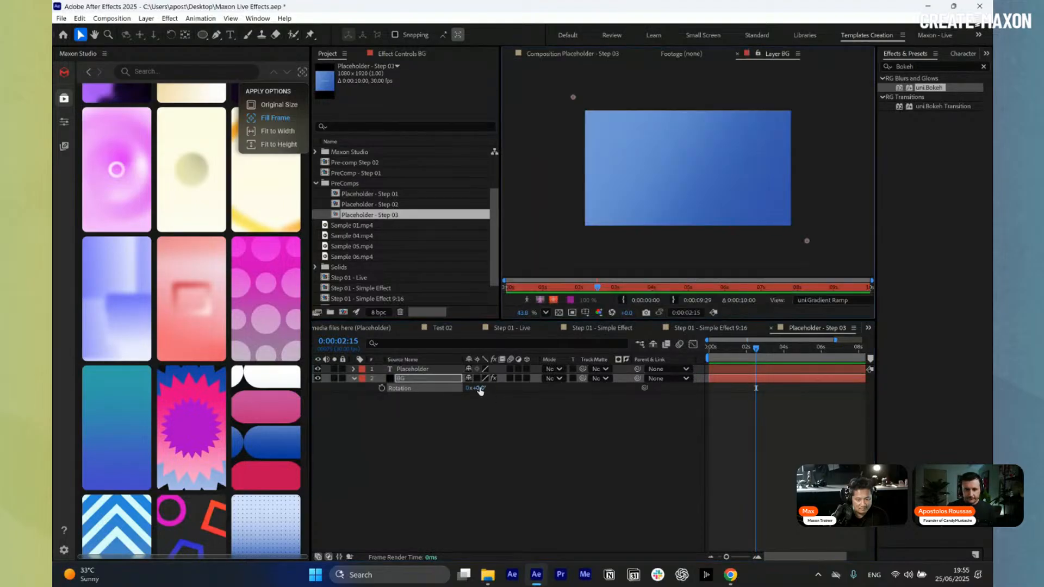
pyautogui.click(479, 388)
pyautogui.write('9')
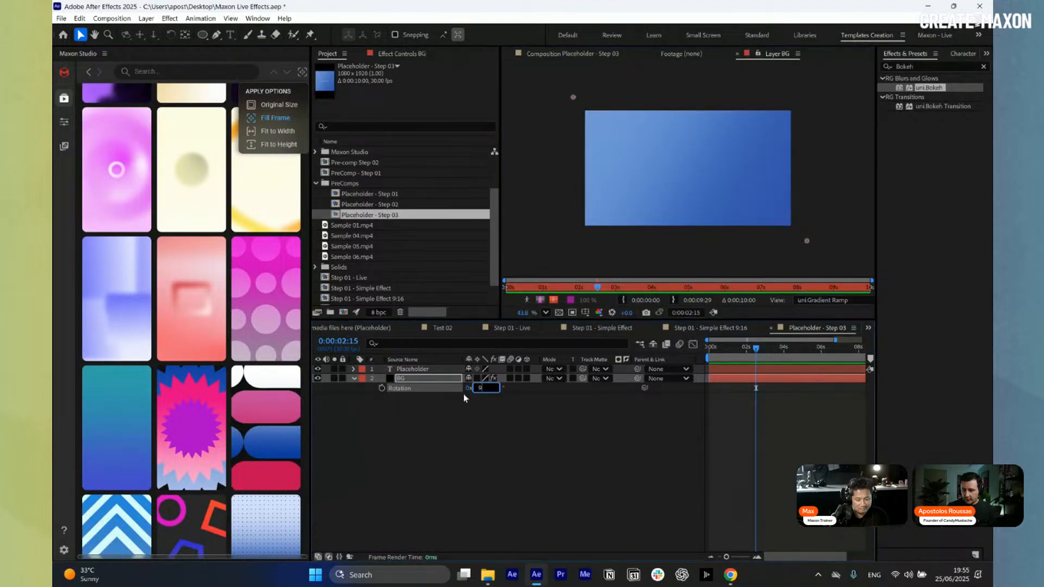
pyautogui.write('0')
pyautogui.click(524, 497)
# Replace the Placeholder - Step 01 layer in the Step 01 - Simple Effect 9:16 composition with Placeholder - Step 03
pyautogui.click(710, 328)
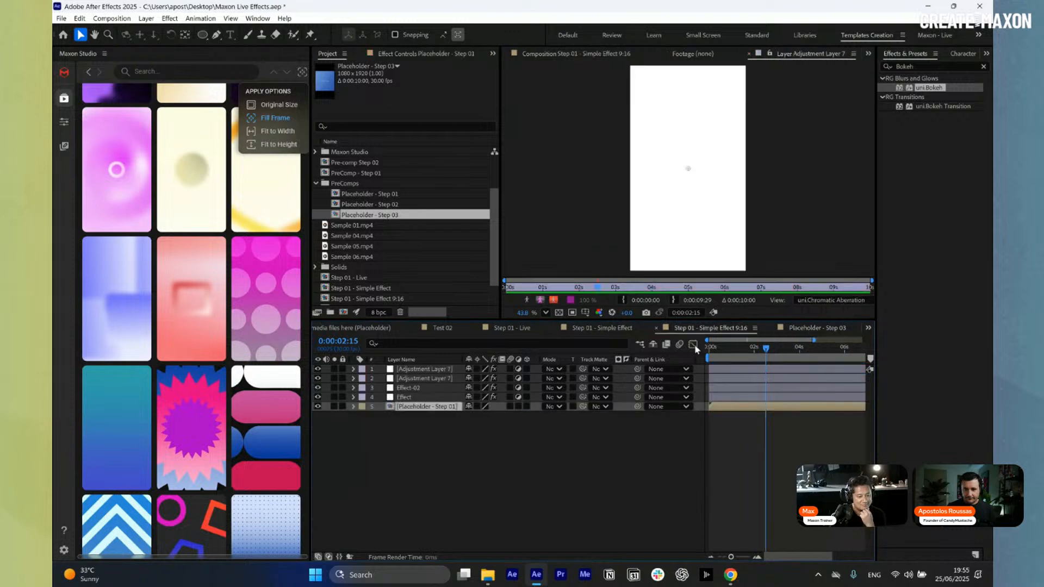
pyautogui.click(525, 119)
pyautogui.click(566, 56)
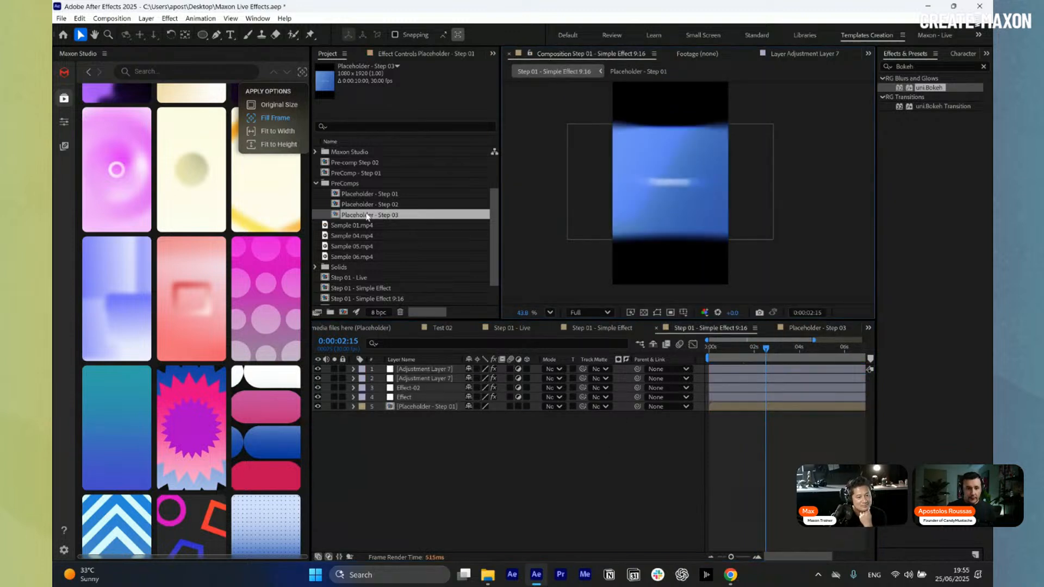
pyautogui.click(423, 407)
pyautogui.moveTo(371, 215); pyautogui.dragTo(432, 413)
# Delete the original Effect-02 and Effect layers and view the composition at 0:00:02:21
pyautogui.moveTo(765, 348); pyautogui.dragTo(828, 356)
pyautogui.click(416, 387)
pyautogui.keyDown('shift'); pyautogui.click(417, 396); pyautogui.keyUp('shift')
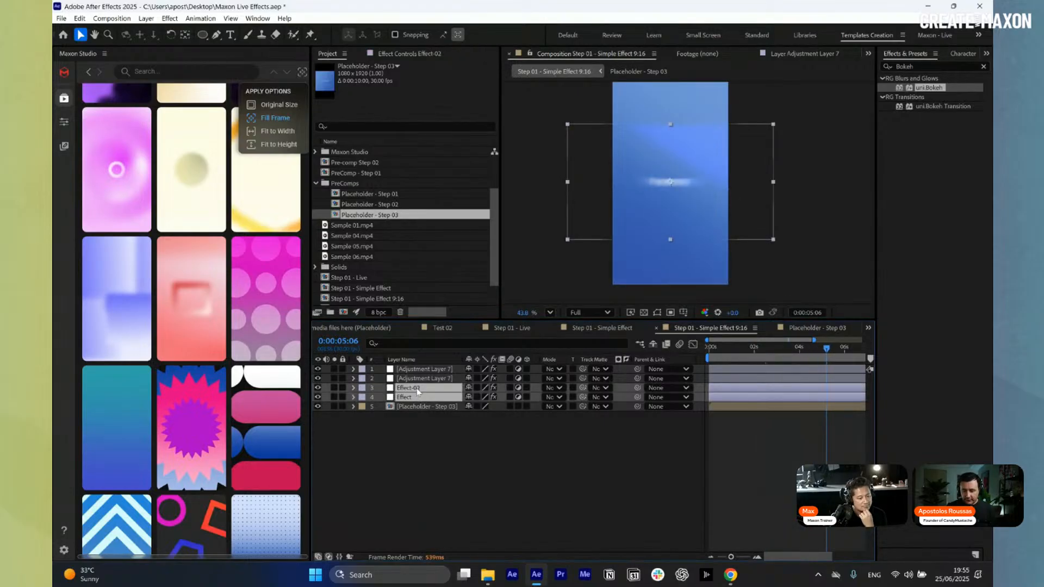
pyautogui.press('Delete')
pyautogui.moveTo(826, 348); pyautogui.dragTo(759, 356)
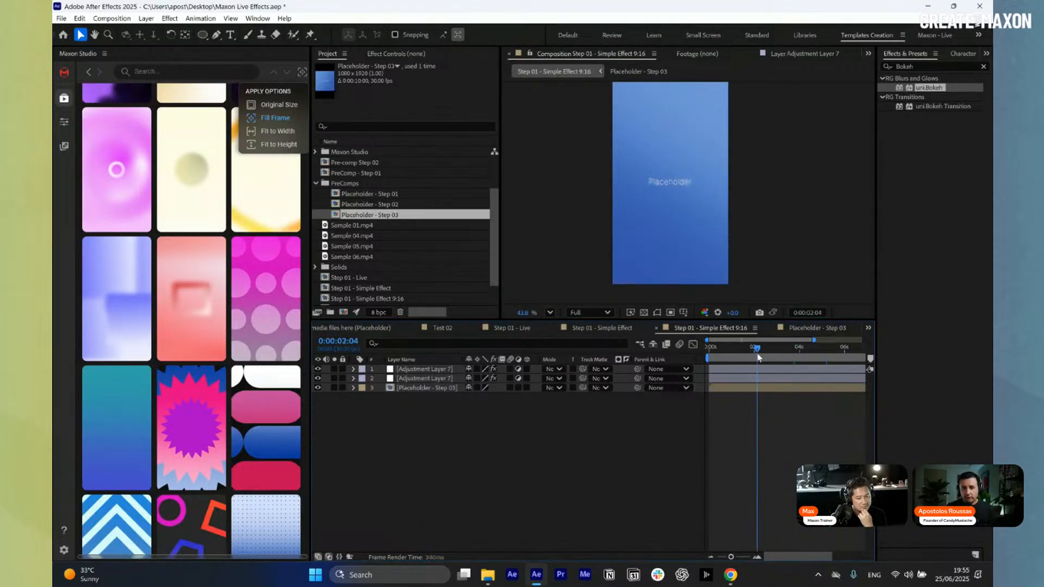
pyautogui.click(771, 359)
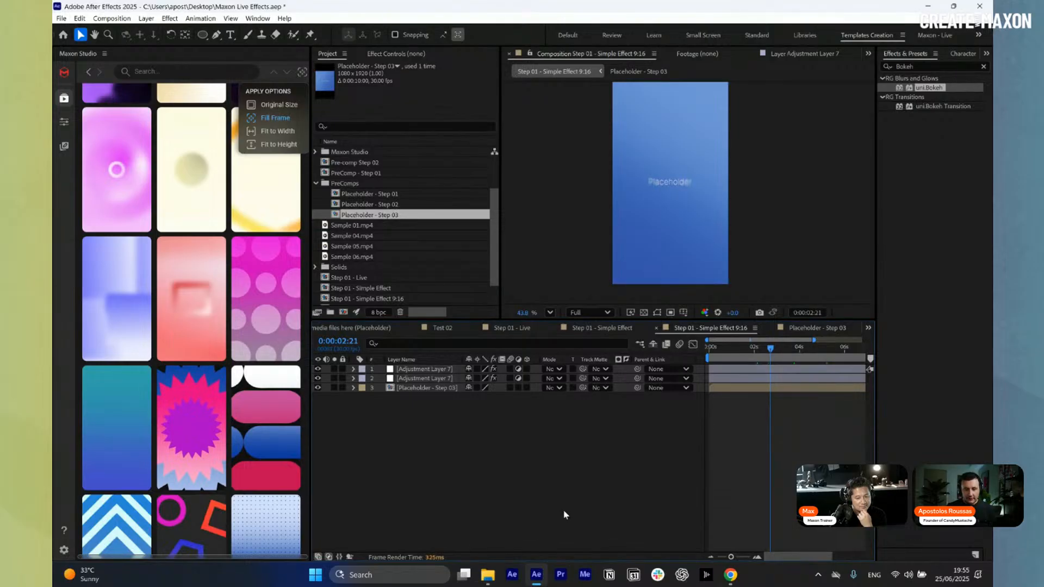
# Pre-compose all layers of the Step 01 - Simple Effect 9:16 composition
pyautogui.hotkey('ctrl', 'a')
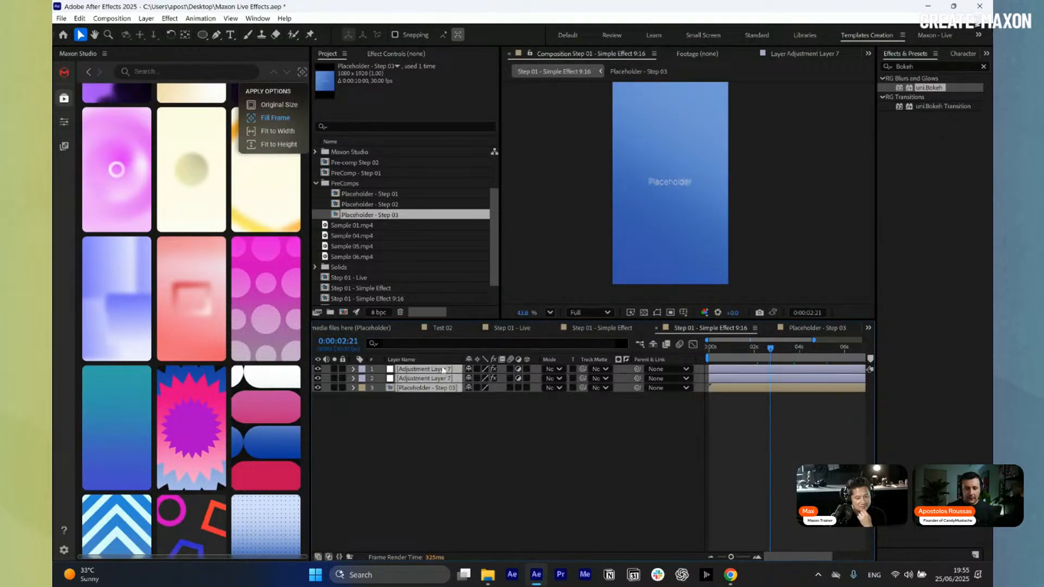
pyautogui.hotkey('ctrl', 'shift', 'c')
pyautogui.press('Return')
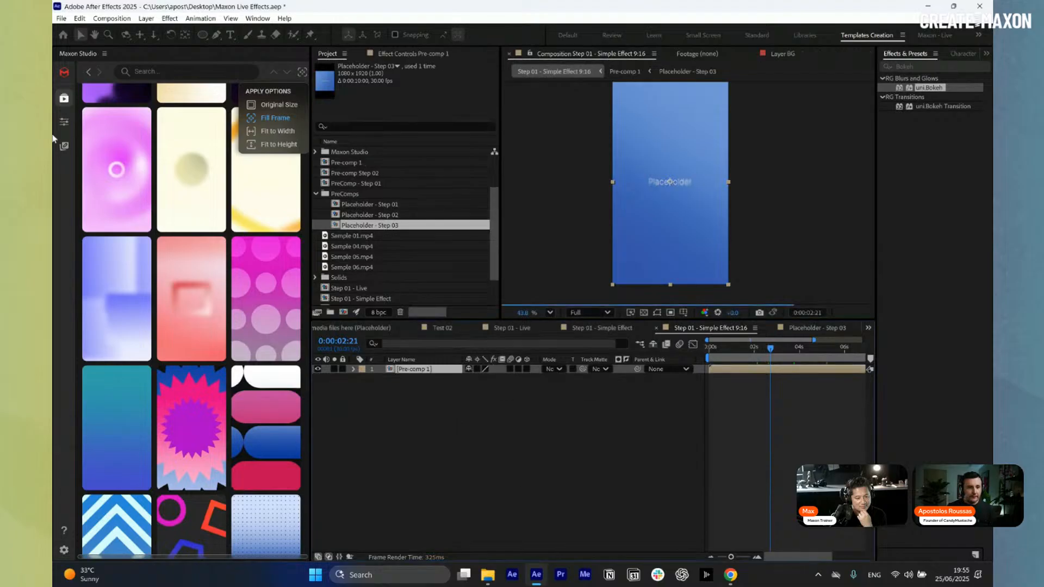
# Start a new capsule from the Step 01 - Simple Effect 9:16 composition, then return to the Maxon Studio capsule library
pyautogui.click(64, 145)
pyautogui.click(281, 97)
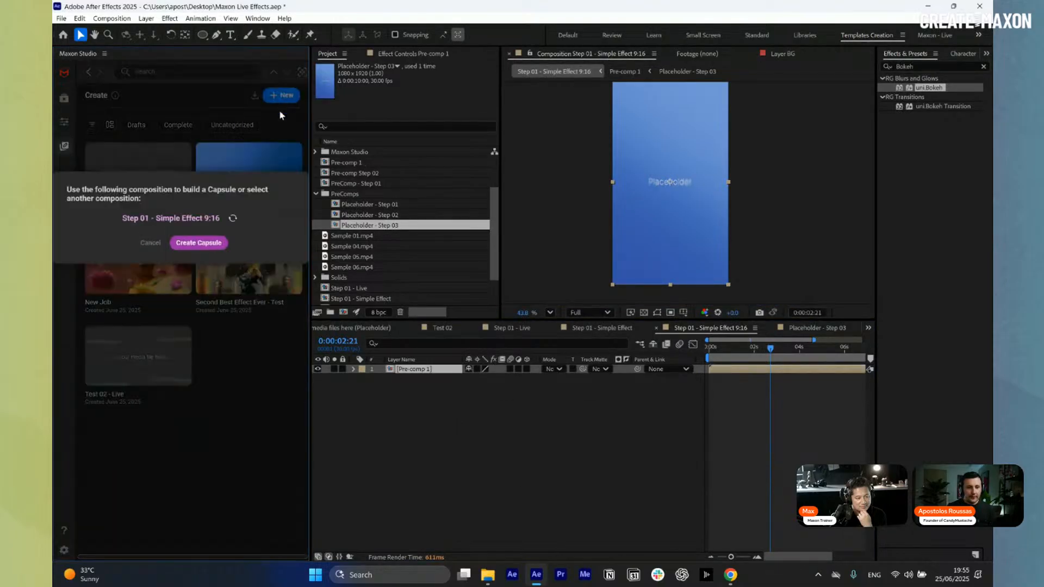
pyautogui.click(215, 245)
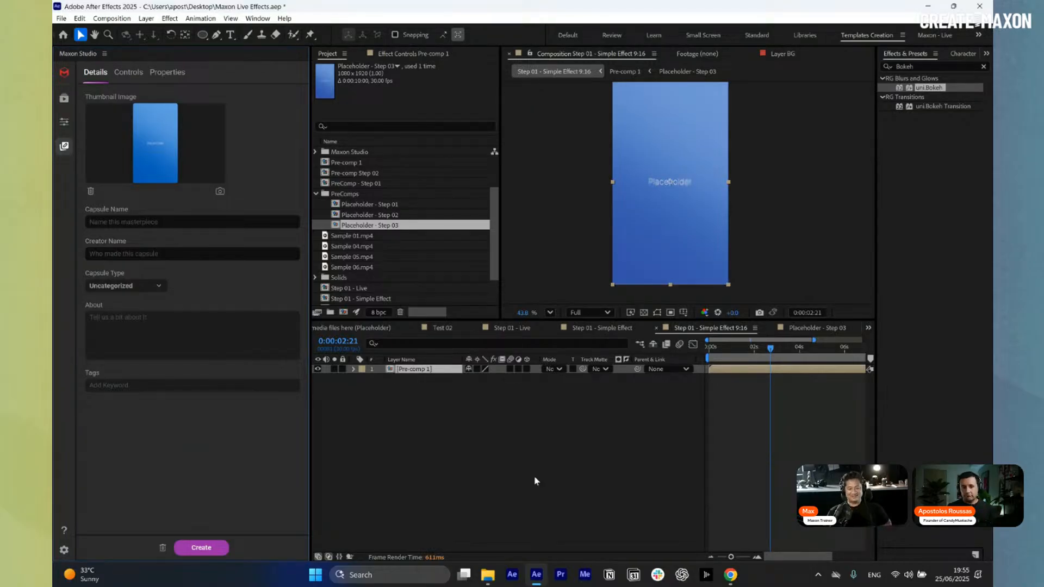
pyautogui.click(63, 99)
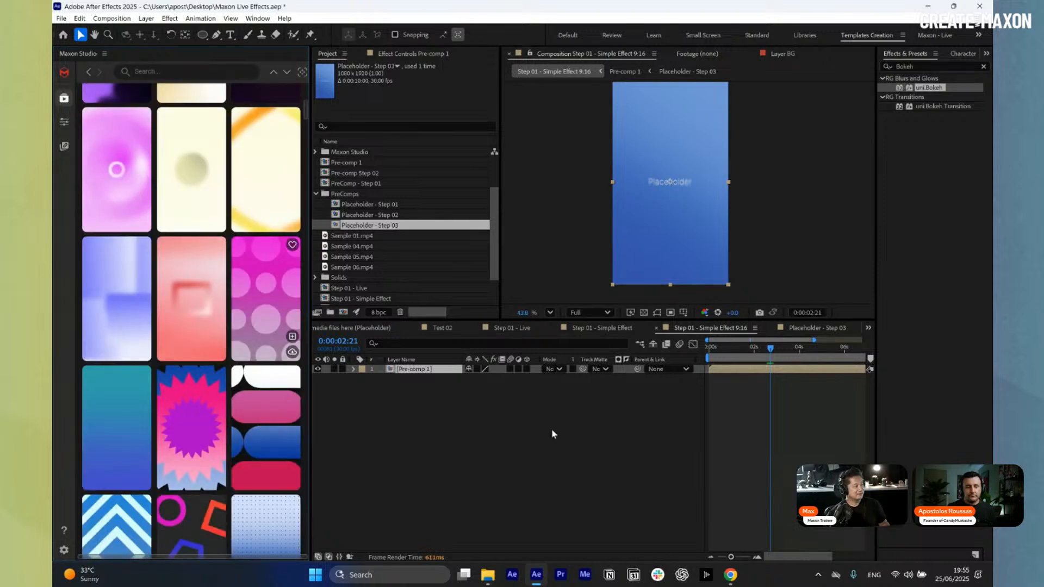
pyautogui.moveTo(462, 407); pyautogui.dragTo(411, 361)
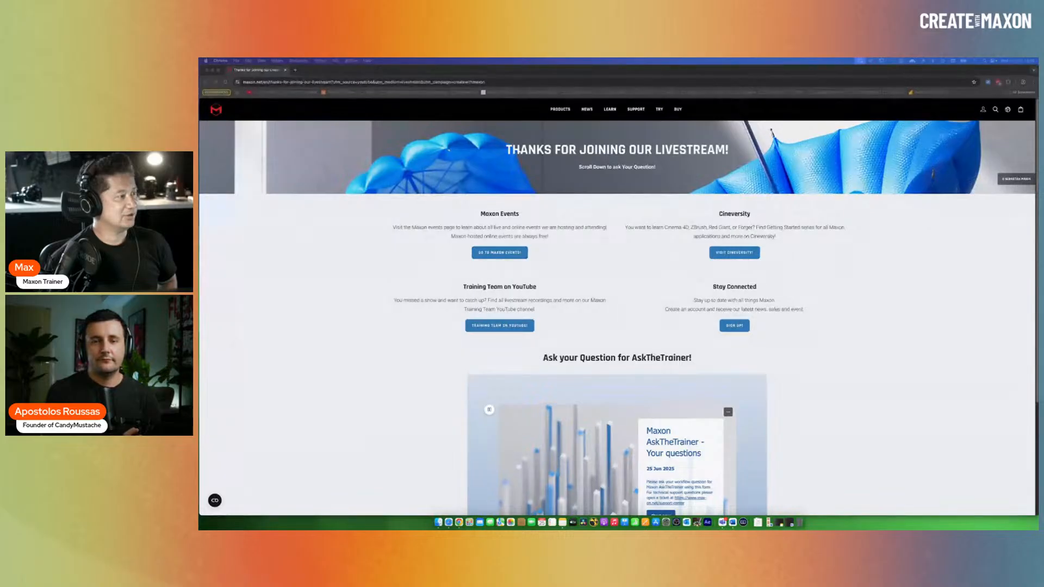
# In Chrome, open the Maxon Events page from the livestream thank-you page and look through the listed events
pyautogui.click(524, 82)
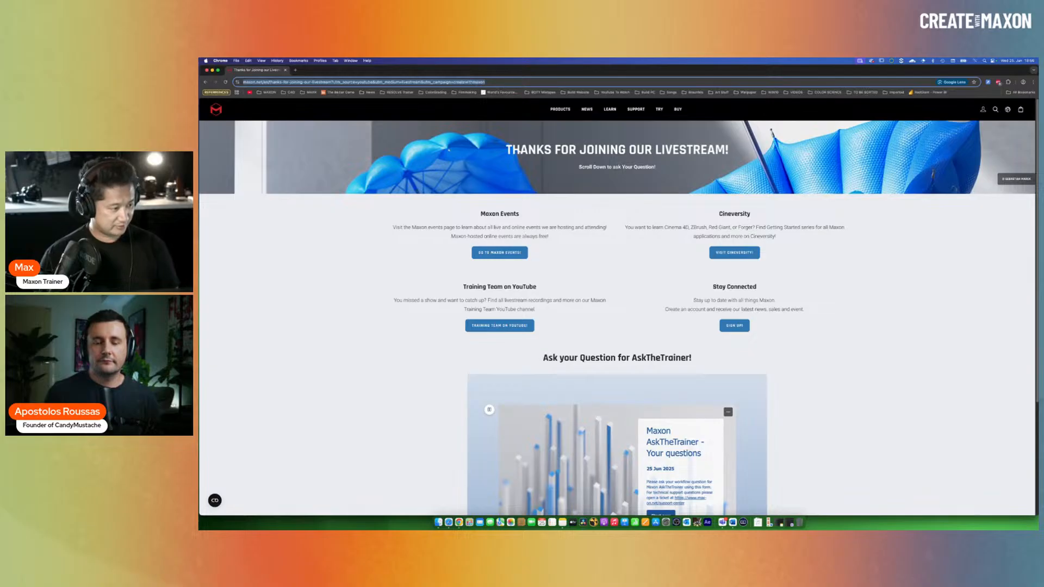
pyautogui.press('super+Tab')
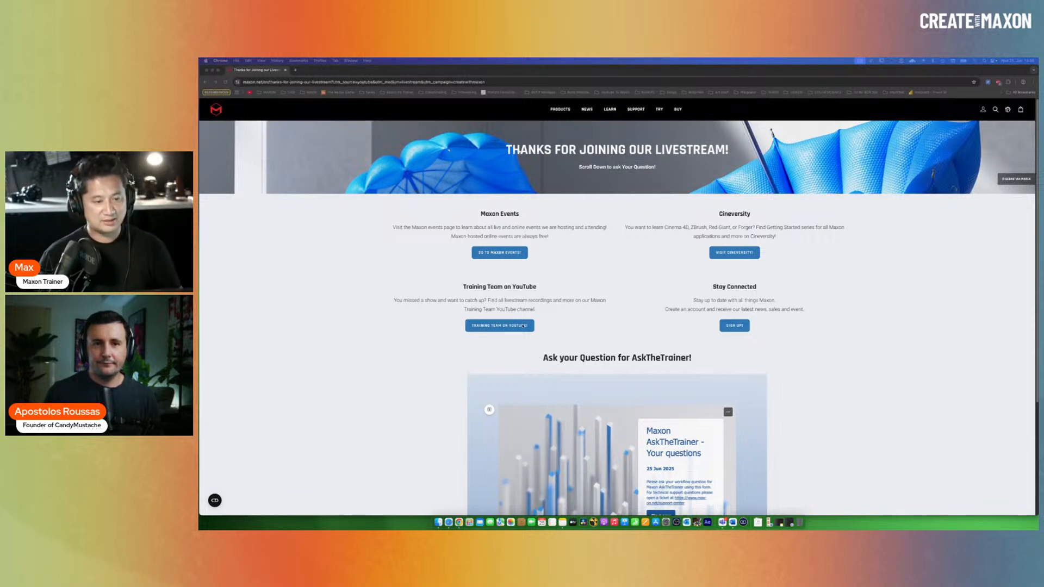
pyautogui.click(506, 253)
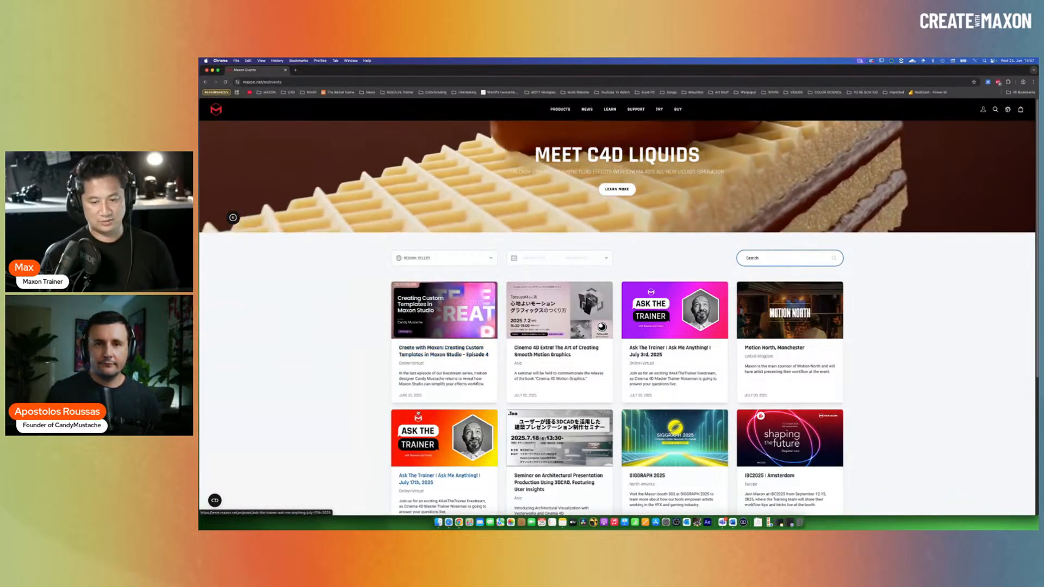
pyautogui.scroll(-2, 473, 398)
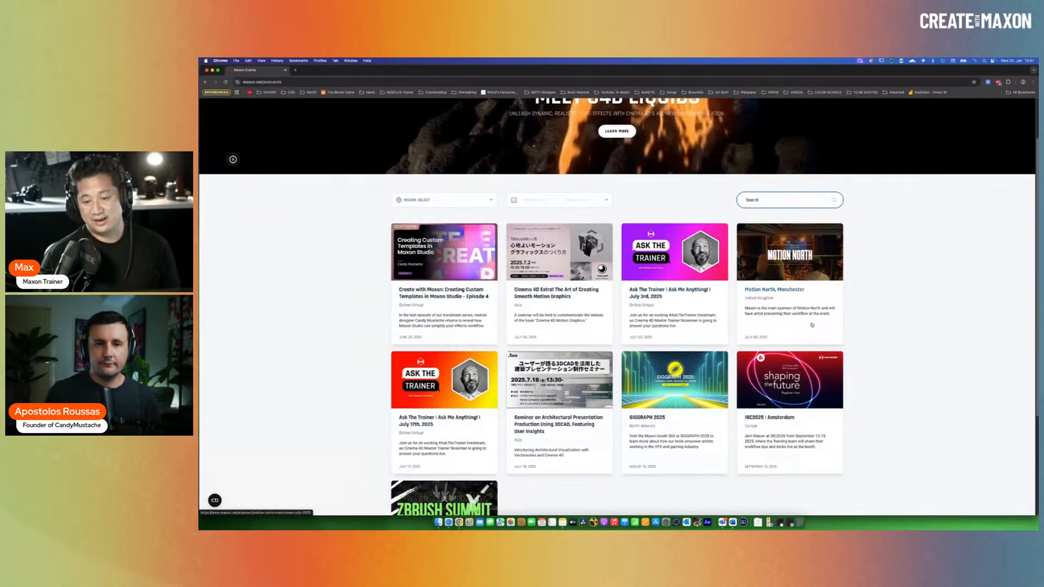
pyautogui.scroll(-1, 605, 441)
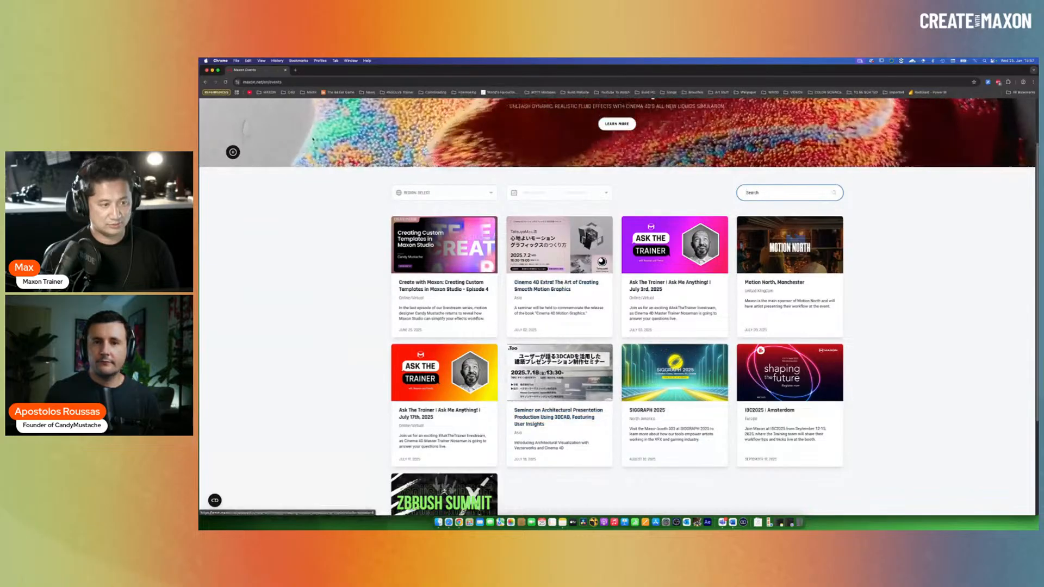
# View the Maxon Training Team YouTube channel from the livestream page, then return to that page
pyautogui.click(206, 82)
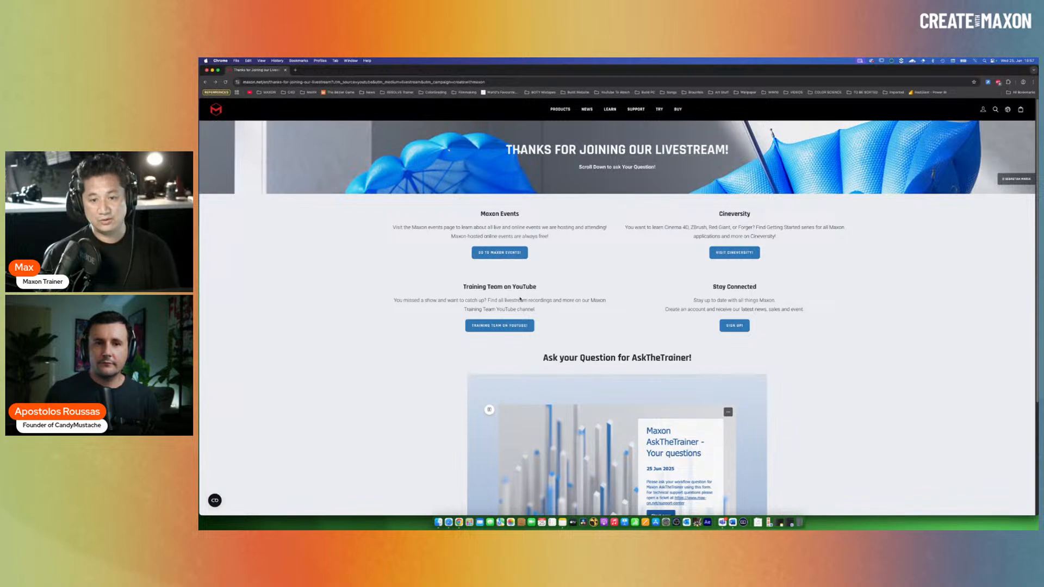
pyautogui.click(506, 328)
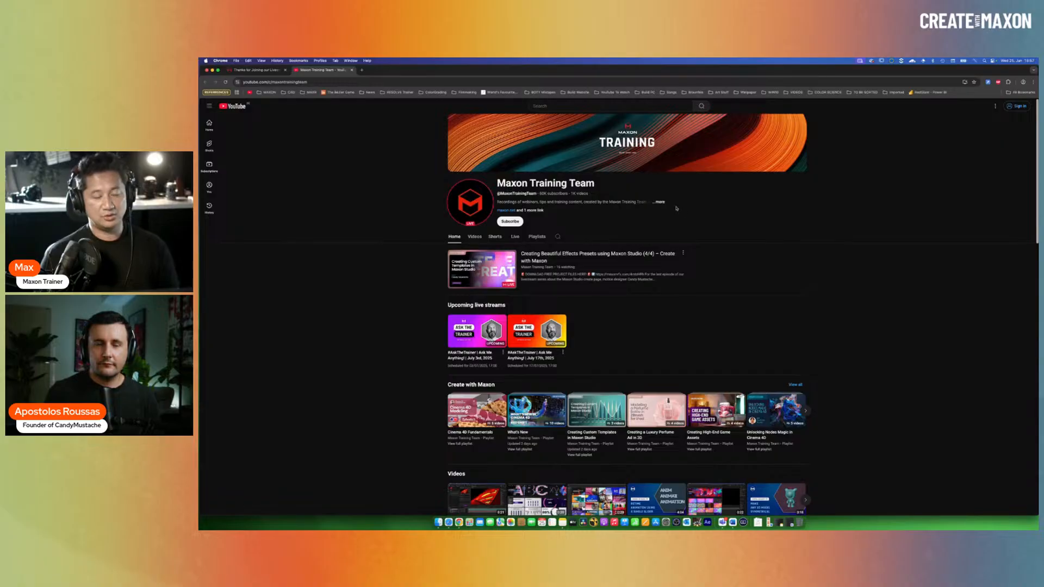
pyautogui.scroll(-1, 541, 321)
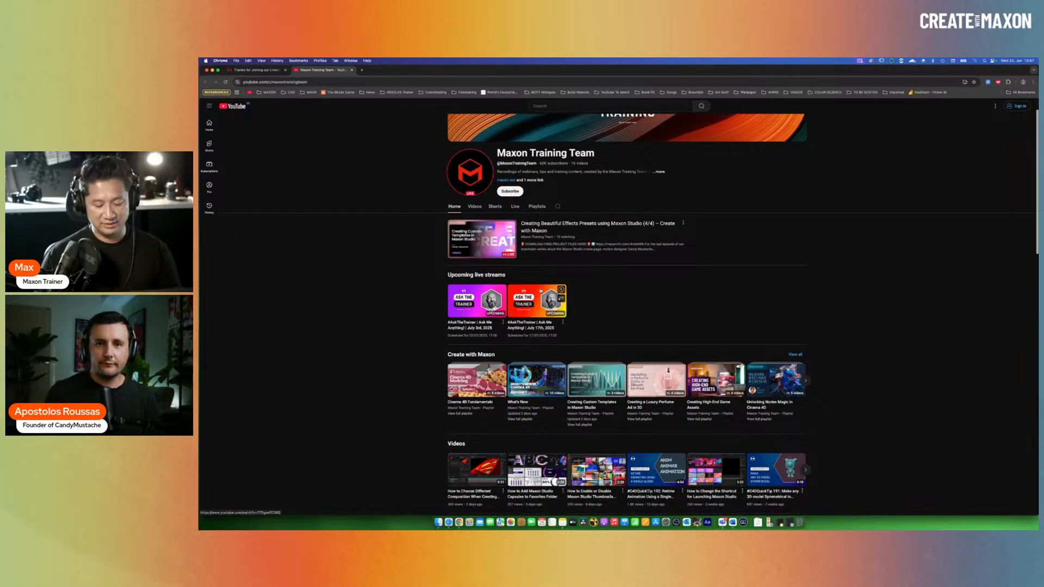
pyautogui.click(255, 69)
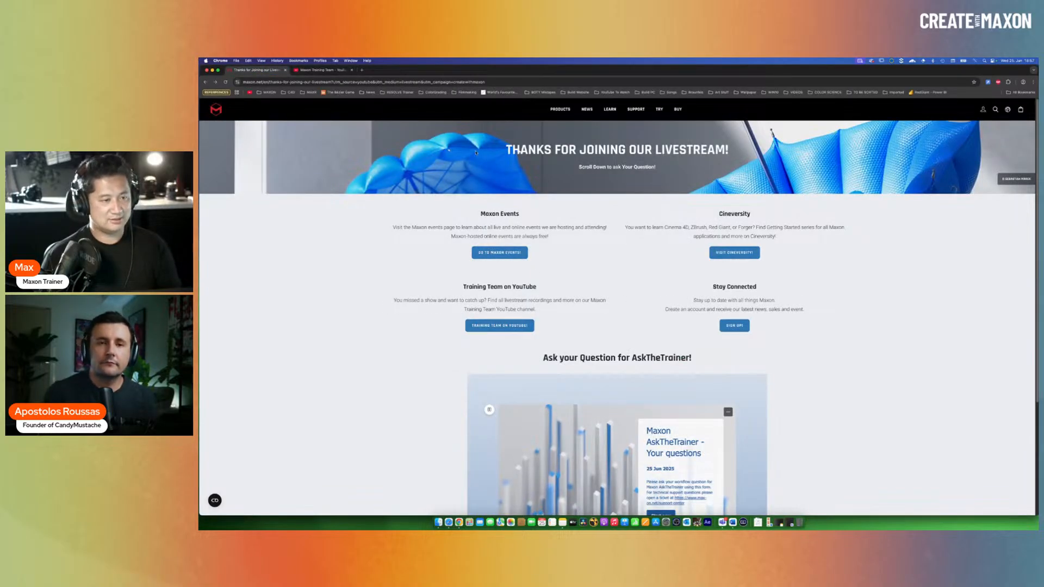